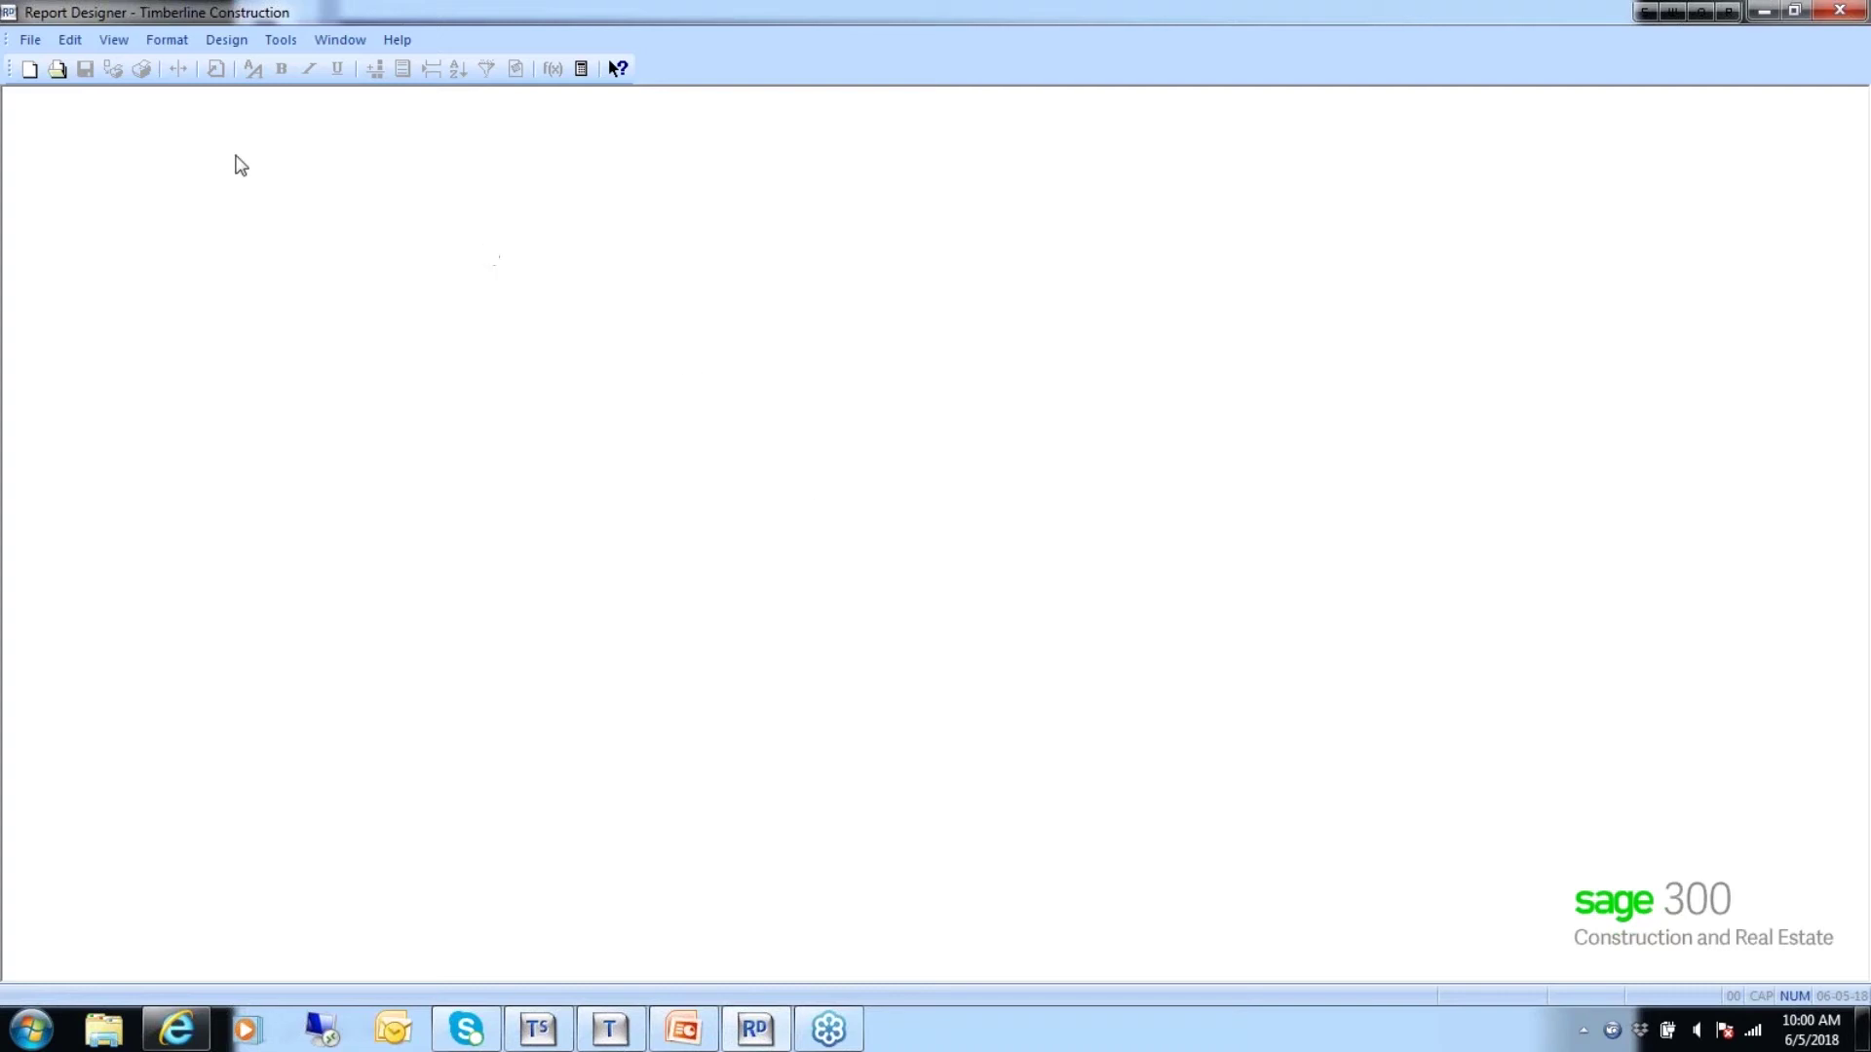
click(280, 44)
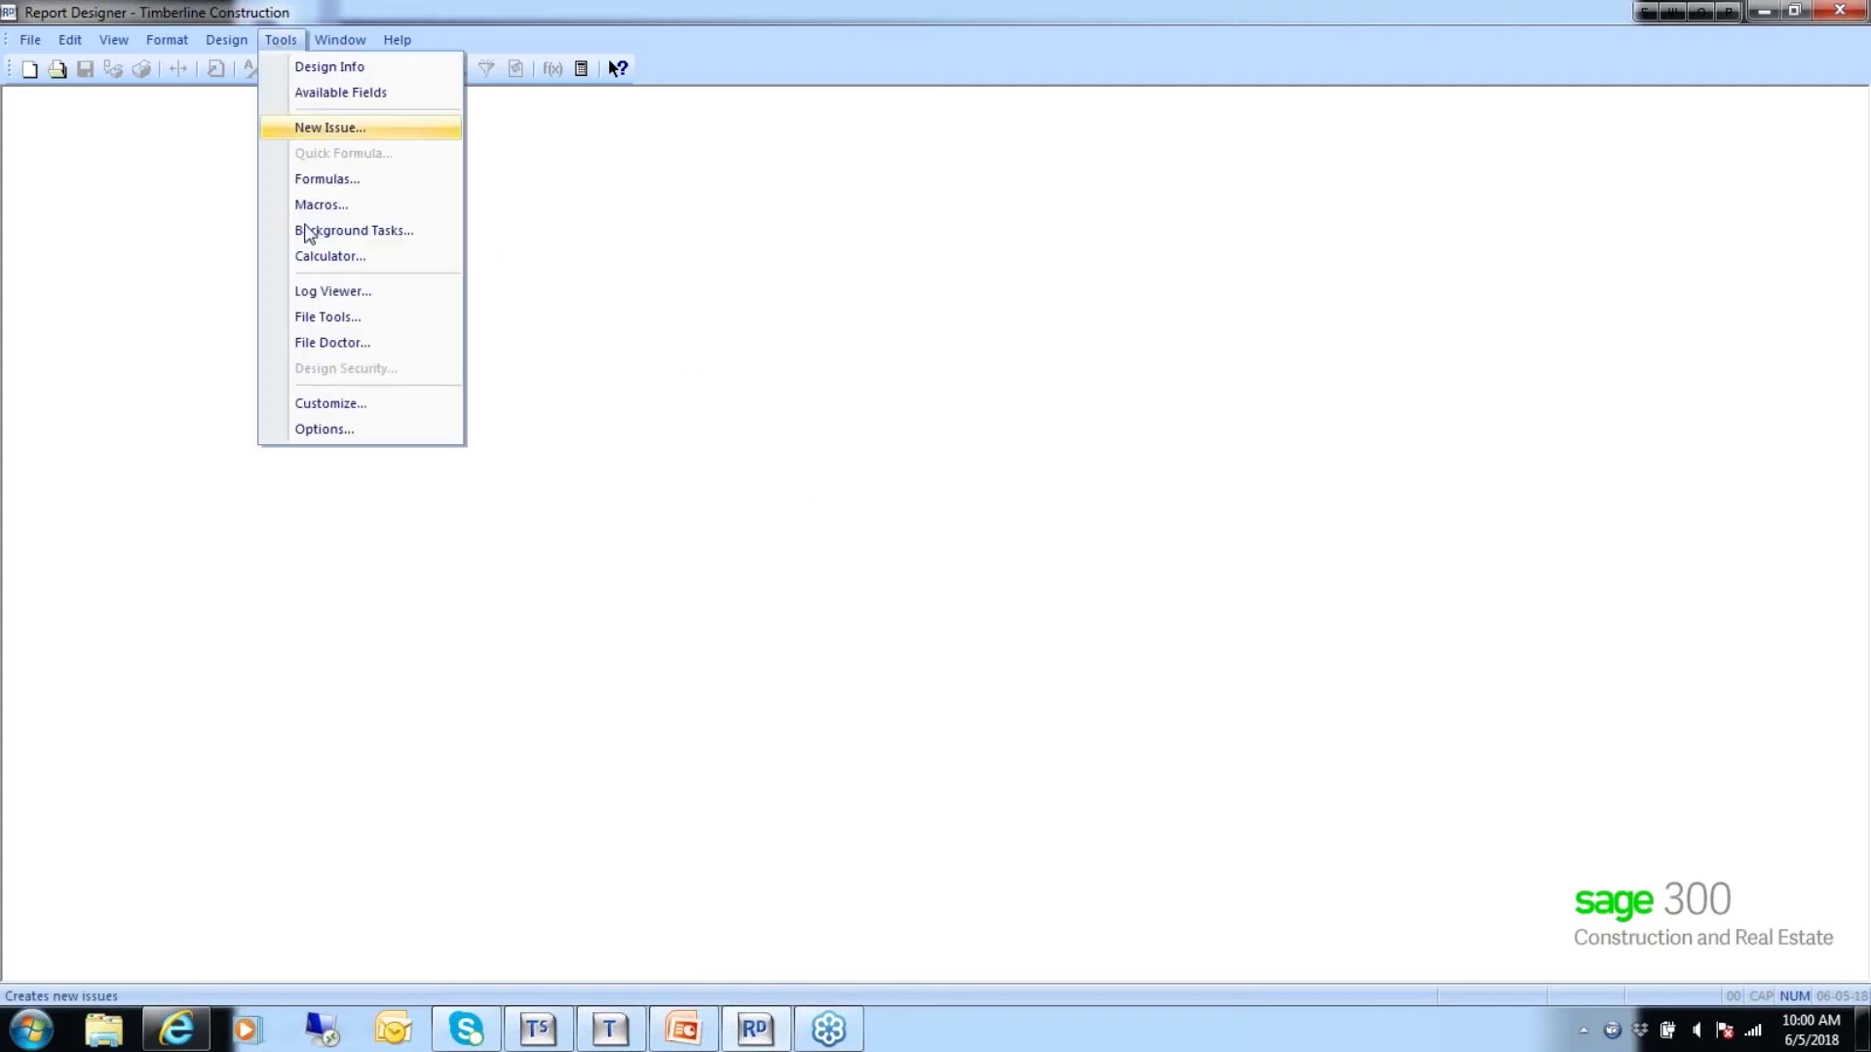
click(326, 430)
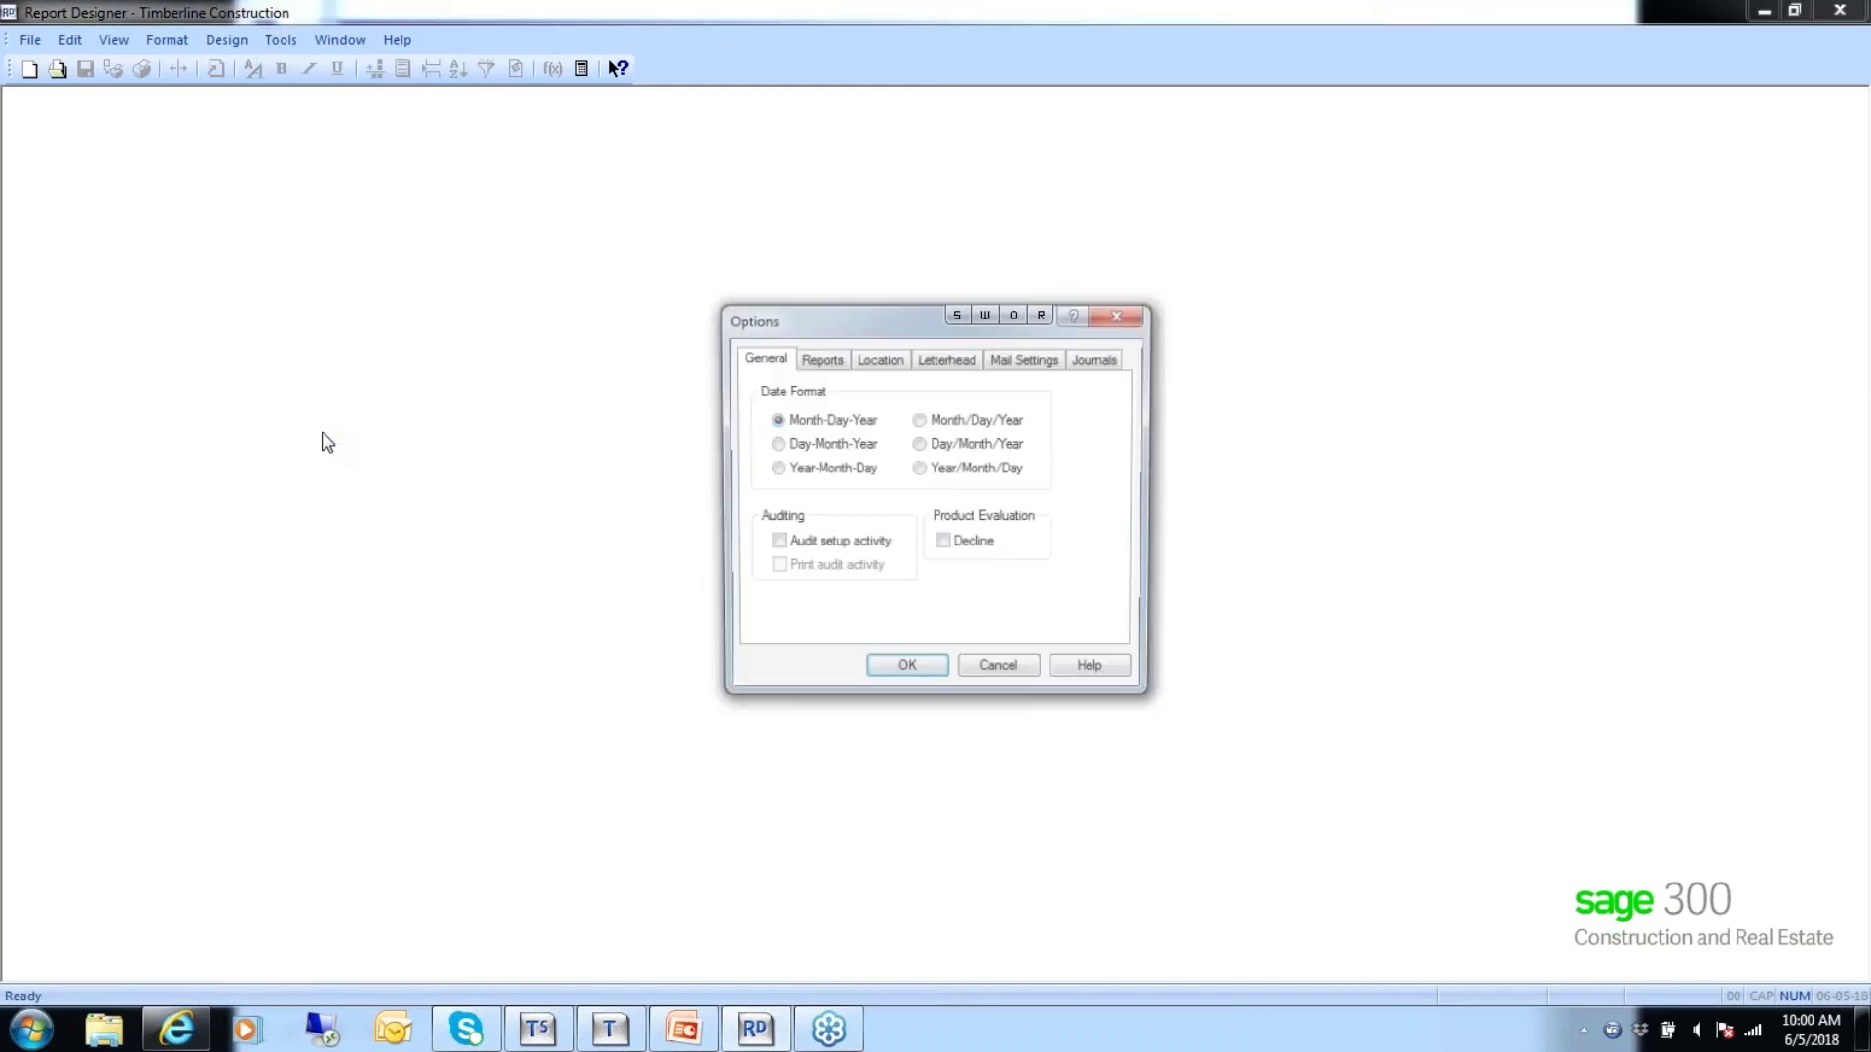
click(987, 674)
In the Customize preferences, toggle the Warn on first replace option and turn on Field list expands design window.
click(261, 43)
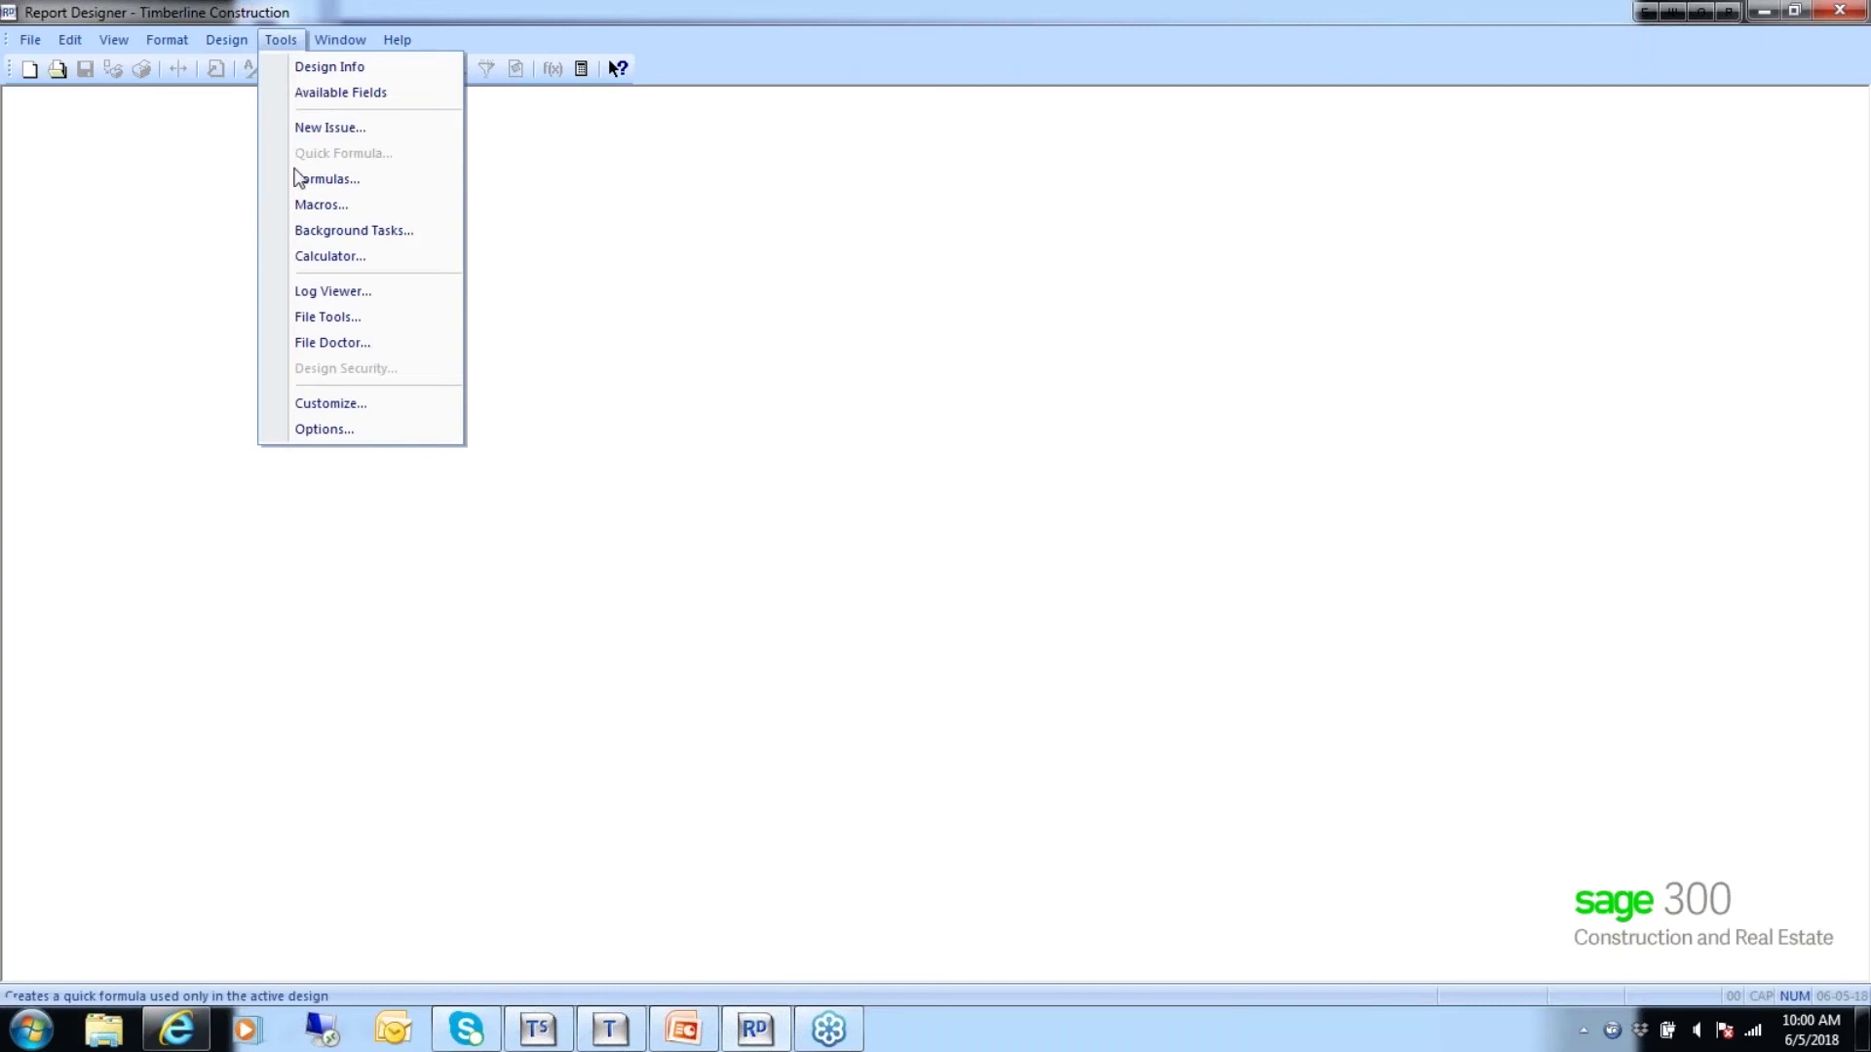
click(337, 404)
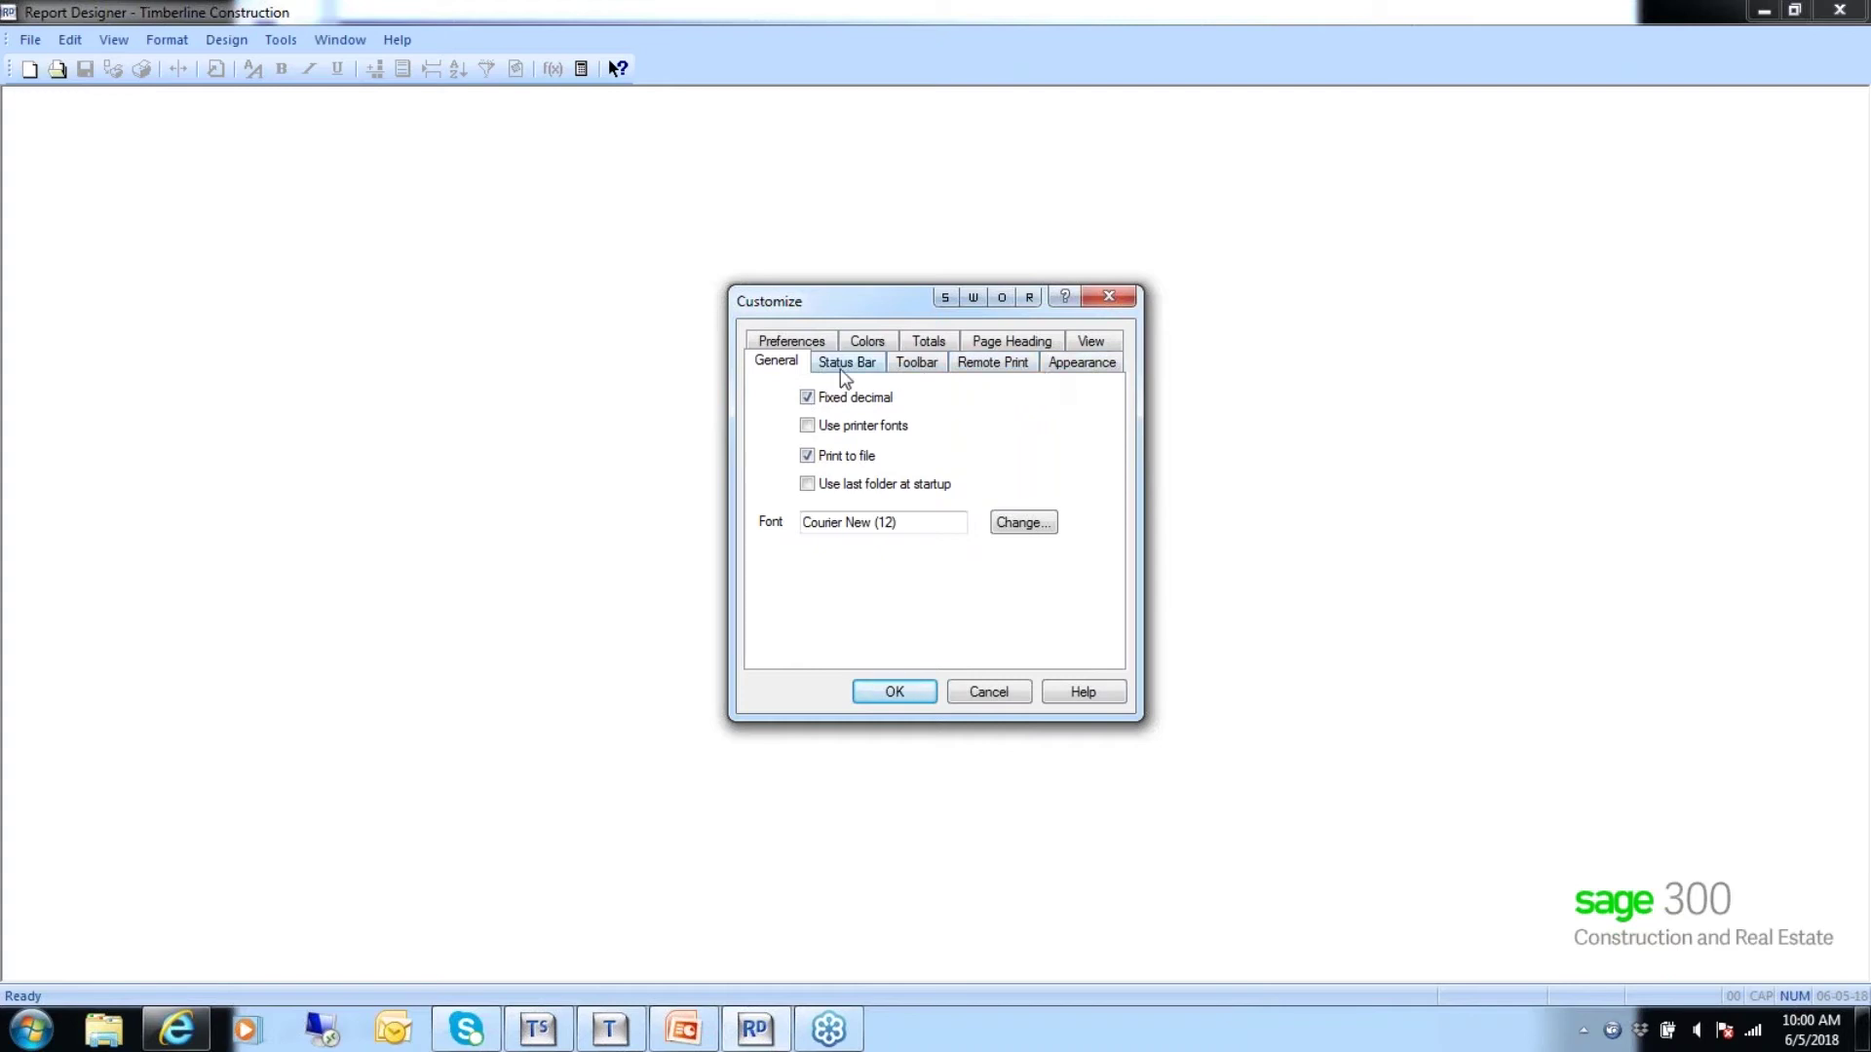
click(791, 343)
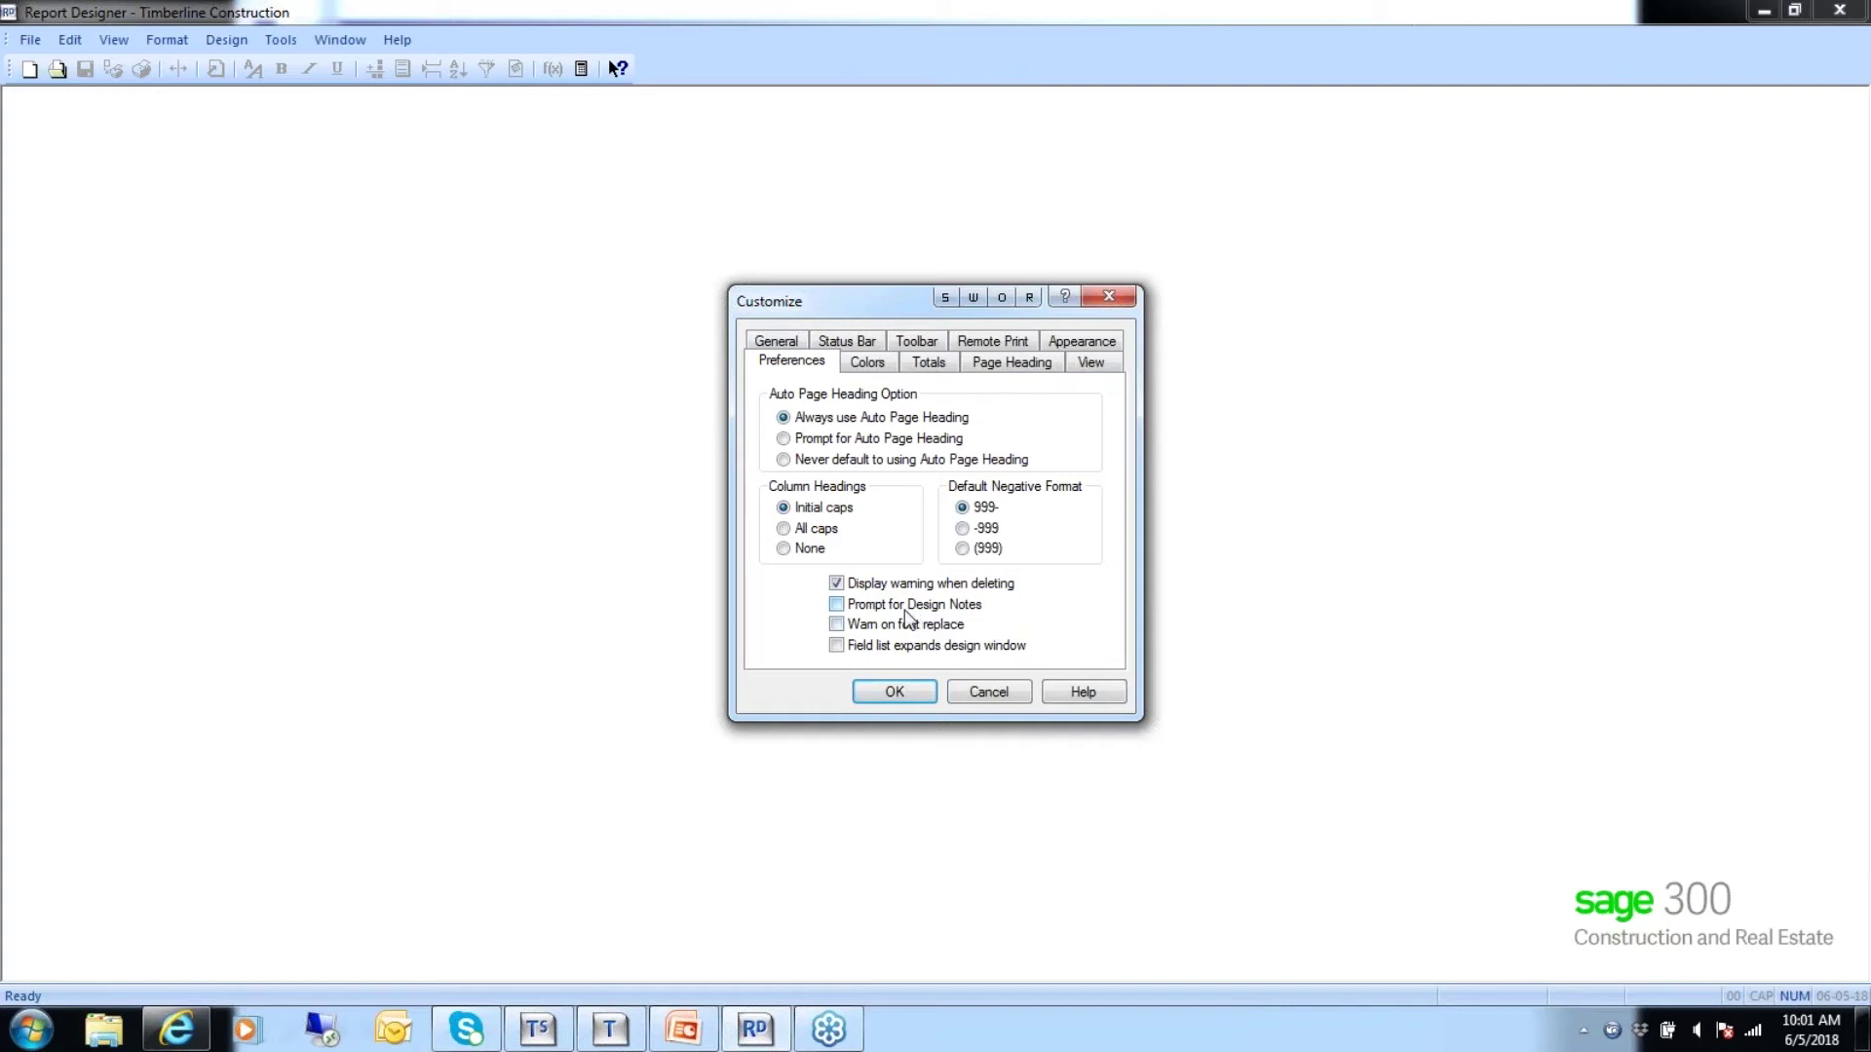
click(835, 624)
click(836, 619)
click(836, 646)
Review the color, totals and view defaults, toggle the Record Security and Design Name page heading defaults, and save the customization.
click(863, 365)
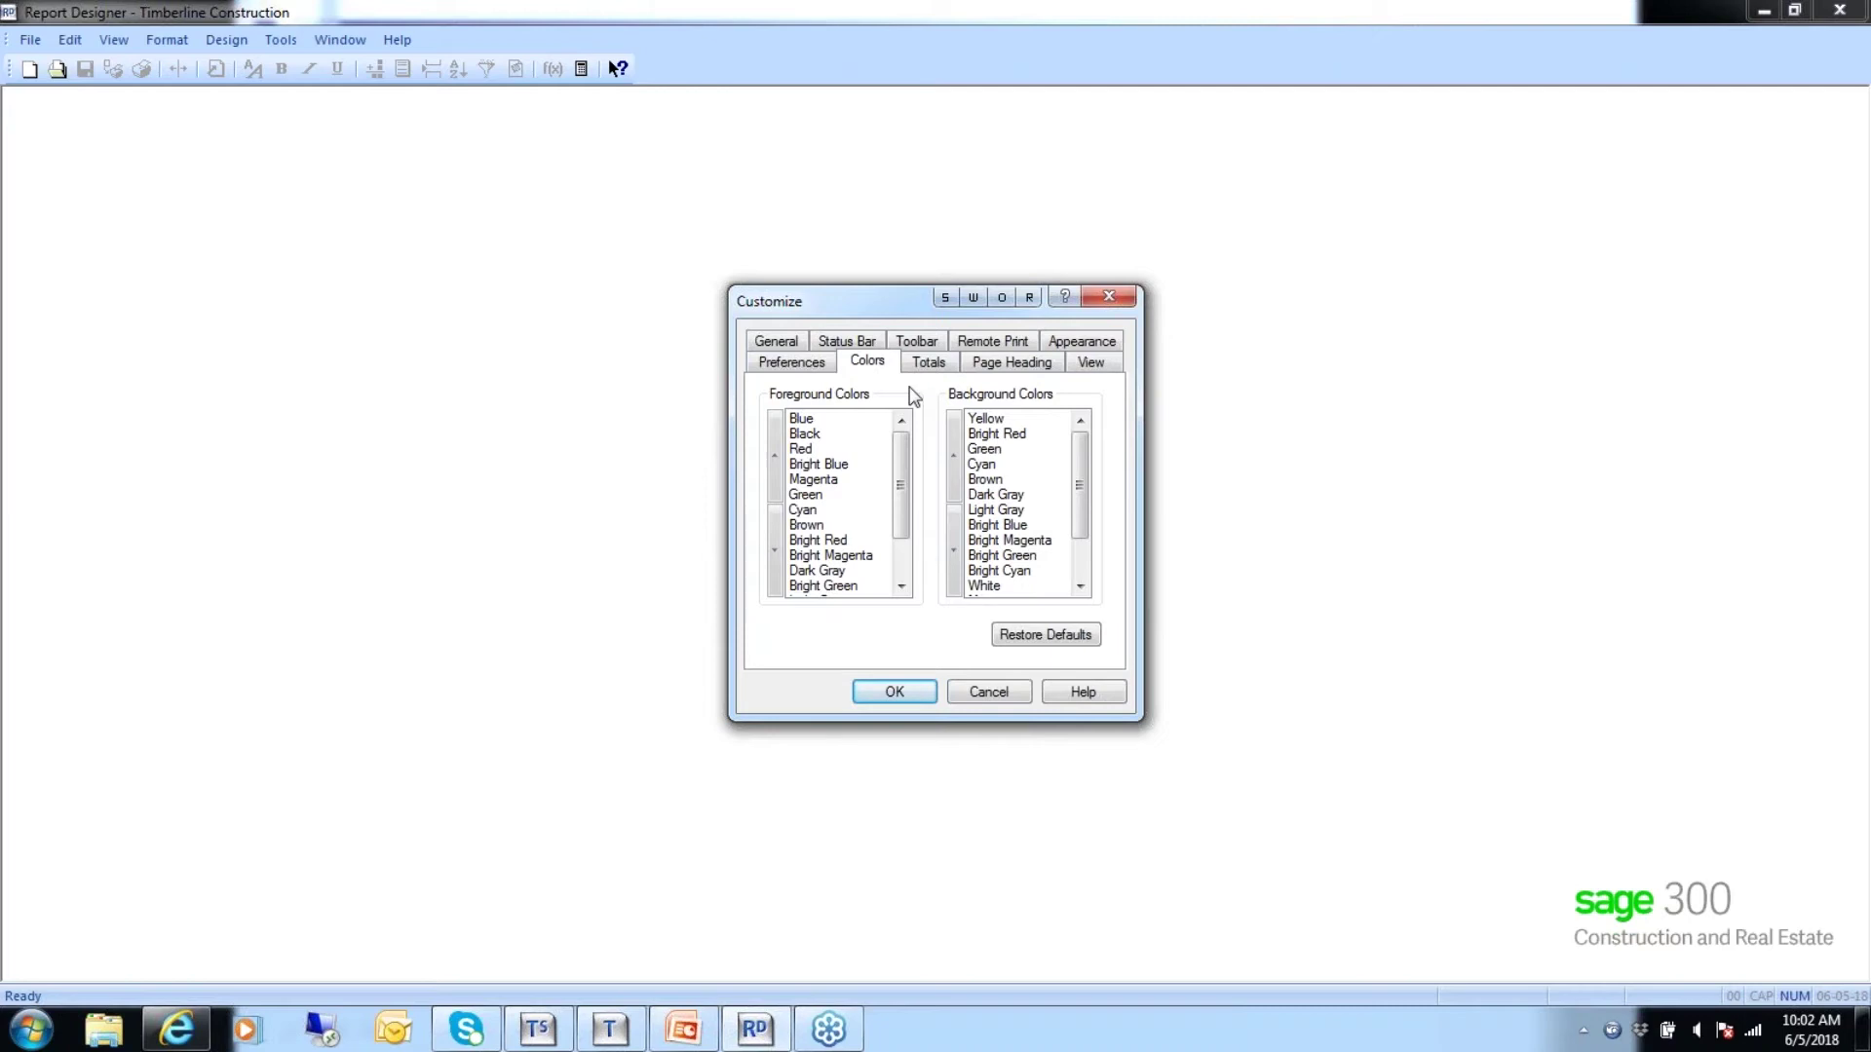
click(930, 366)
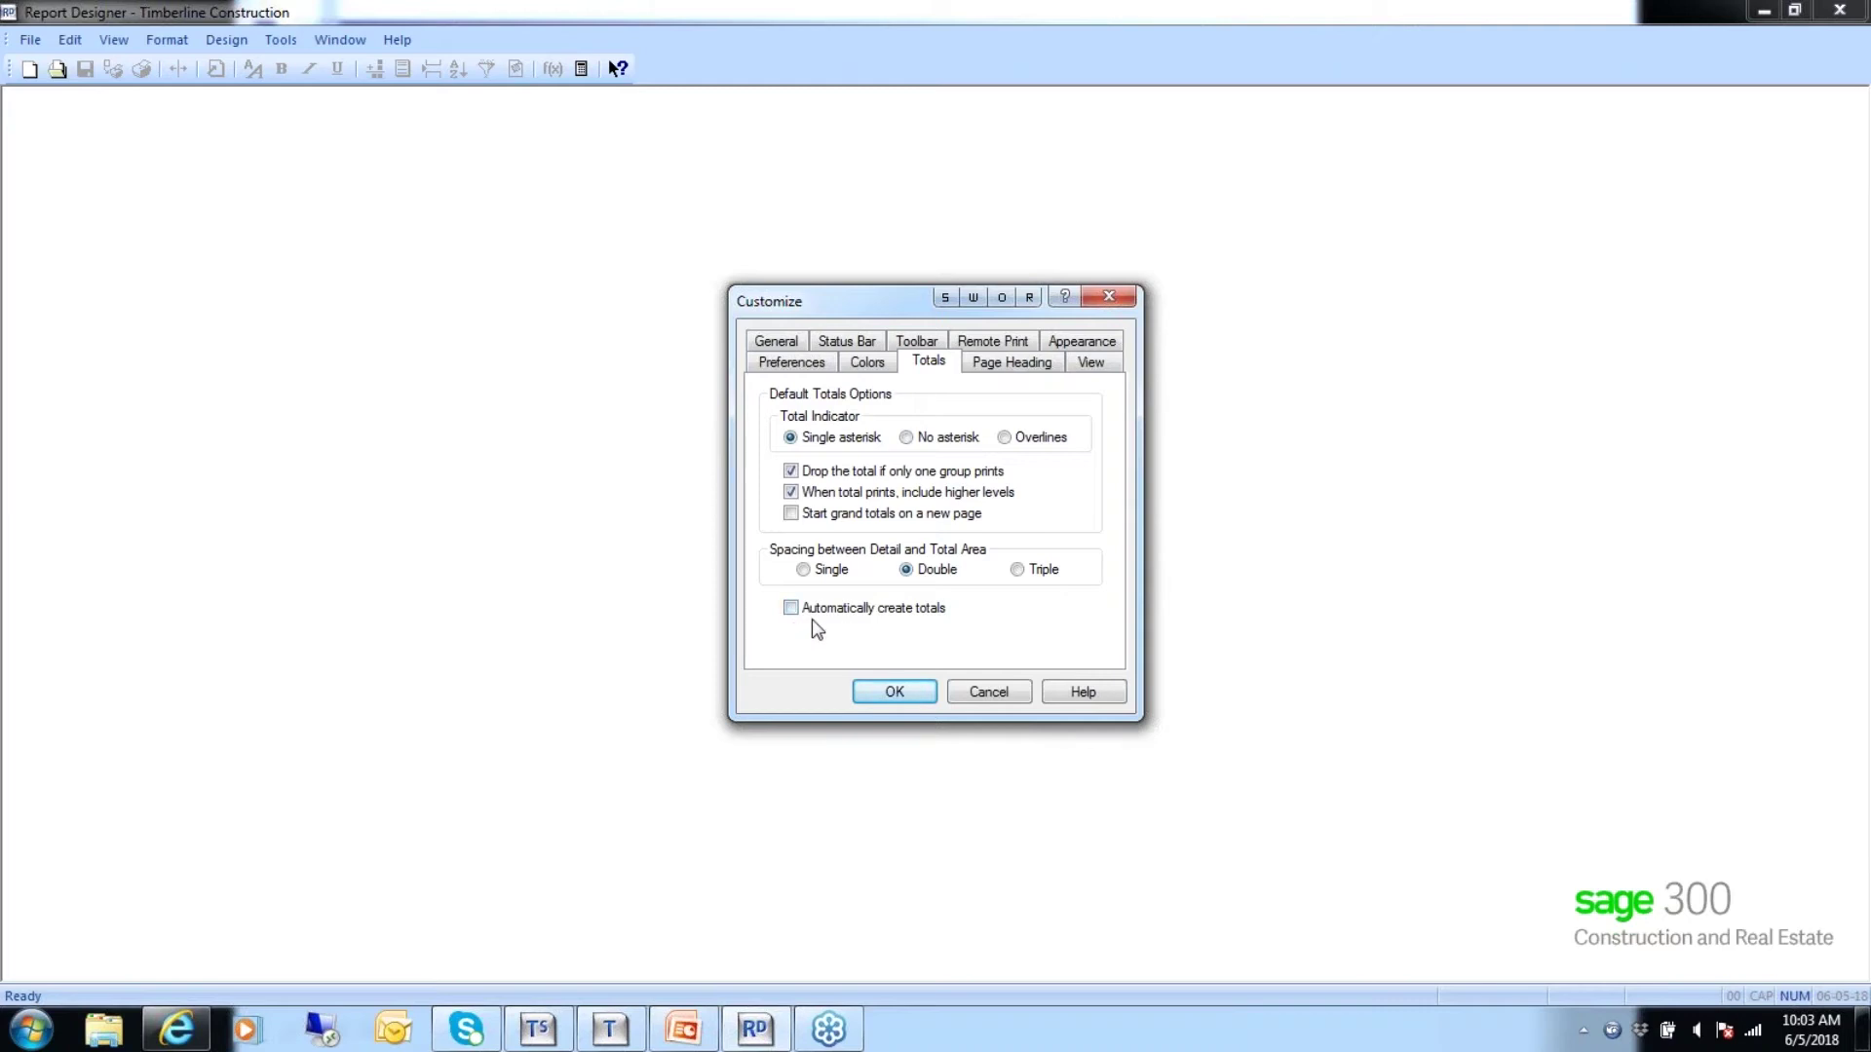
click(1030, 368)
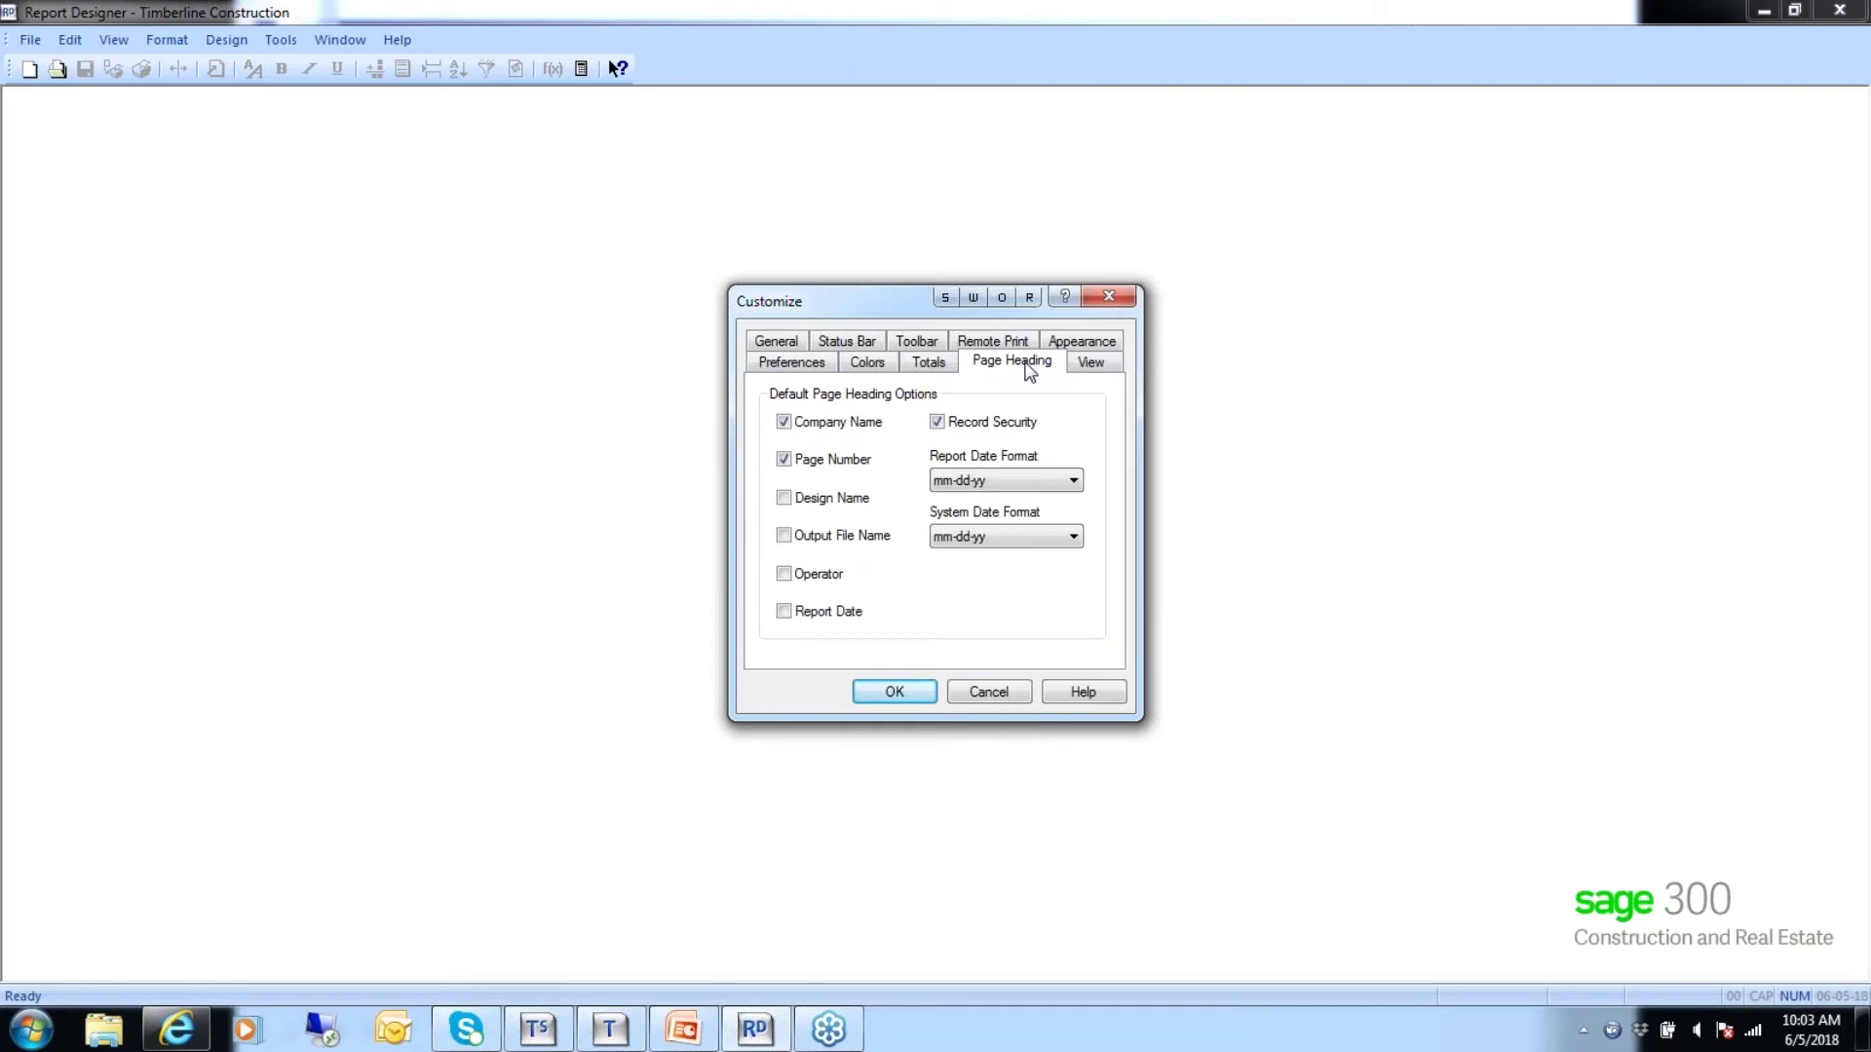
click(938, 423)
click(783, 499)
click(1096, 368)
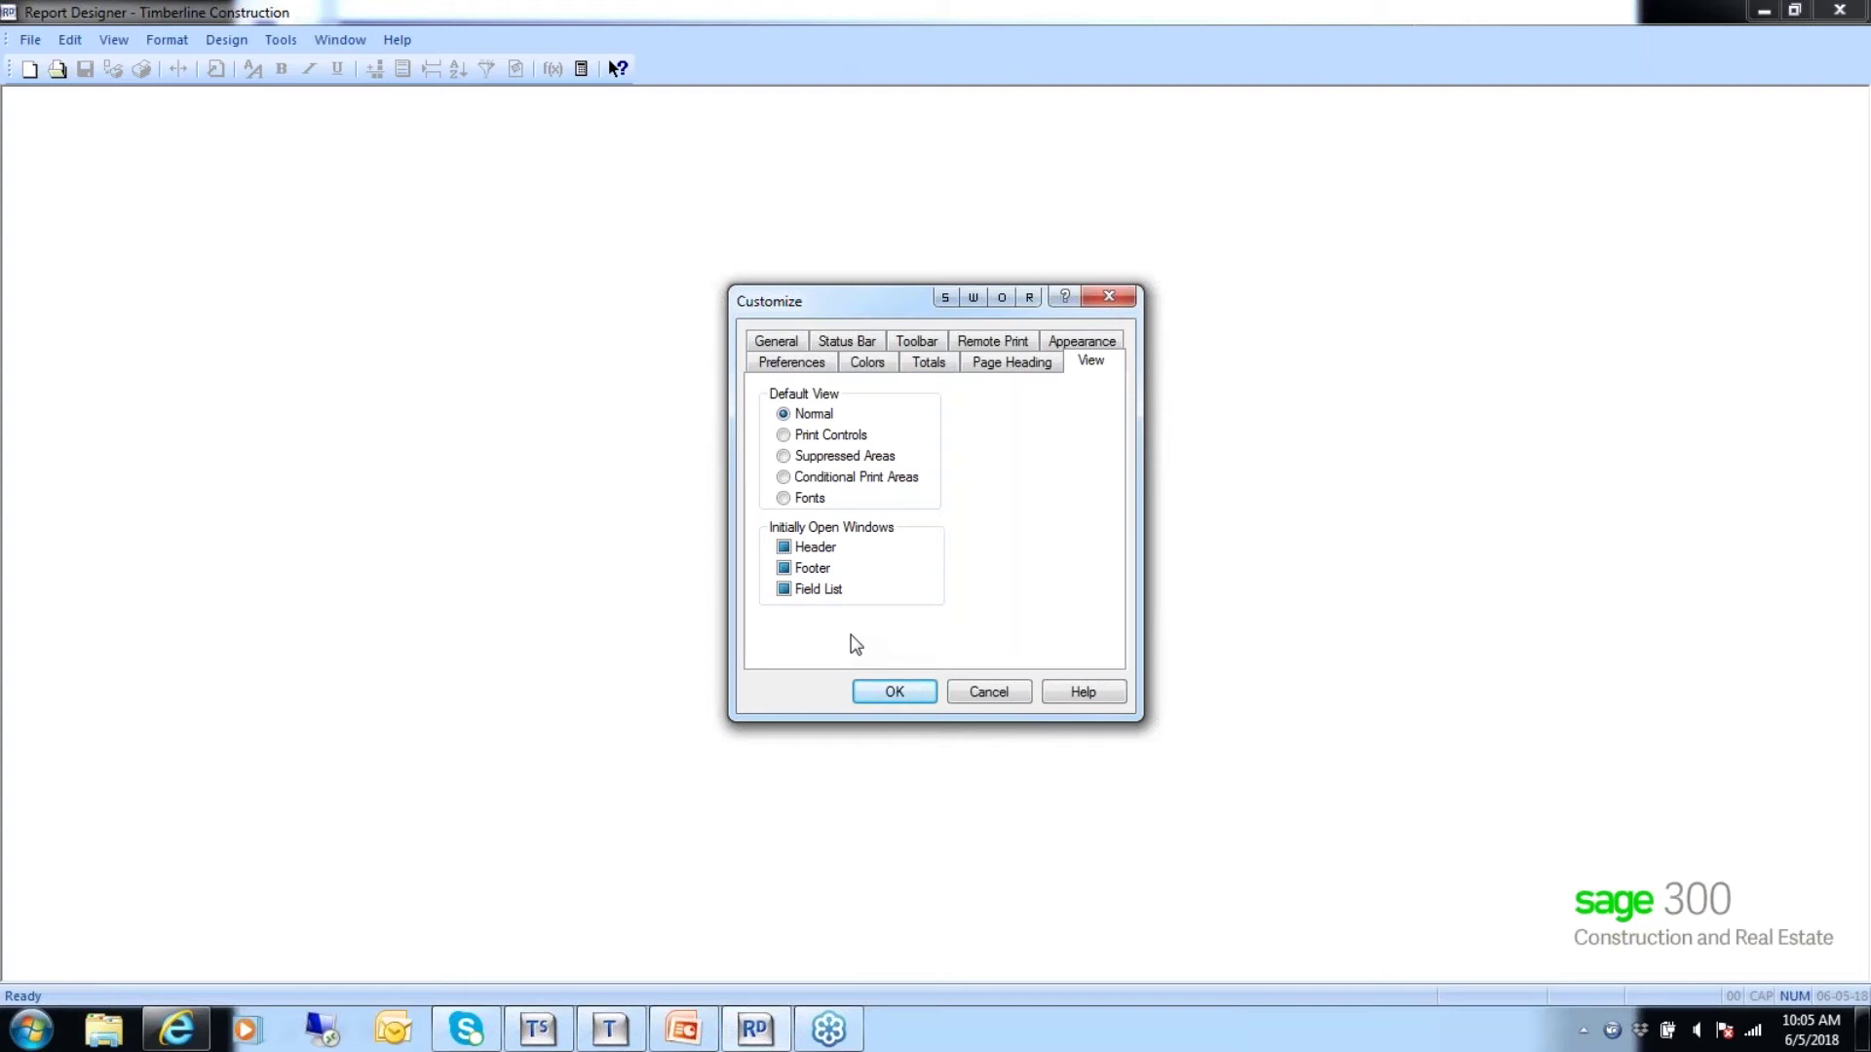
click(895, 692)
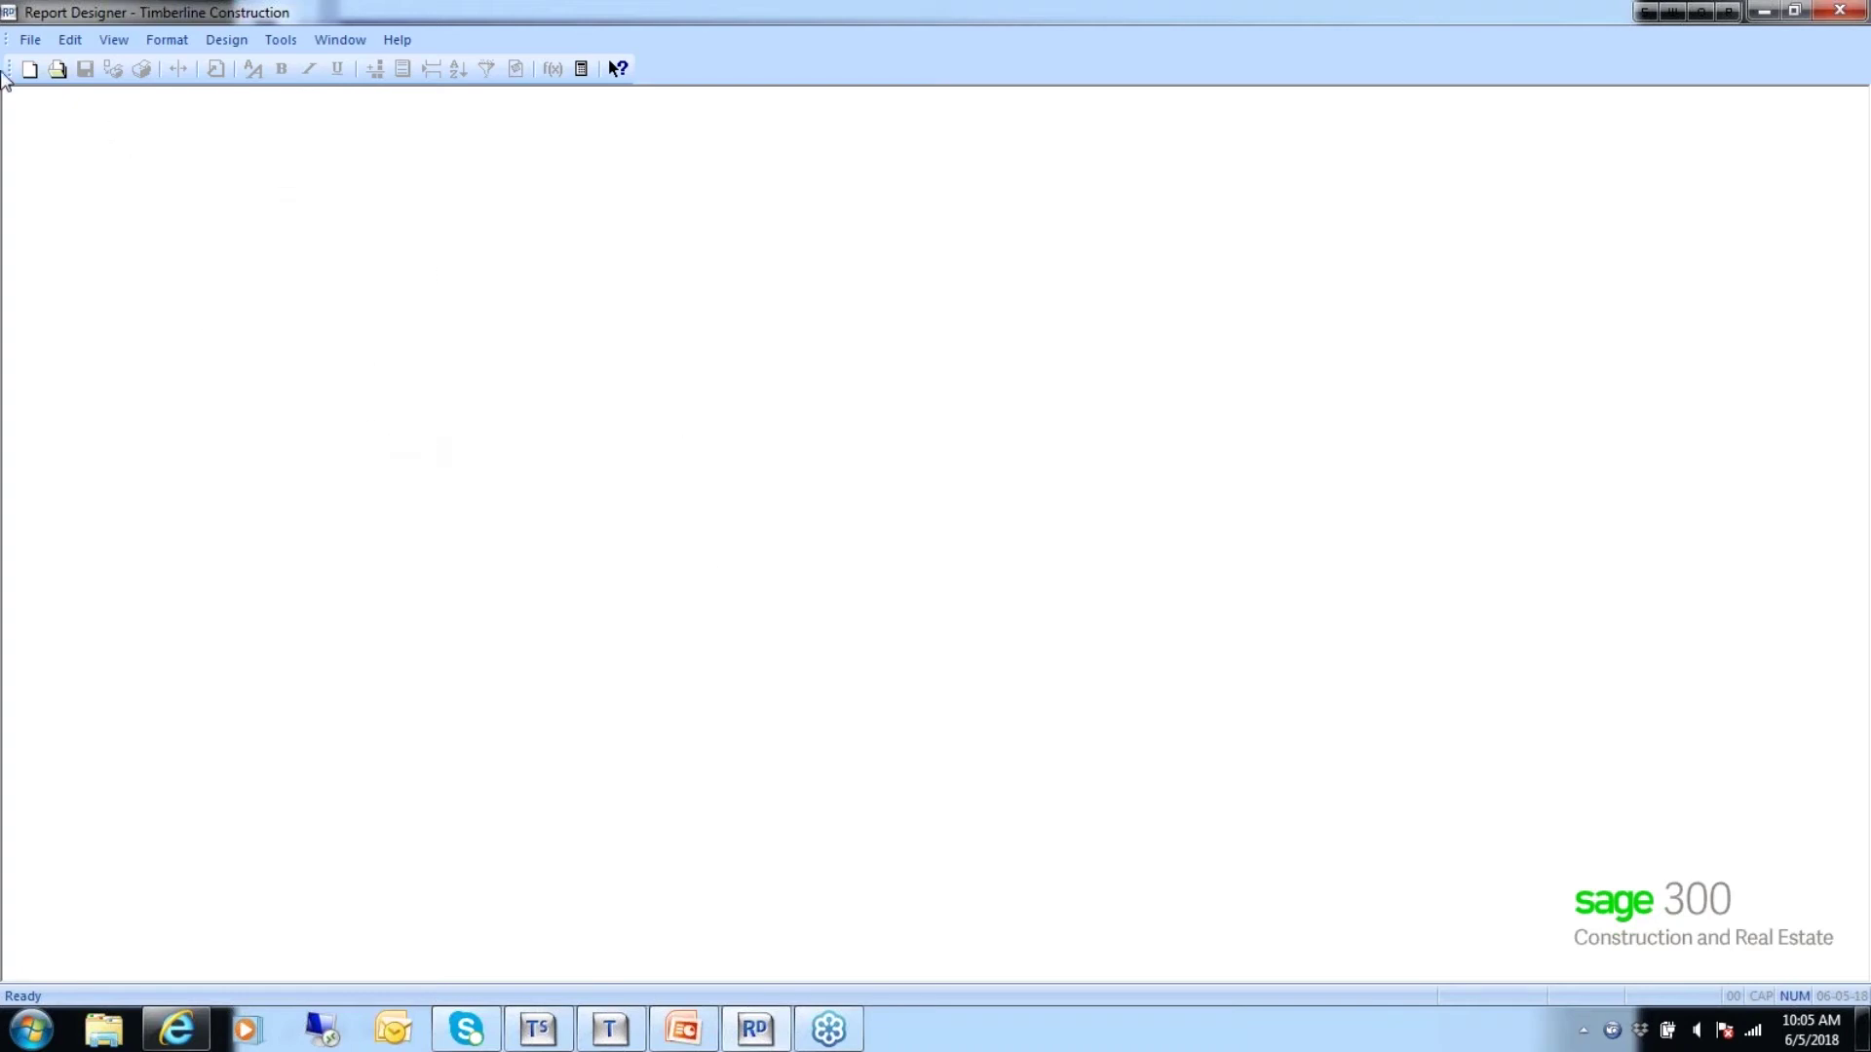
Start a new report design and add the AP - Invoice record to it.
click(29, 47)
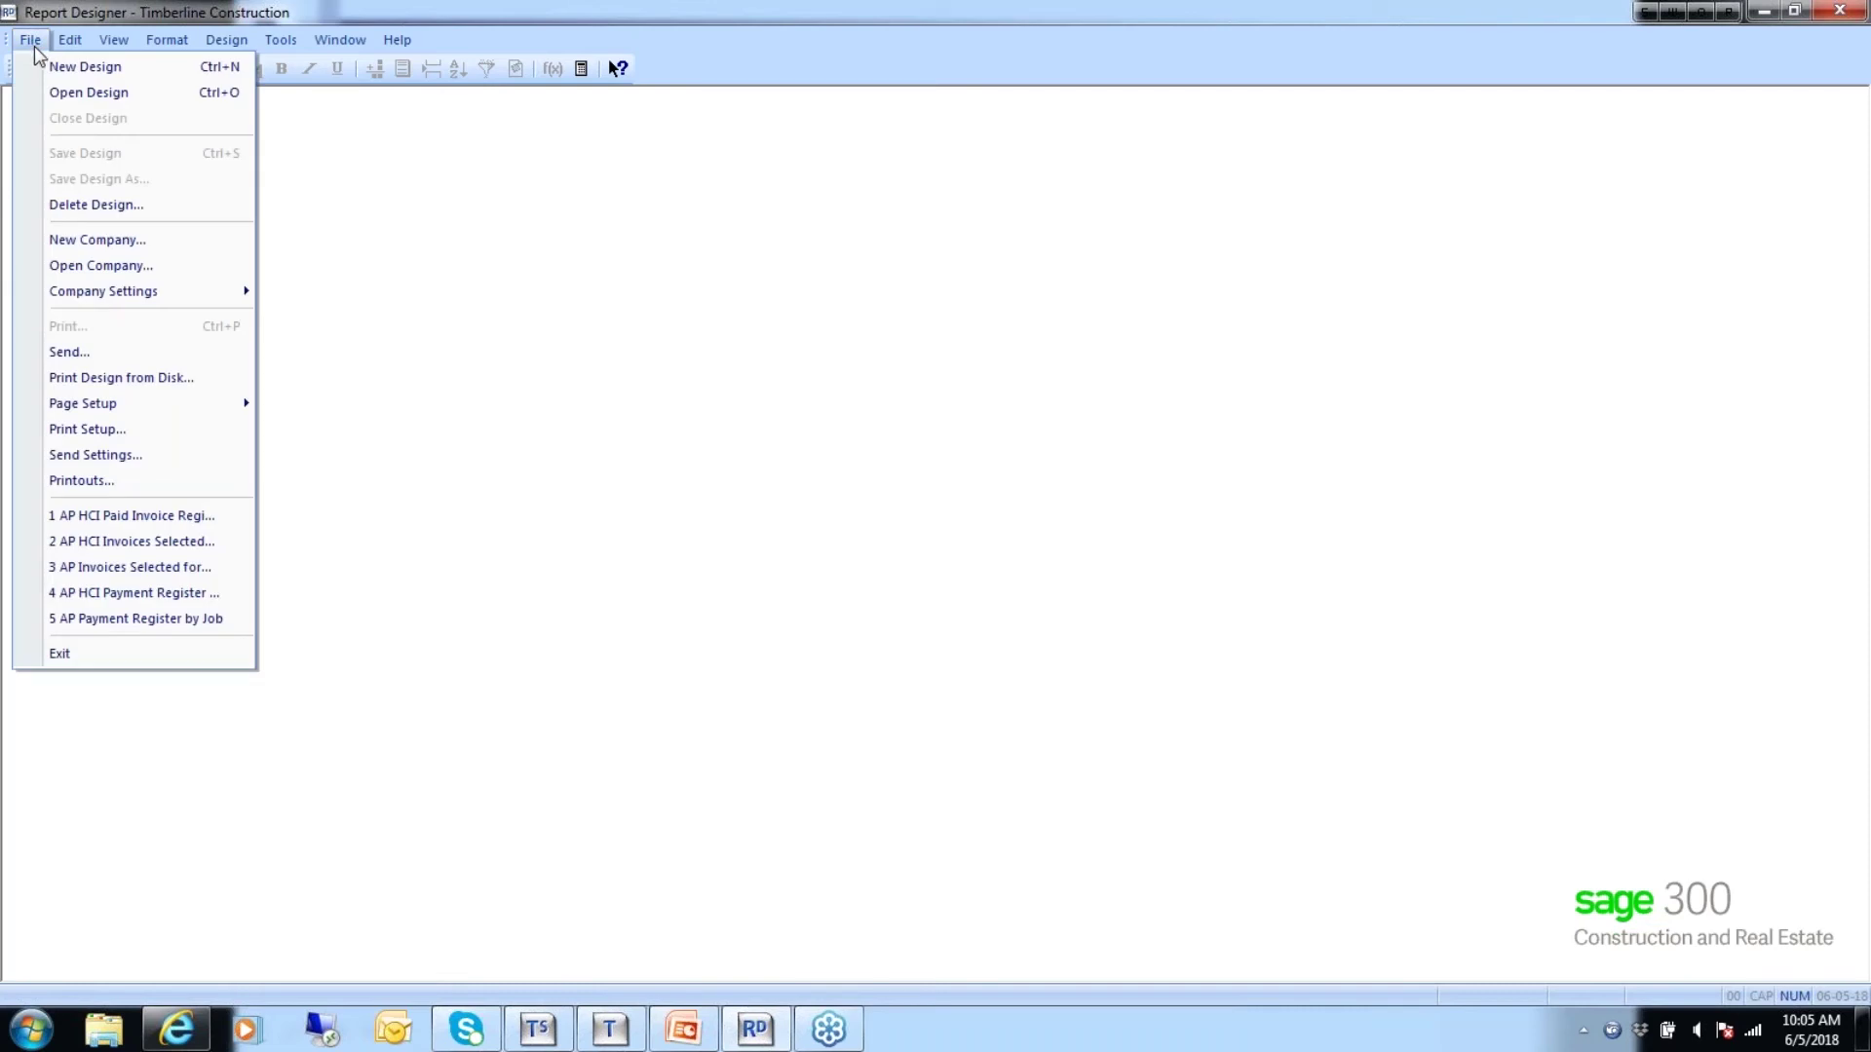
click(53, 69)
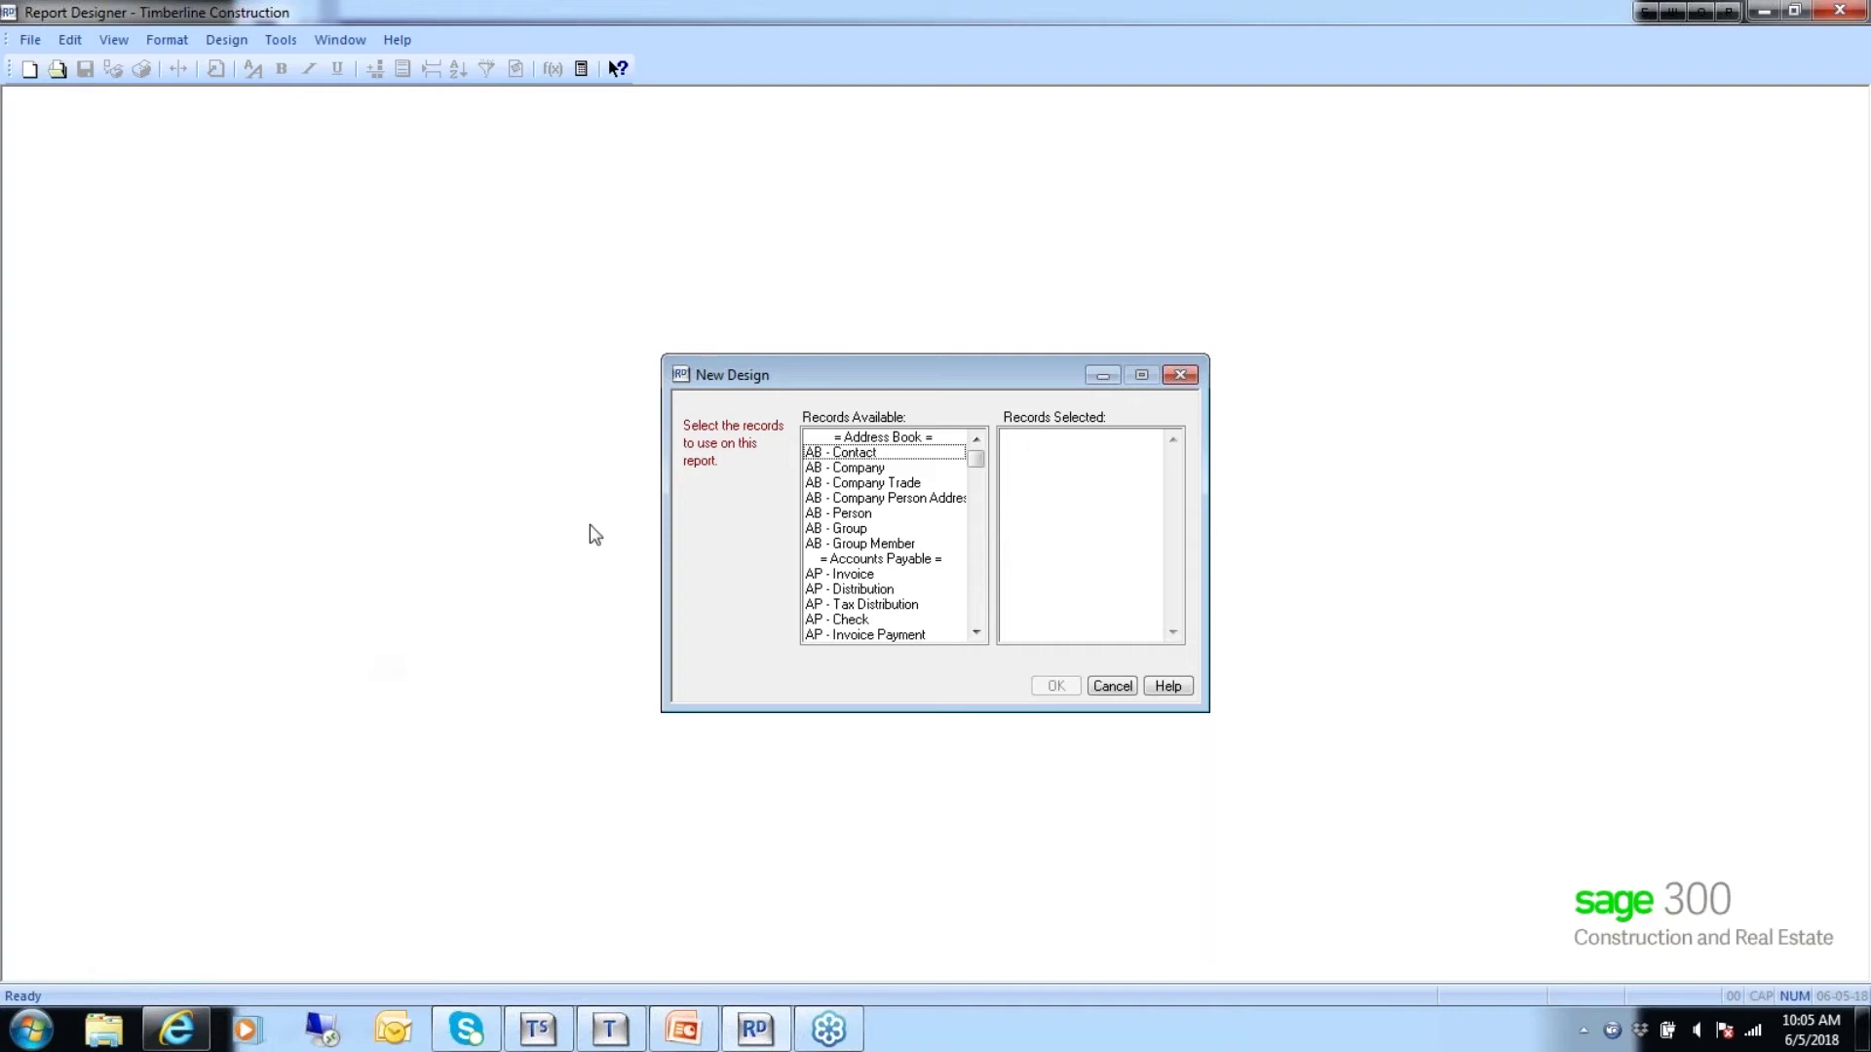
click(976, 632)
click(975, 632)
click(976, 633)
click(975, 633)
click(975, 632)
click(975, 632)
click(976, 632)
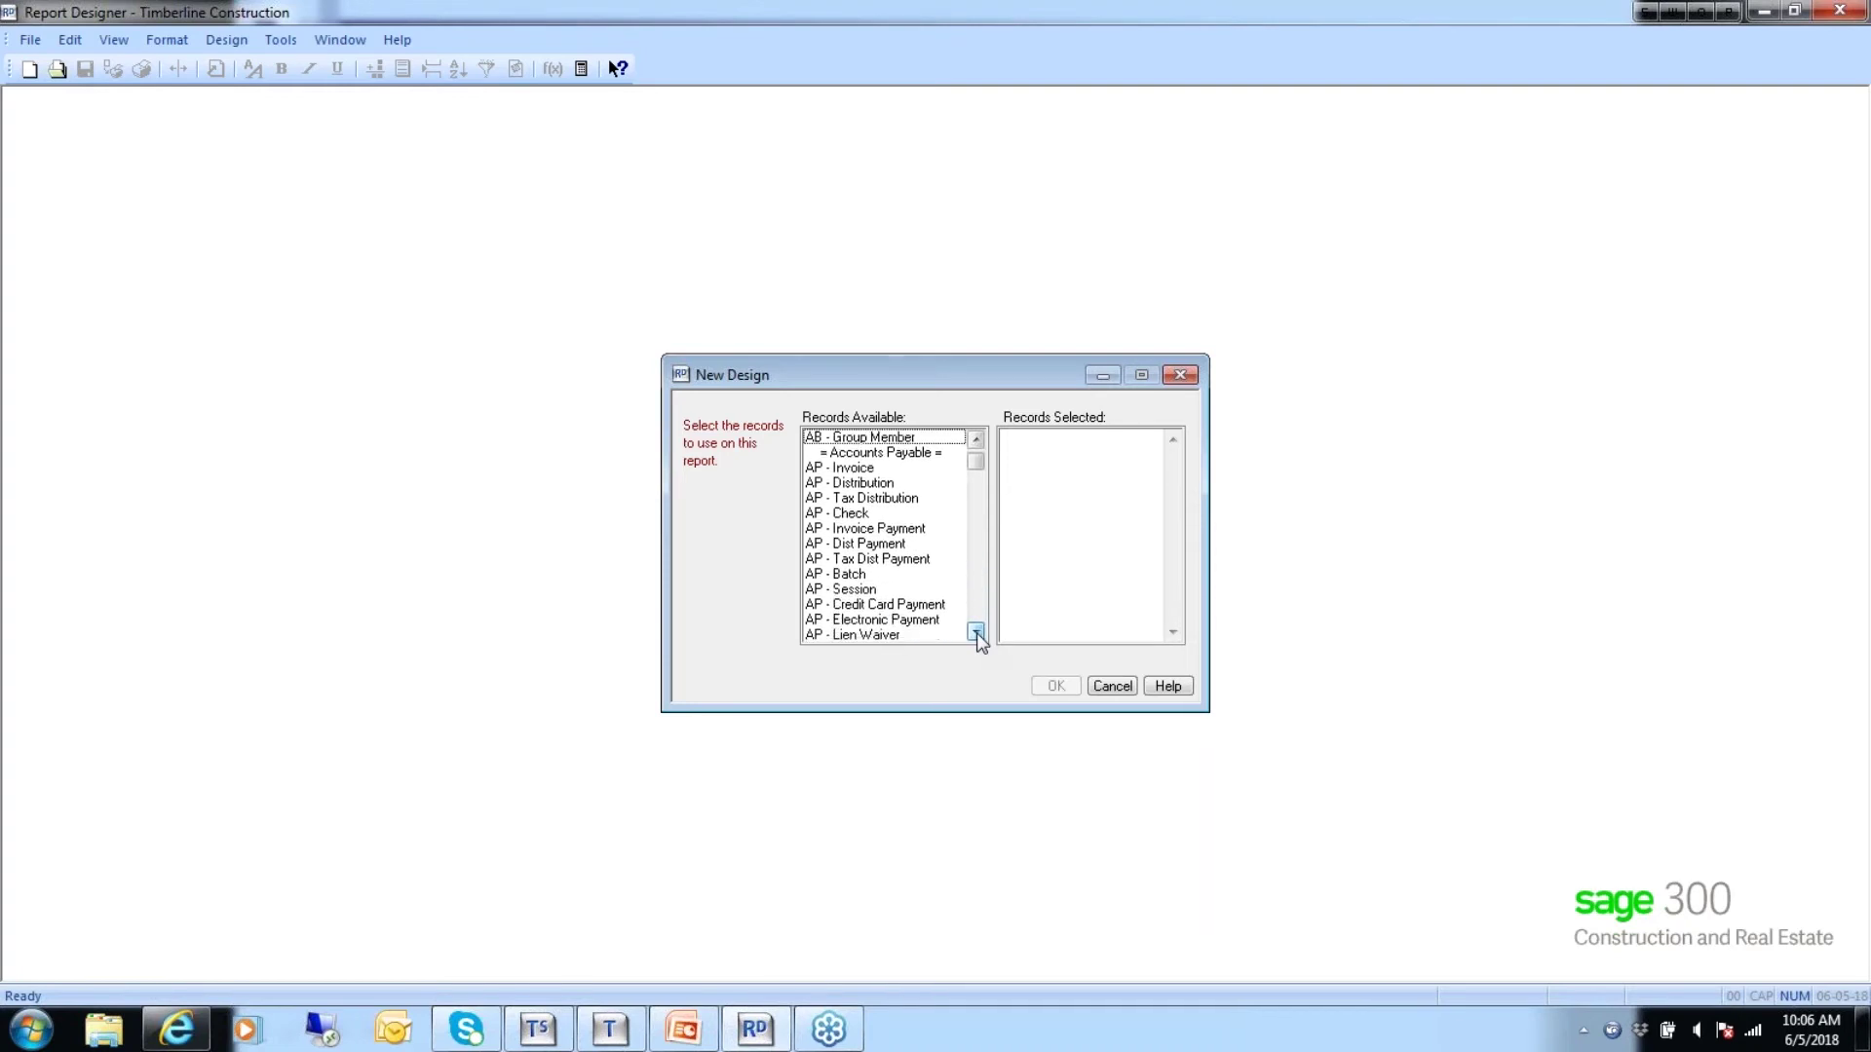
double_click(851, 470)
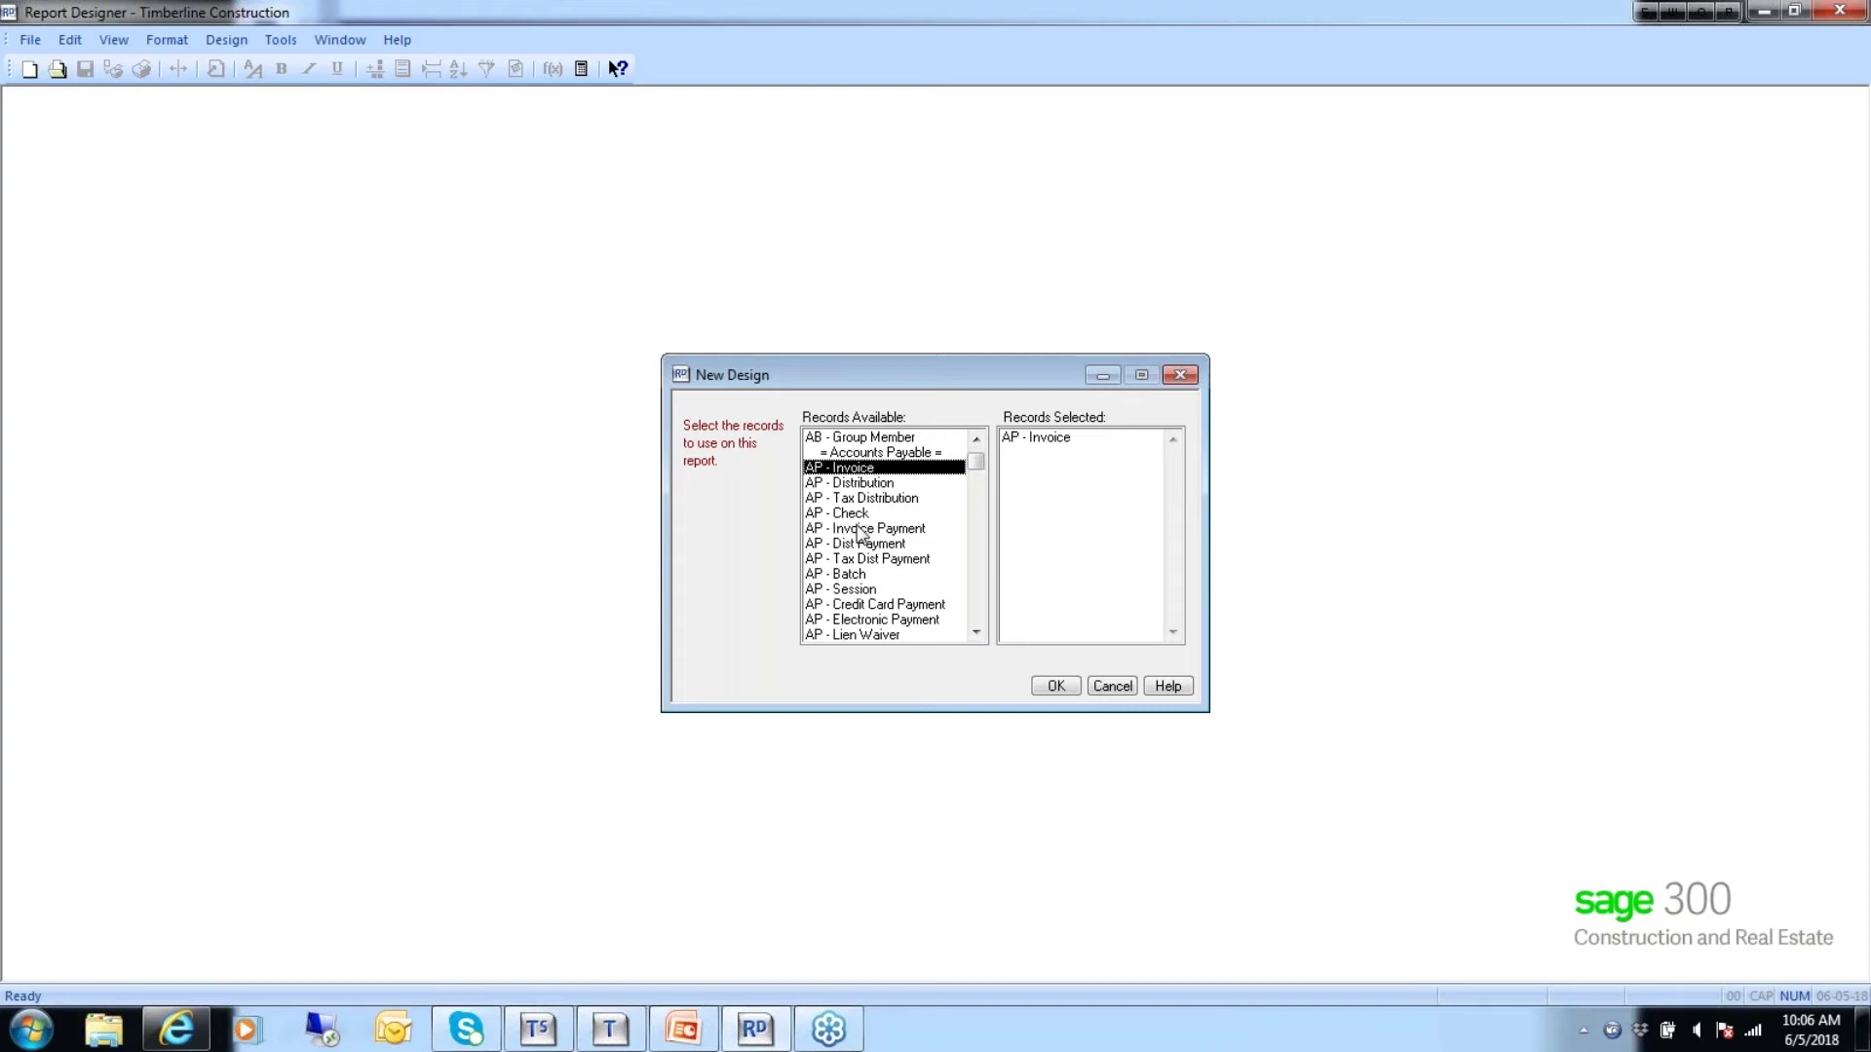
Add the AP - Vendor record to the selected records, leaving out AP - Prefix Total, and create the design.
click(976, 631)
click(975, 632)
click(975, 631)
double_click(854, 605)
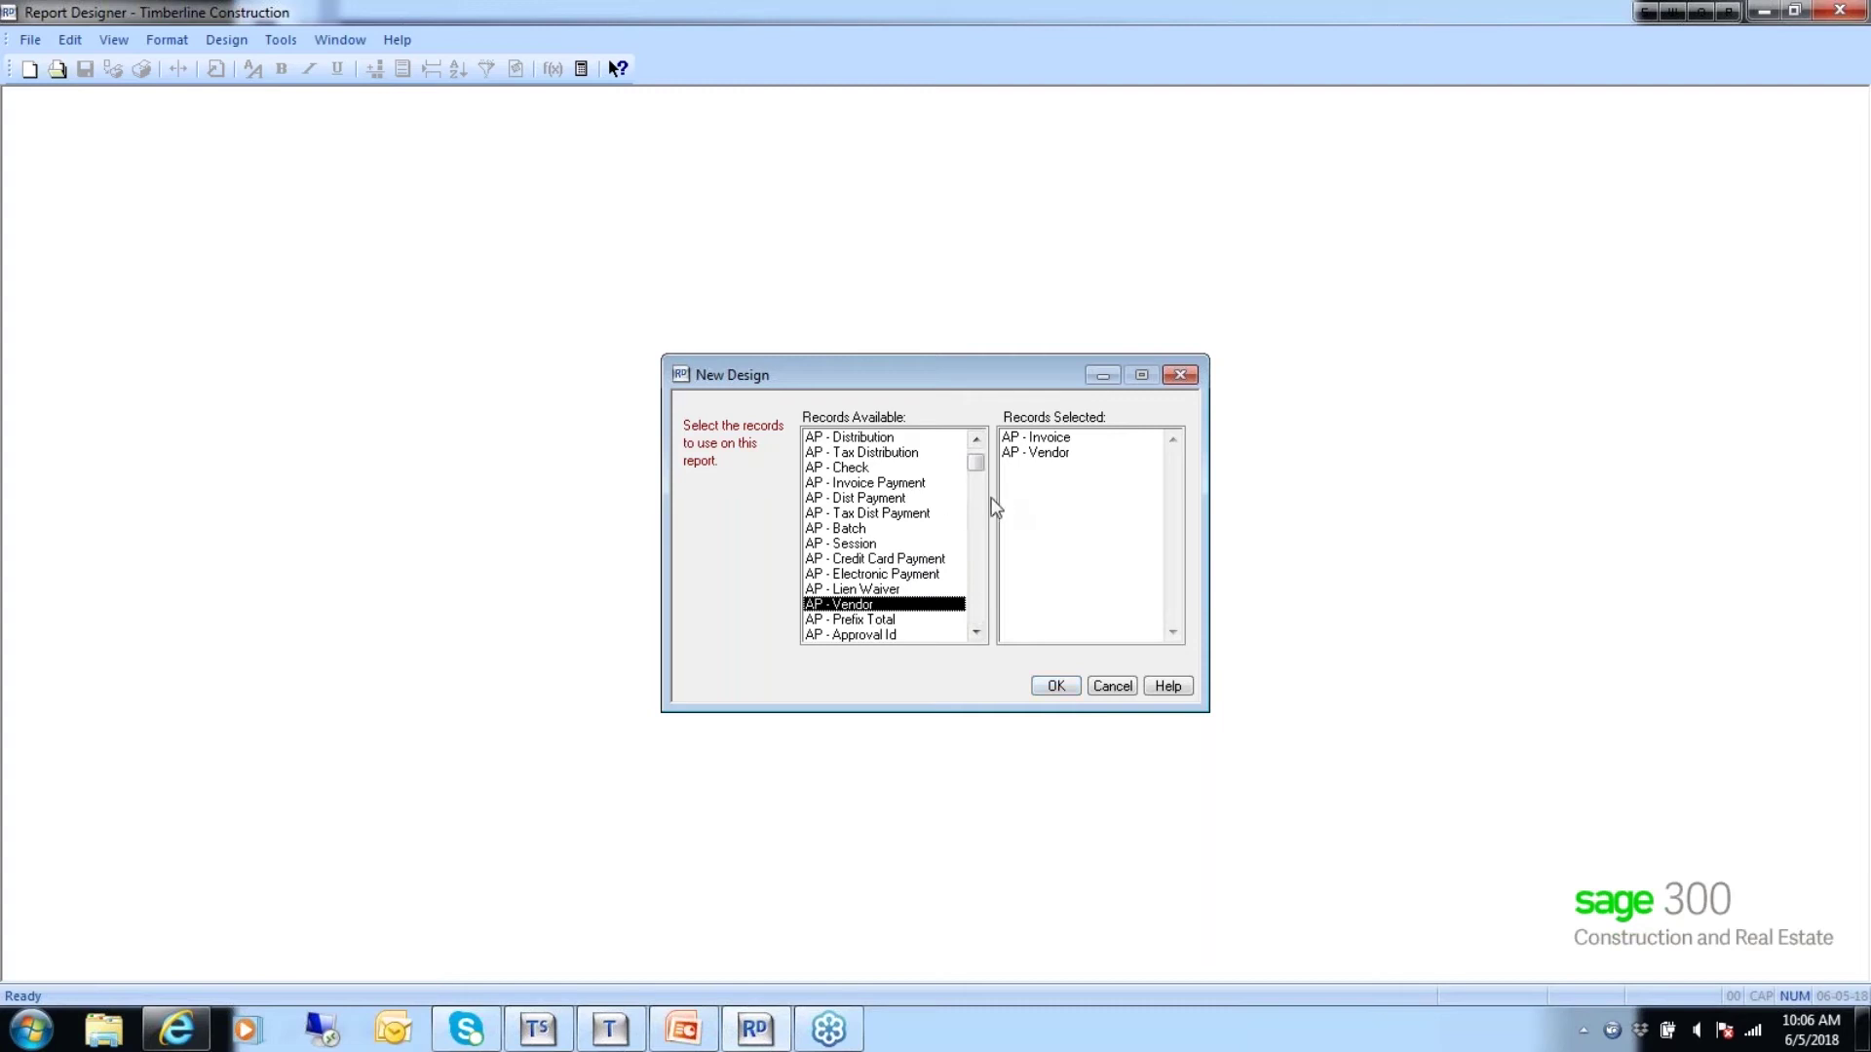
double_click(858, 620)
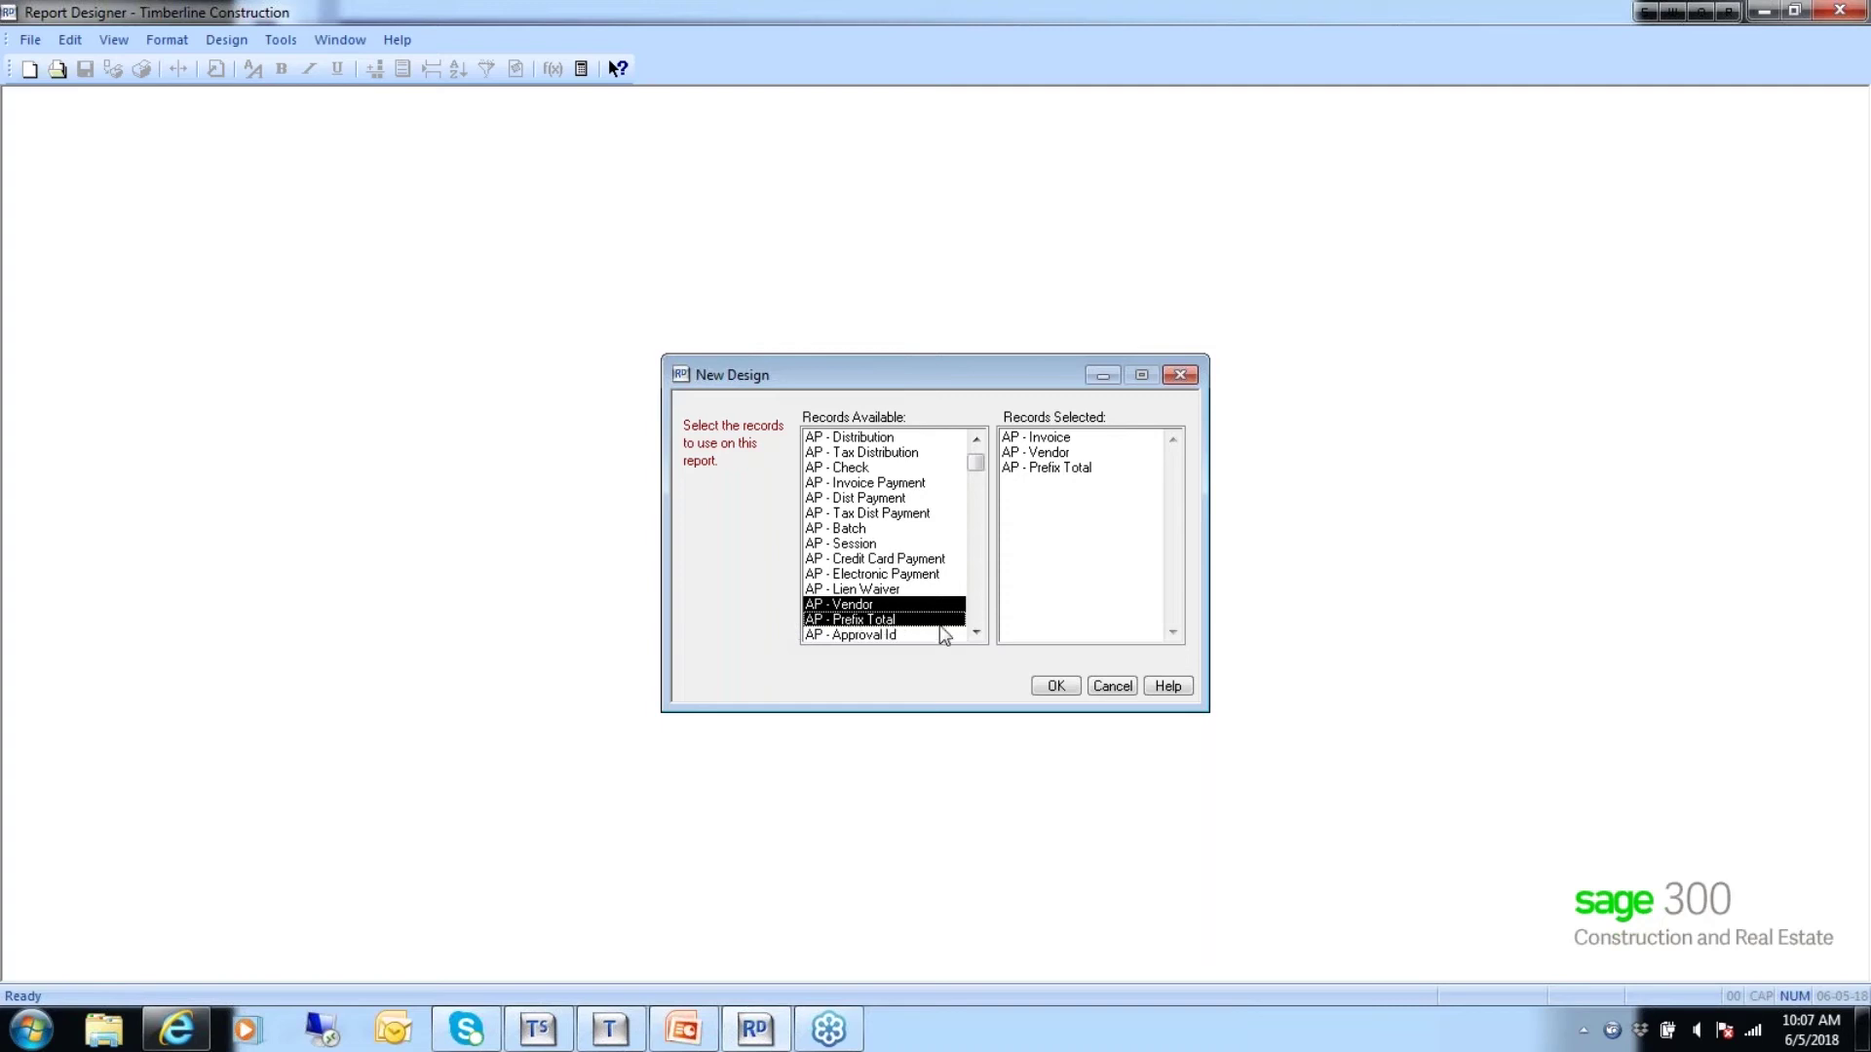
click(900, 620)
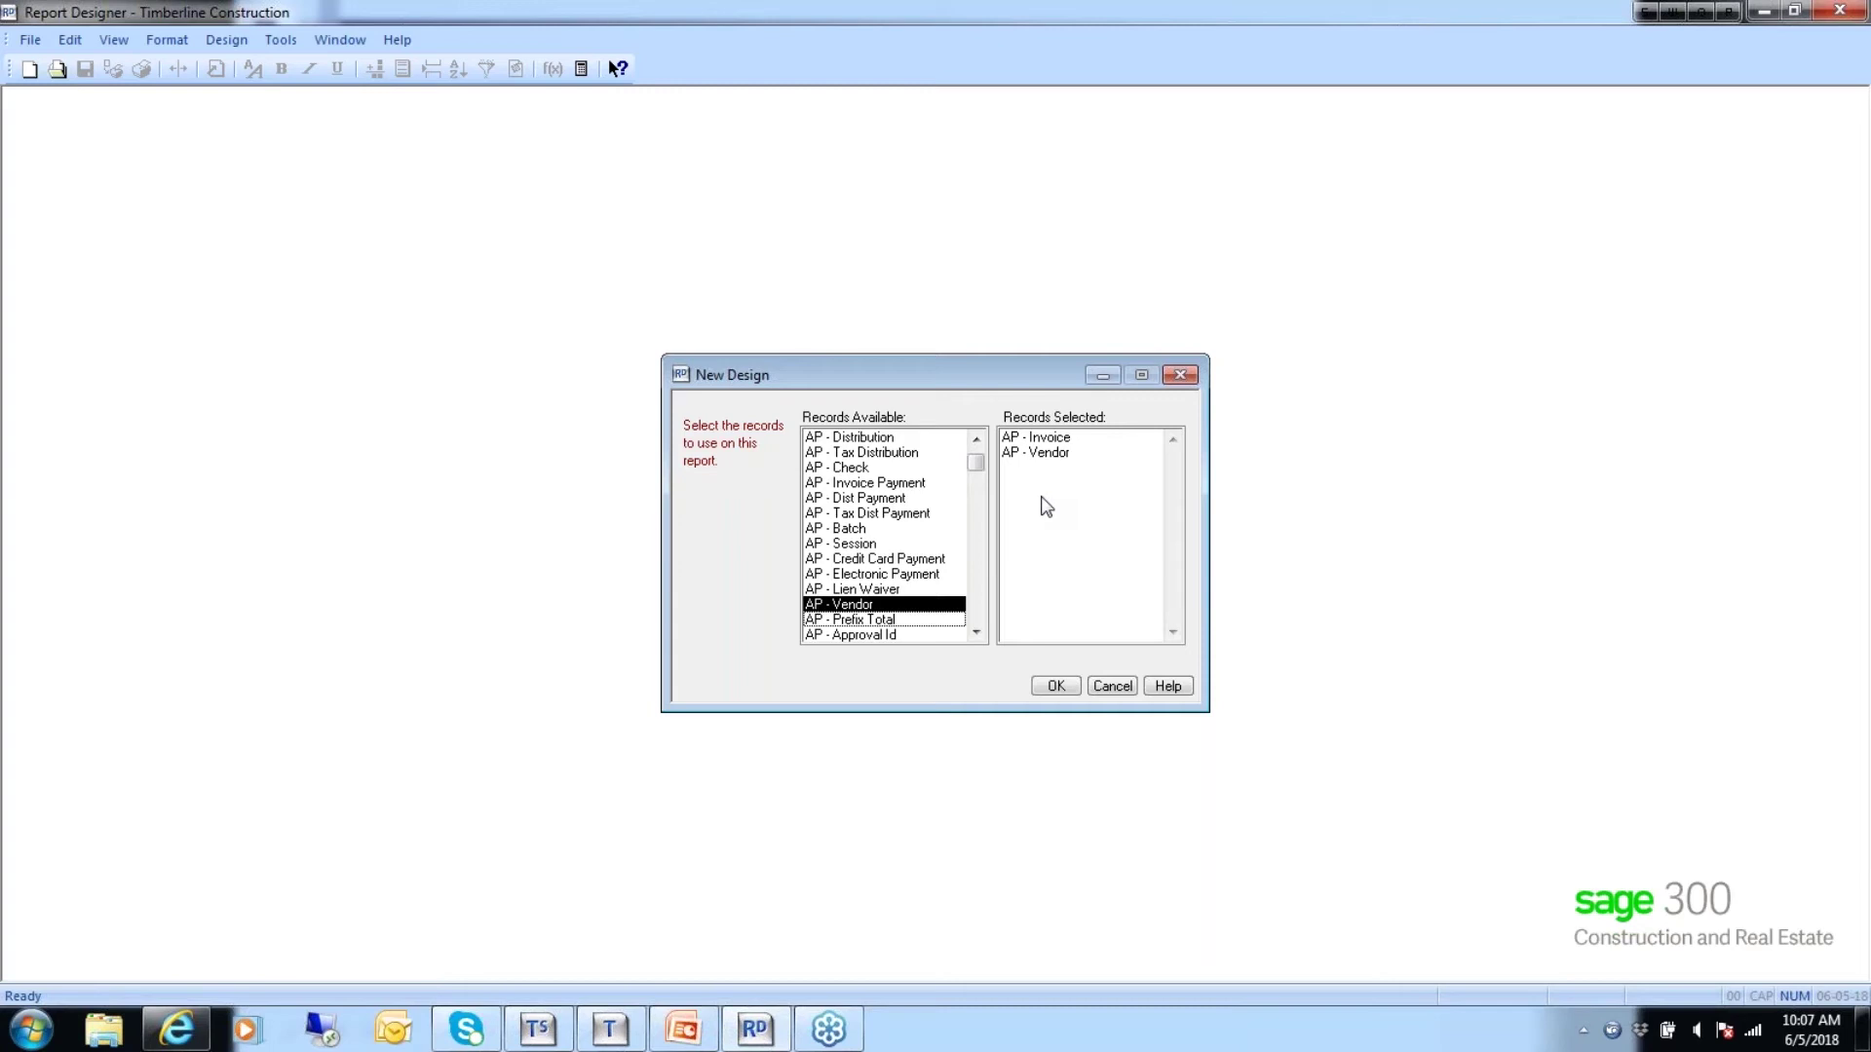
click(1053, 686)
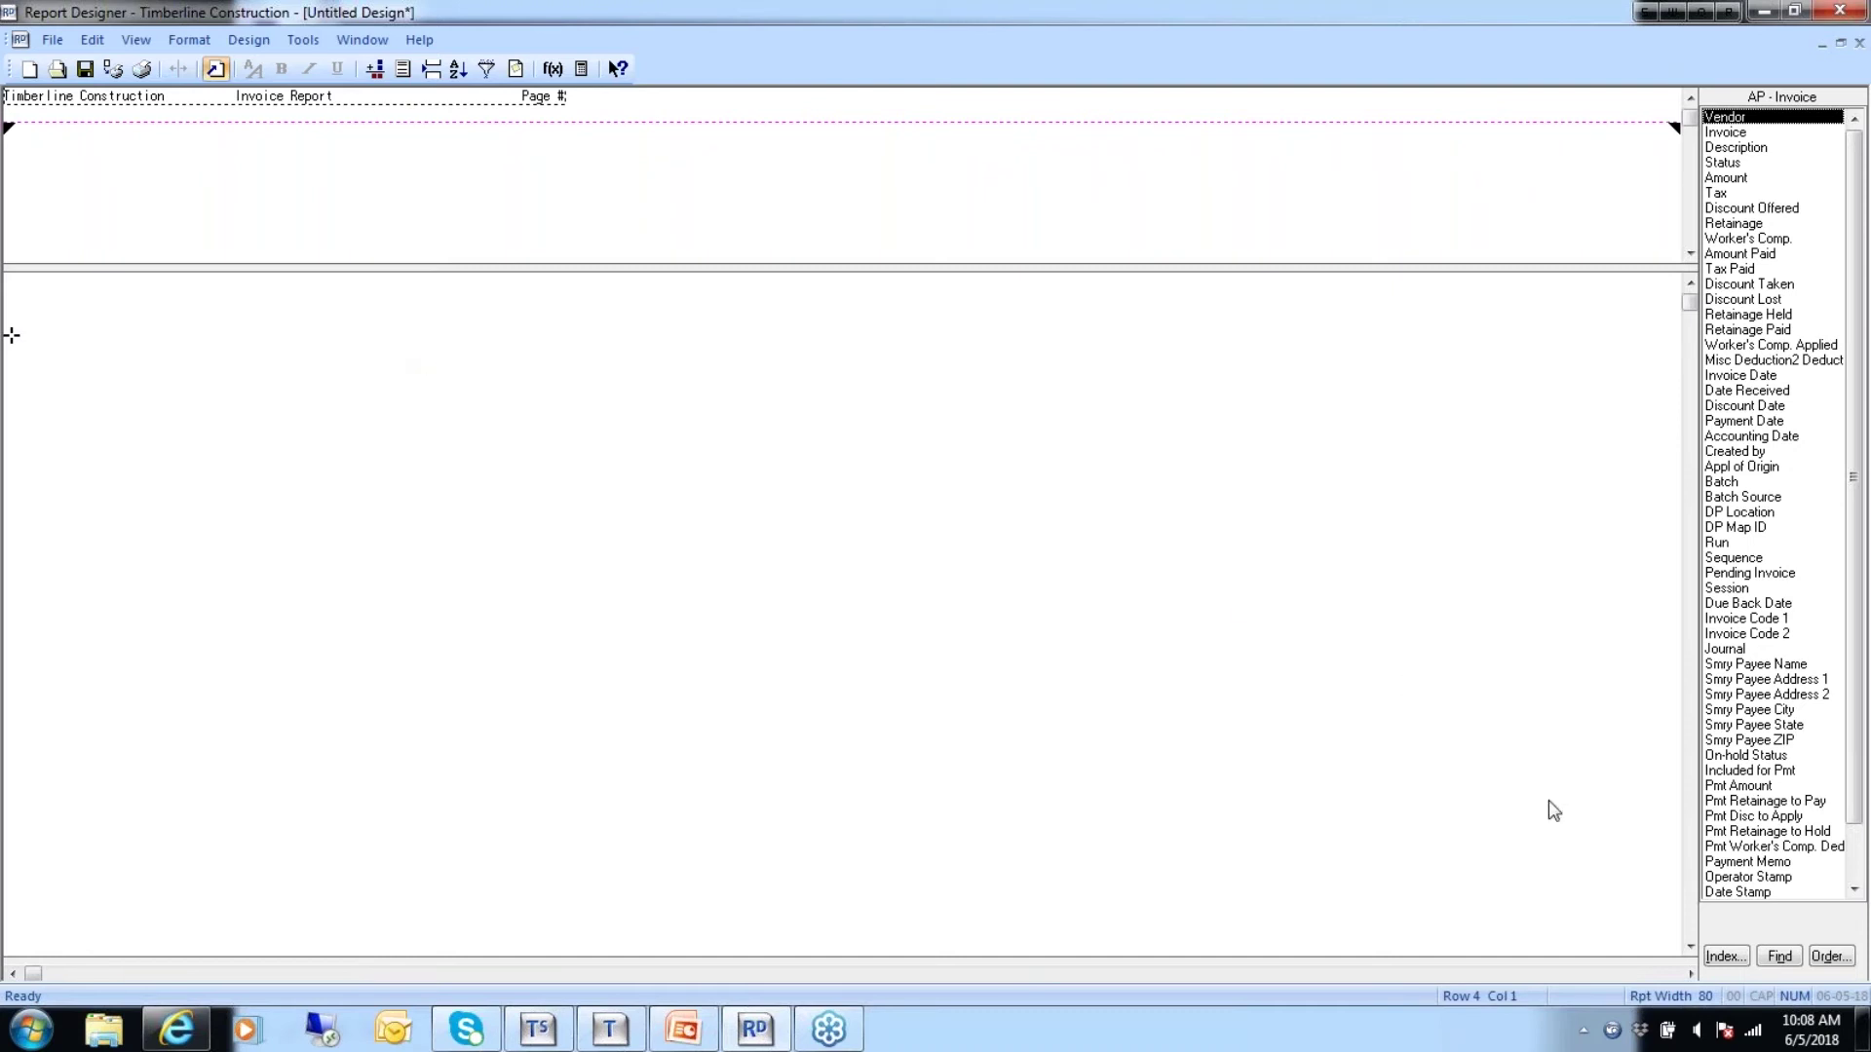
Show the footer area in the invoice report design and place the cursor in it.
mouse_move(1690, 304)
mouse_down()
mouse_move(1678, 590)
mouse_move(1641, 821)
mouse_move(1657, 933)
mouse_move(1616, 325)
mouse_move(318, 259)
mouse_move(180, 70)
mouse_up()
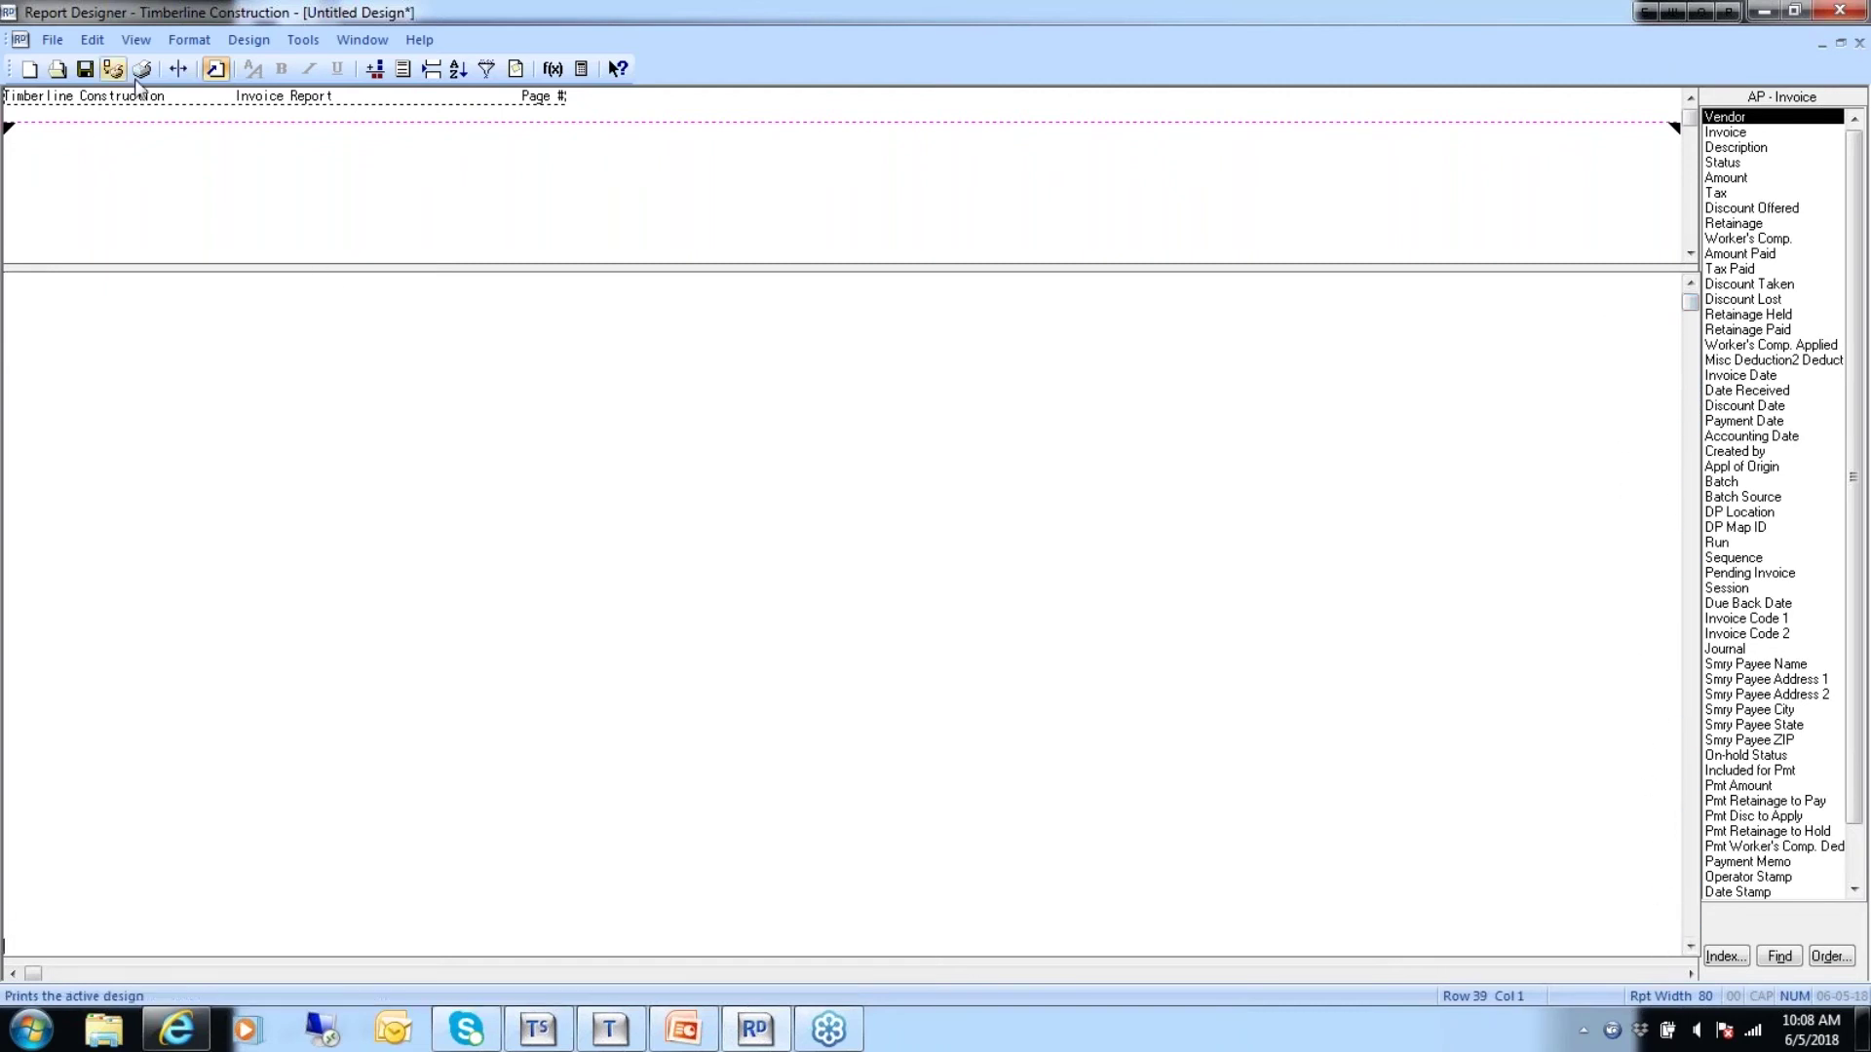
click(188, 44)
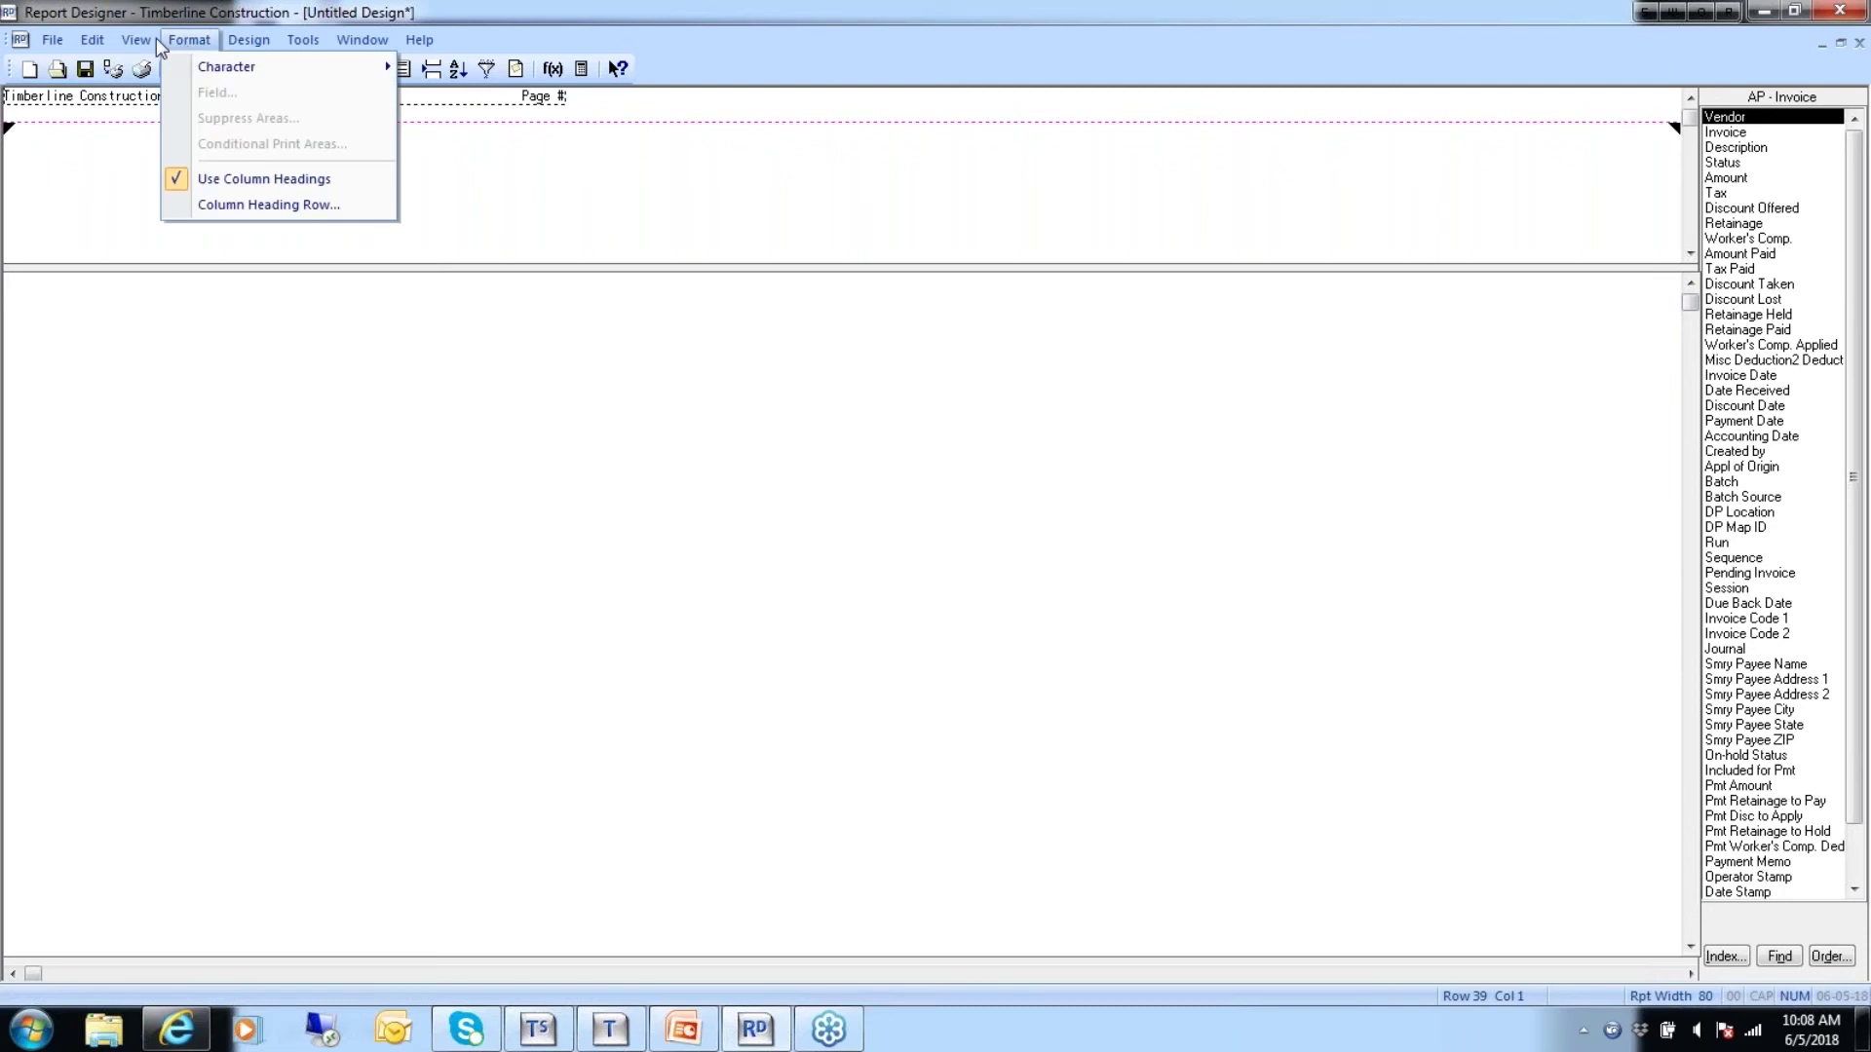
mouse_move(141, 37)
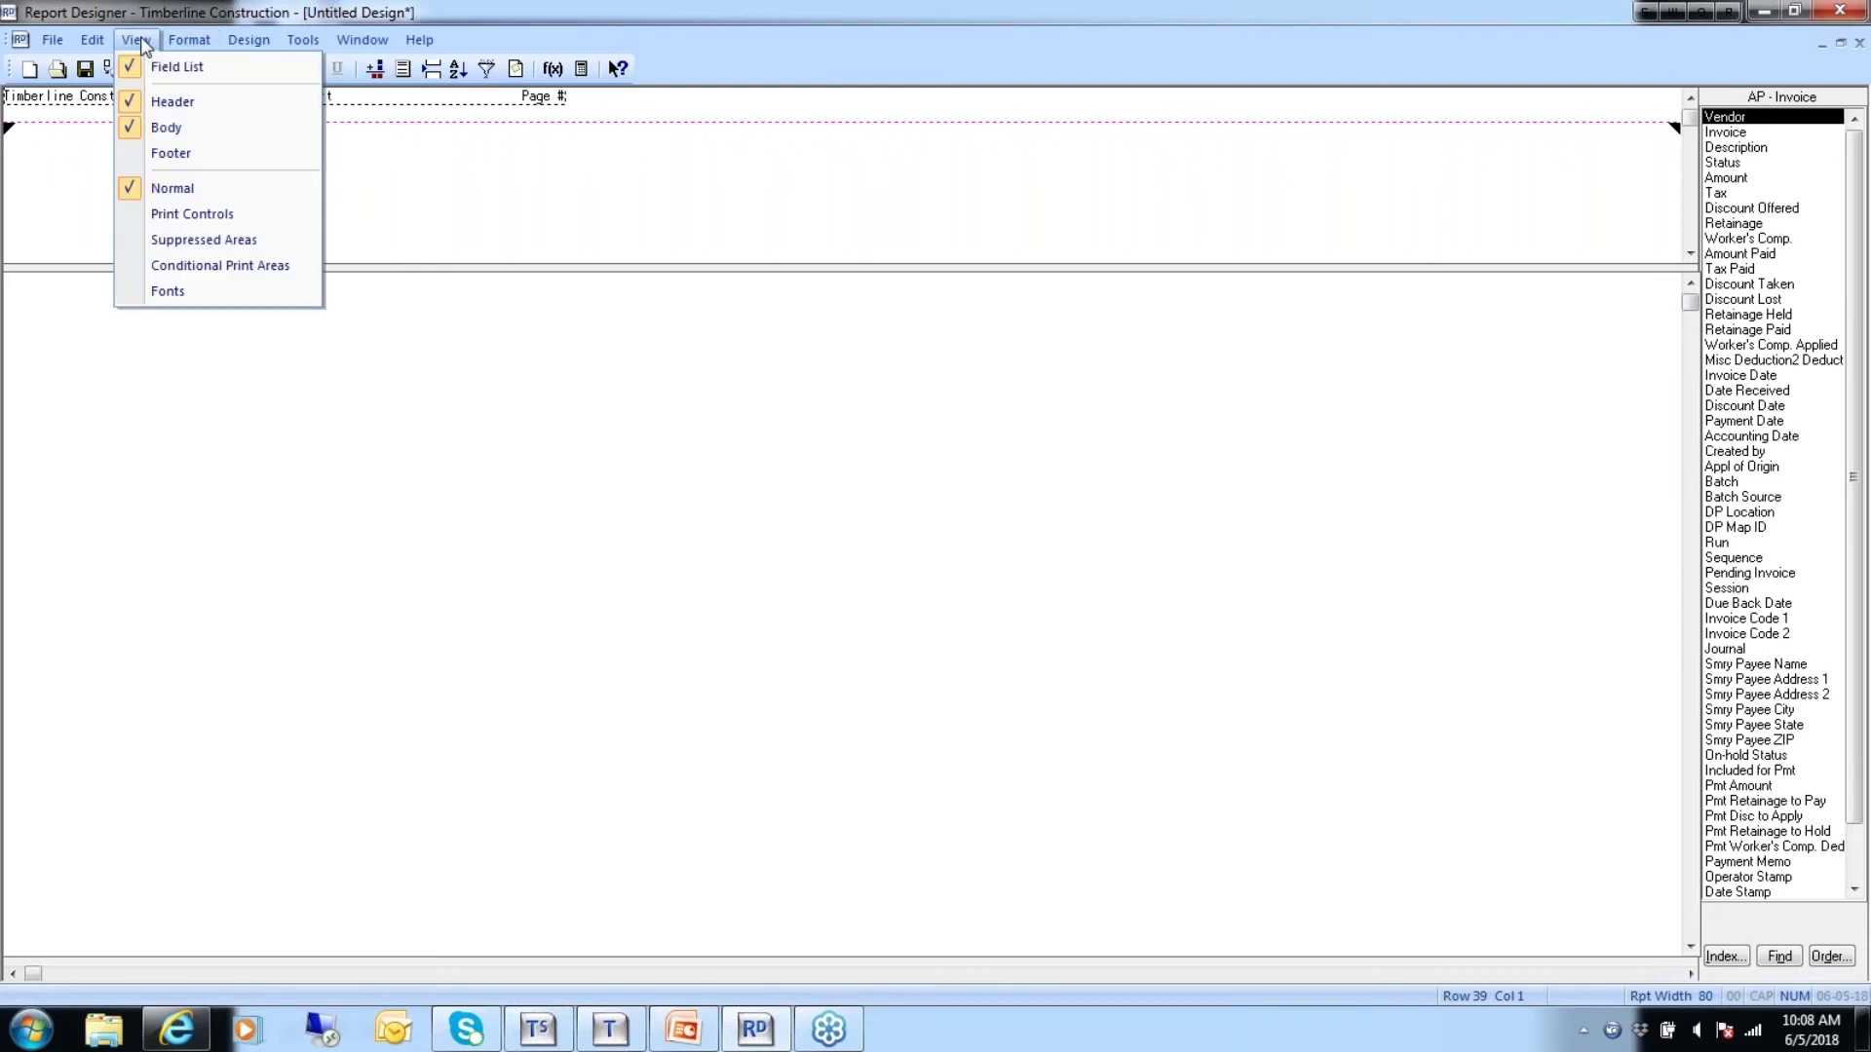
click(154, 153)
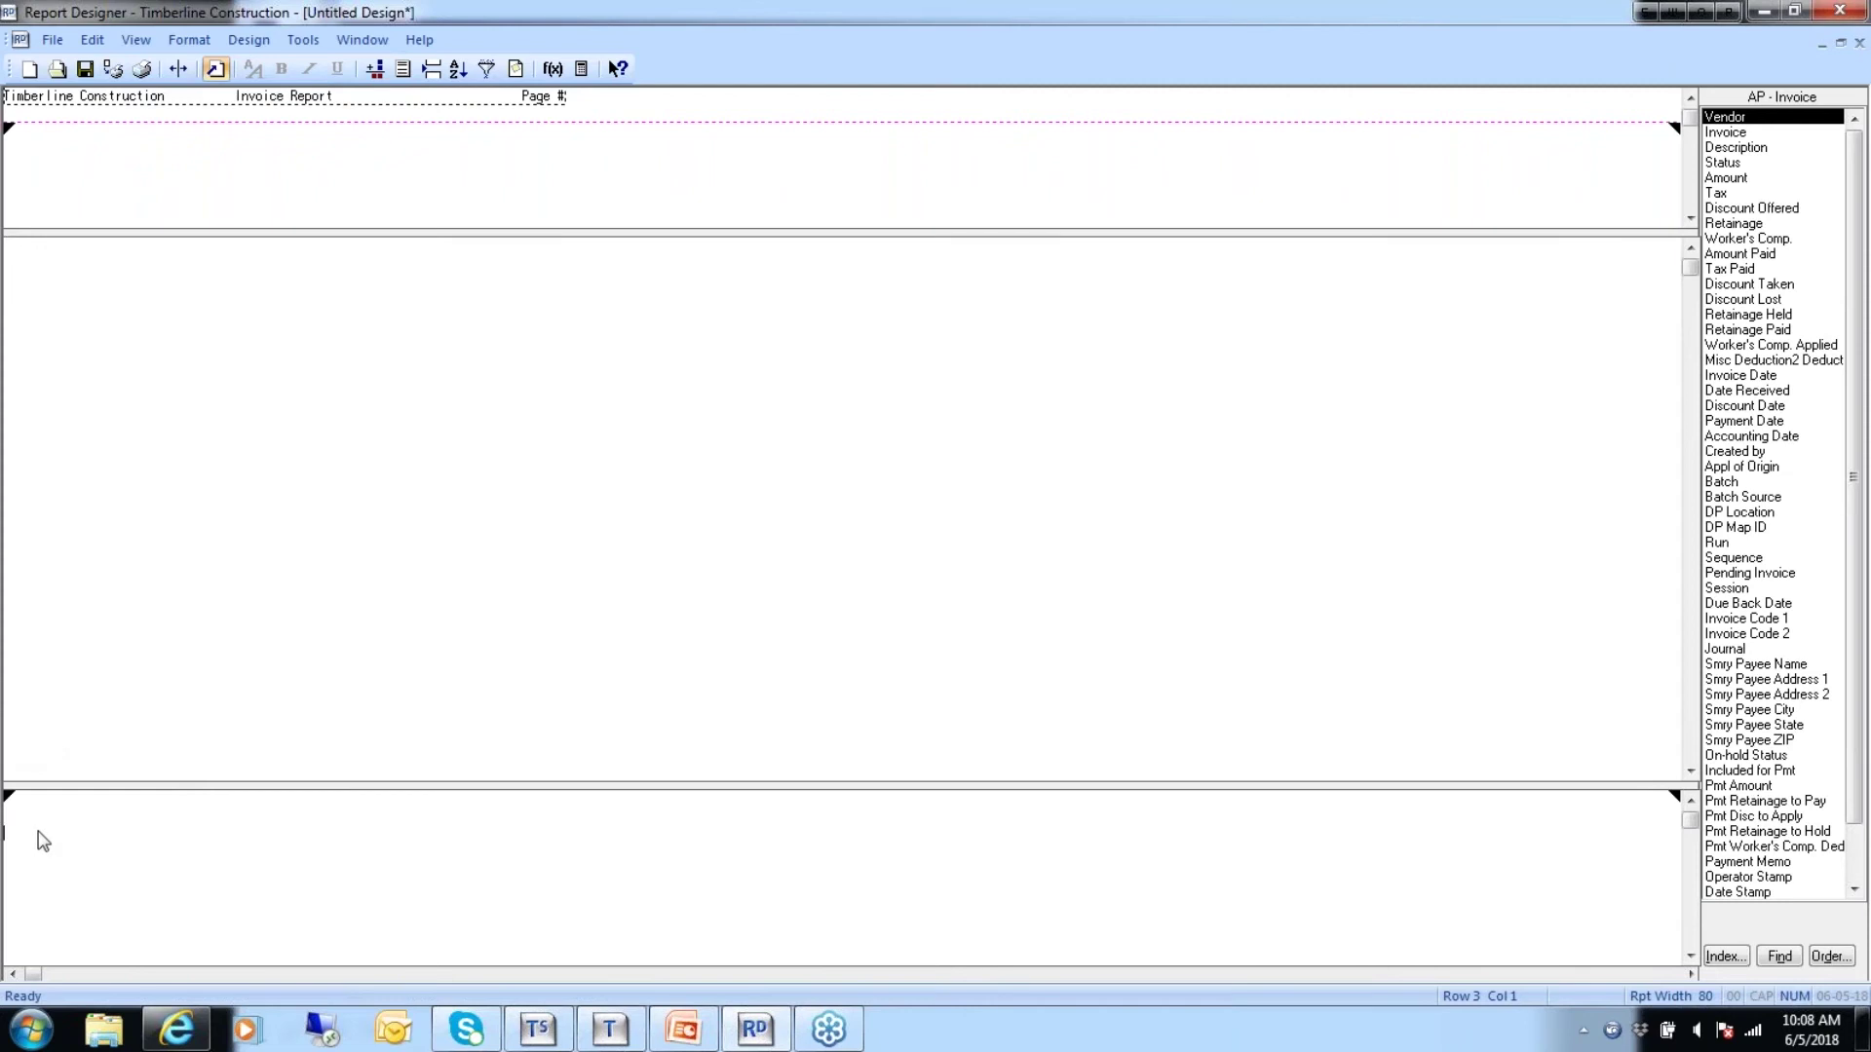
click(137, 39)
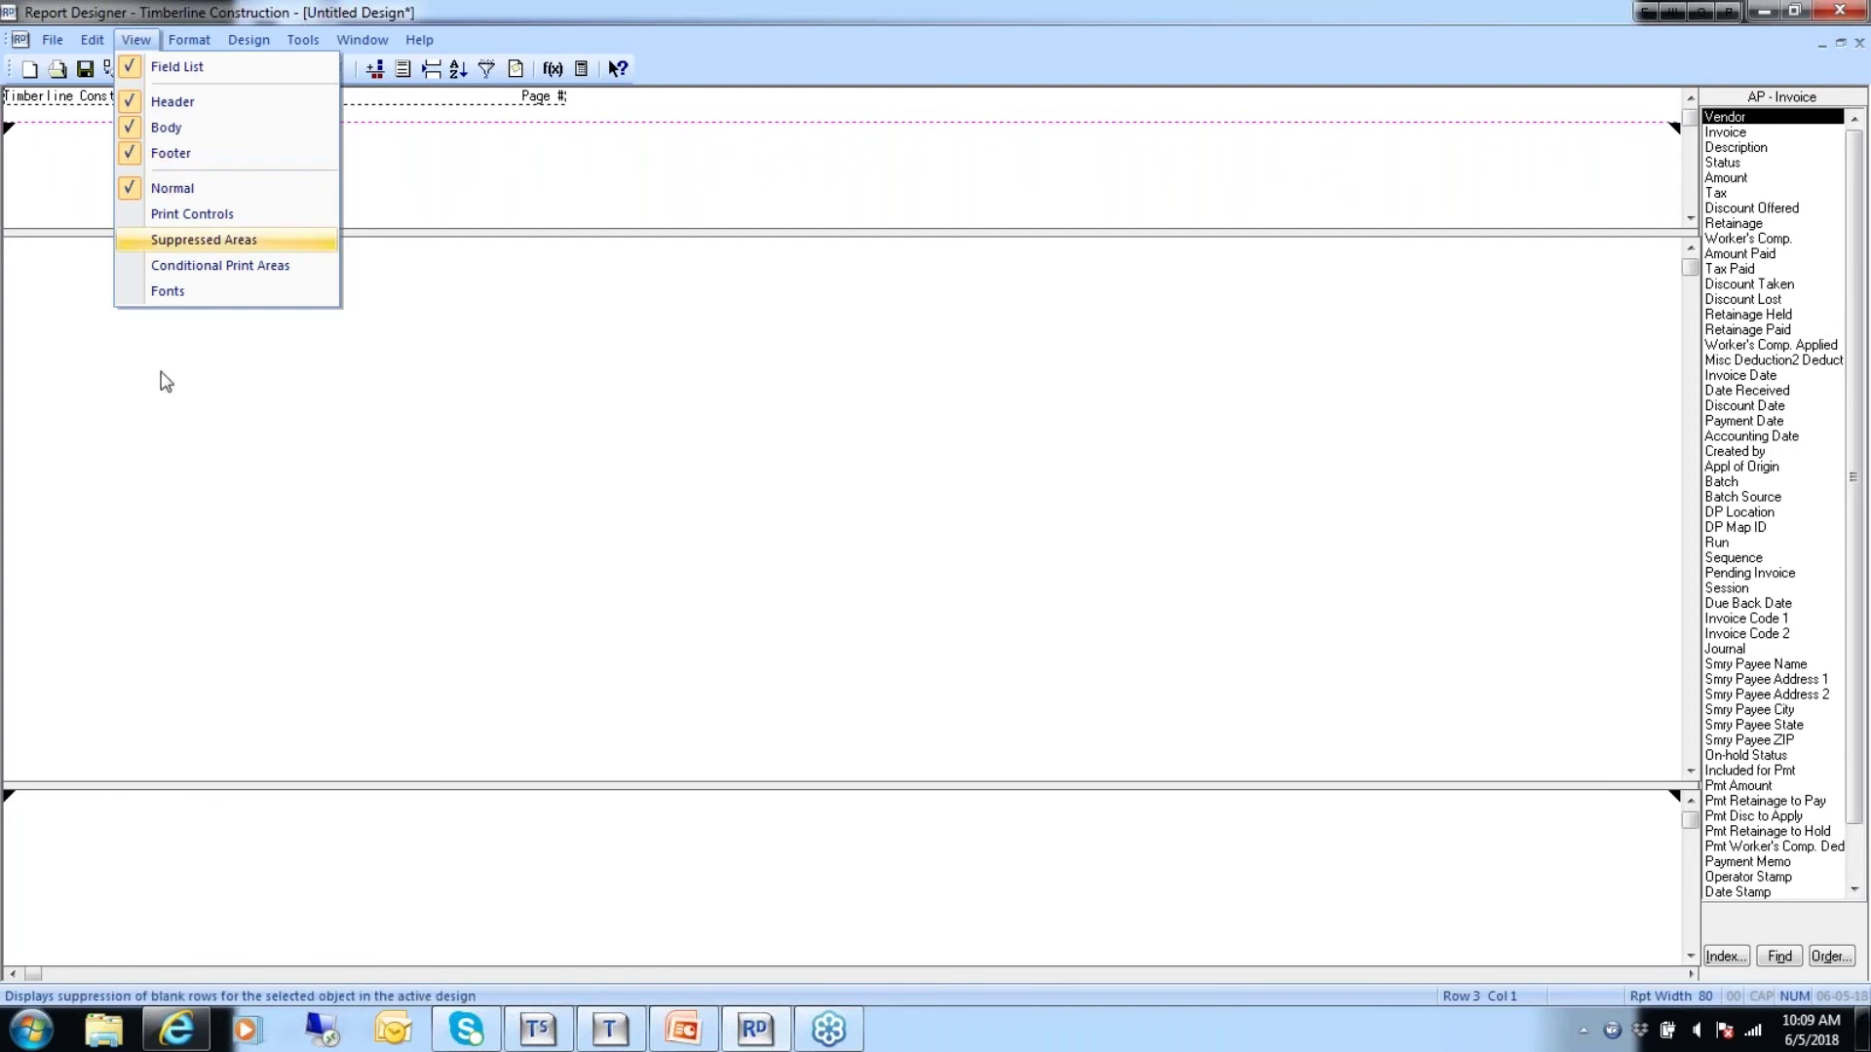
click(94, 835)
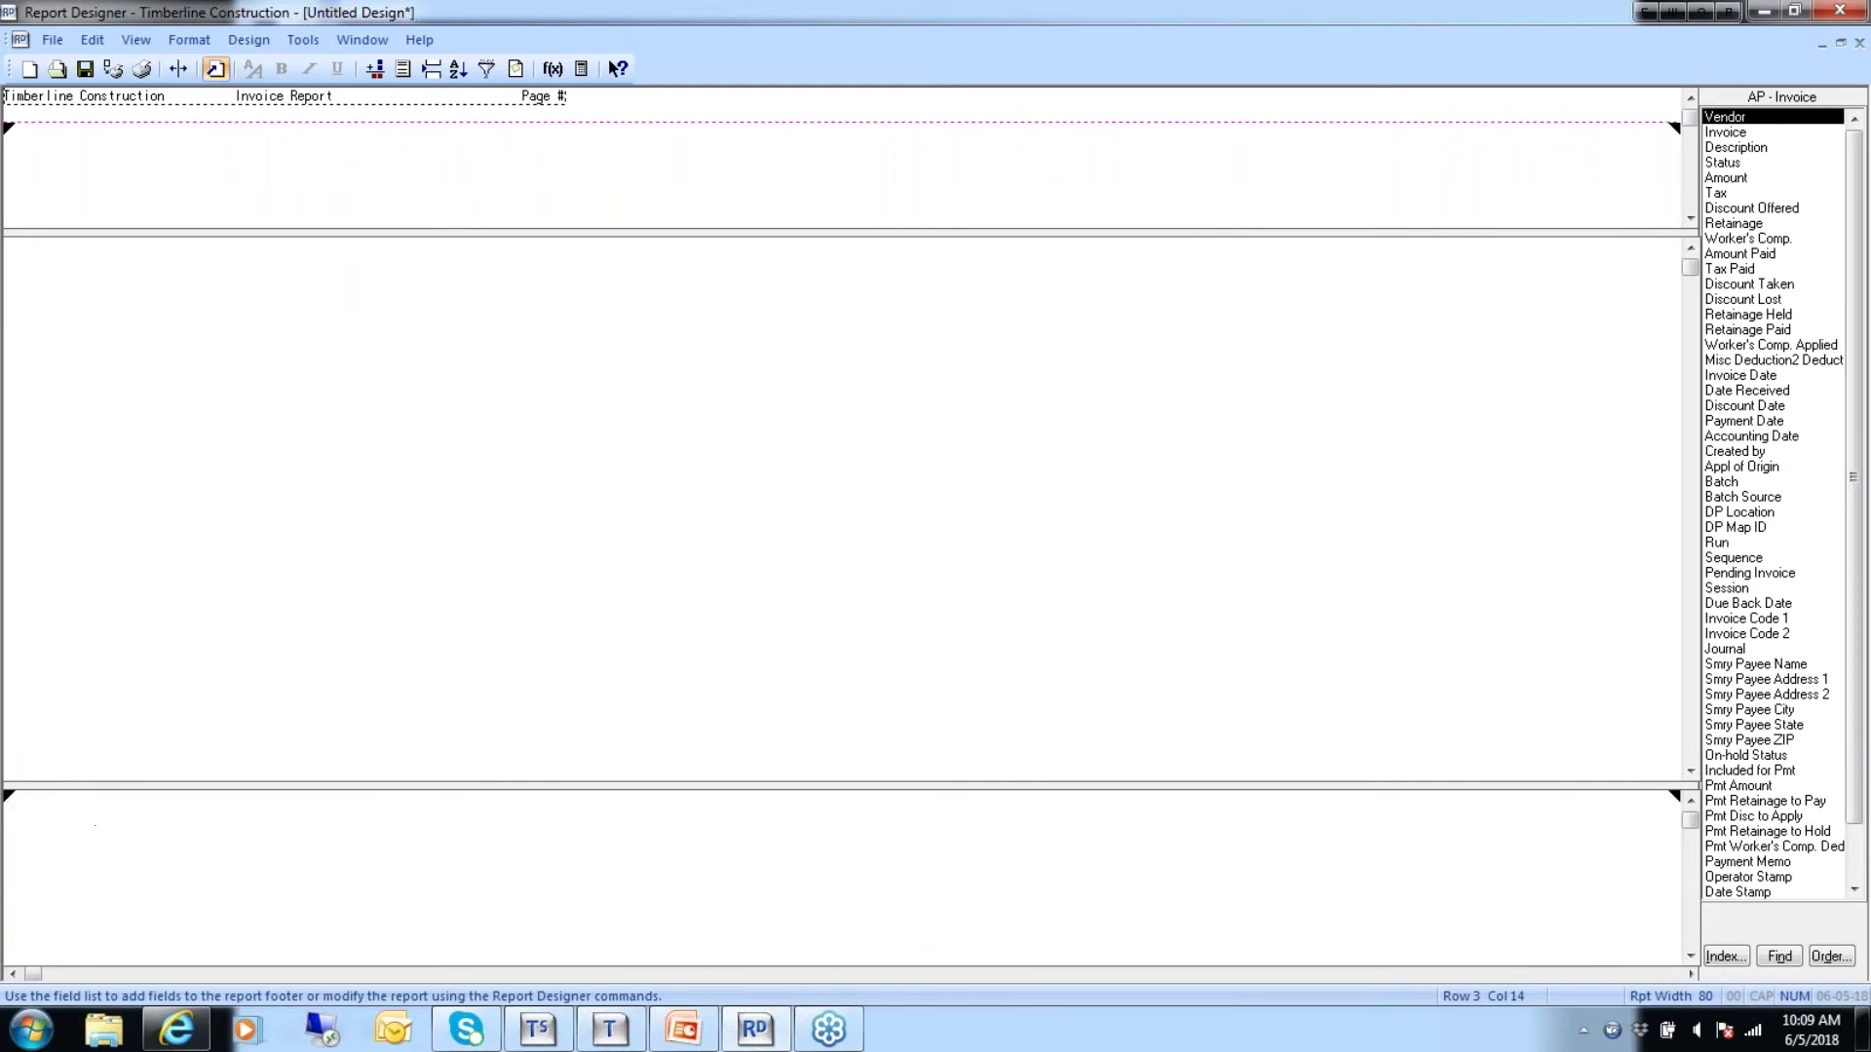
Move the footer's boundary marker down one row and back up, and hide the footer area.
click(14, 814)
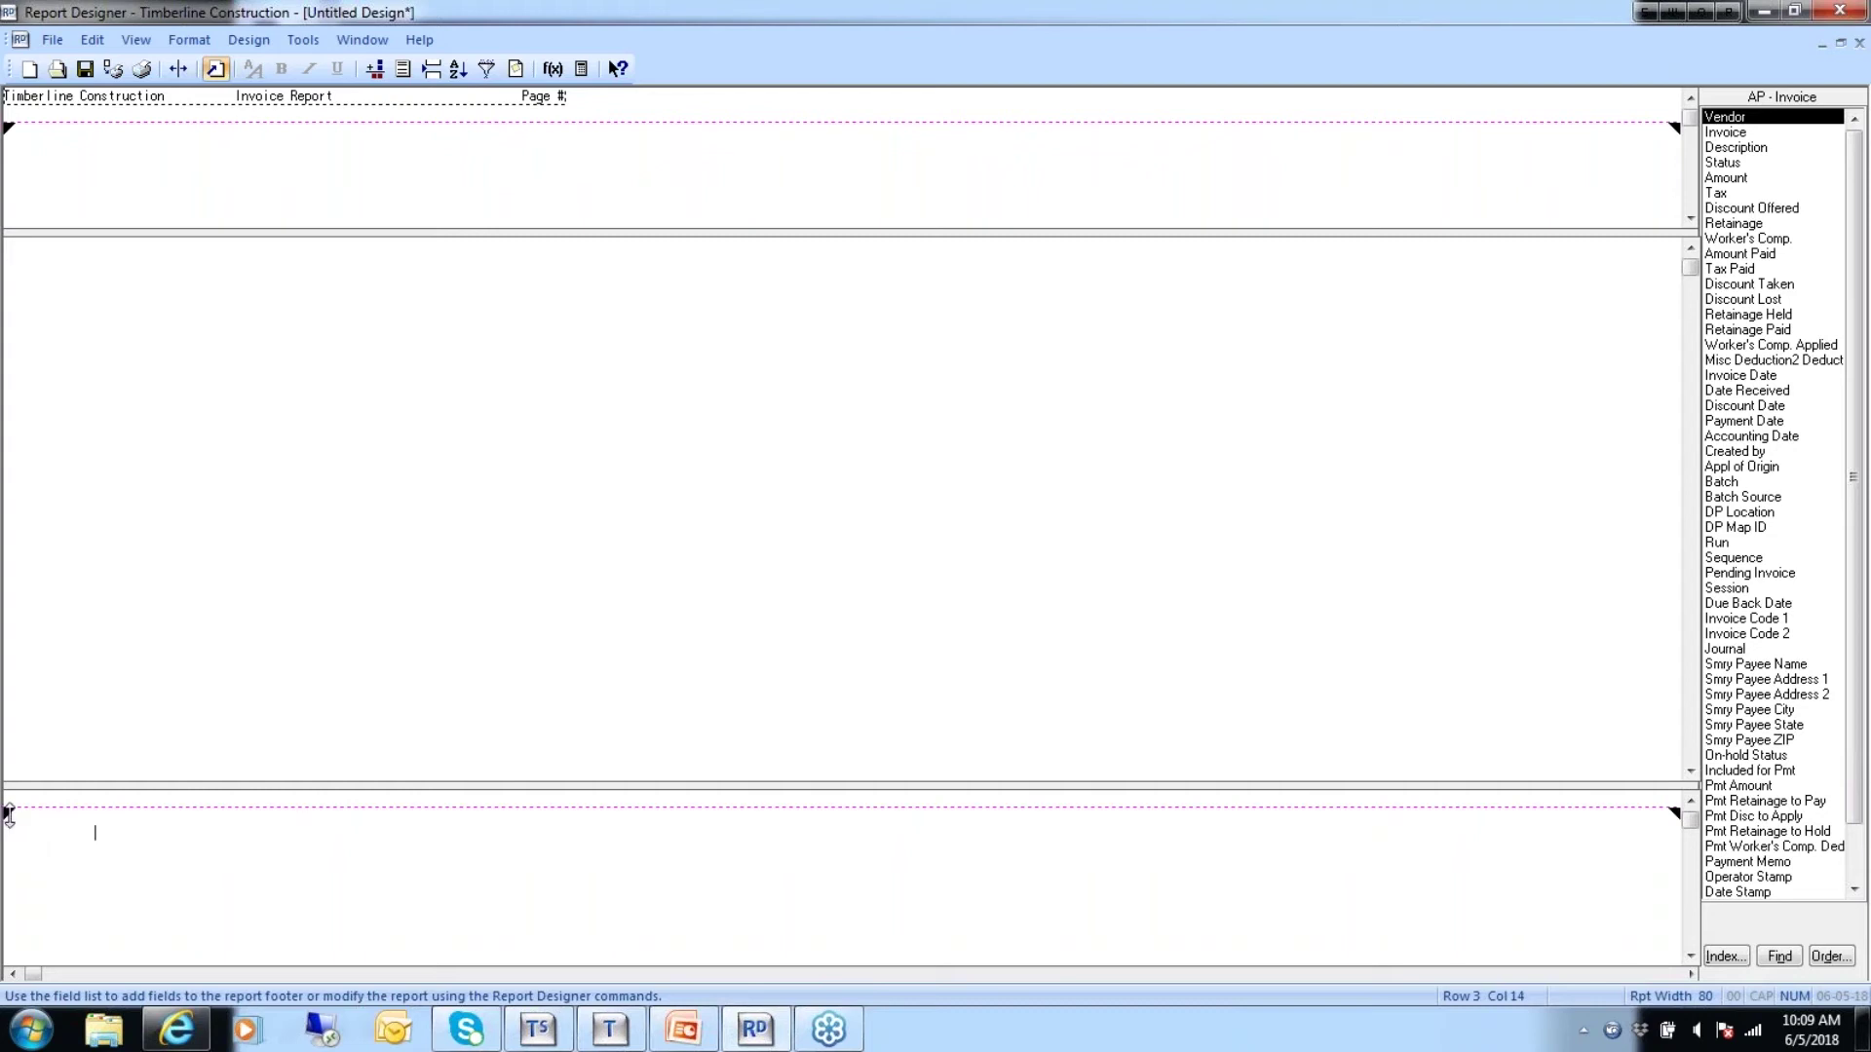
drag(9, 814, 7, 801)
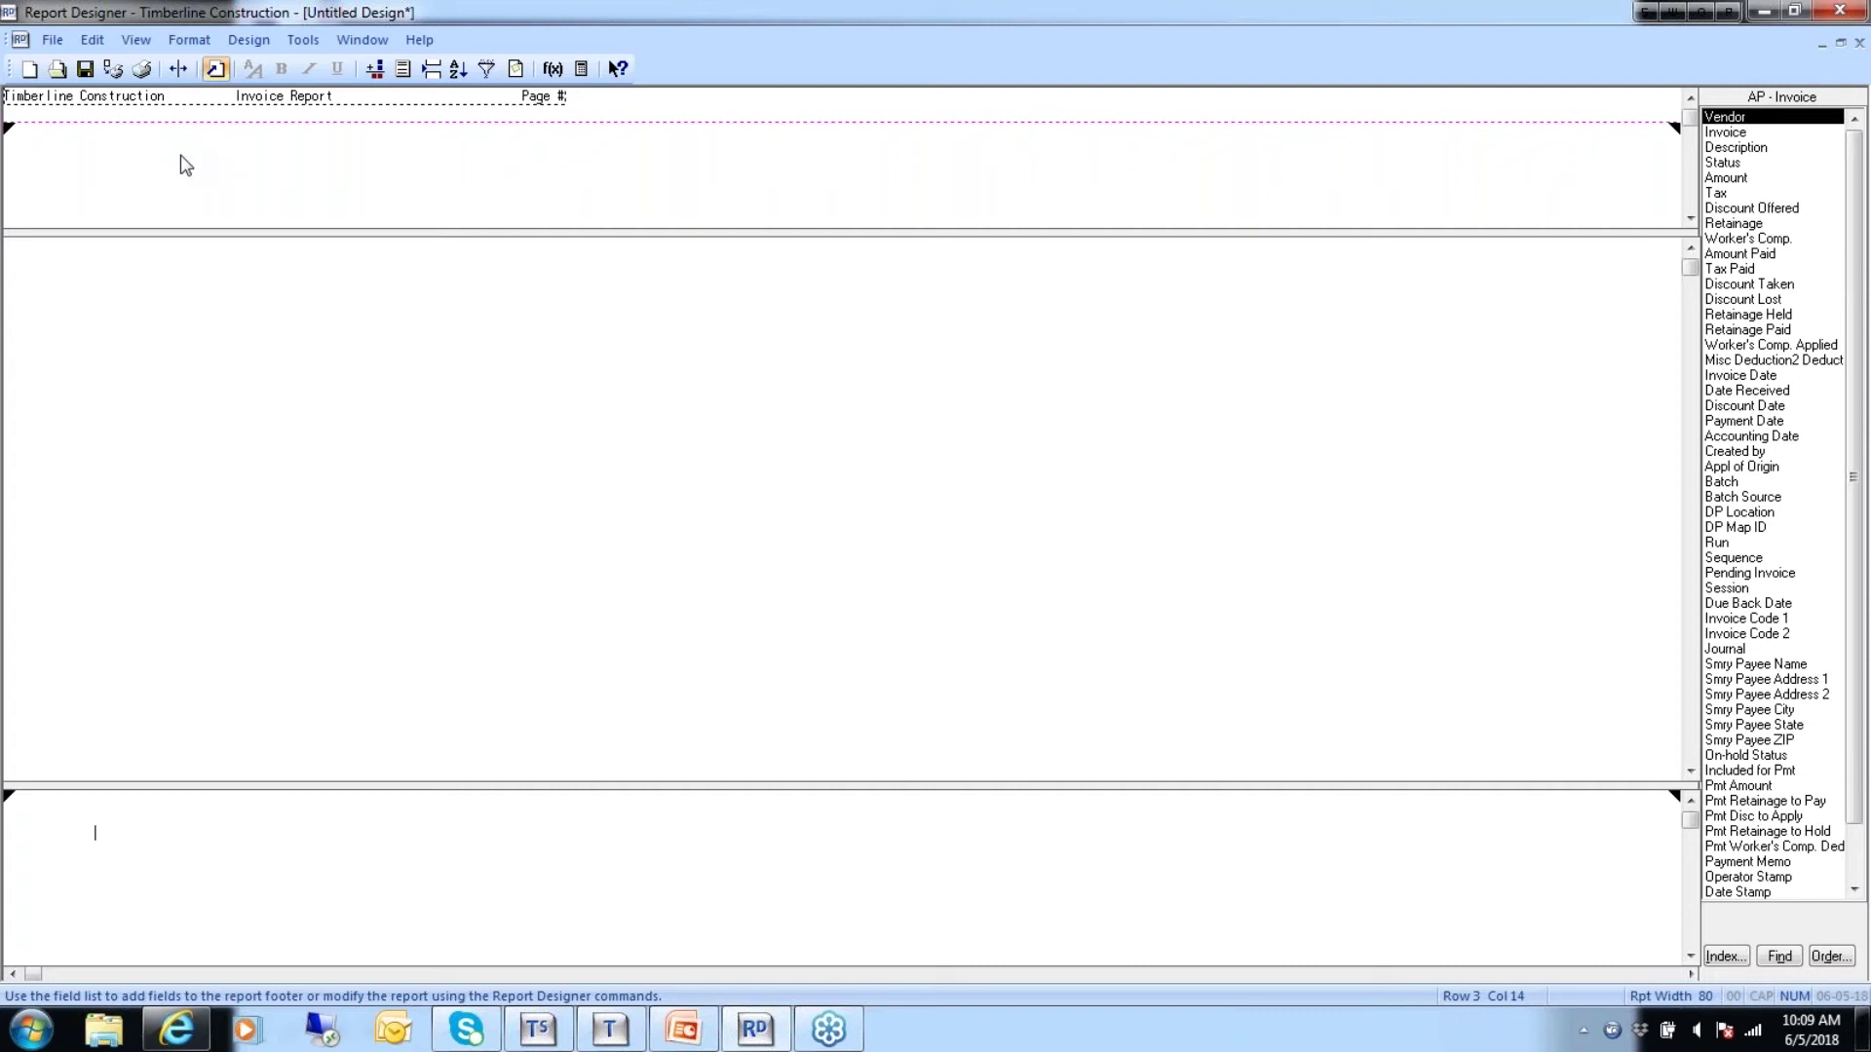
click(136, 40)
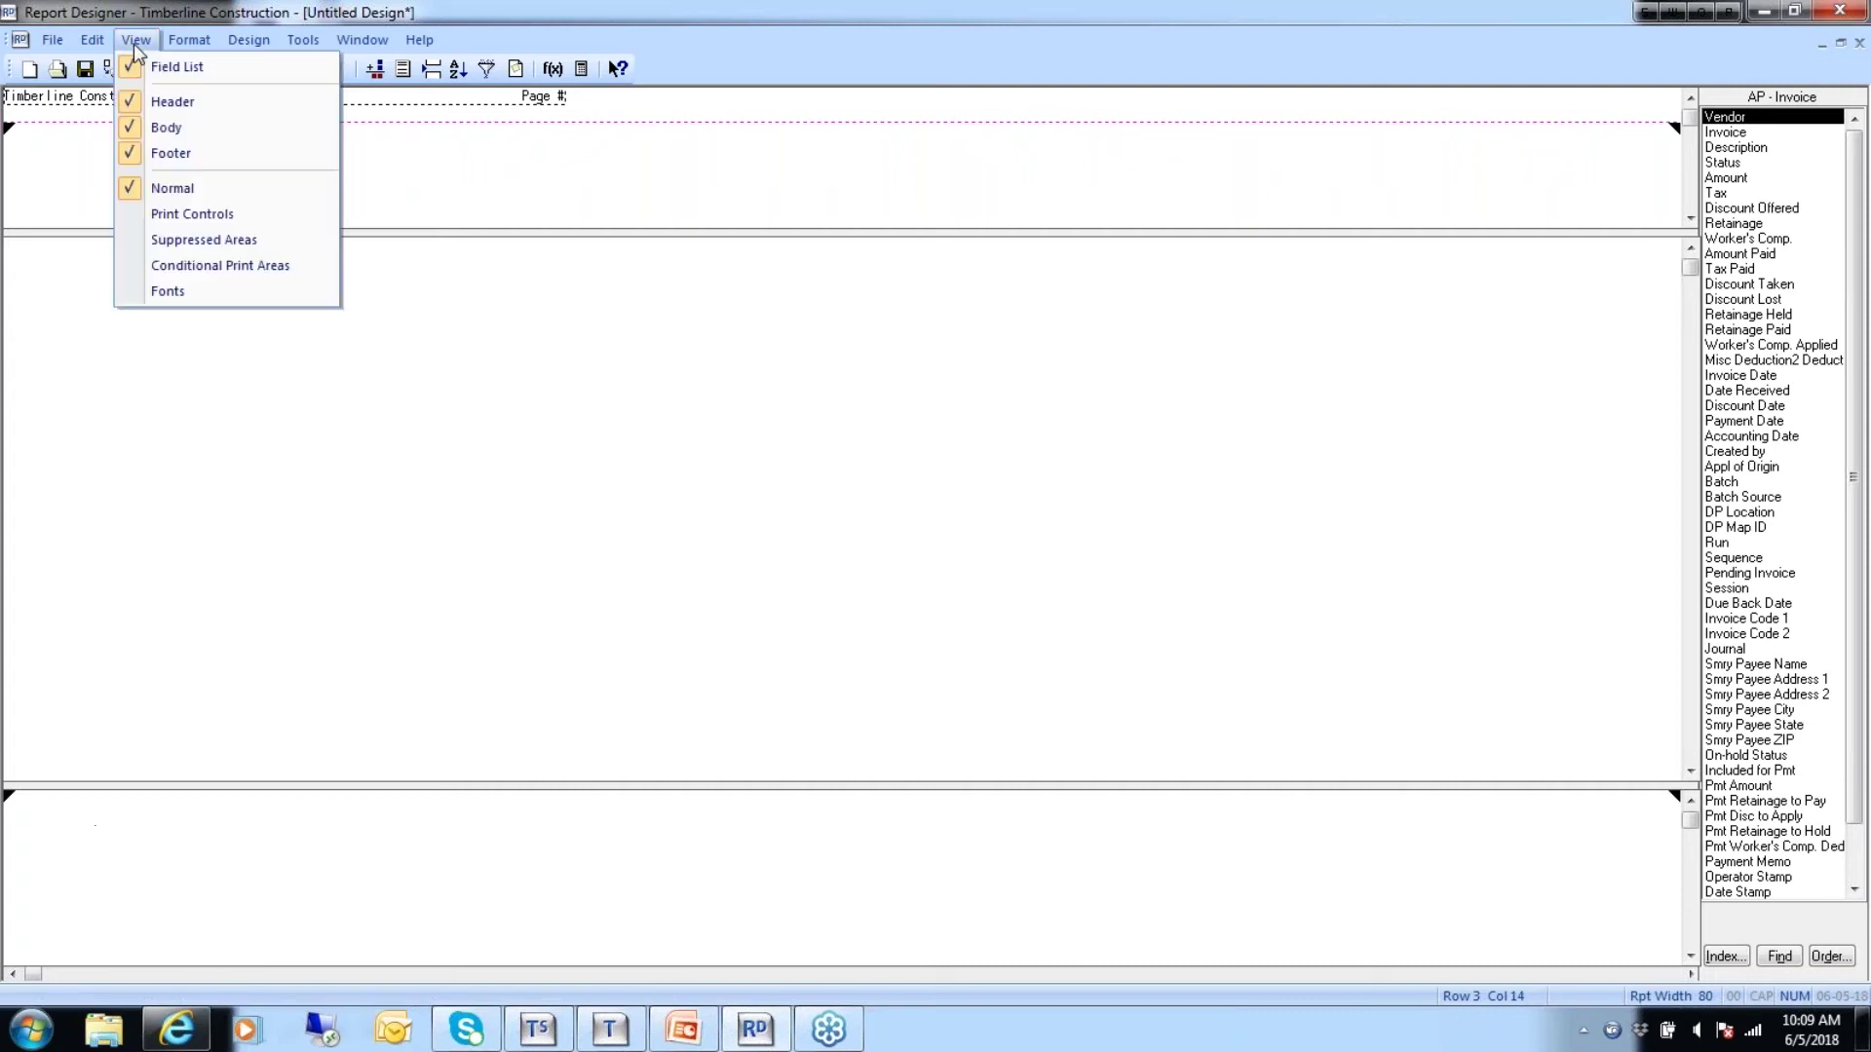
click(182, 159)
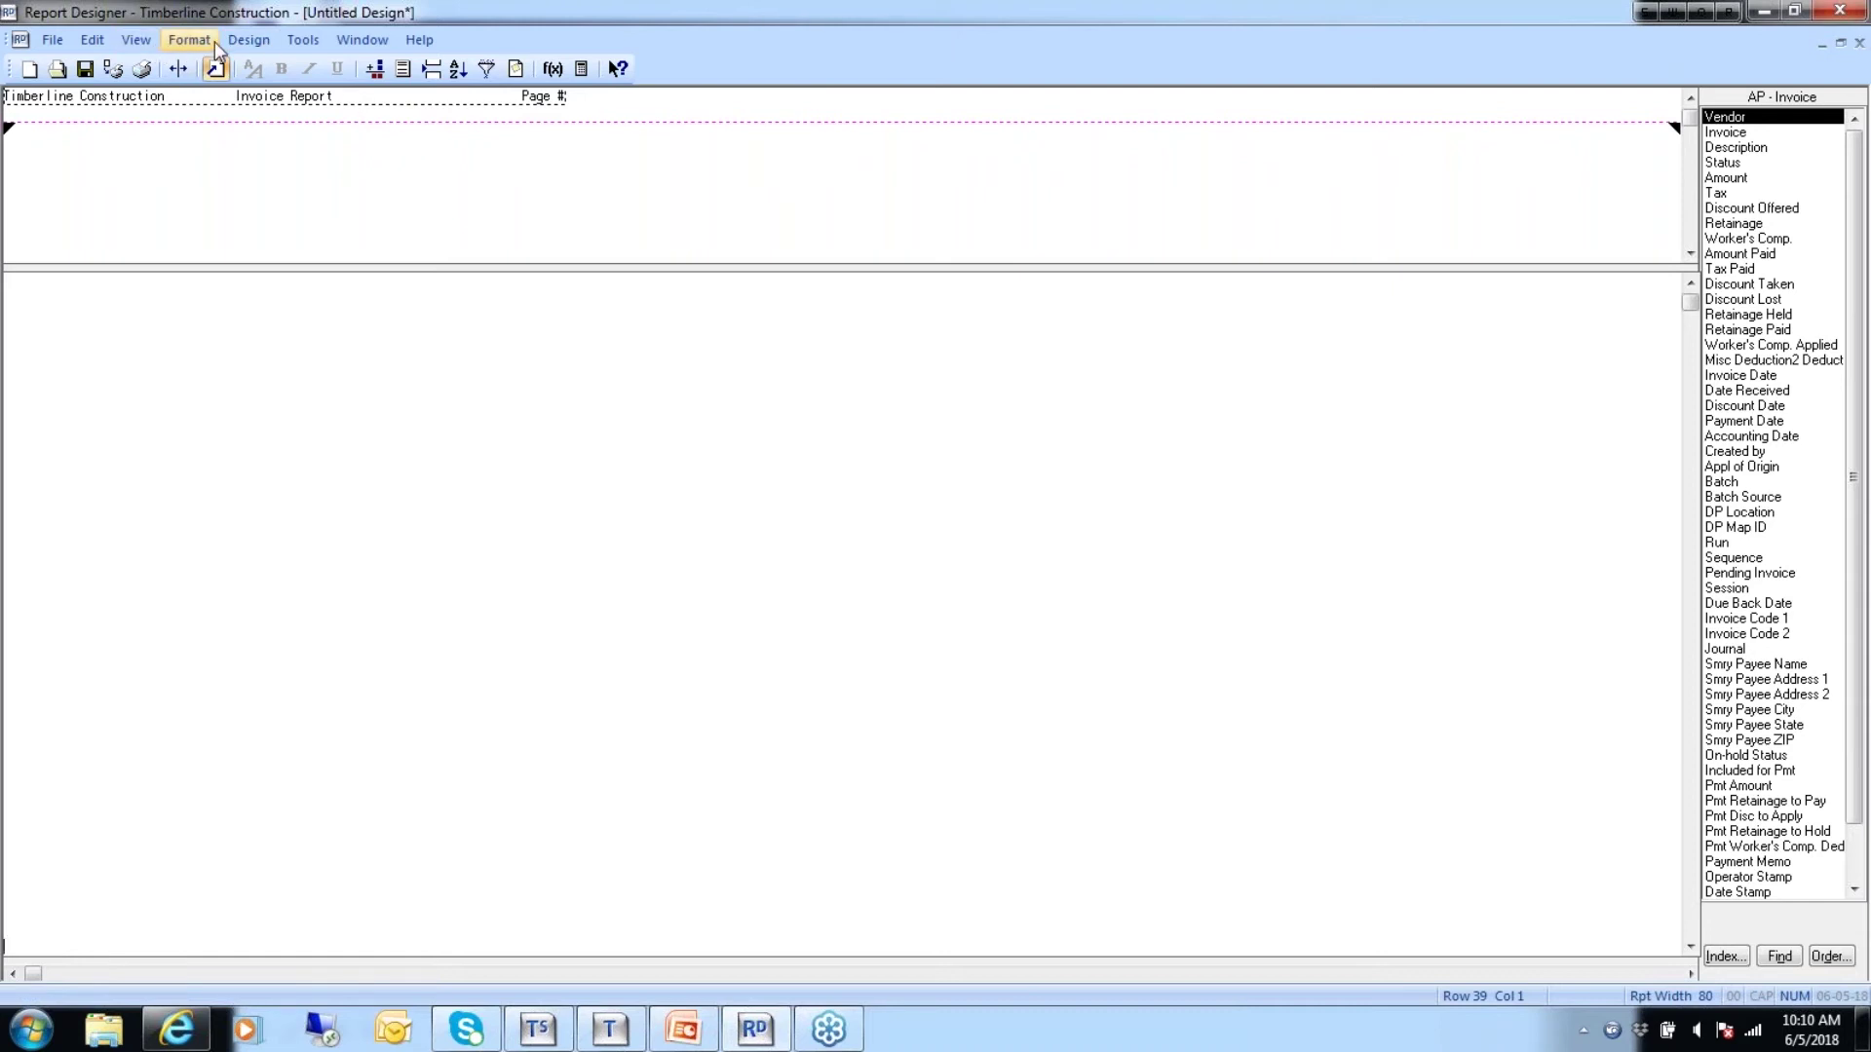
Check the report design's sort order settings for the AP - Invoices record and leave without saving.
click(245, 39)
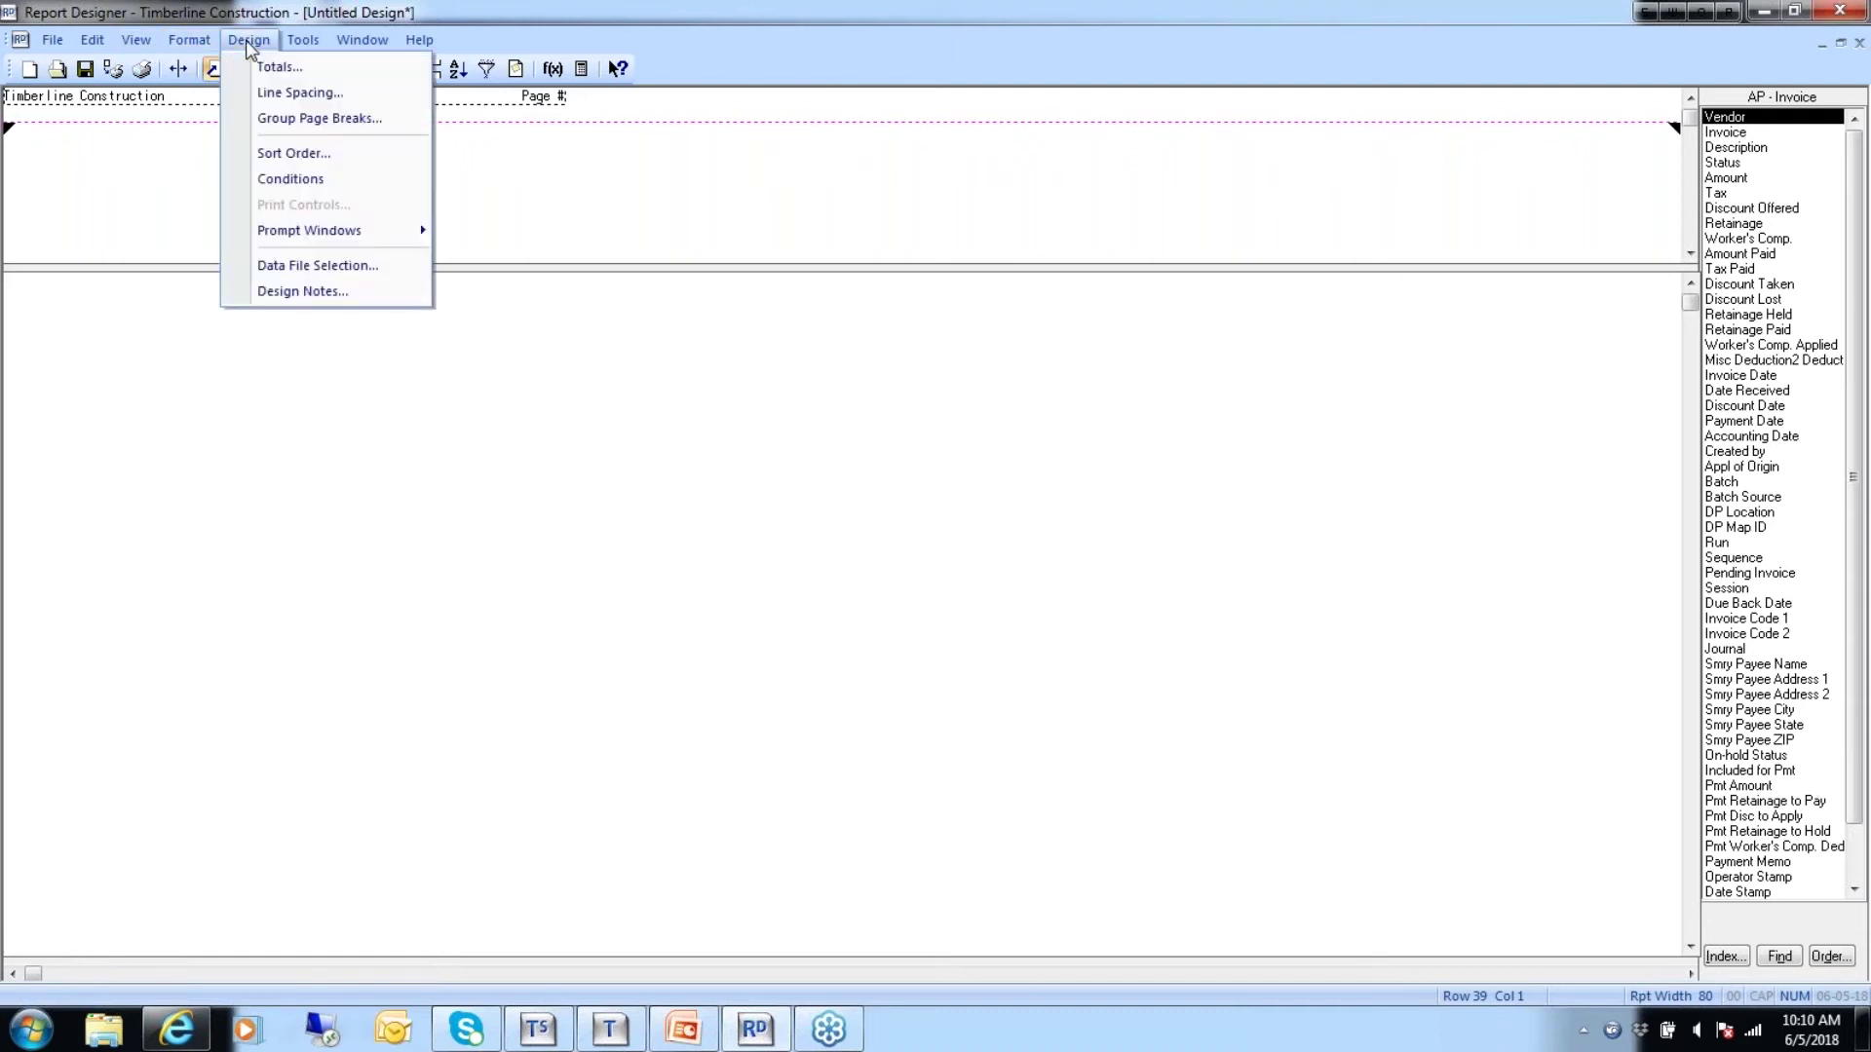
click(261, 154)
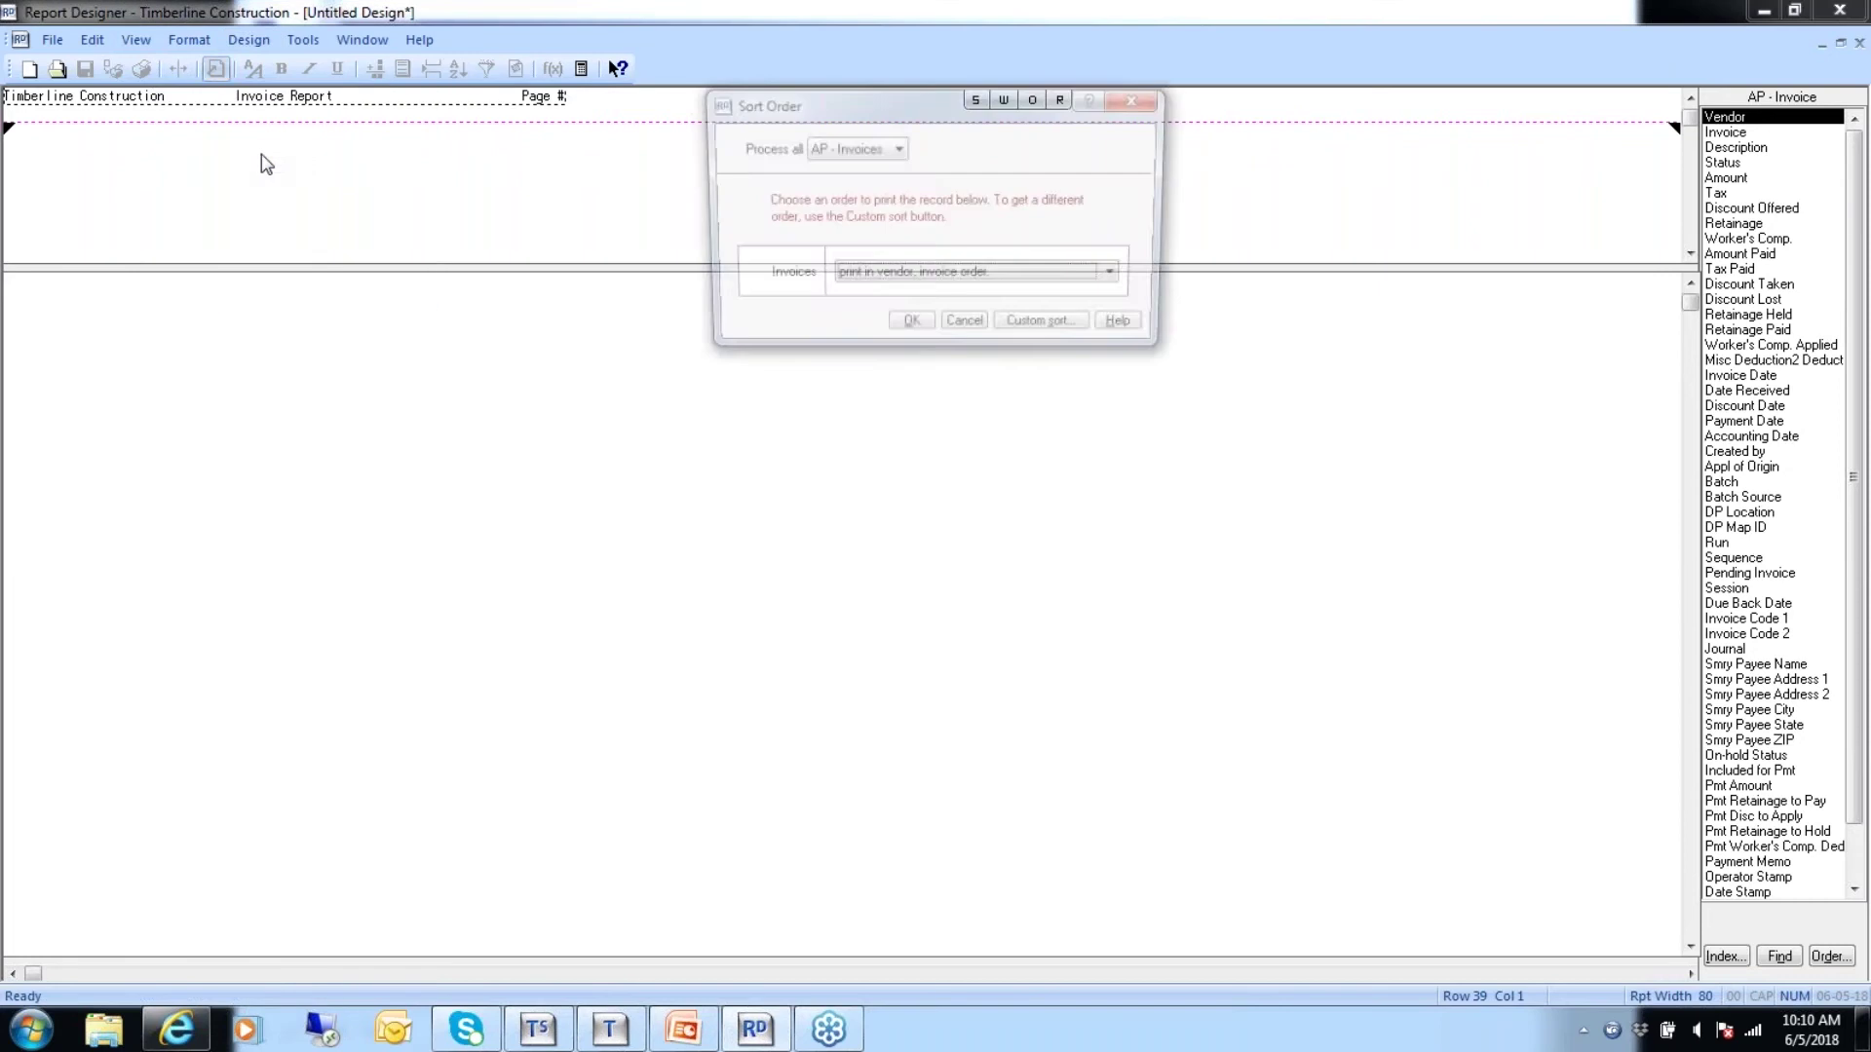
click(896, 149)
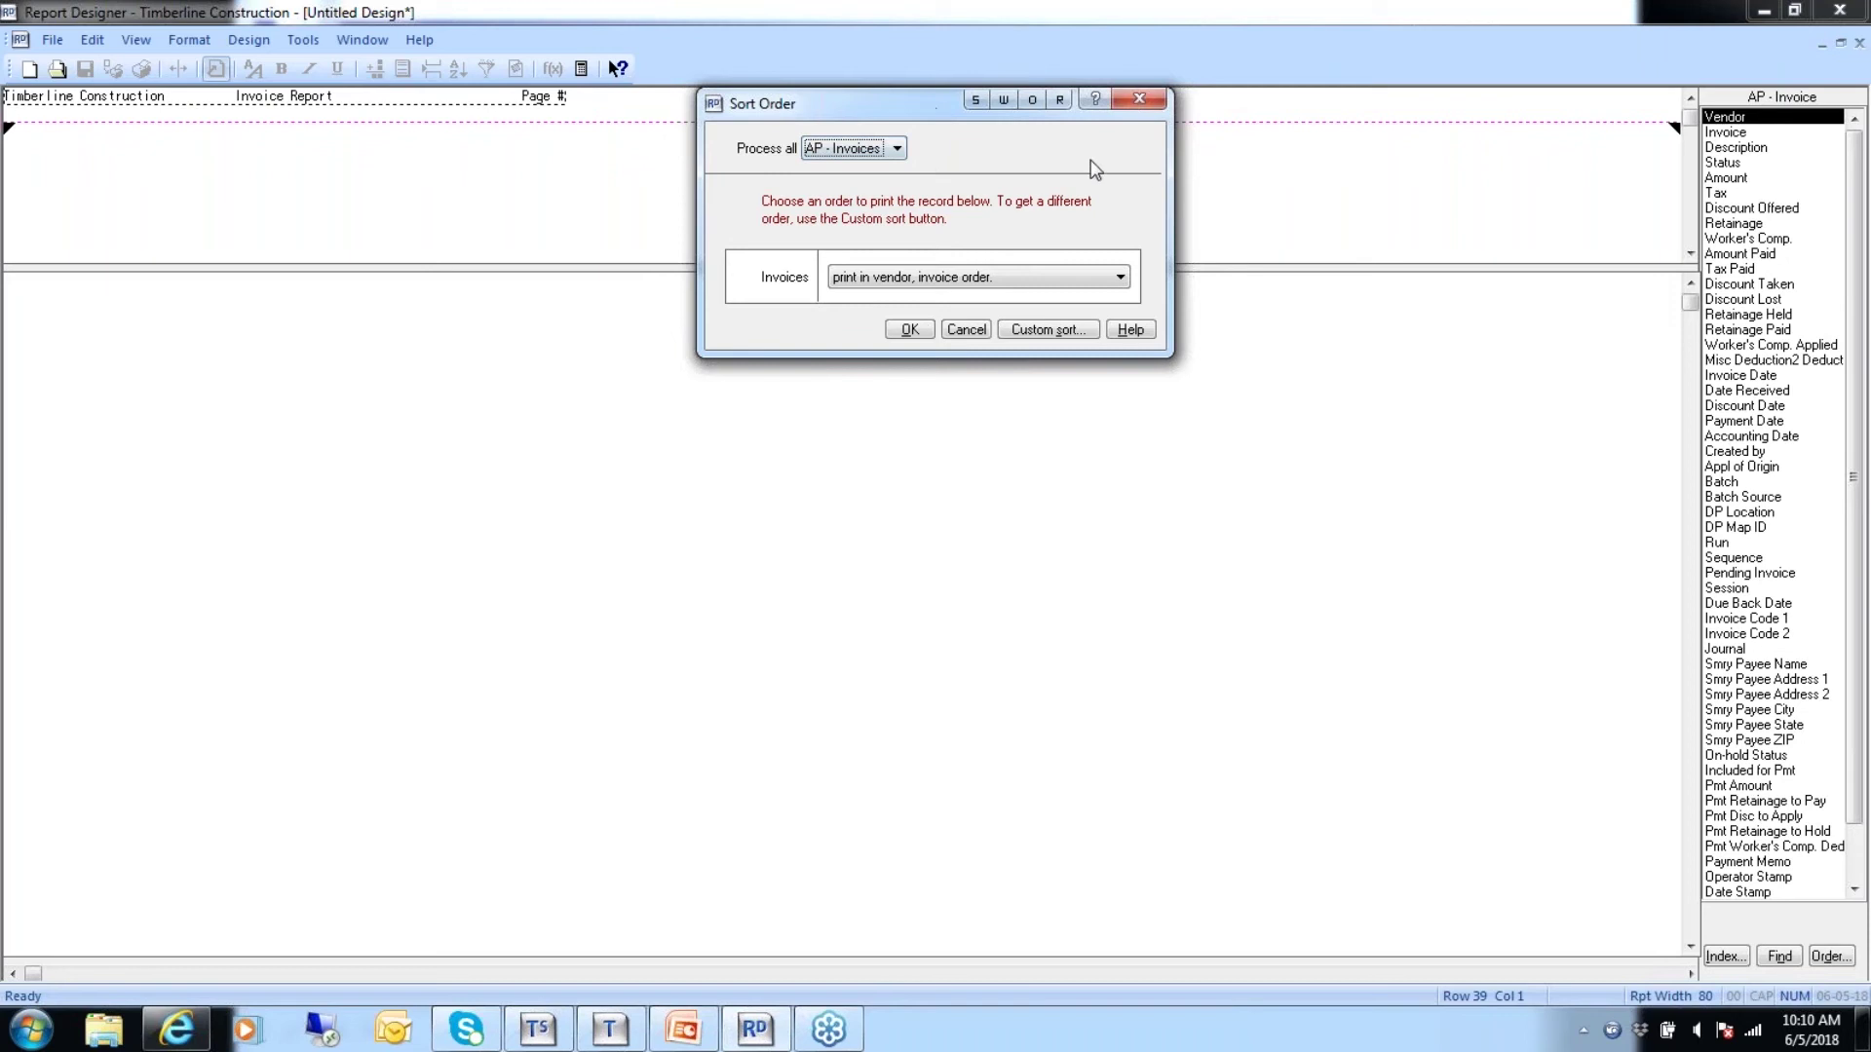
click(963, 332)
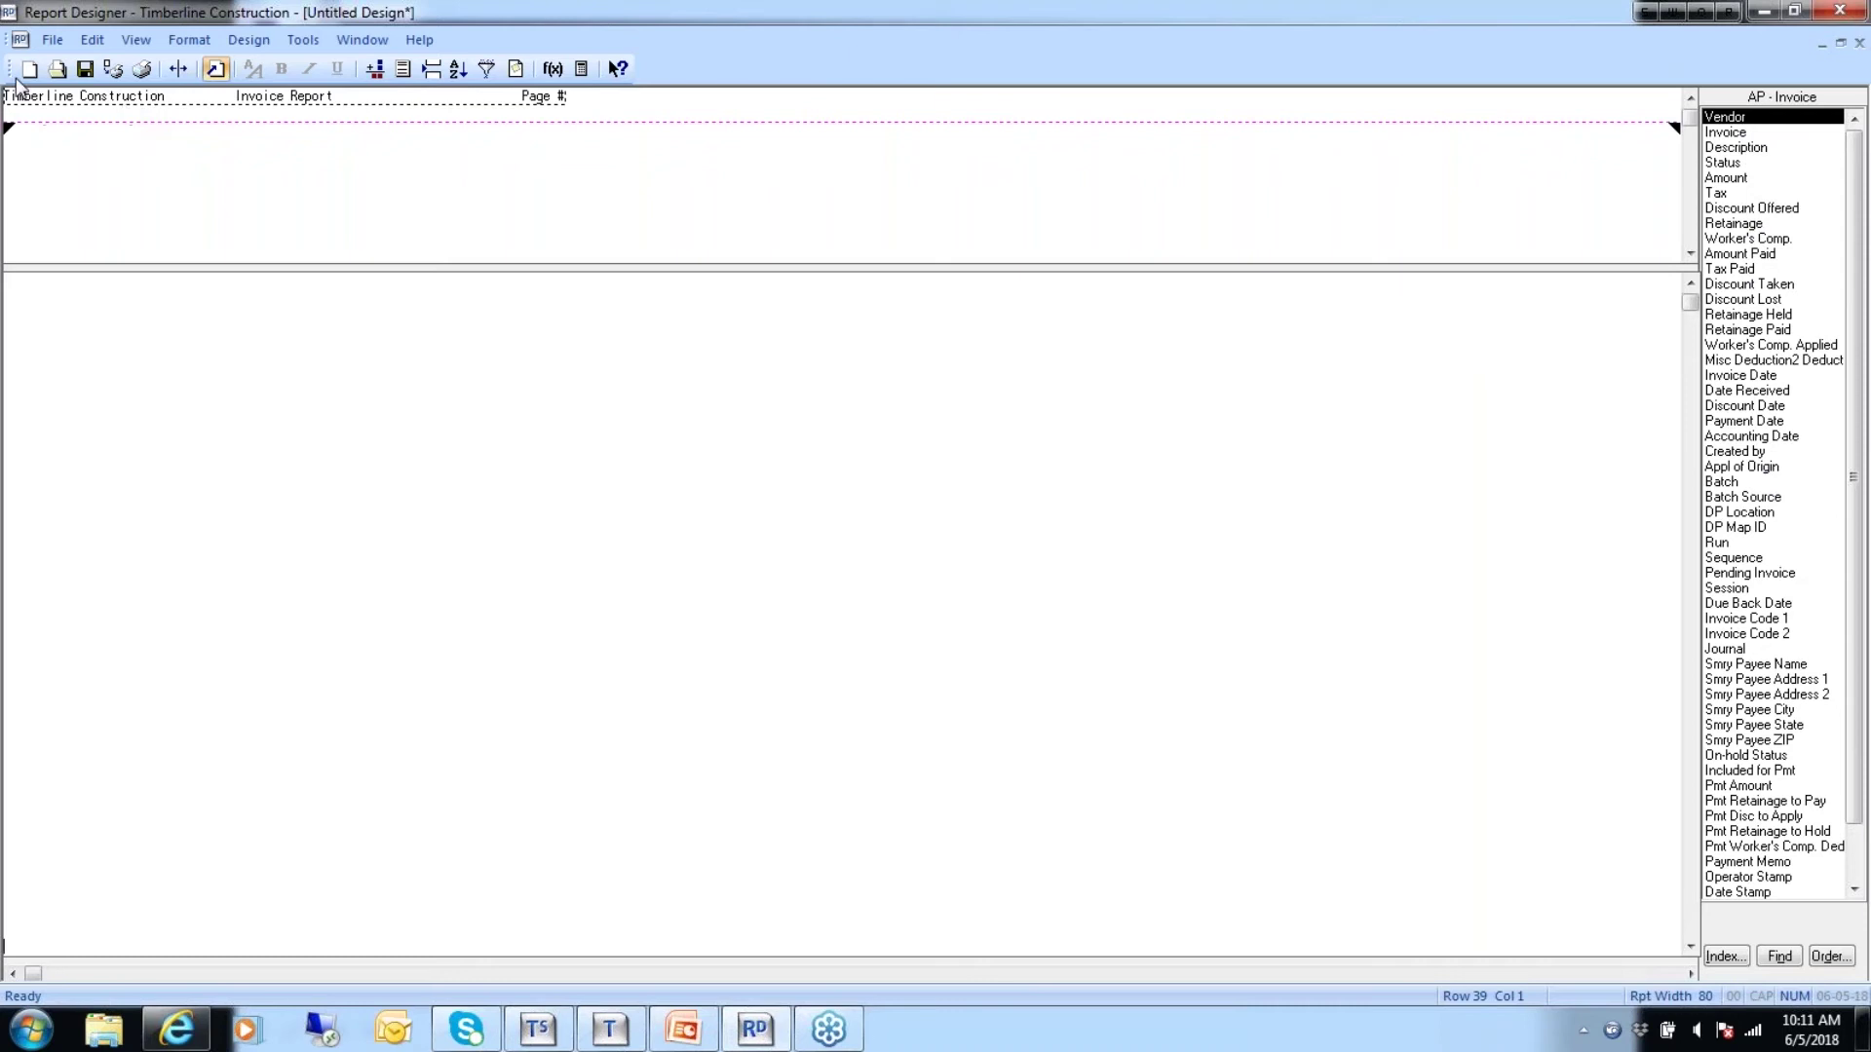
Hide the AP - Invoice field list, show it again, and locate its display option among the view settings.
click(217, 68)
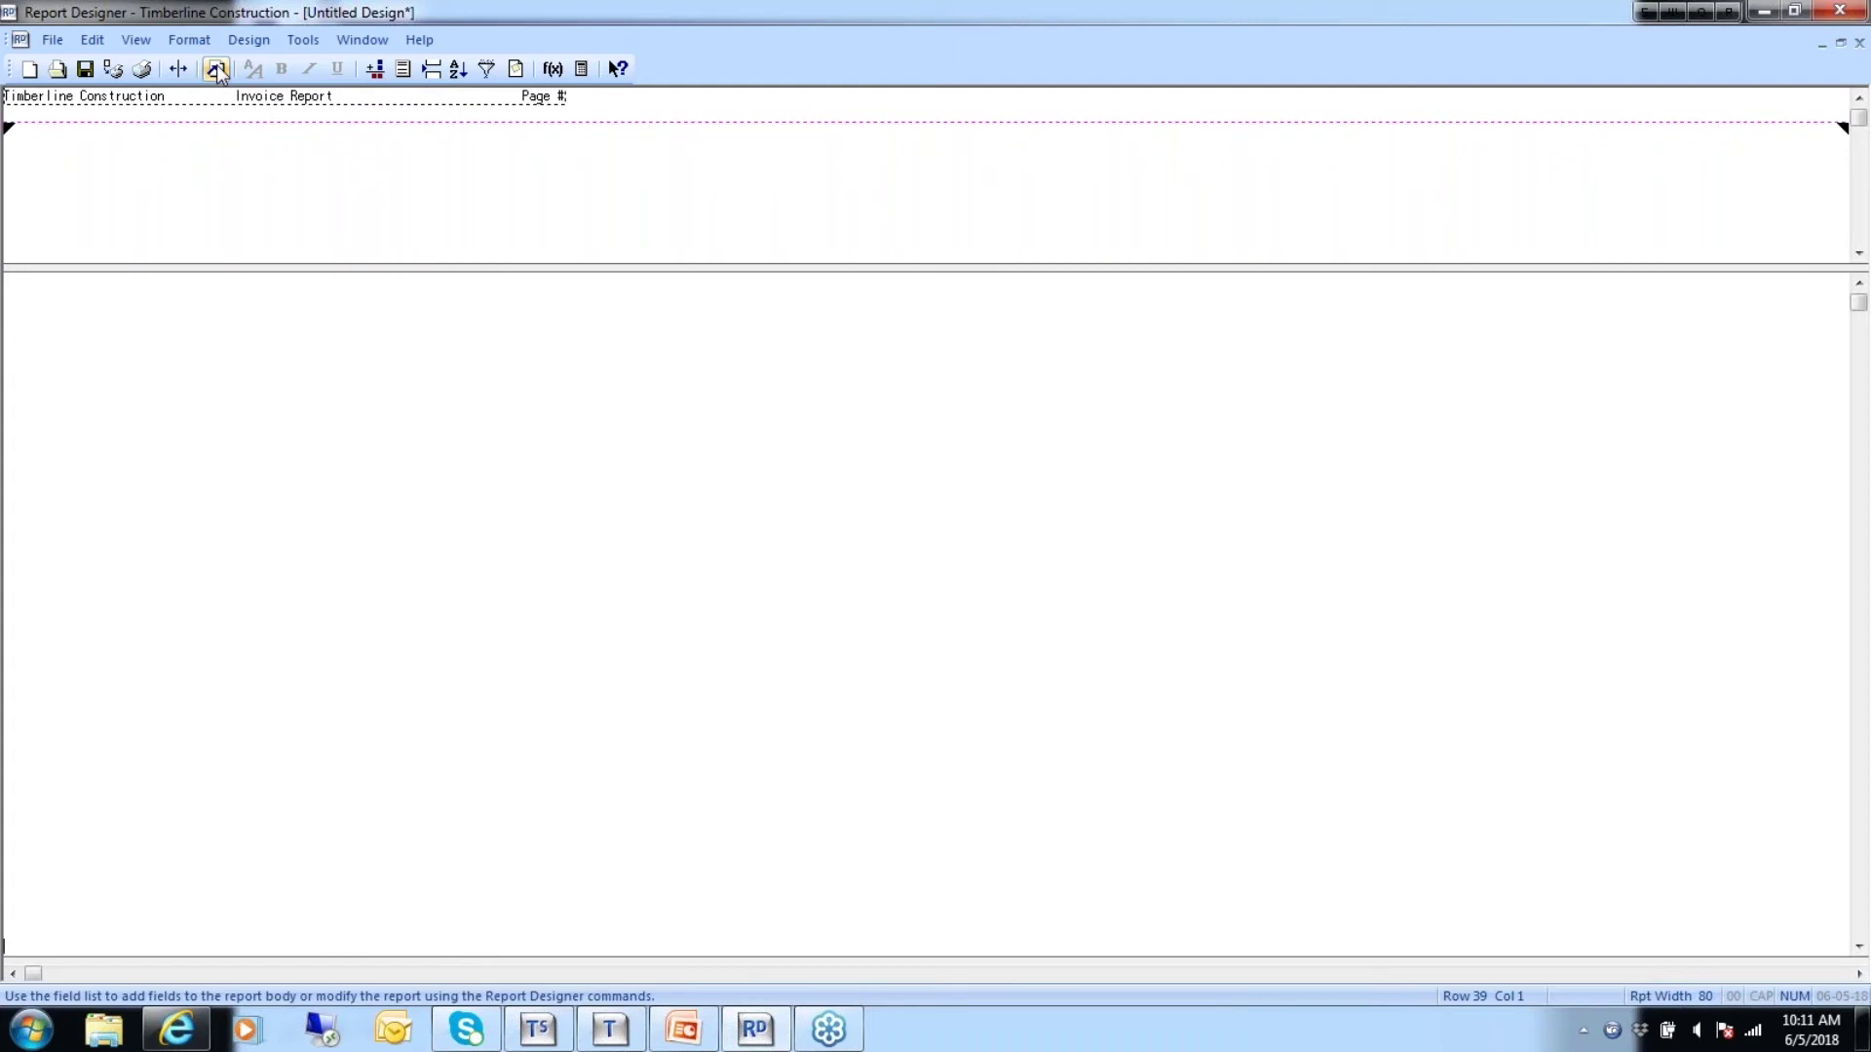
click(216, 68)
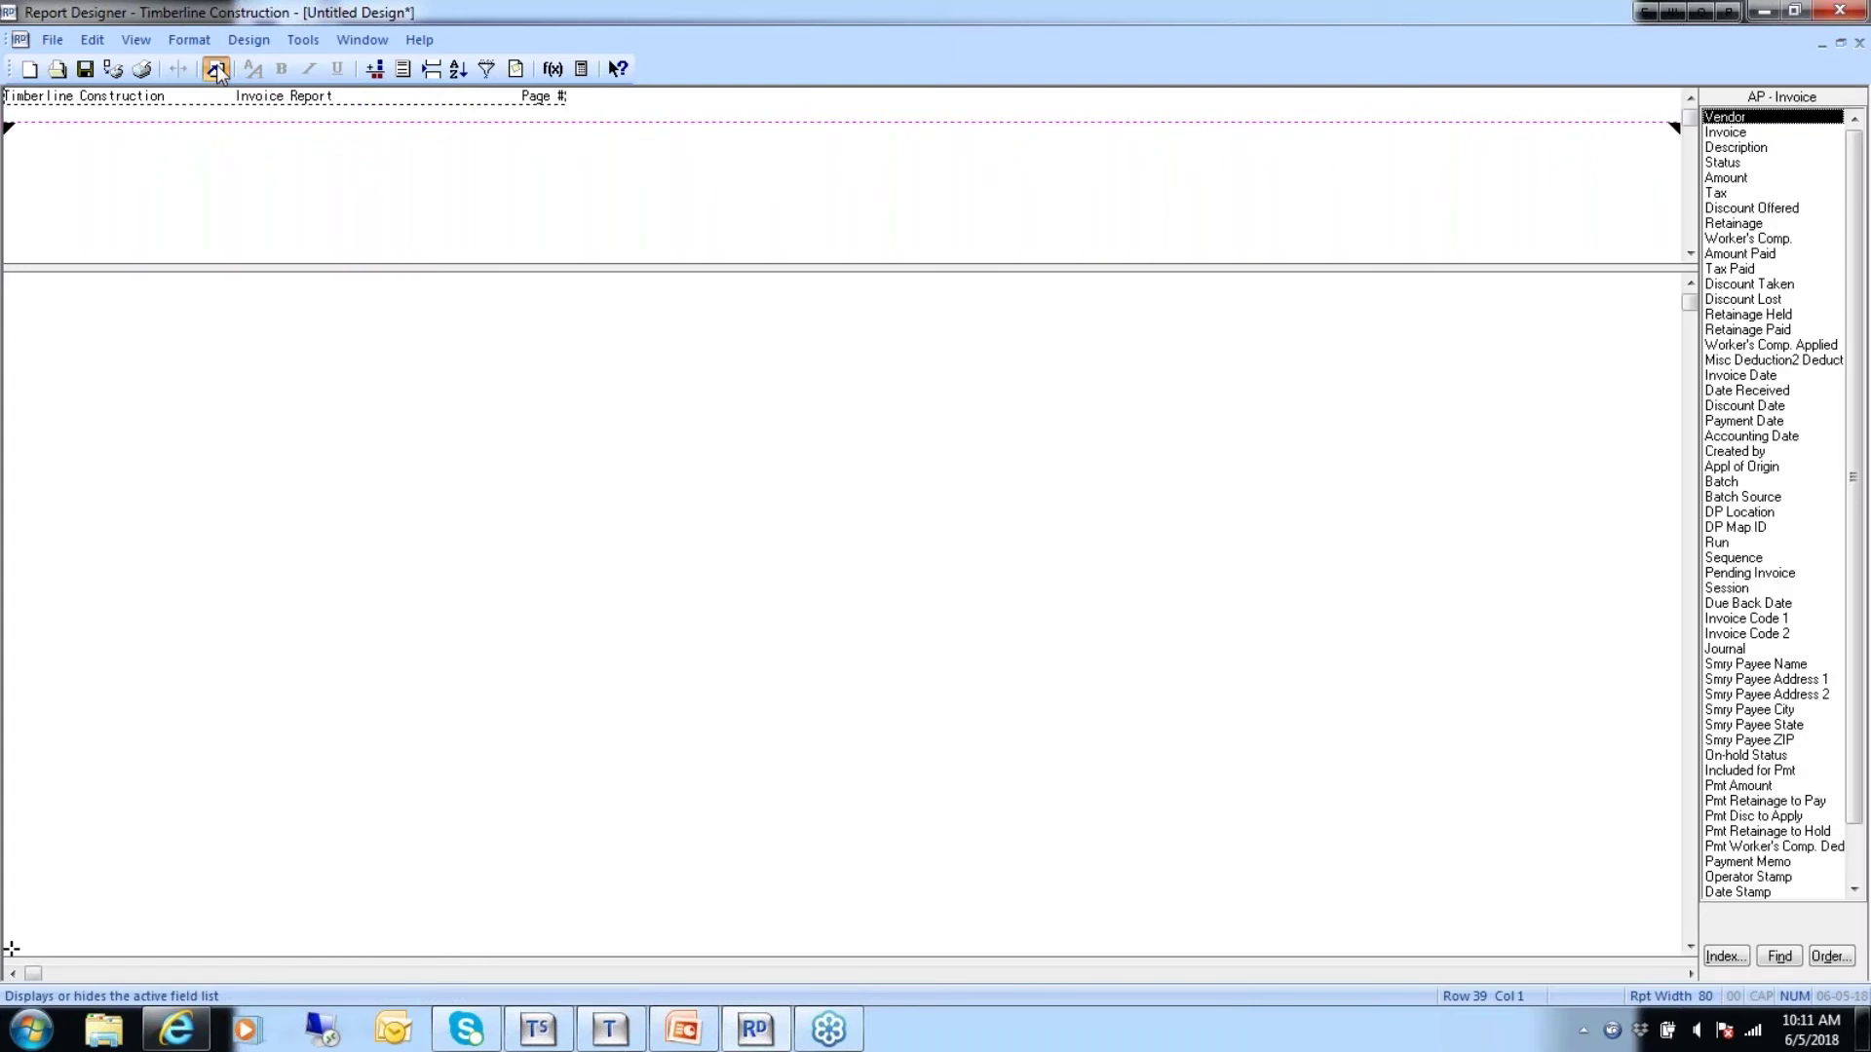
click(136, 40)
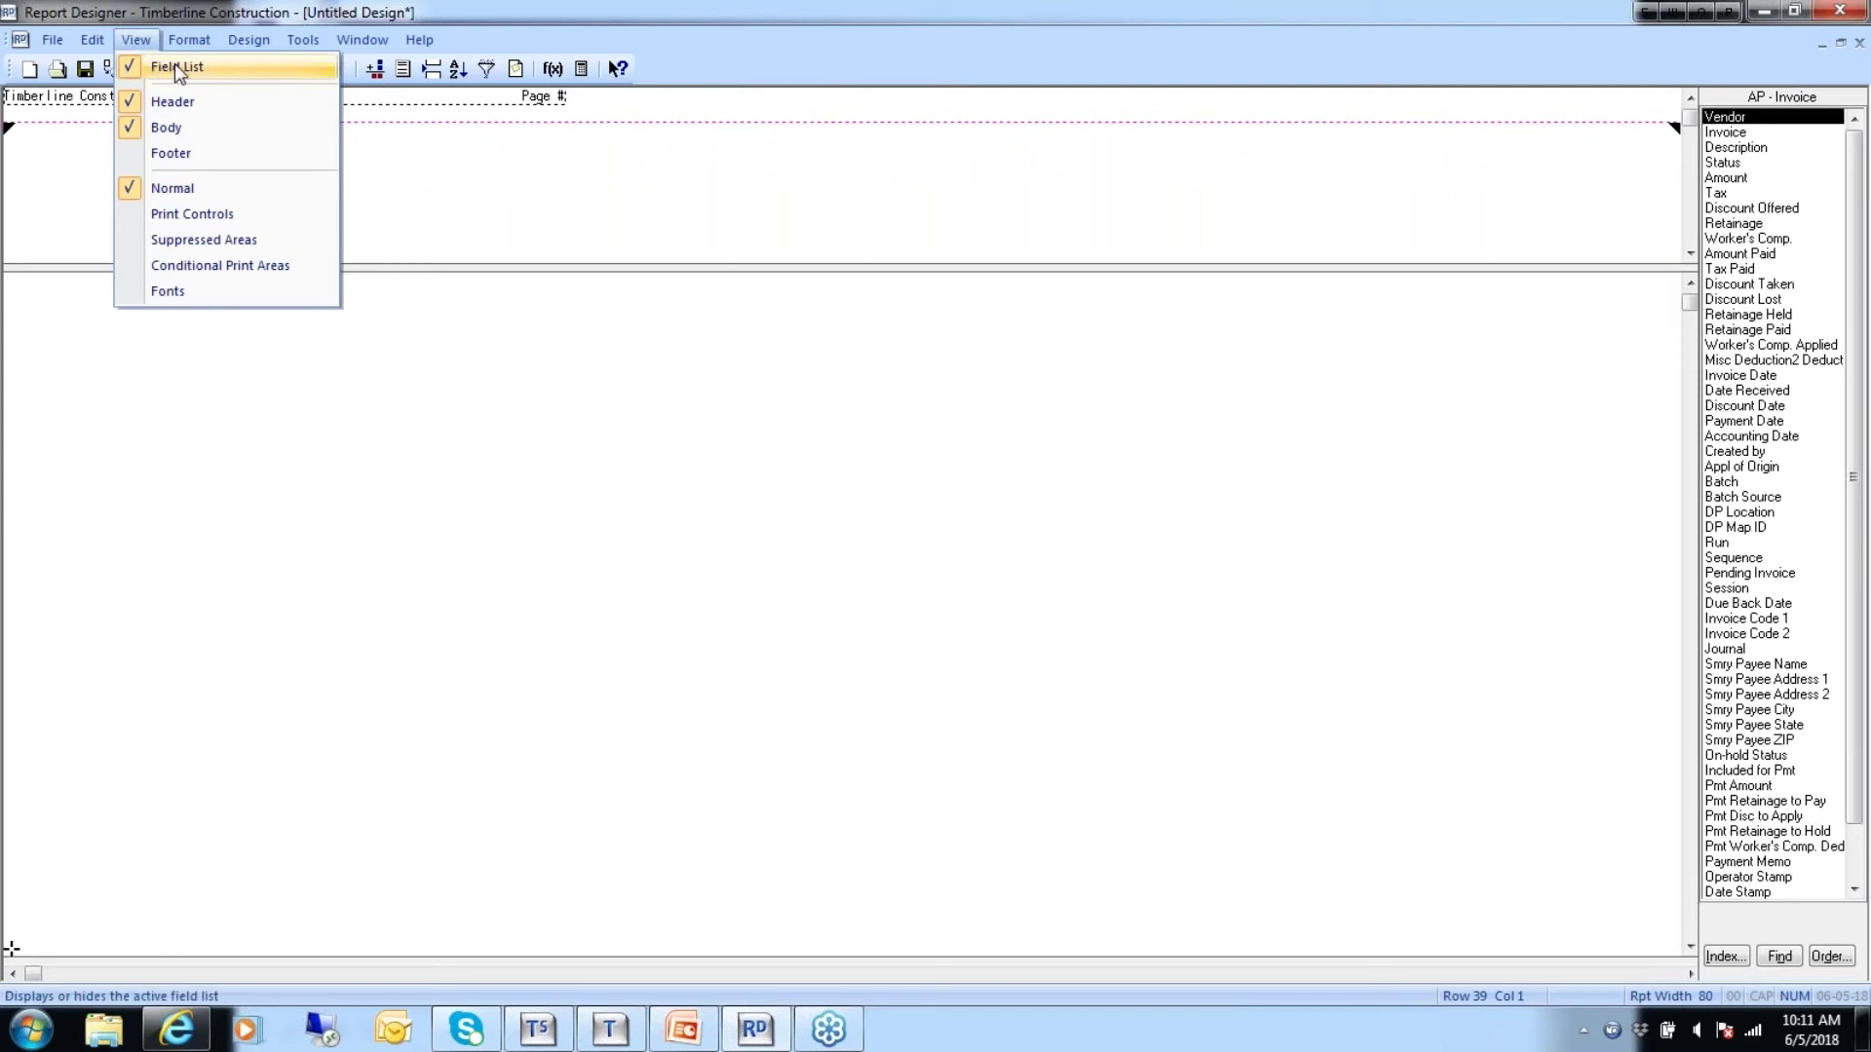
Toggle the AP - Invoice field list off and on again, and look over the report design's display modes.
click(175, 65)
click(136, 39)
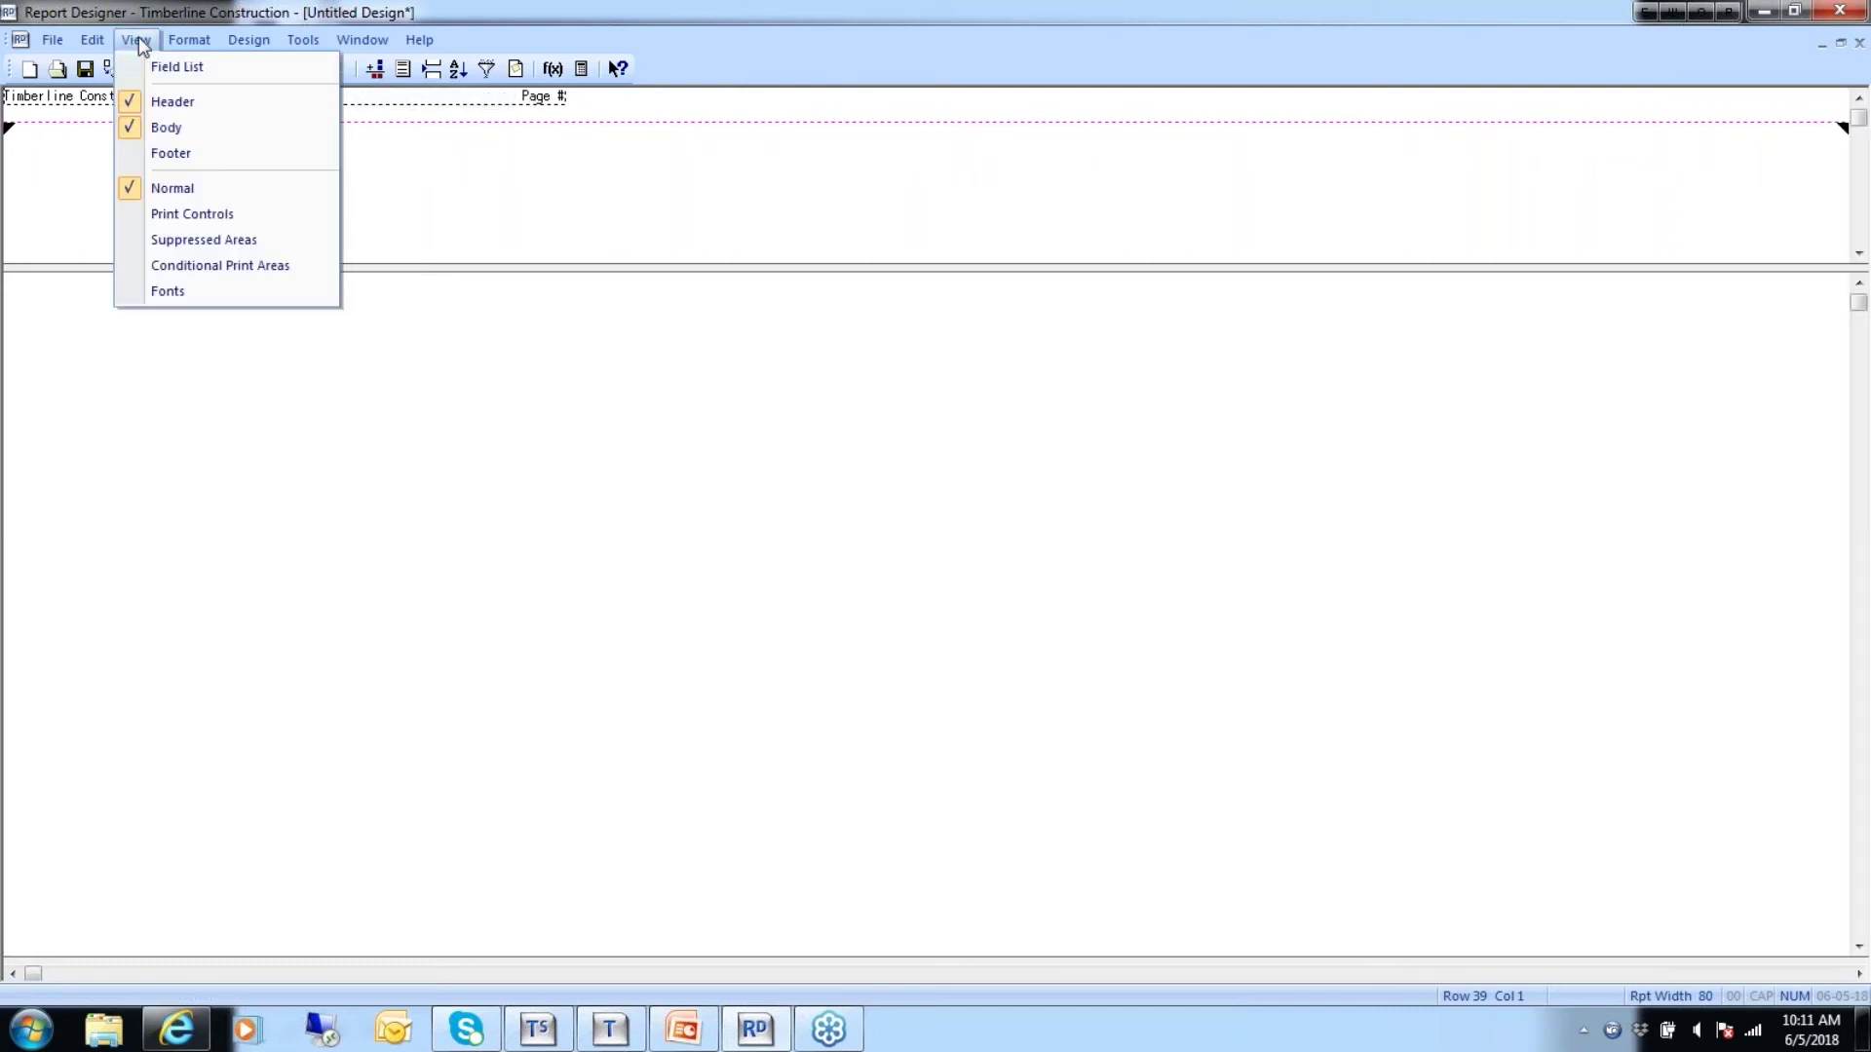
click(156, 66)
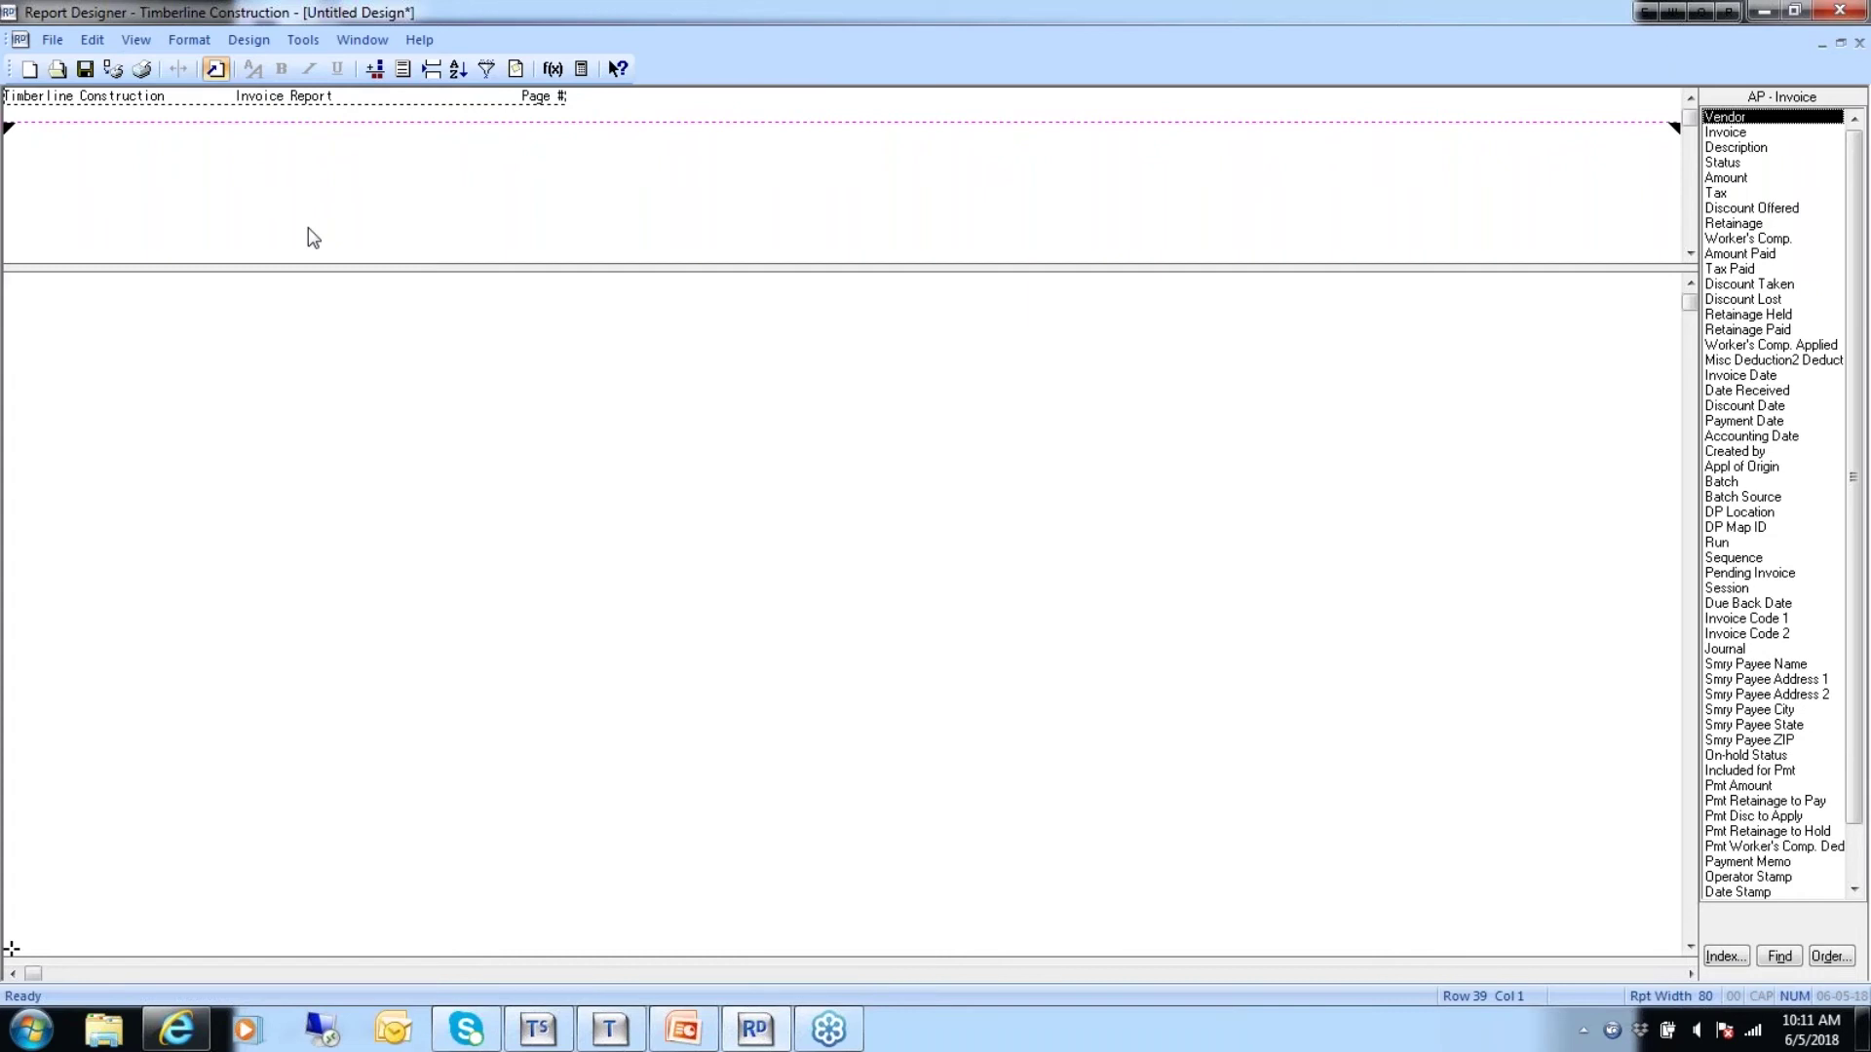
click(139, 40)
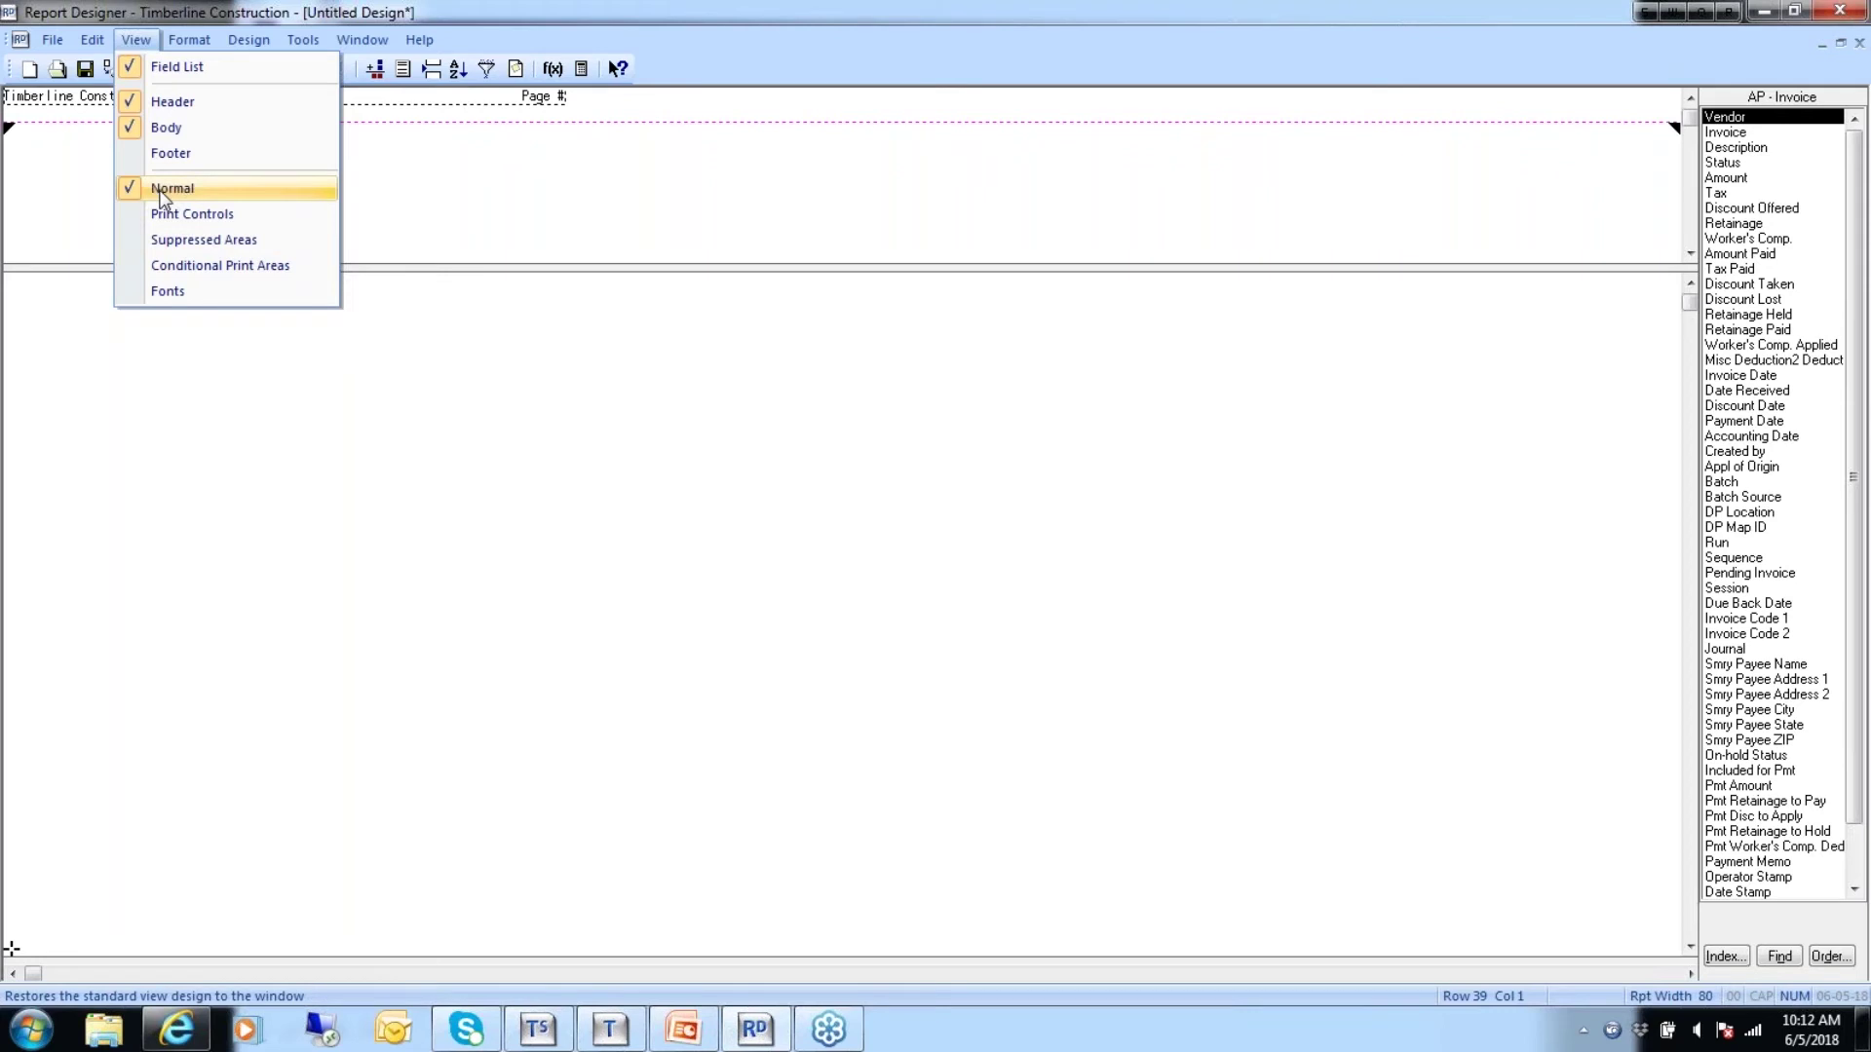
click(406, 167)
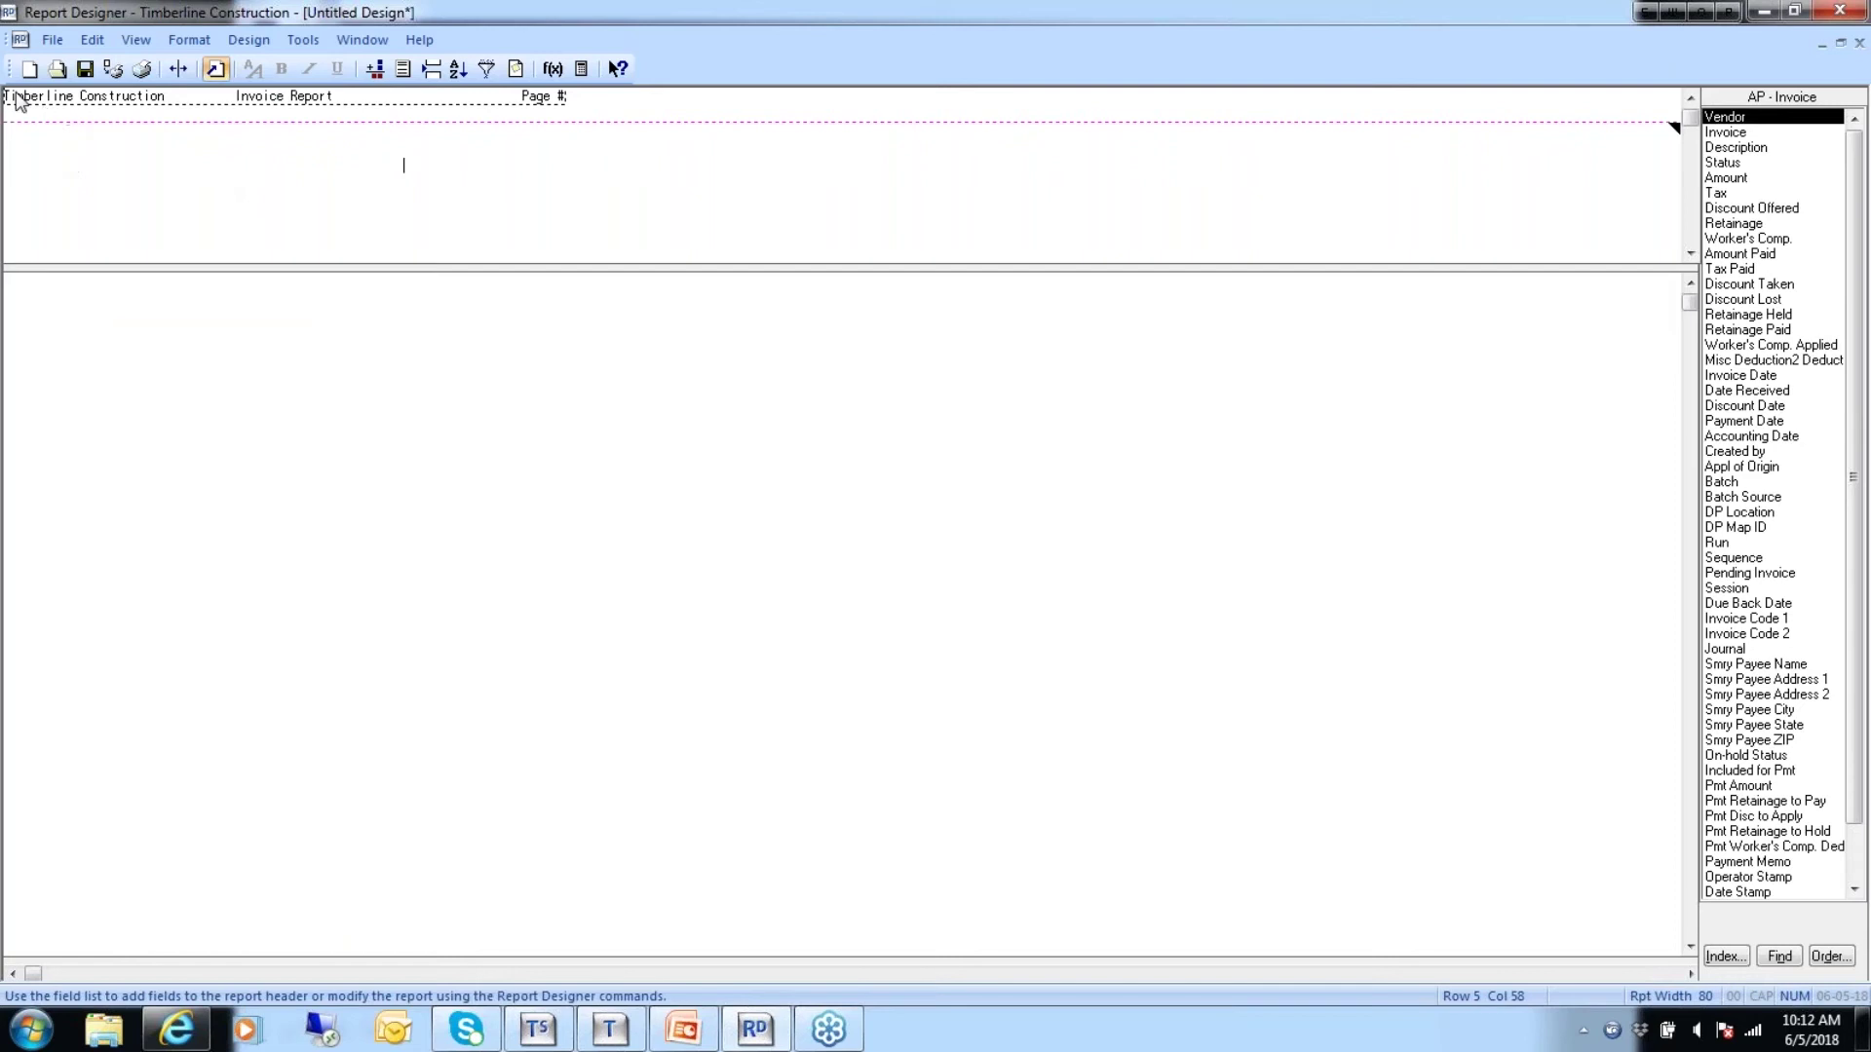
Turn off the system defaults for the page headings and select System Date and System Time among the optional fields.
click(52, 40)
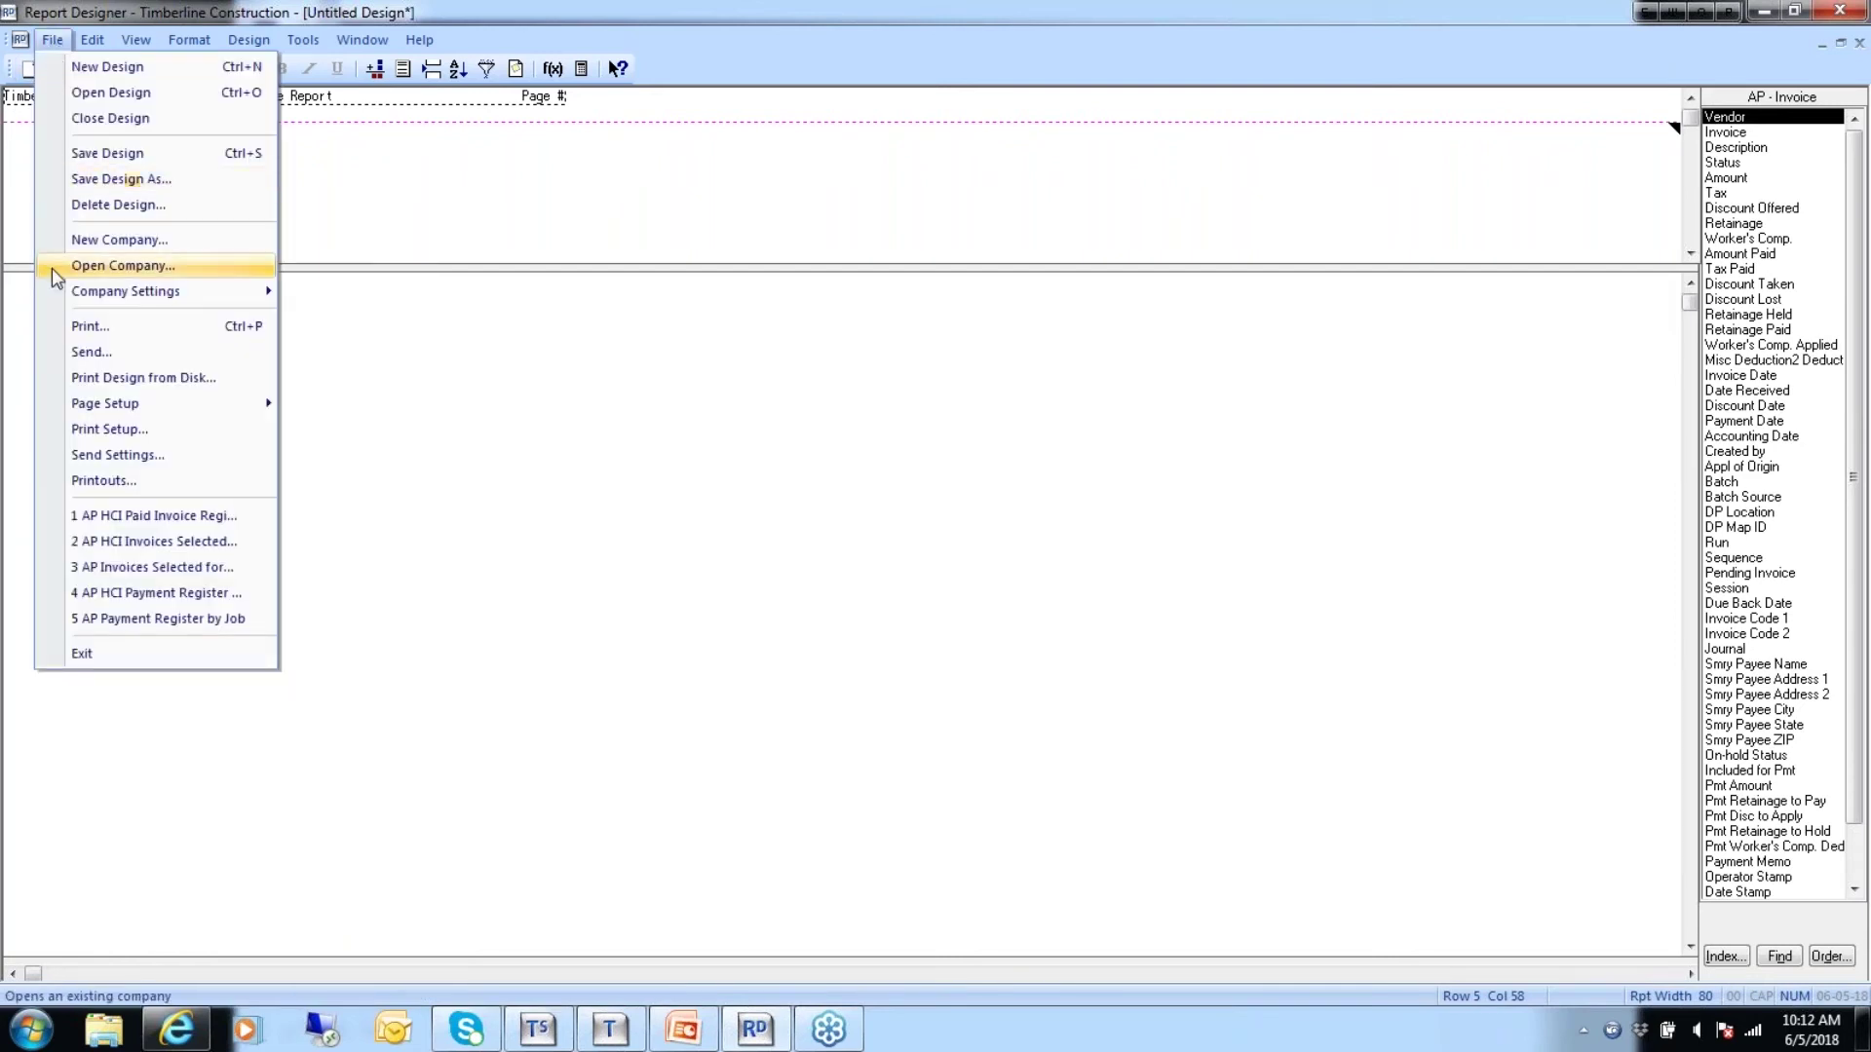
mouse_move(100, 407)
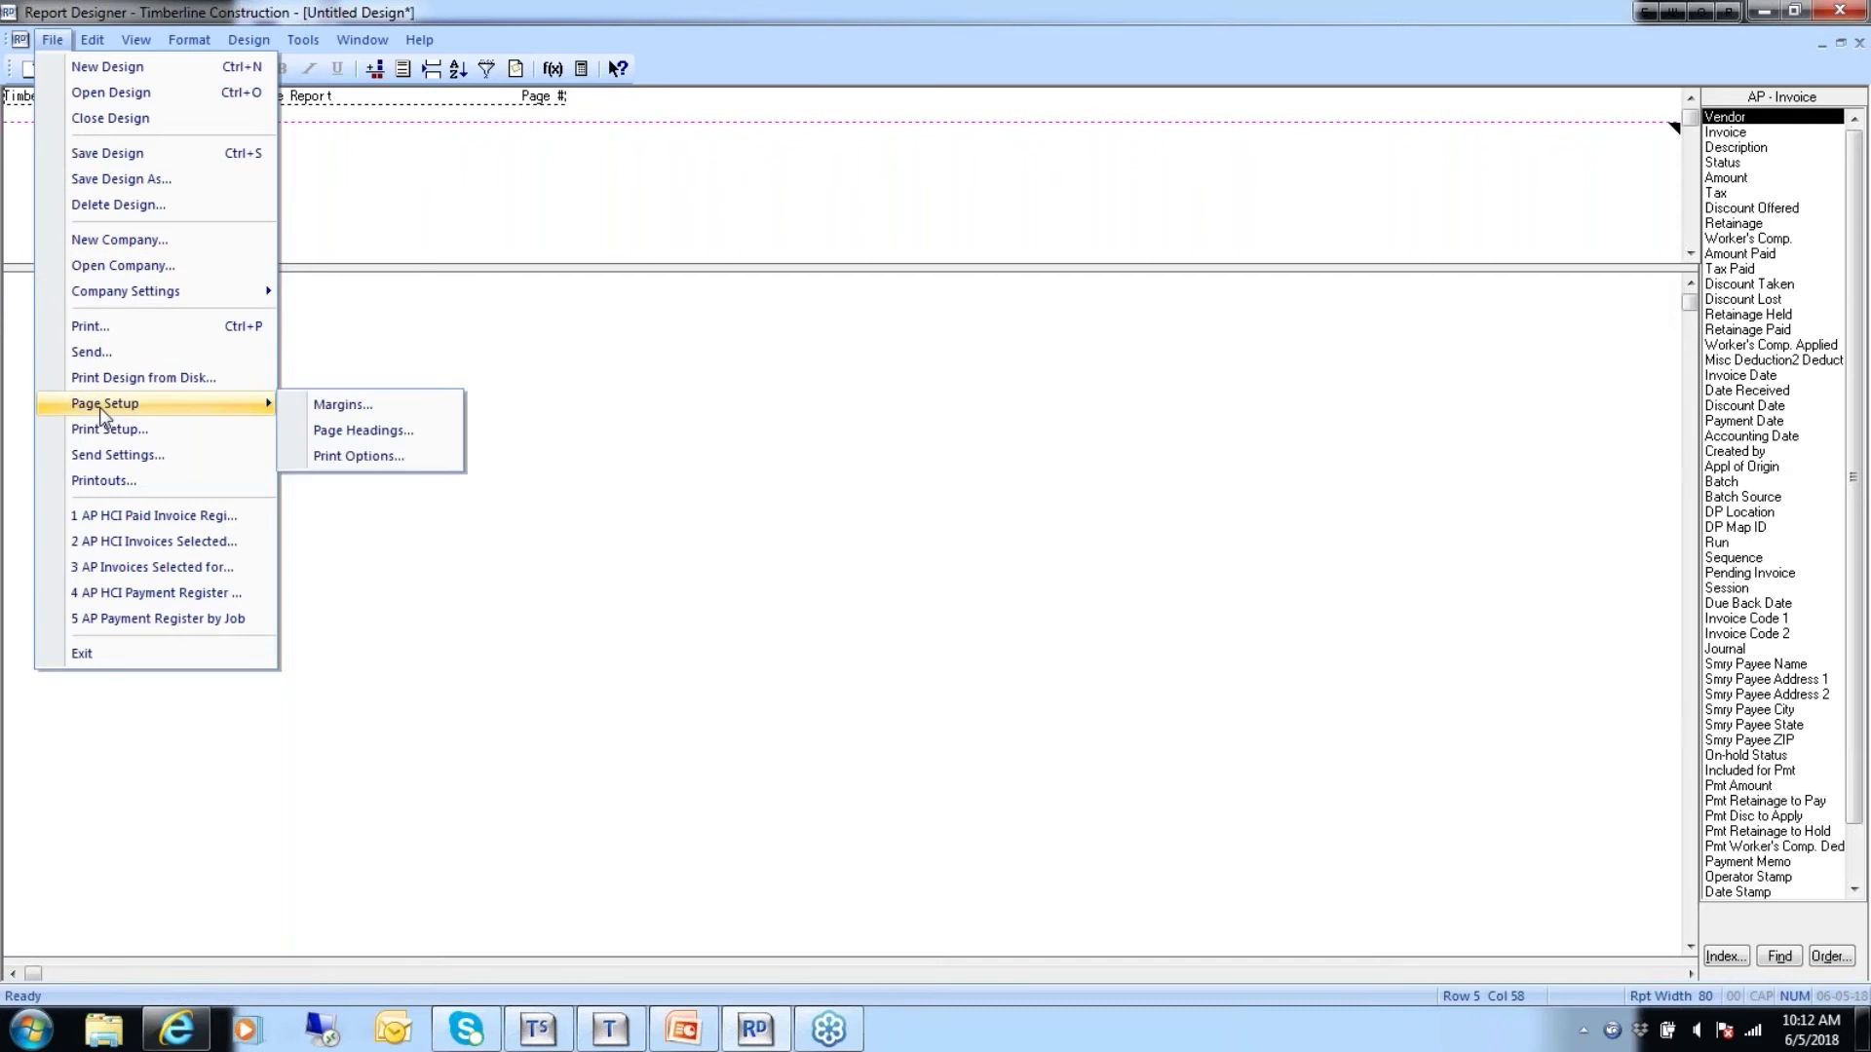
click(379, 438)
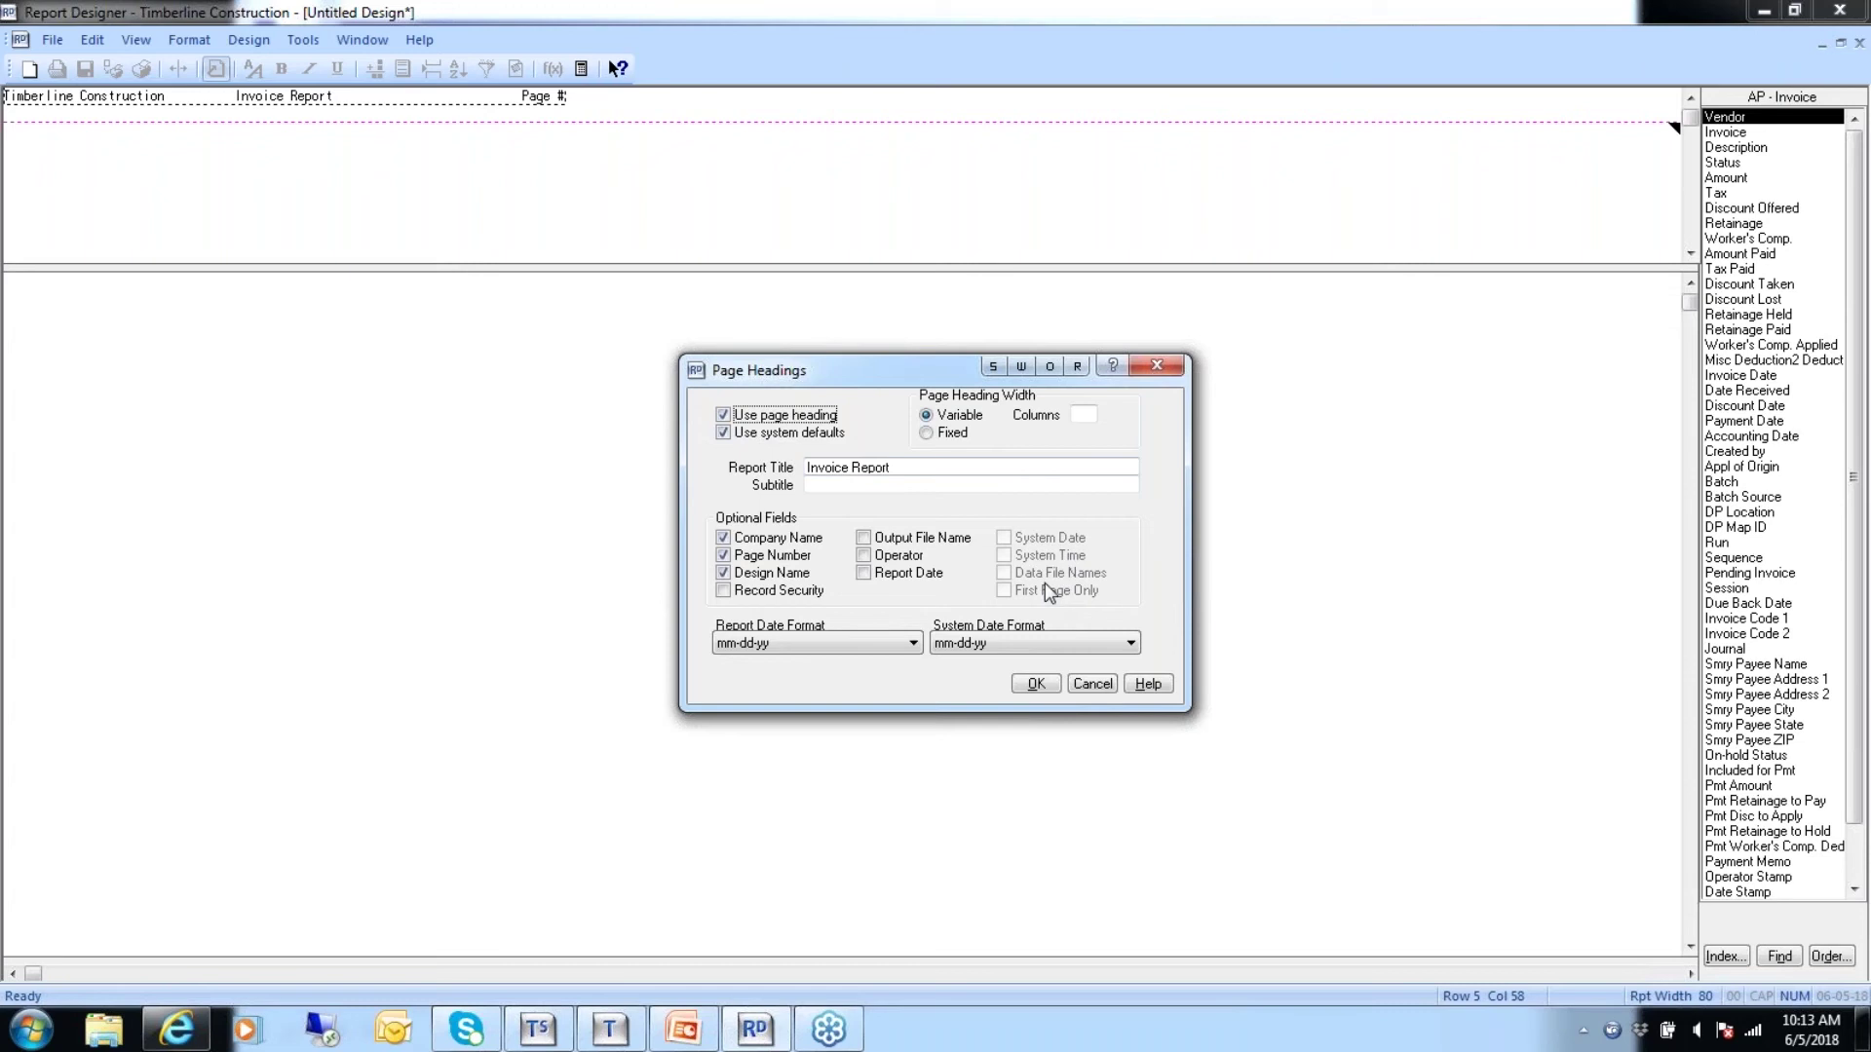
click(723, 433)
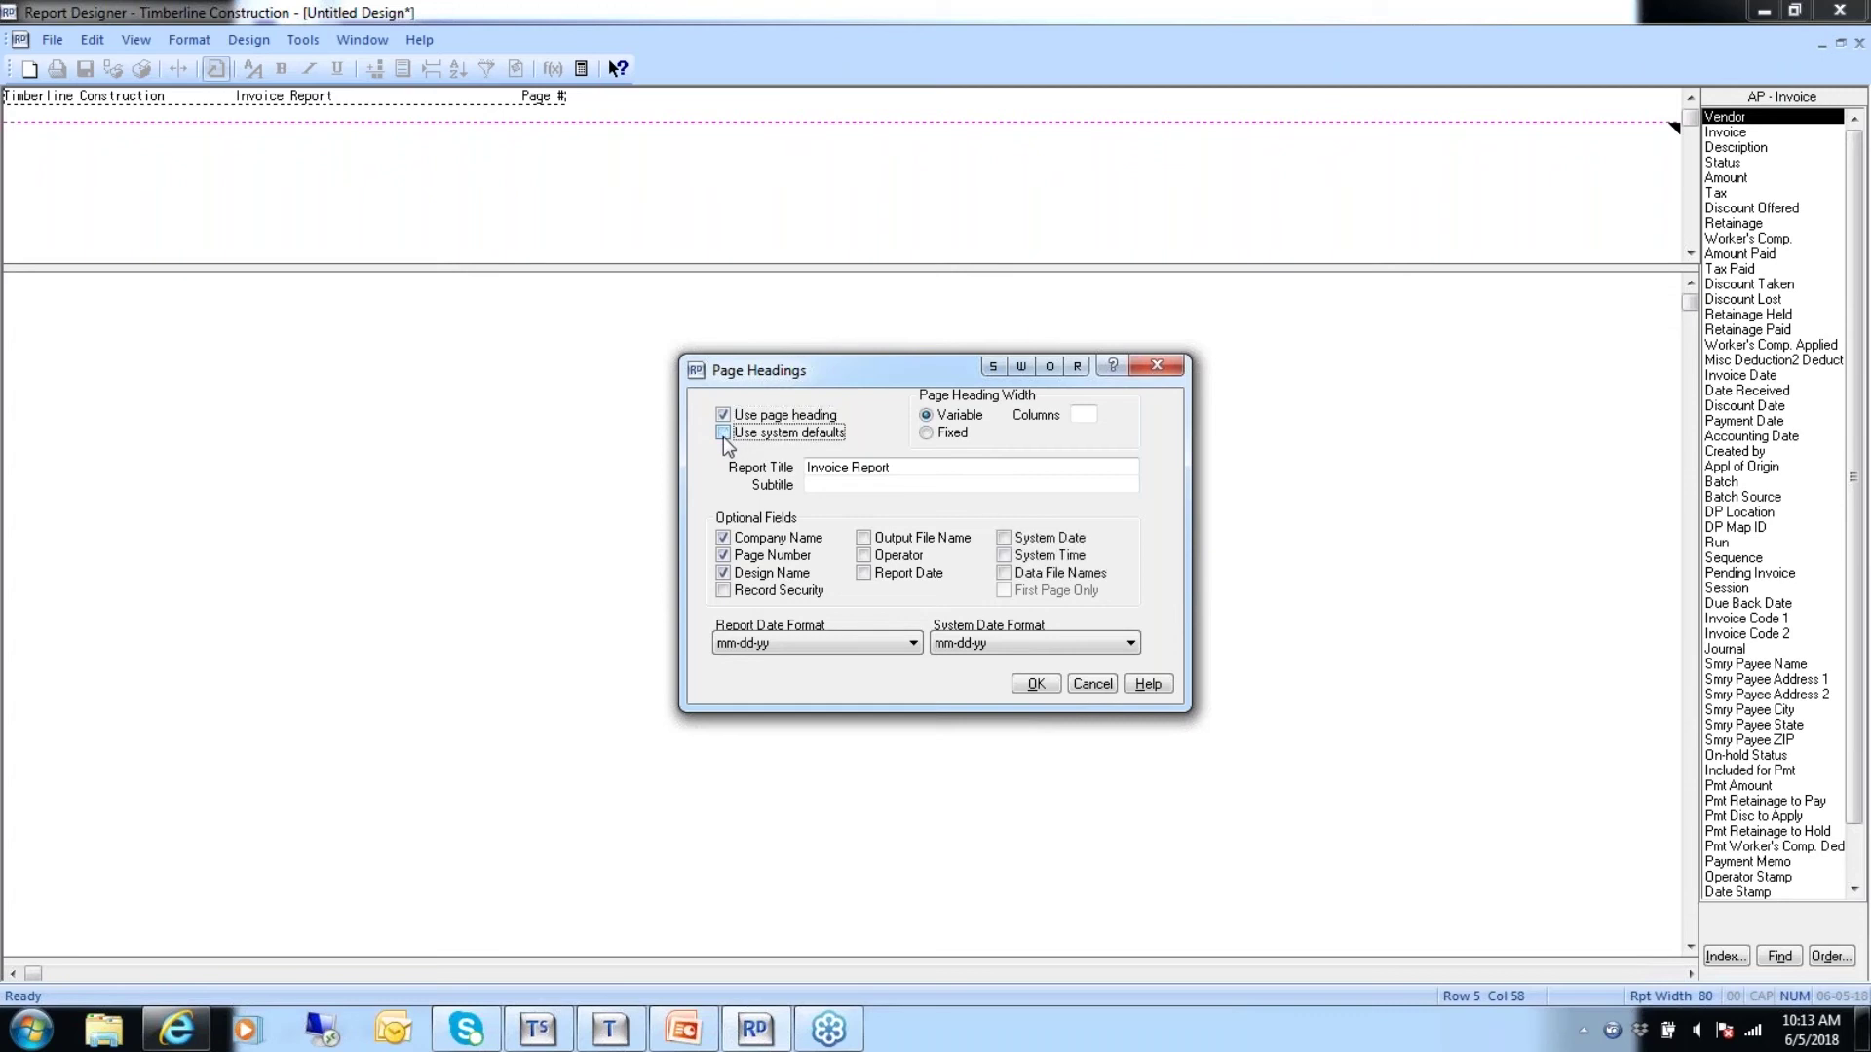
click(1004, 539)
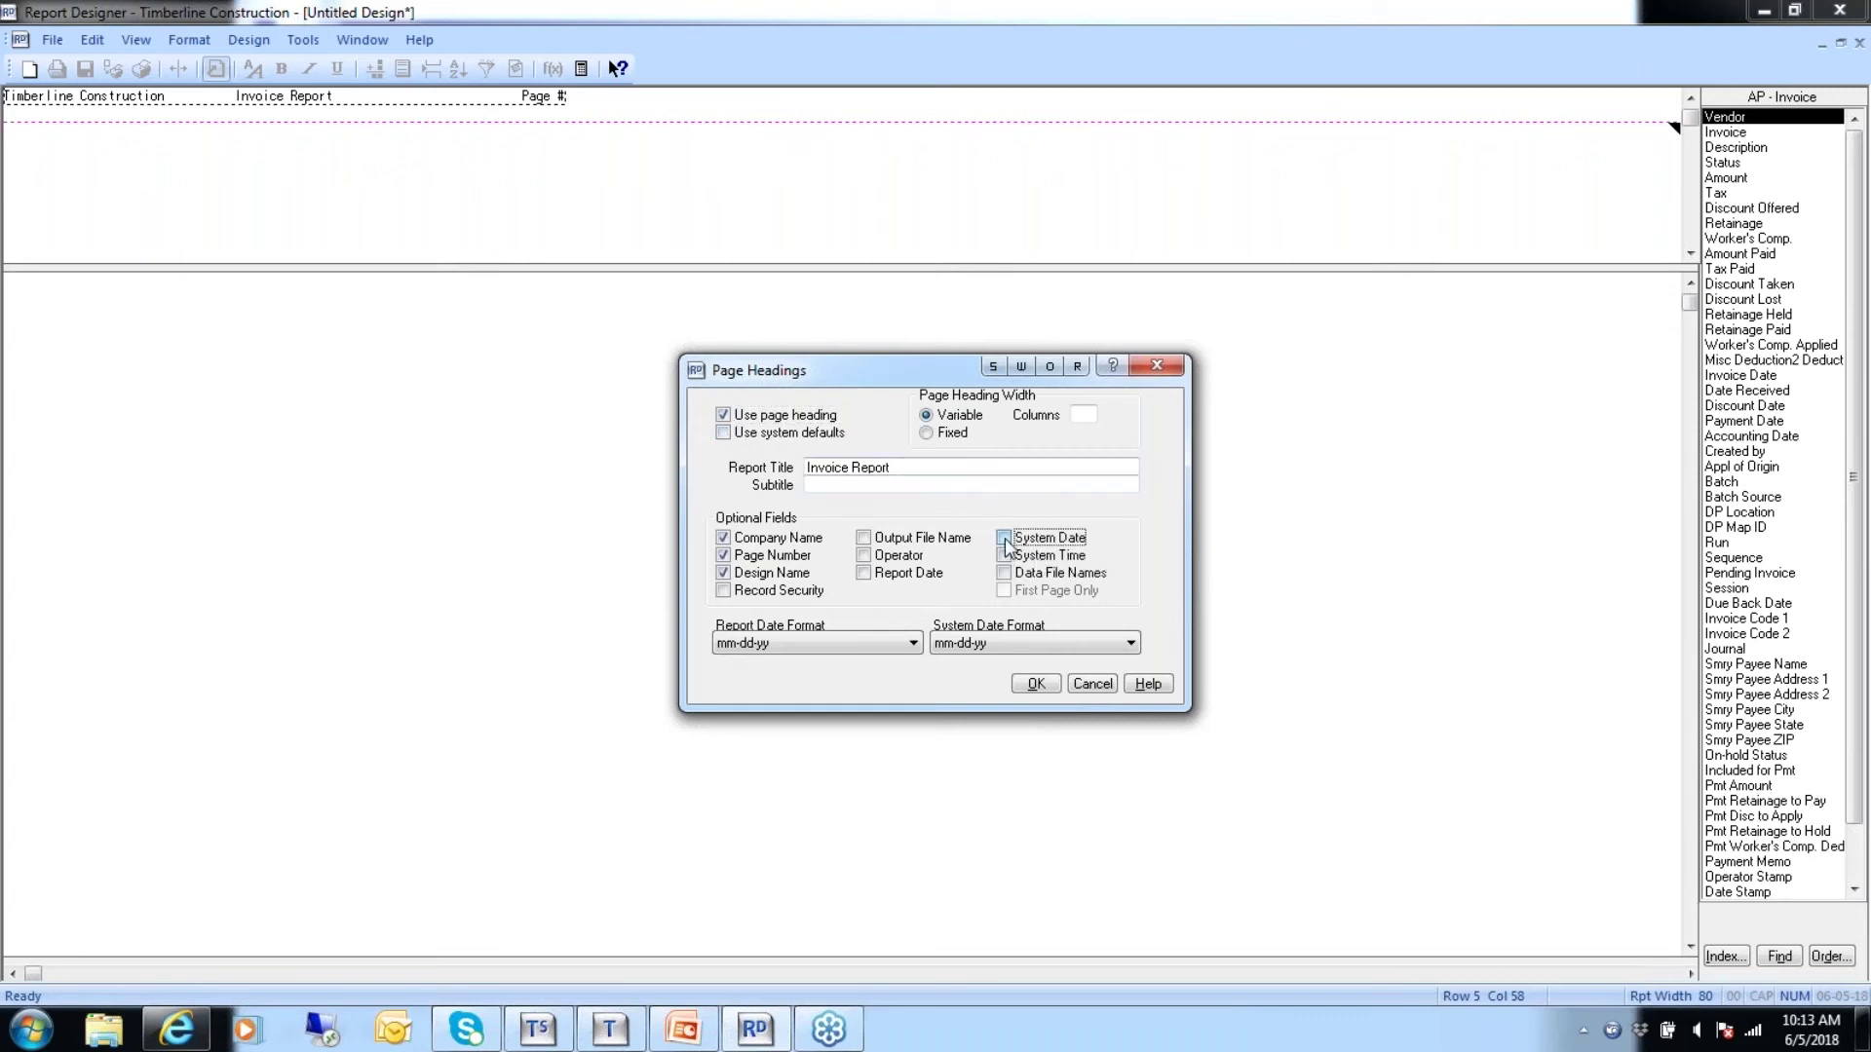
click(1005, 556)
click(1035, 685)
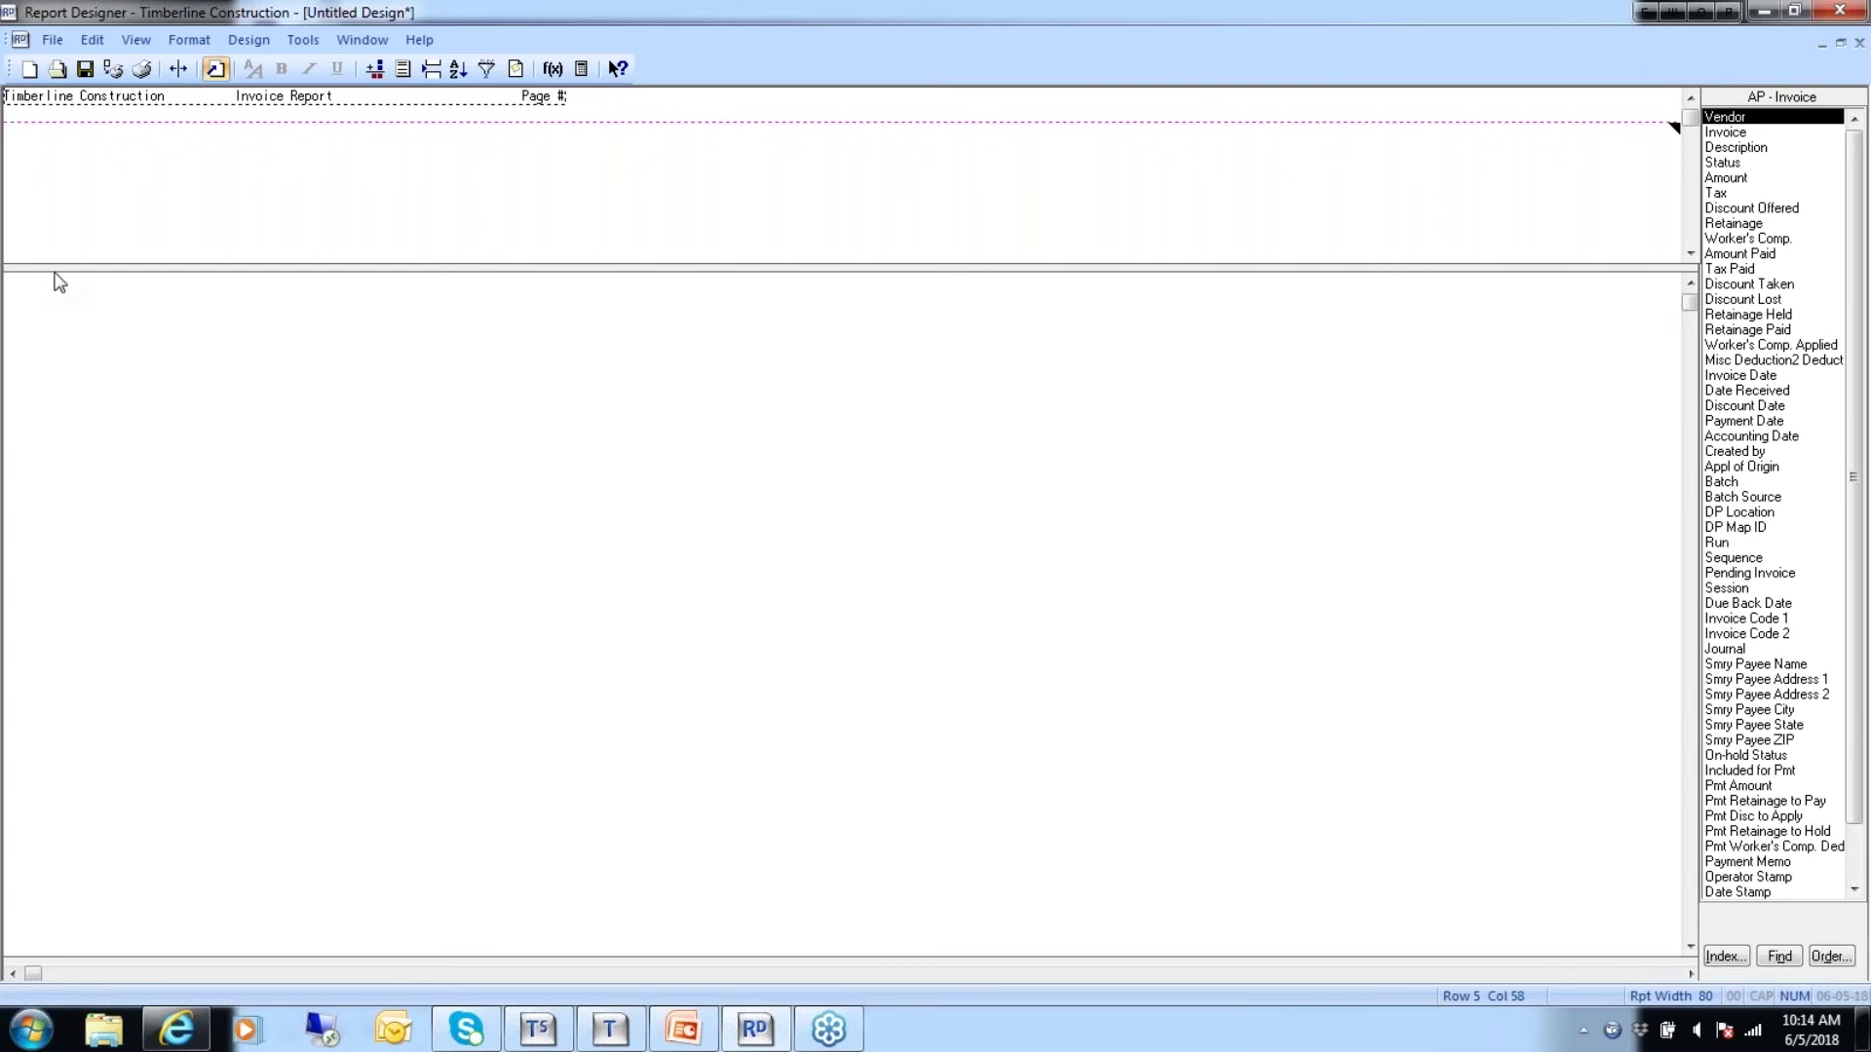
Move the split line between header and body up to shrink the header pane of the report design.
drag(58, 265, 70, 183)
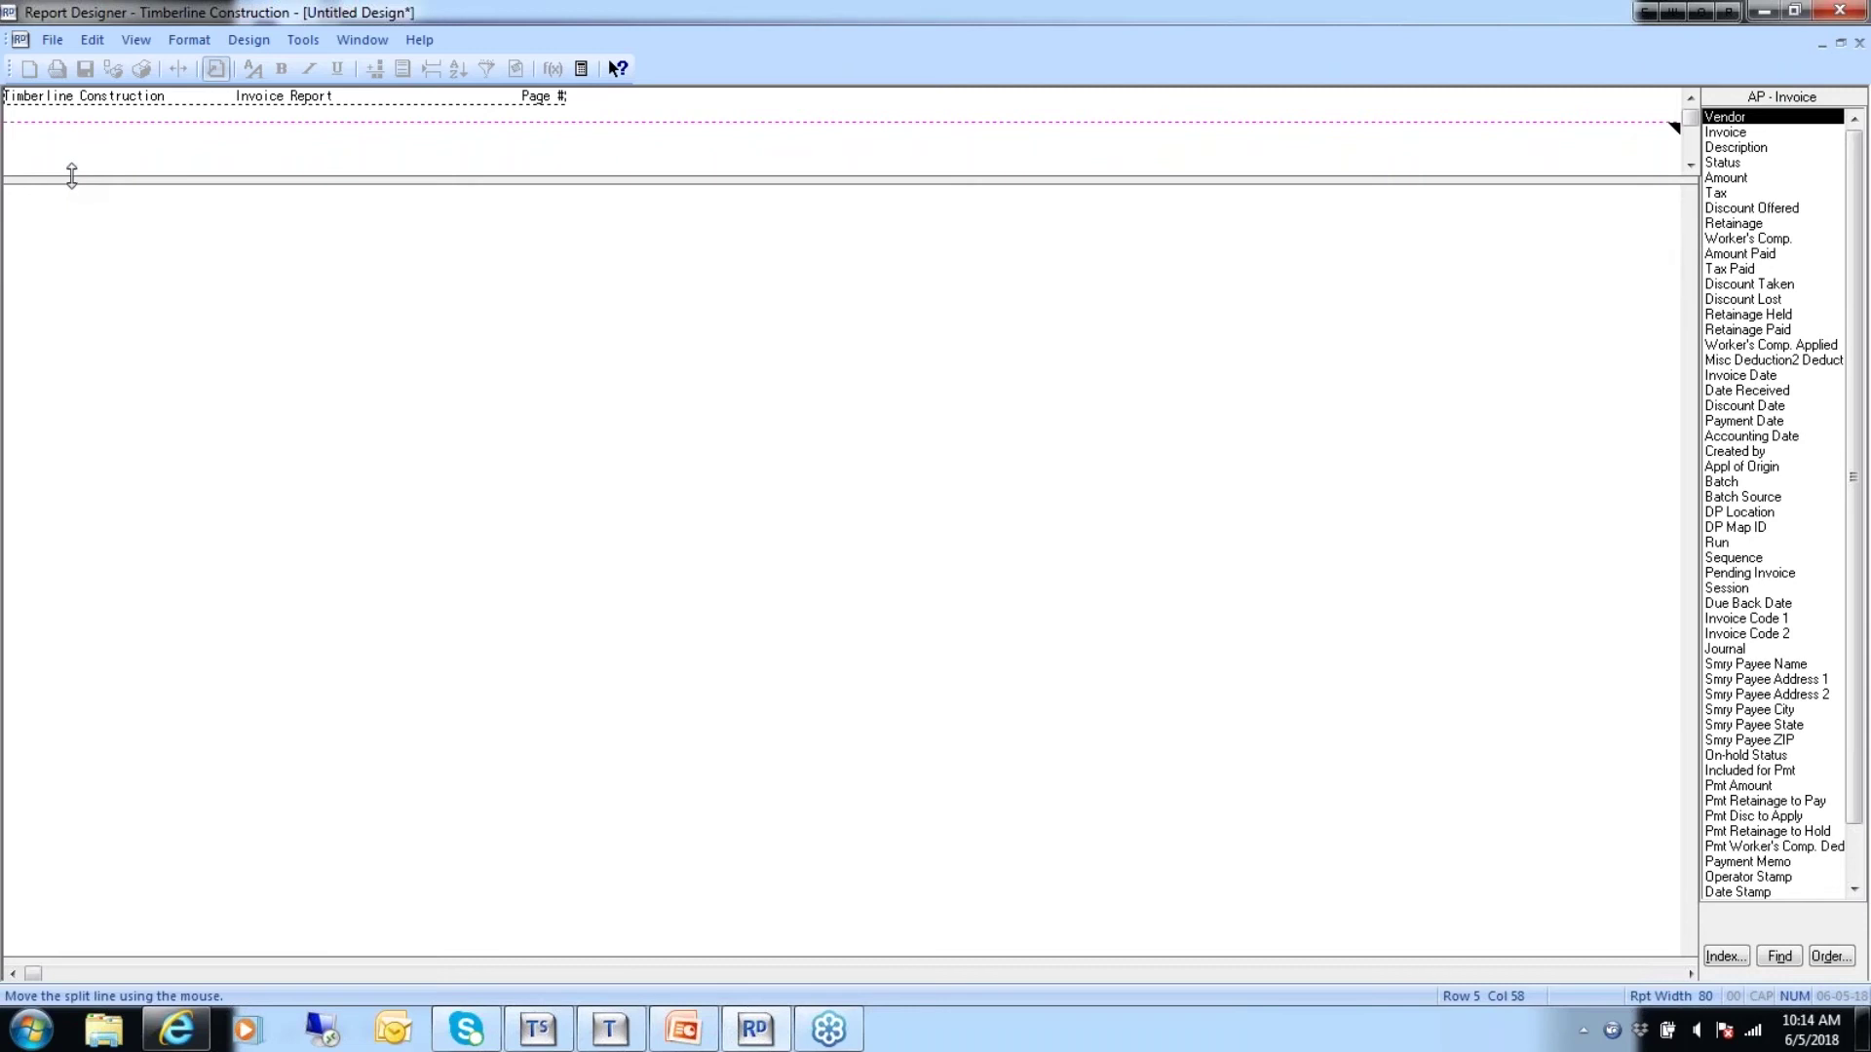
drag(71, 174, 71, 171)
click(71, 178)
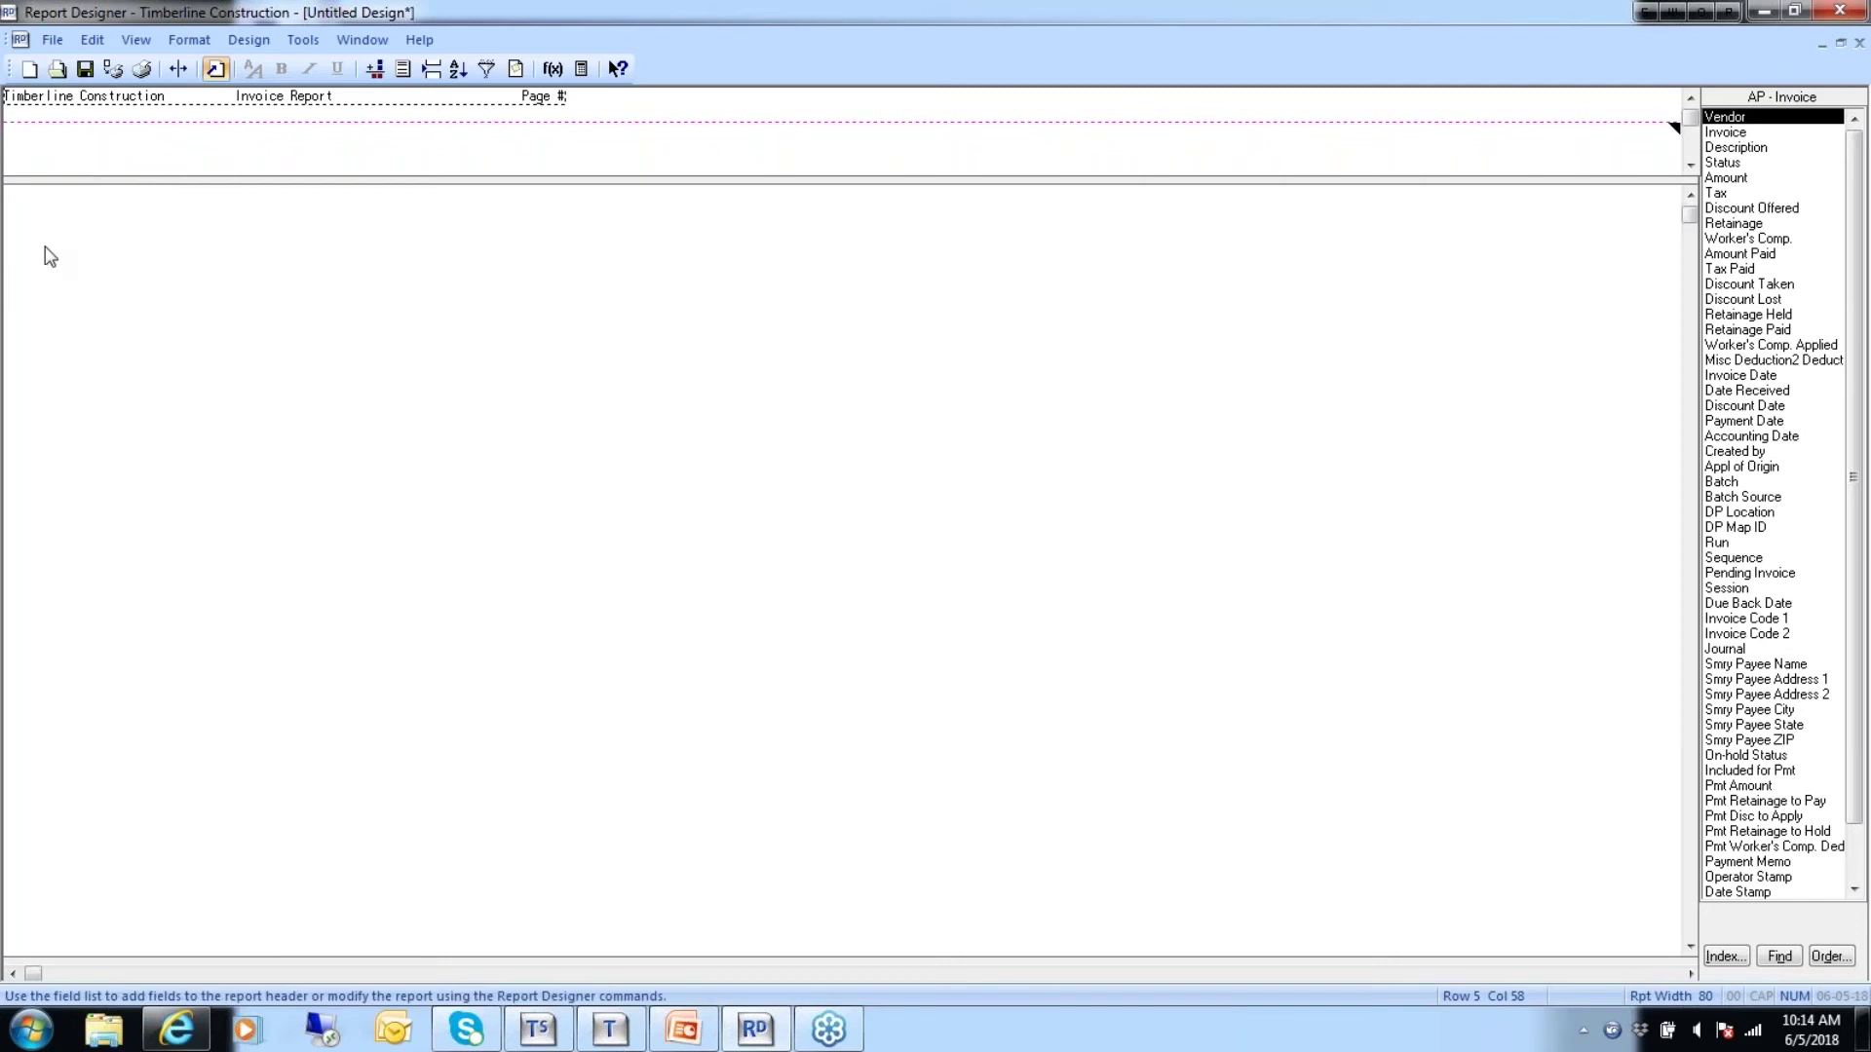
Insert the Vendor field from the AP - Invoice record at row 5, column 2 of the report body and highlight its heading.
click(32, 217)
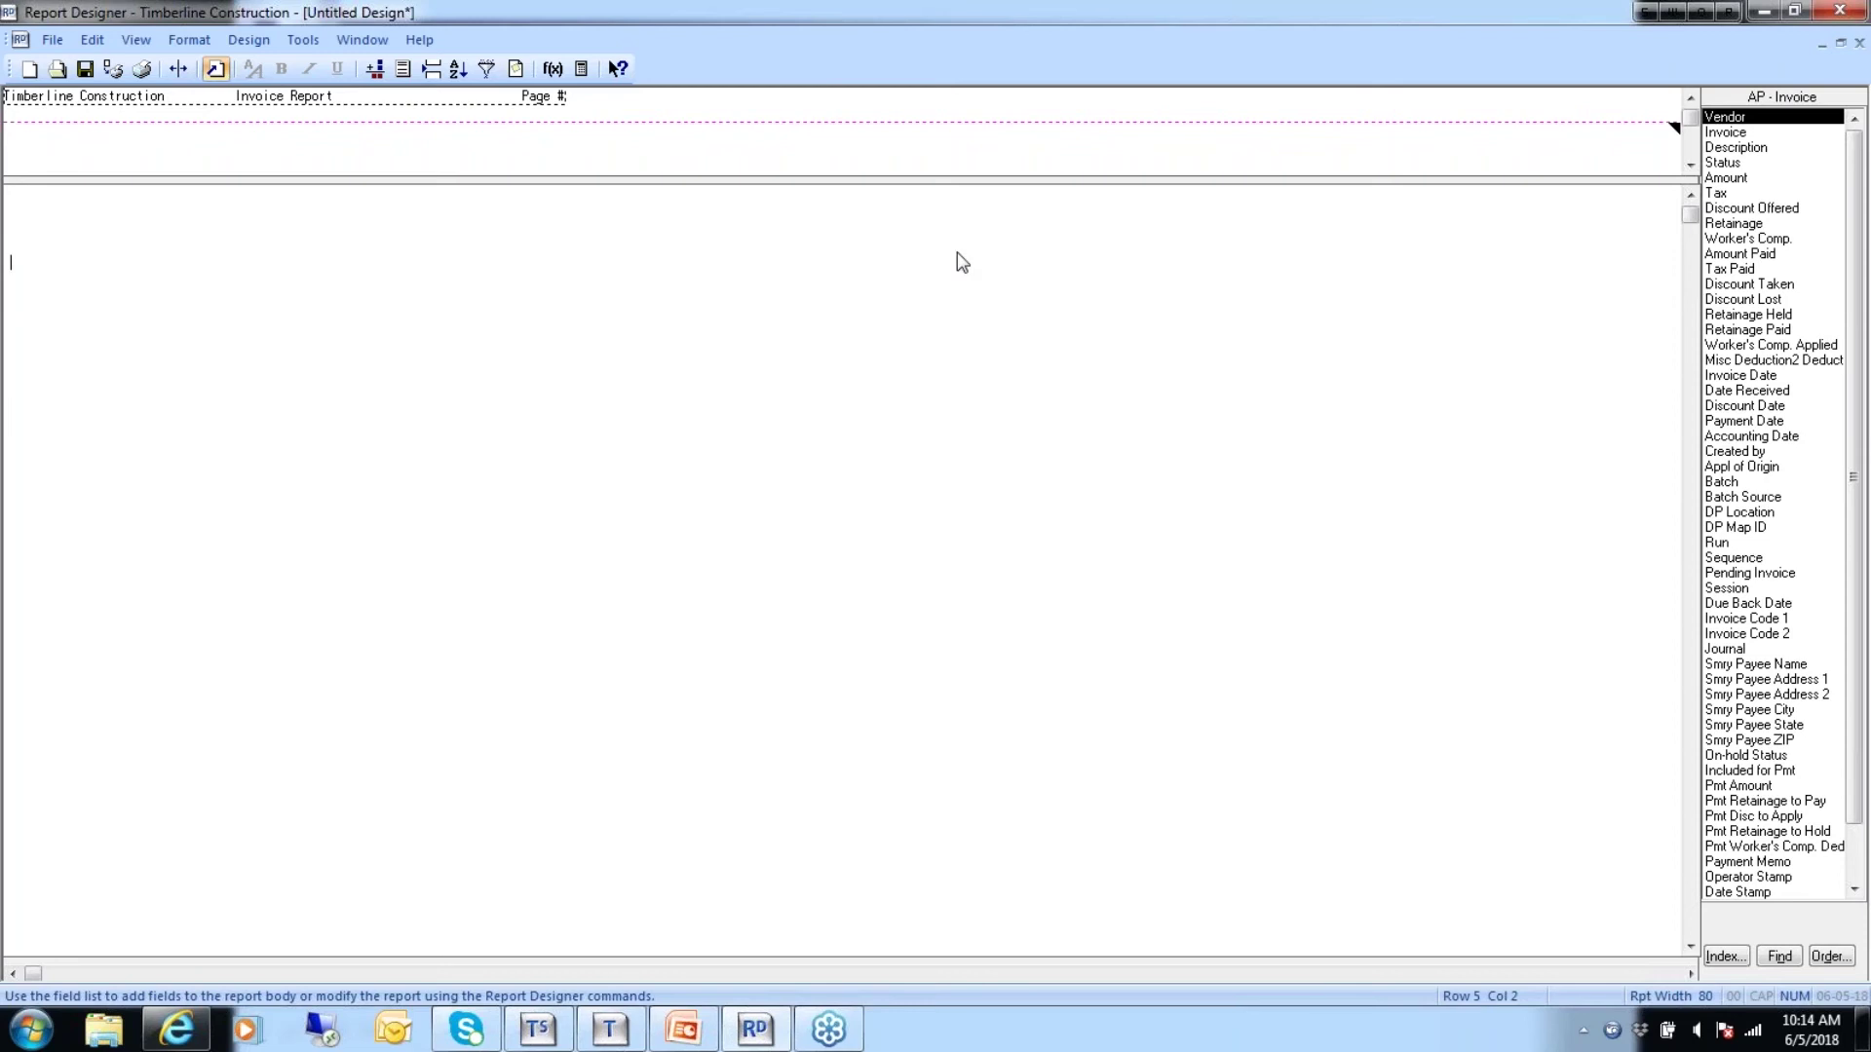
click(1736, 117)
double_click(1737, 118)
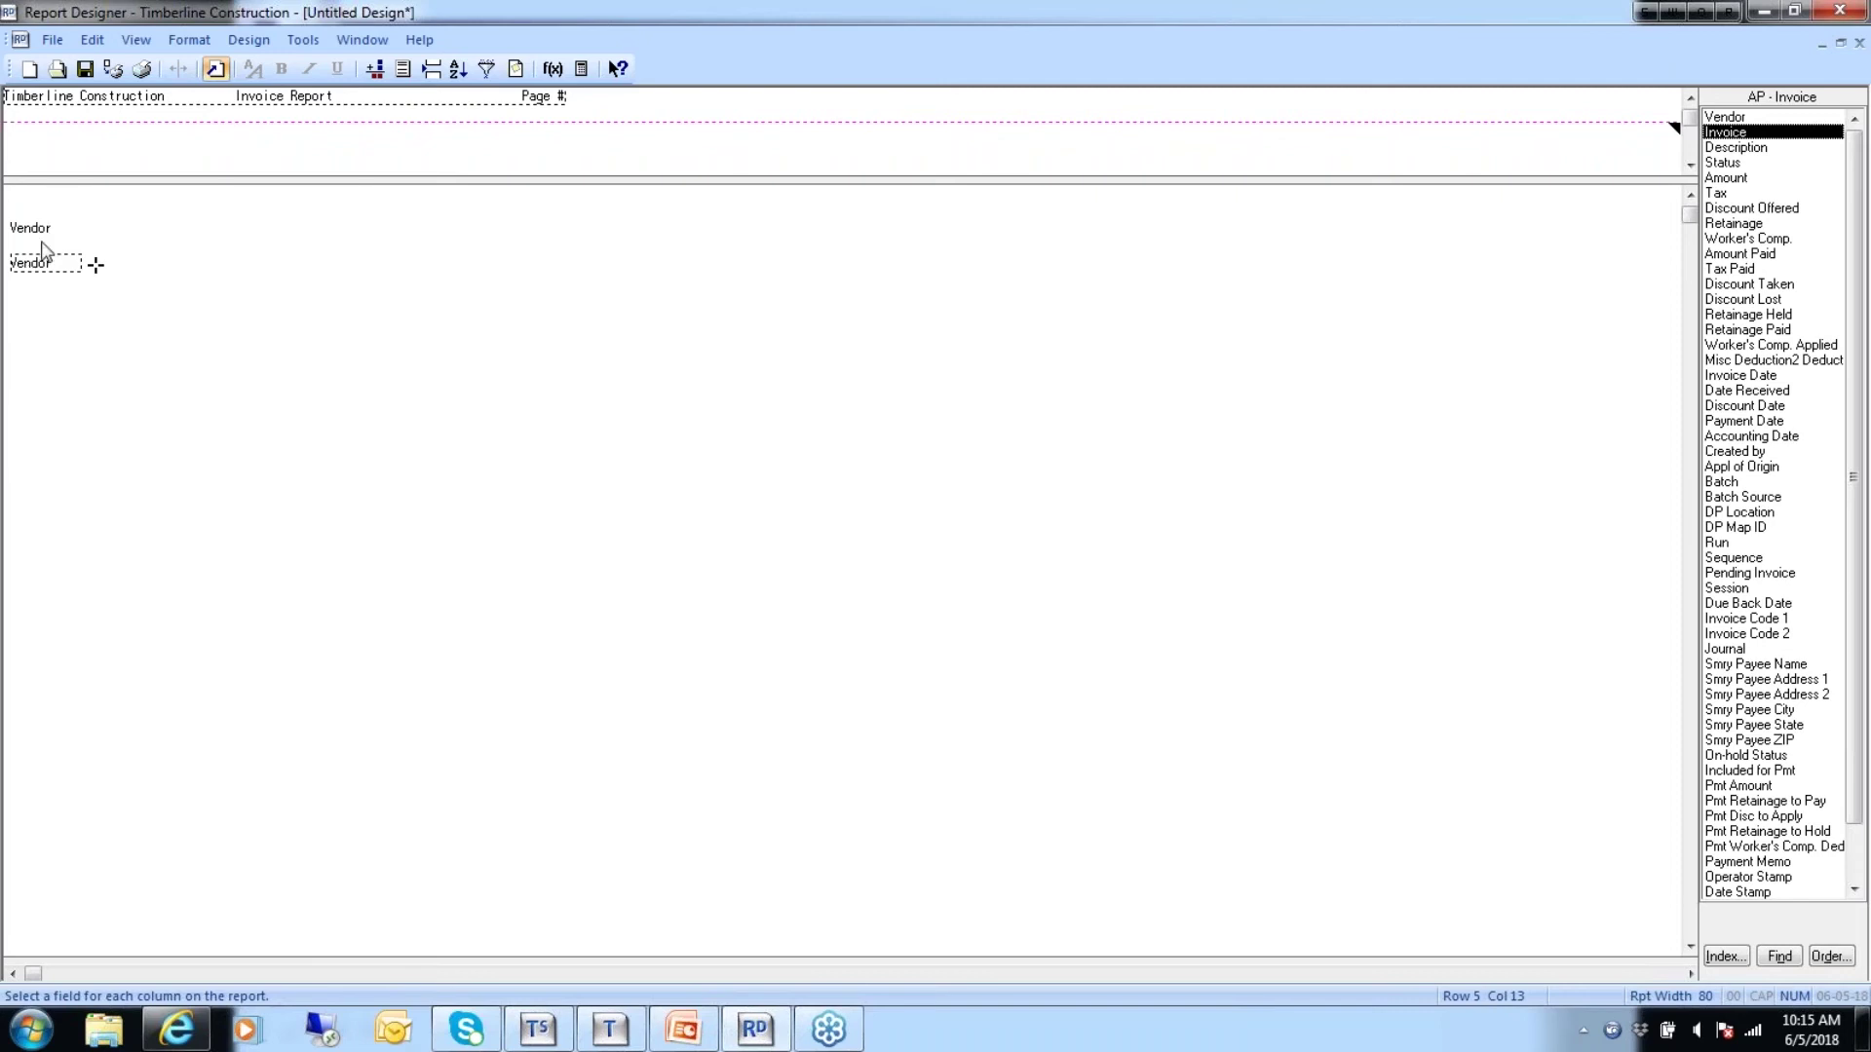
drag(61, 232, 6, 232)
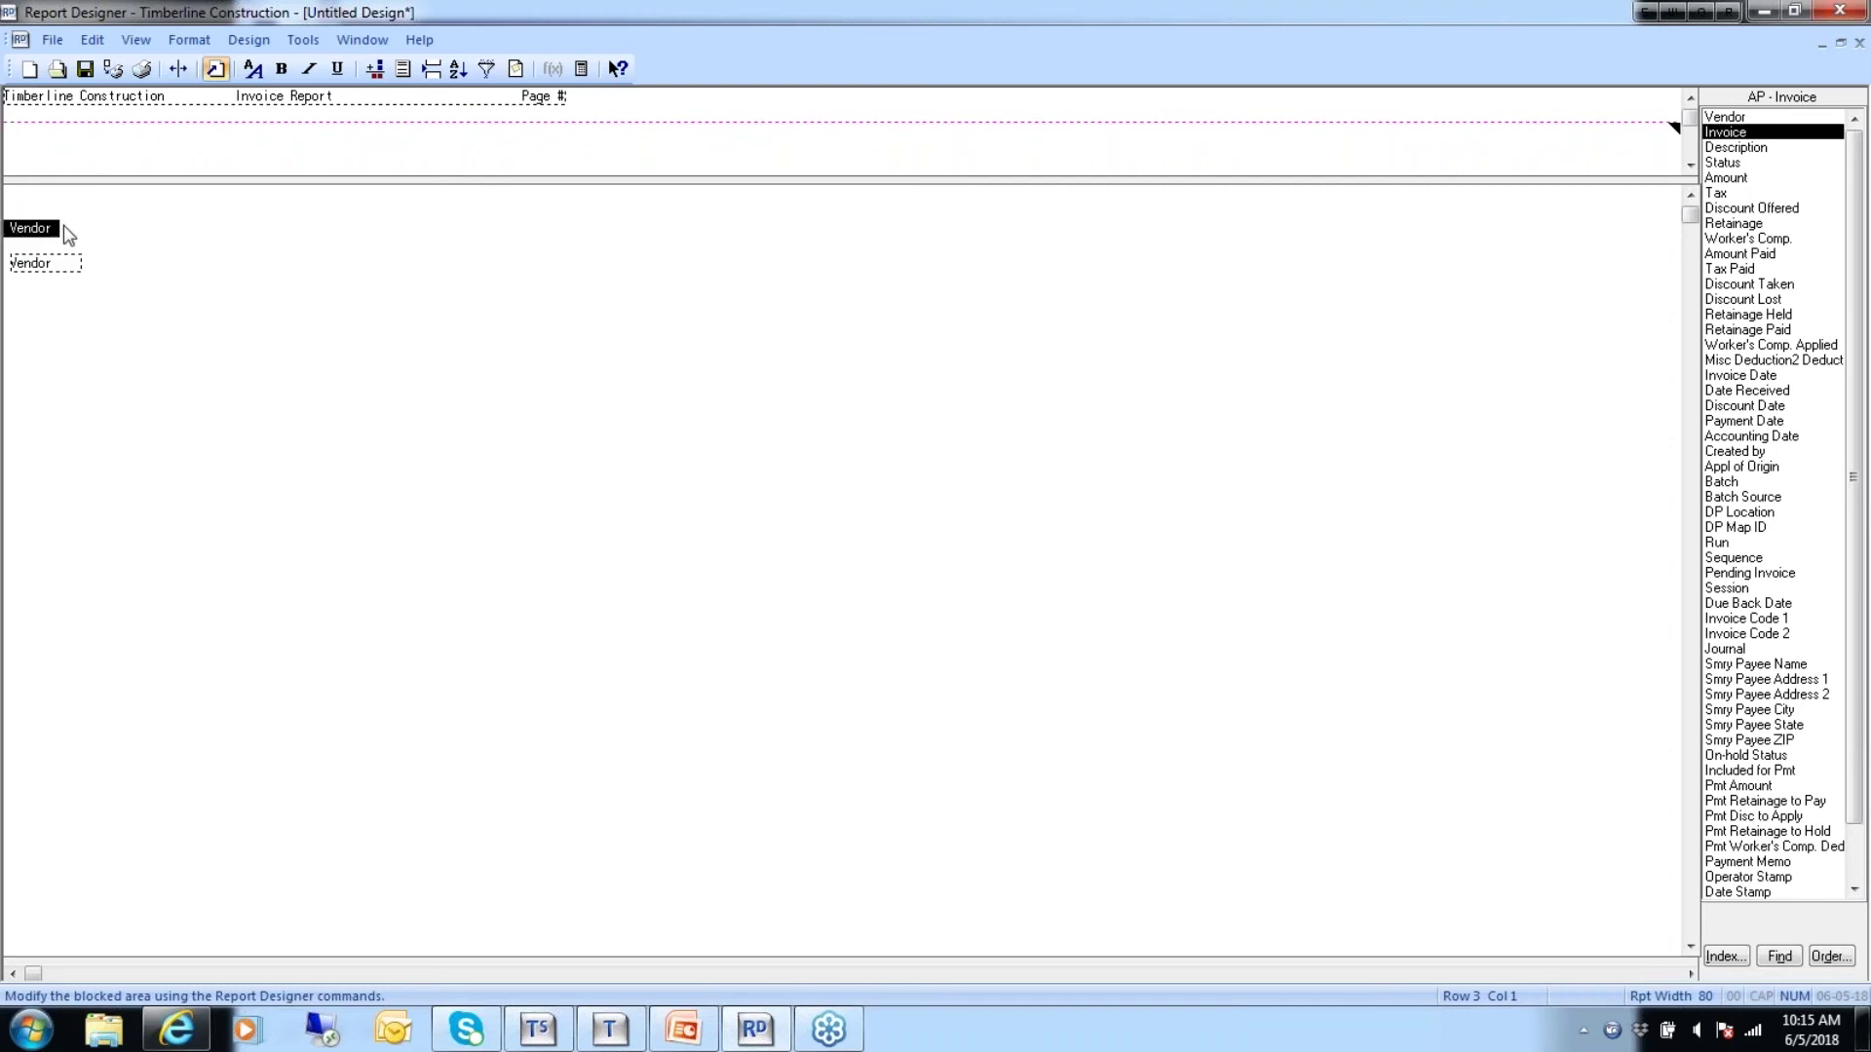
click(60, 234)
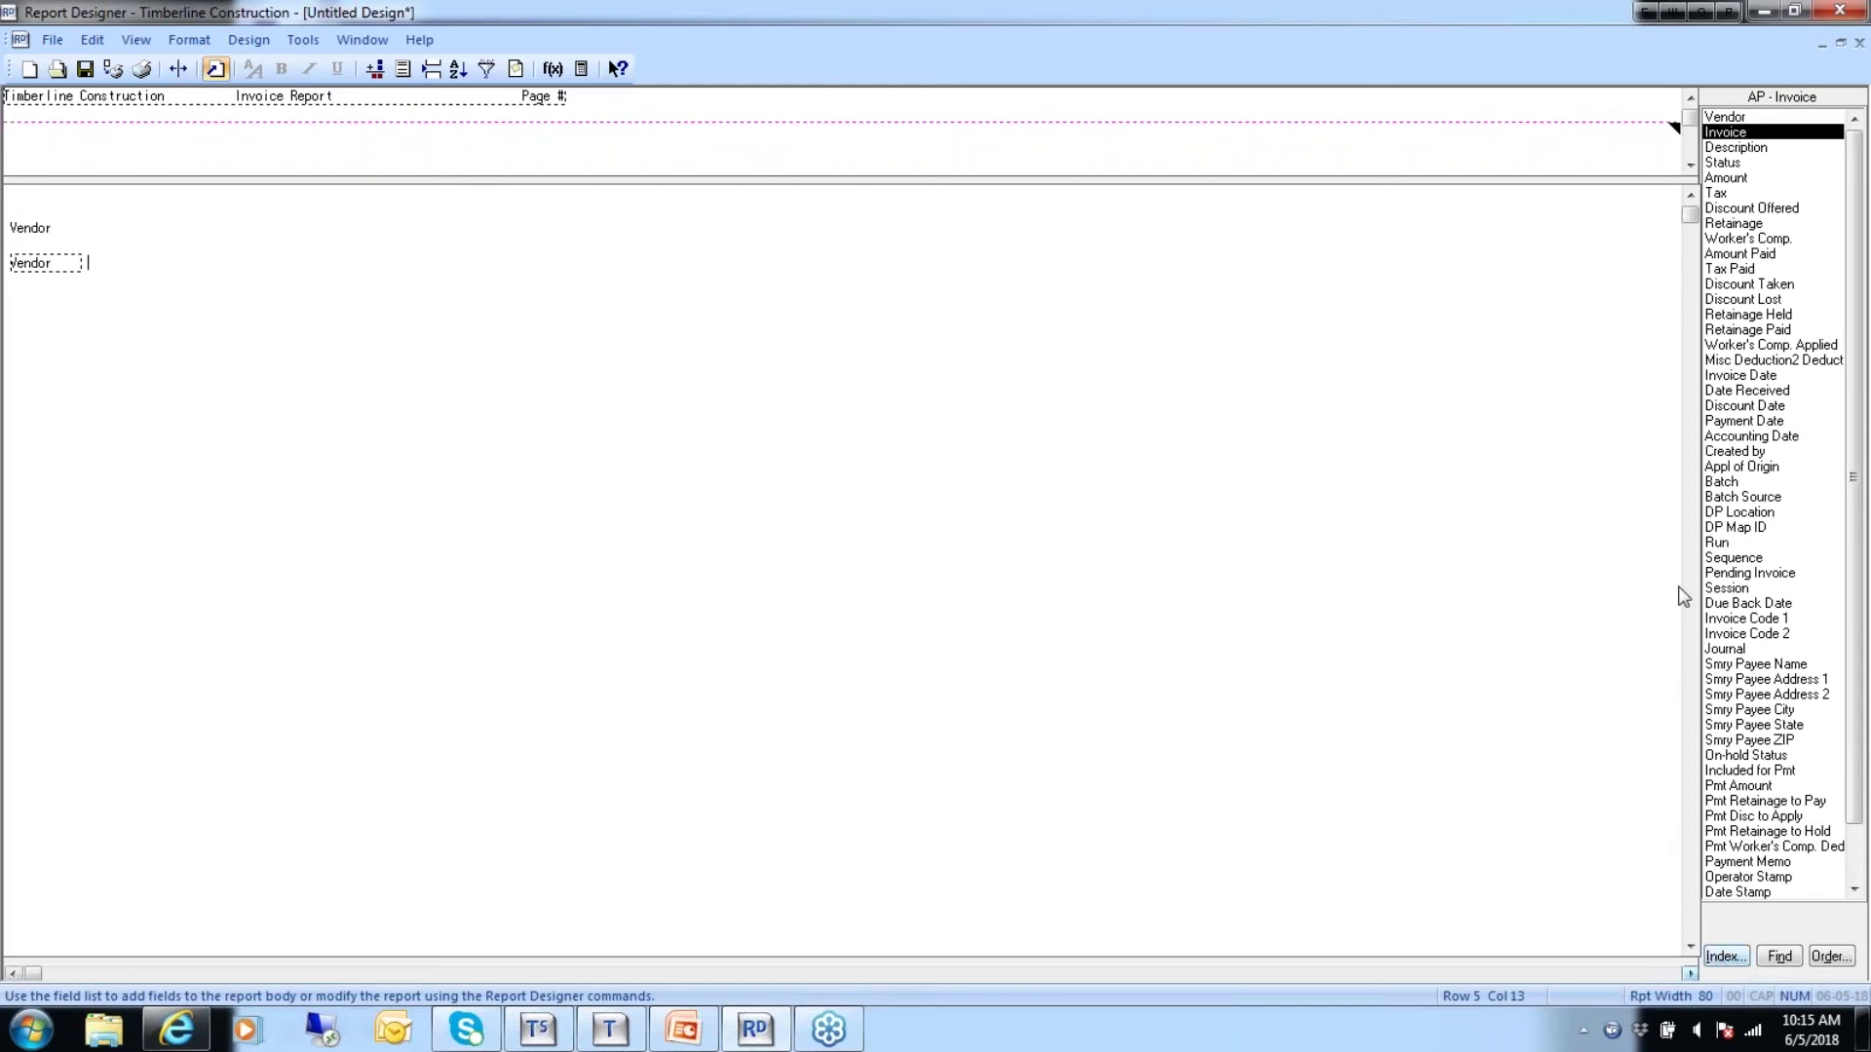
Switch the field list to the AP - Vendor record and insert its Name field beside the Vendor field.
click(1723, 958)
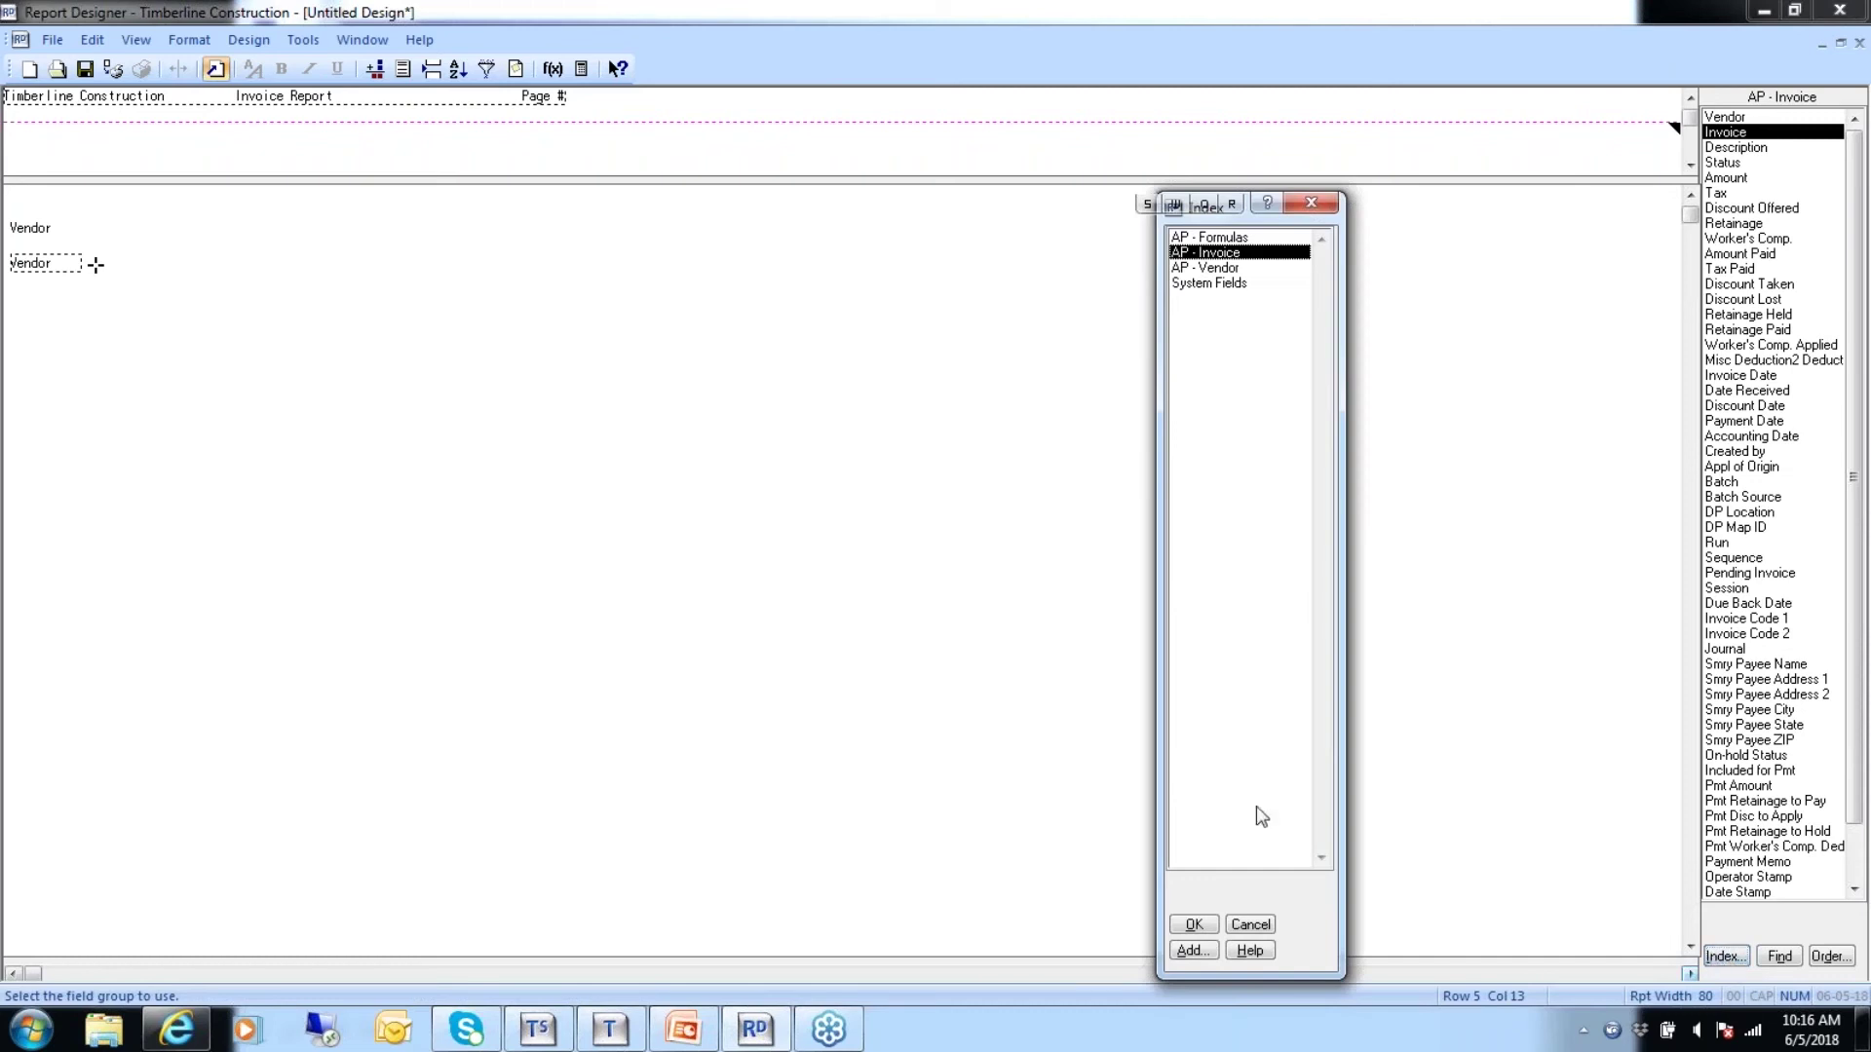
click(1208, 270)
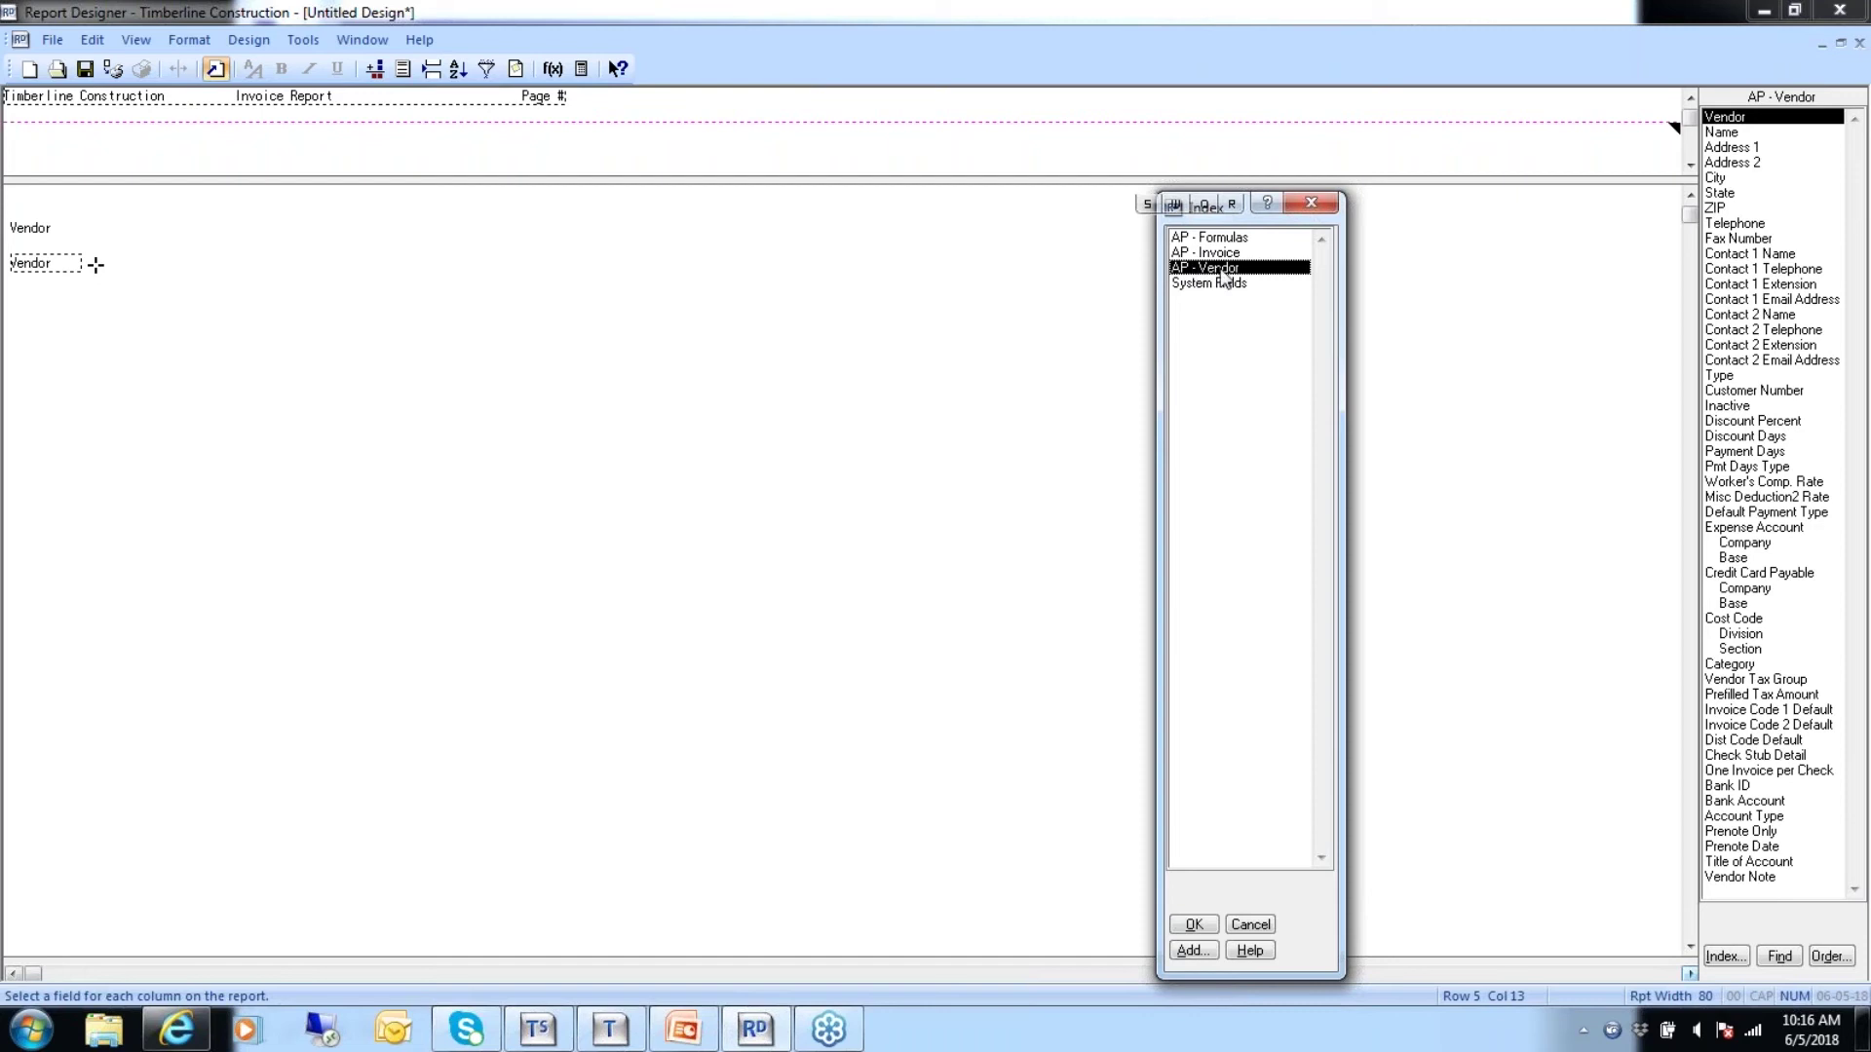
click(1193, 926)
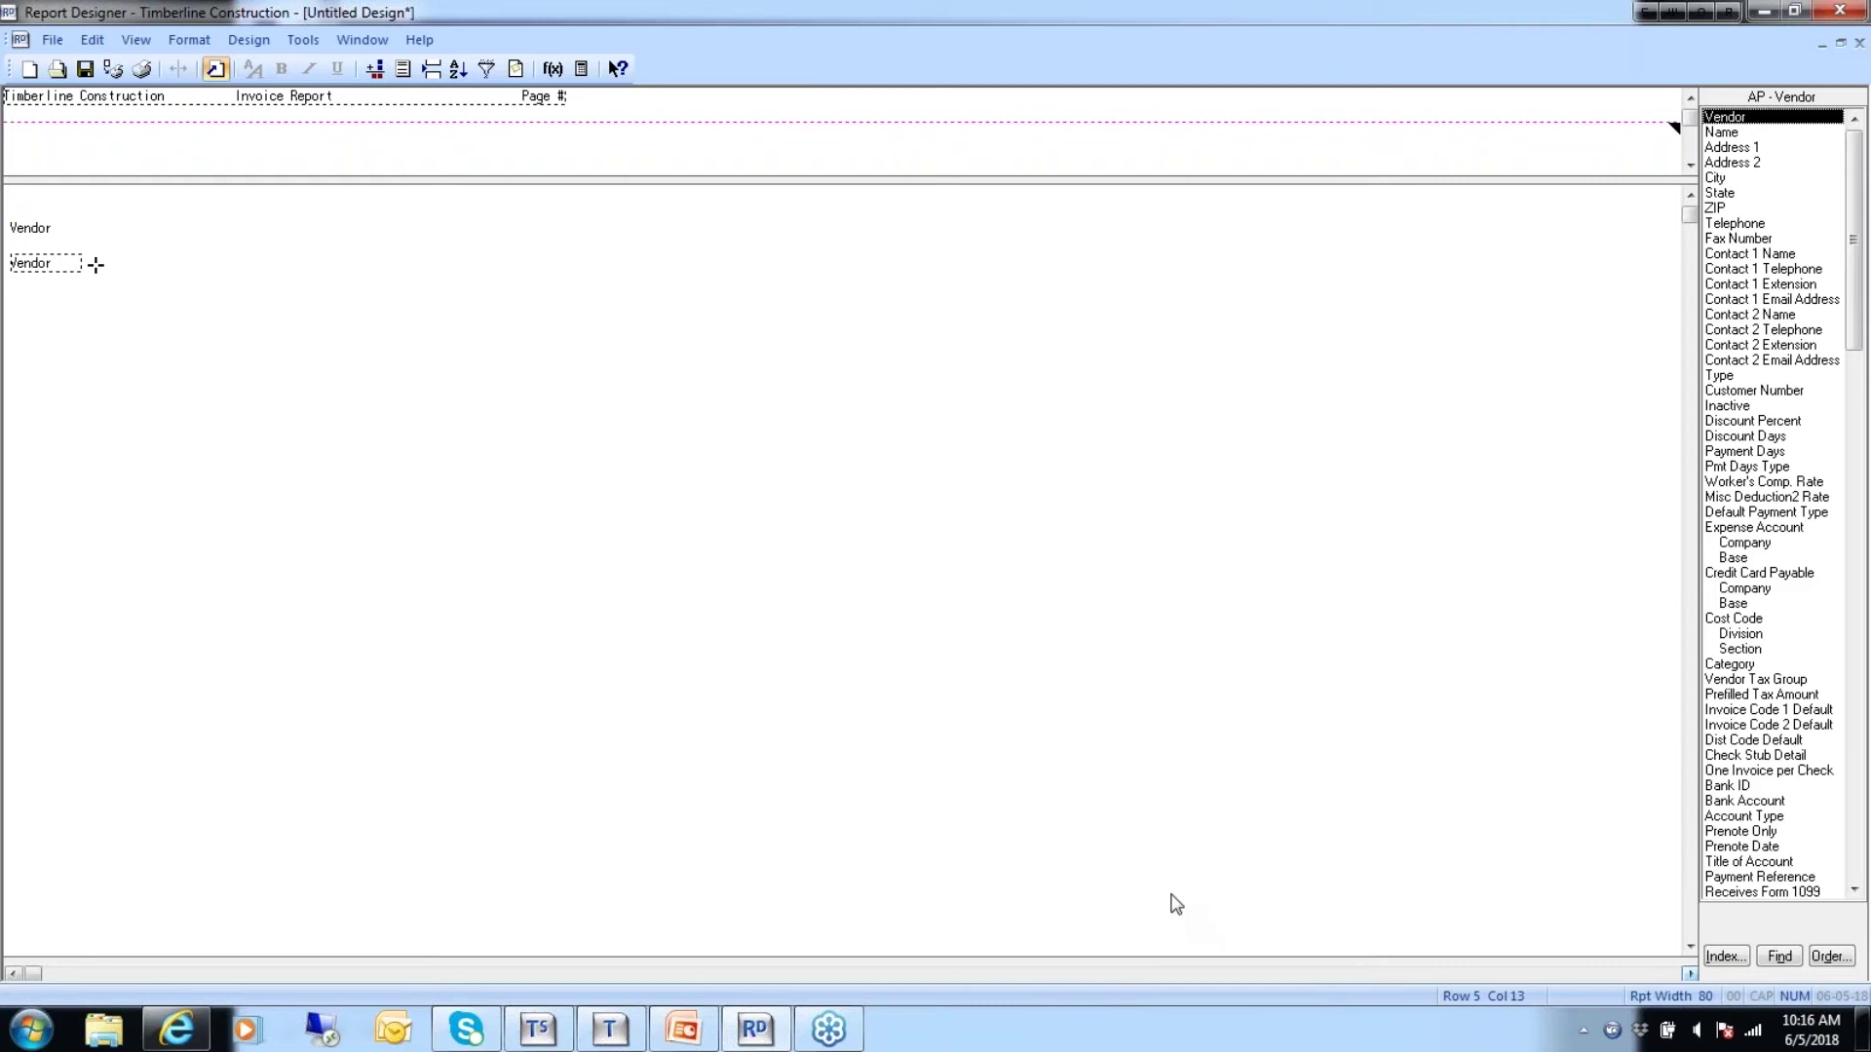
click(1723, 135)
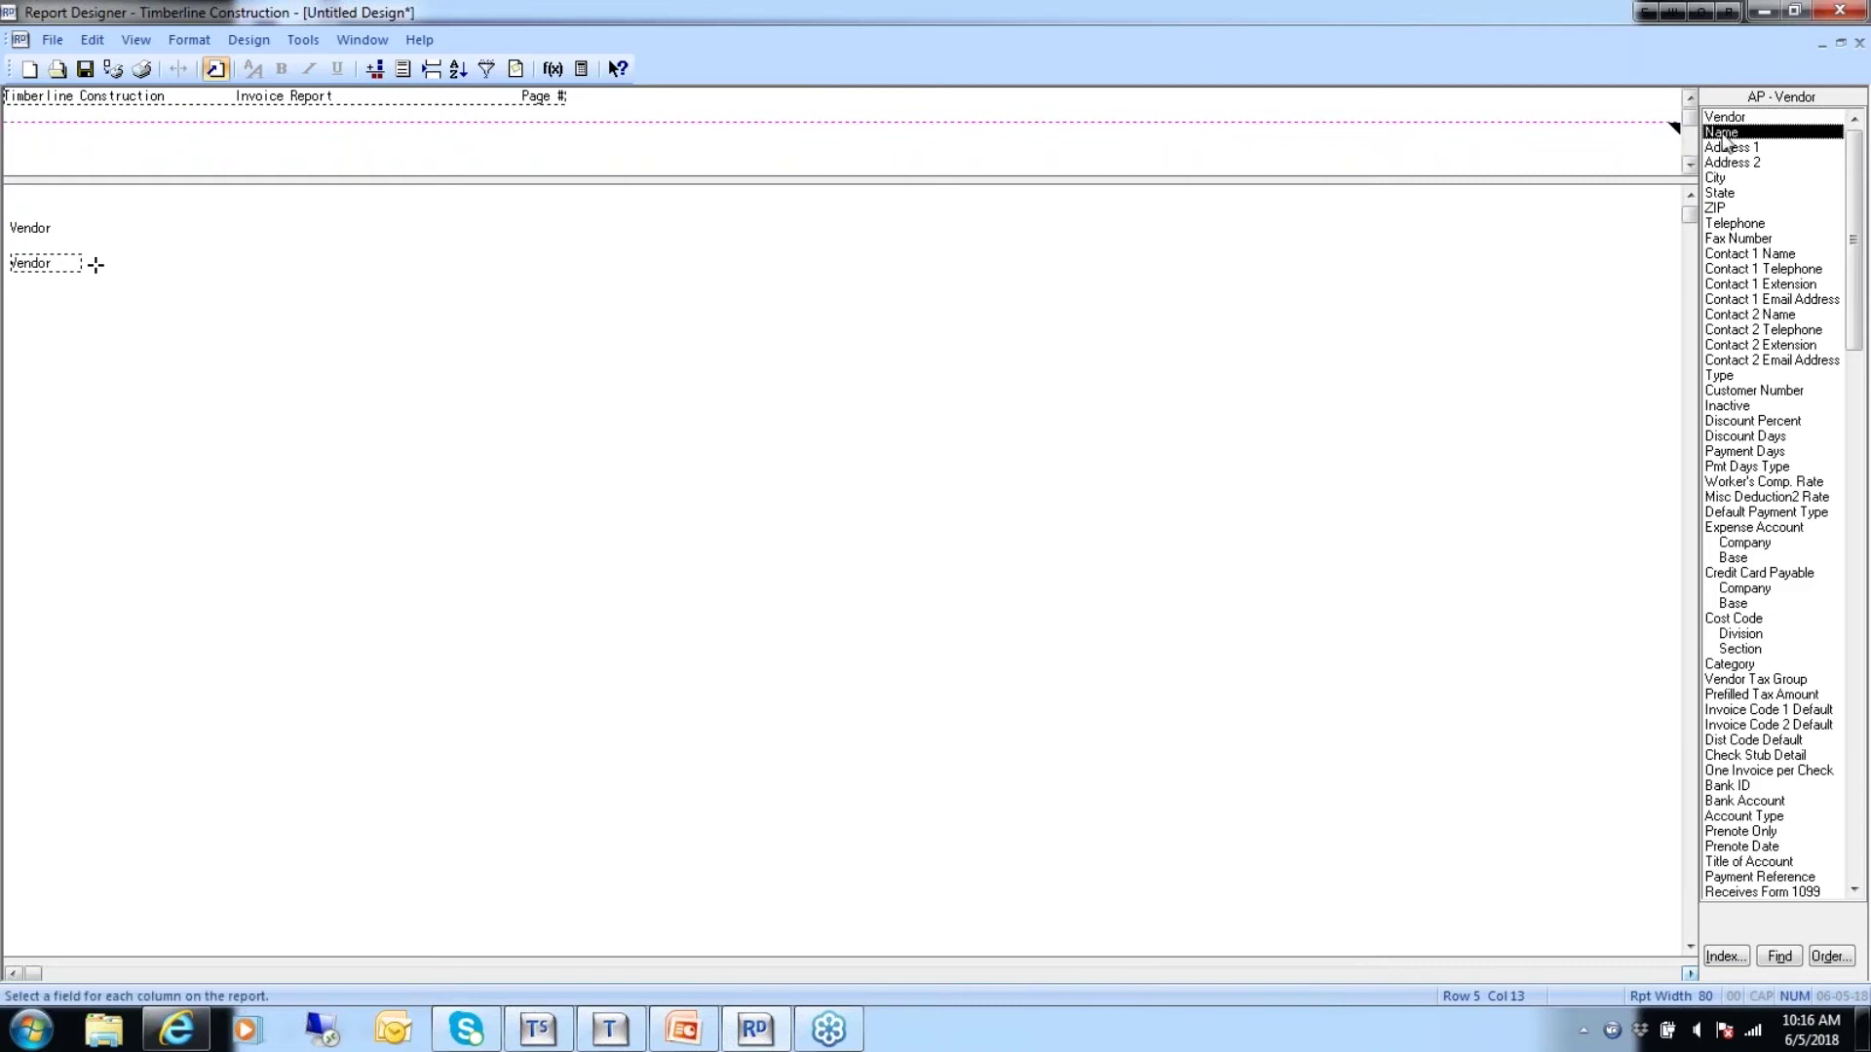
double_click(1725, 136)
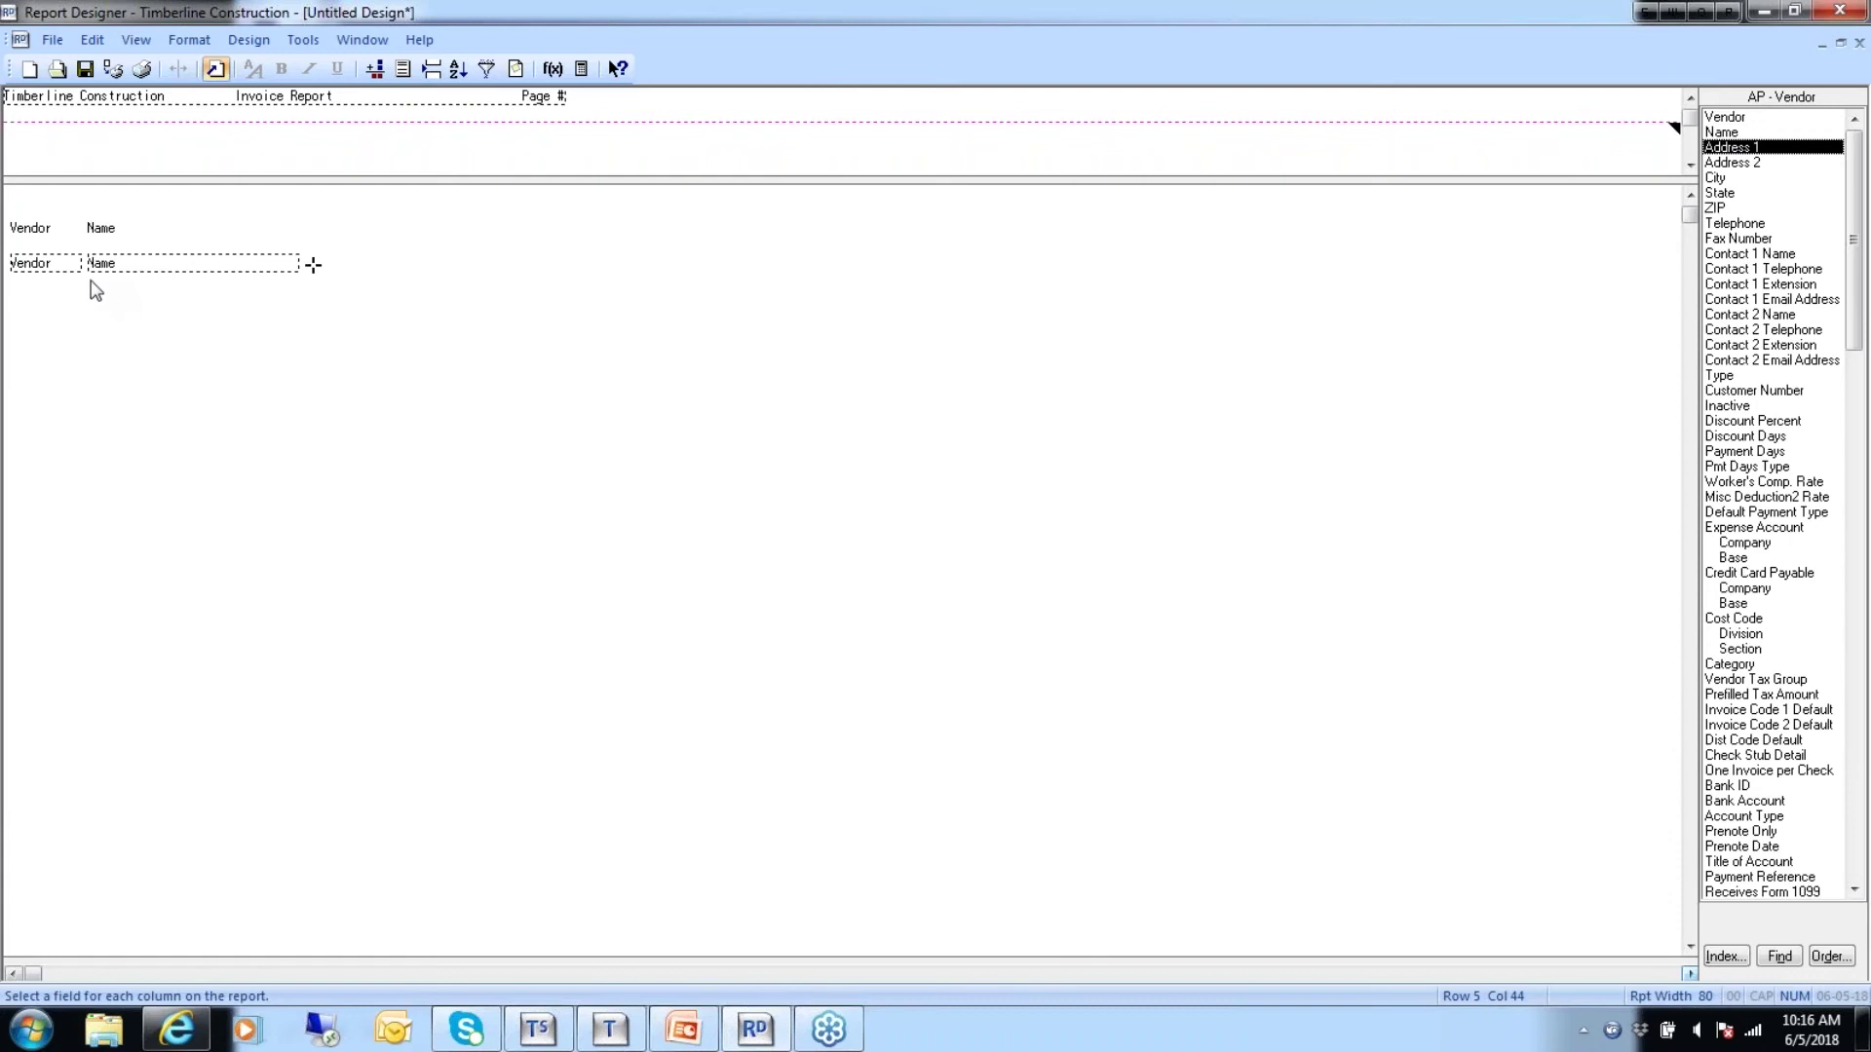
Insert the Address 1 field at row 6, column 2 of the report body, removing its column heading.
click(19, 296)
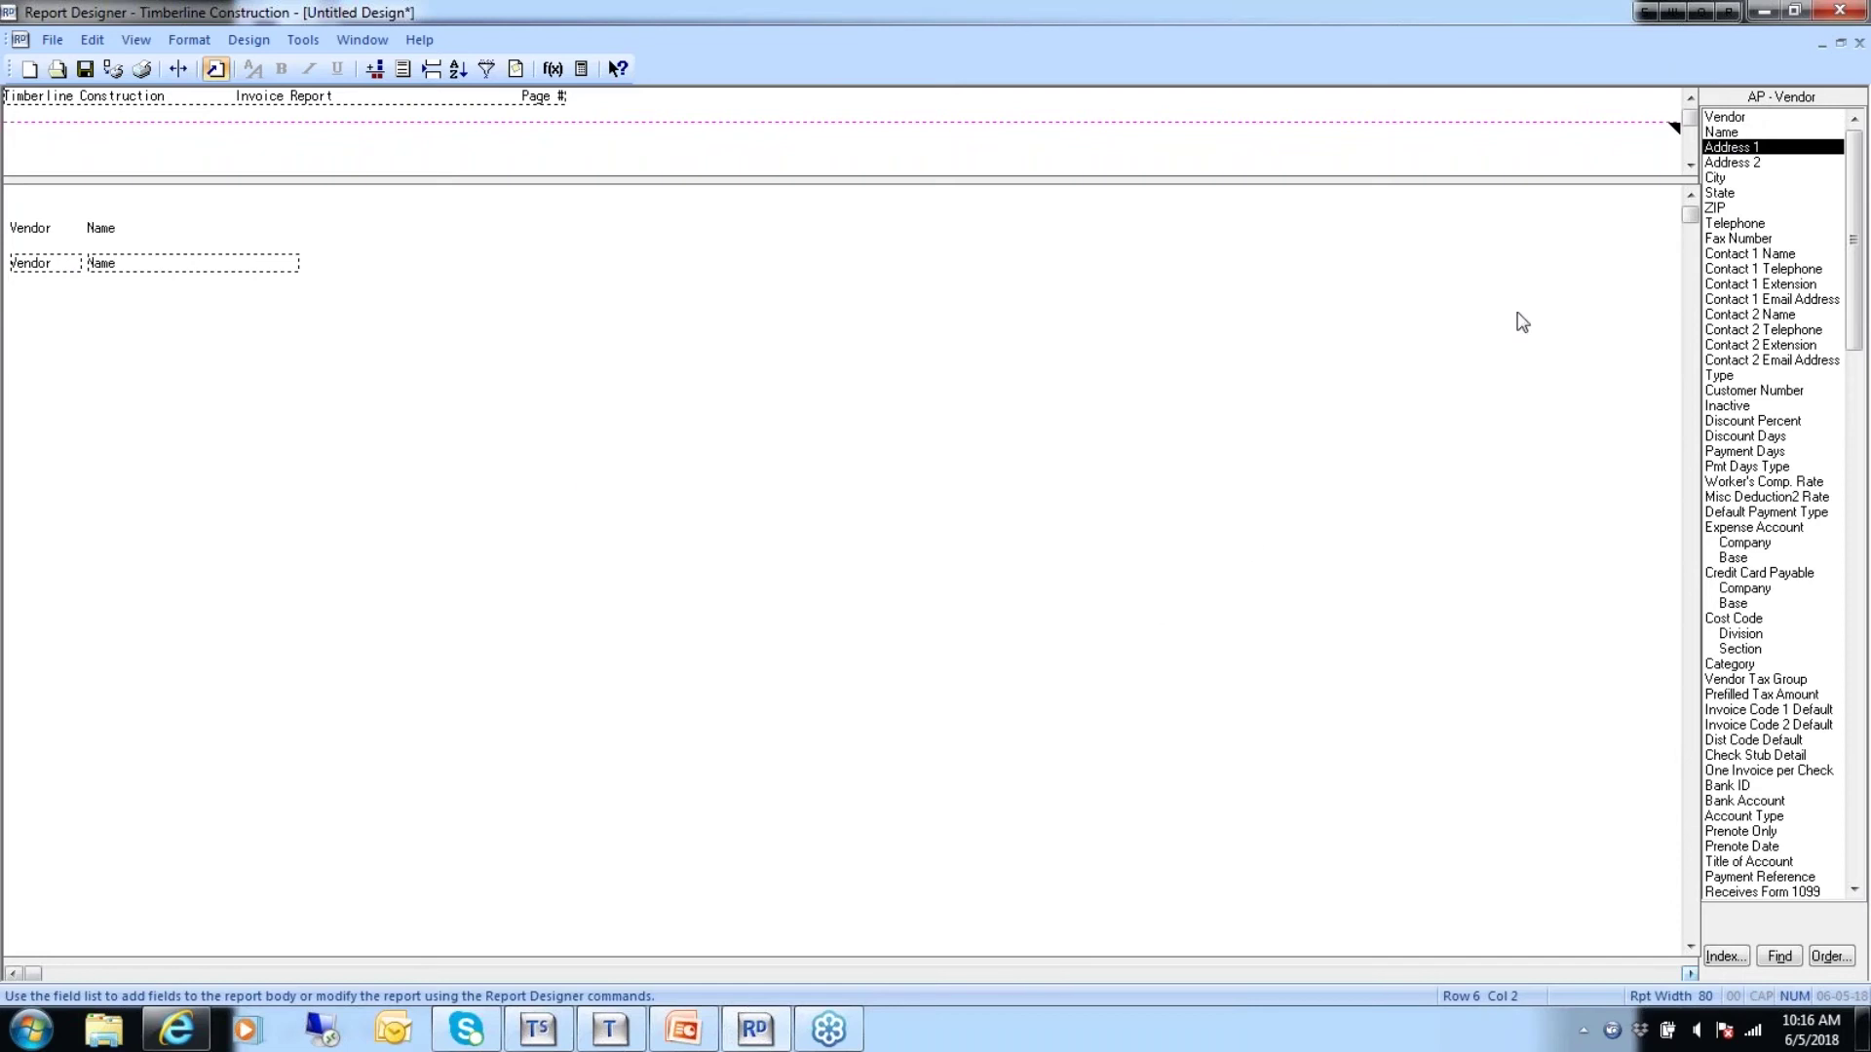
double_click(1738, 148)
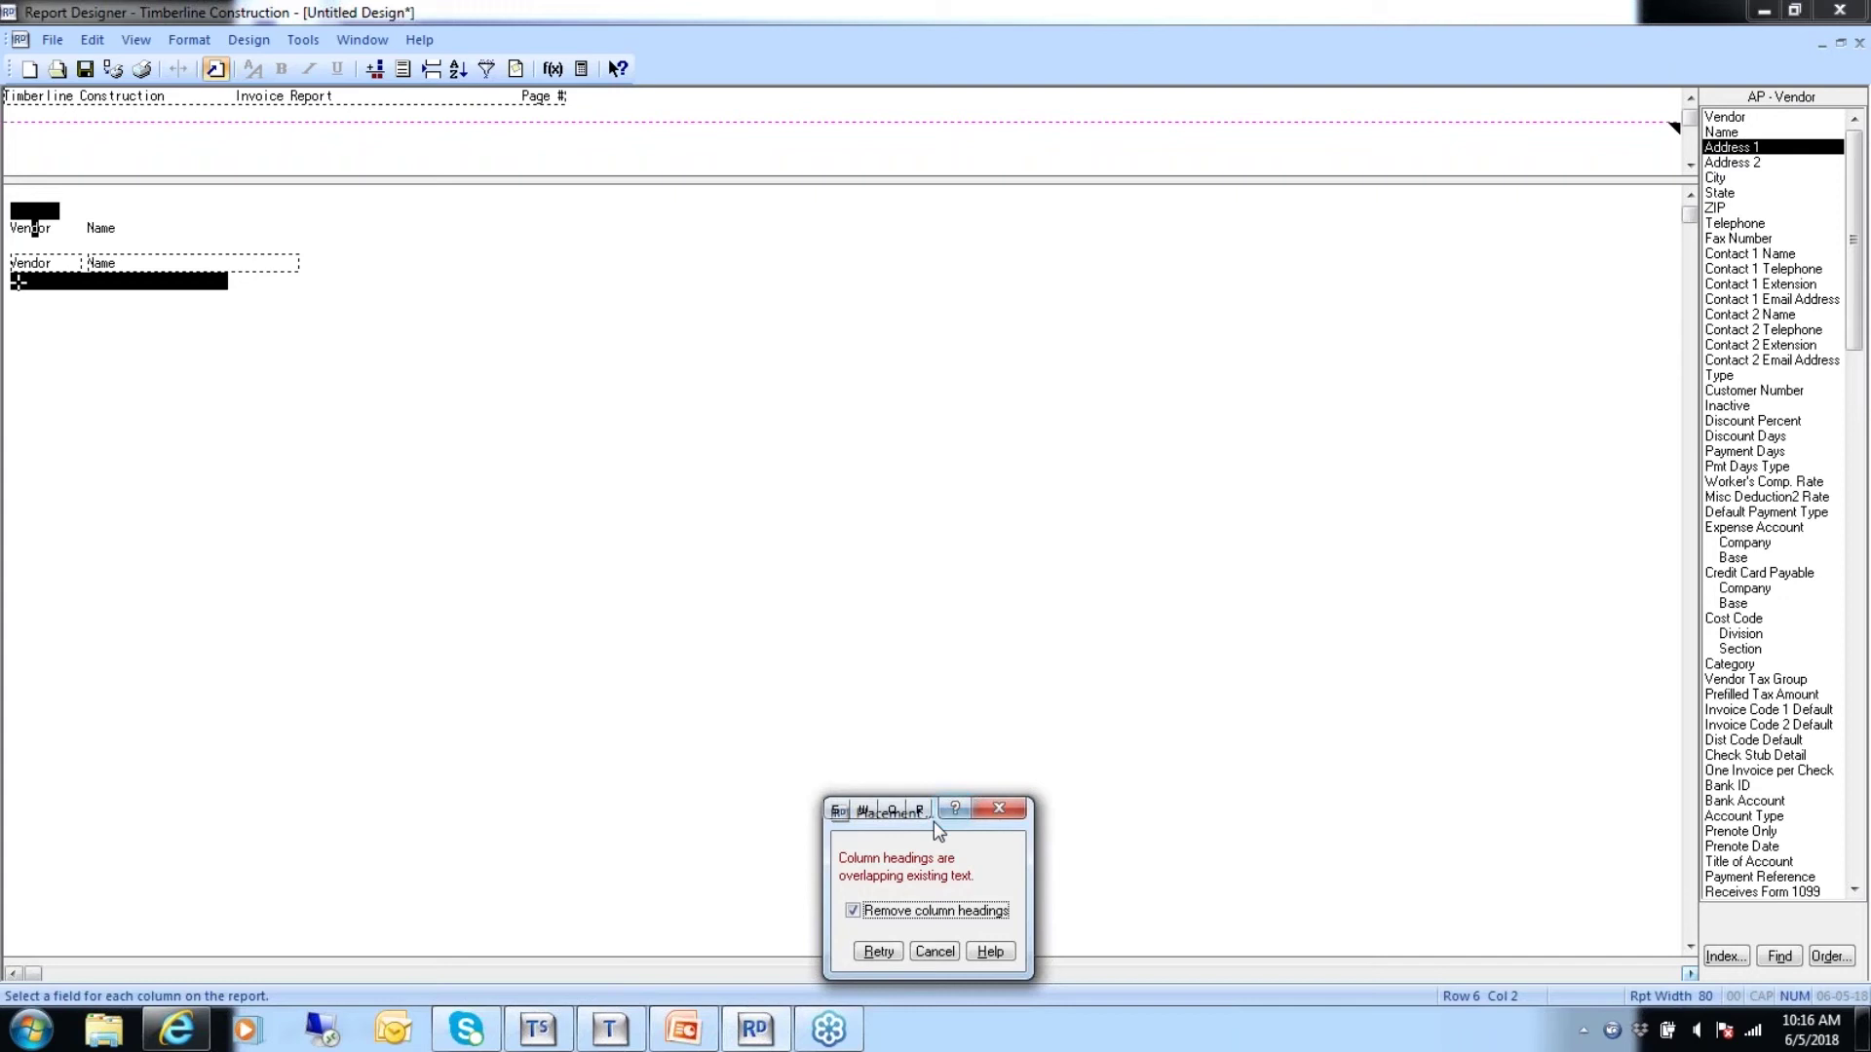
drag(933, 822, 722, 368)
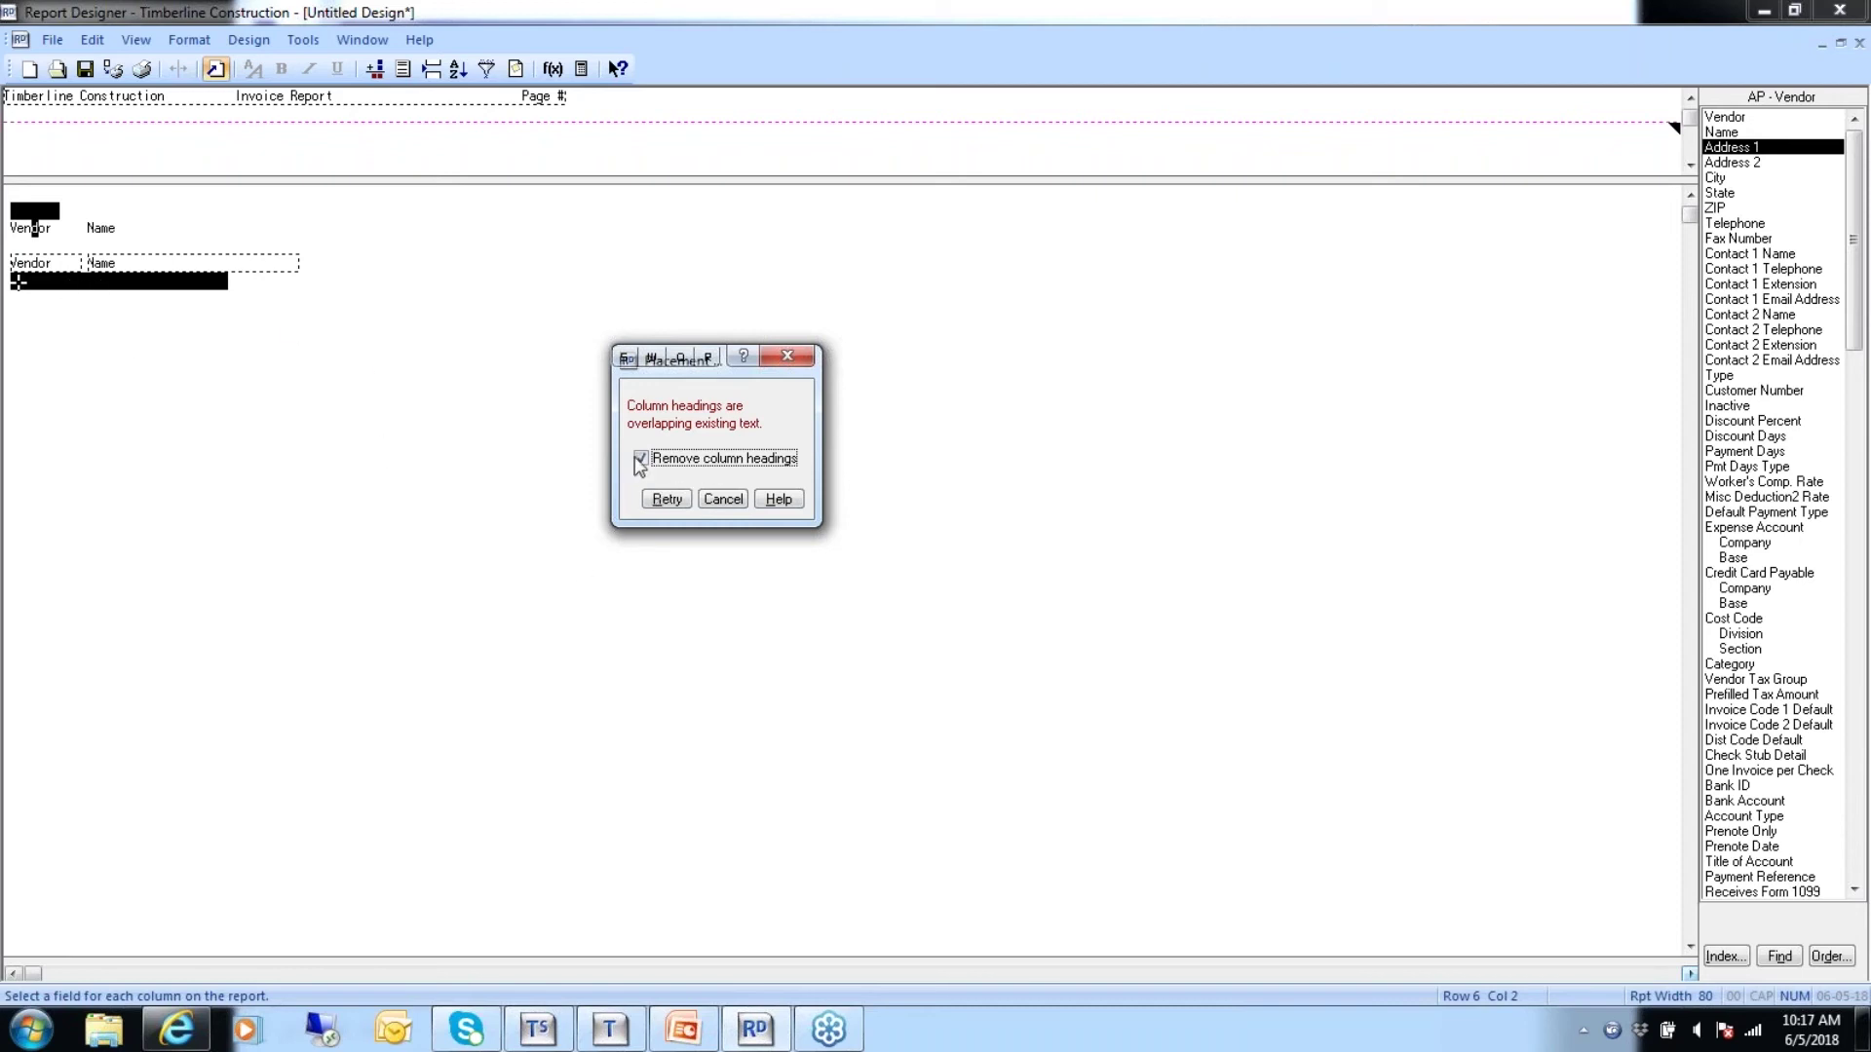
click(662, 499)
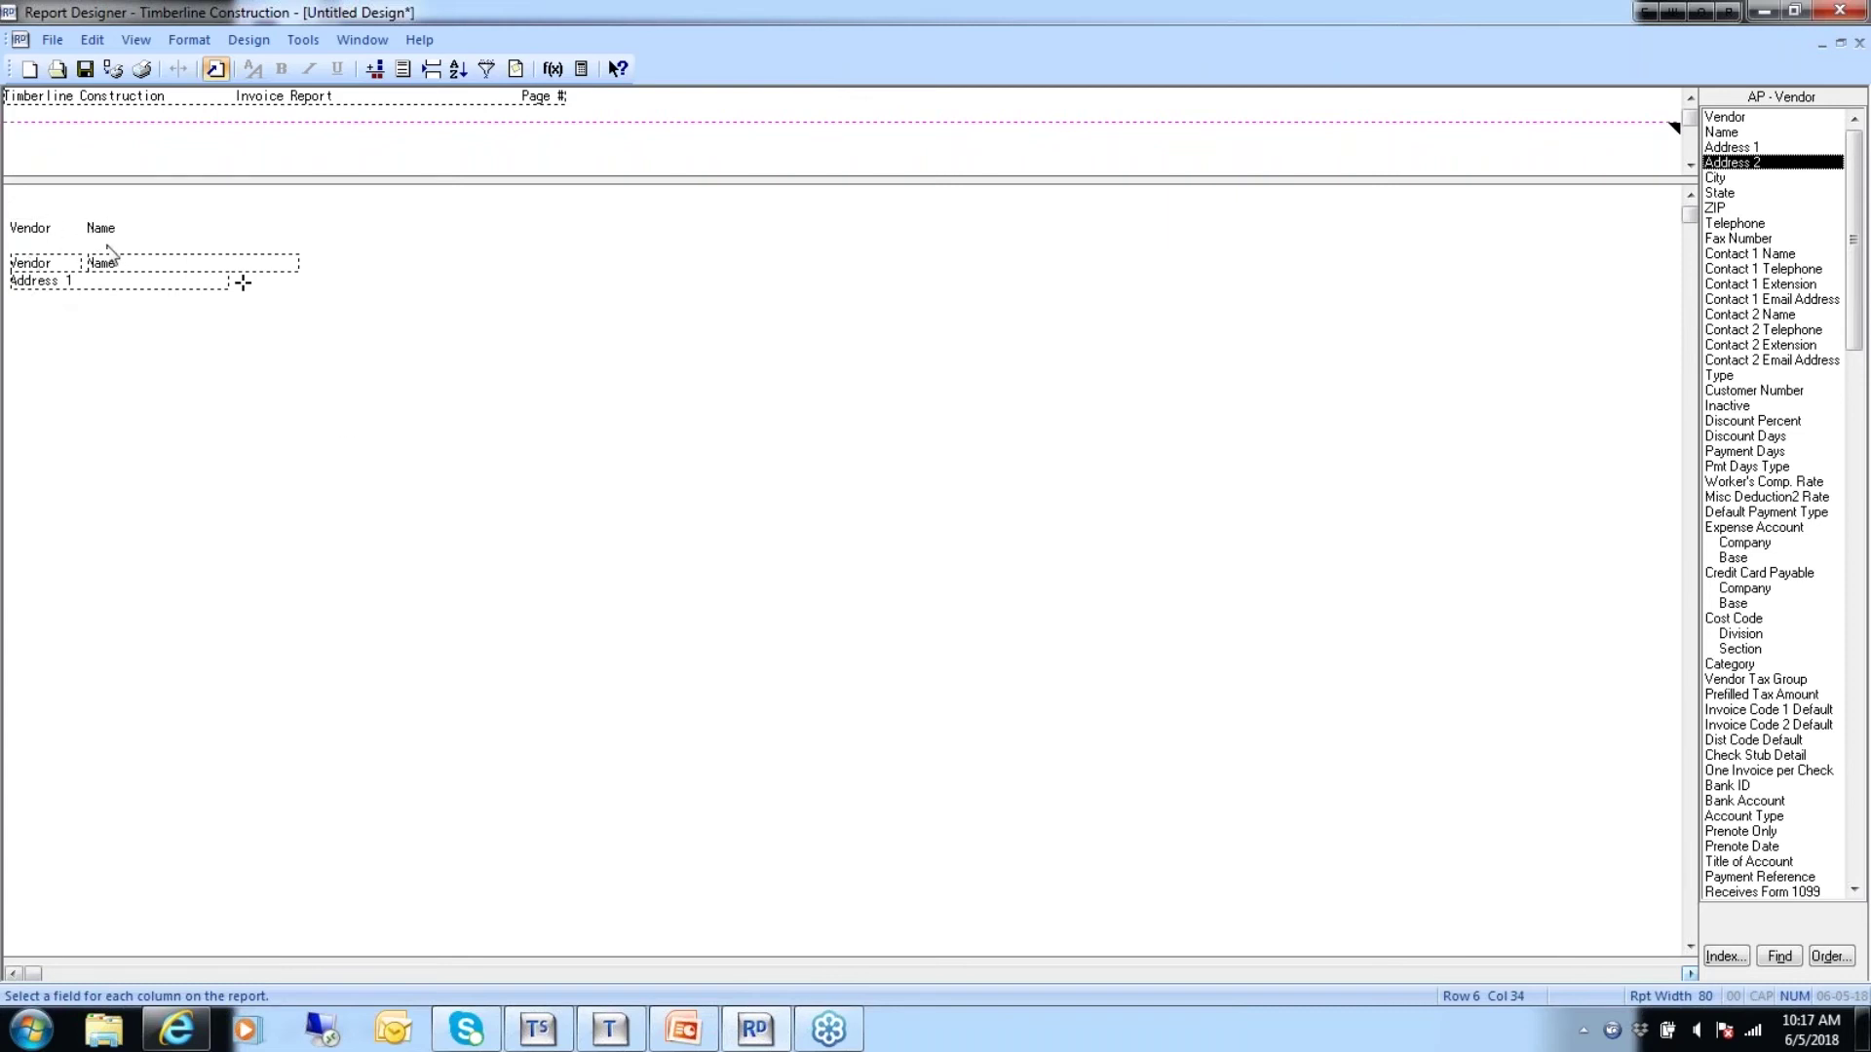
Insert the City field at row 7, column 2 without its column heading, and add the State and ZIP fields beside it.
click(15, 304)
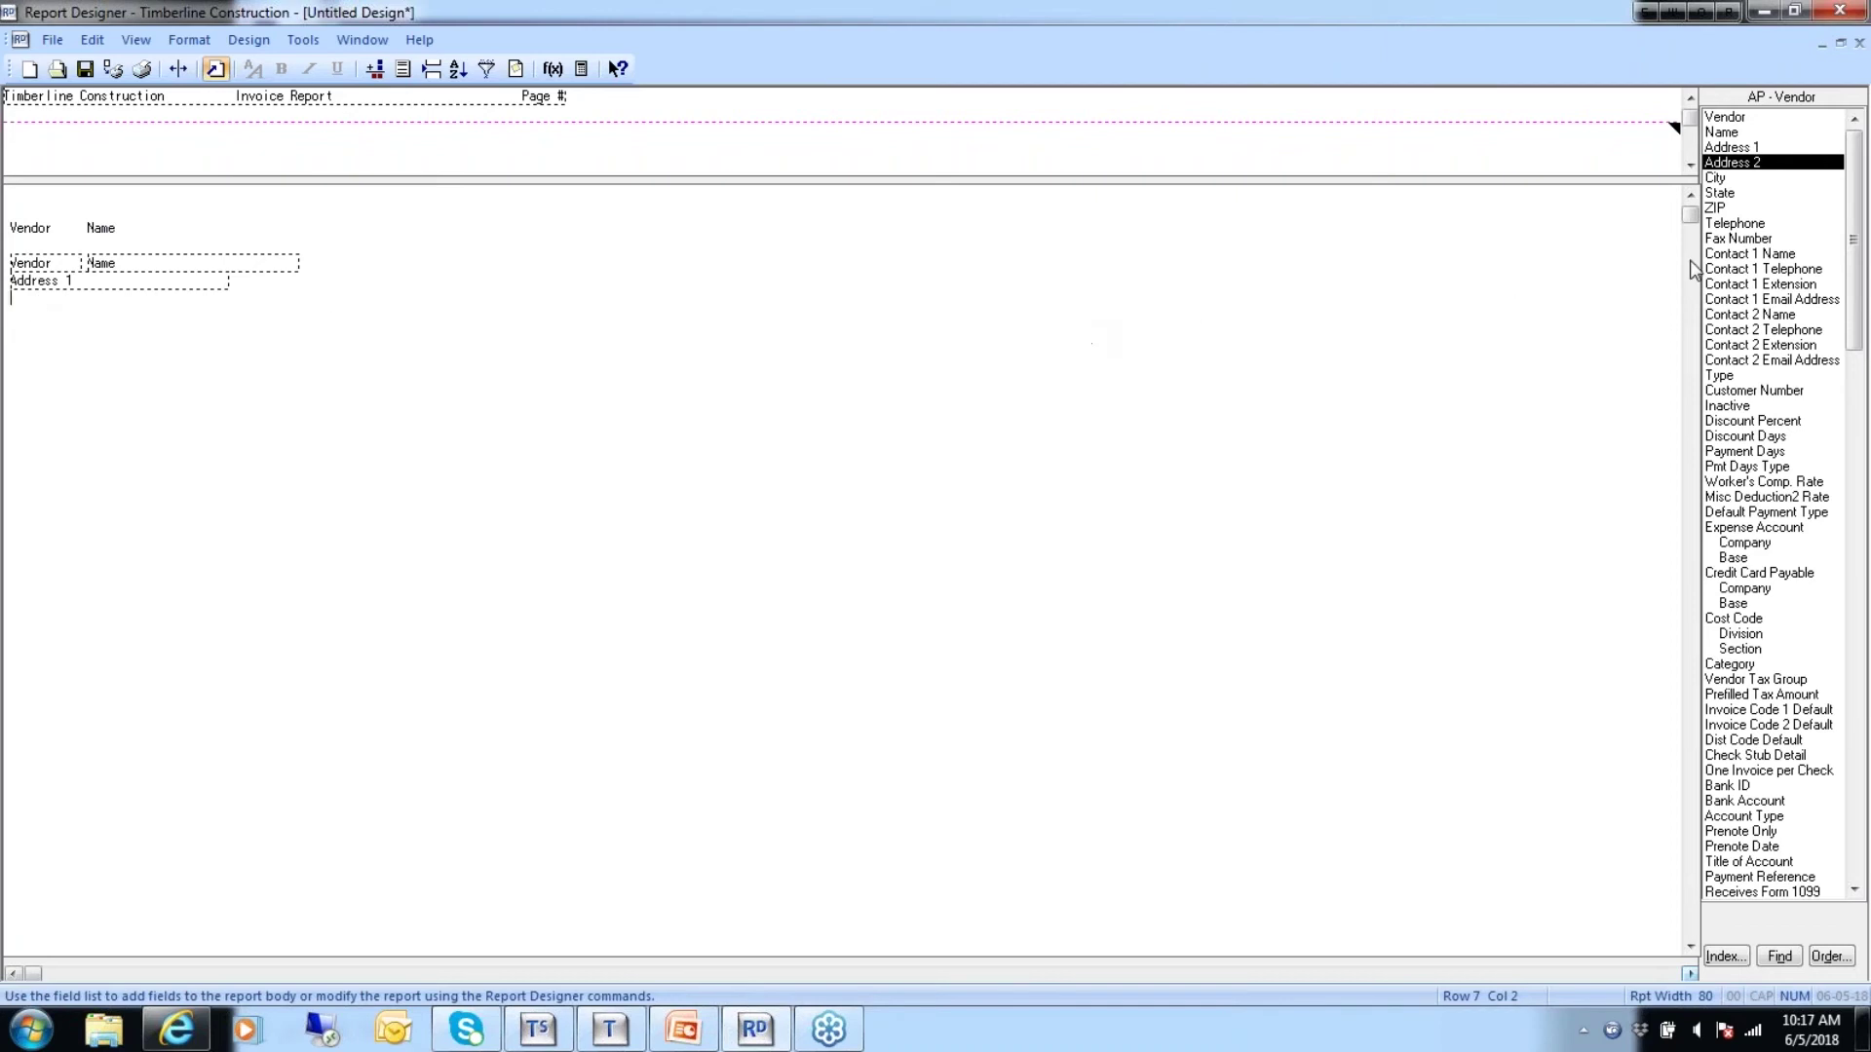
double_click(1717, 179)
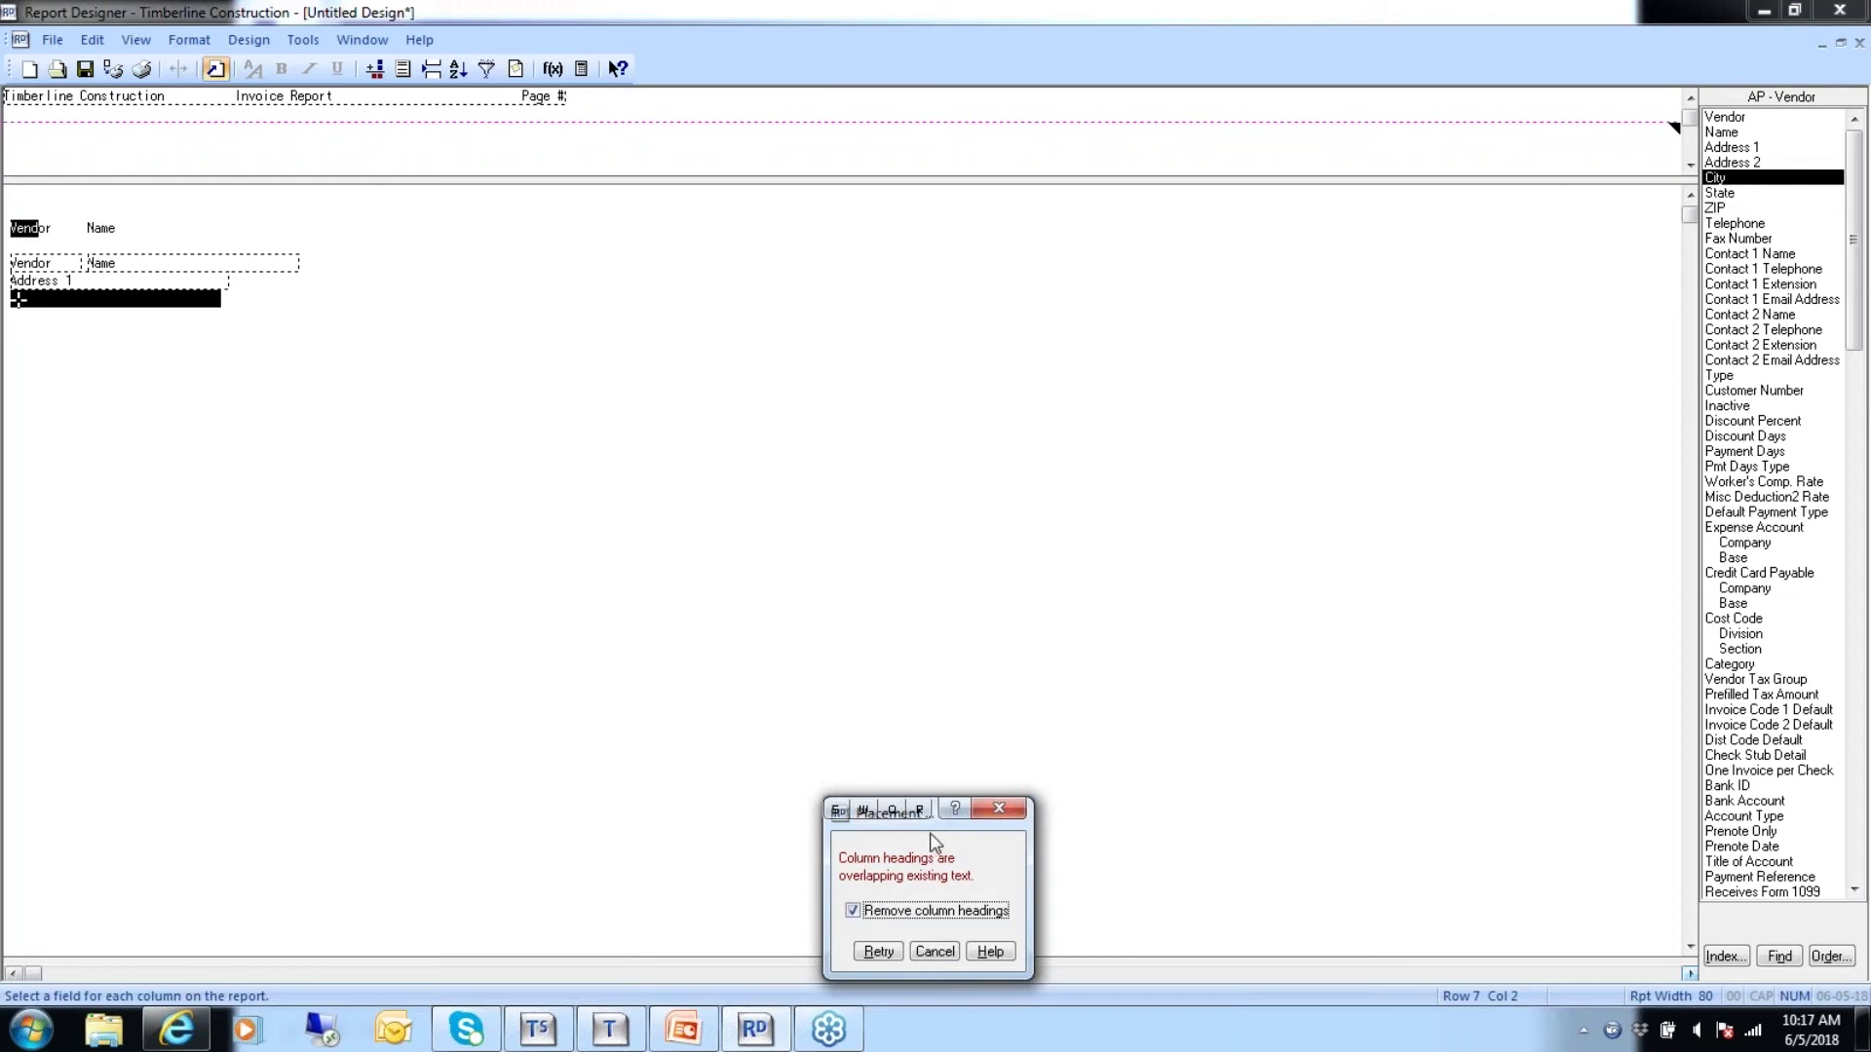
drag(931, 822, 735, 309)
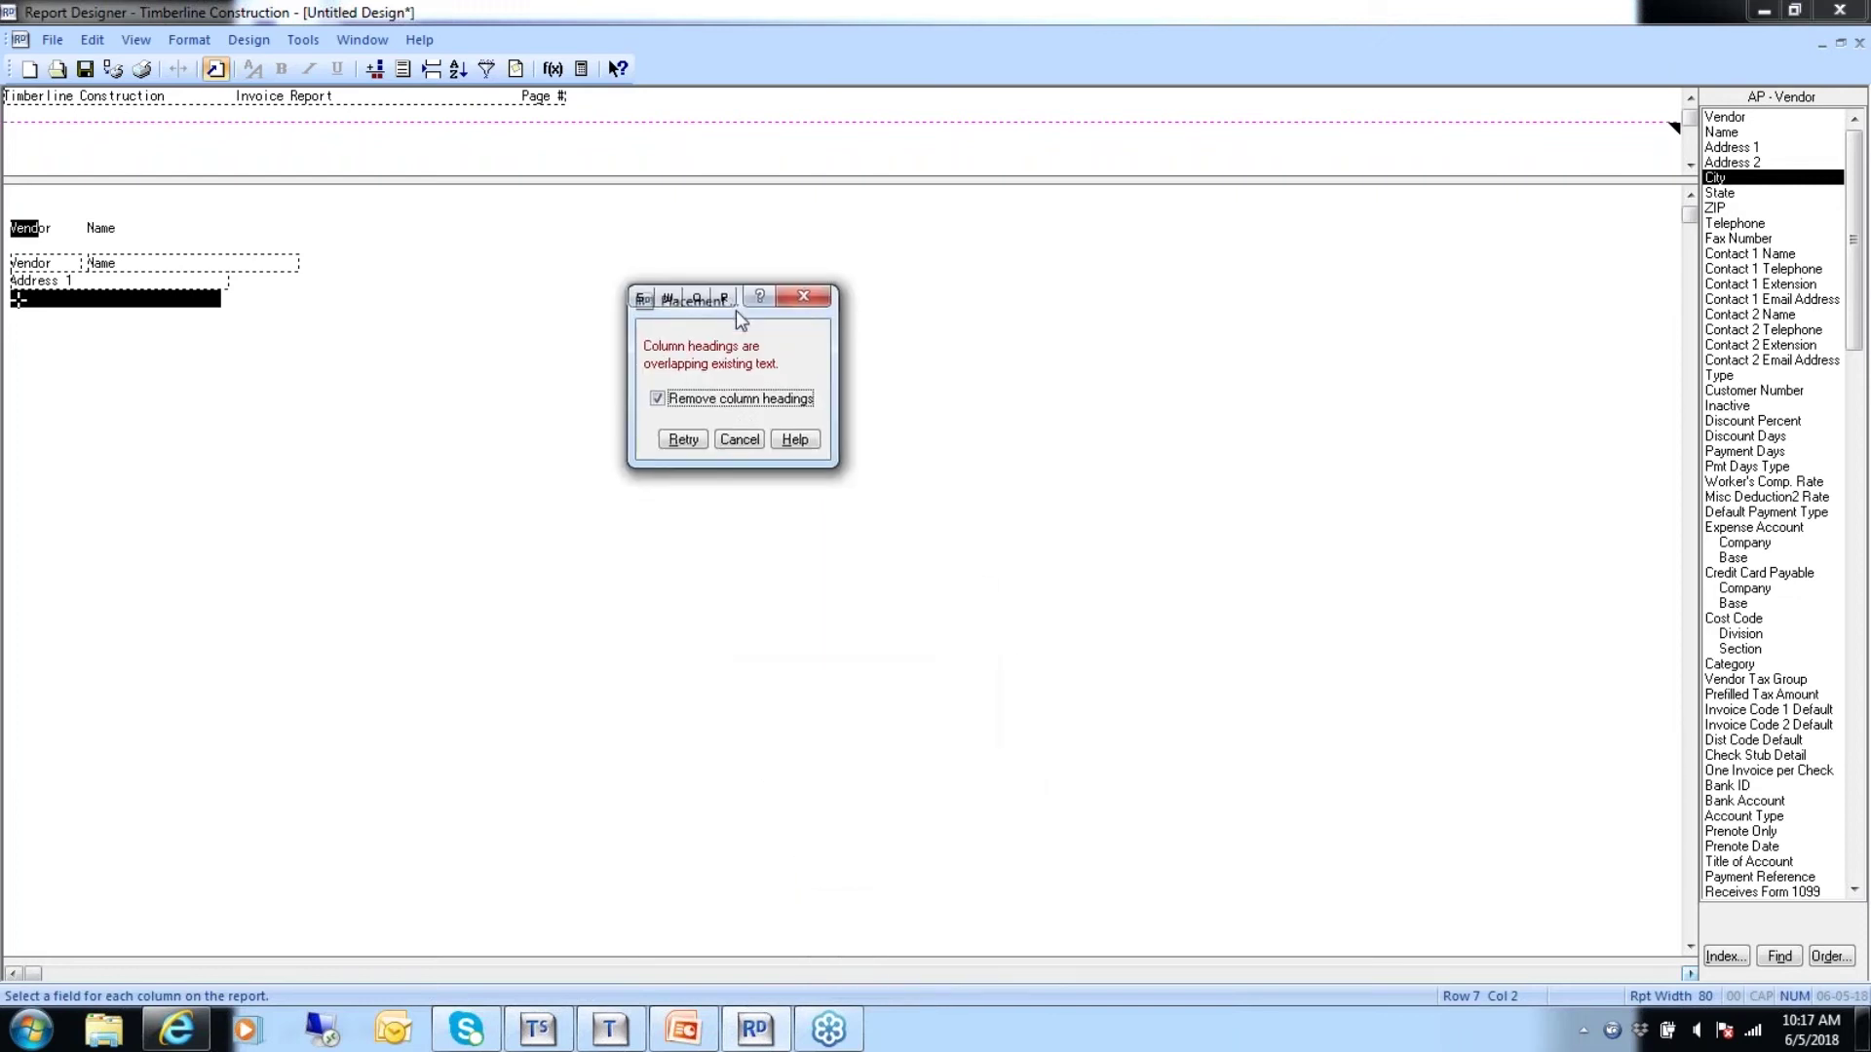
click(682, 439)
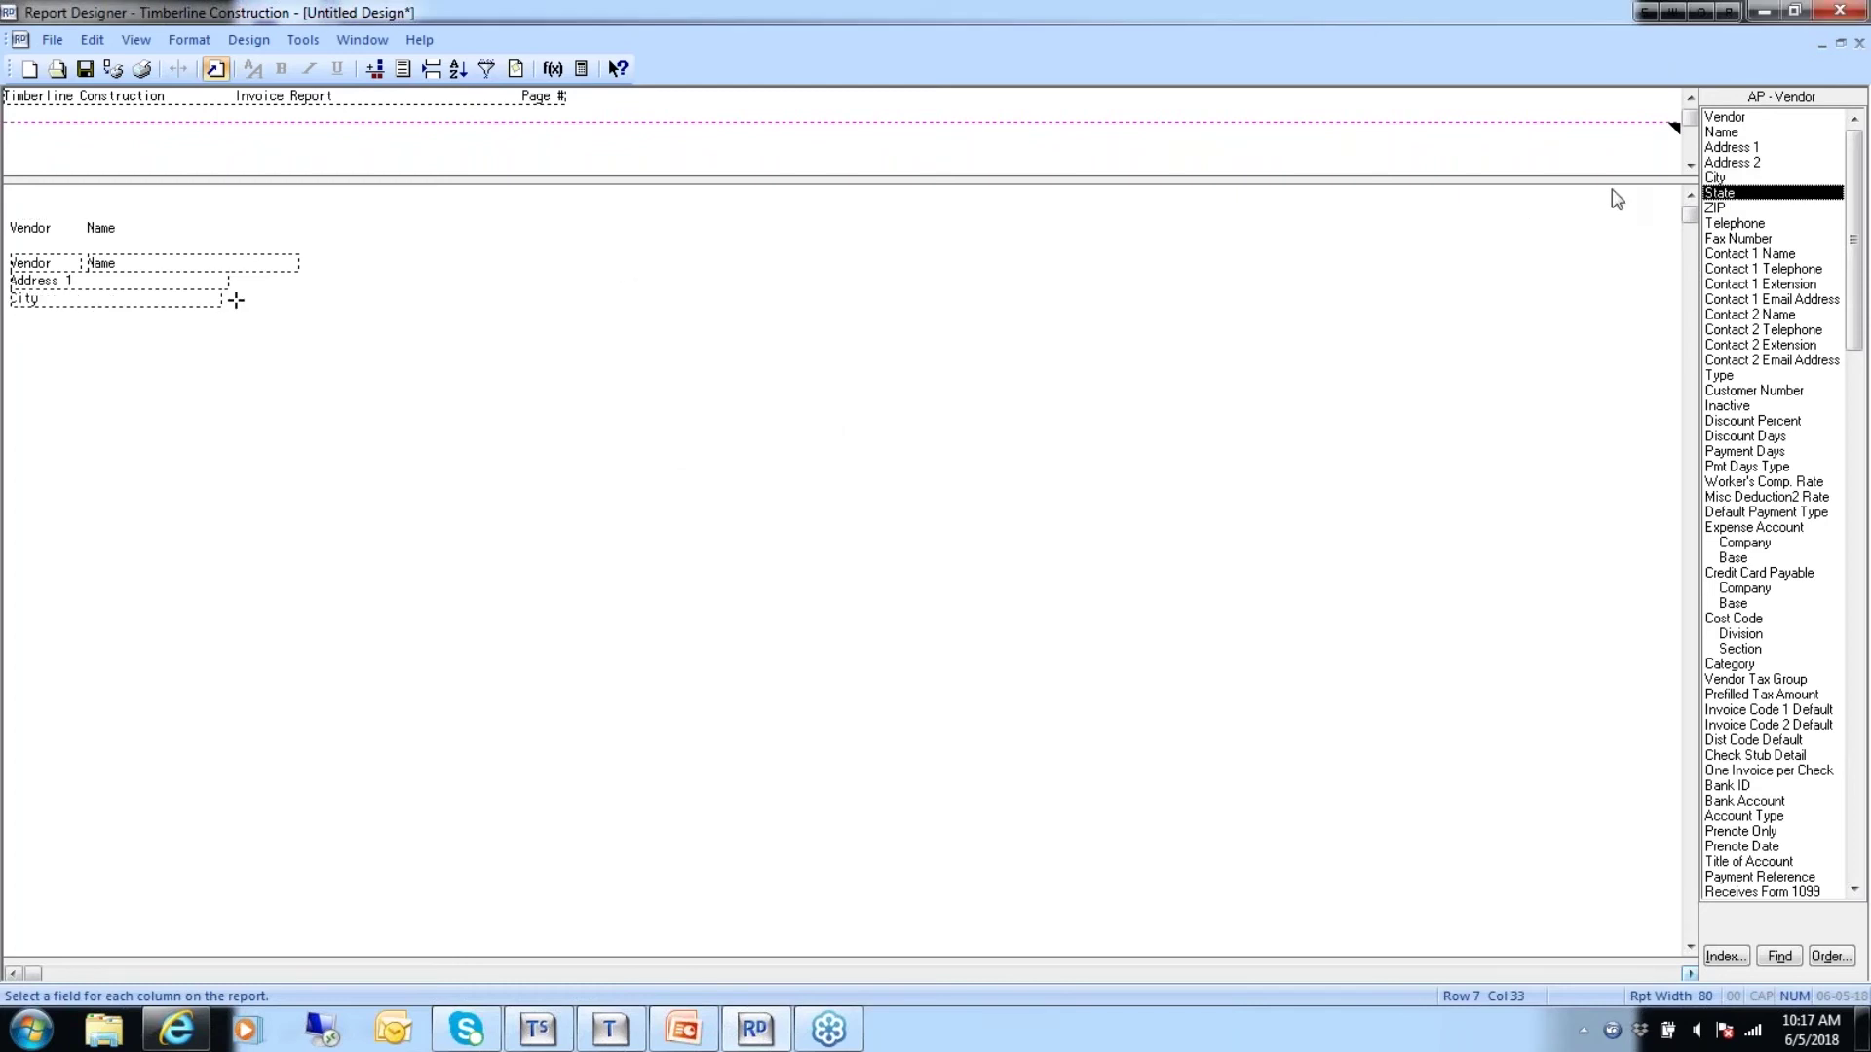
double_click(1716, 195)
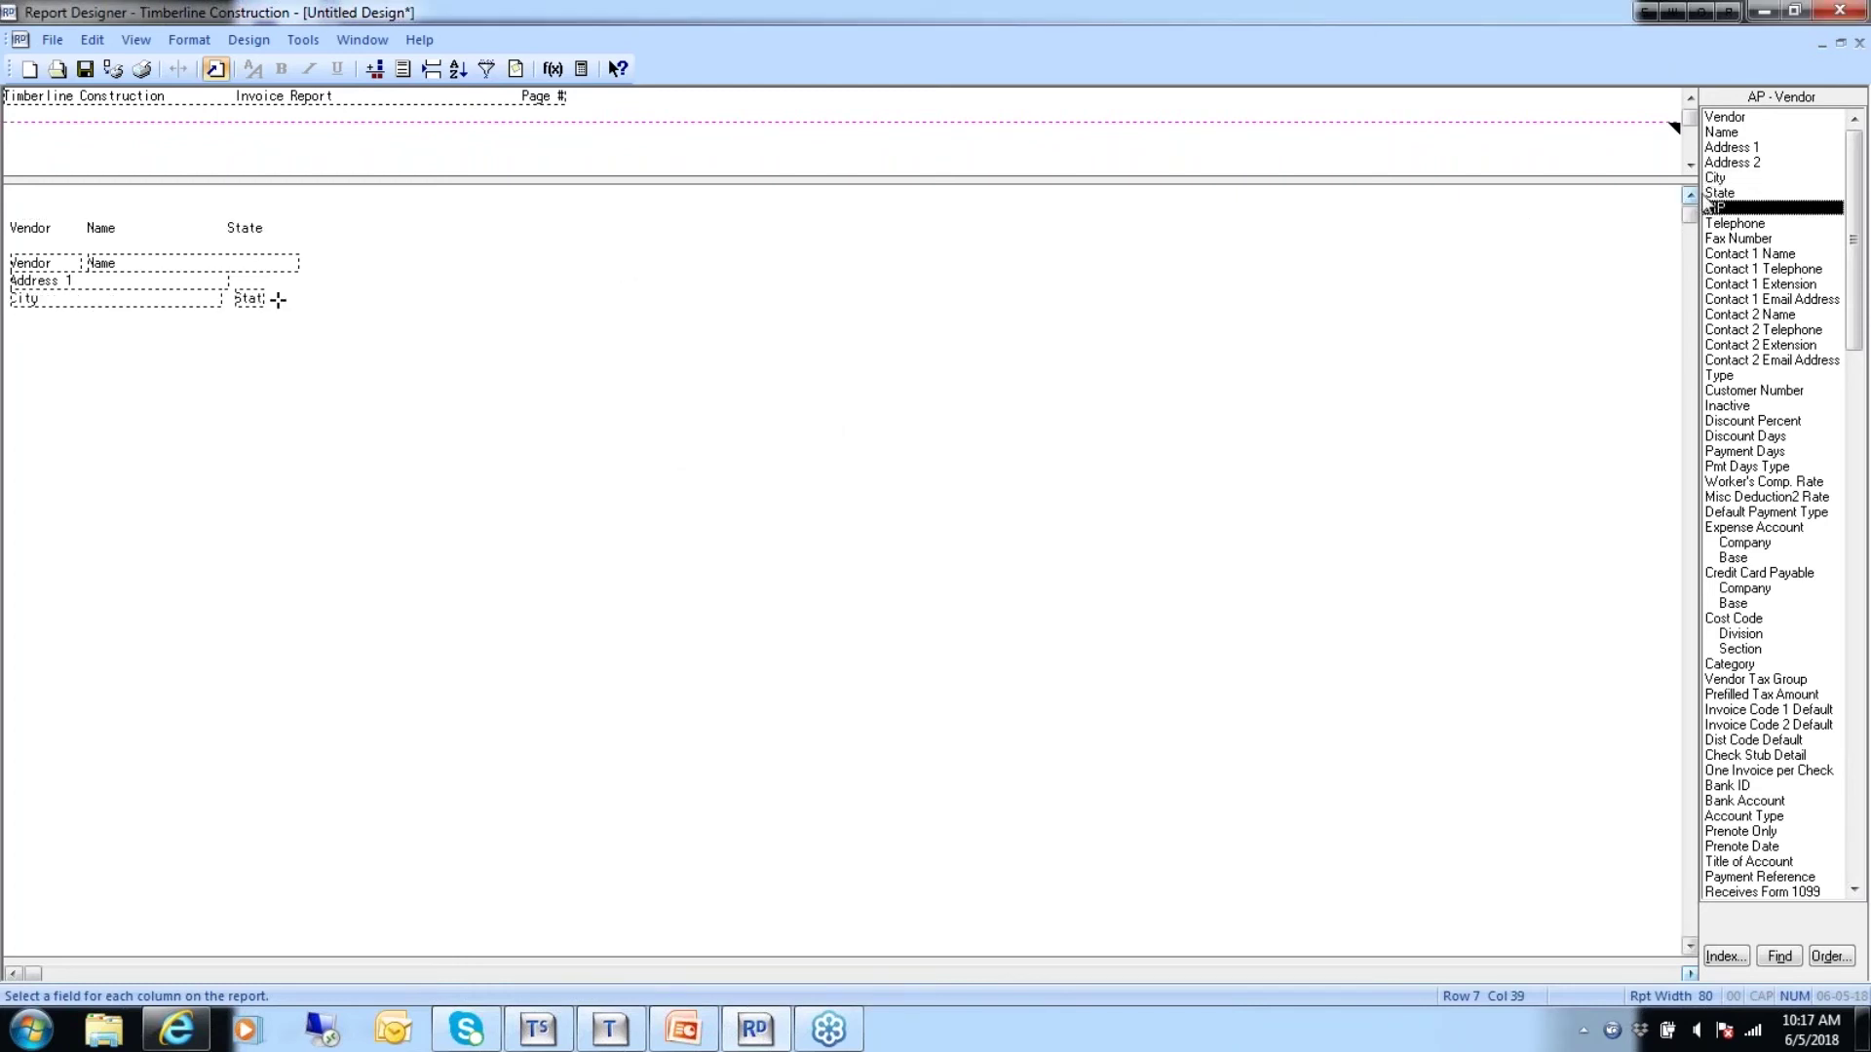
double_click(1716, 211)
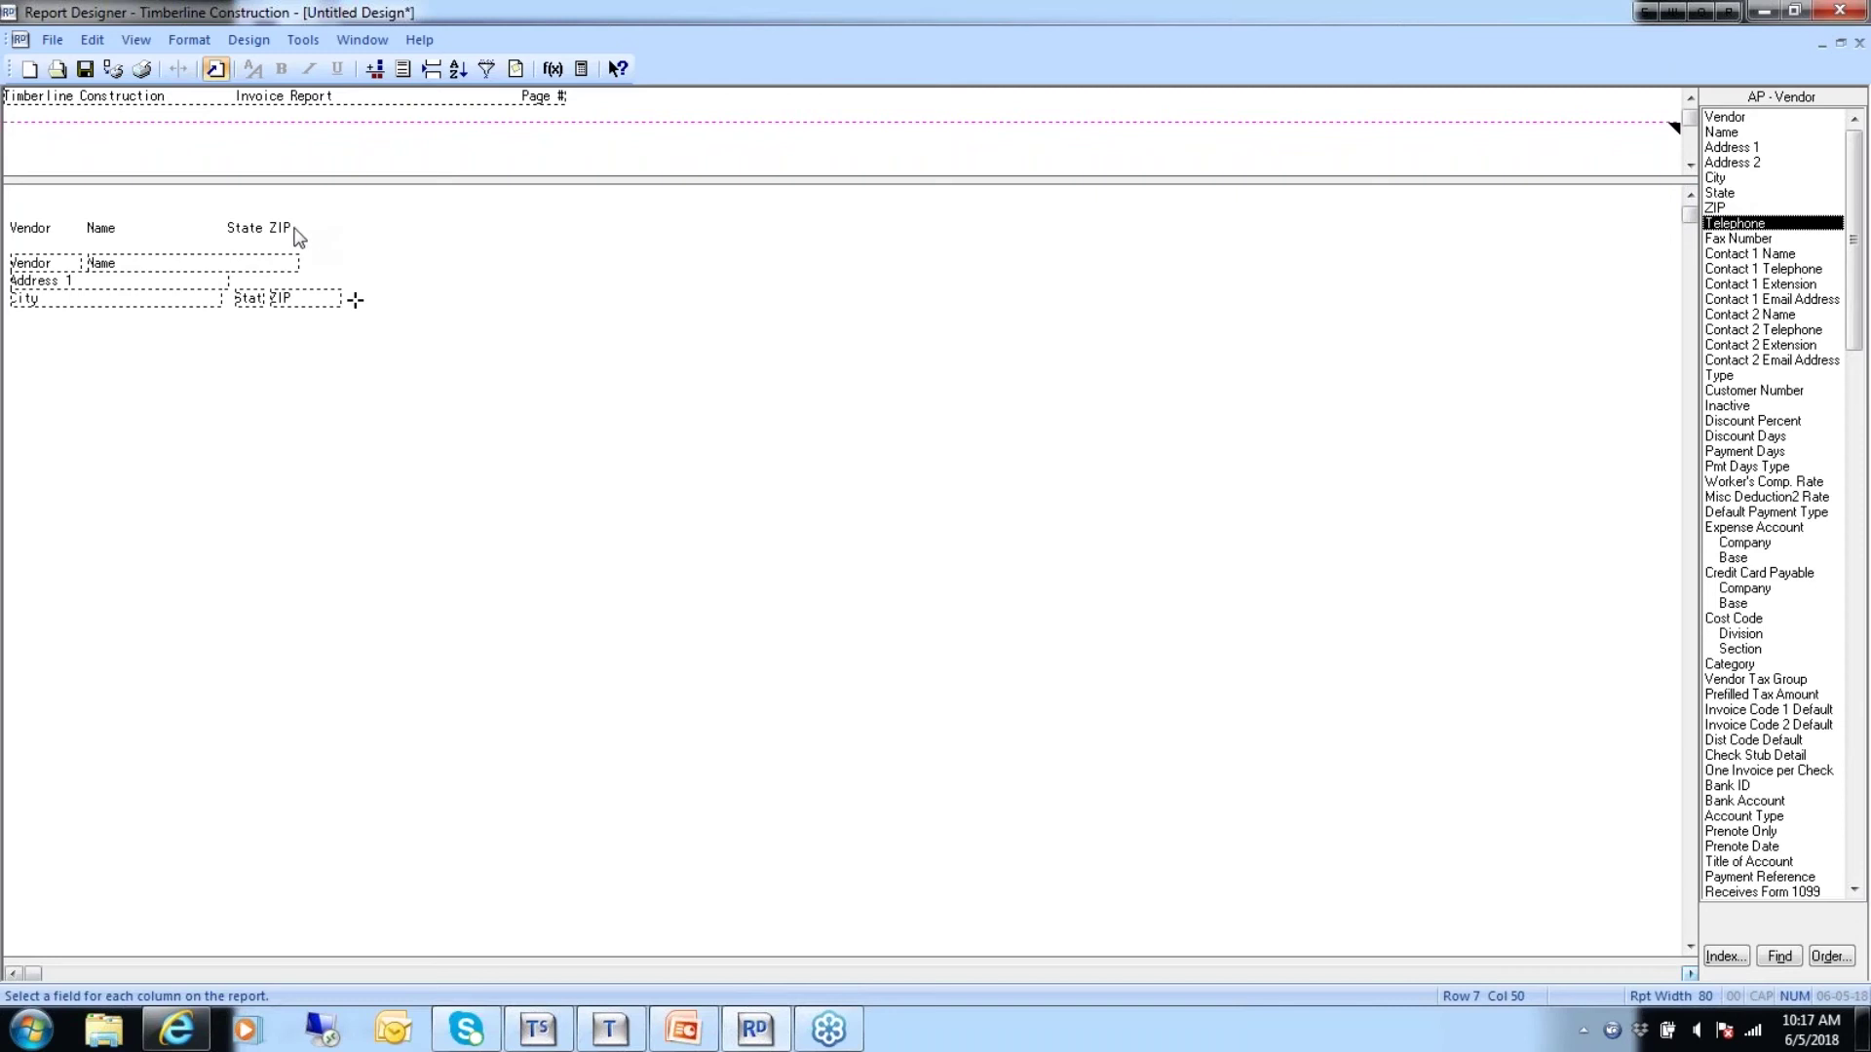
Delete the State, ZIP, Vendor and Name column headings above the vendor fields in the report body.
drag(302, 235, 227, 239)
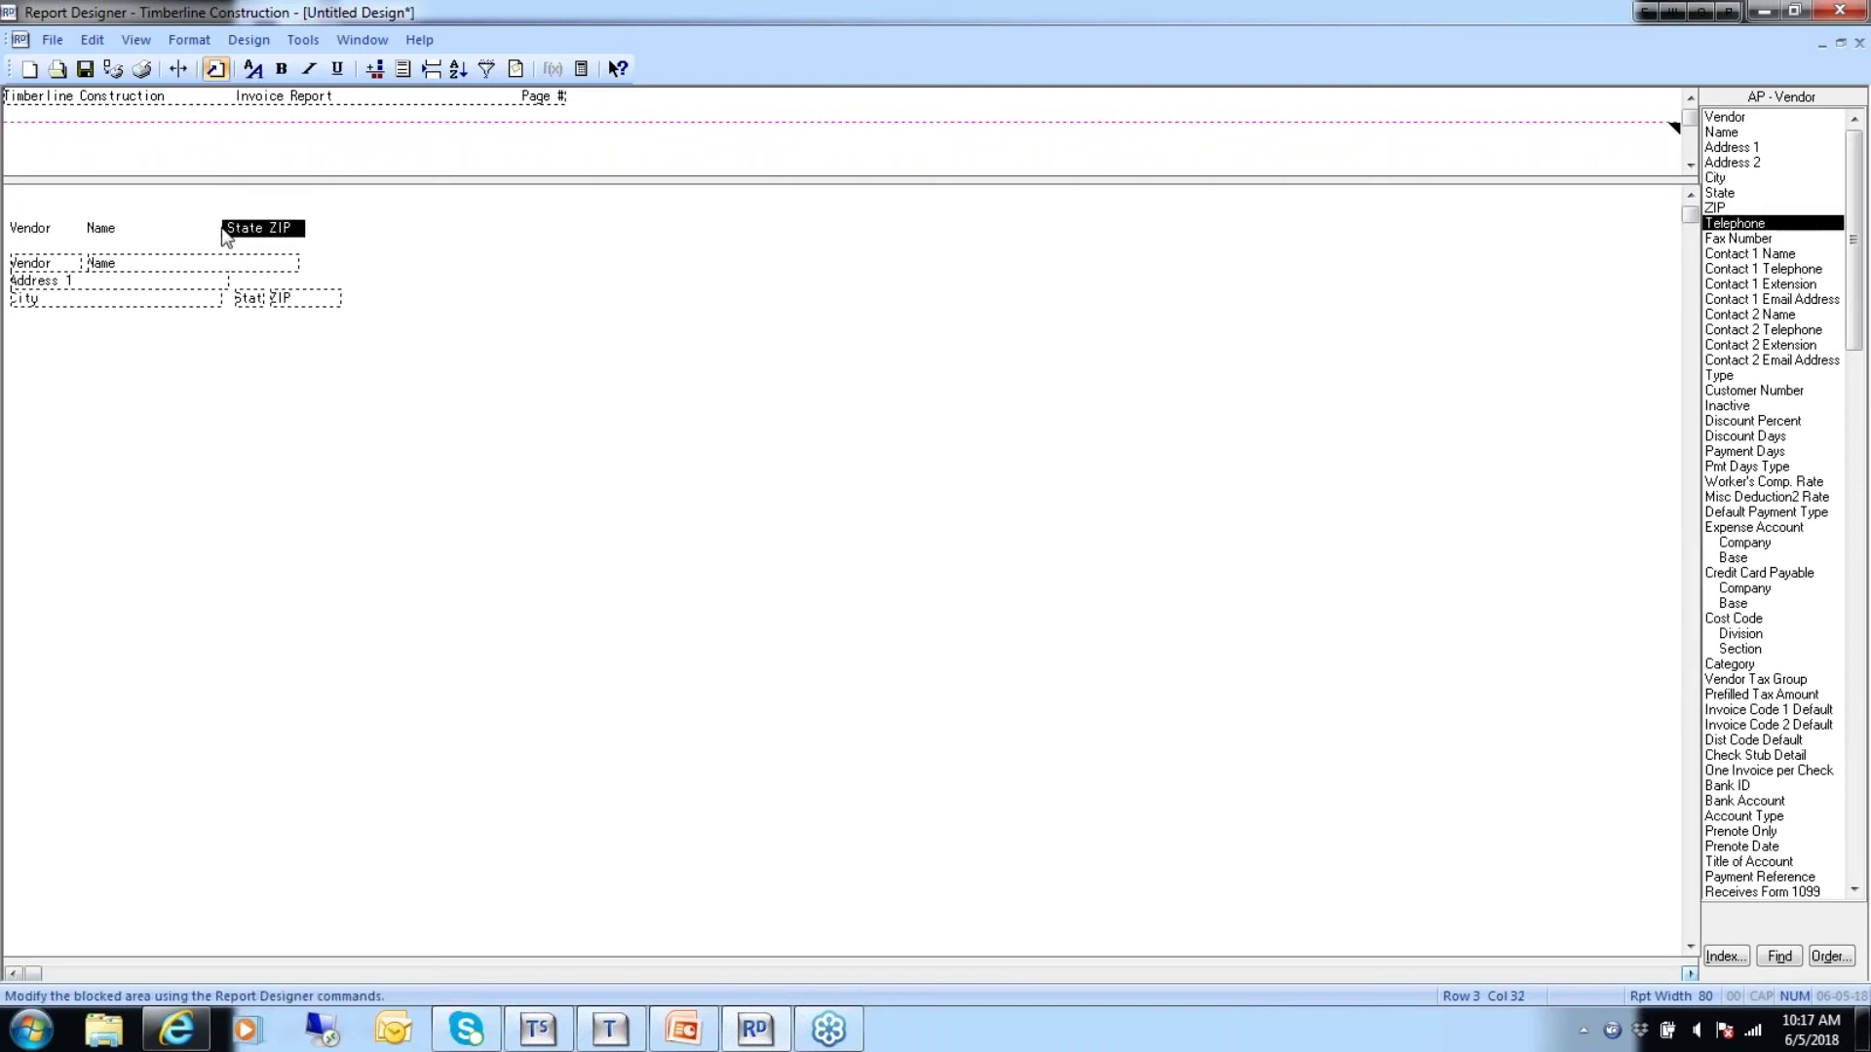
key(Delete)
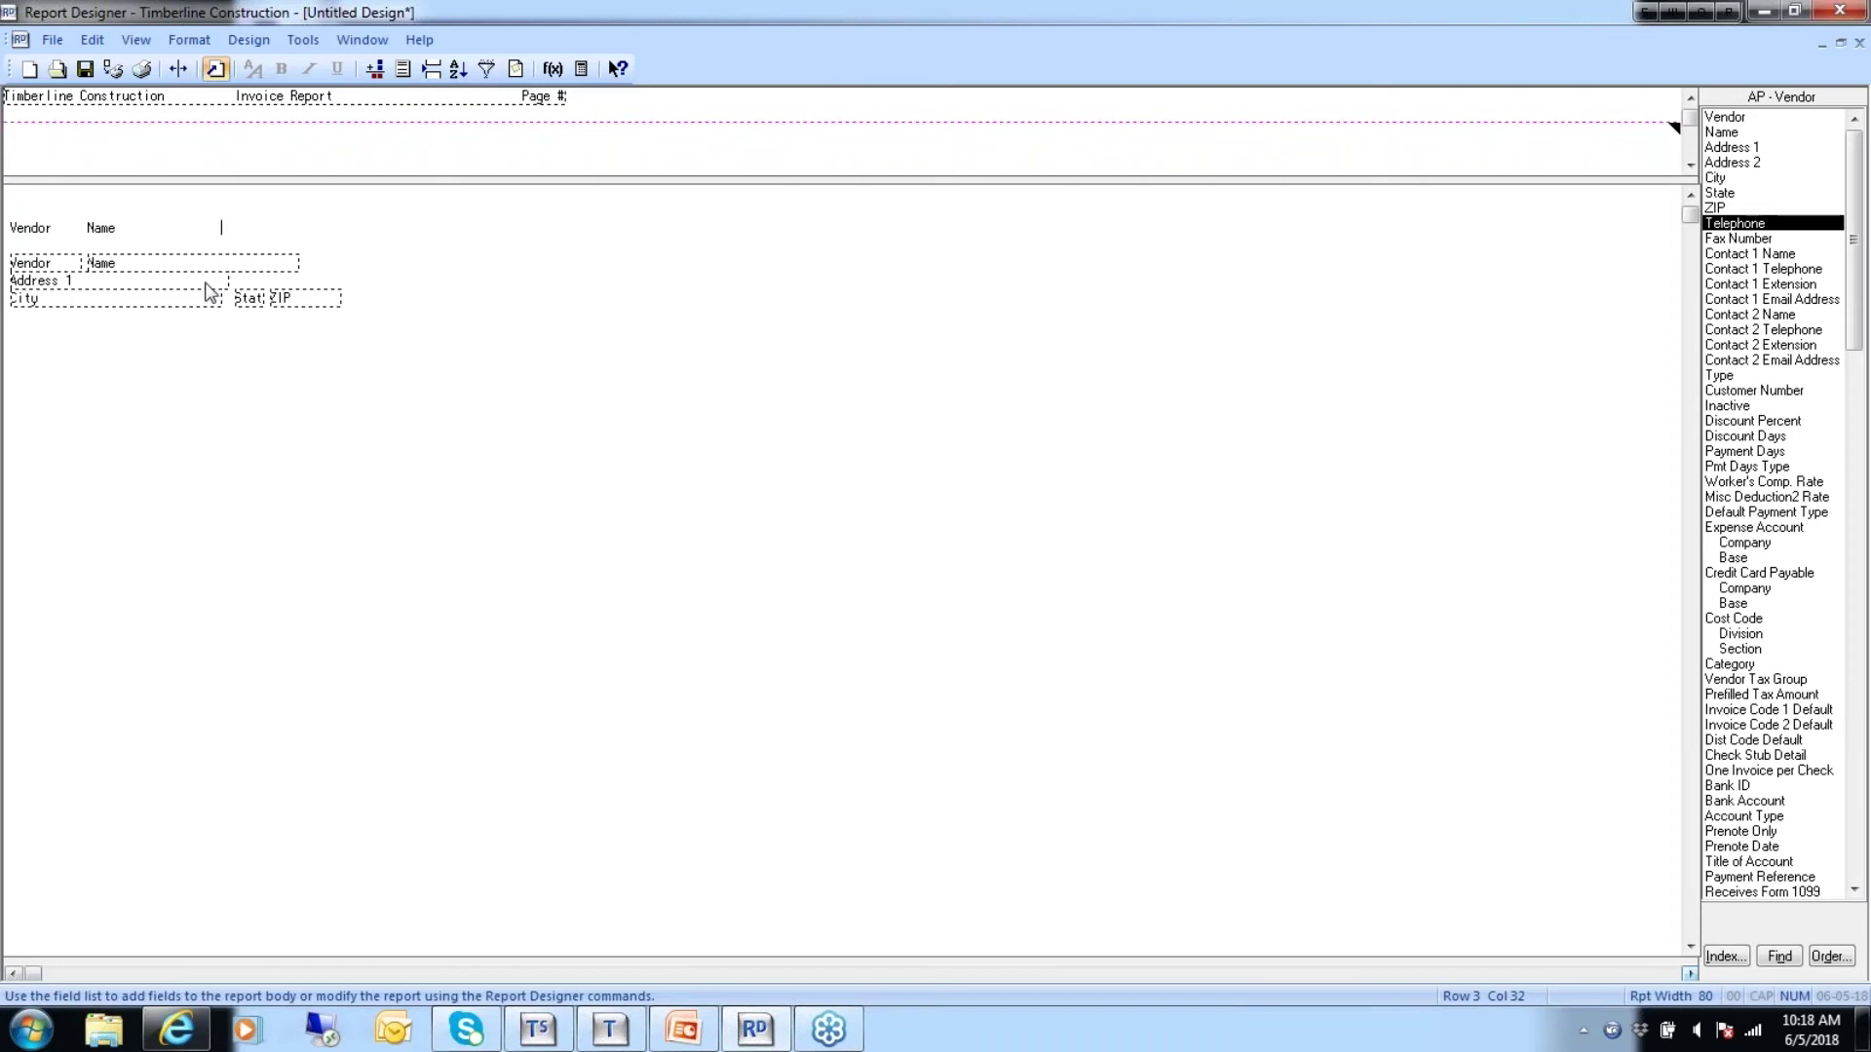
drag(121, 226, 3, 234)
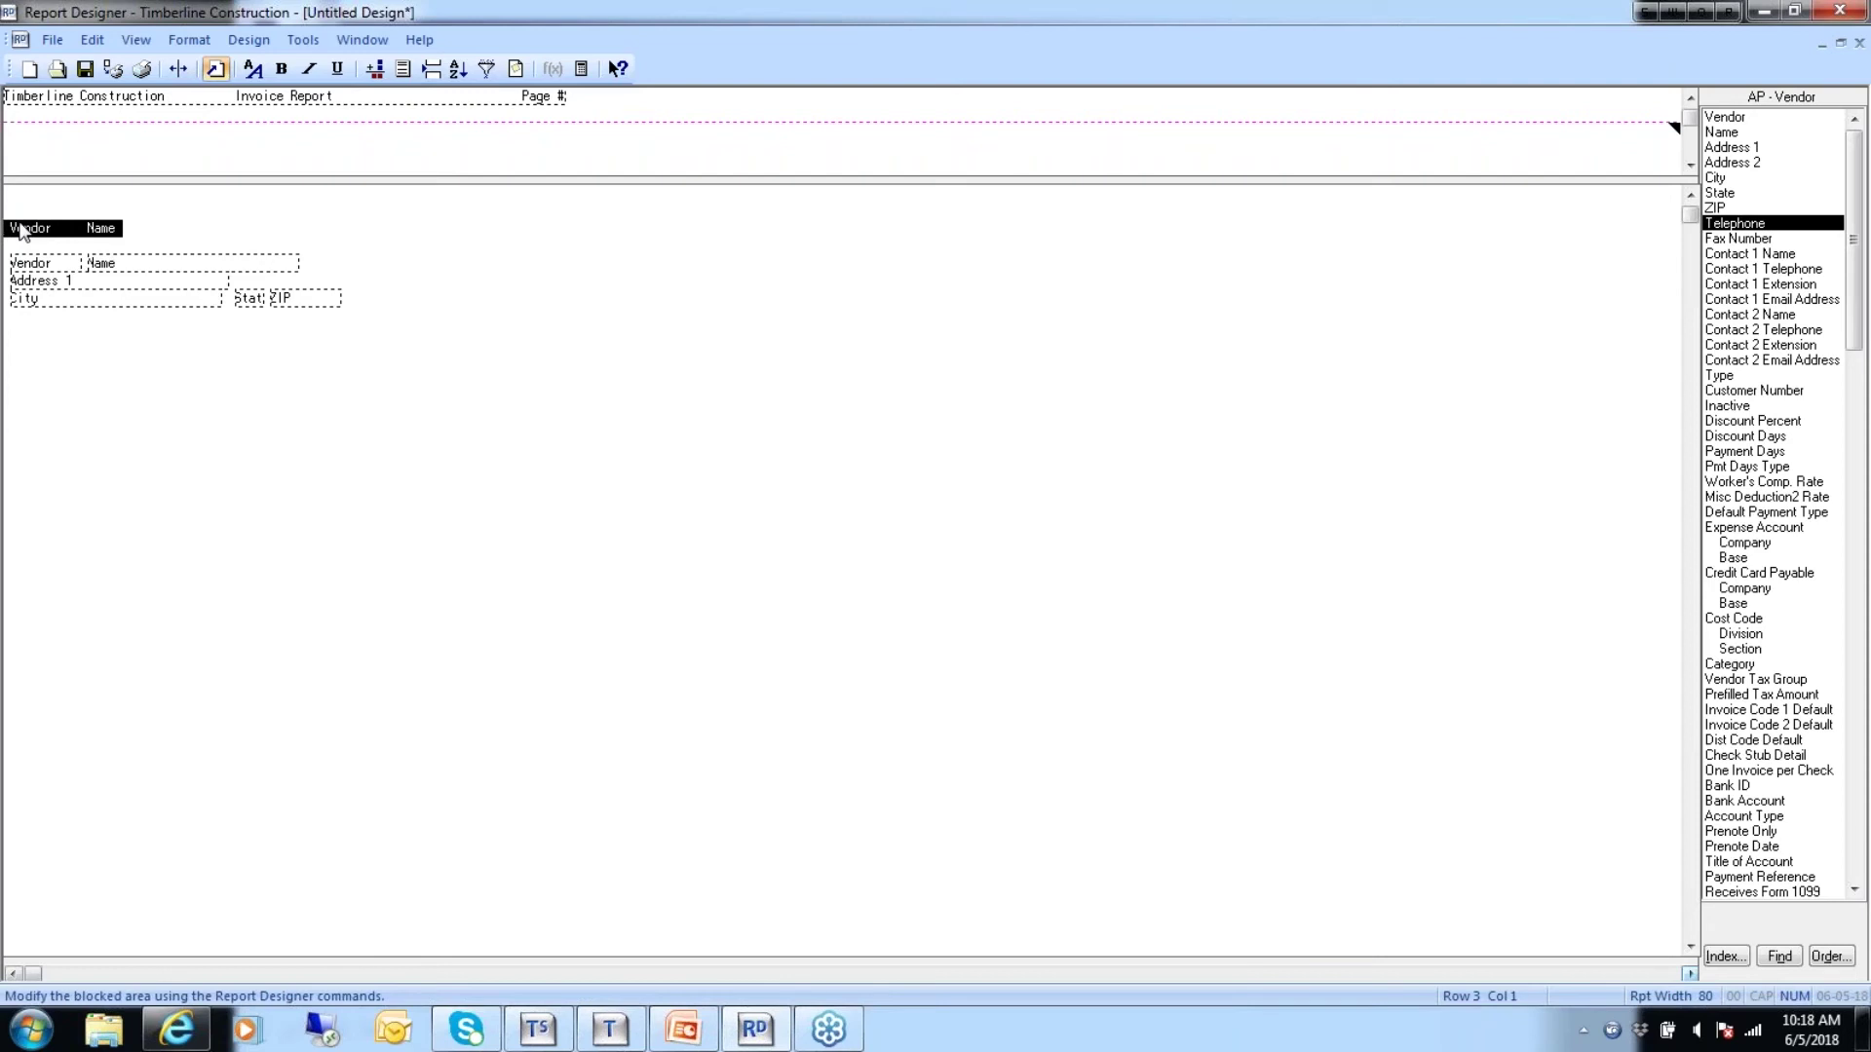
key(Delete)
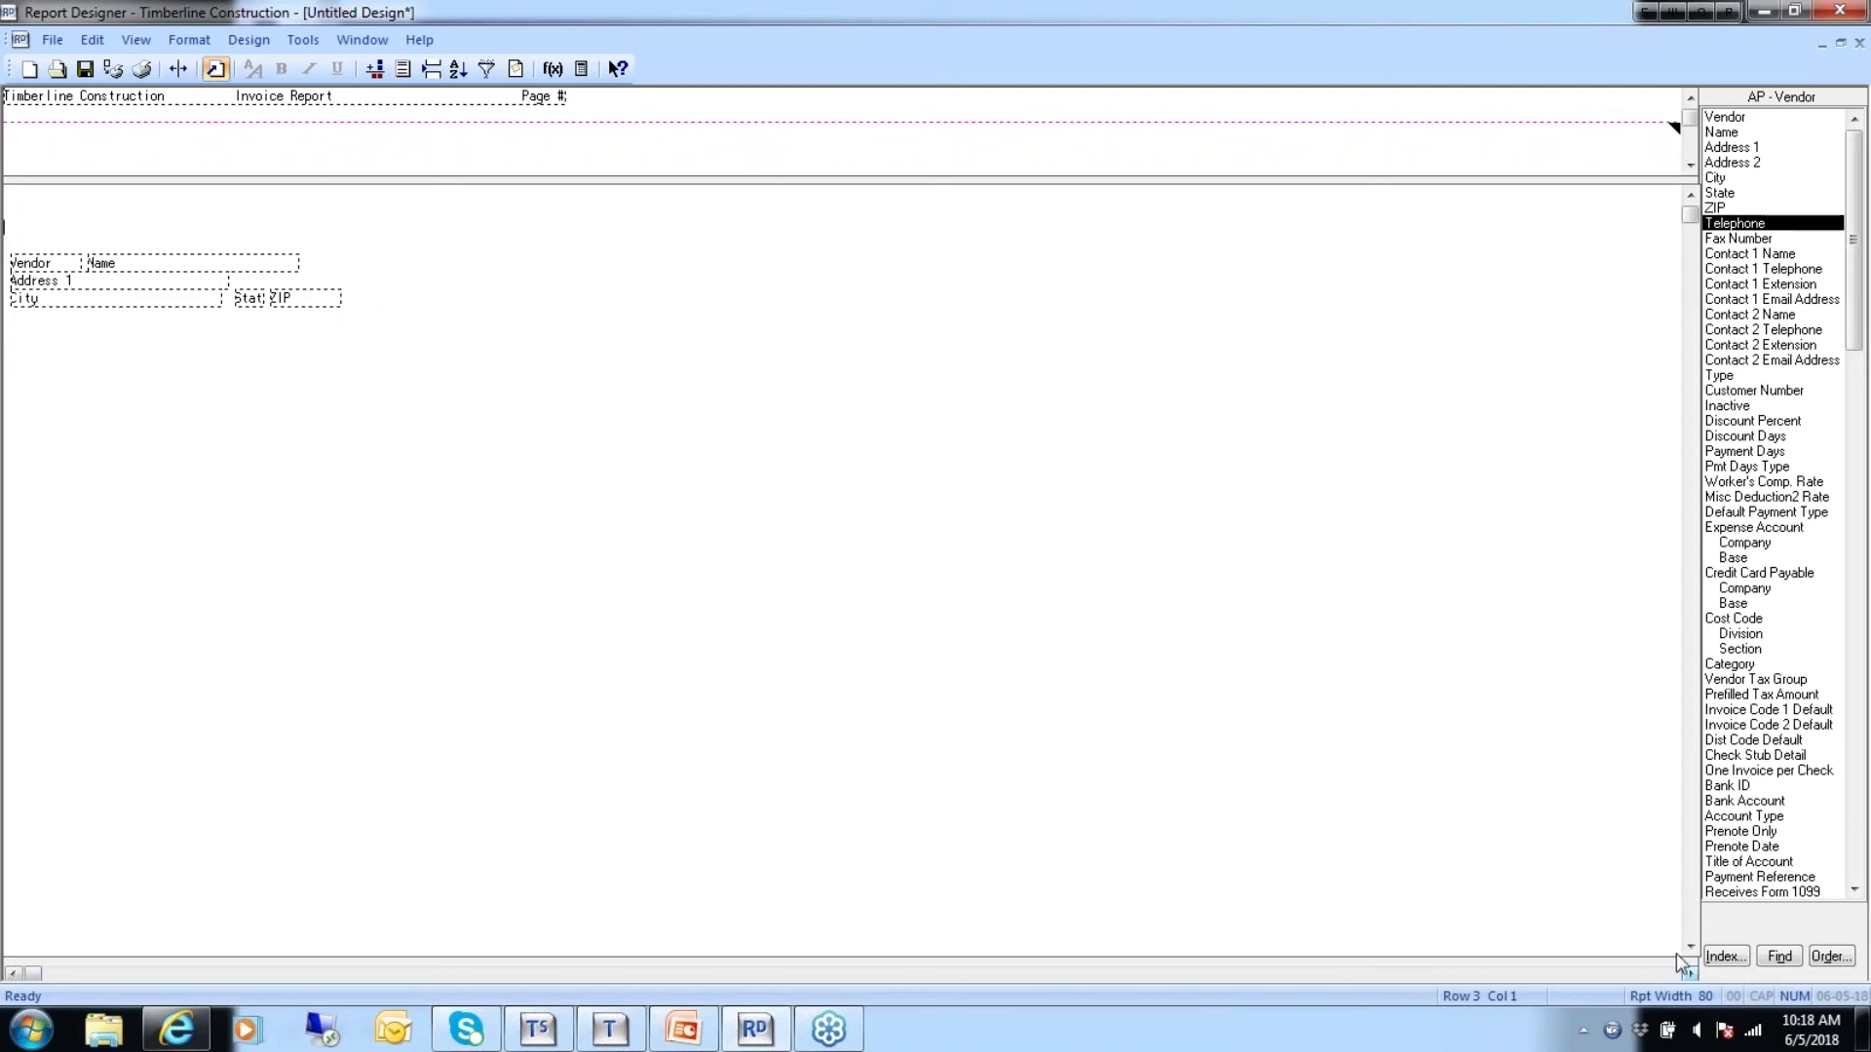
Switch the field list to the AP - Invoice record.
click(1725, 956)
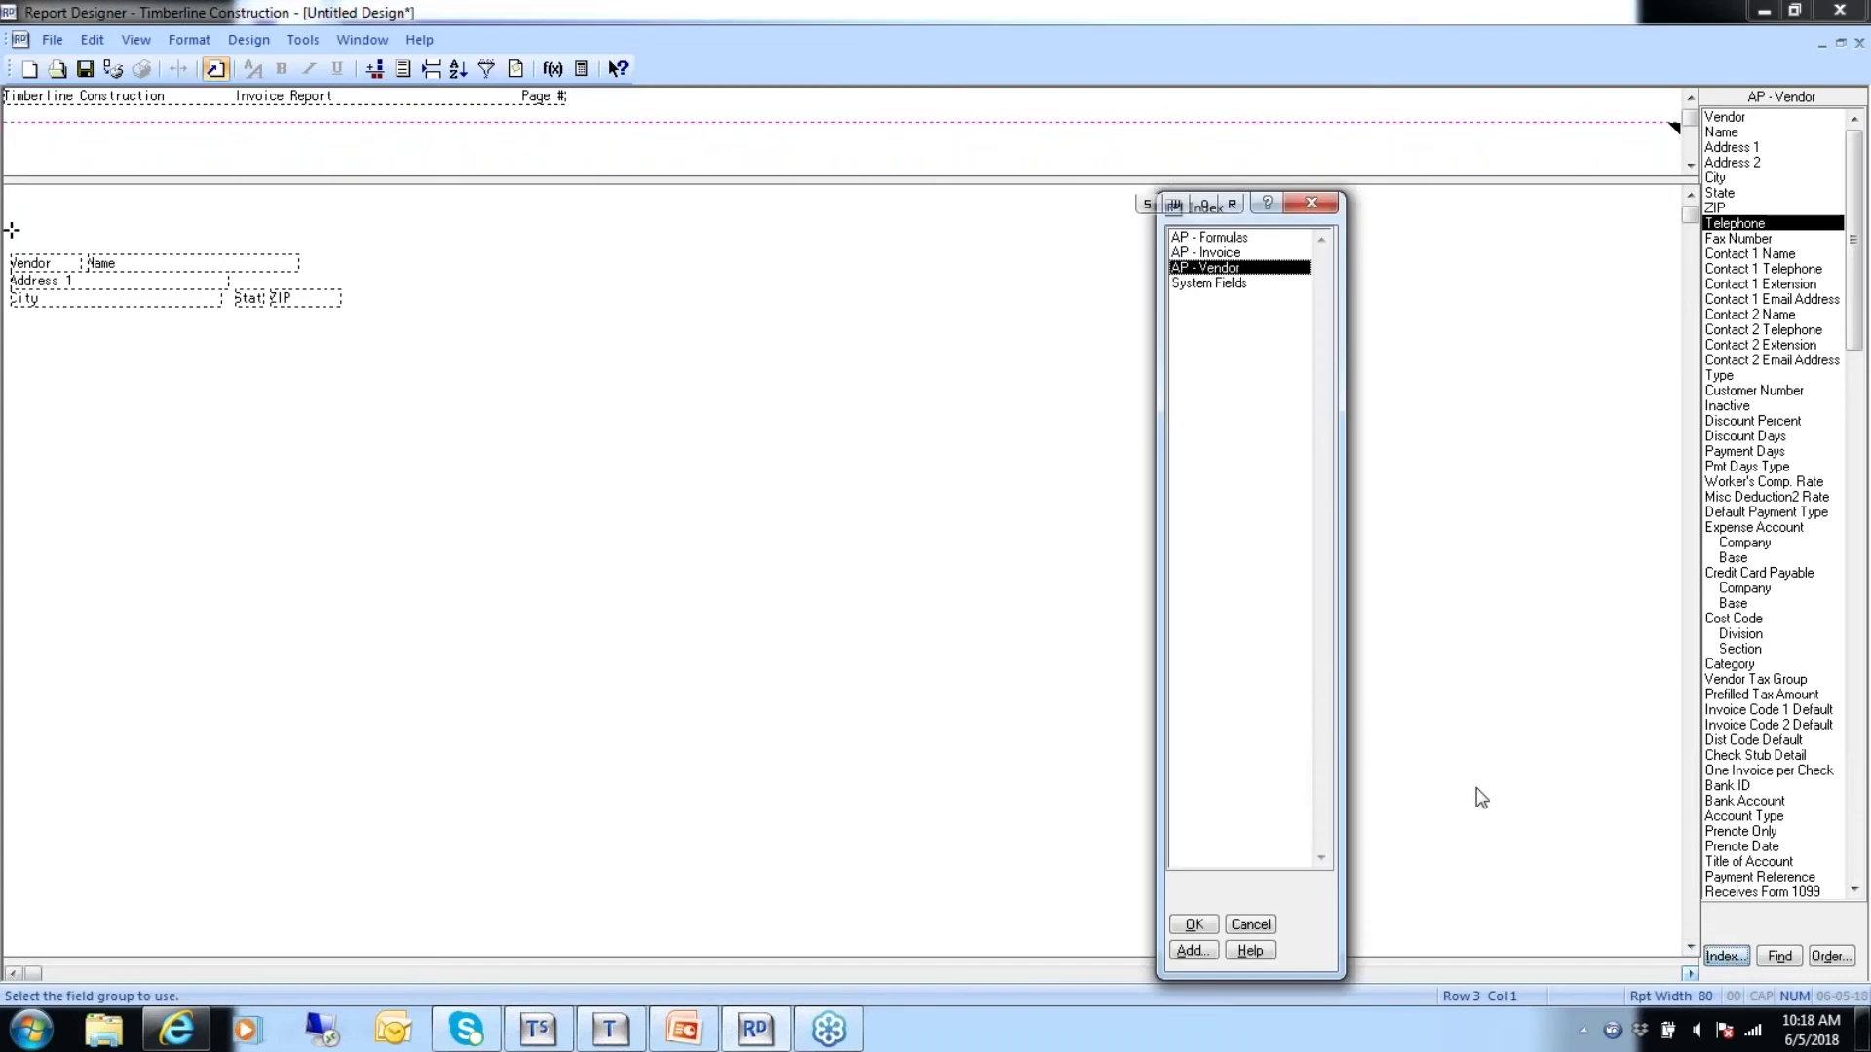
double_click(1208, 253)
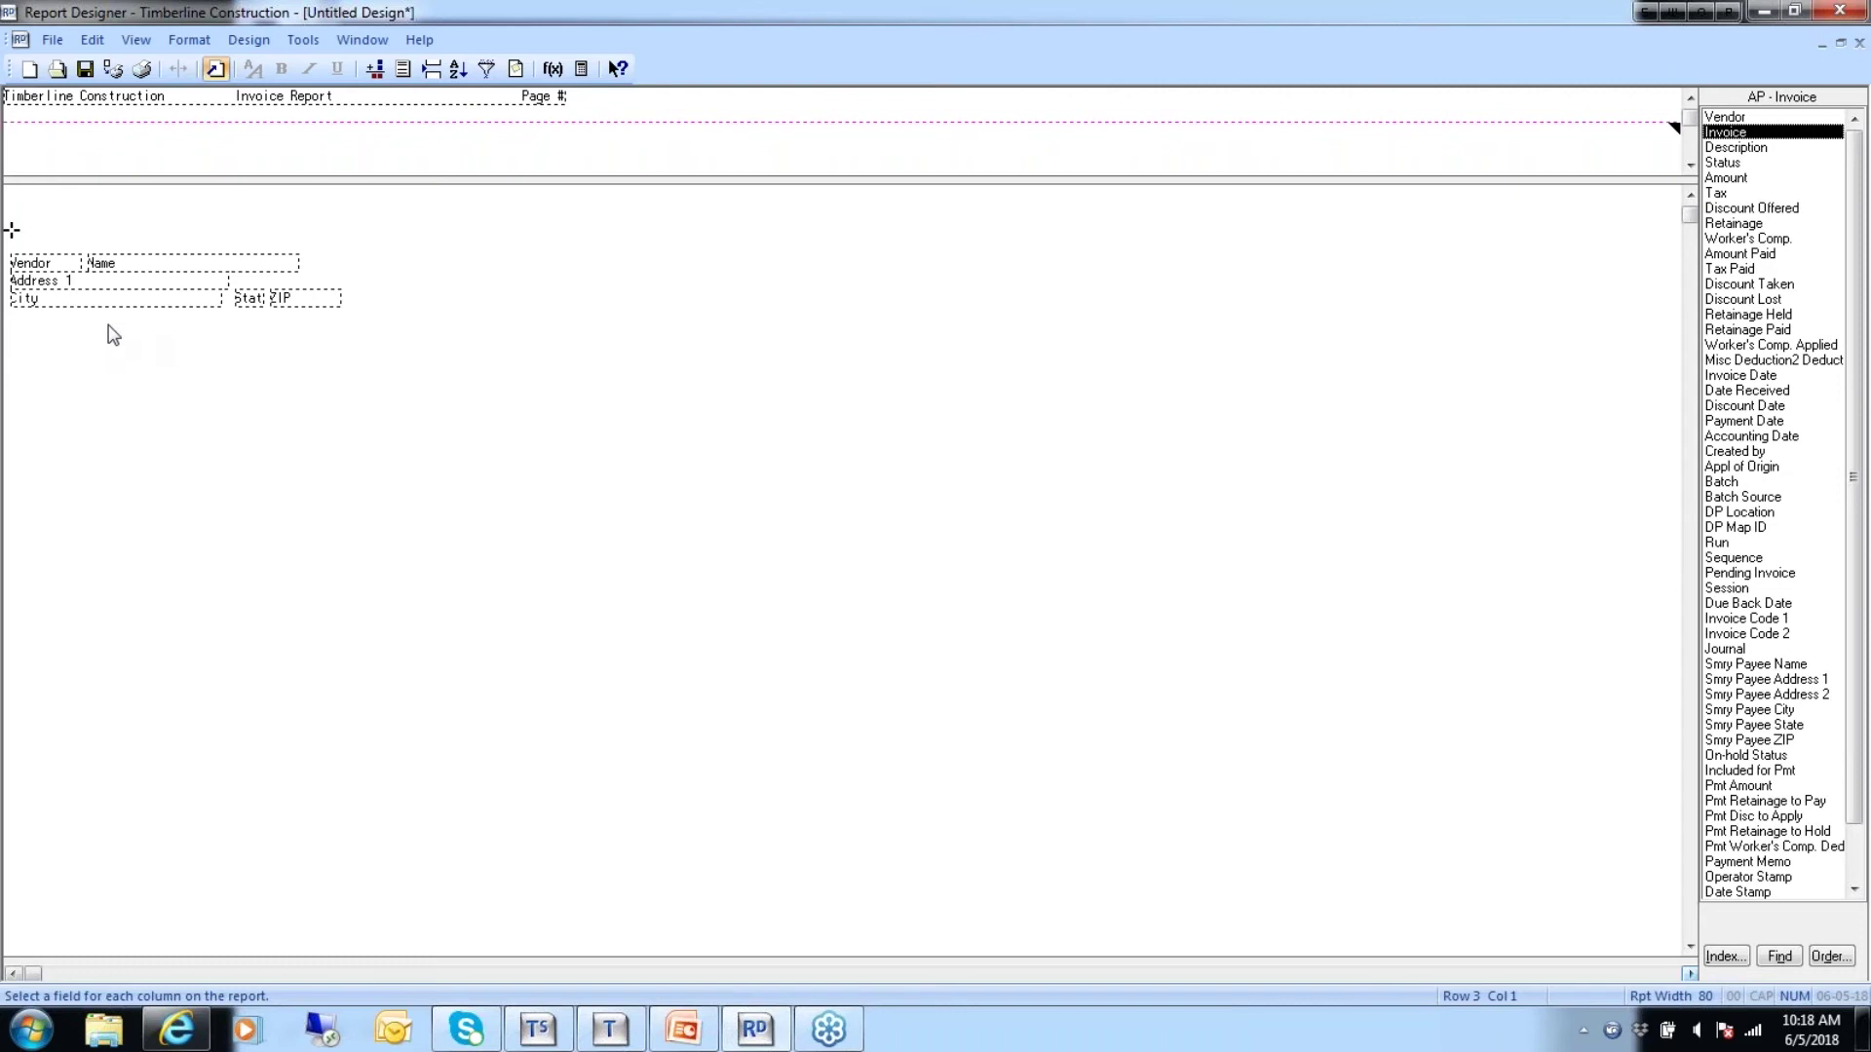
Insert the Invoice field at row 9, column 23, and clear it from the design together with its column heading.
click(164, 339)
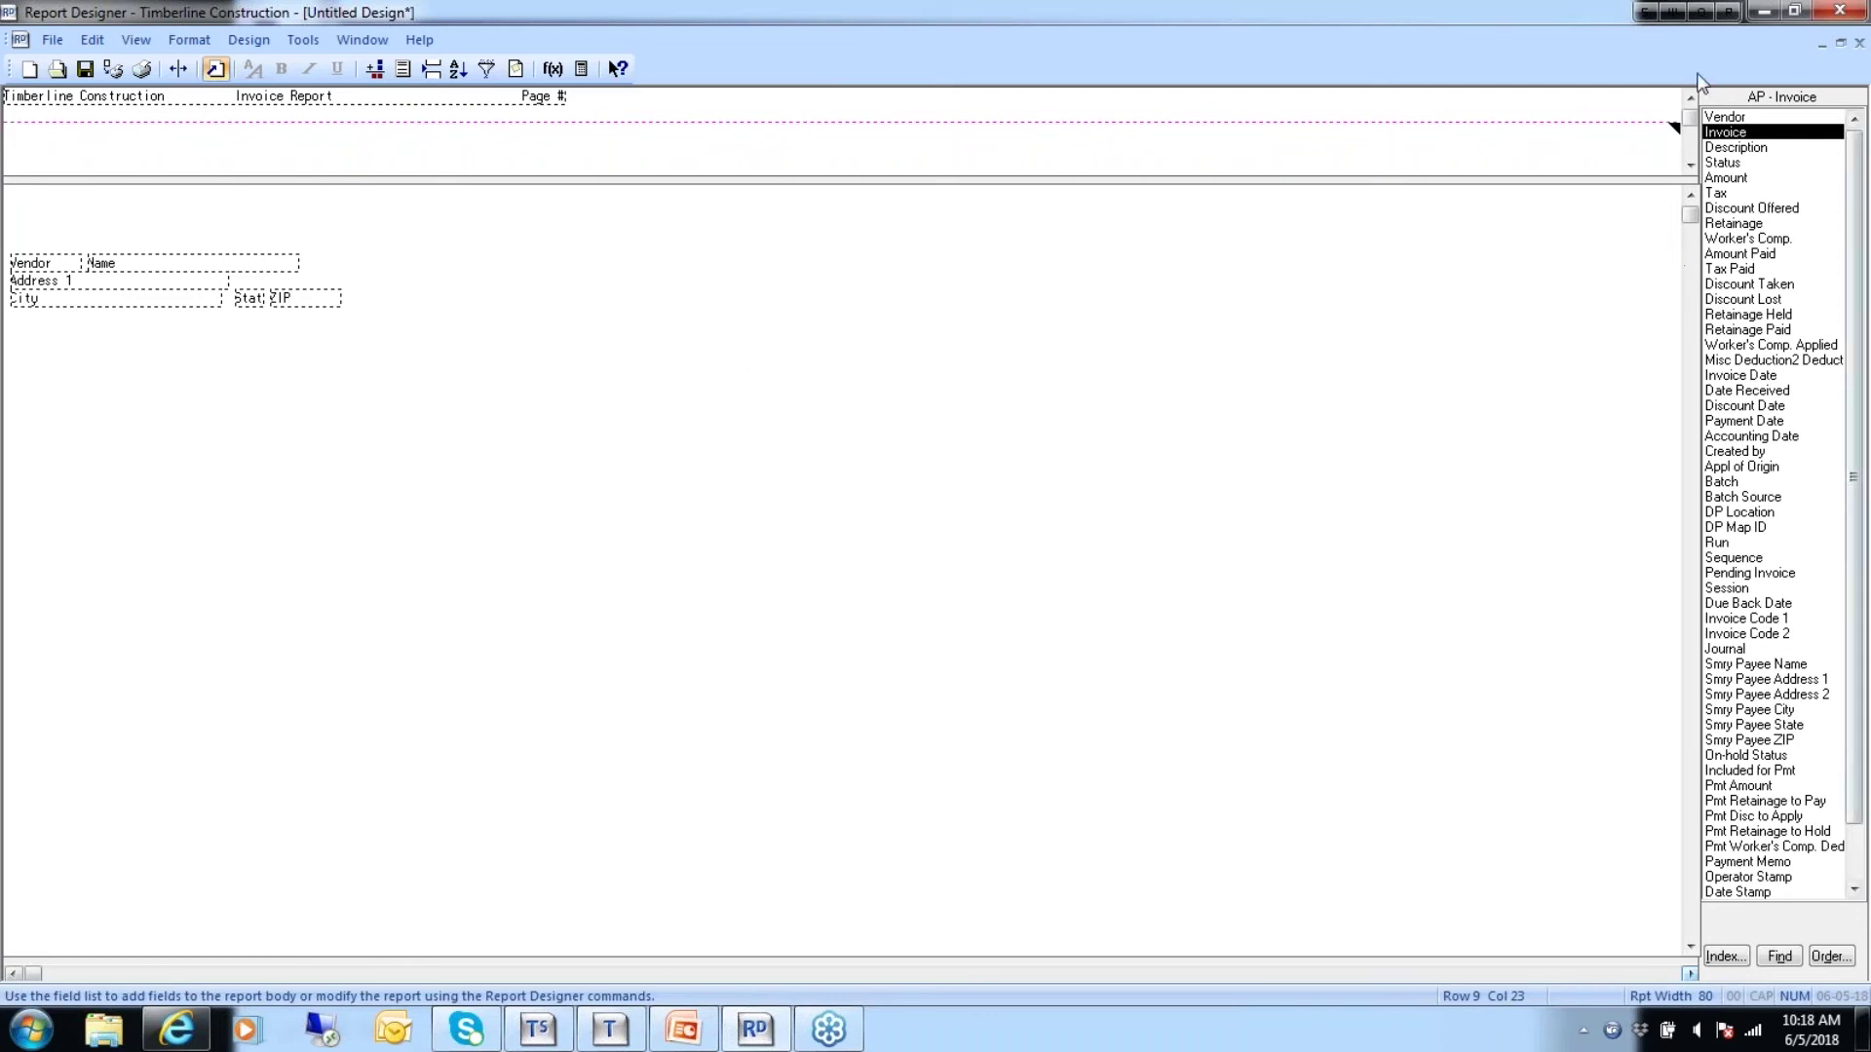
double_click(1728, 133)
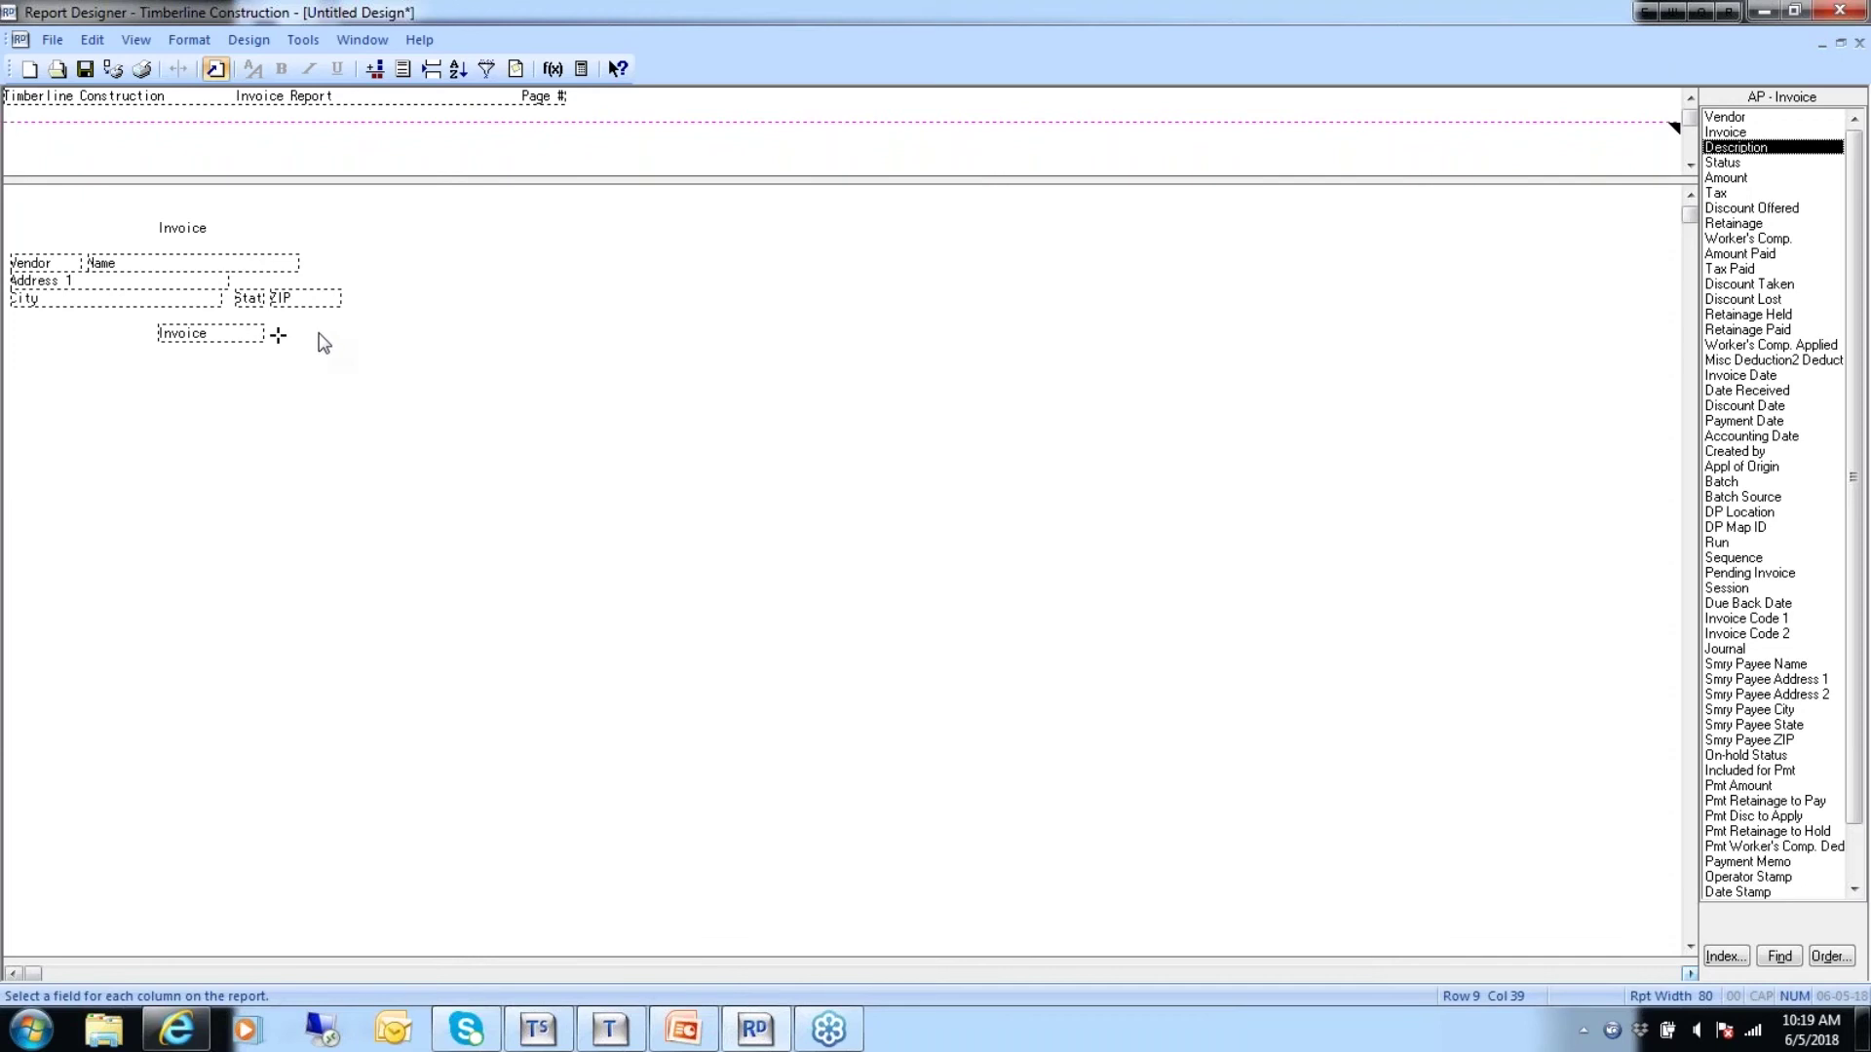
click(211, 337)
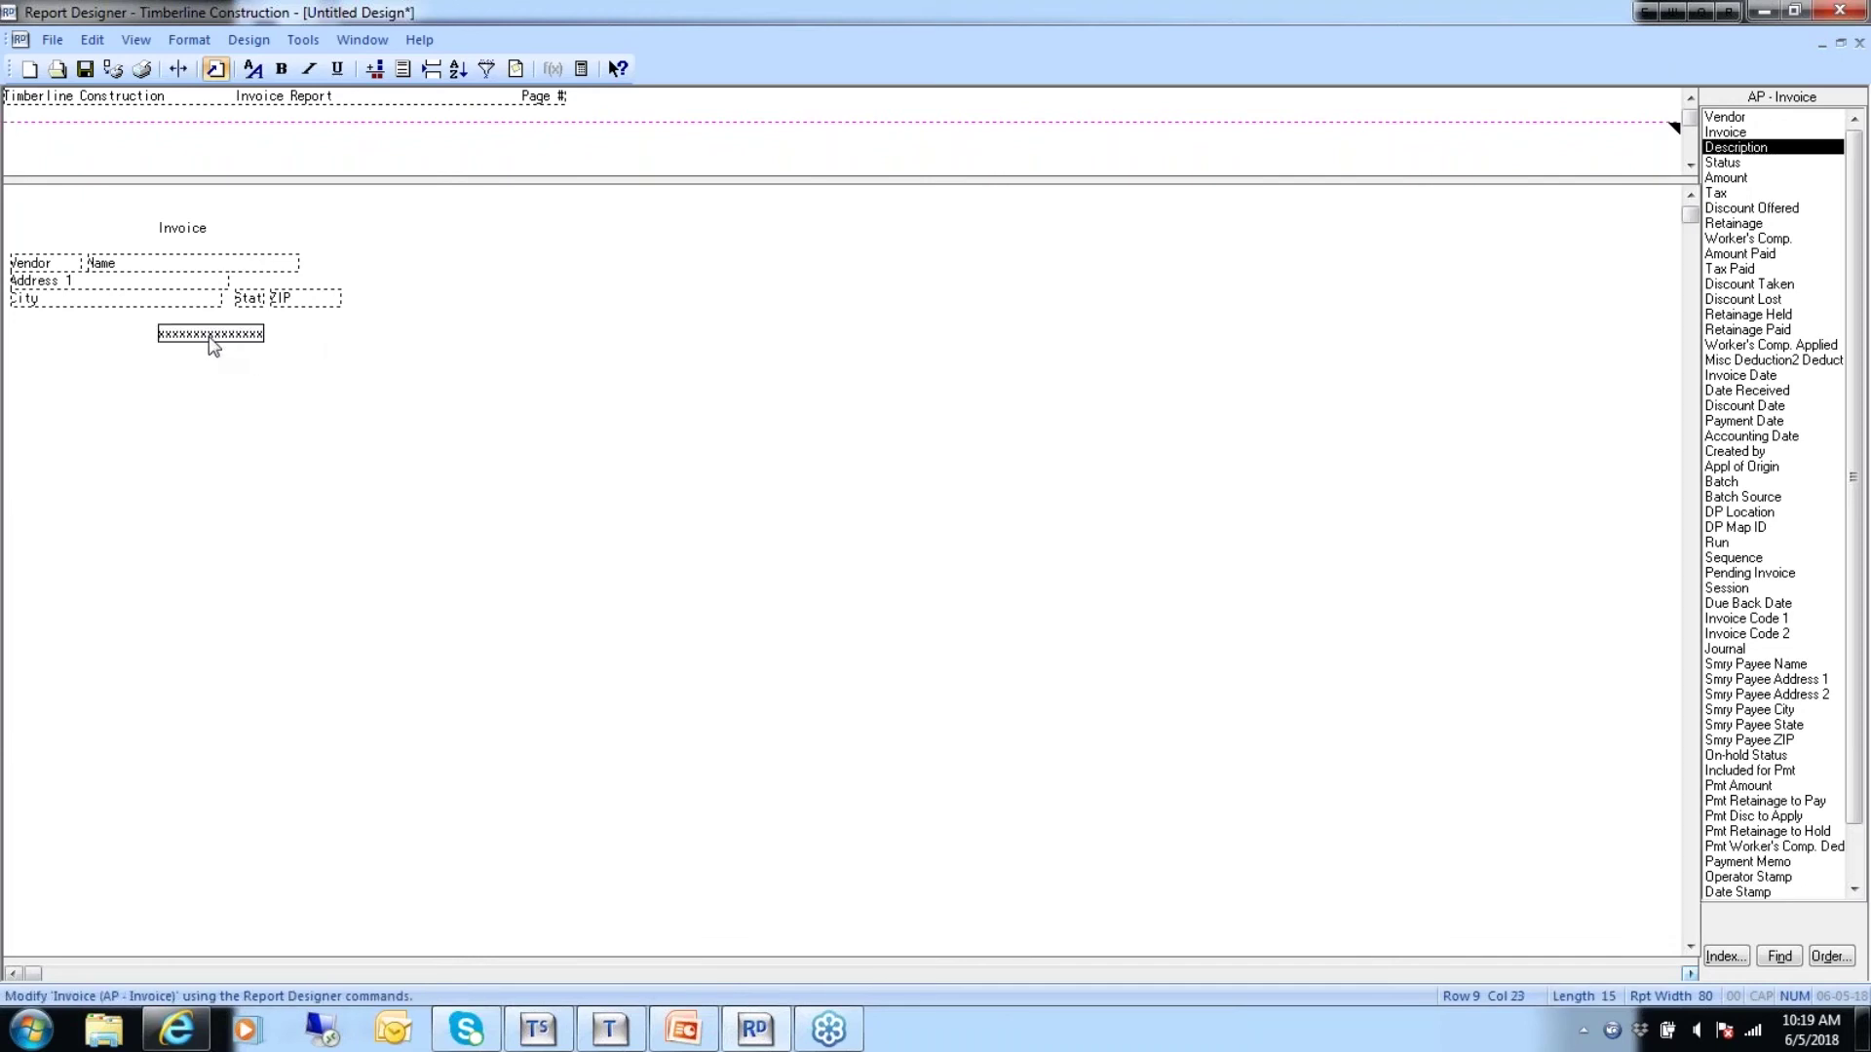
click(94, 40)
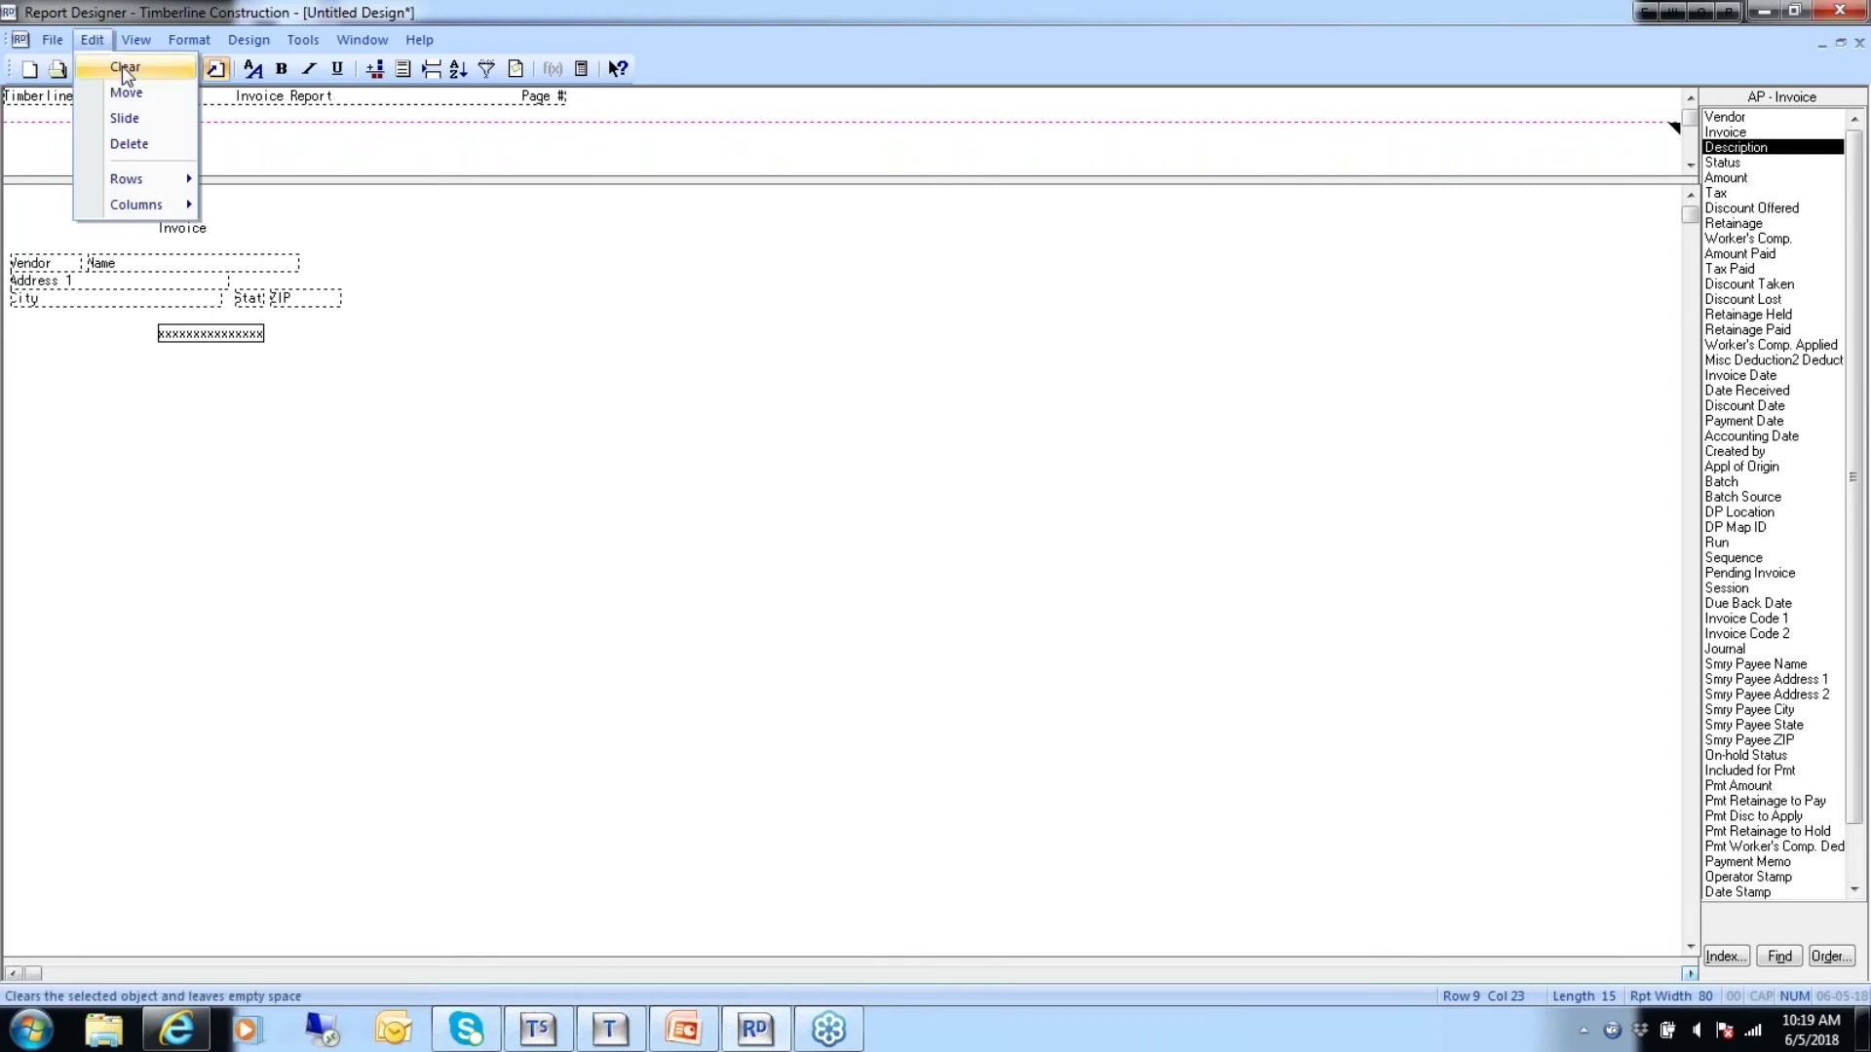
click(126, 68)
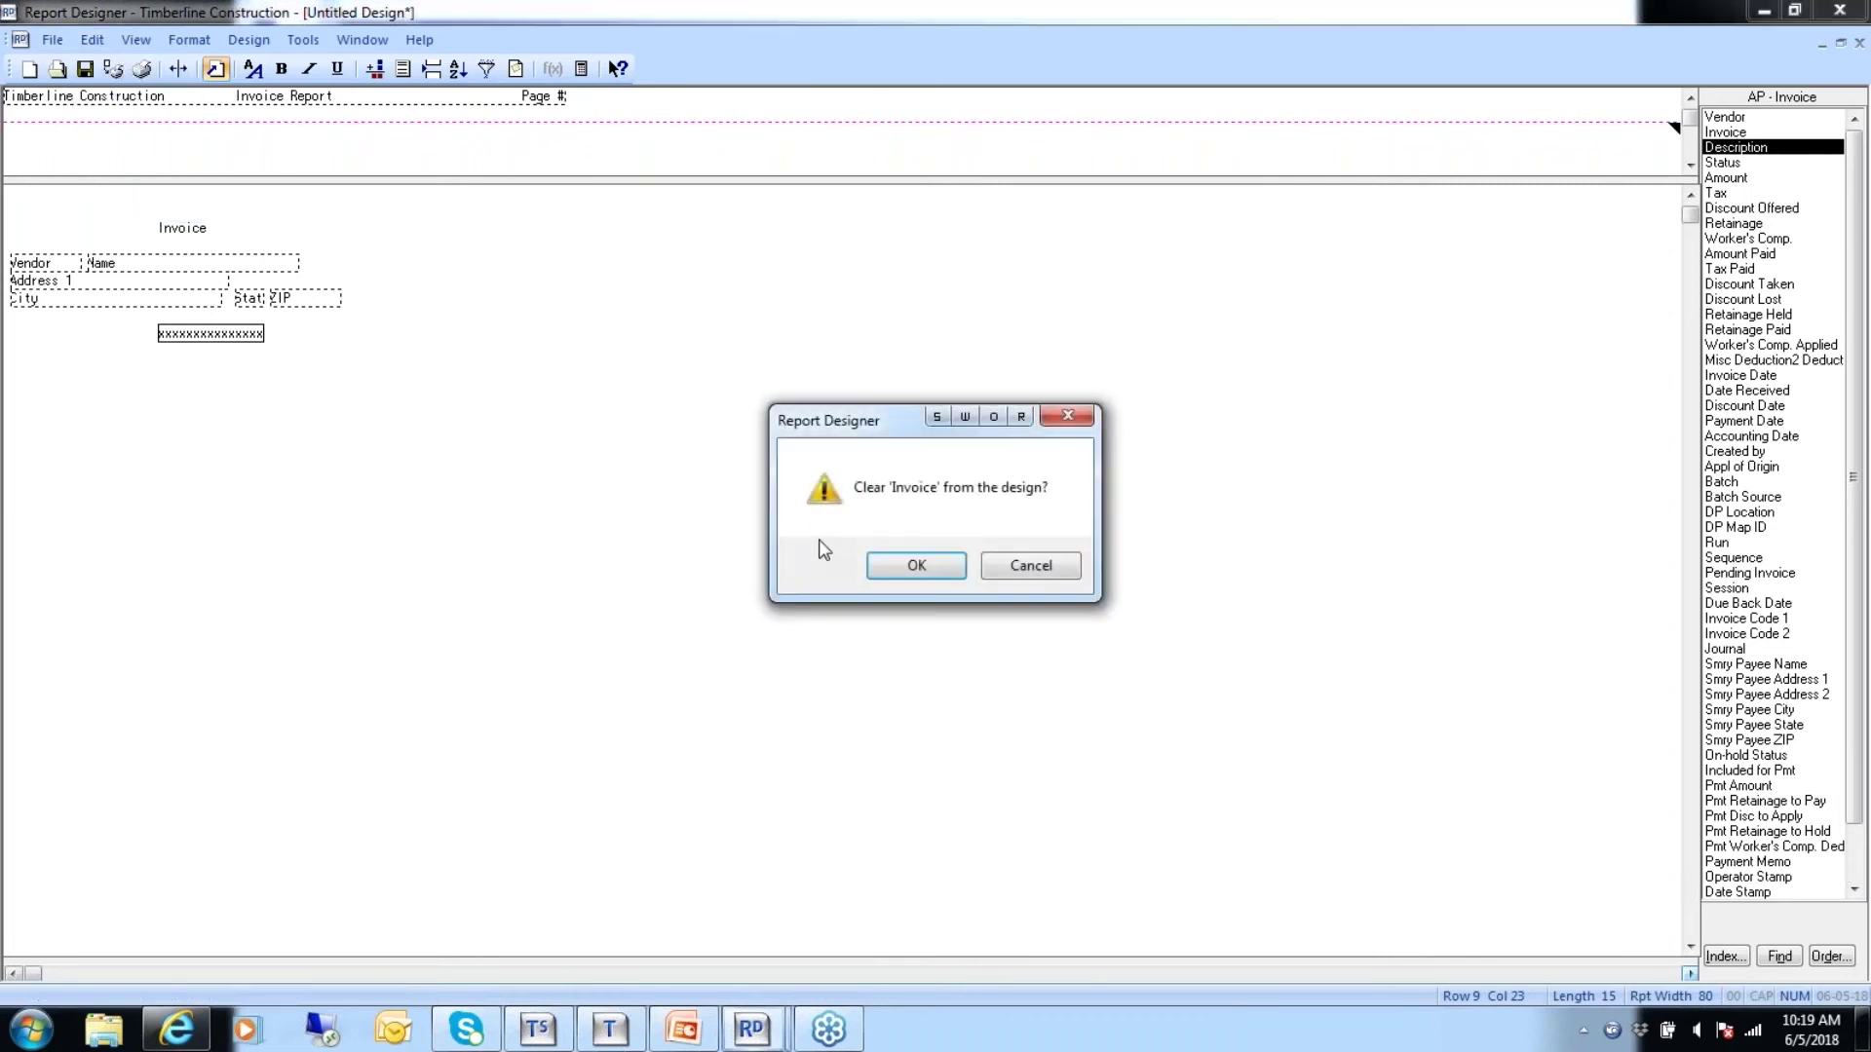
click(916, 567)
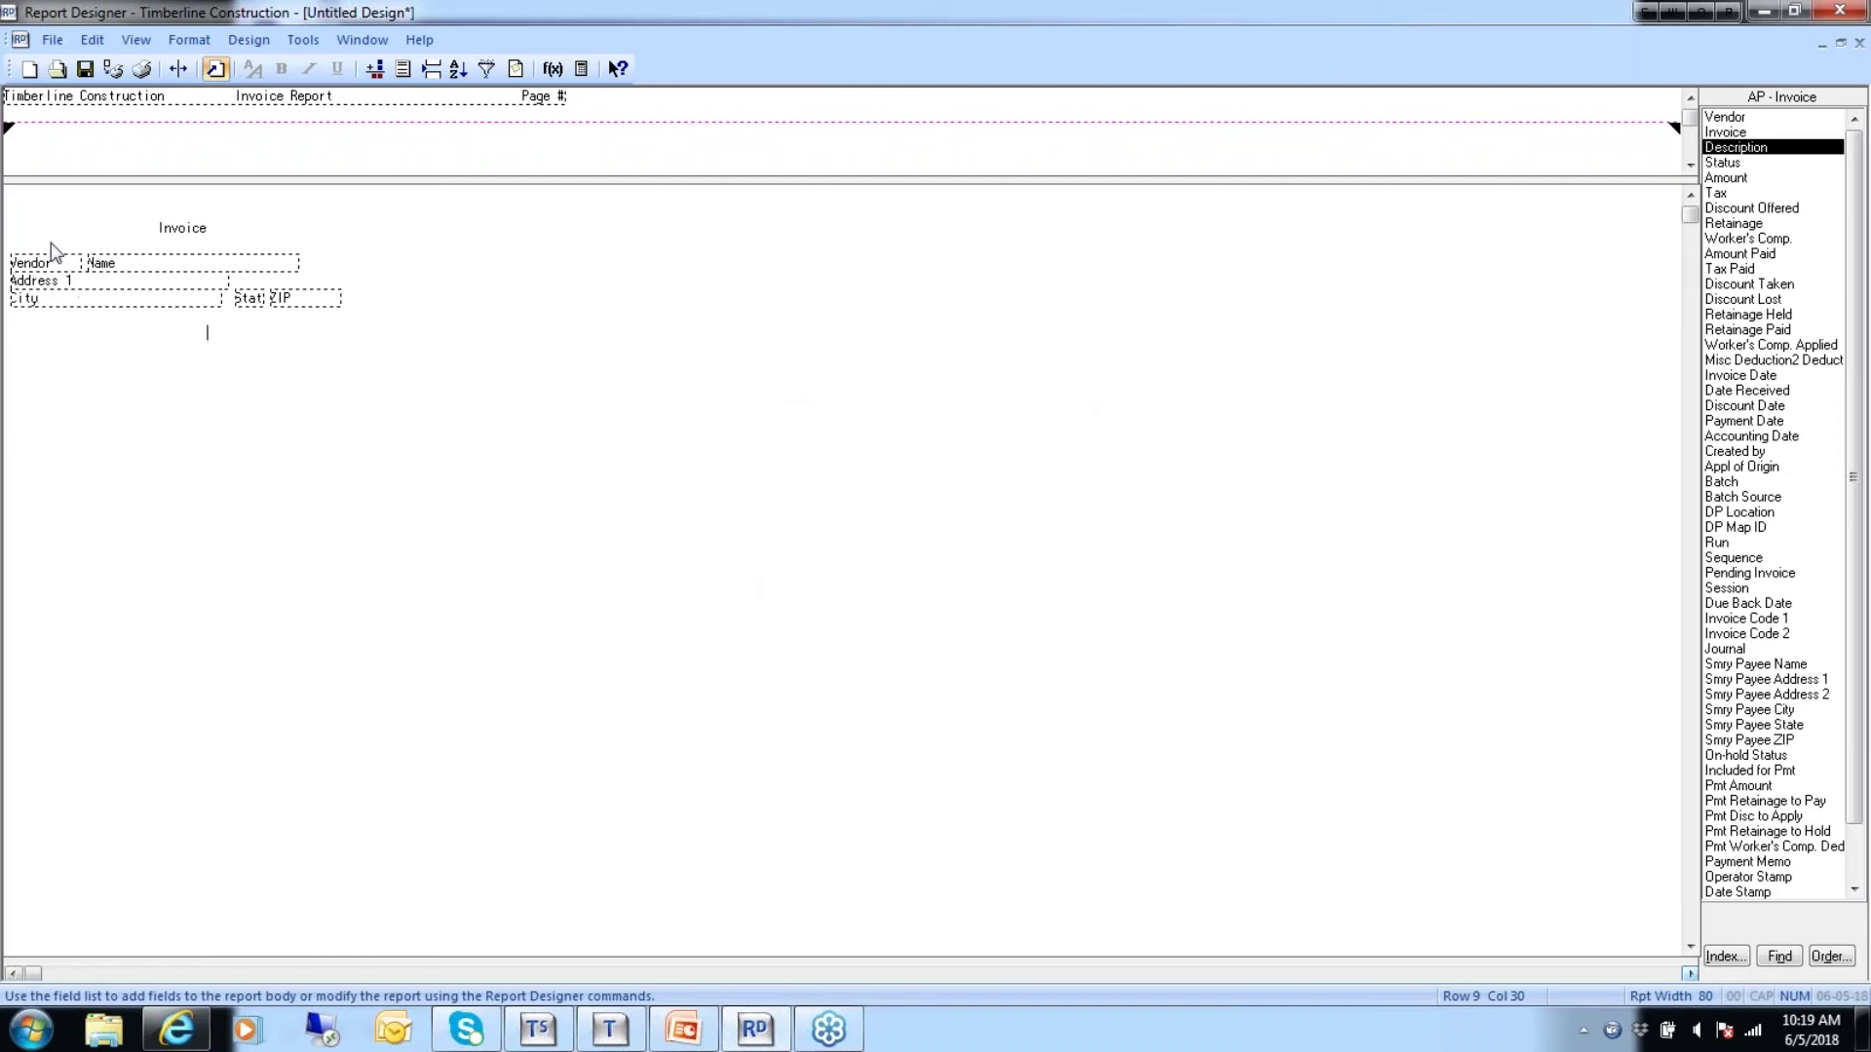
drag(228, 228, 150, 229)
key(Delete)
Insert the Invoice field at row 10, column 22, and delete it from the design along with its column heading.
click(153, 351)
double_click(1725, 135)
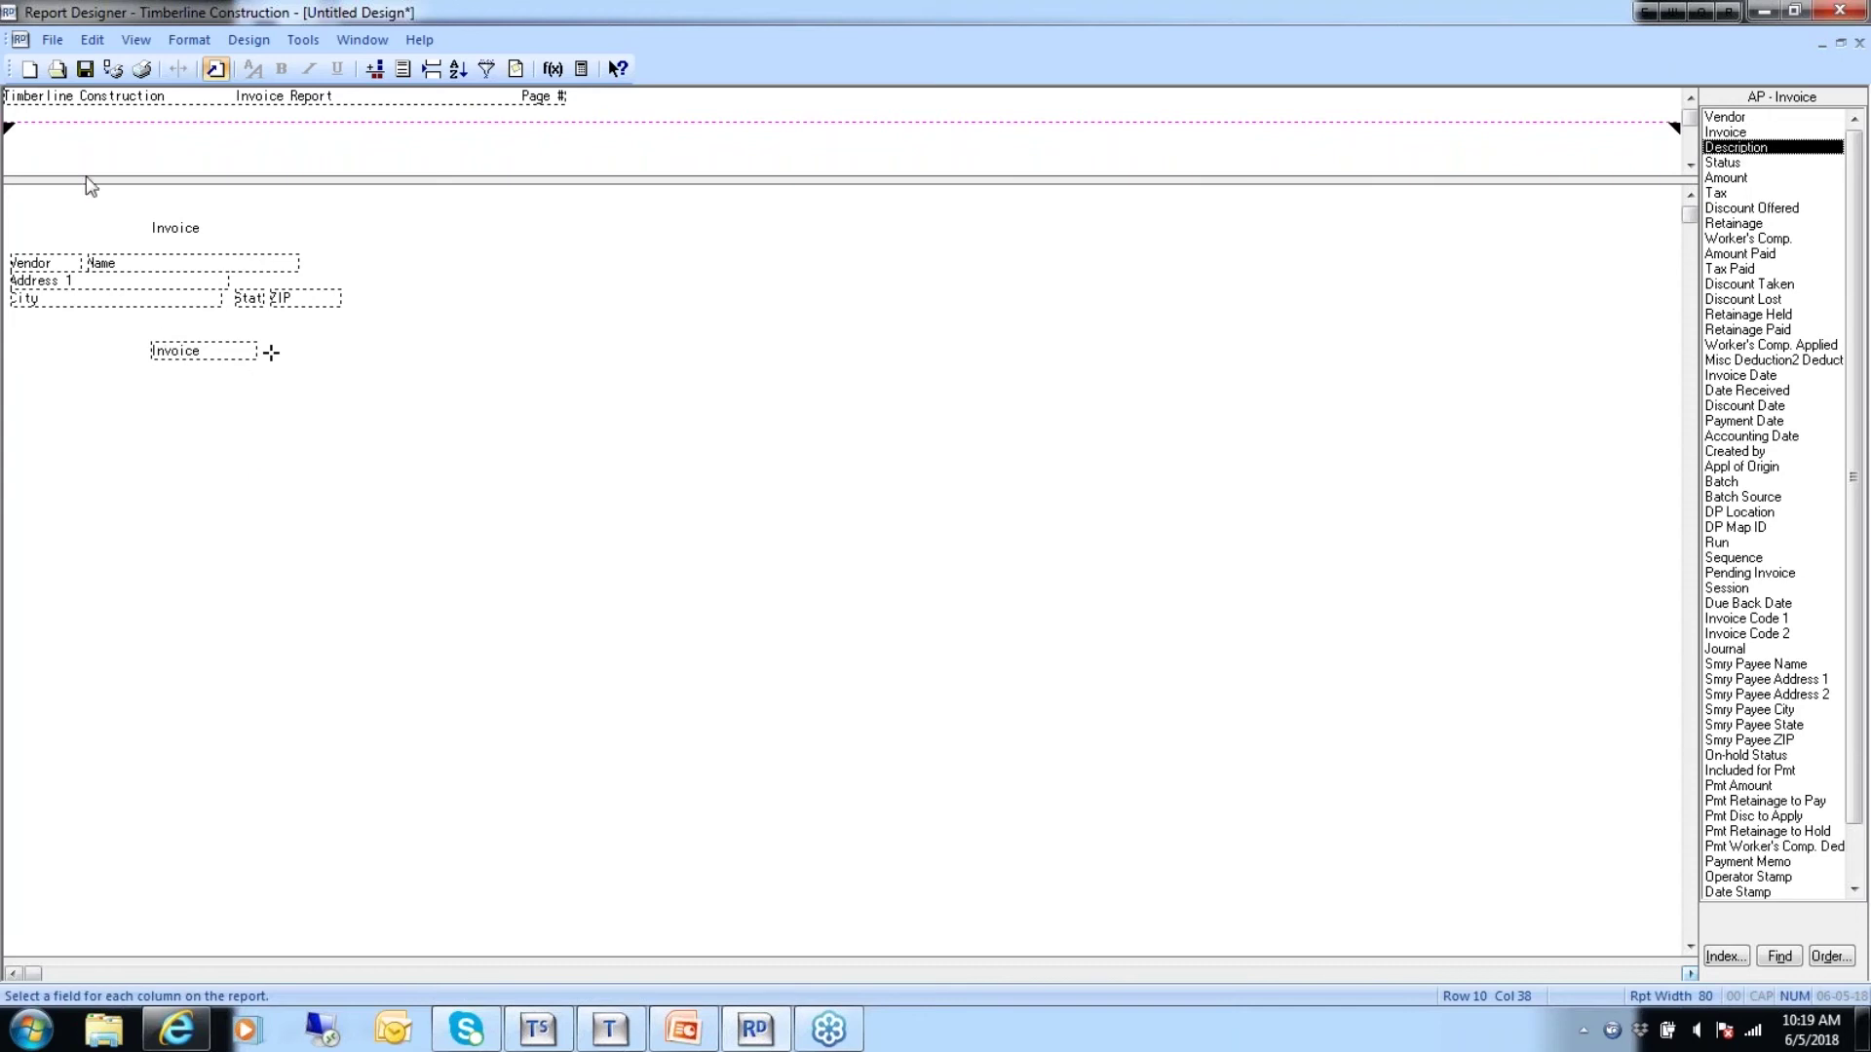
click(189, 353)
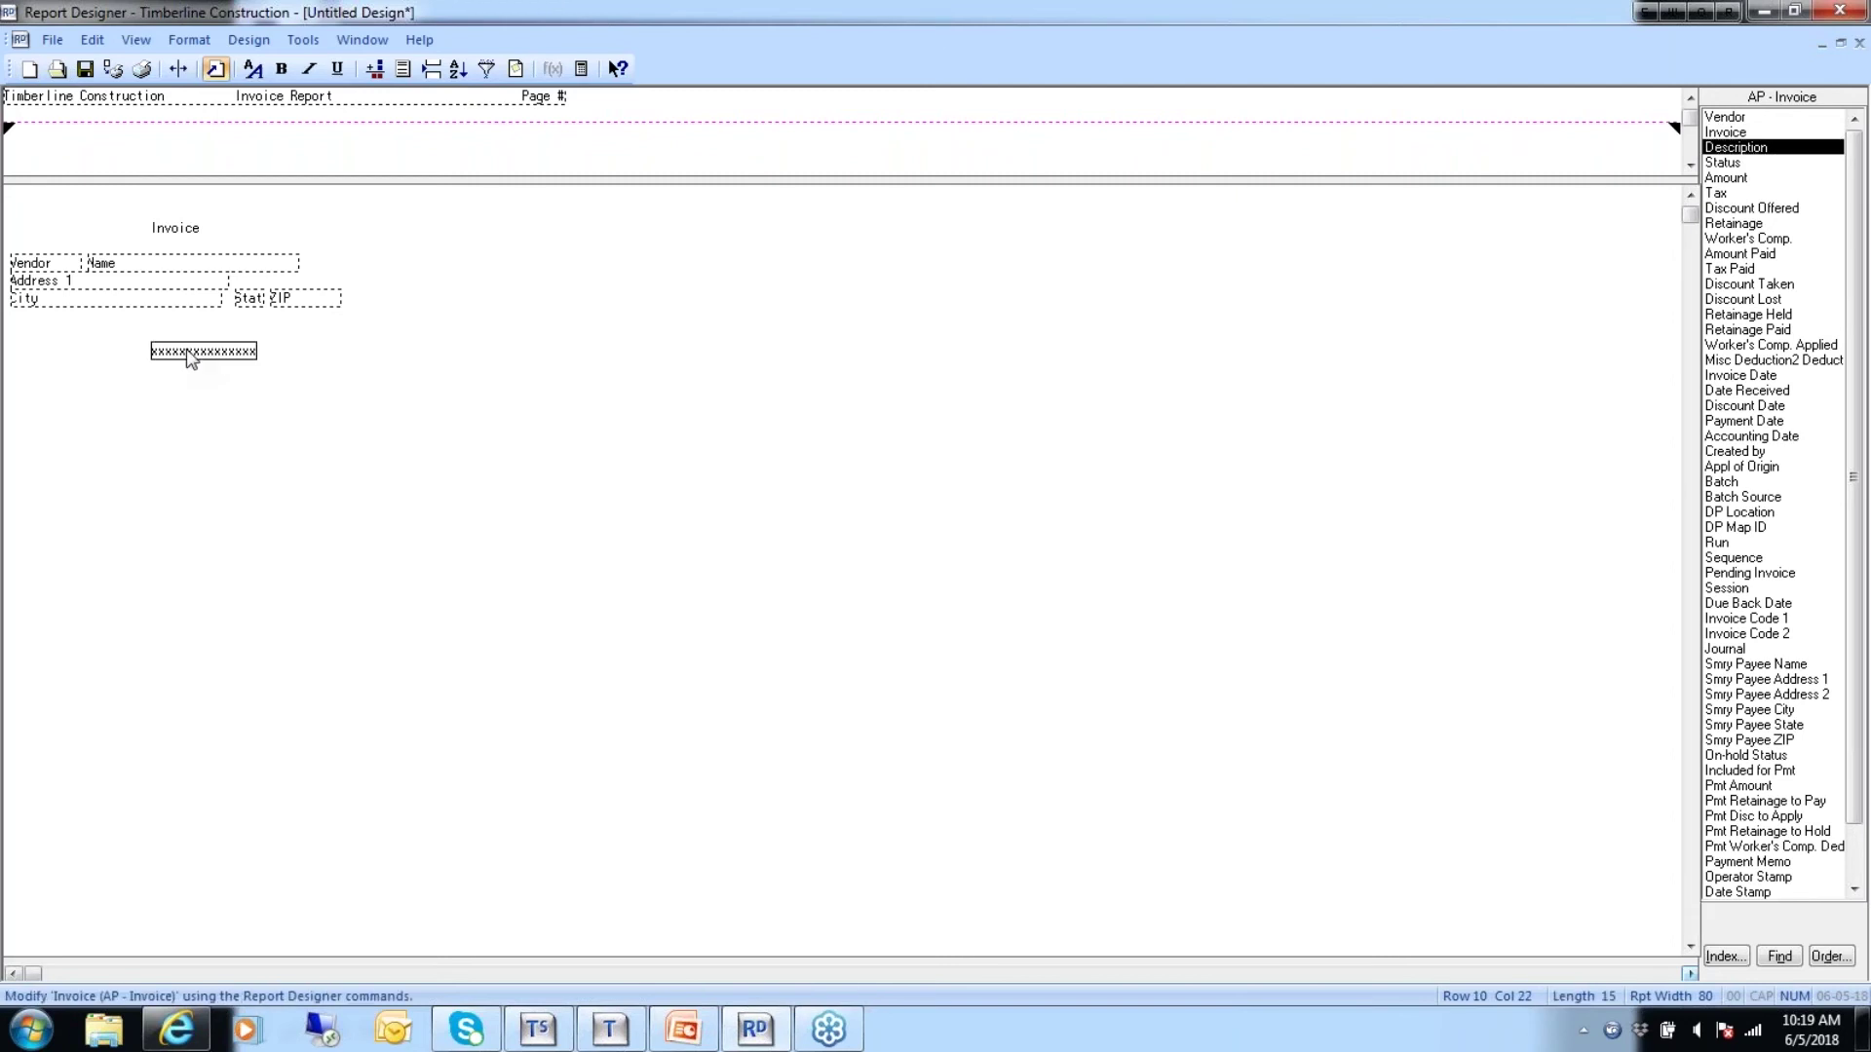
click(90, 42)
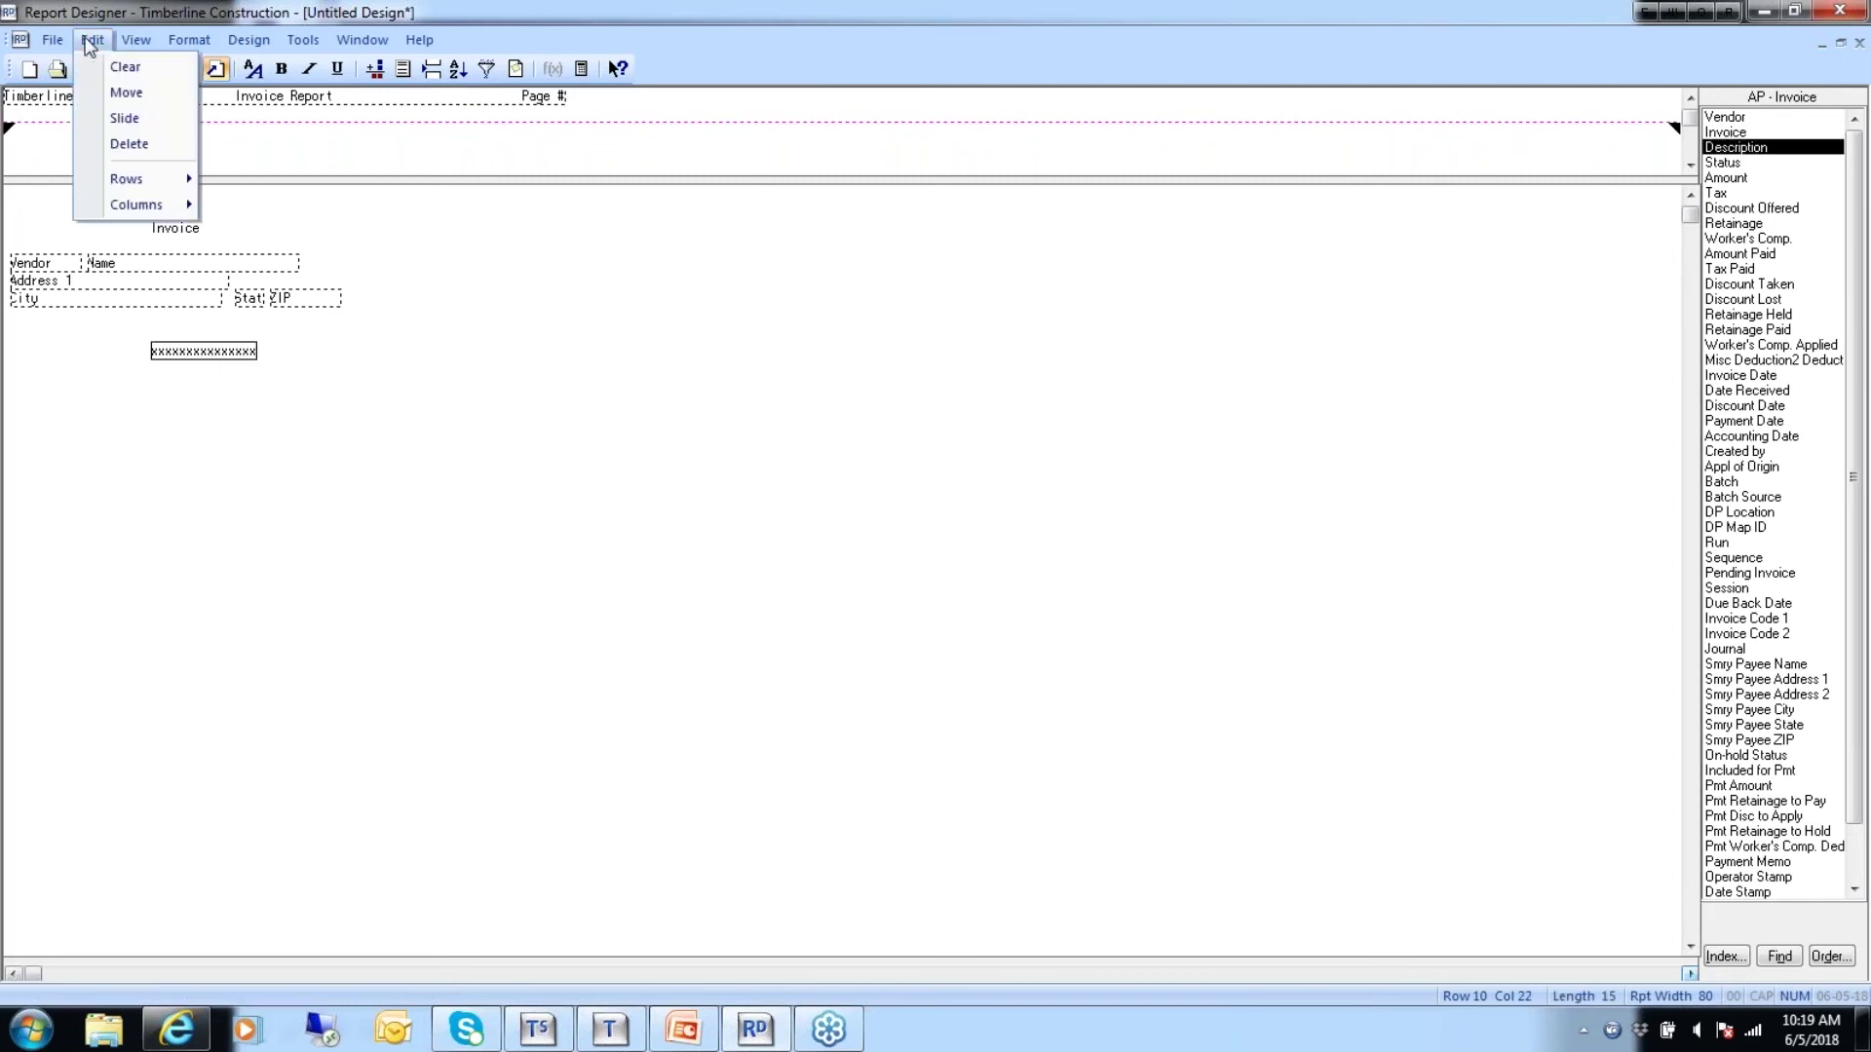
click(110, 147)
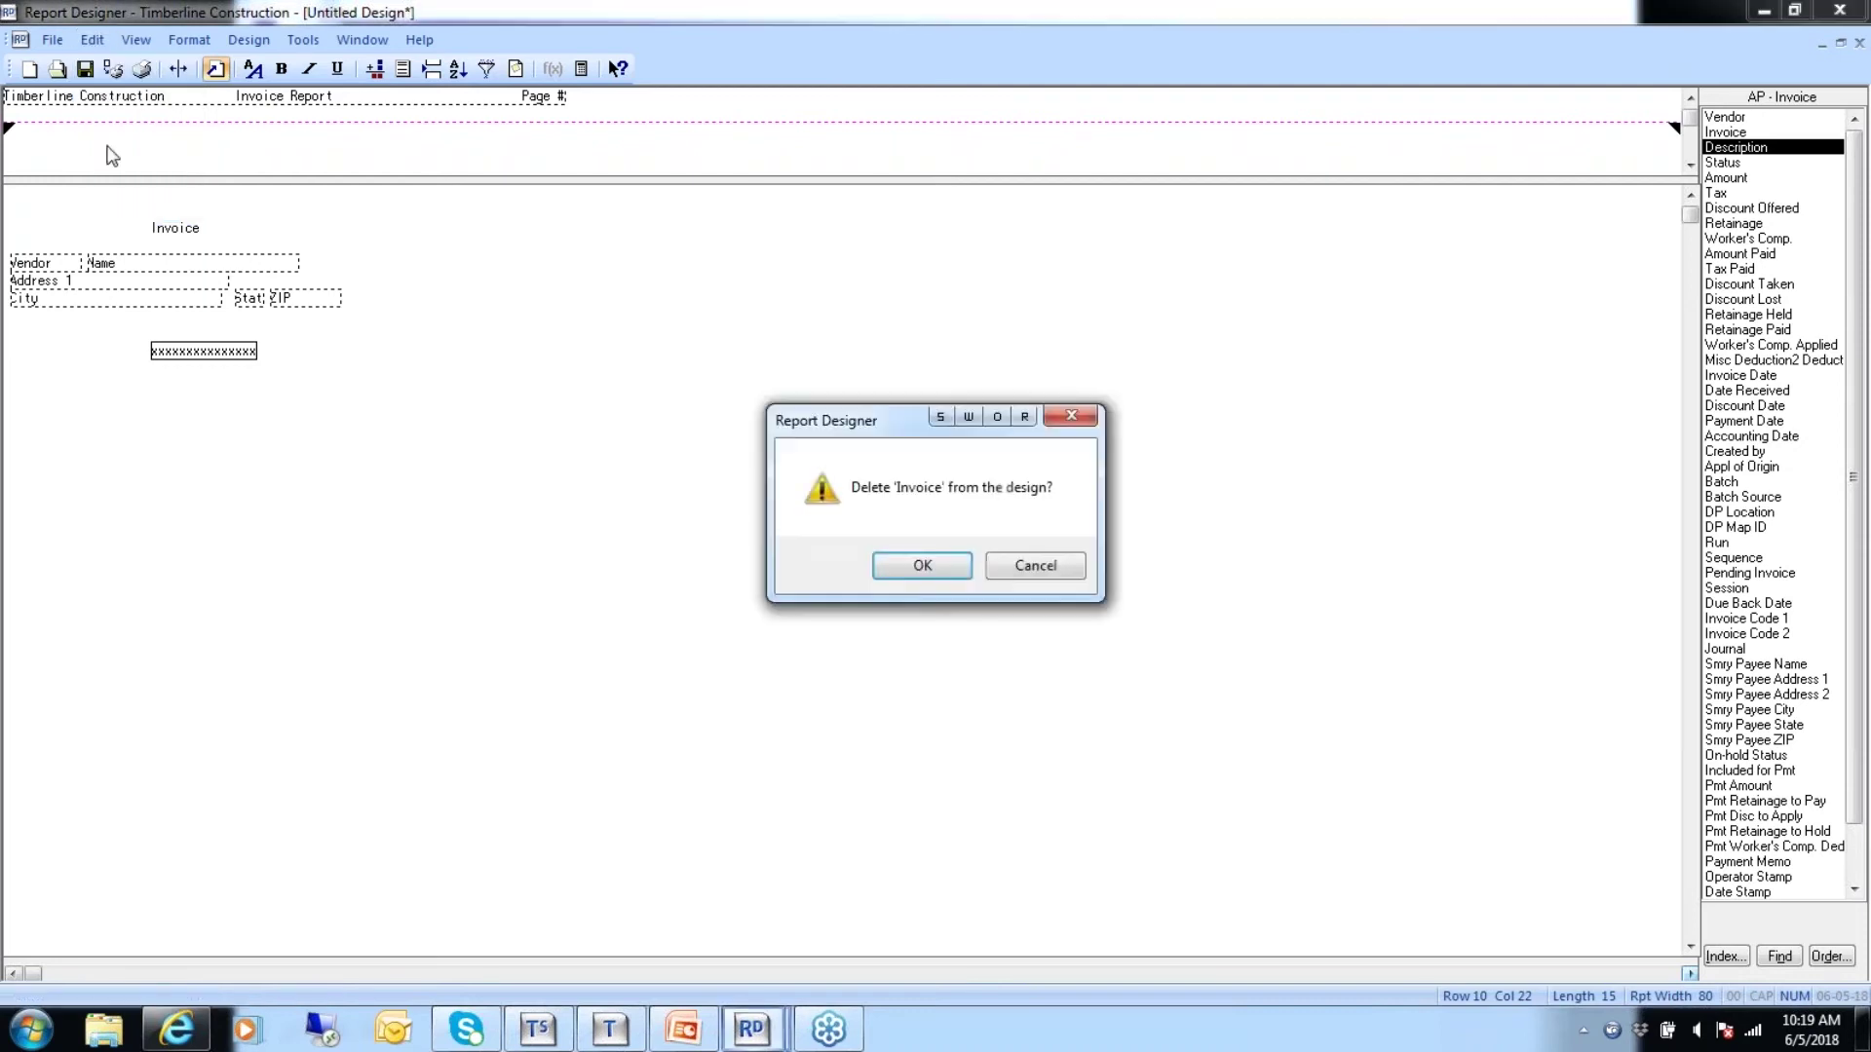
click(898, 570)
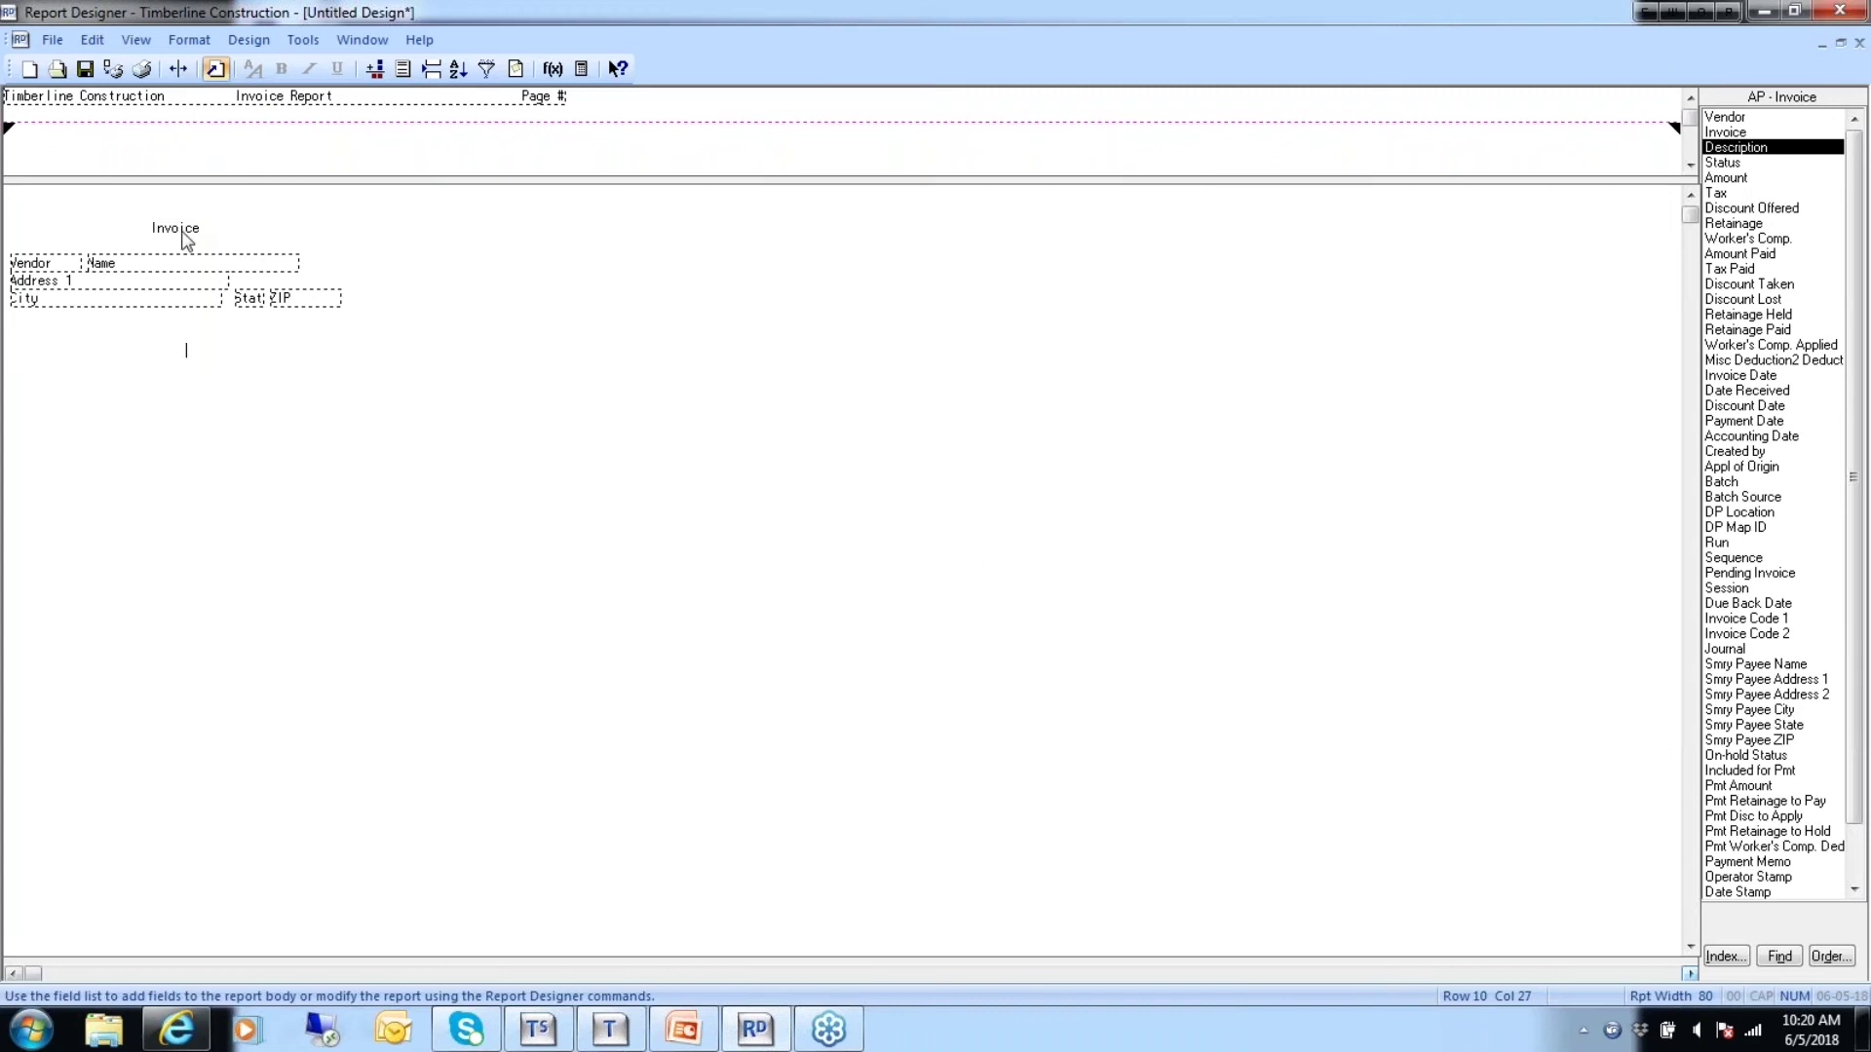
drag(222, 239, 129, 239)
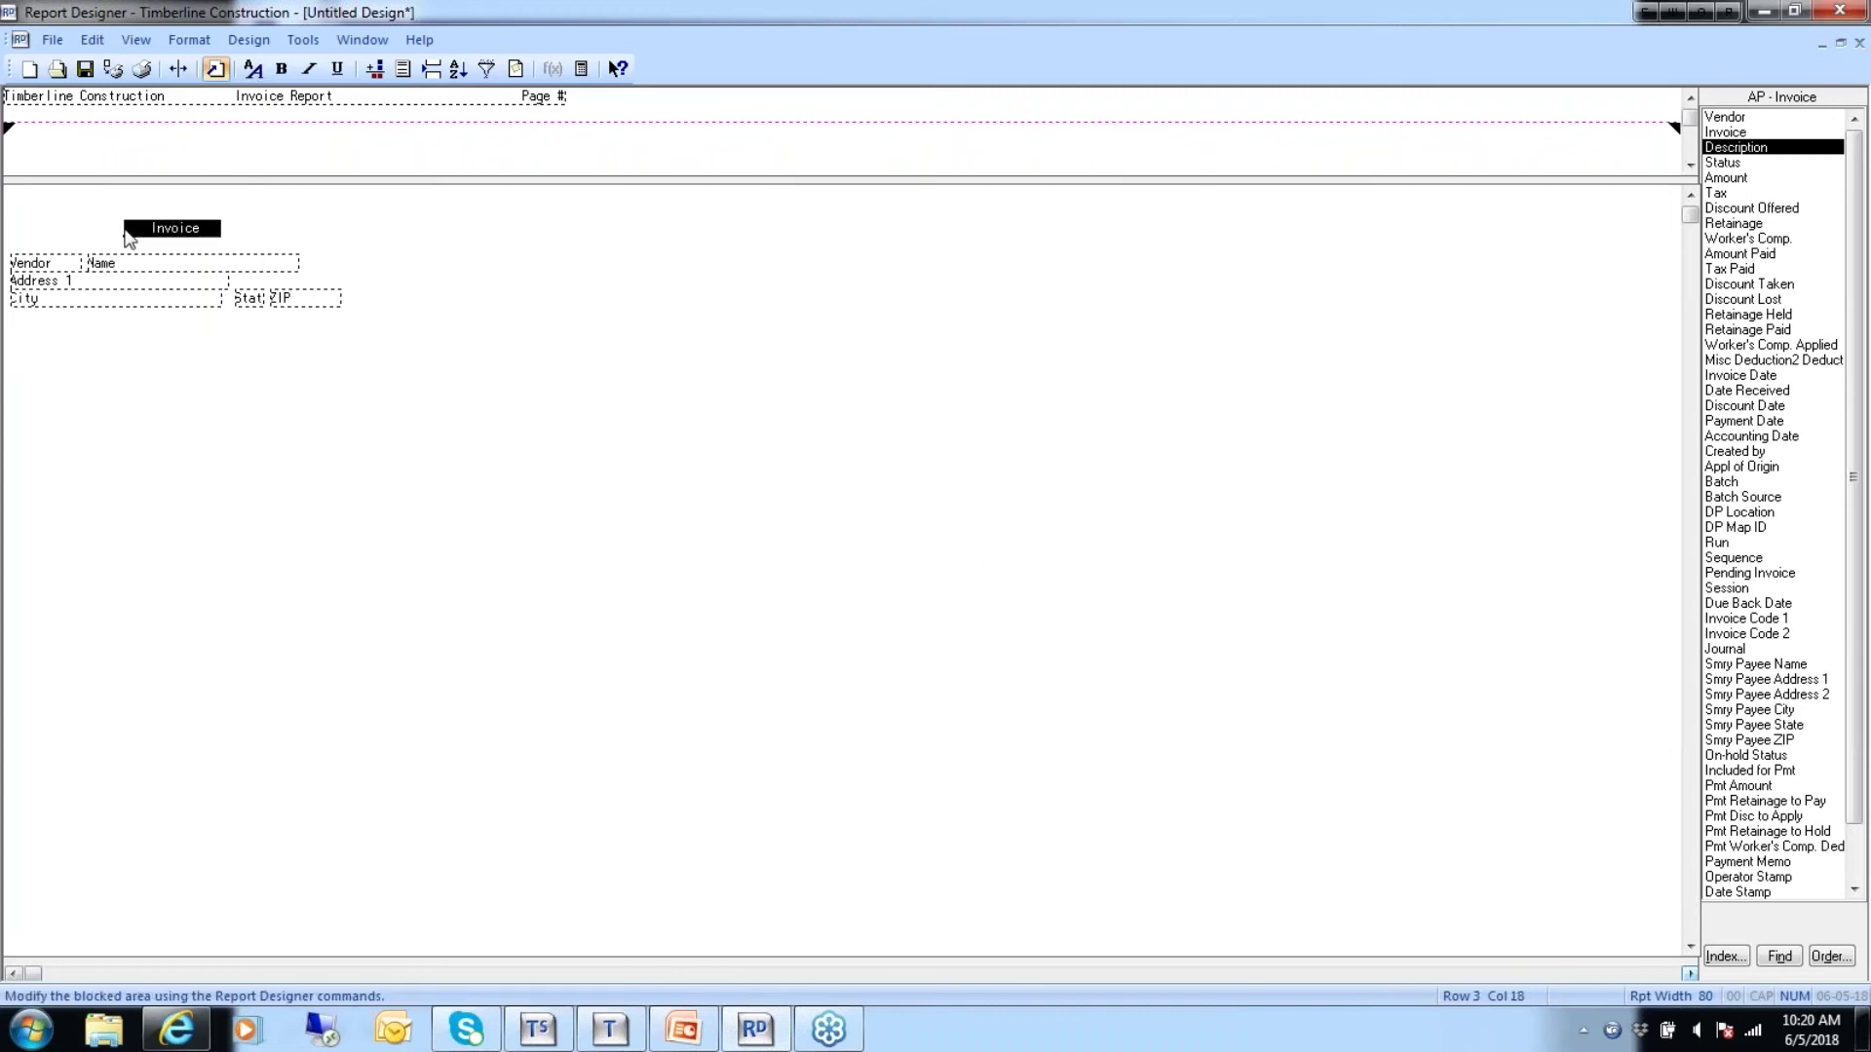
key(Delete)
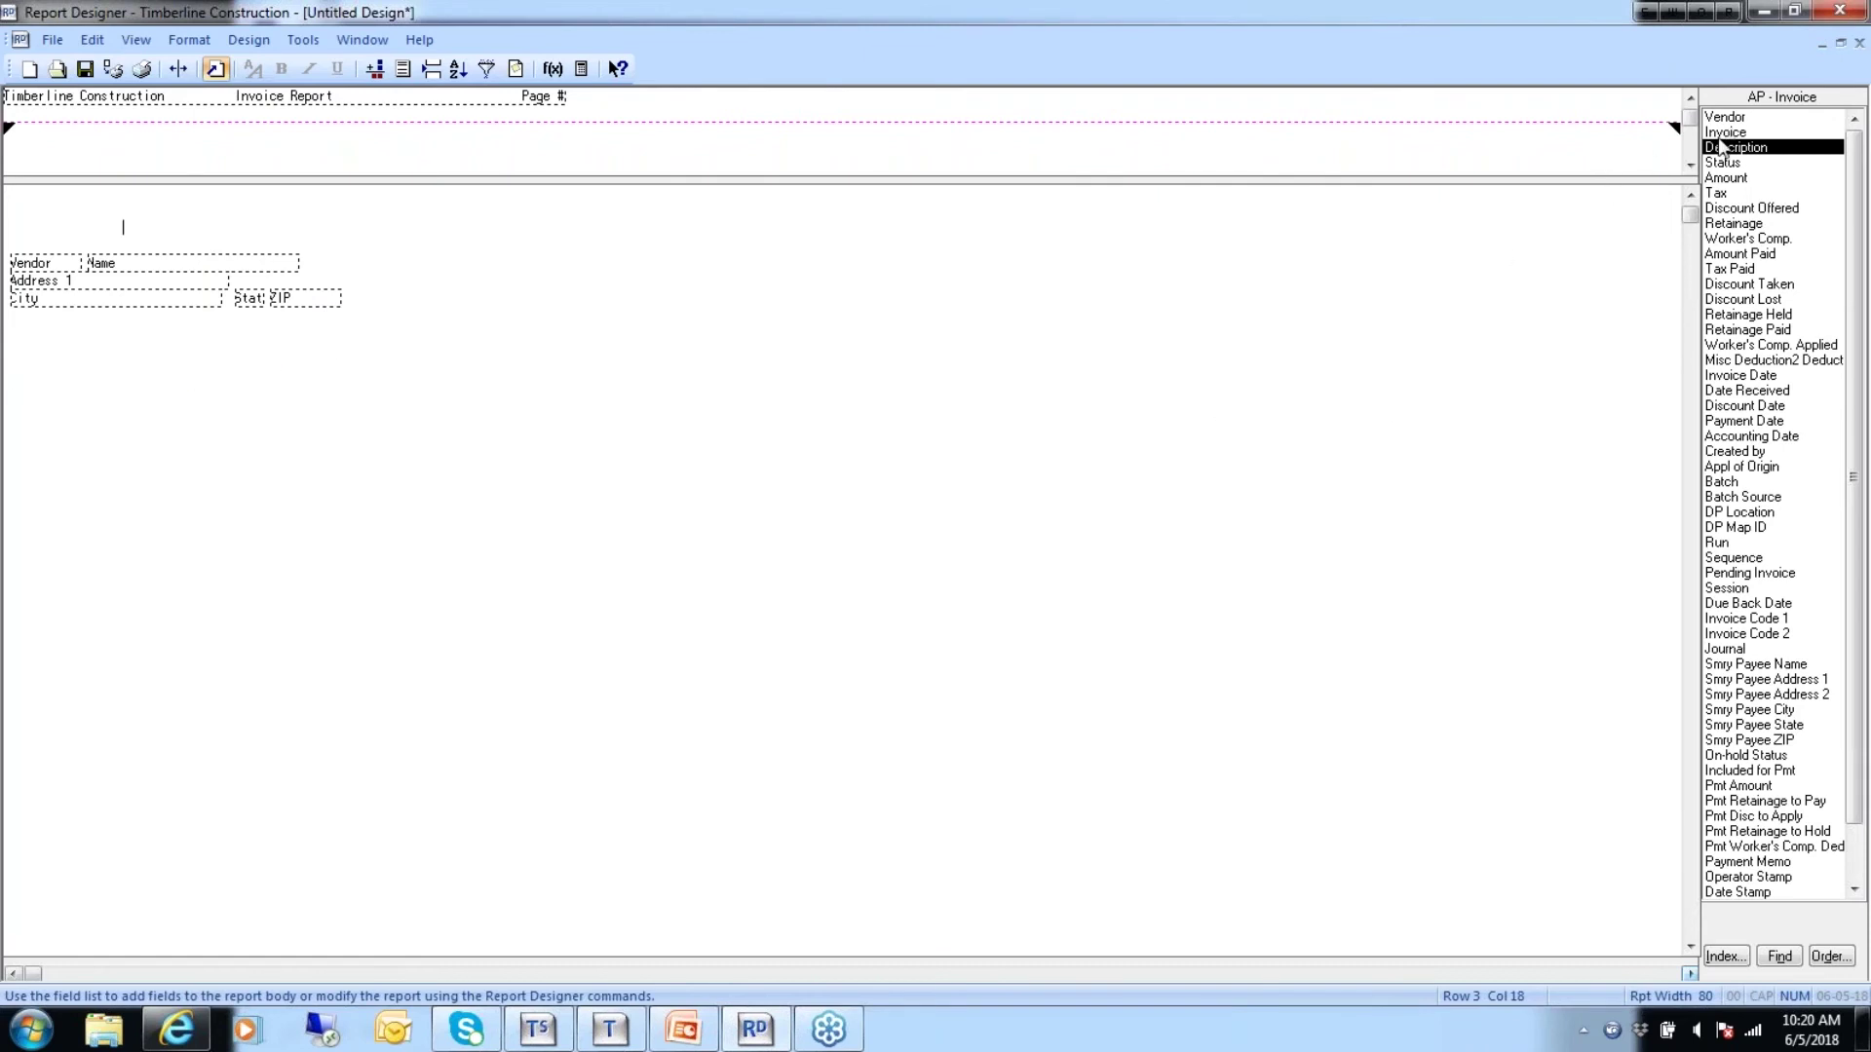
Insert the Invoice field with its column heading at row 9, column 18 of the report body.
drag(1725, 132, 129, 229)
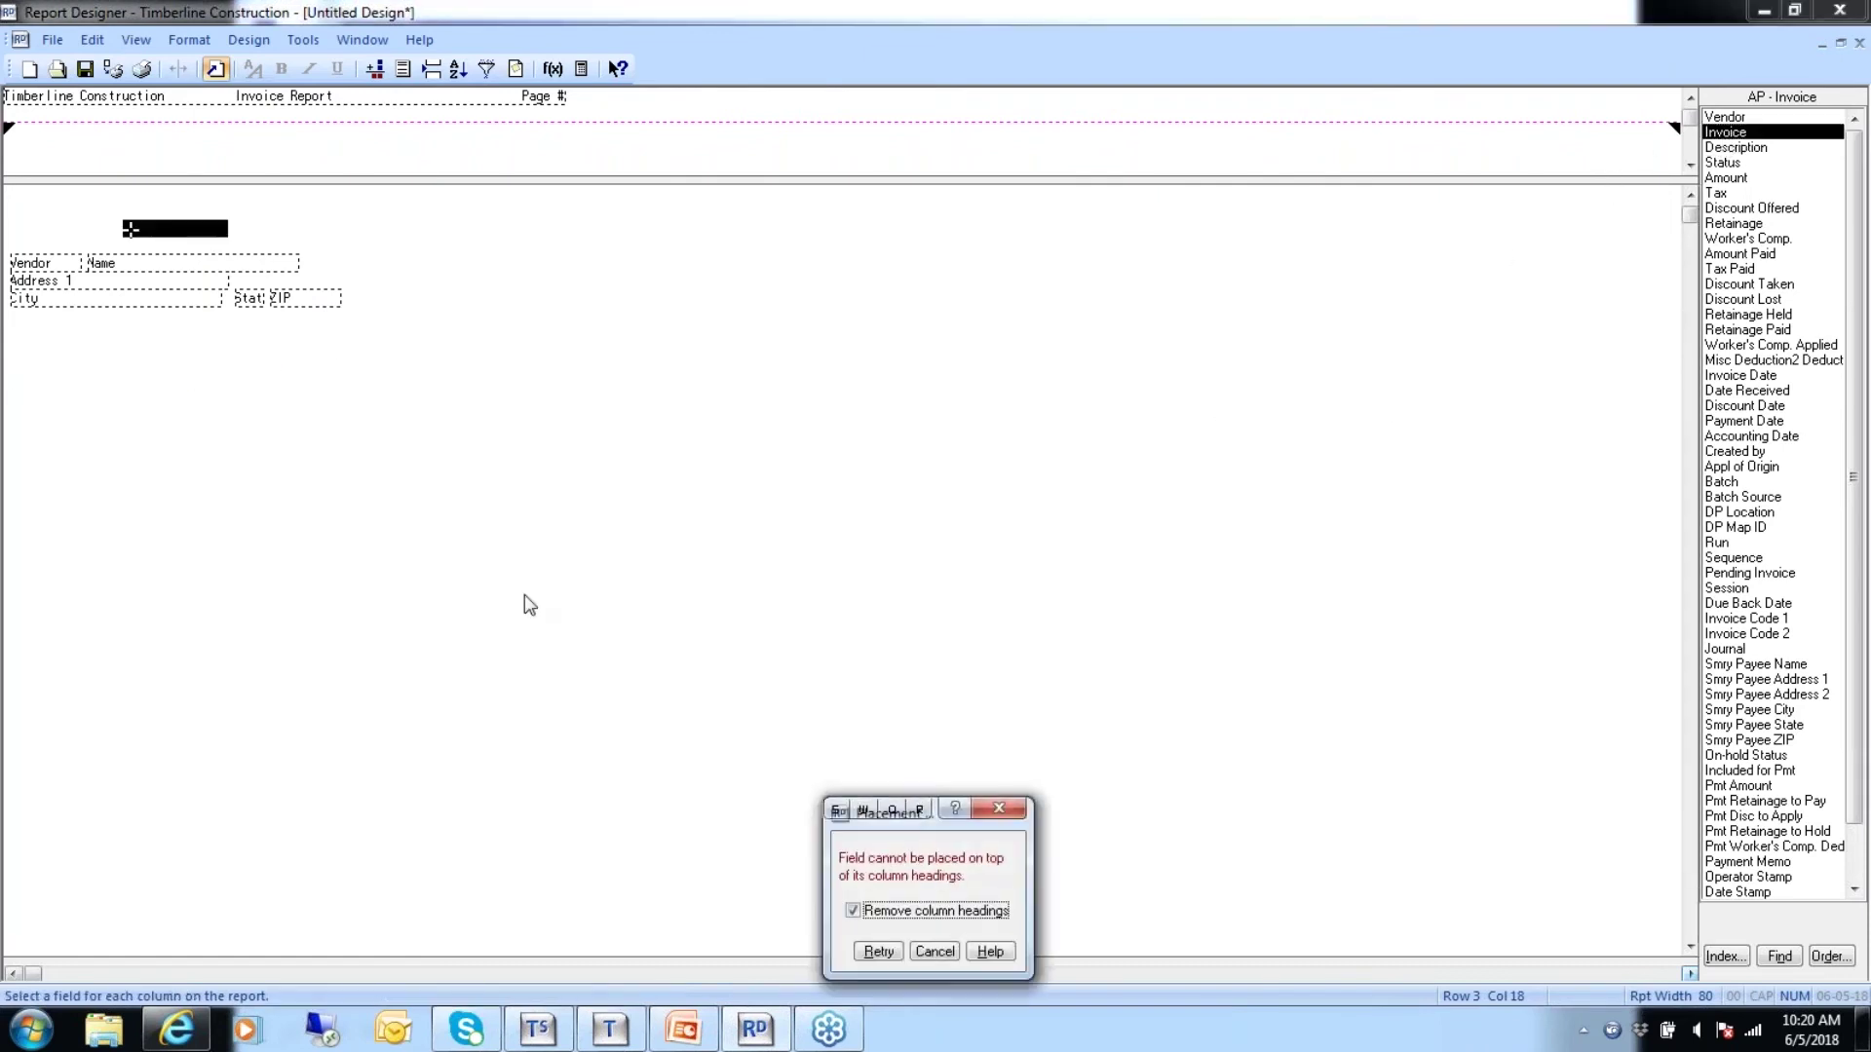
click(933, 952)
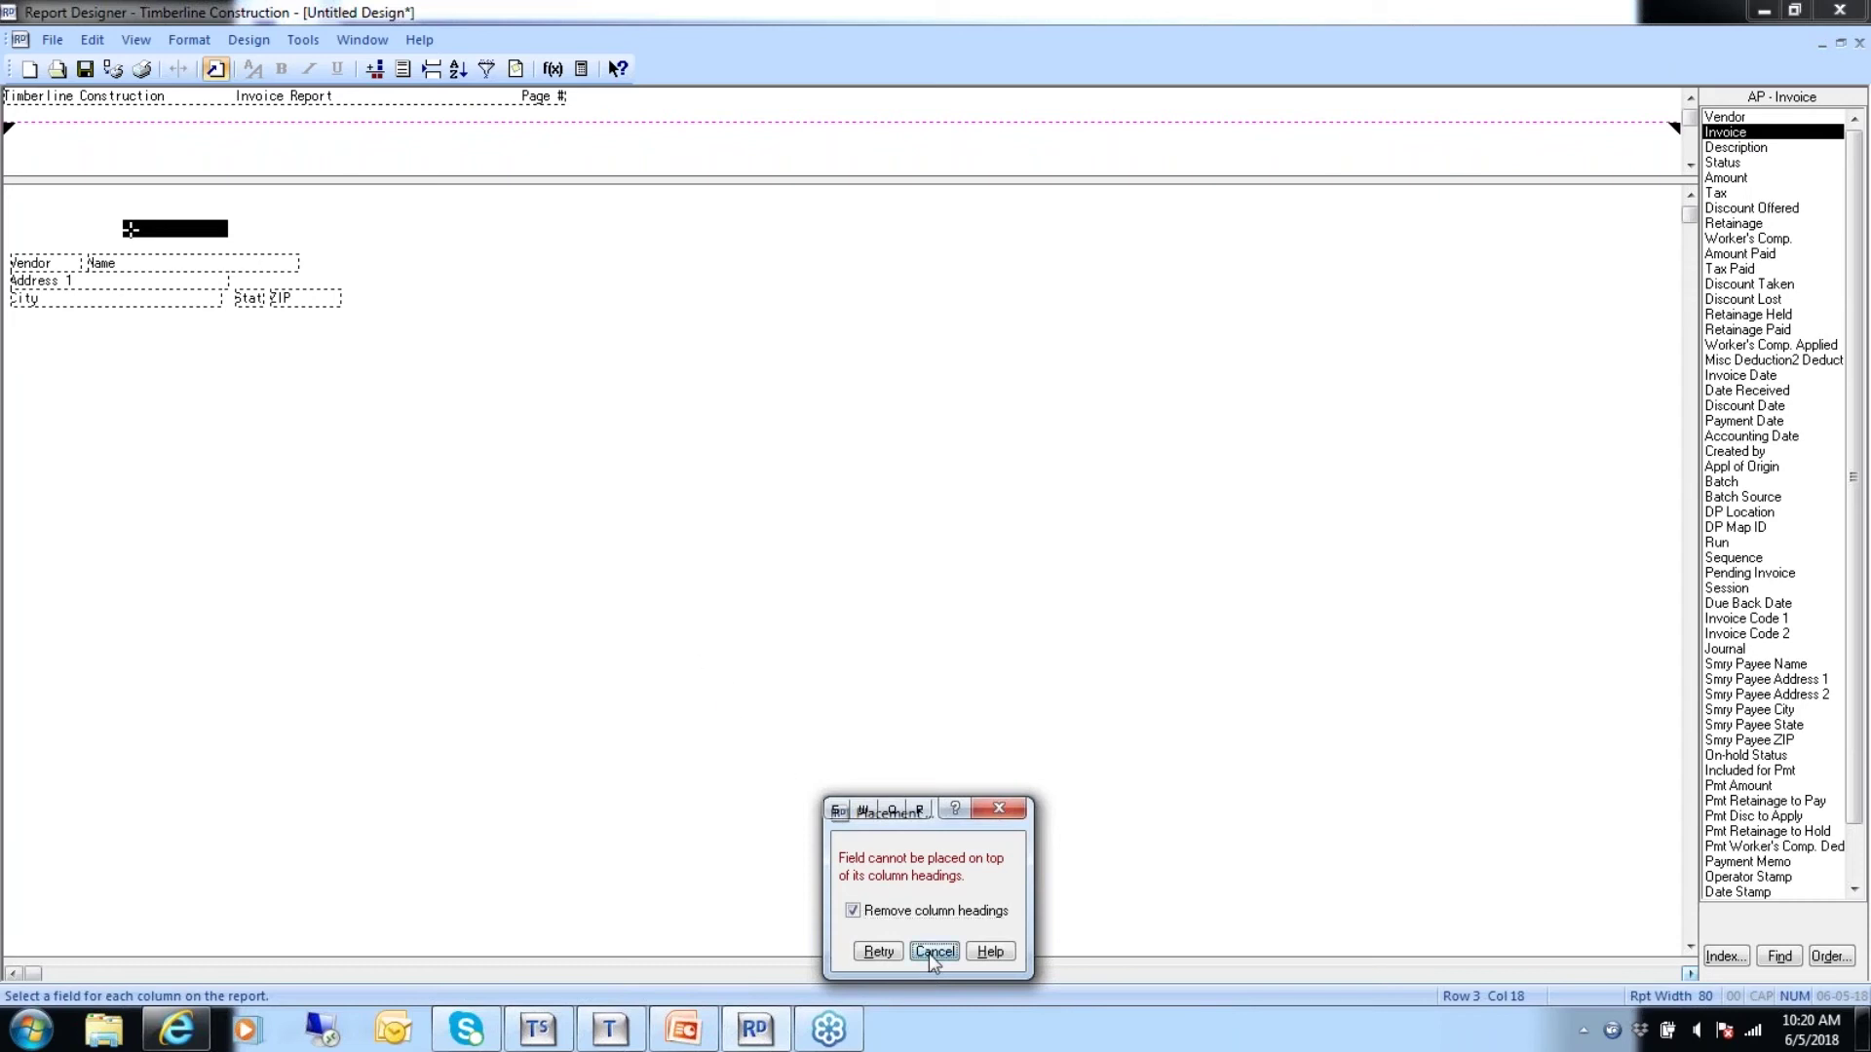
click(142, 343)
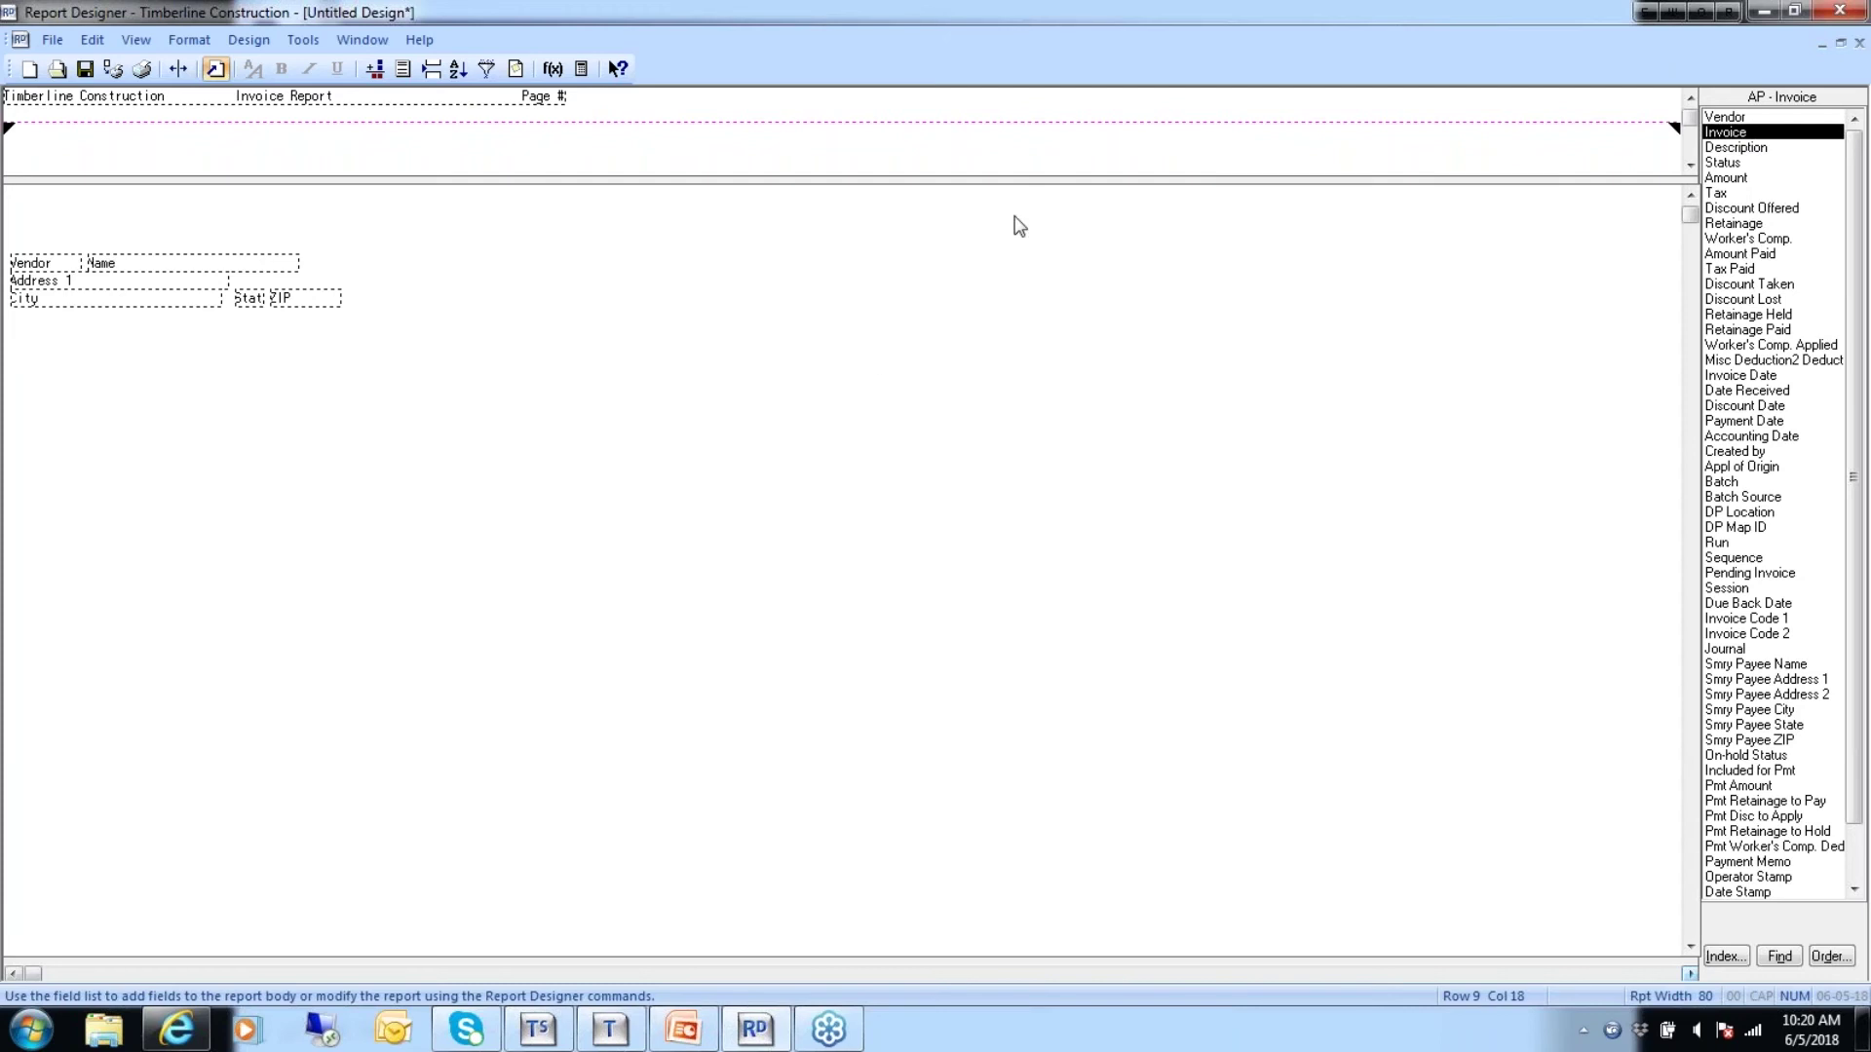
double_click(1735, 133)
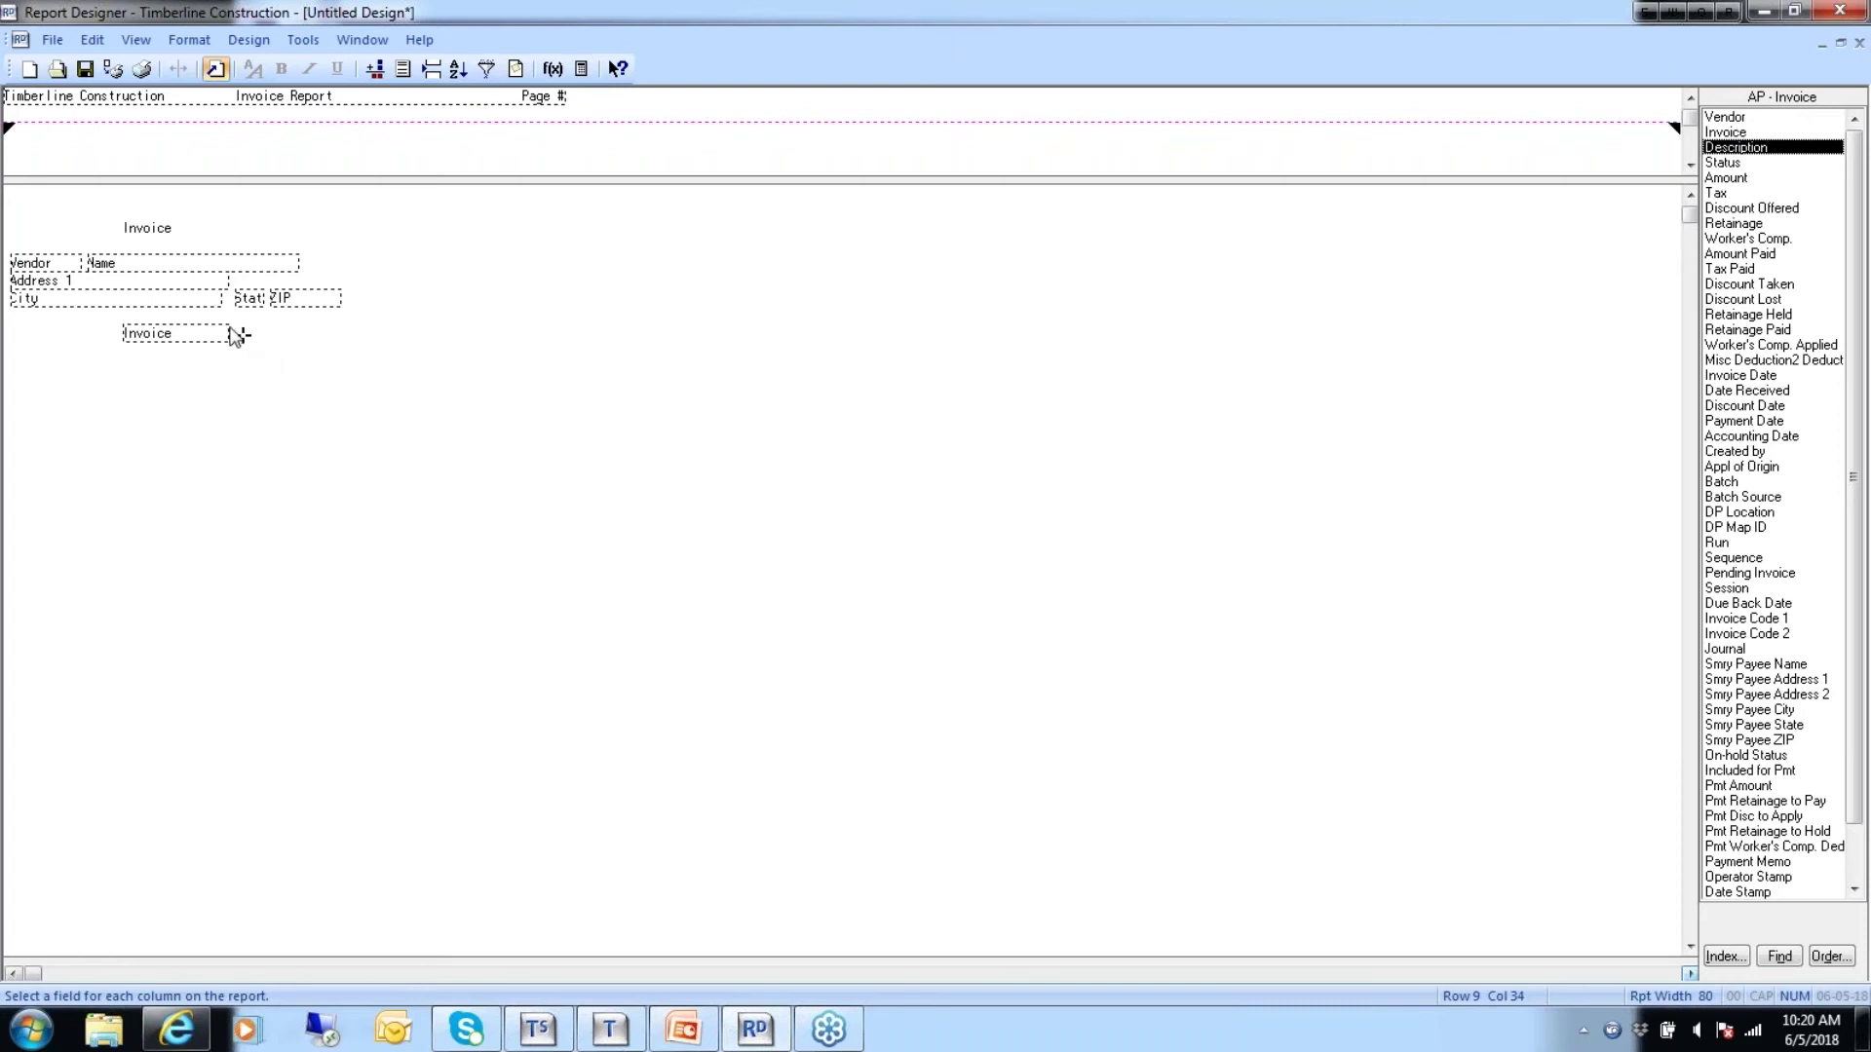
Move the Invoice field to row 9, column 51, and reposition its column heading above it in row 3.
click(167, 337)
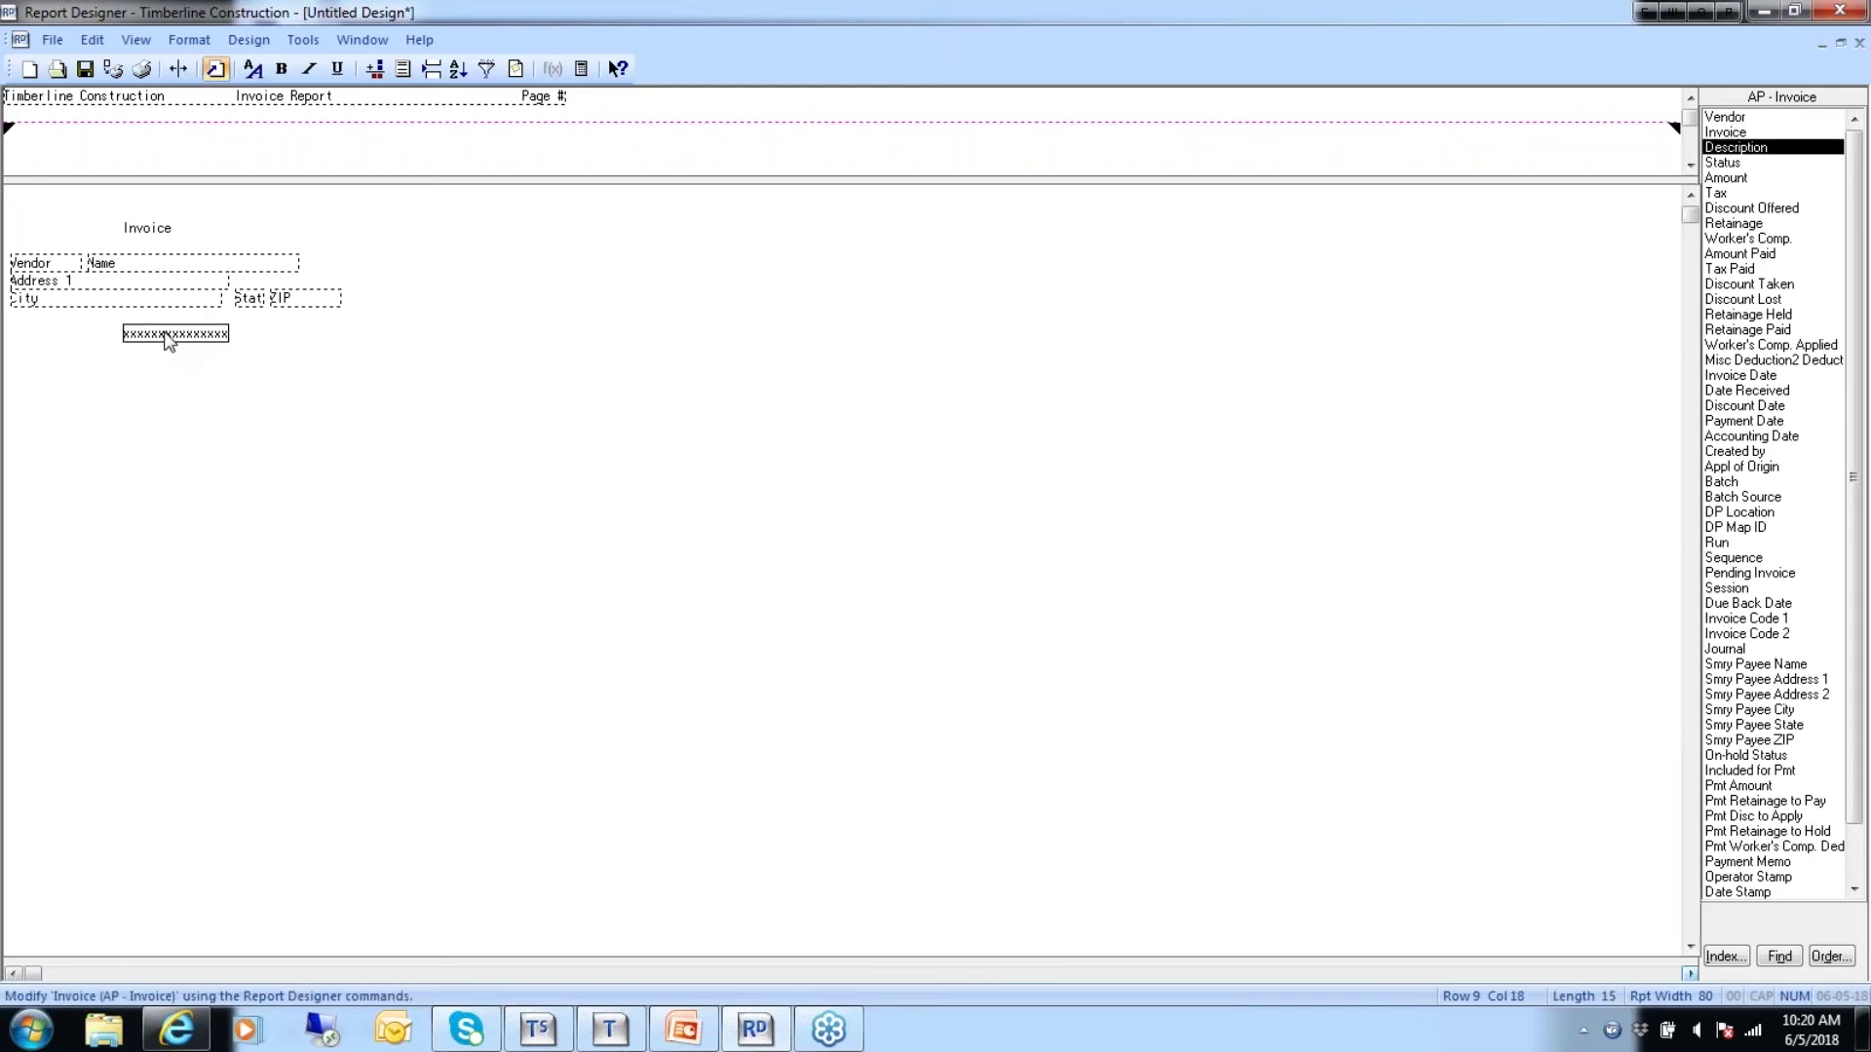
click(164, 334)
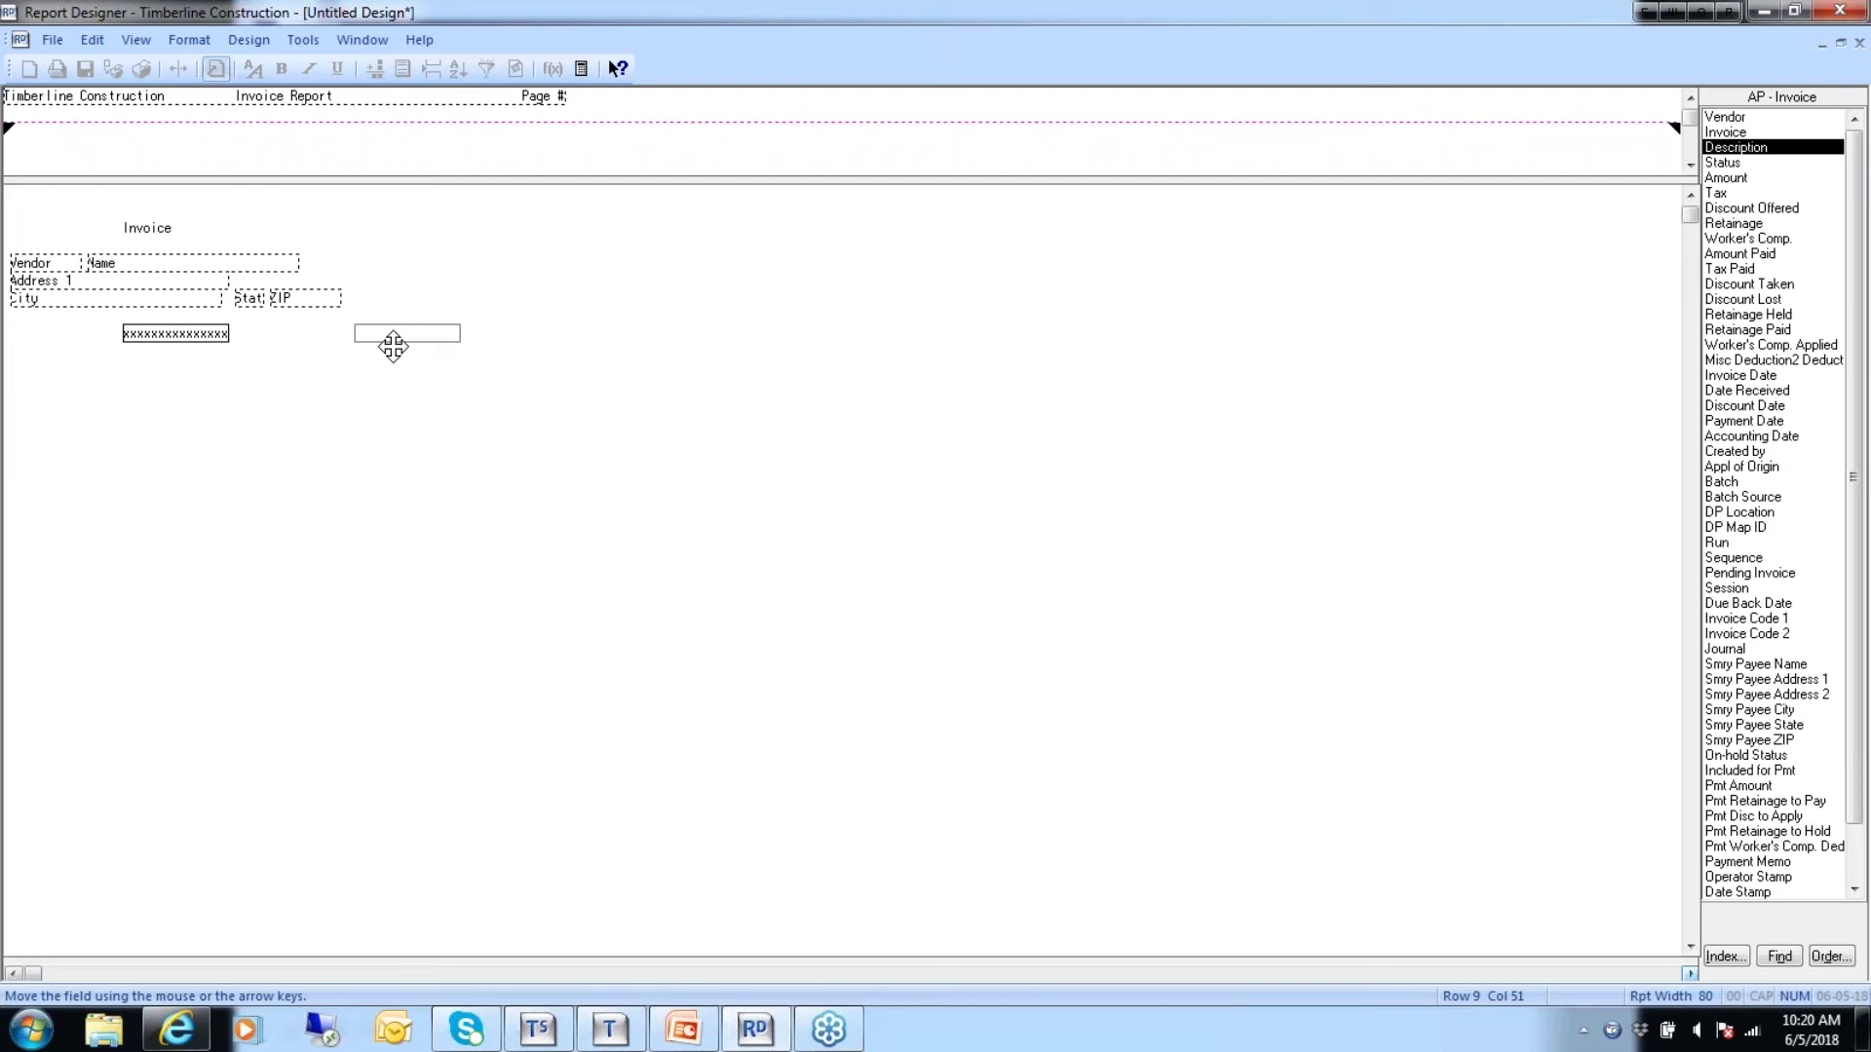
click(392, 346)
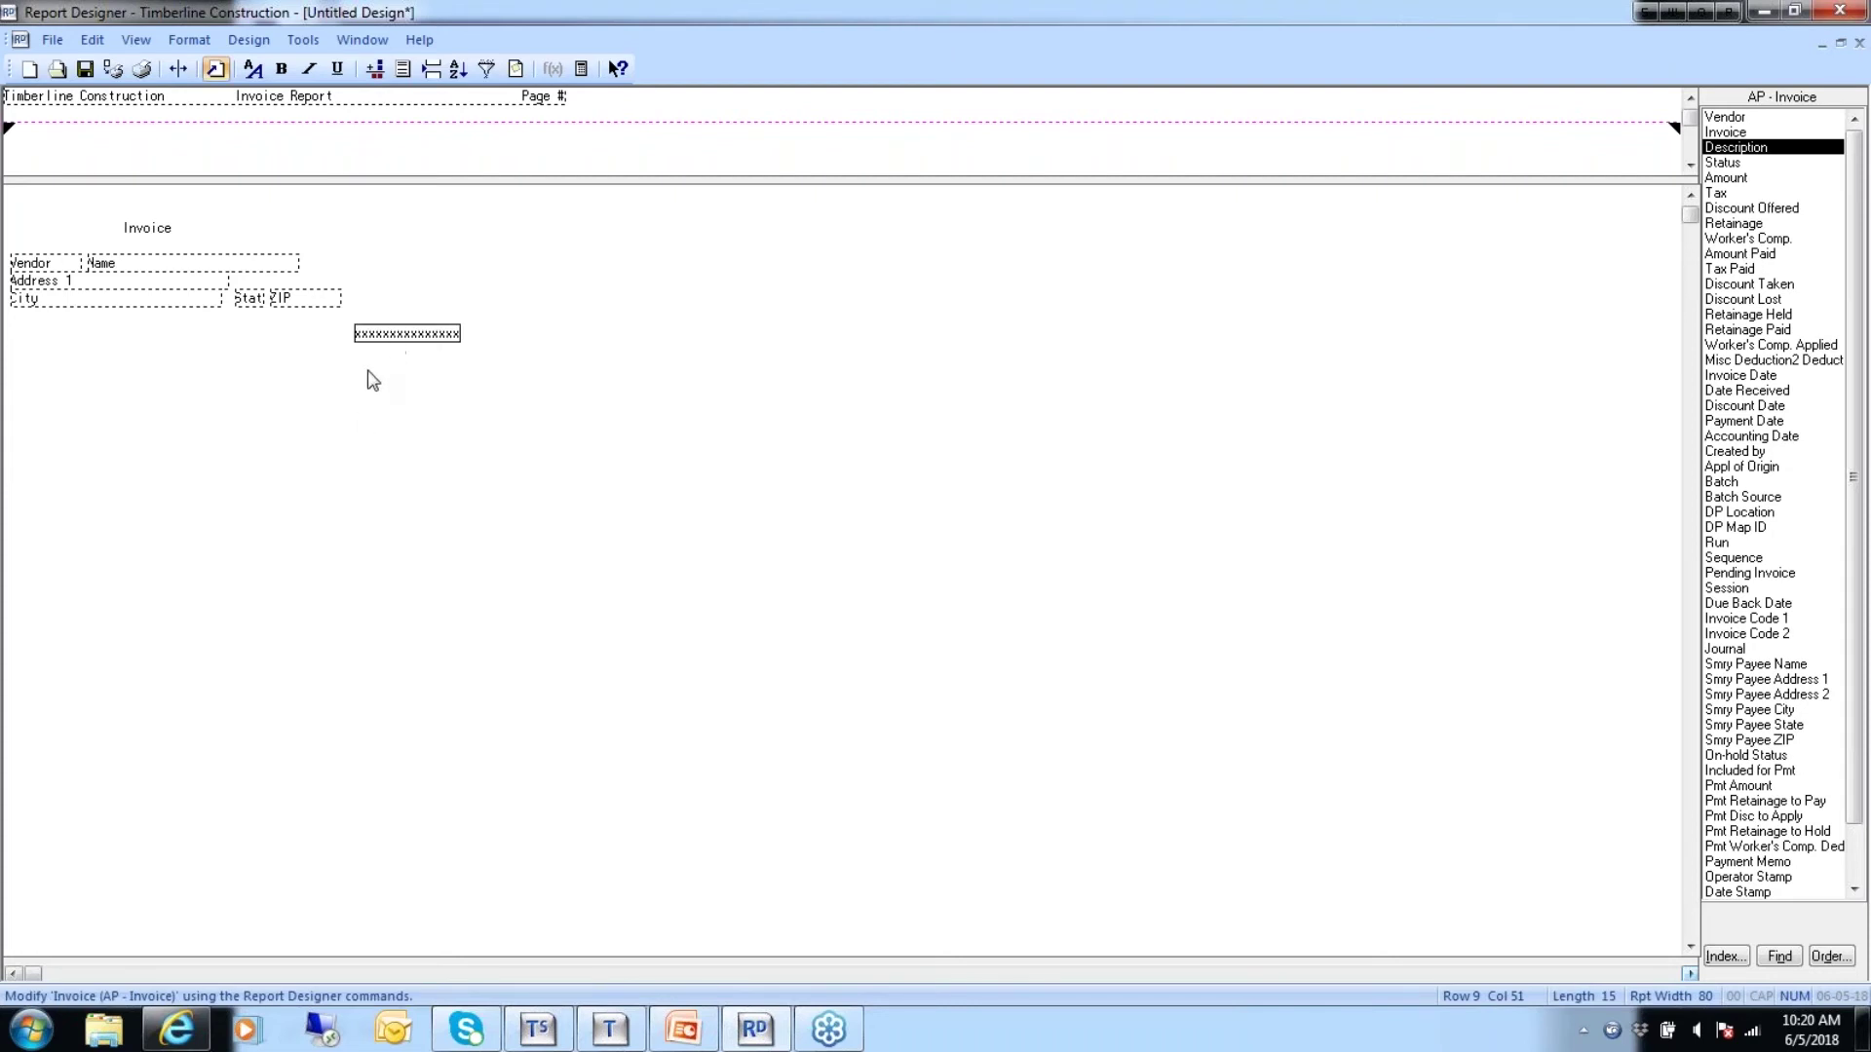
drag(181, 238, 111, 238)
click(157, 231)
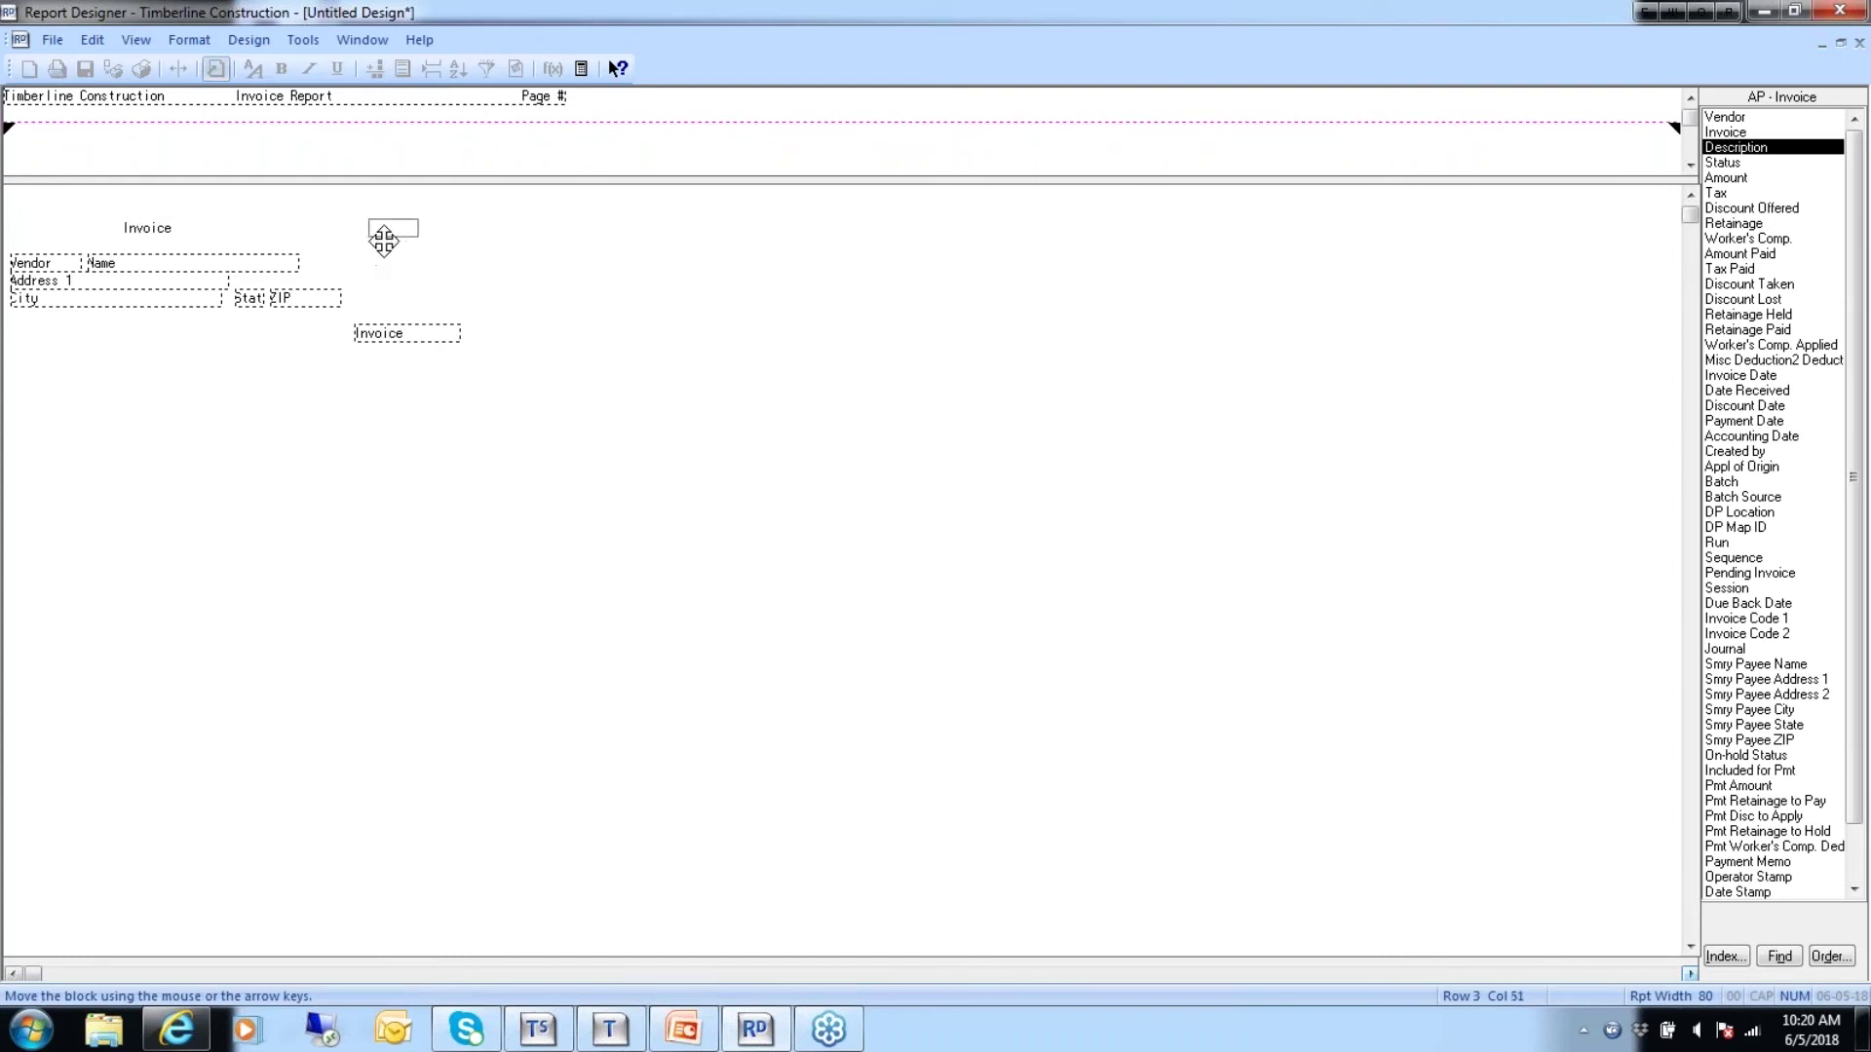
click(395, 244)
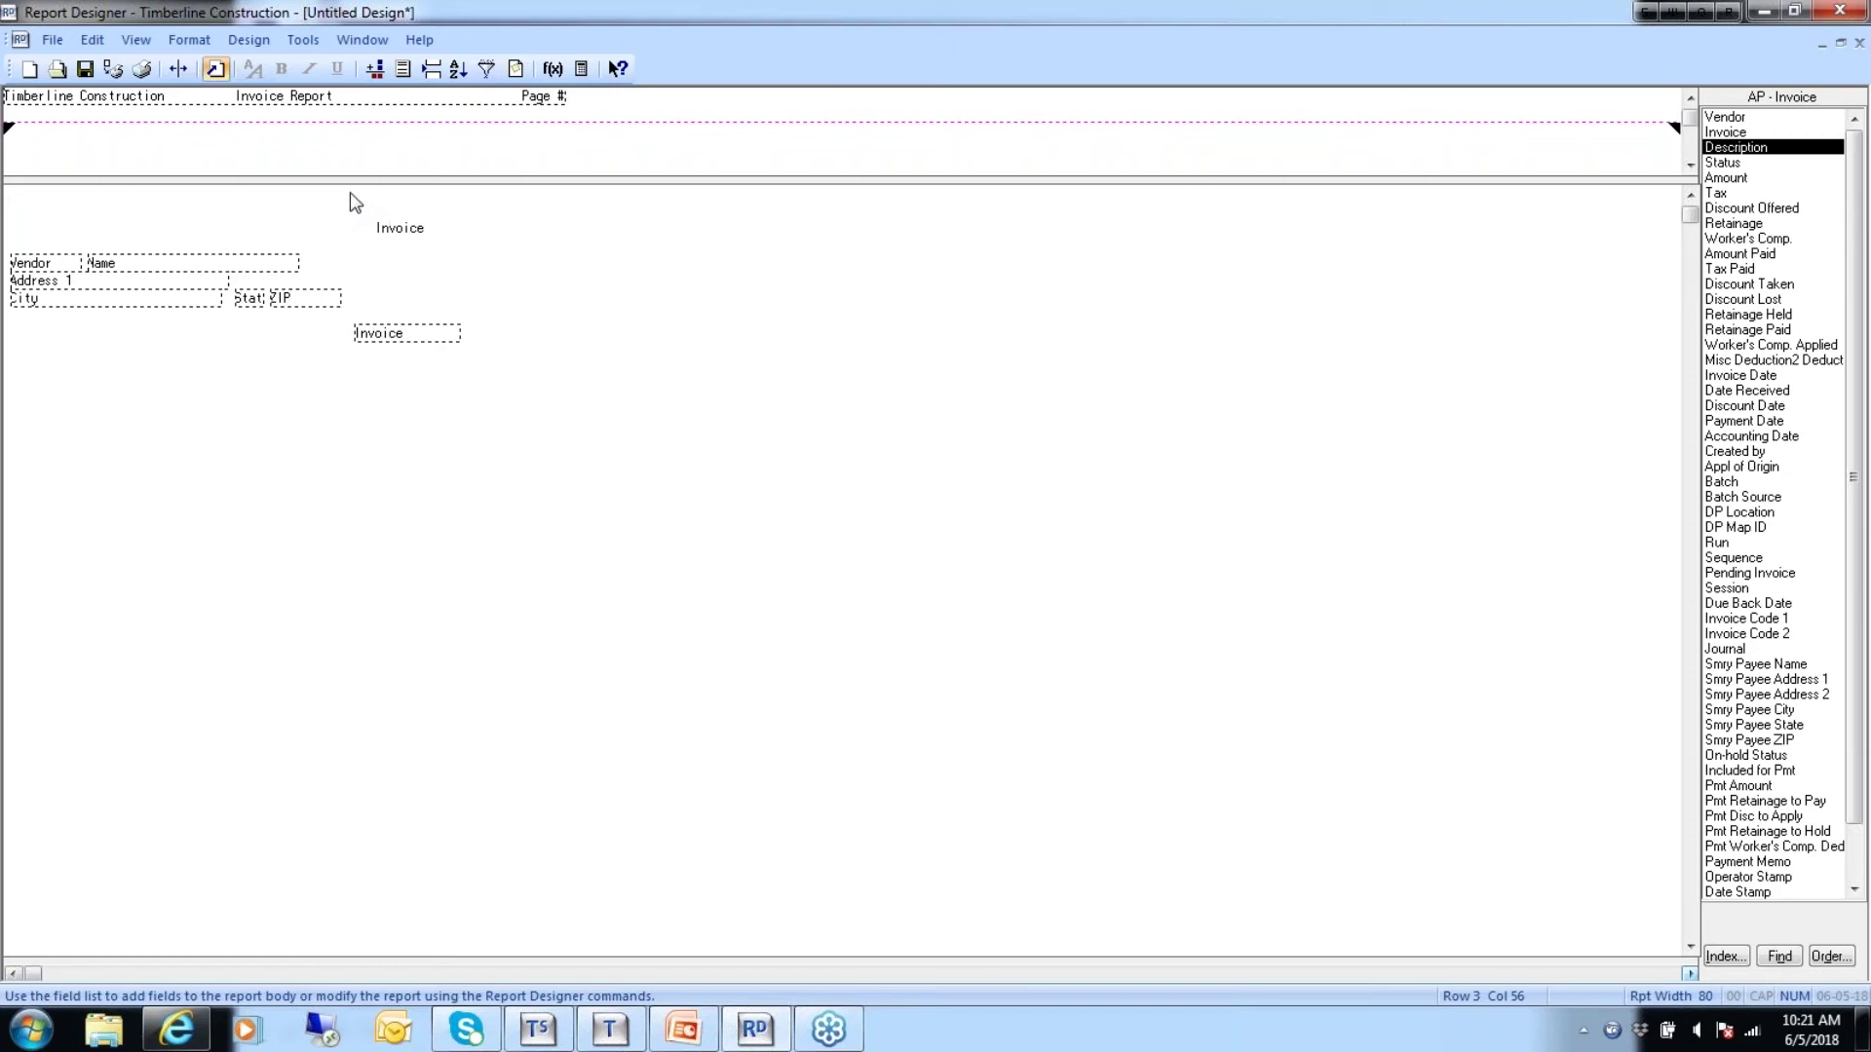
Slide the Invoice column from column 50 over to column 67 and insert the Invoice Date field at row 9, column 51.
drag(353, 205, 353, 394)
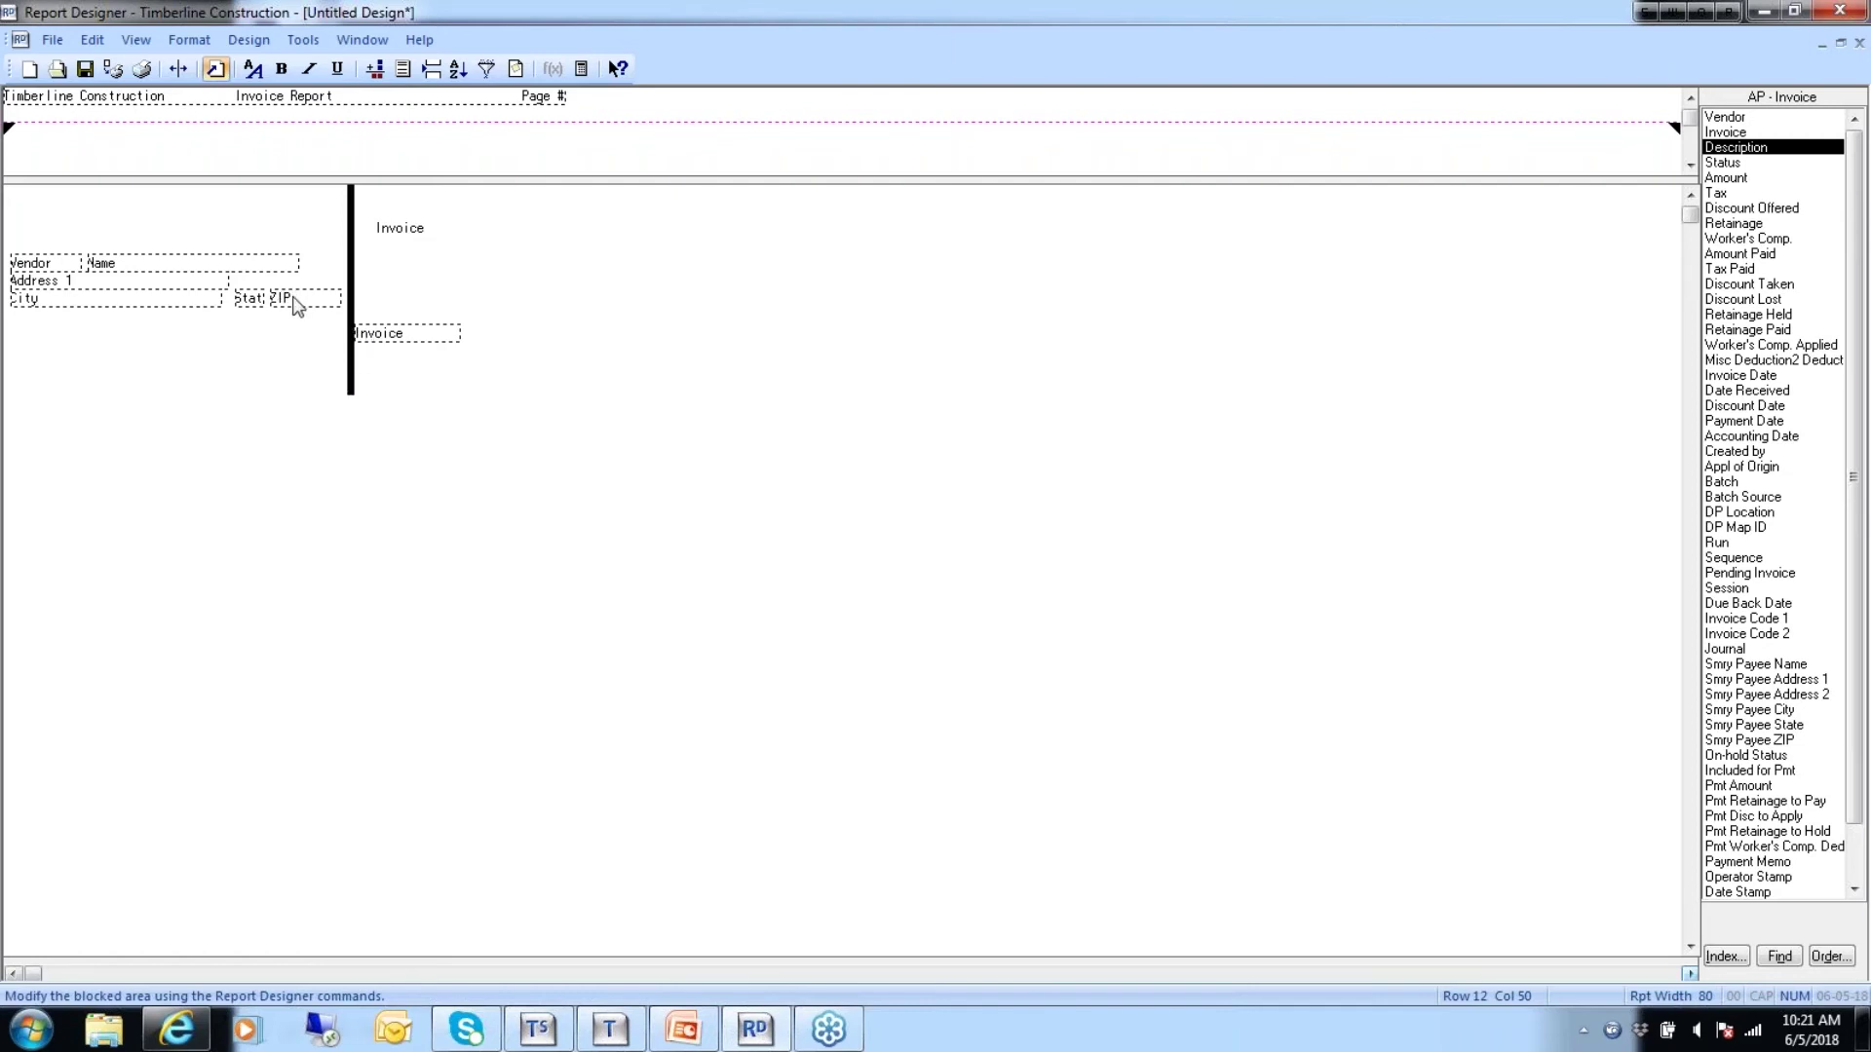
click(178, 70)
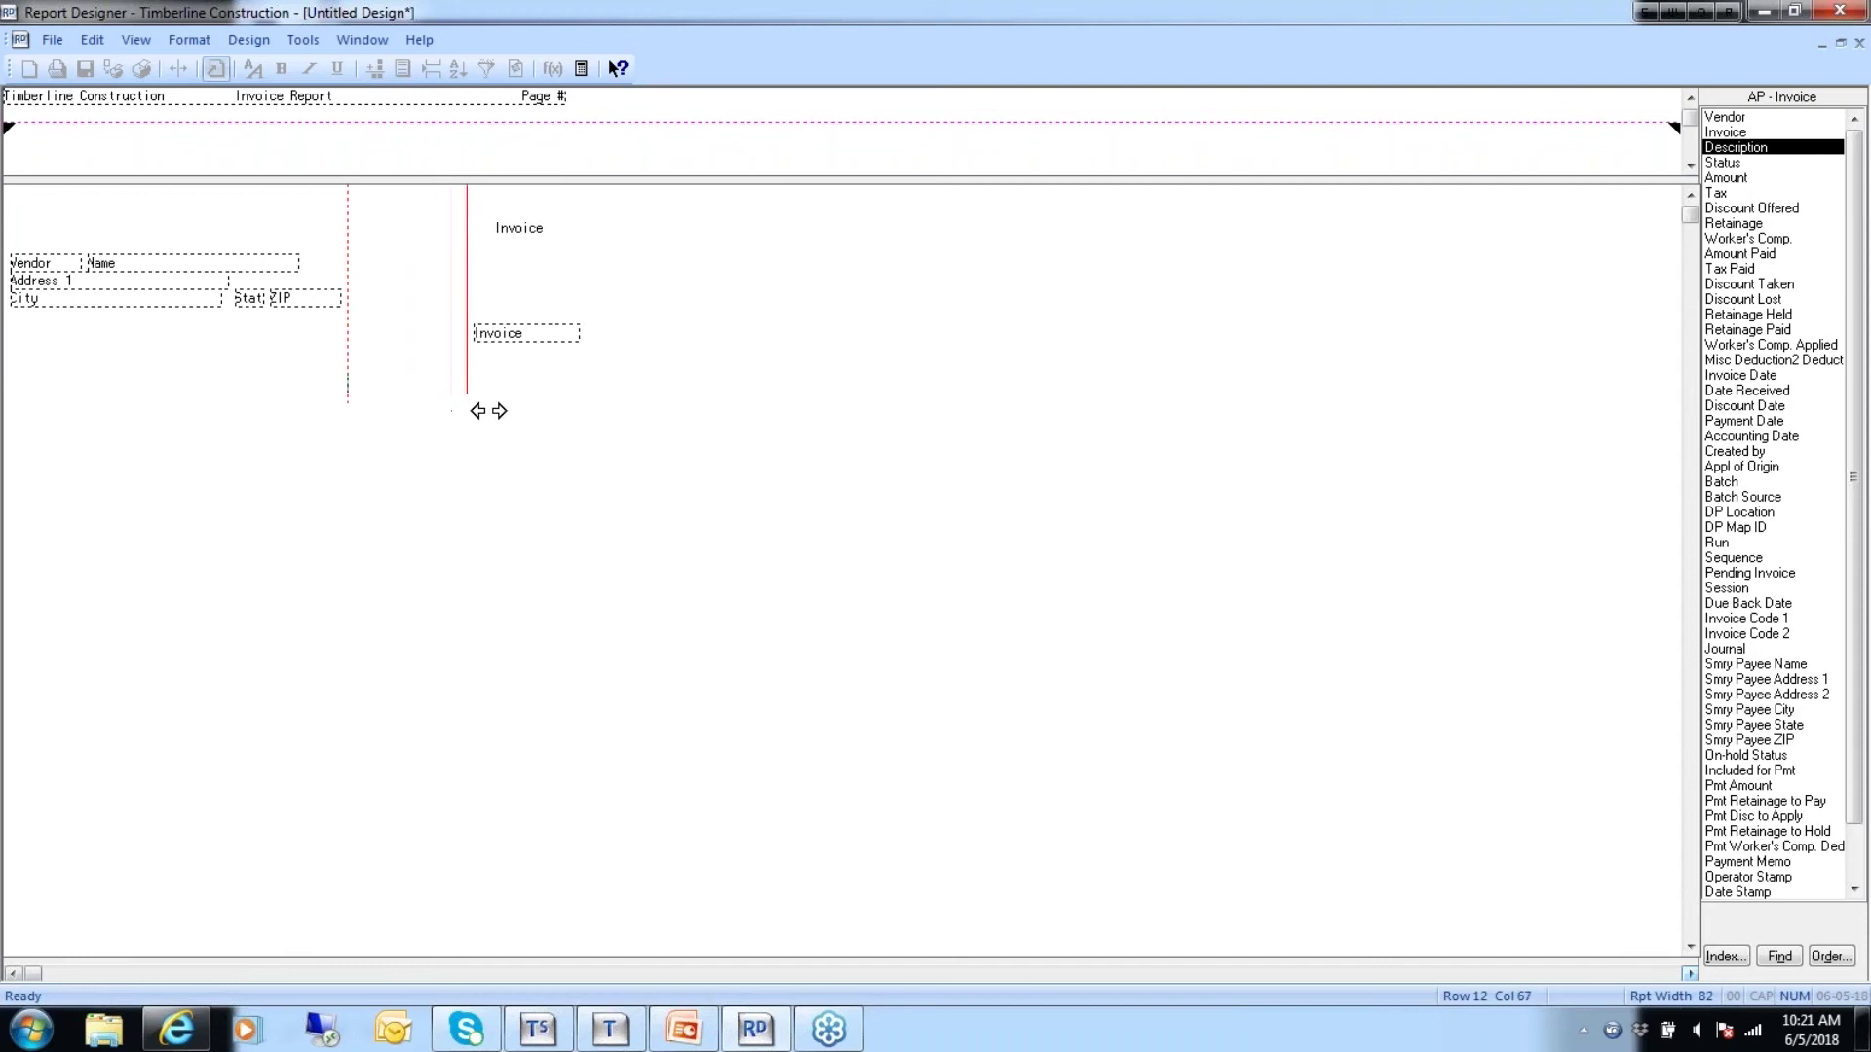
click(487, 411)
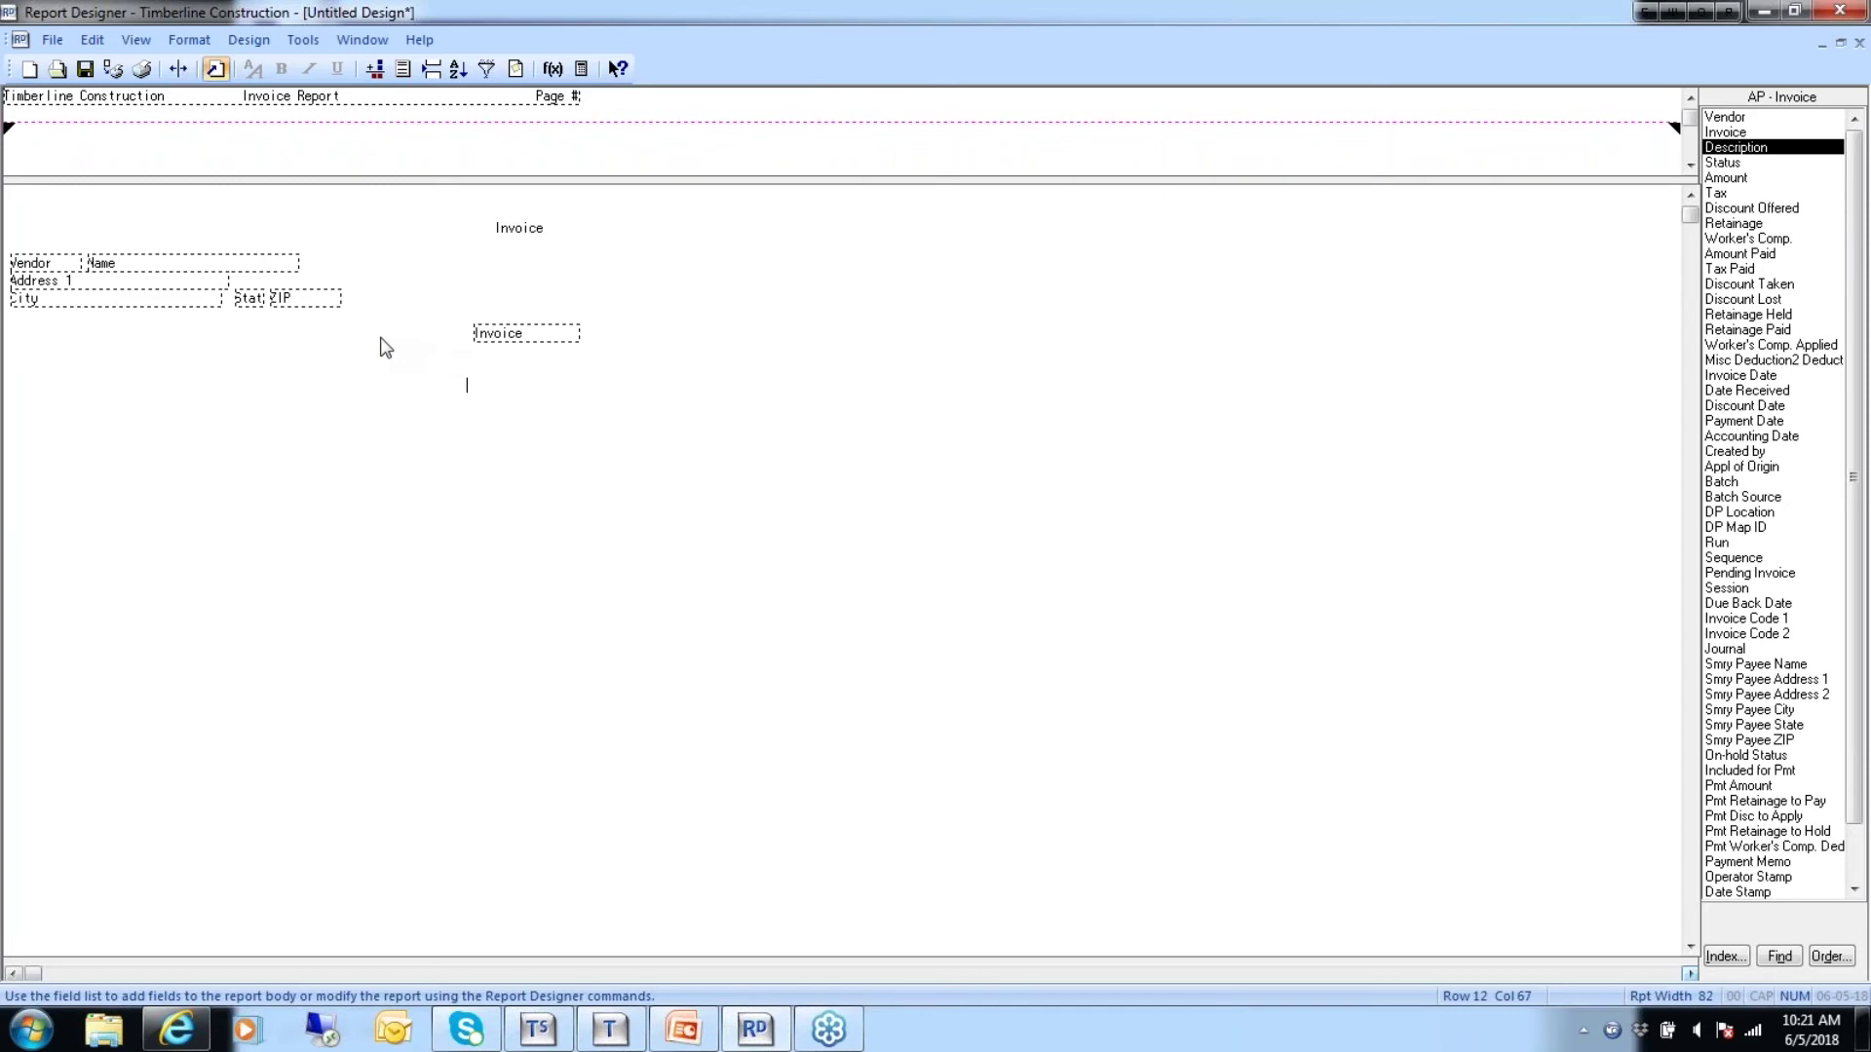
click(352, 343)
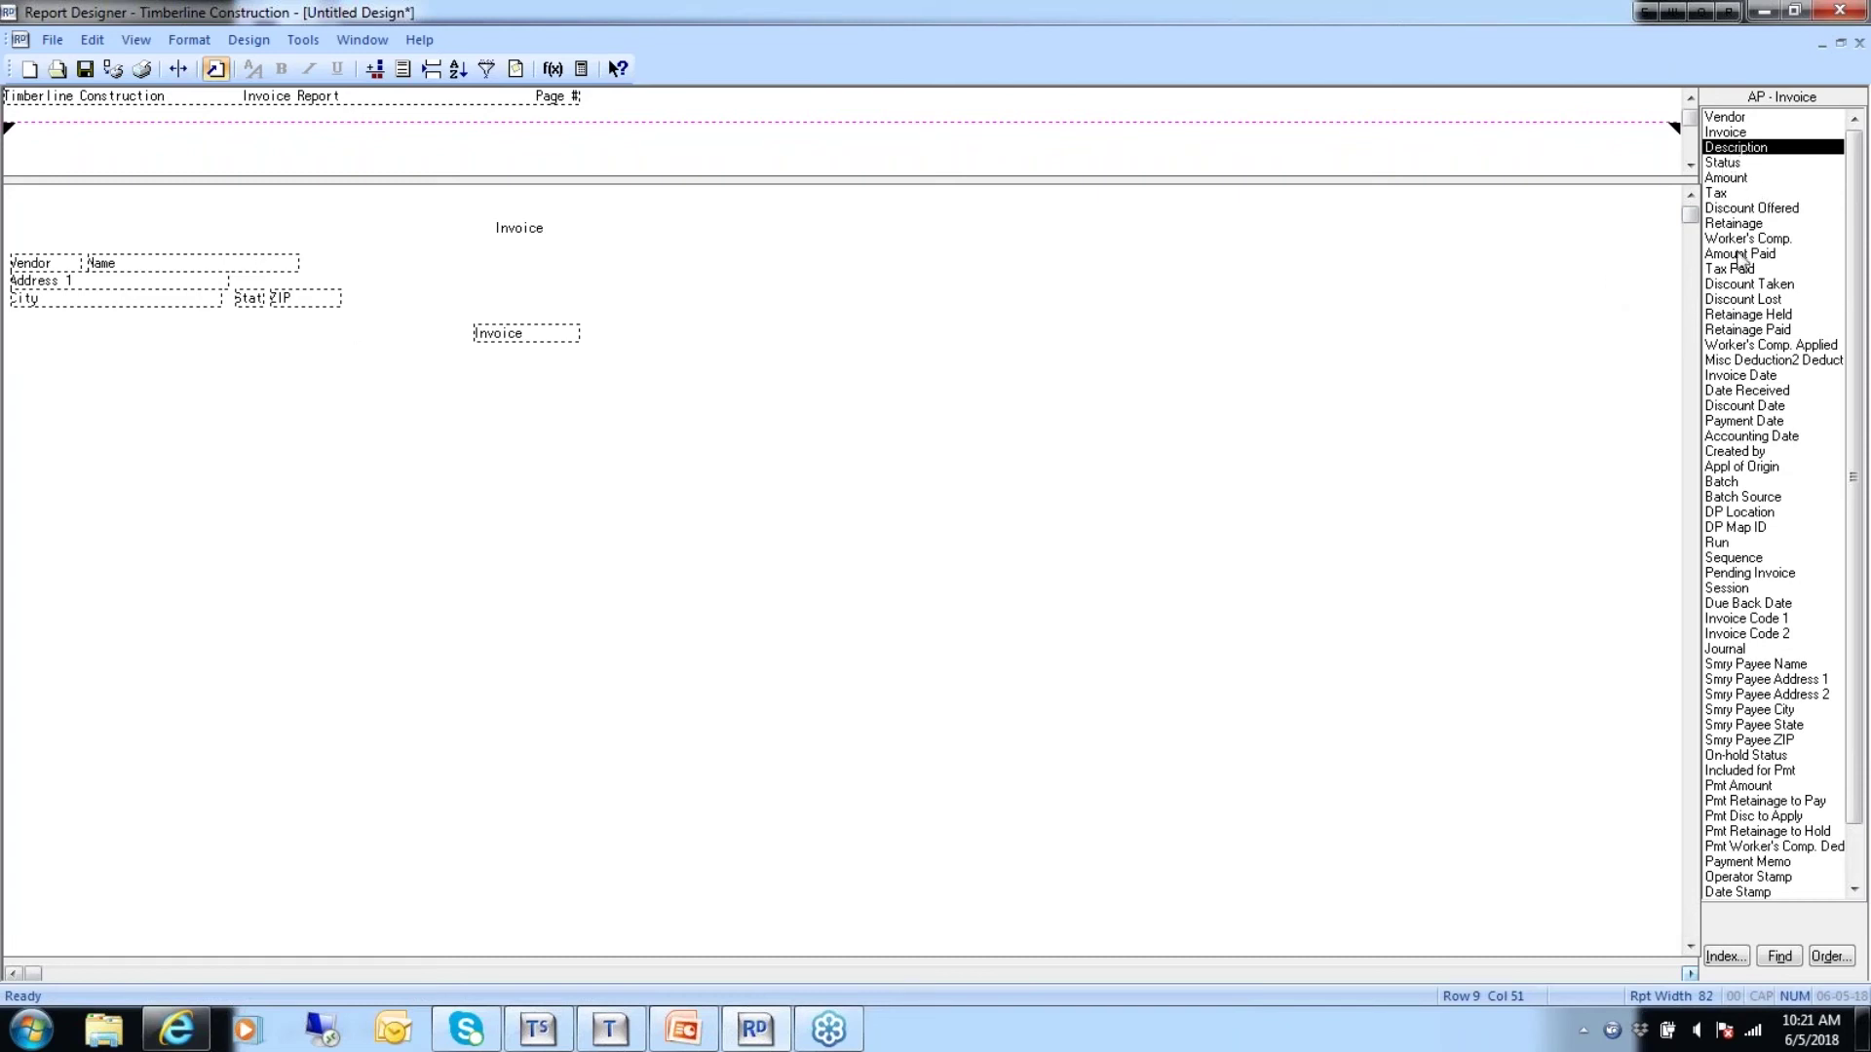
double_click(1725, 379)
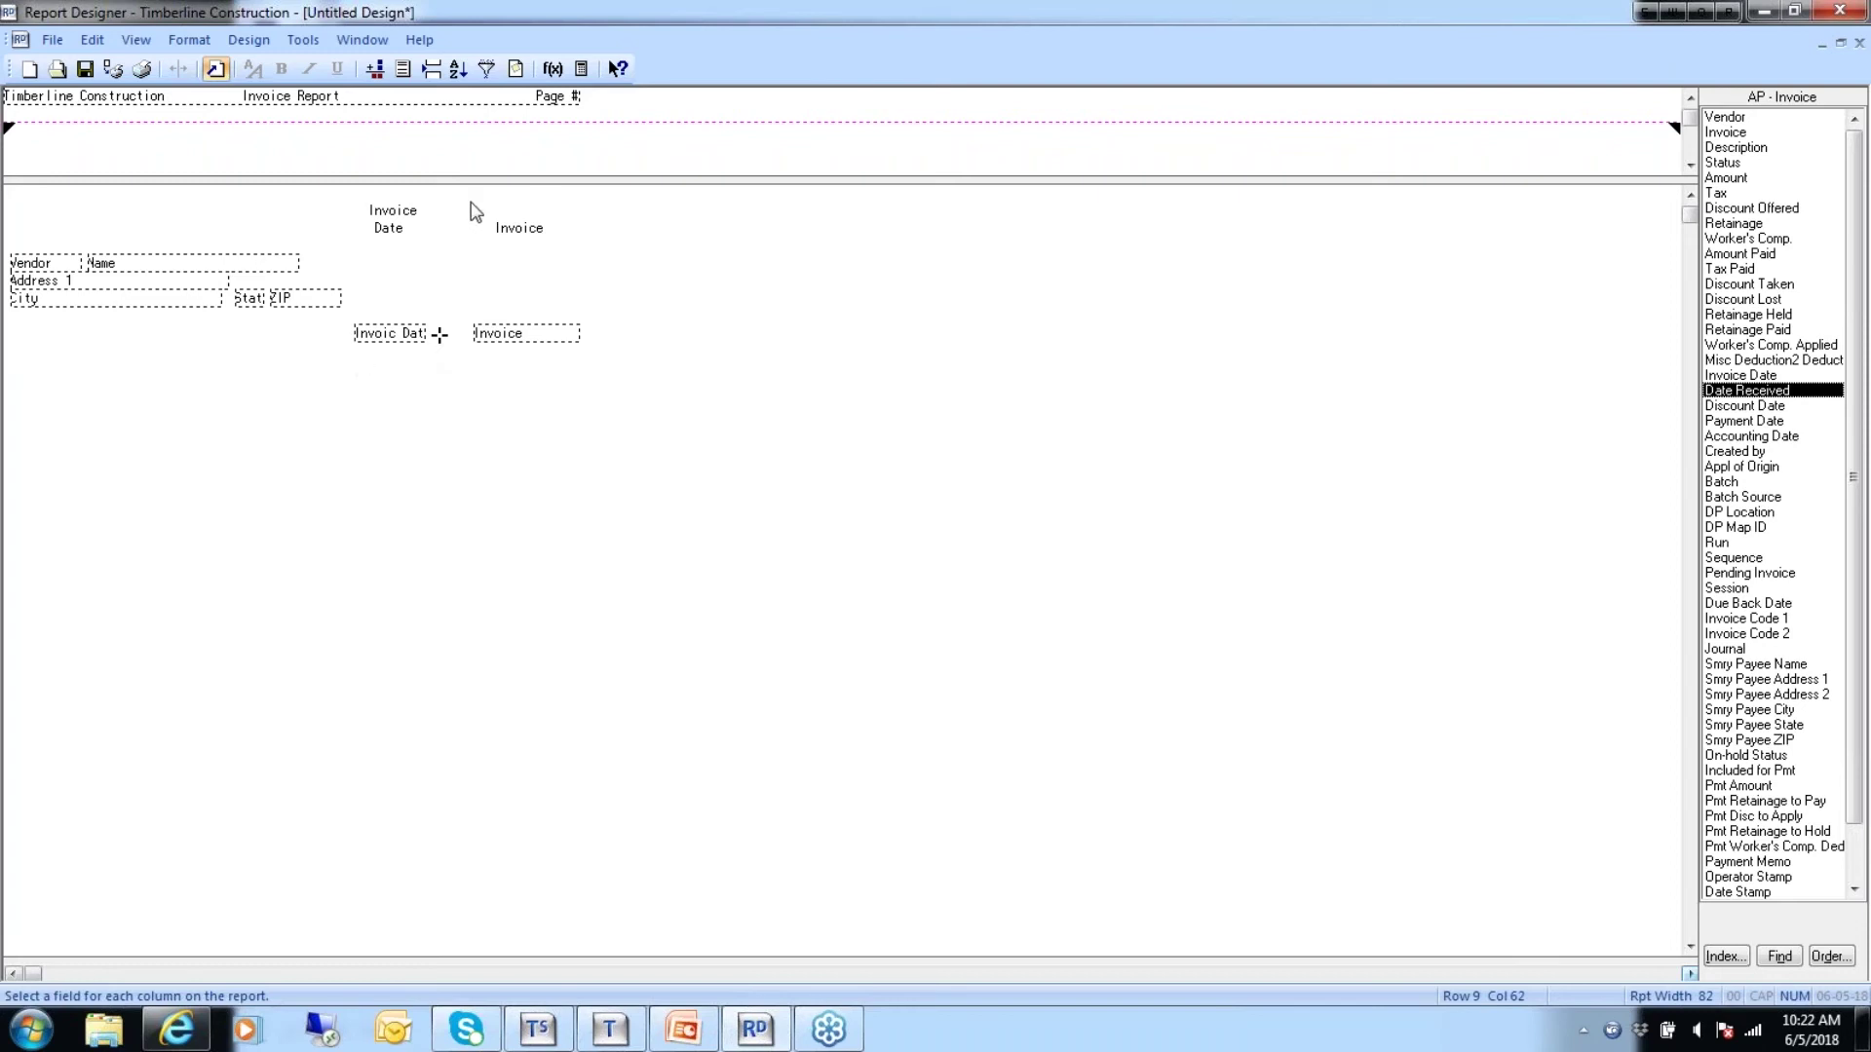
drag(470, 200, 469, 395)
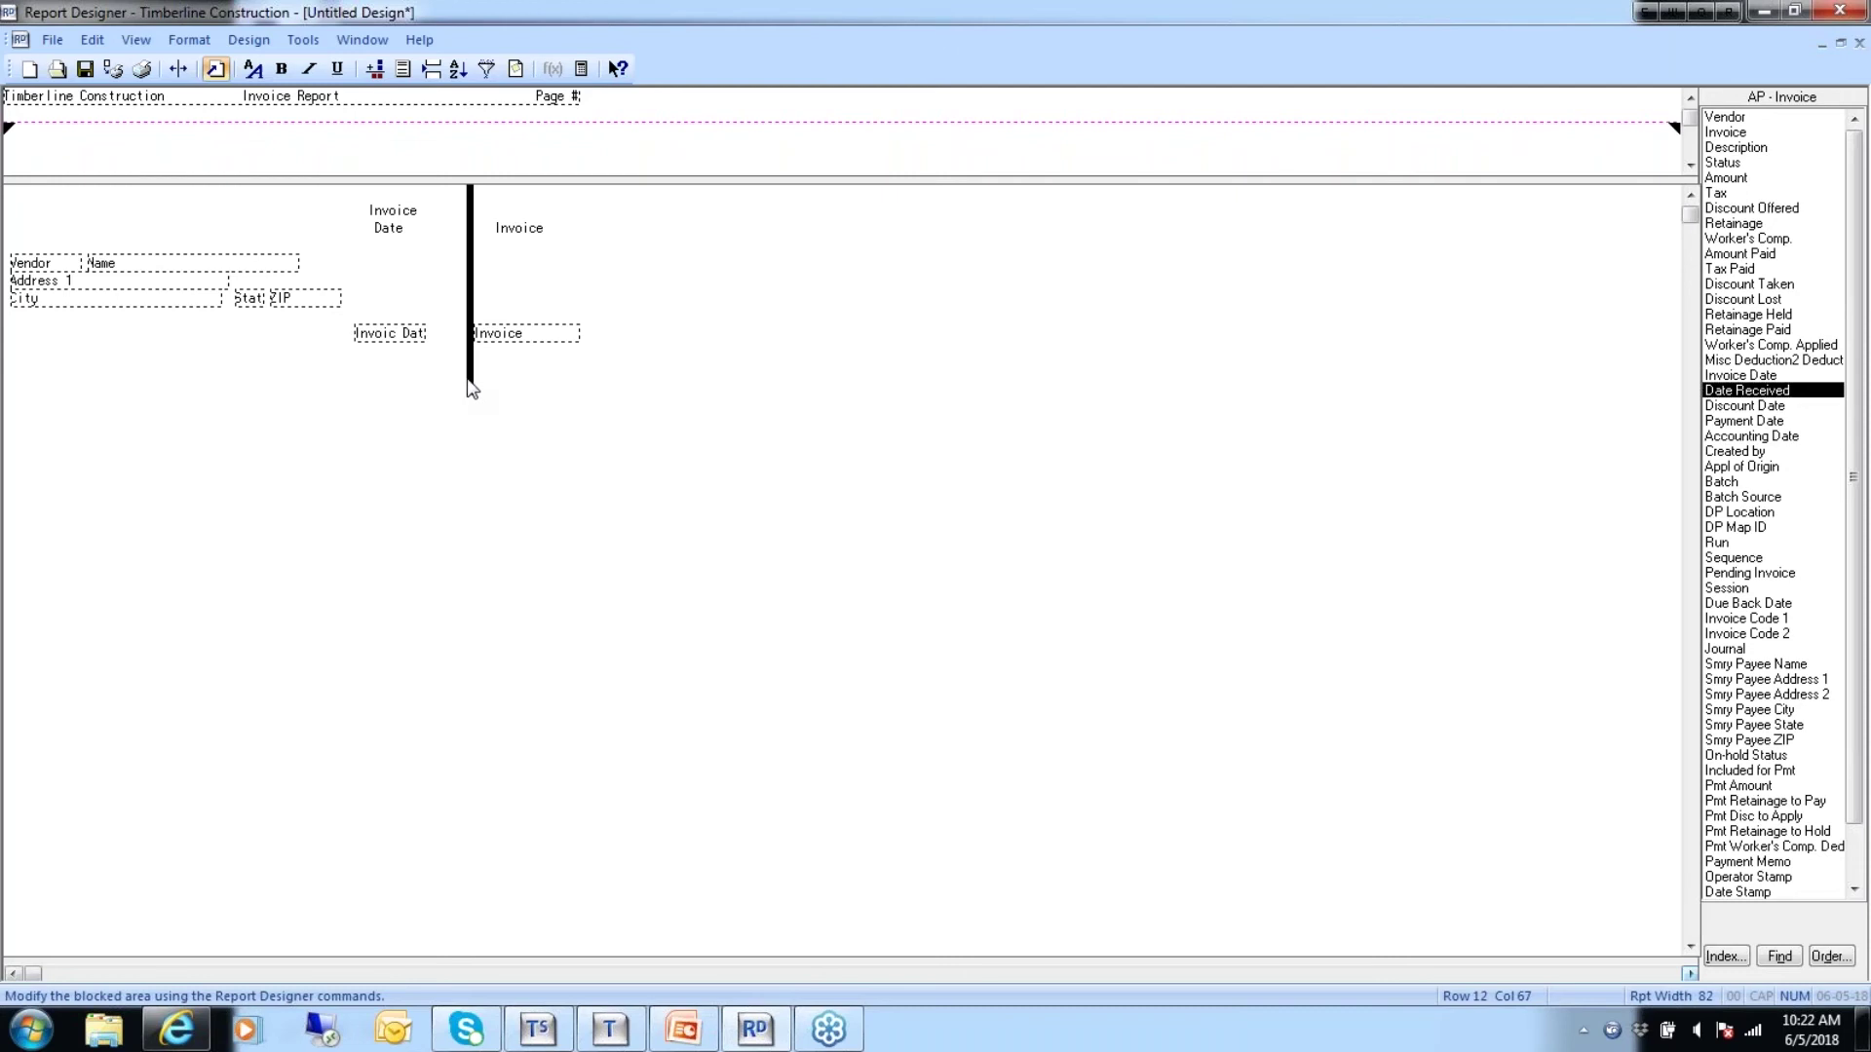
click(178, 70)
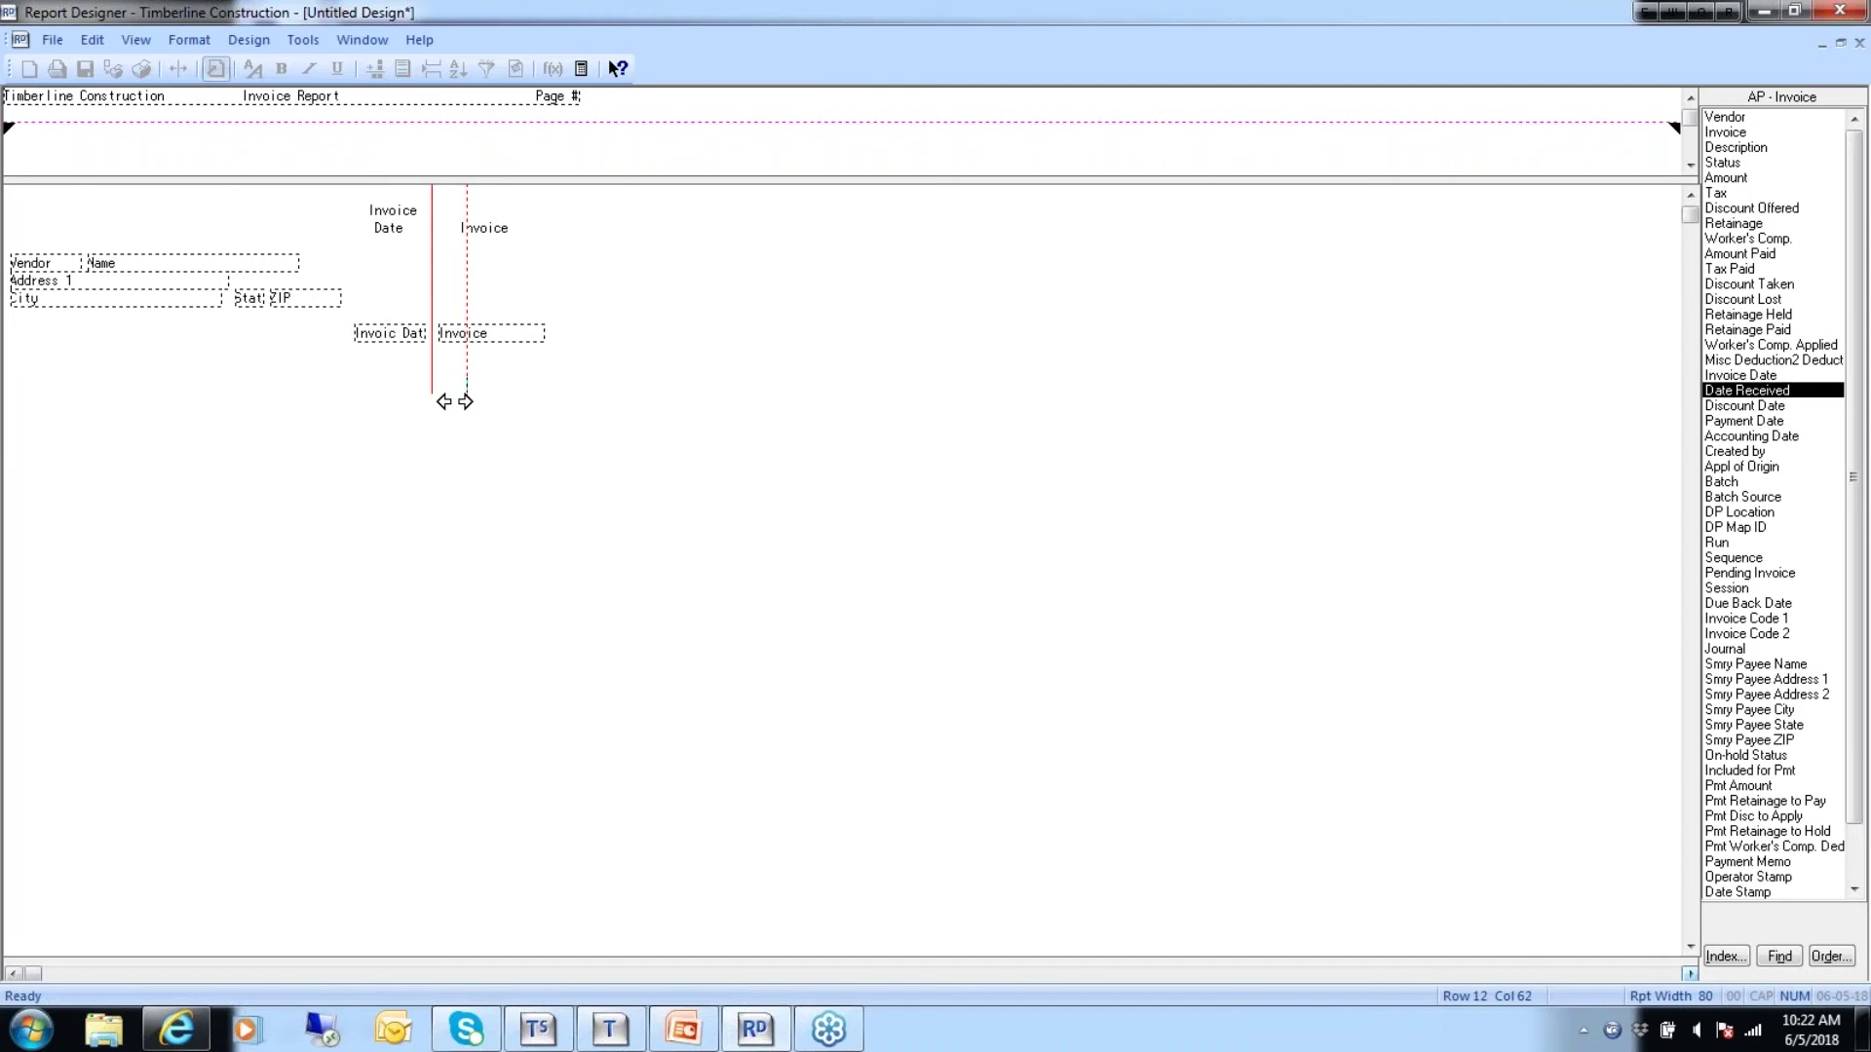
click(470, 400)
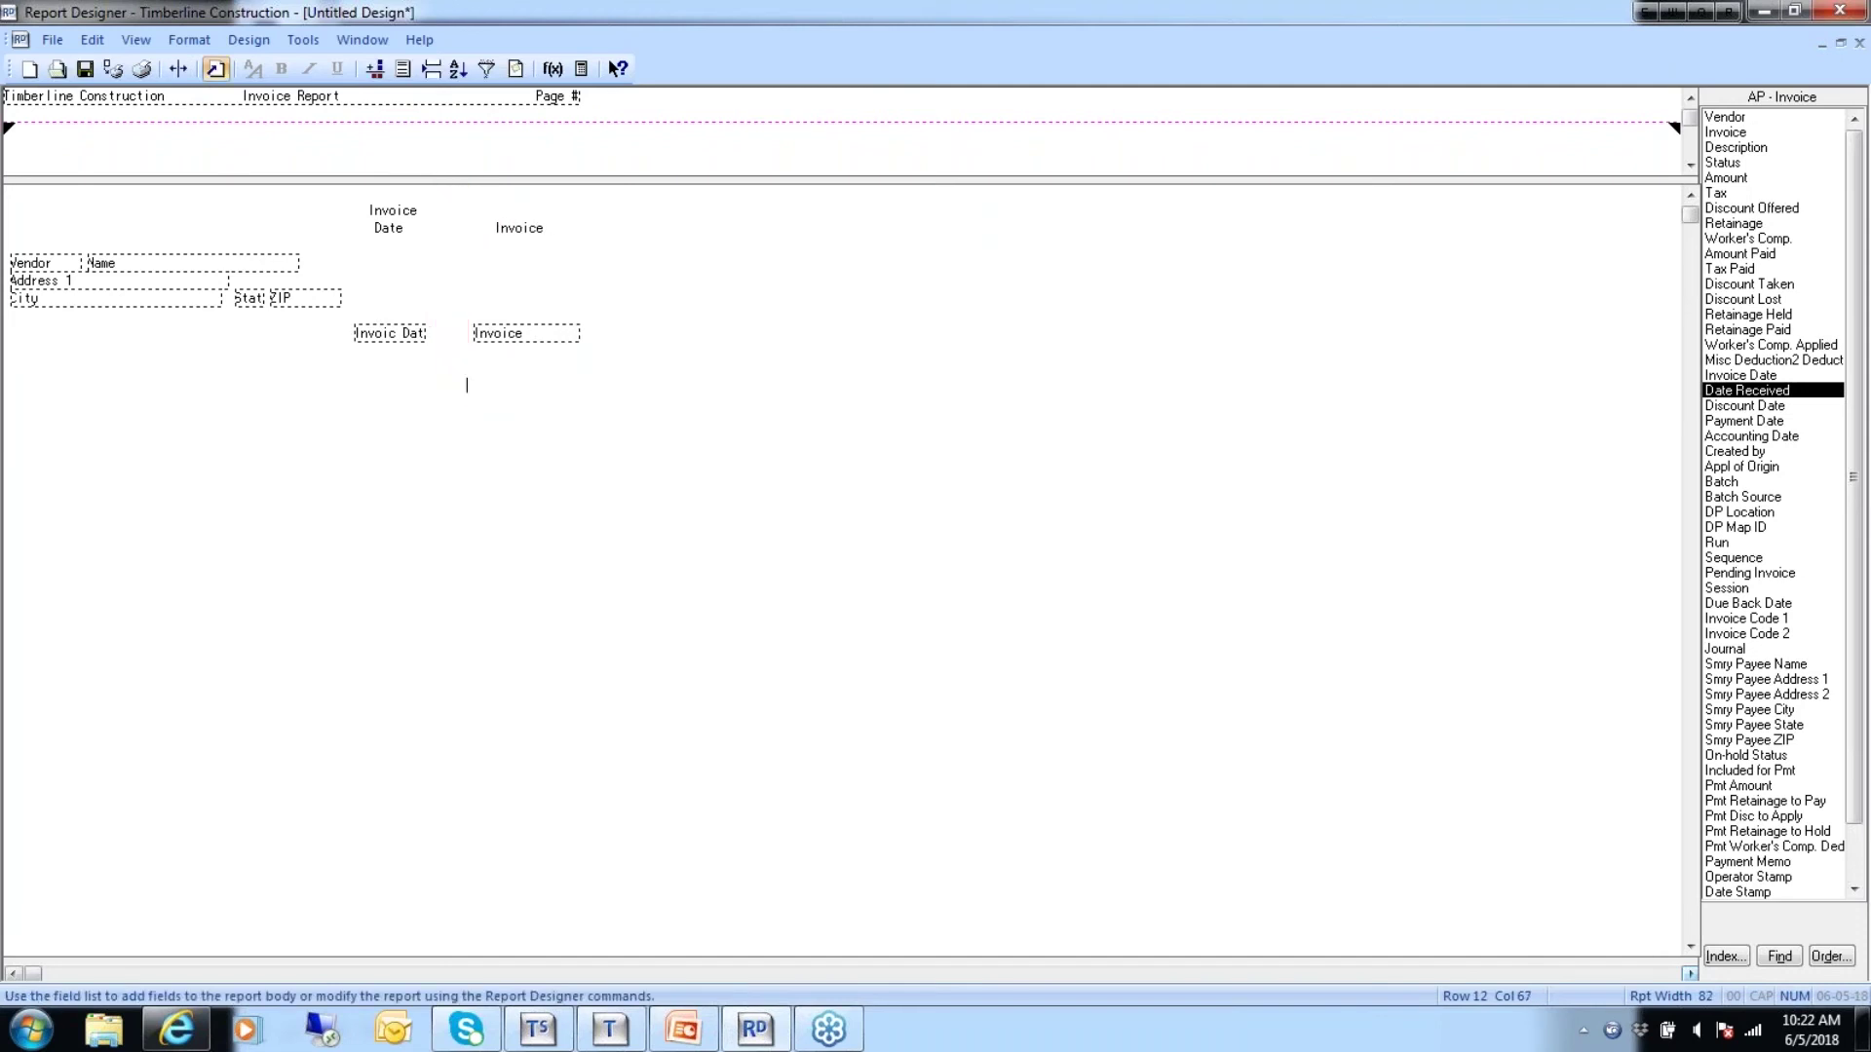
Move the Invoice field and its column heading as one block to column 62, beside the Invoice Date field.
drag(460, 218, 589, 357)
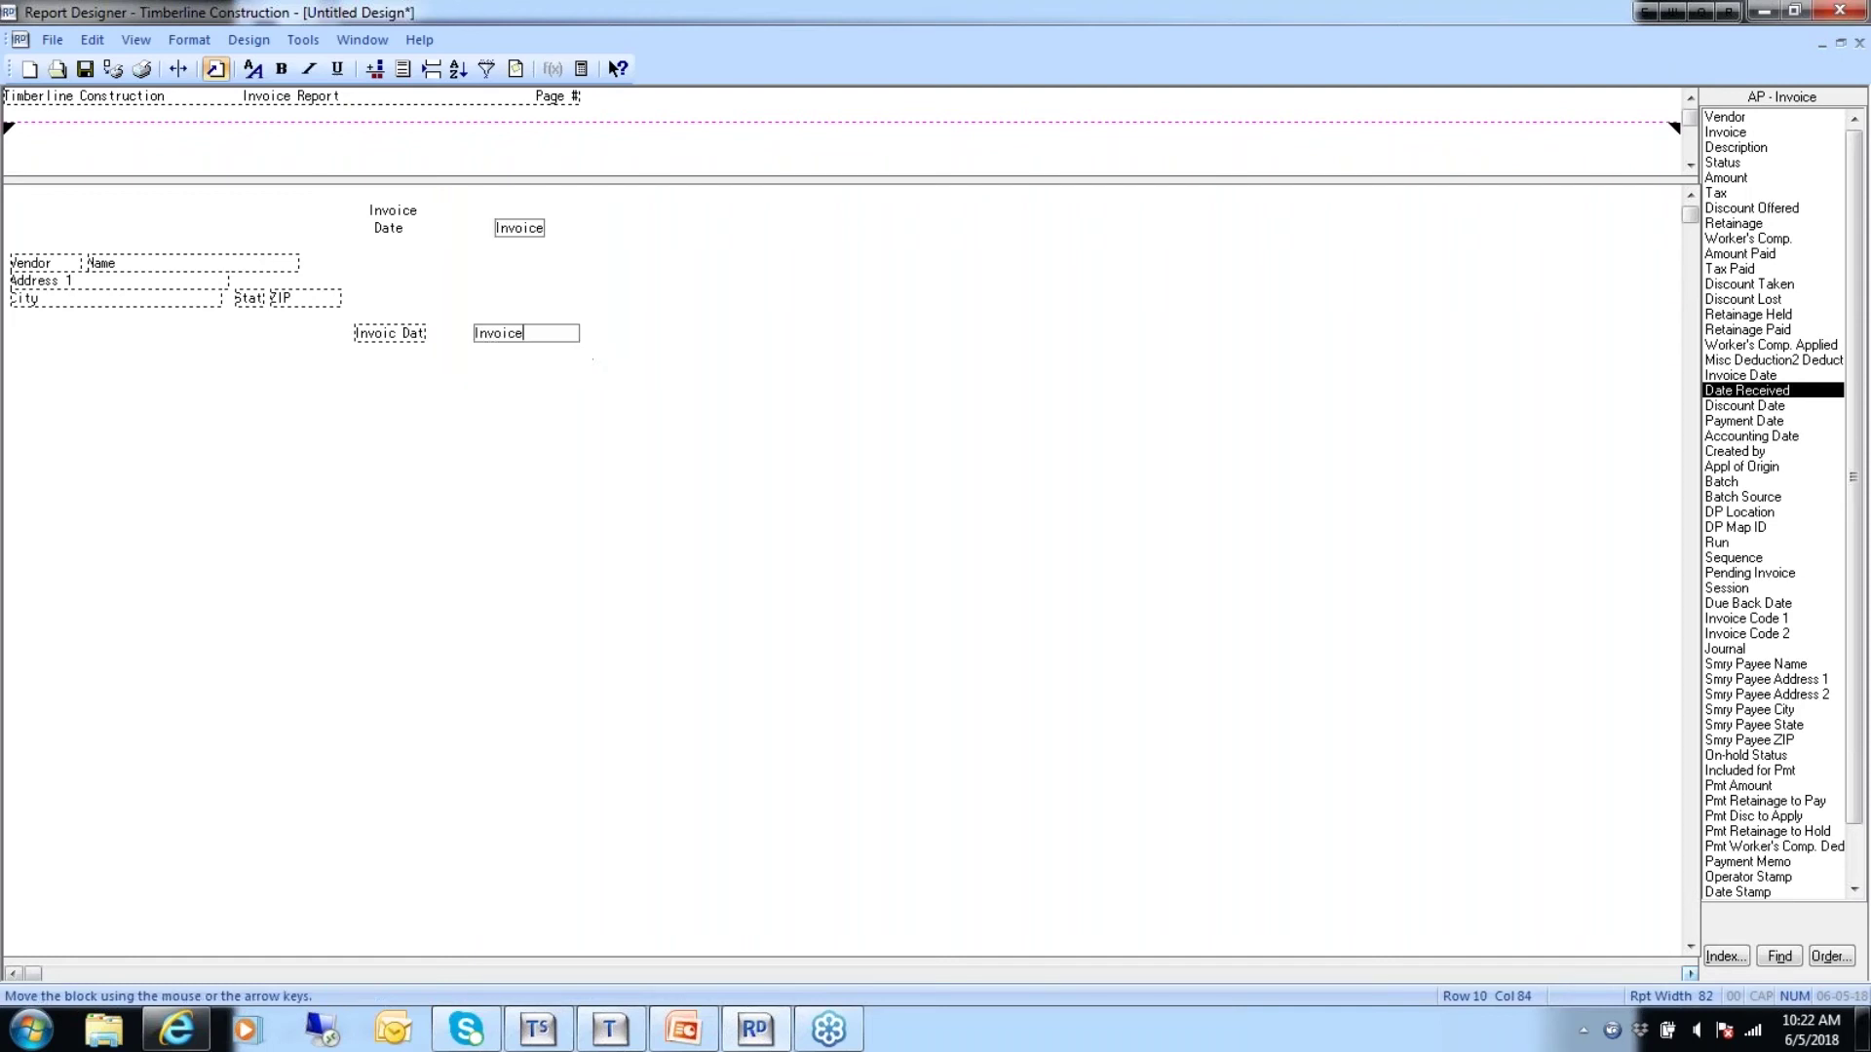
click(524, 331)
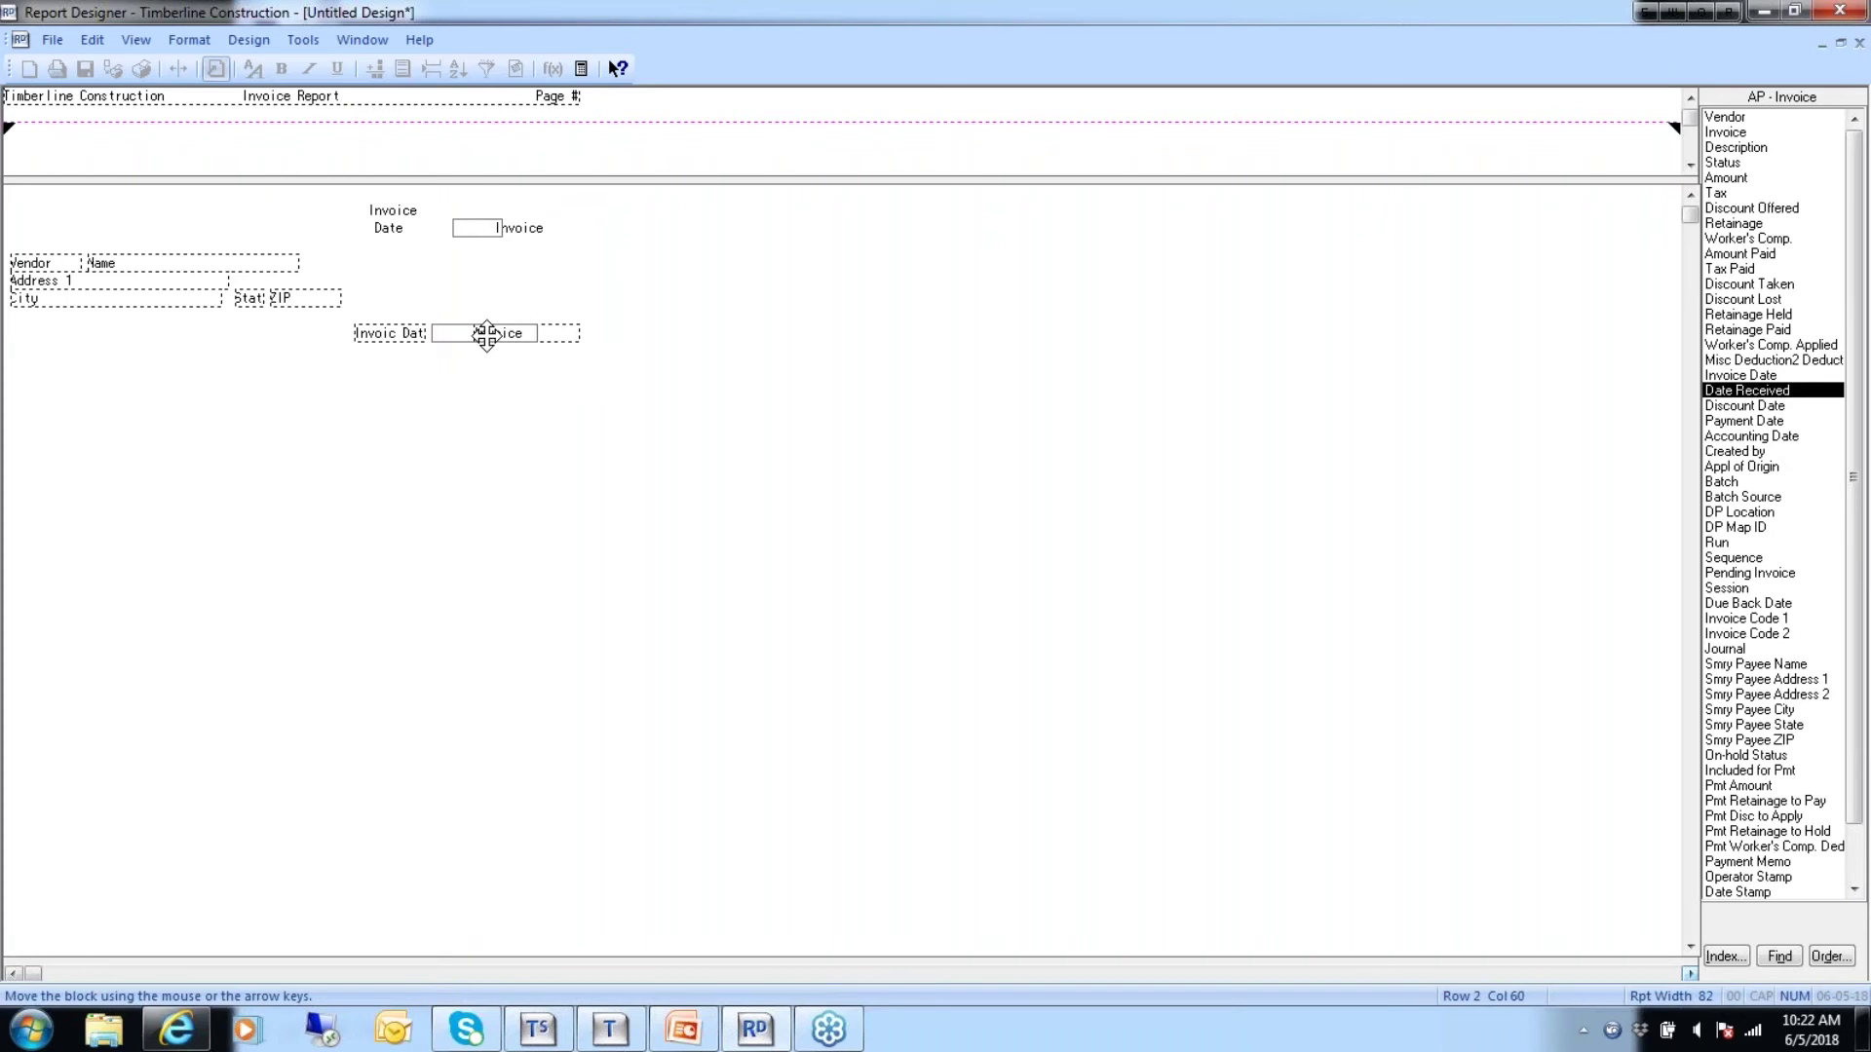
click(486, 335)
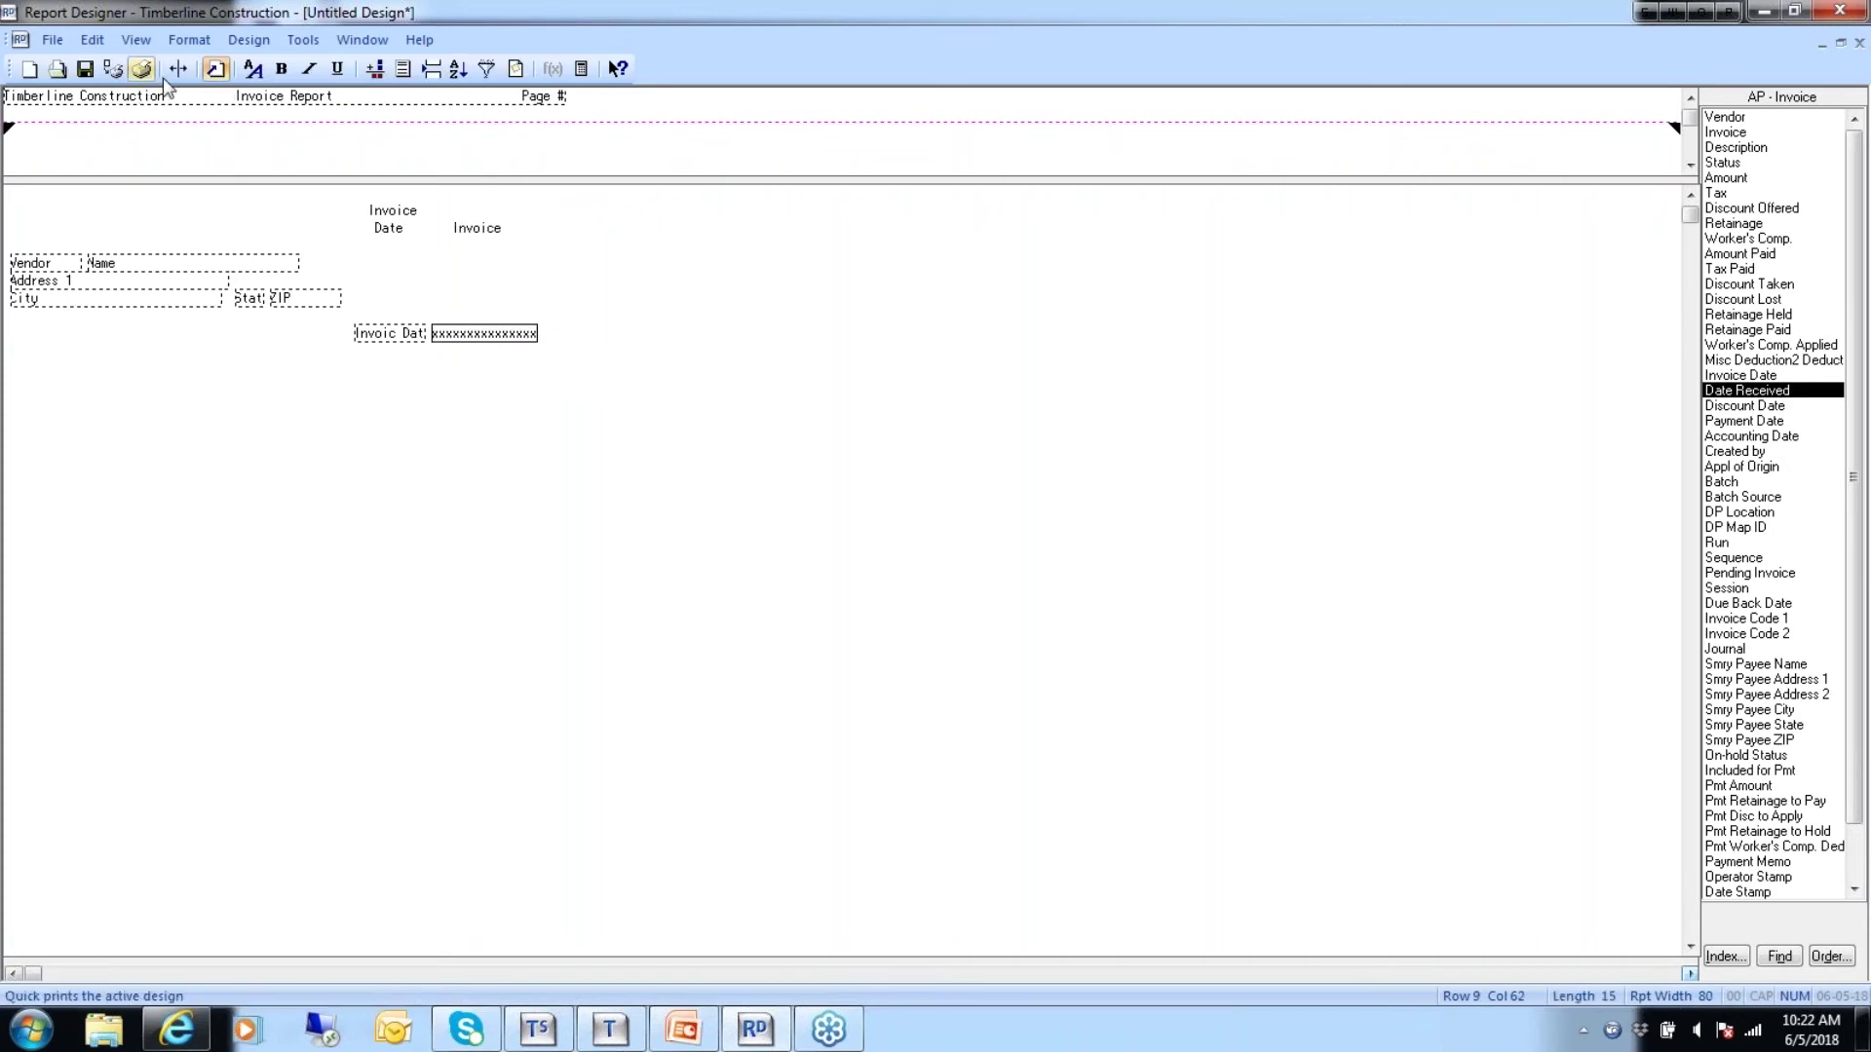
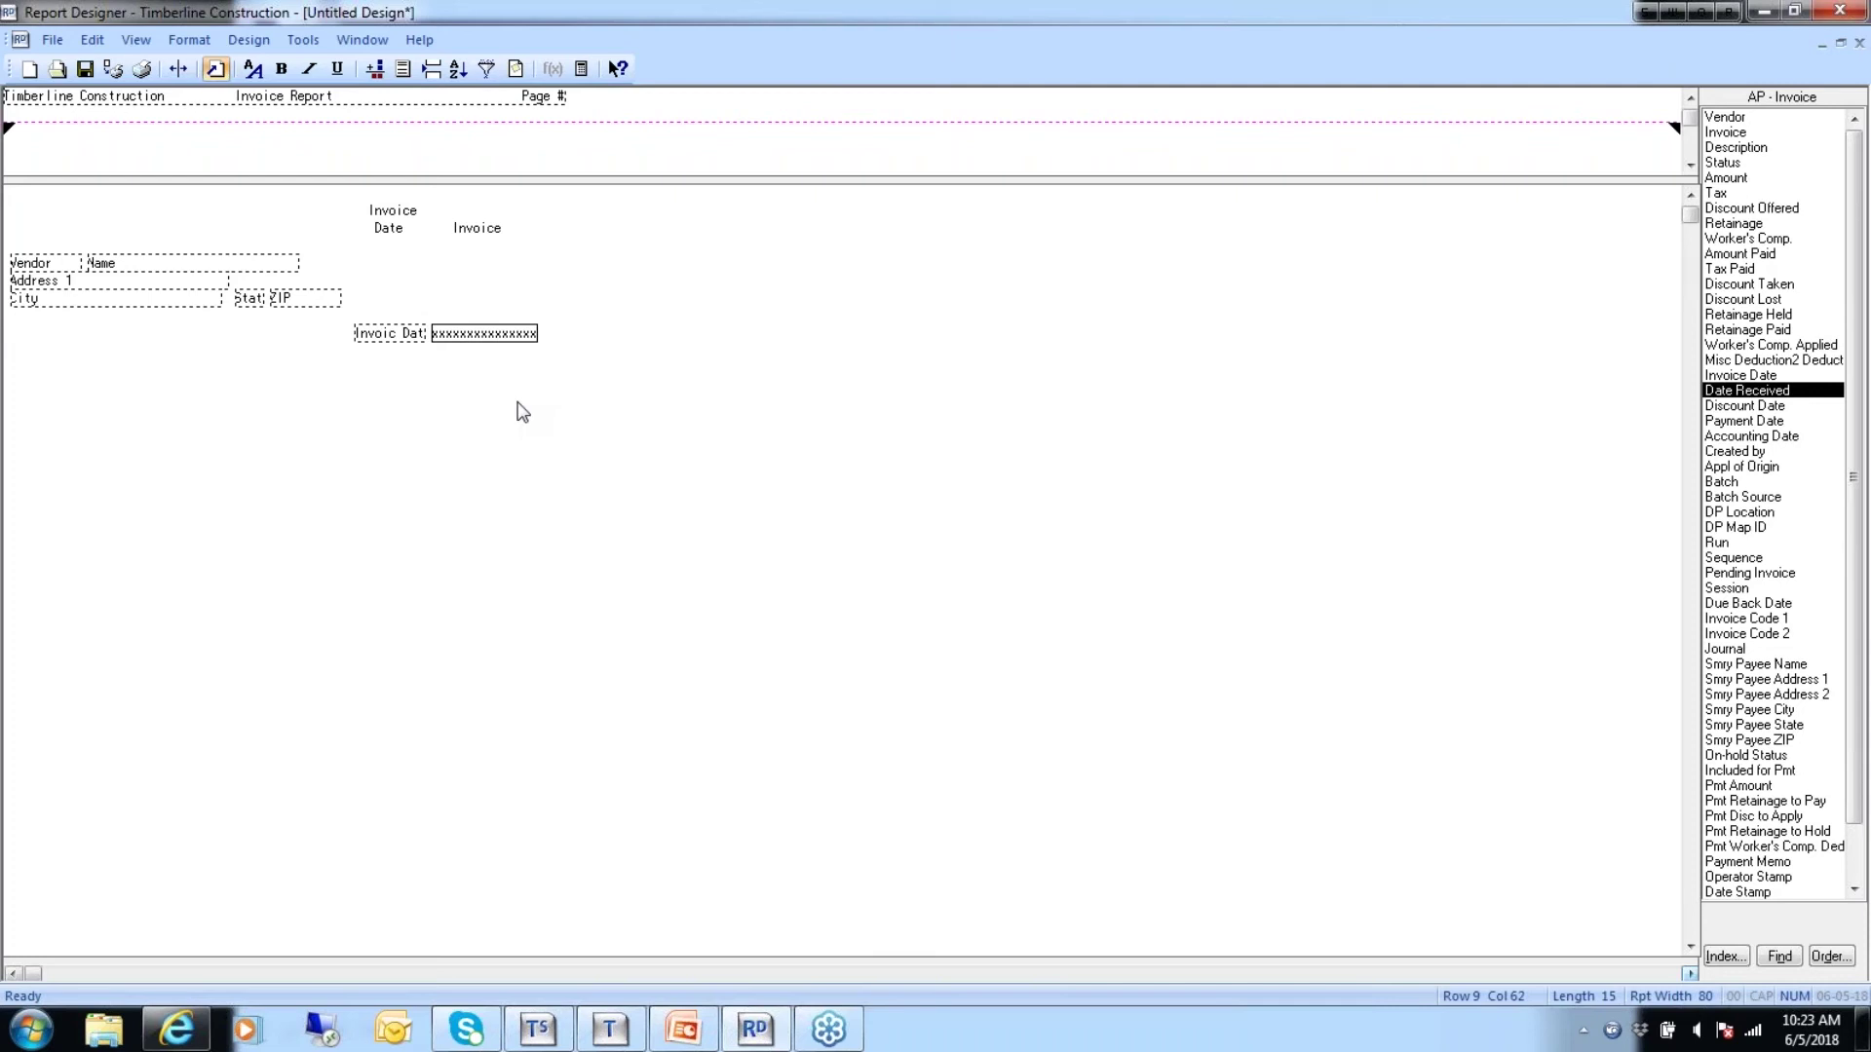
Insert the Description and Amount fields with their column headings after the Invoice field in row 9.
click(556, 333)
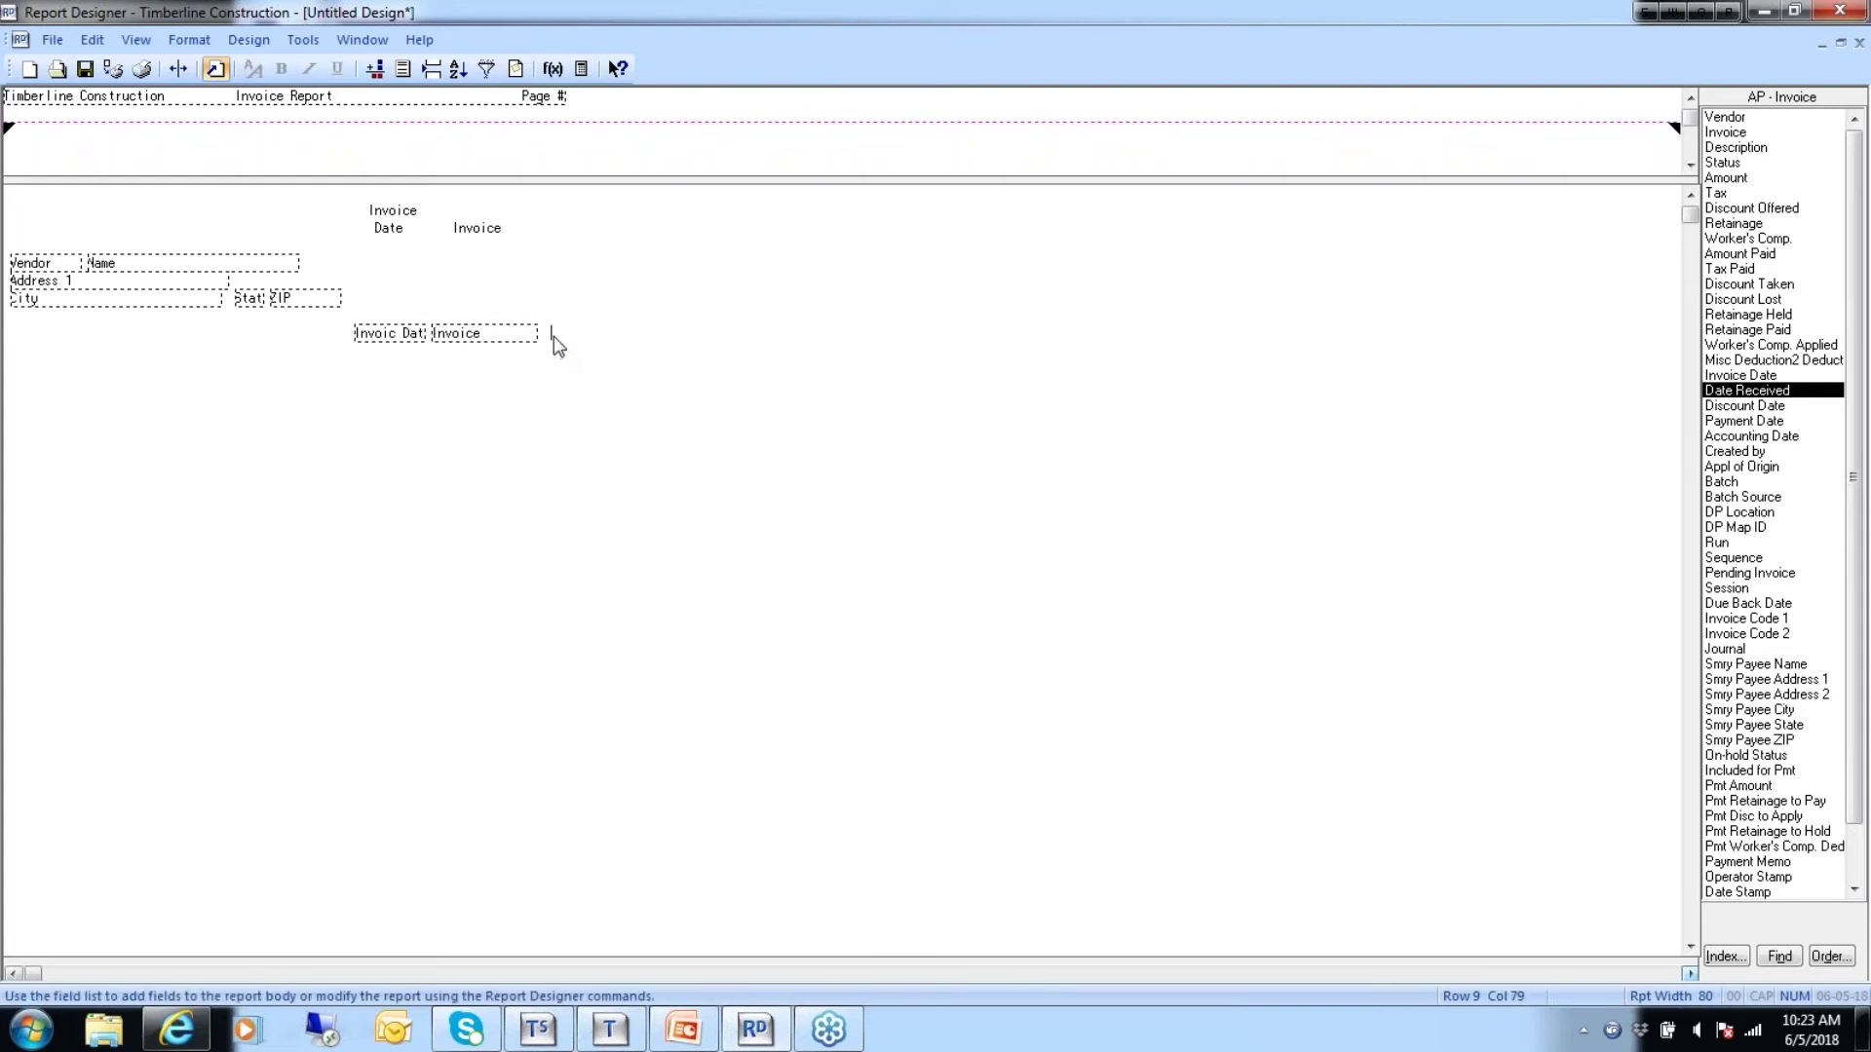
double_click(1723, 147)
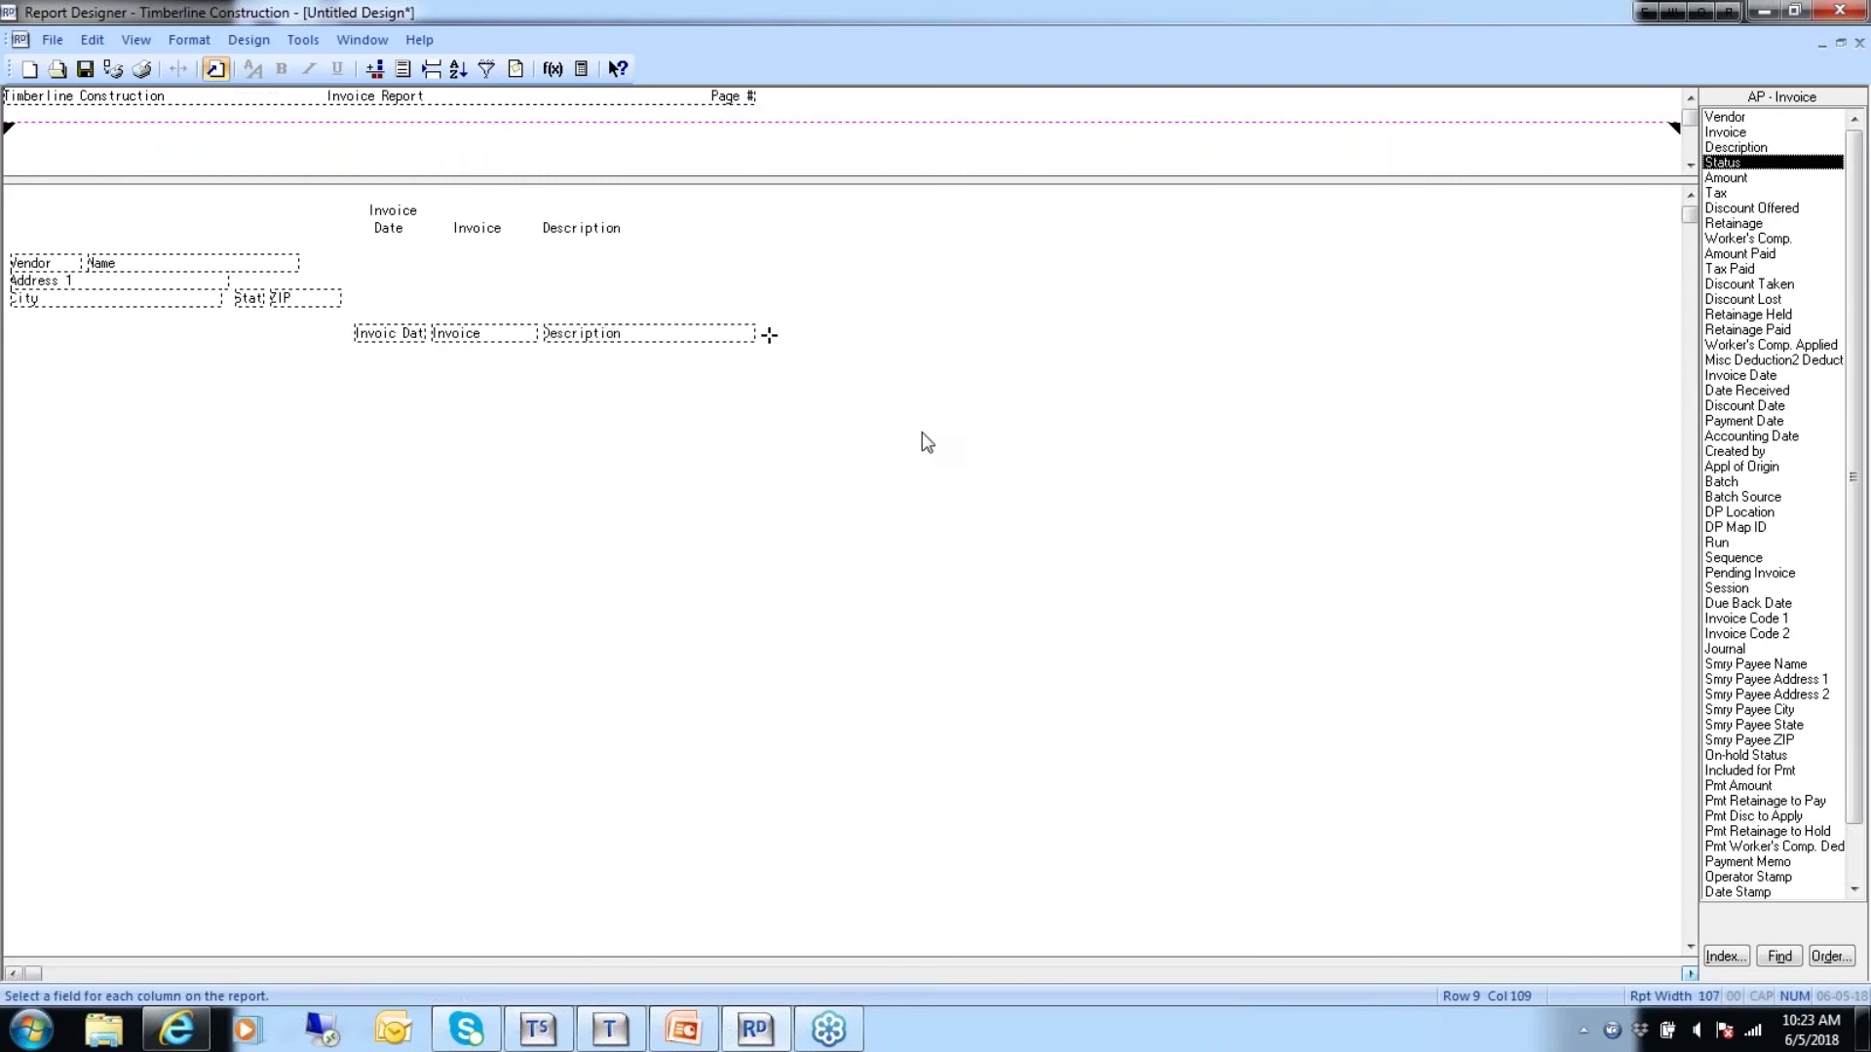
click(1720, 180)
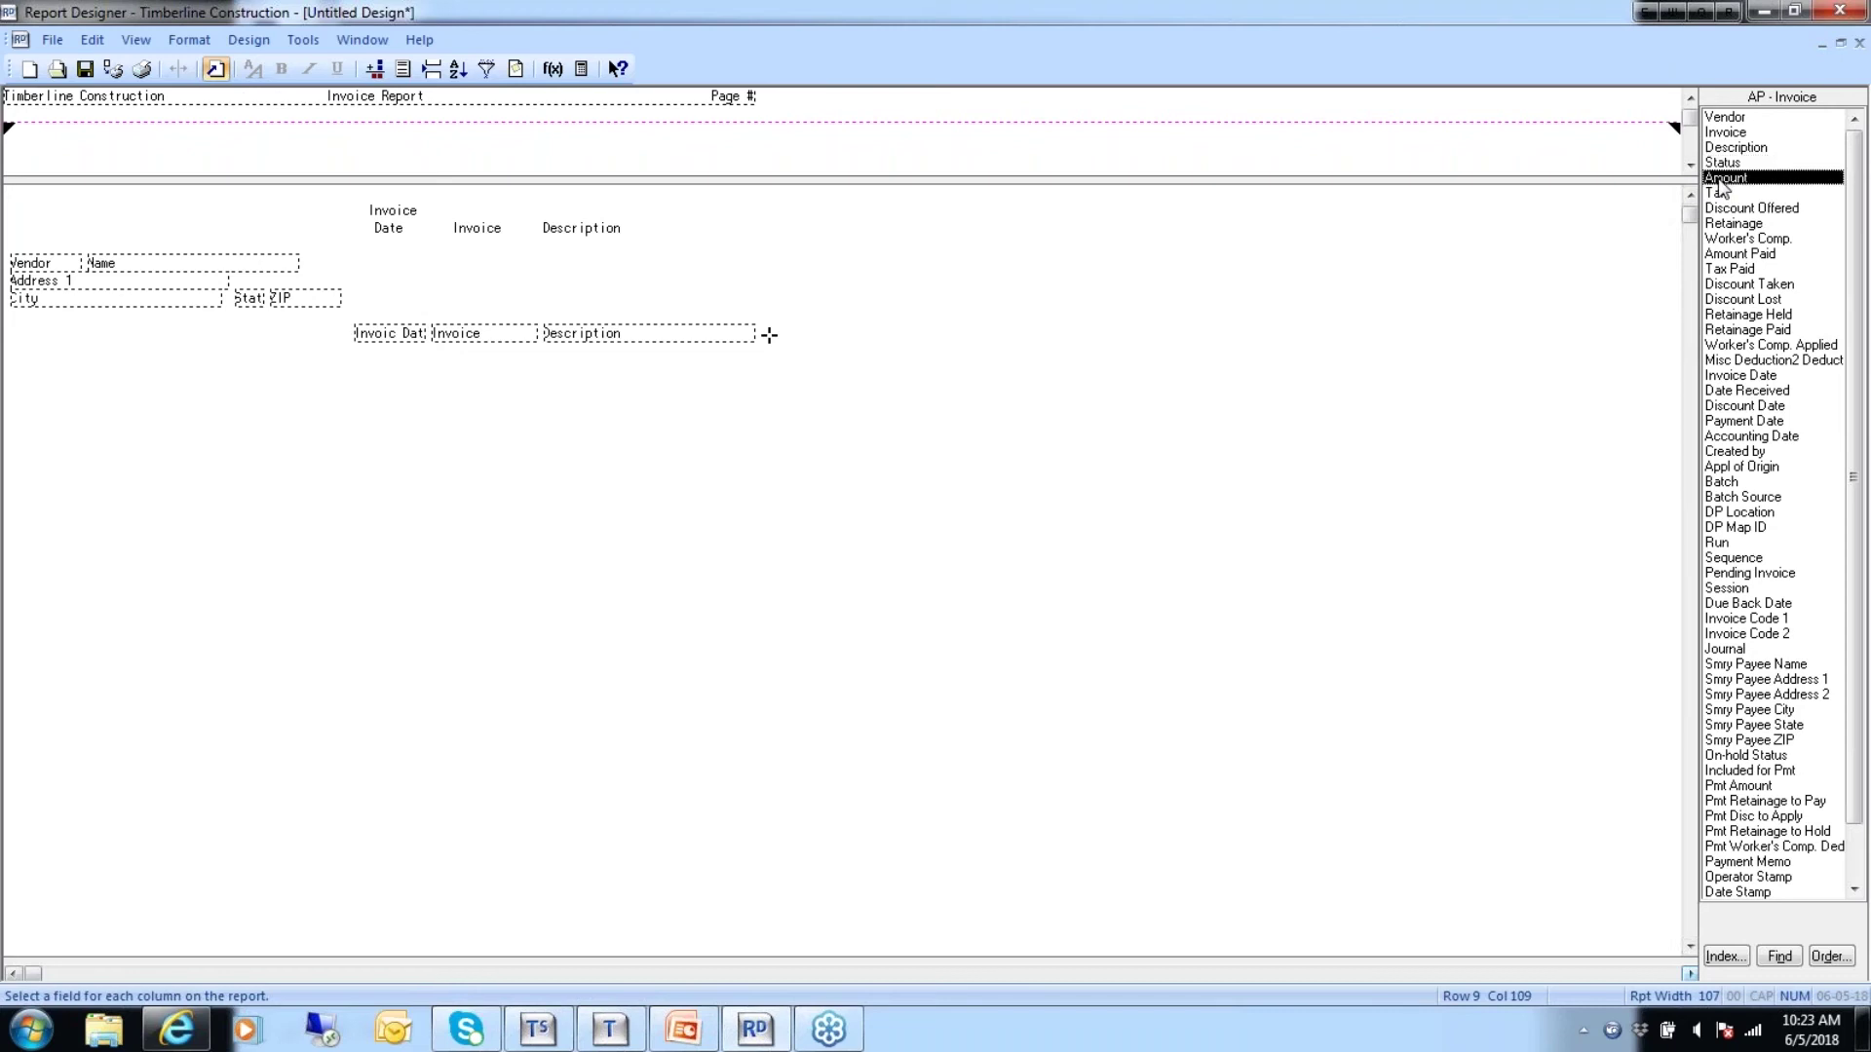
double_click(1720, 179)
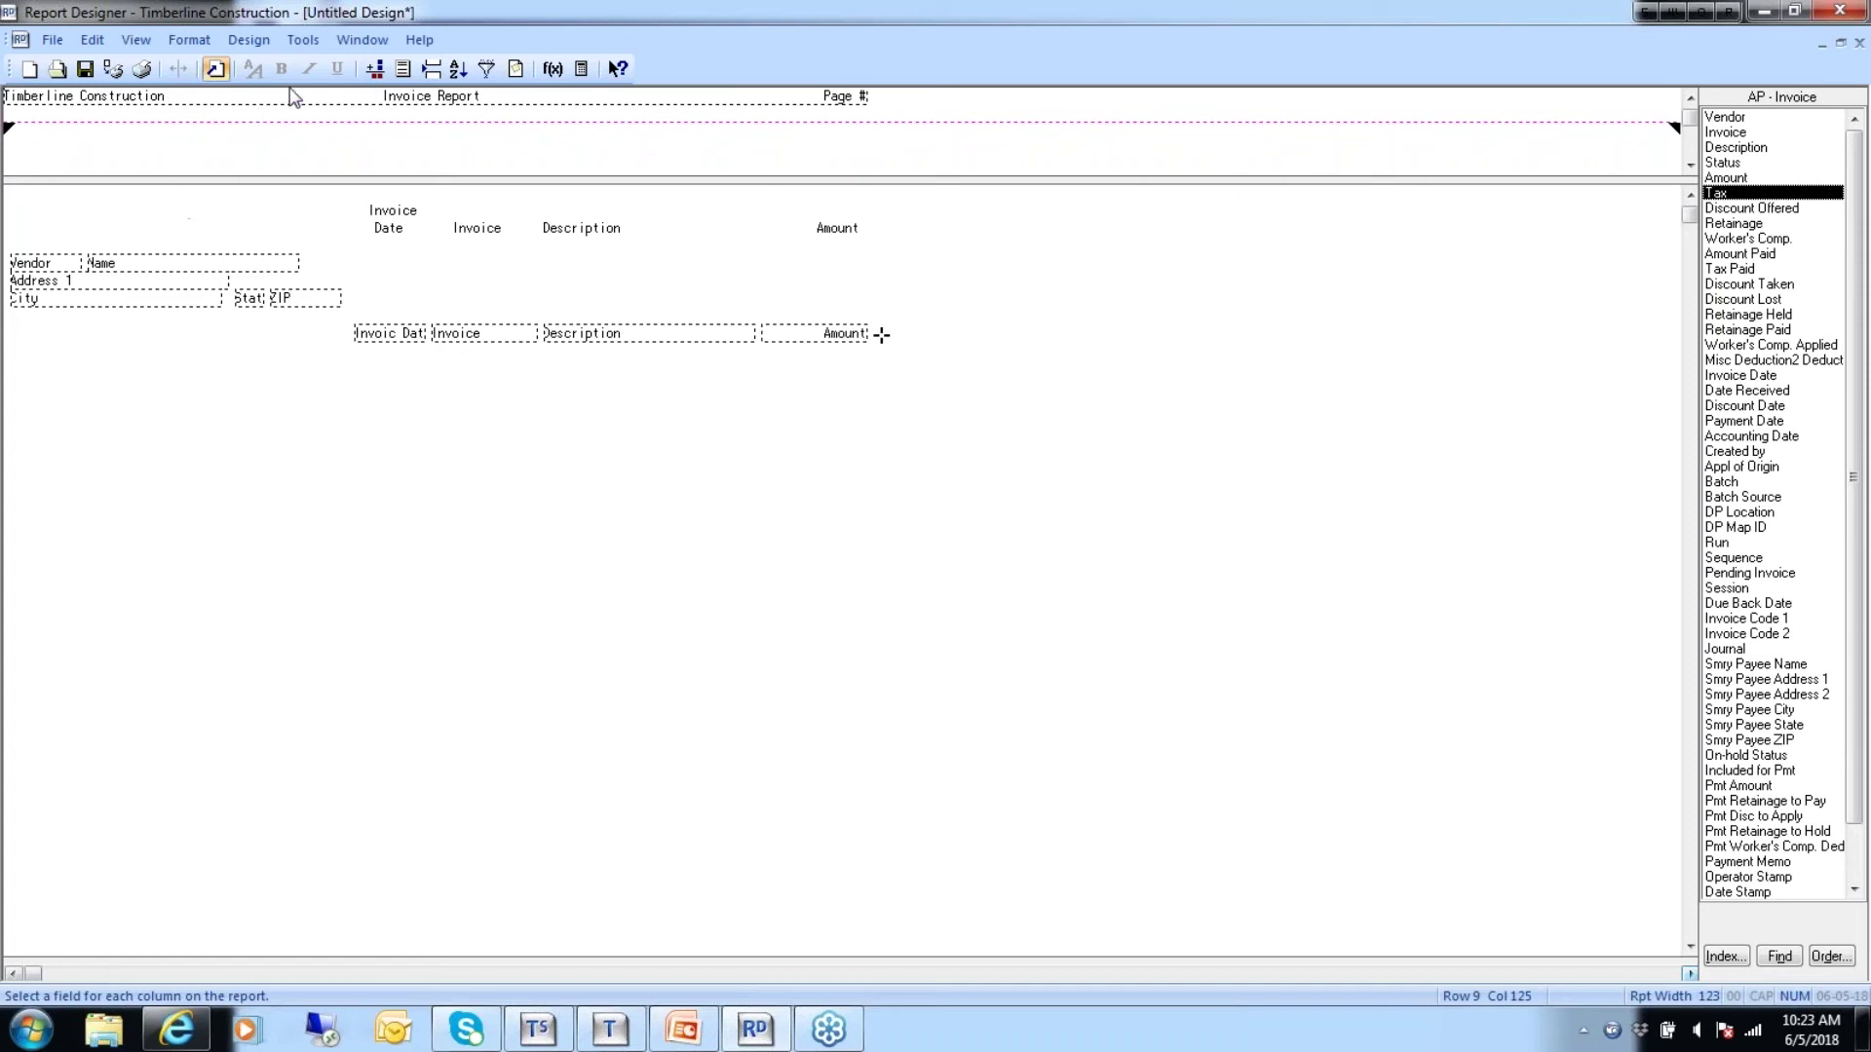
Check the sort order set for AP - Invoices and accept printing in vendor, invoice order.
click(246, 41)
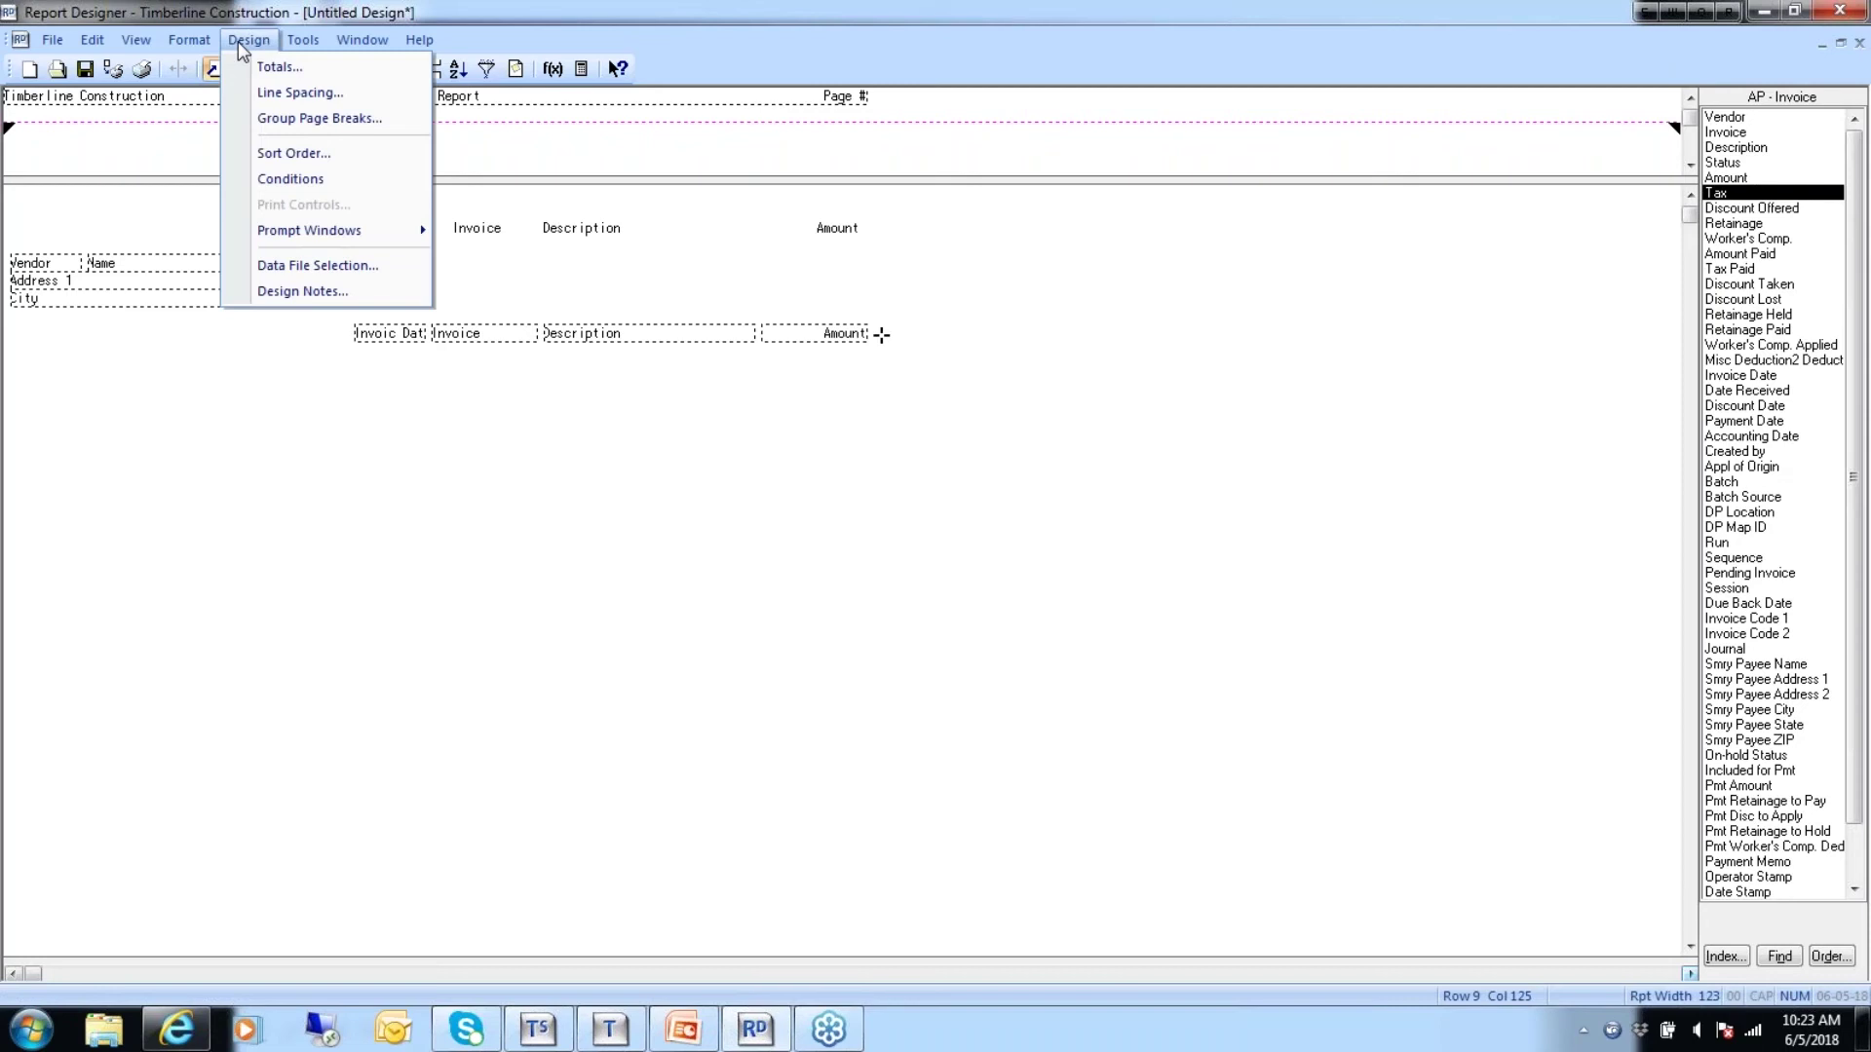
click(303, 154)
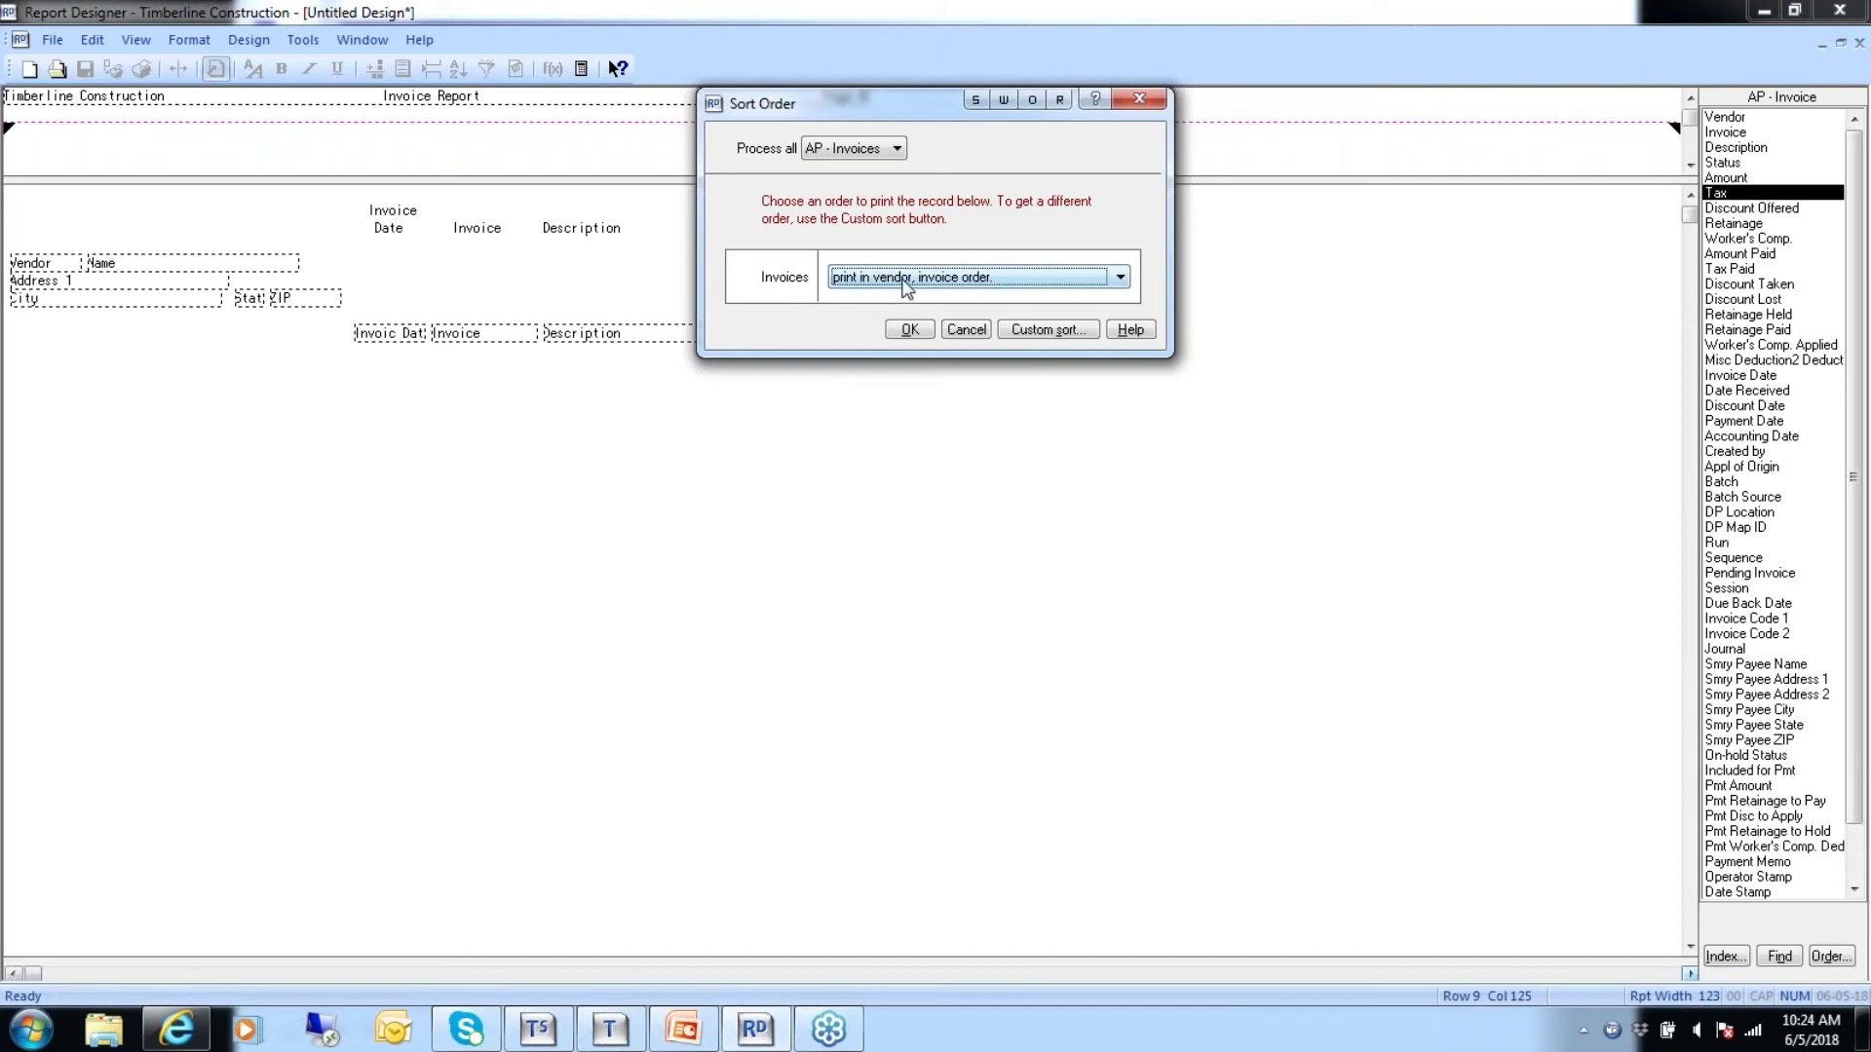
click(909, 330)
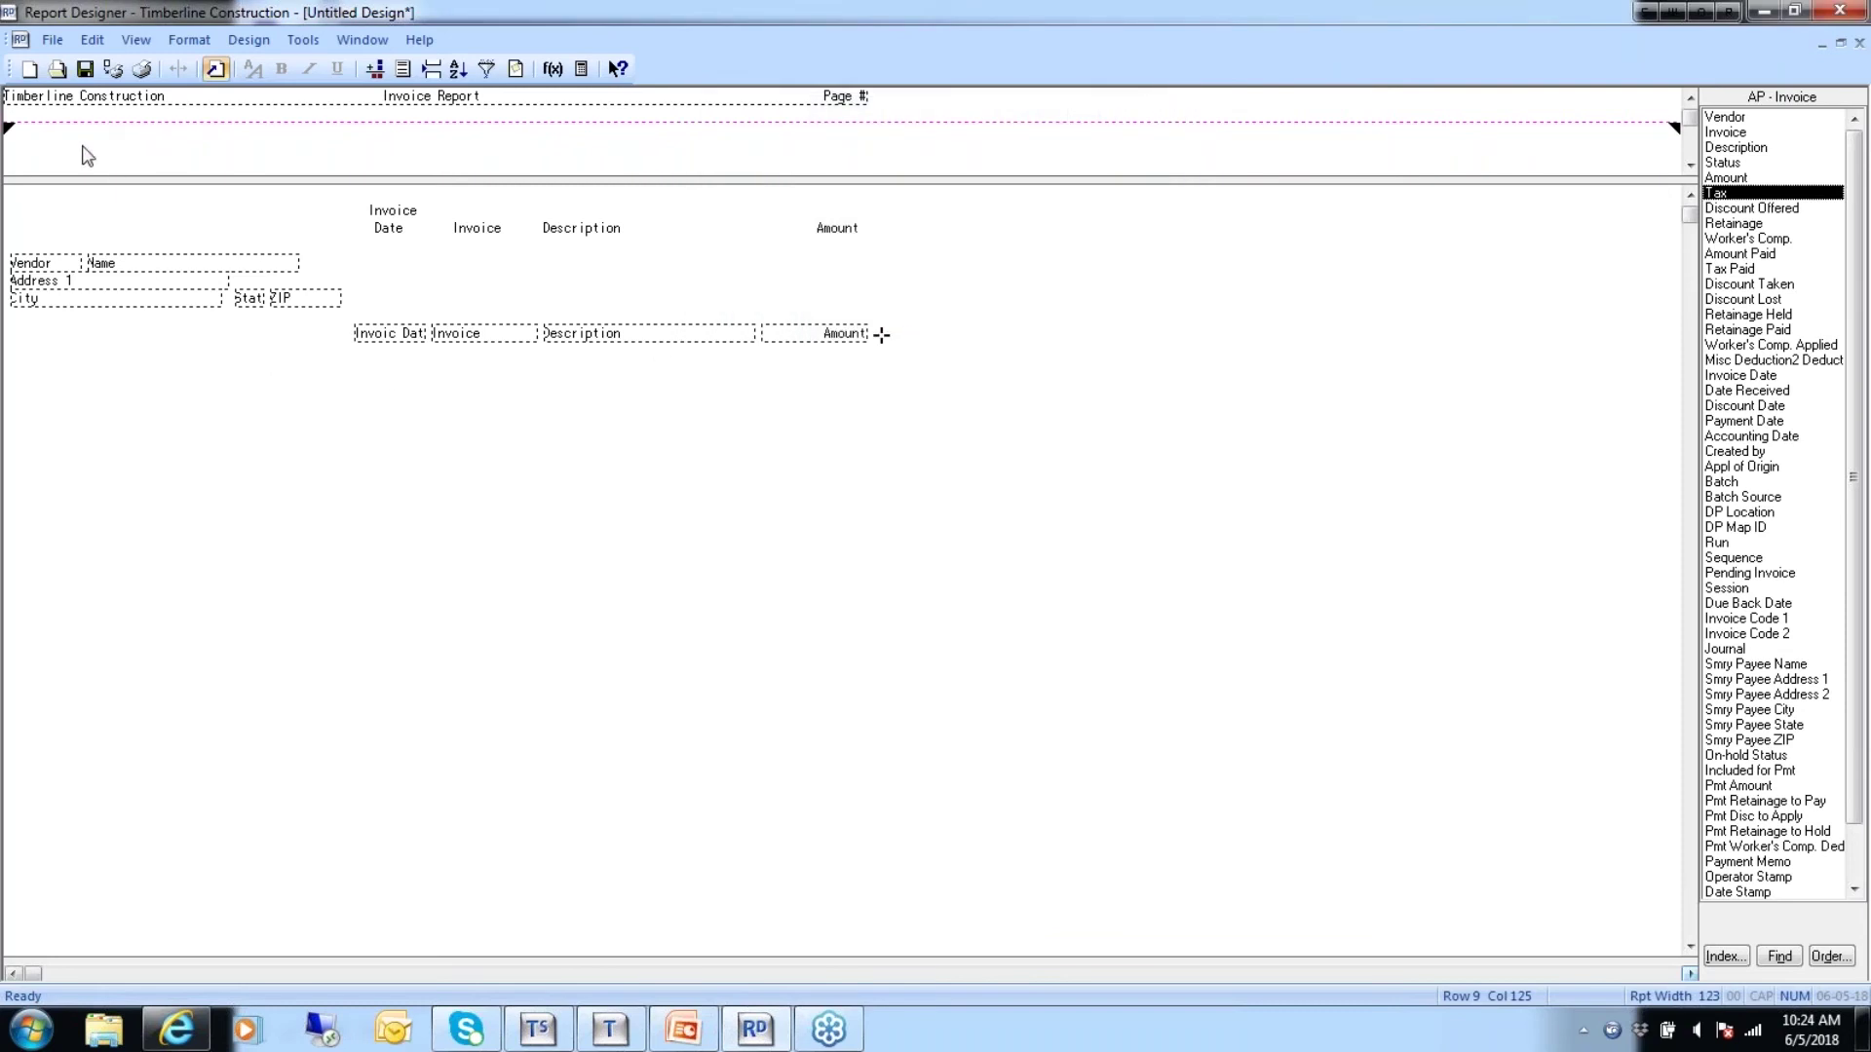
Preview the active design using AP Master as the AP - Invoice data file, and return to the design.
click(115, 74)
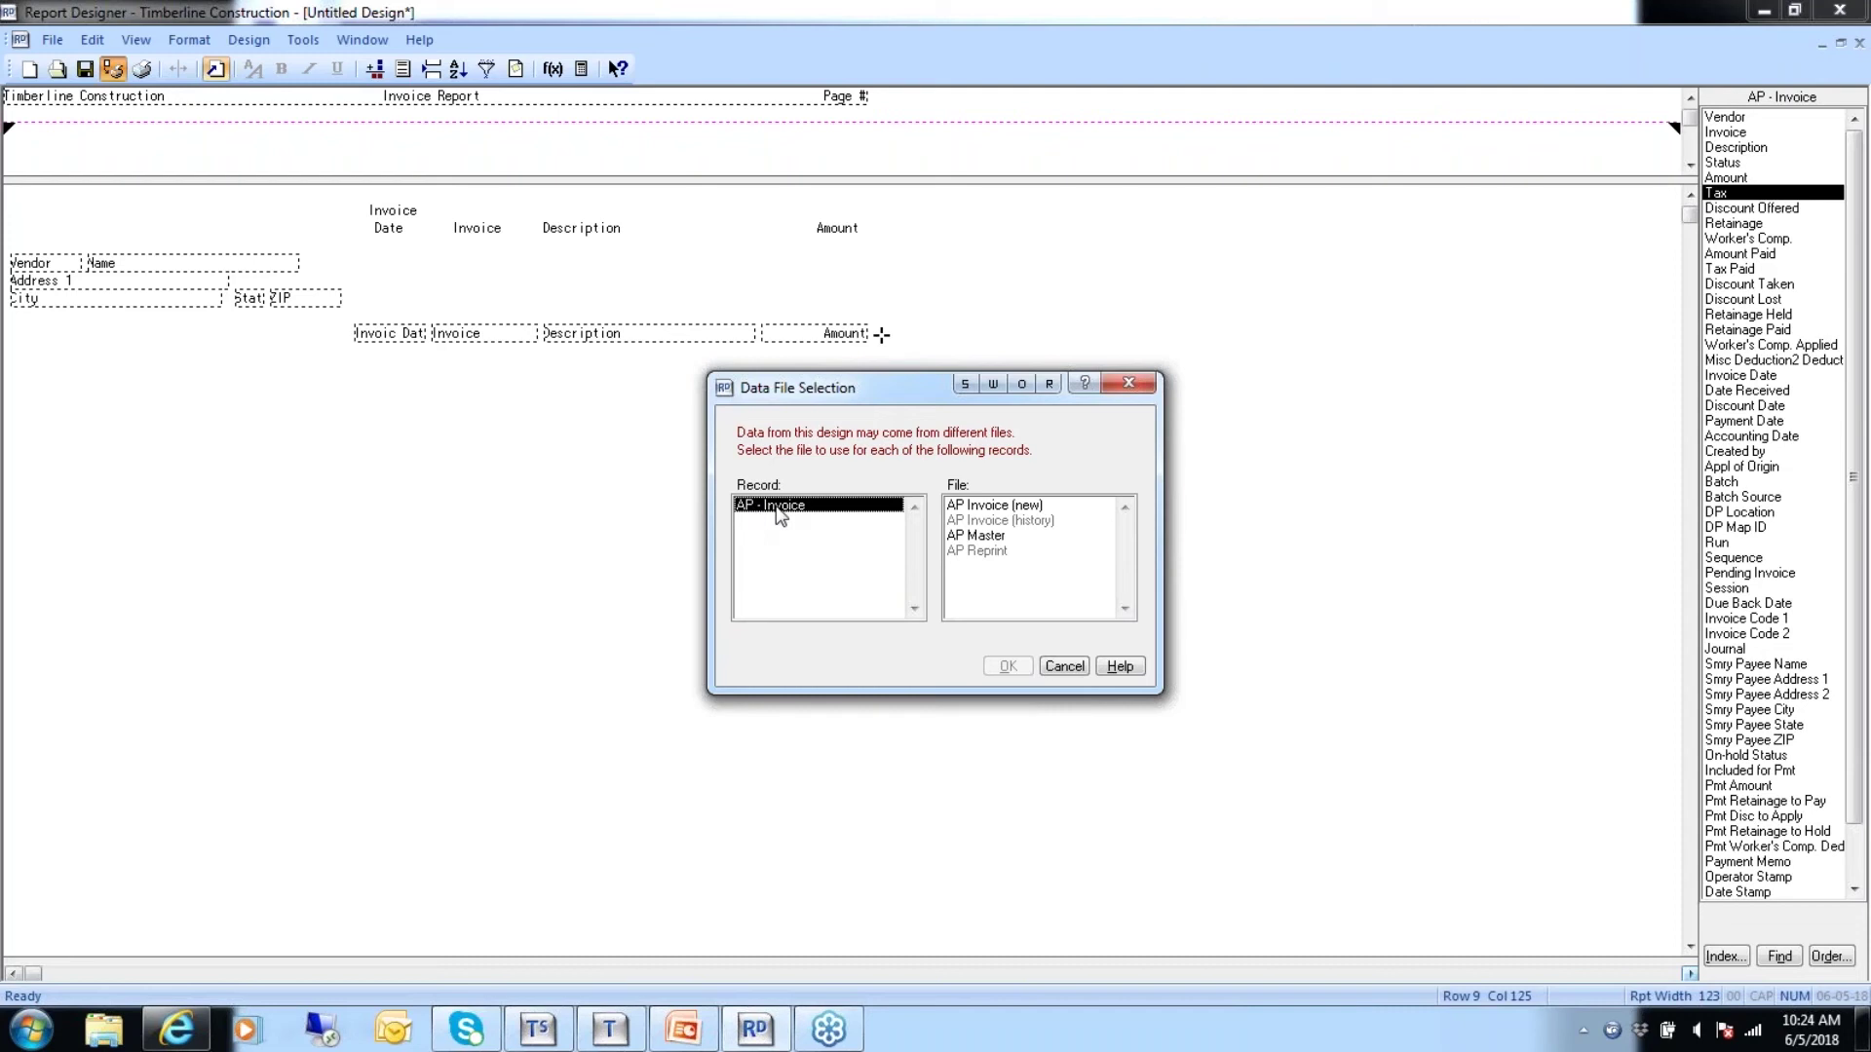
click(985, 538)
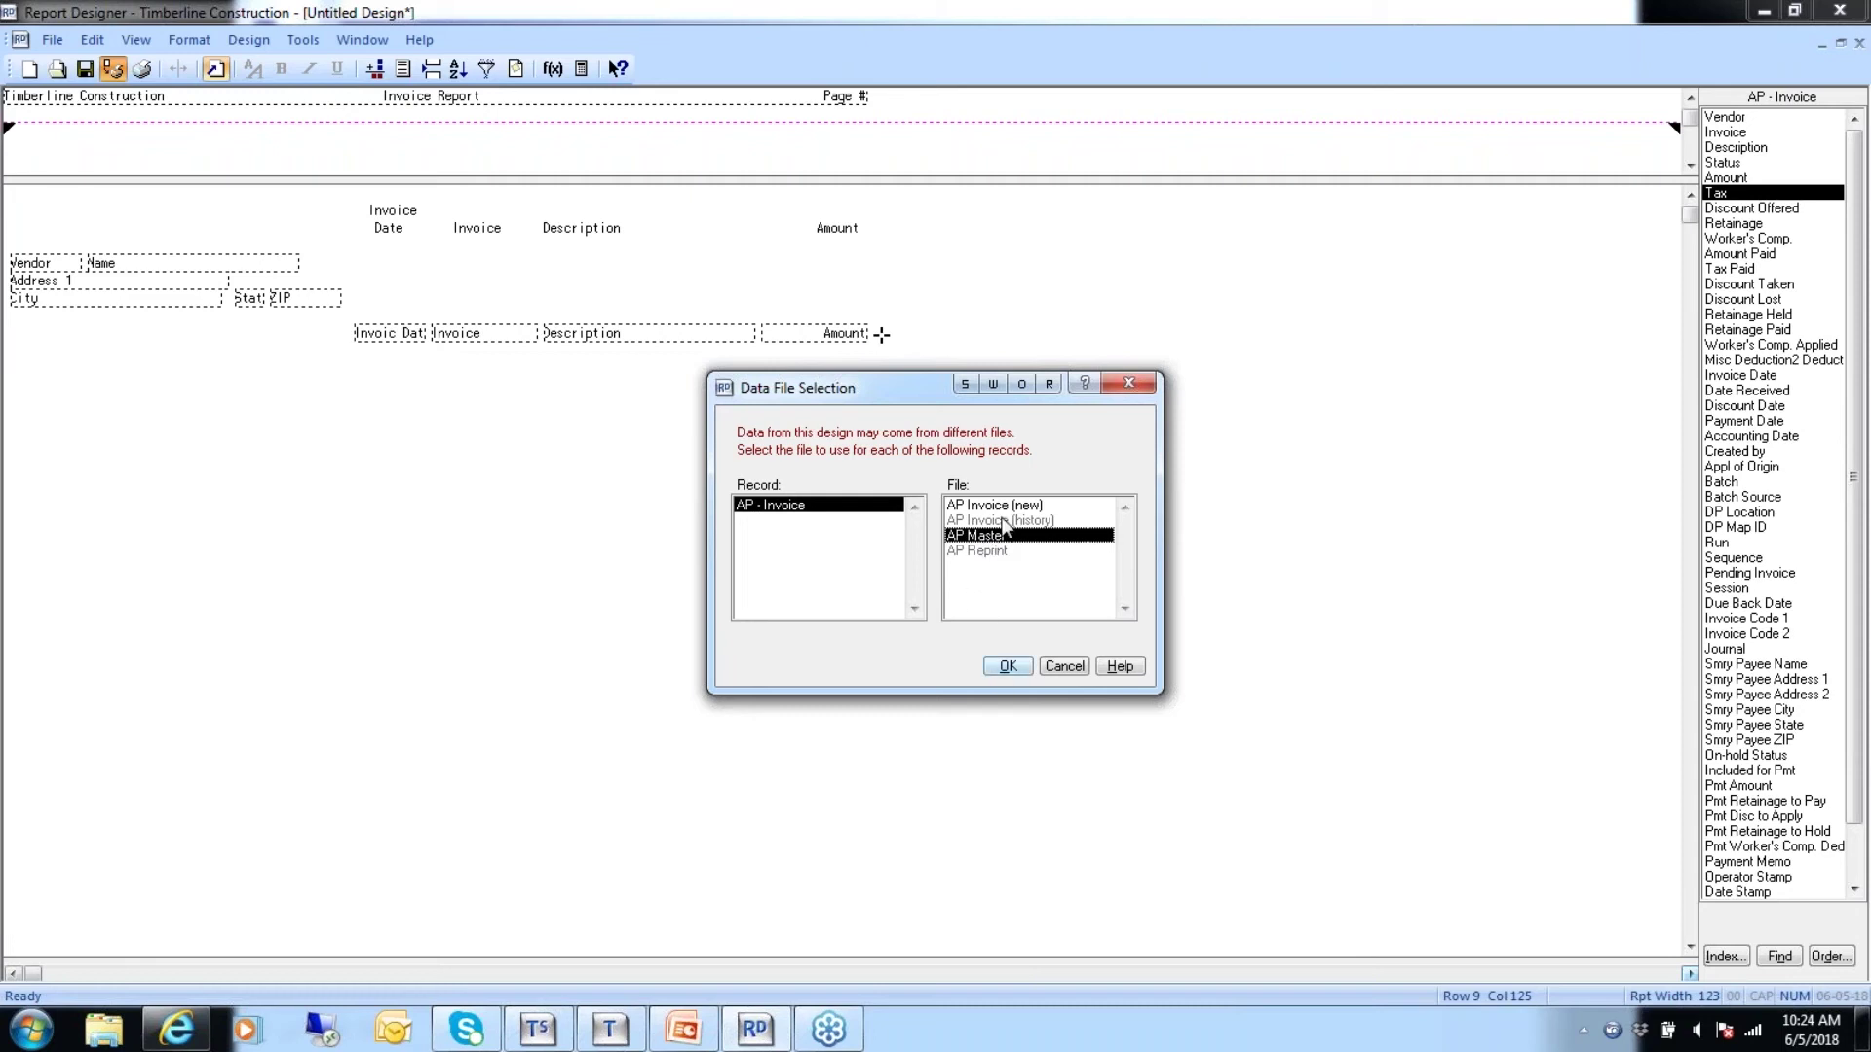
click(1007, 670)
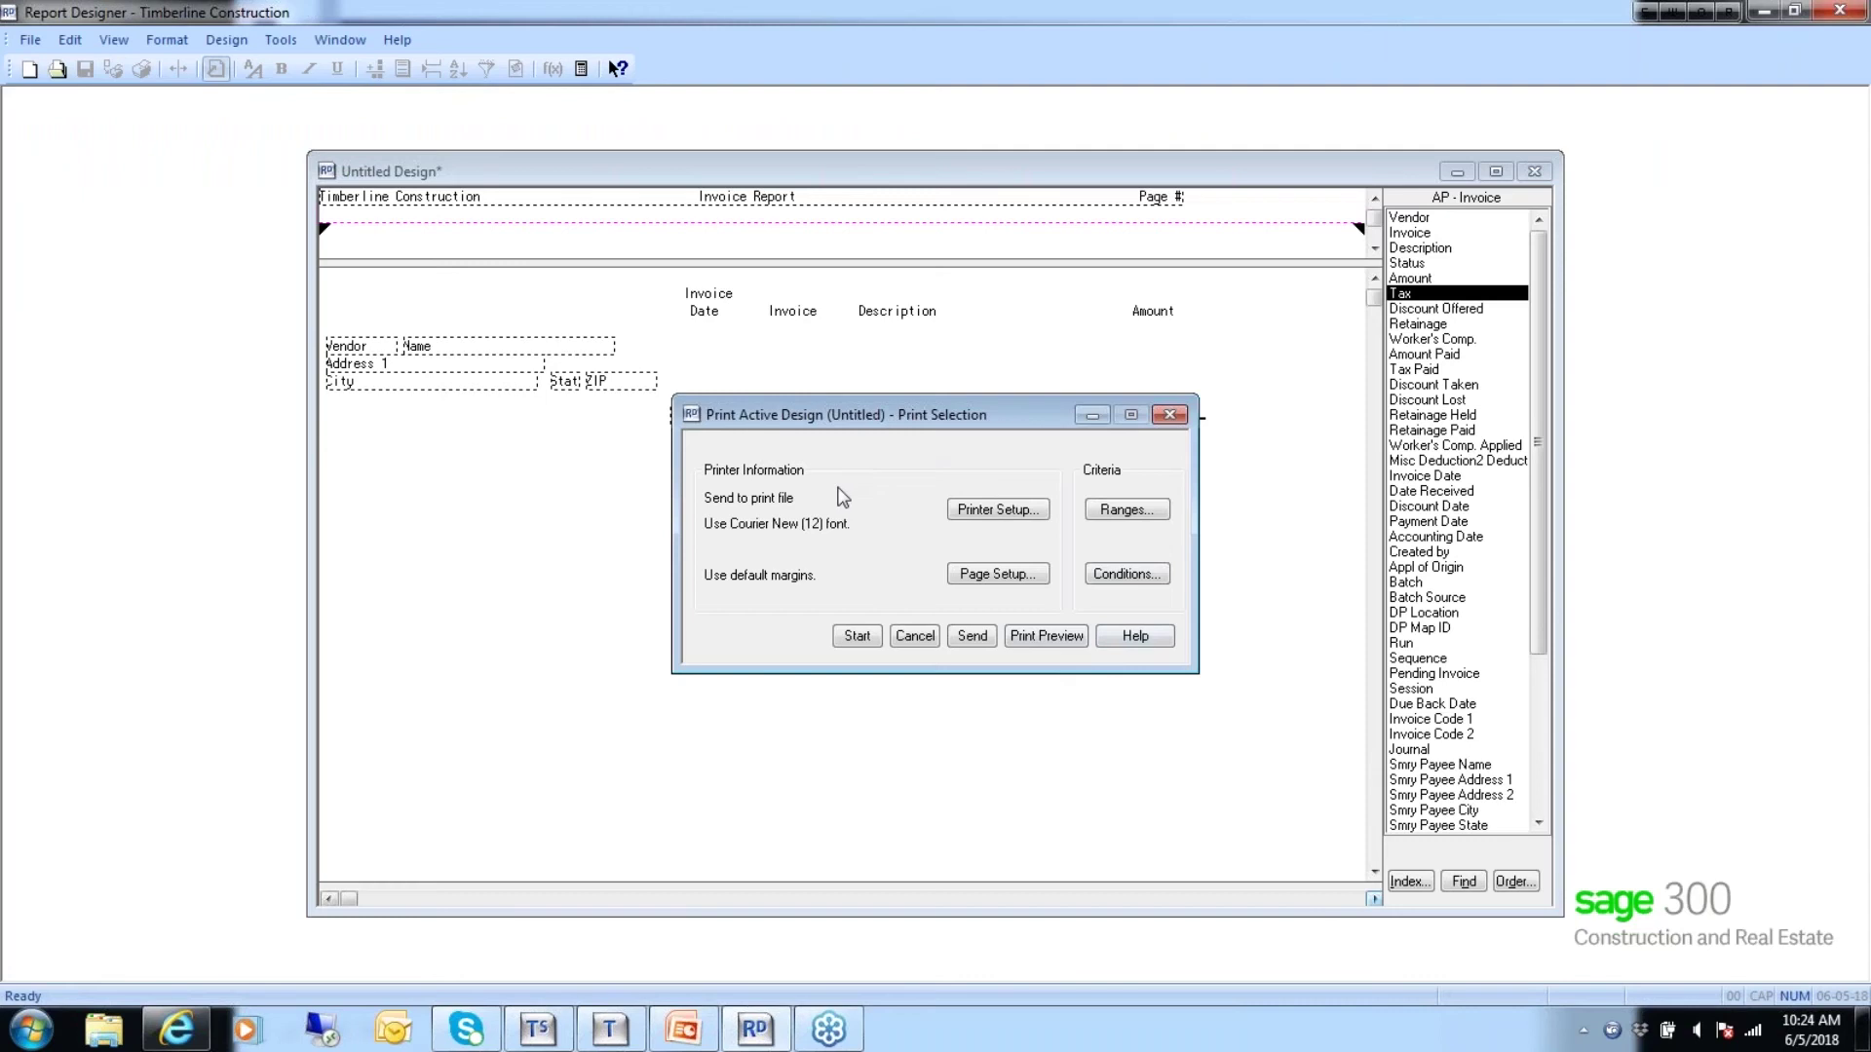
click(1039, 635)
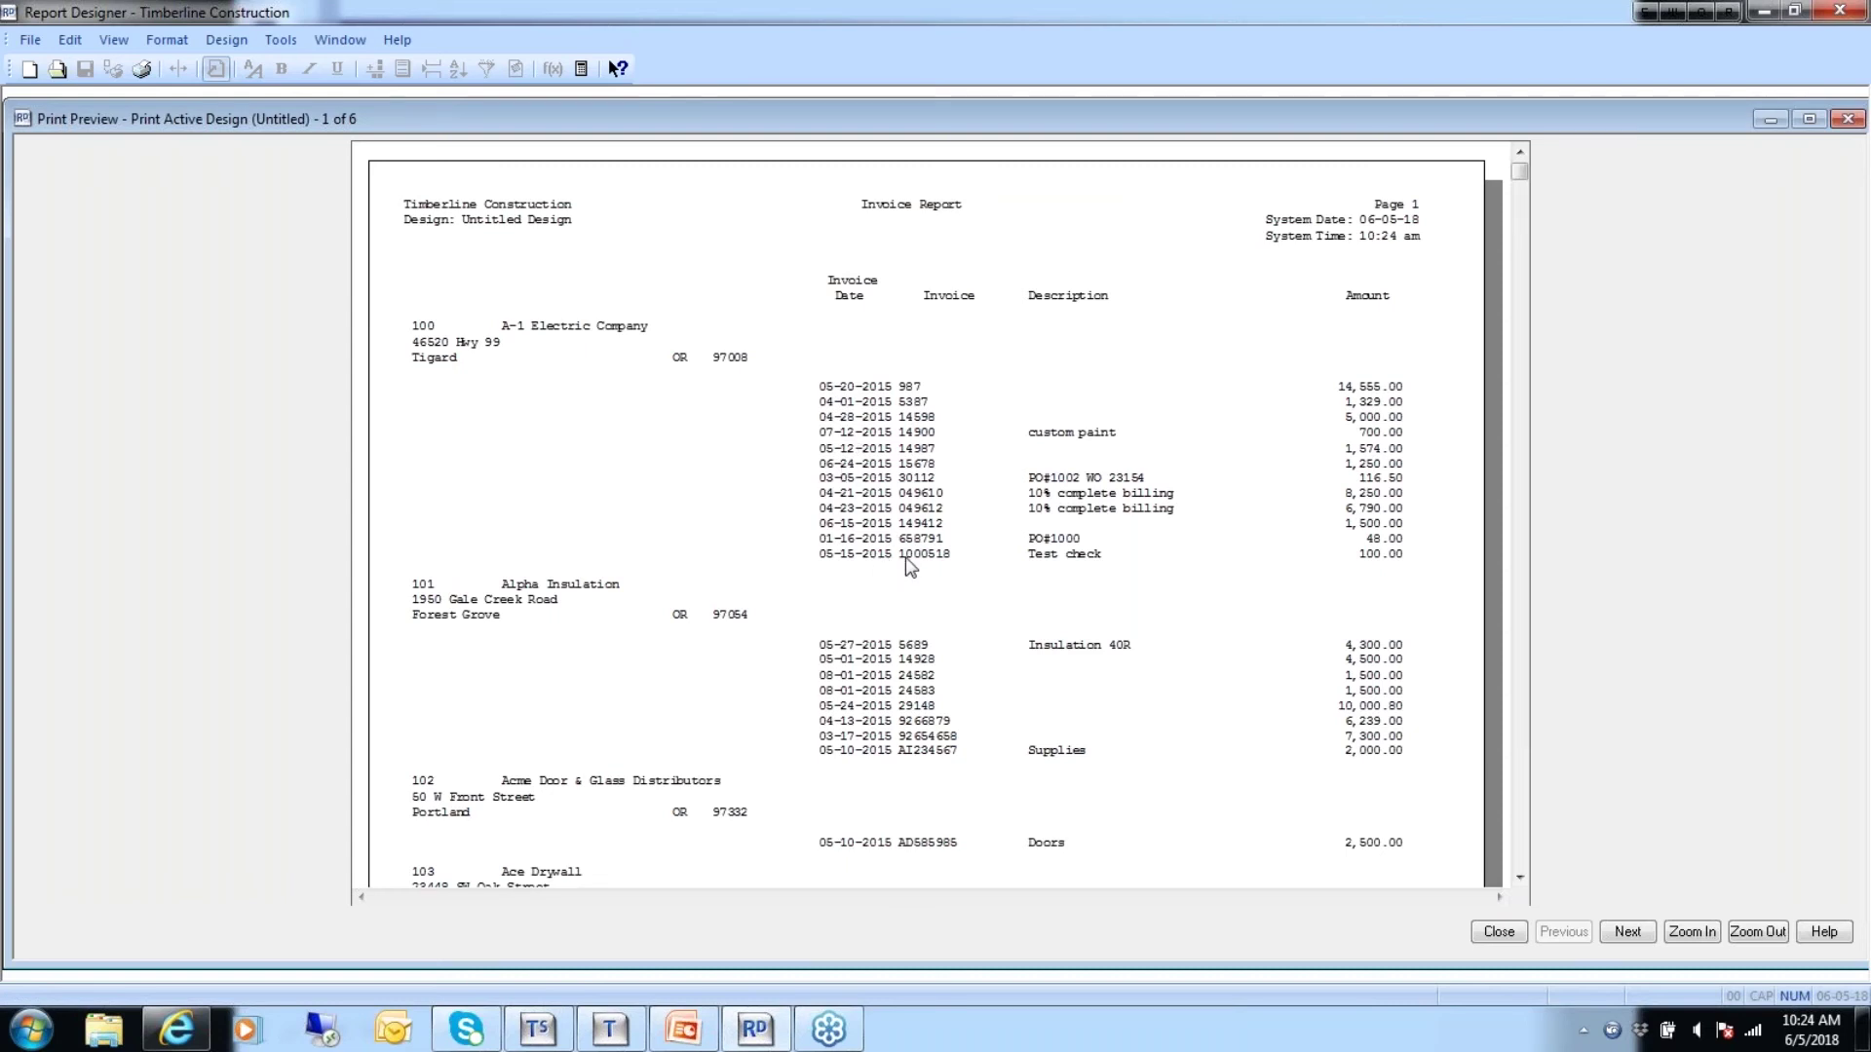
click(1491, 932)
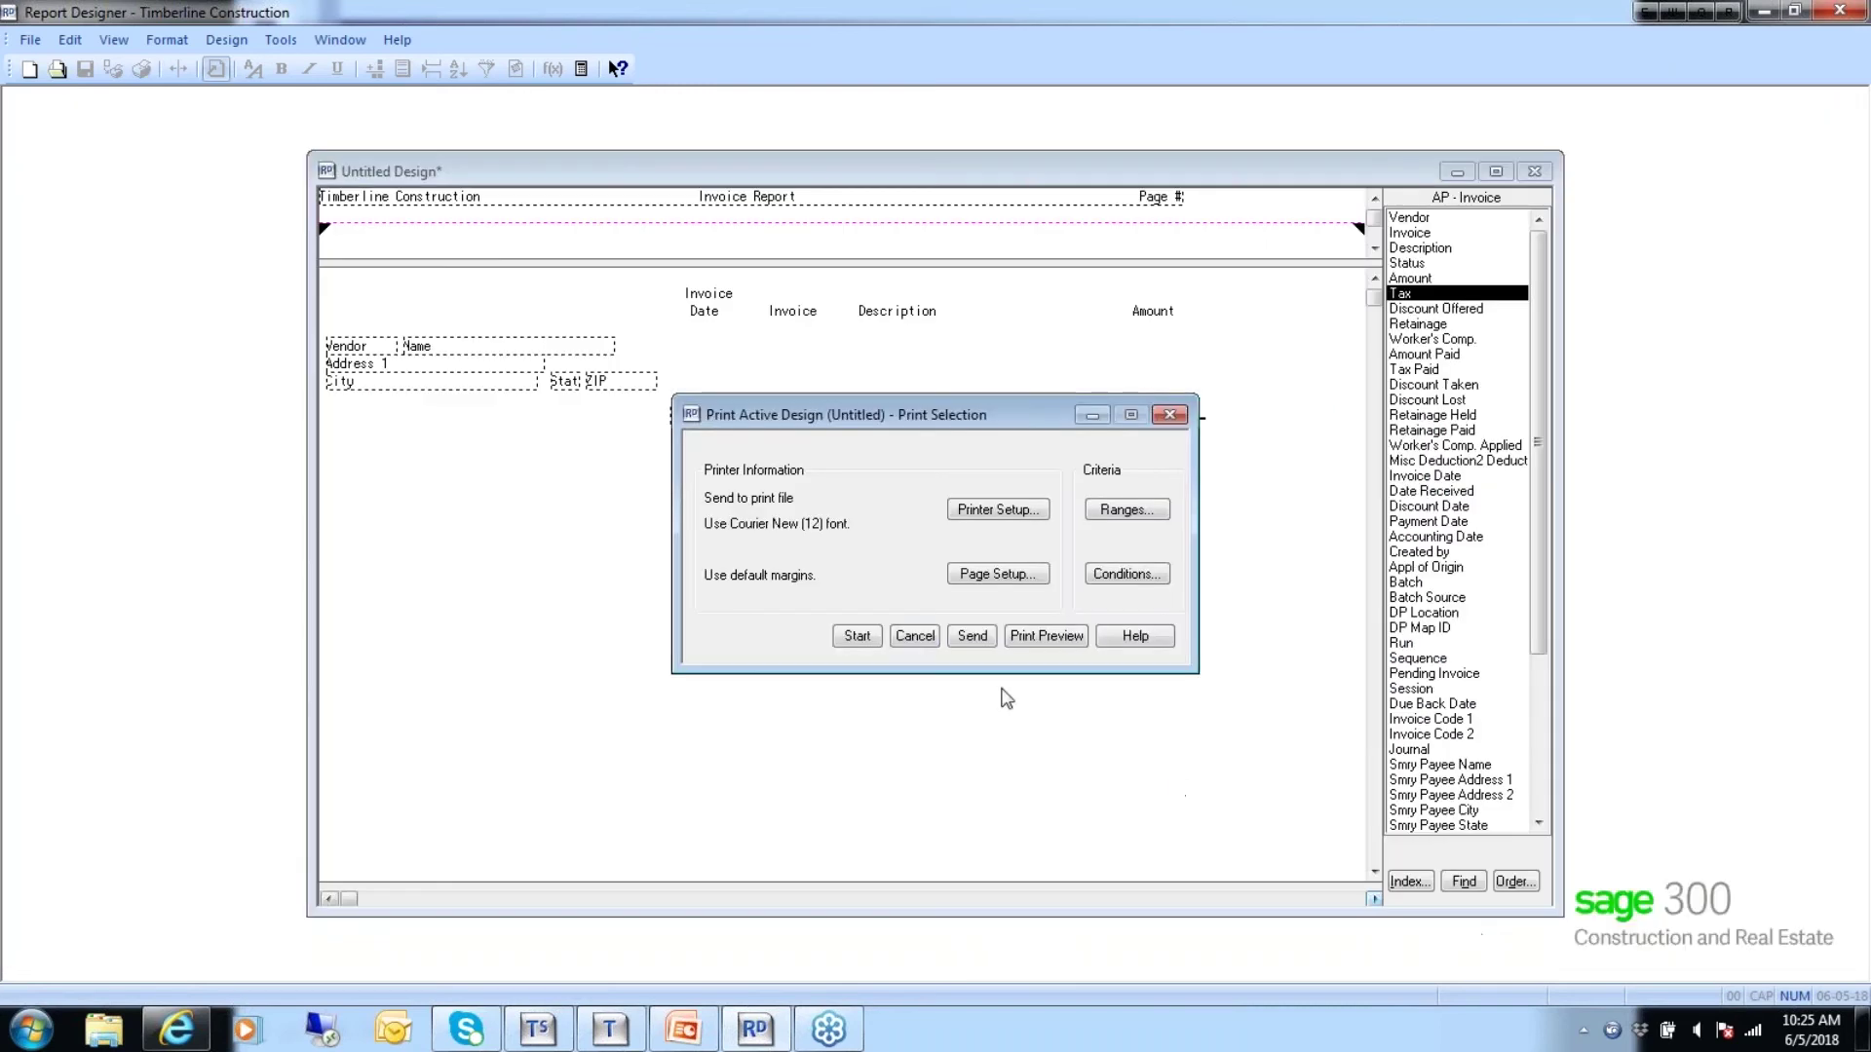
click(912, 638)
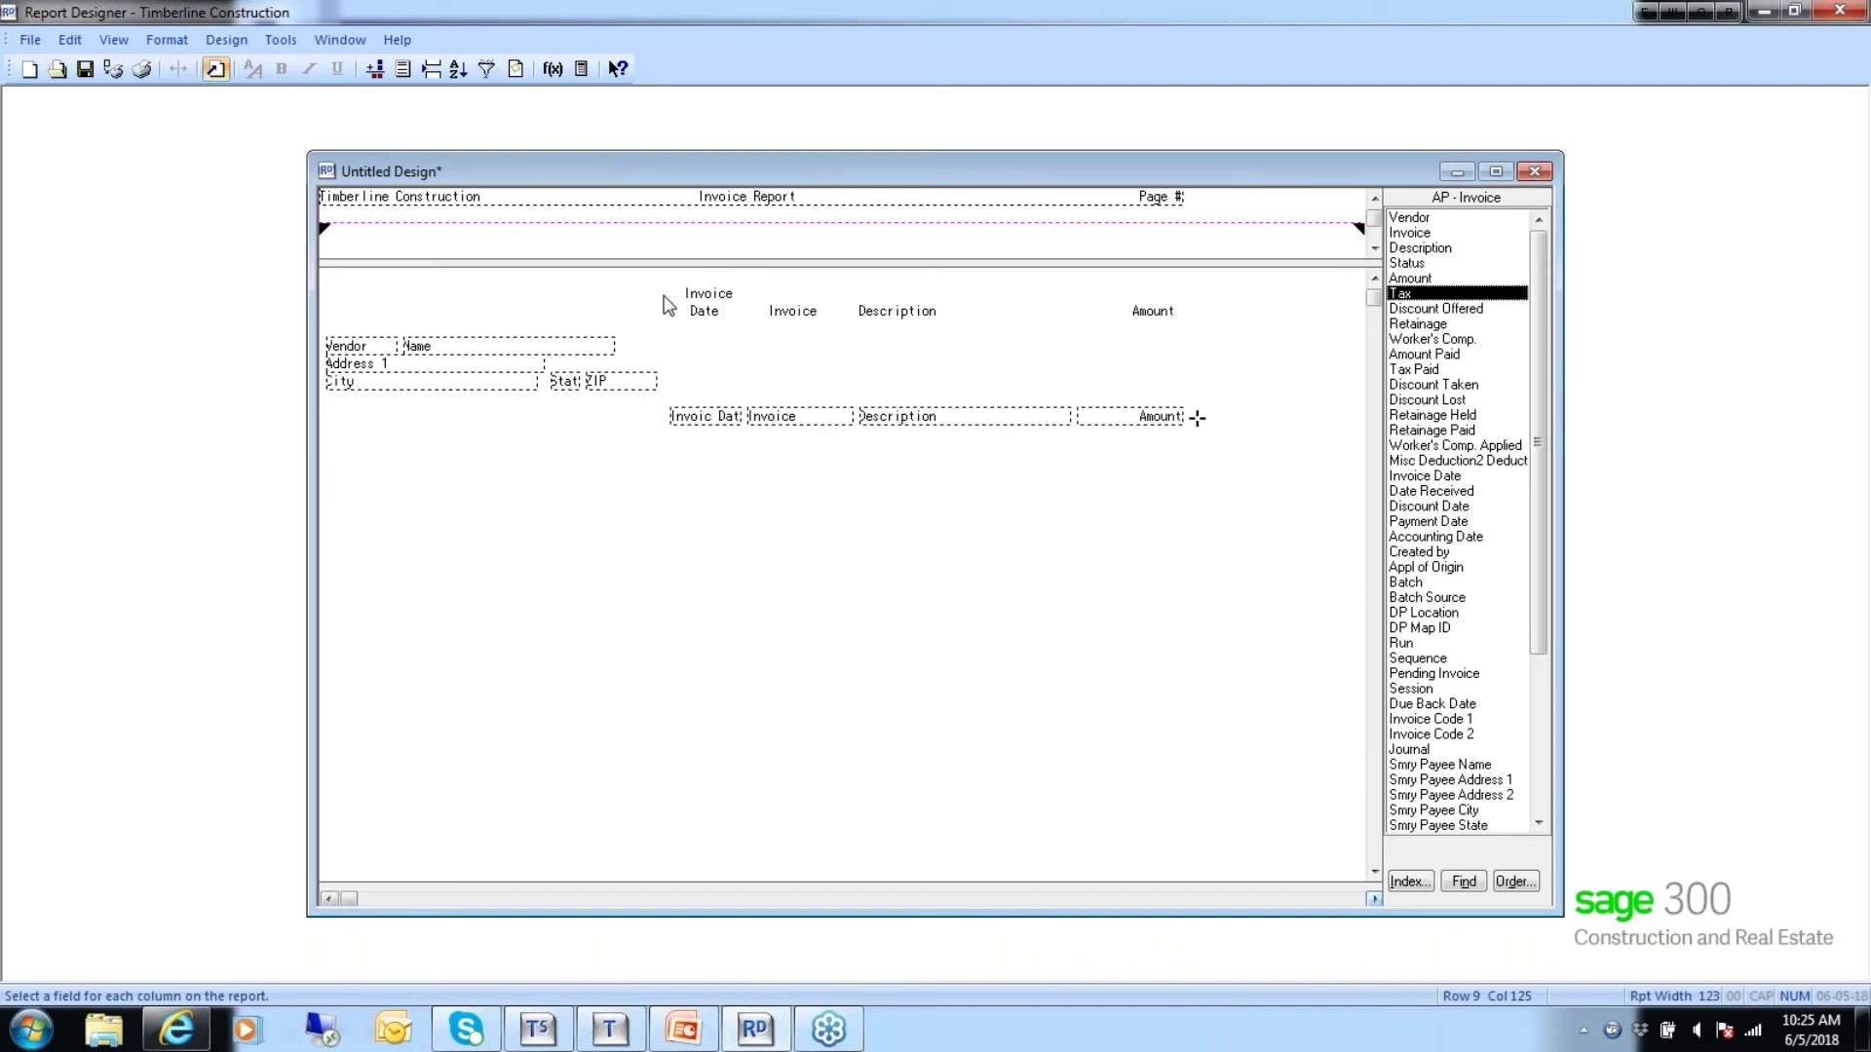
Clear the Invoice Date field together with its two-line column heading from the report body.
drag(659, 282, 737, 435)
key(Delete)
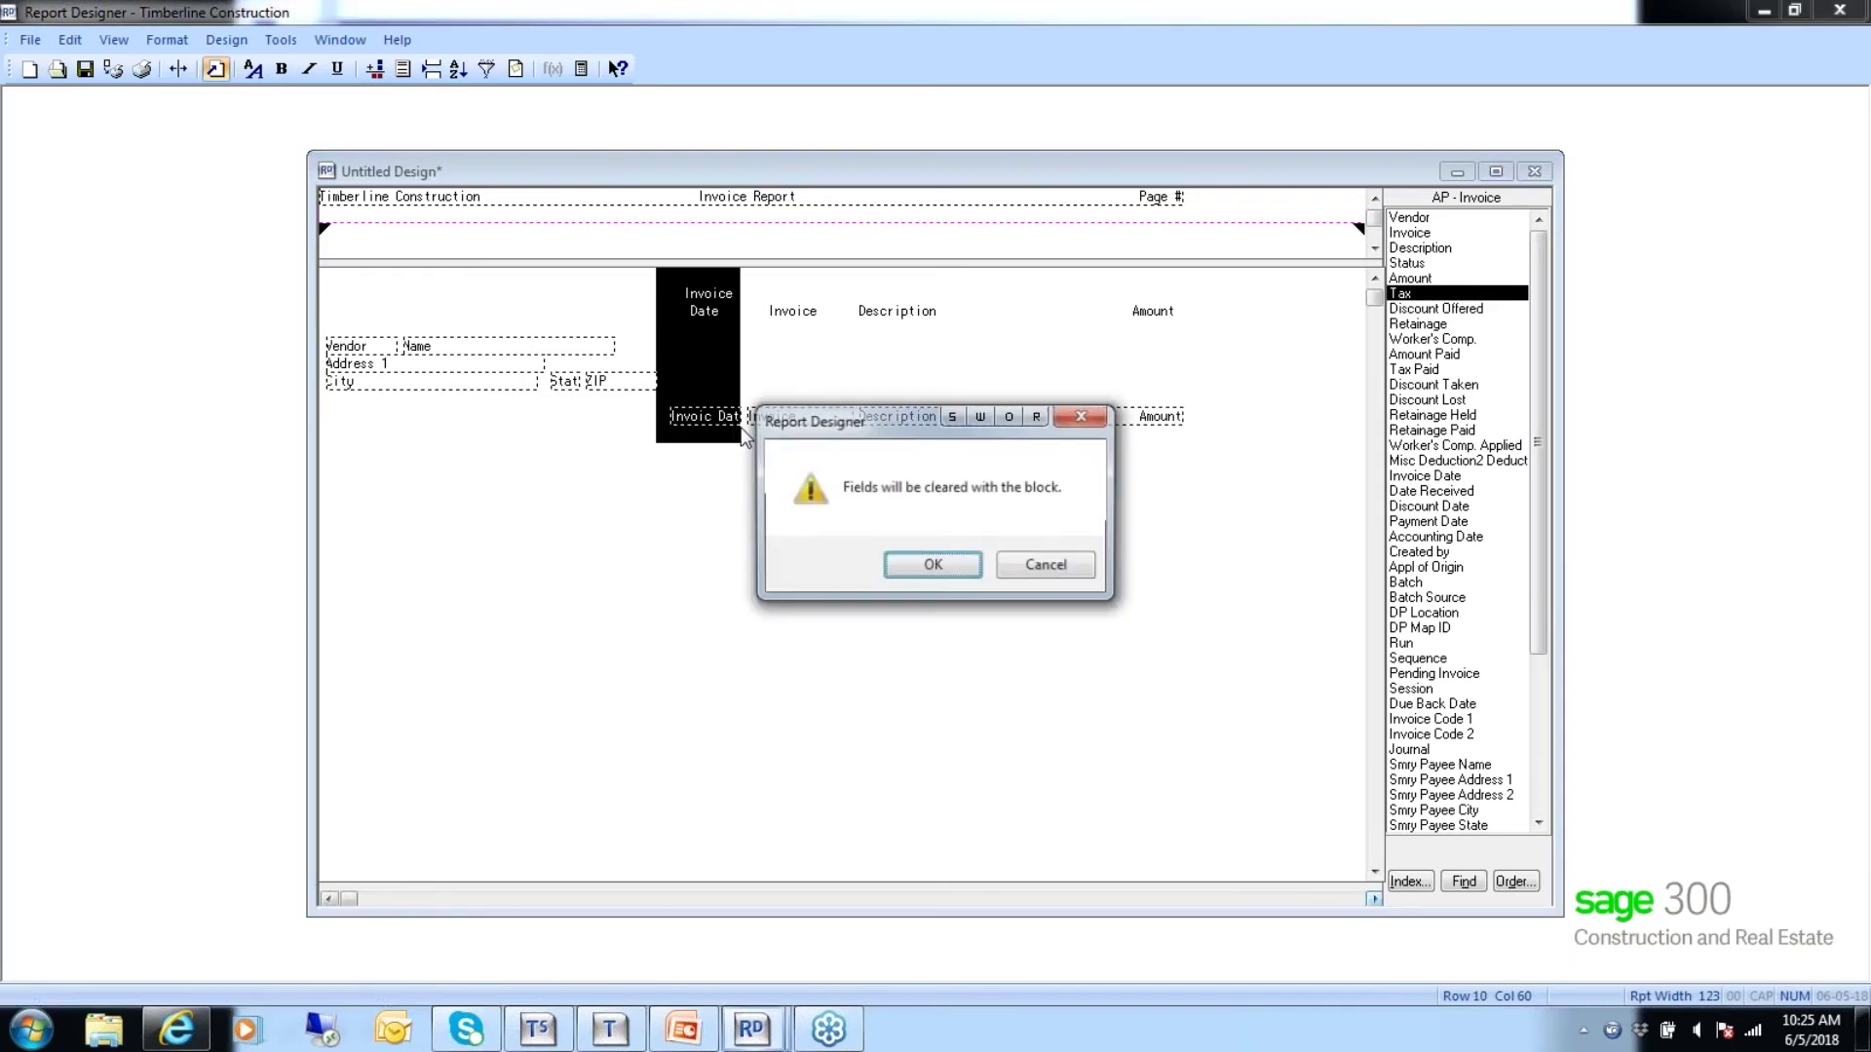
click(933, 575)
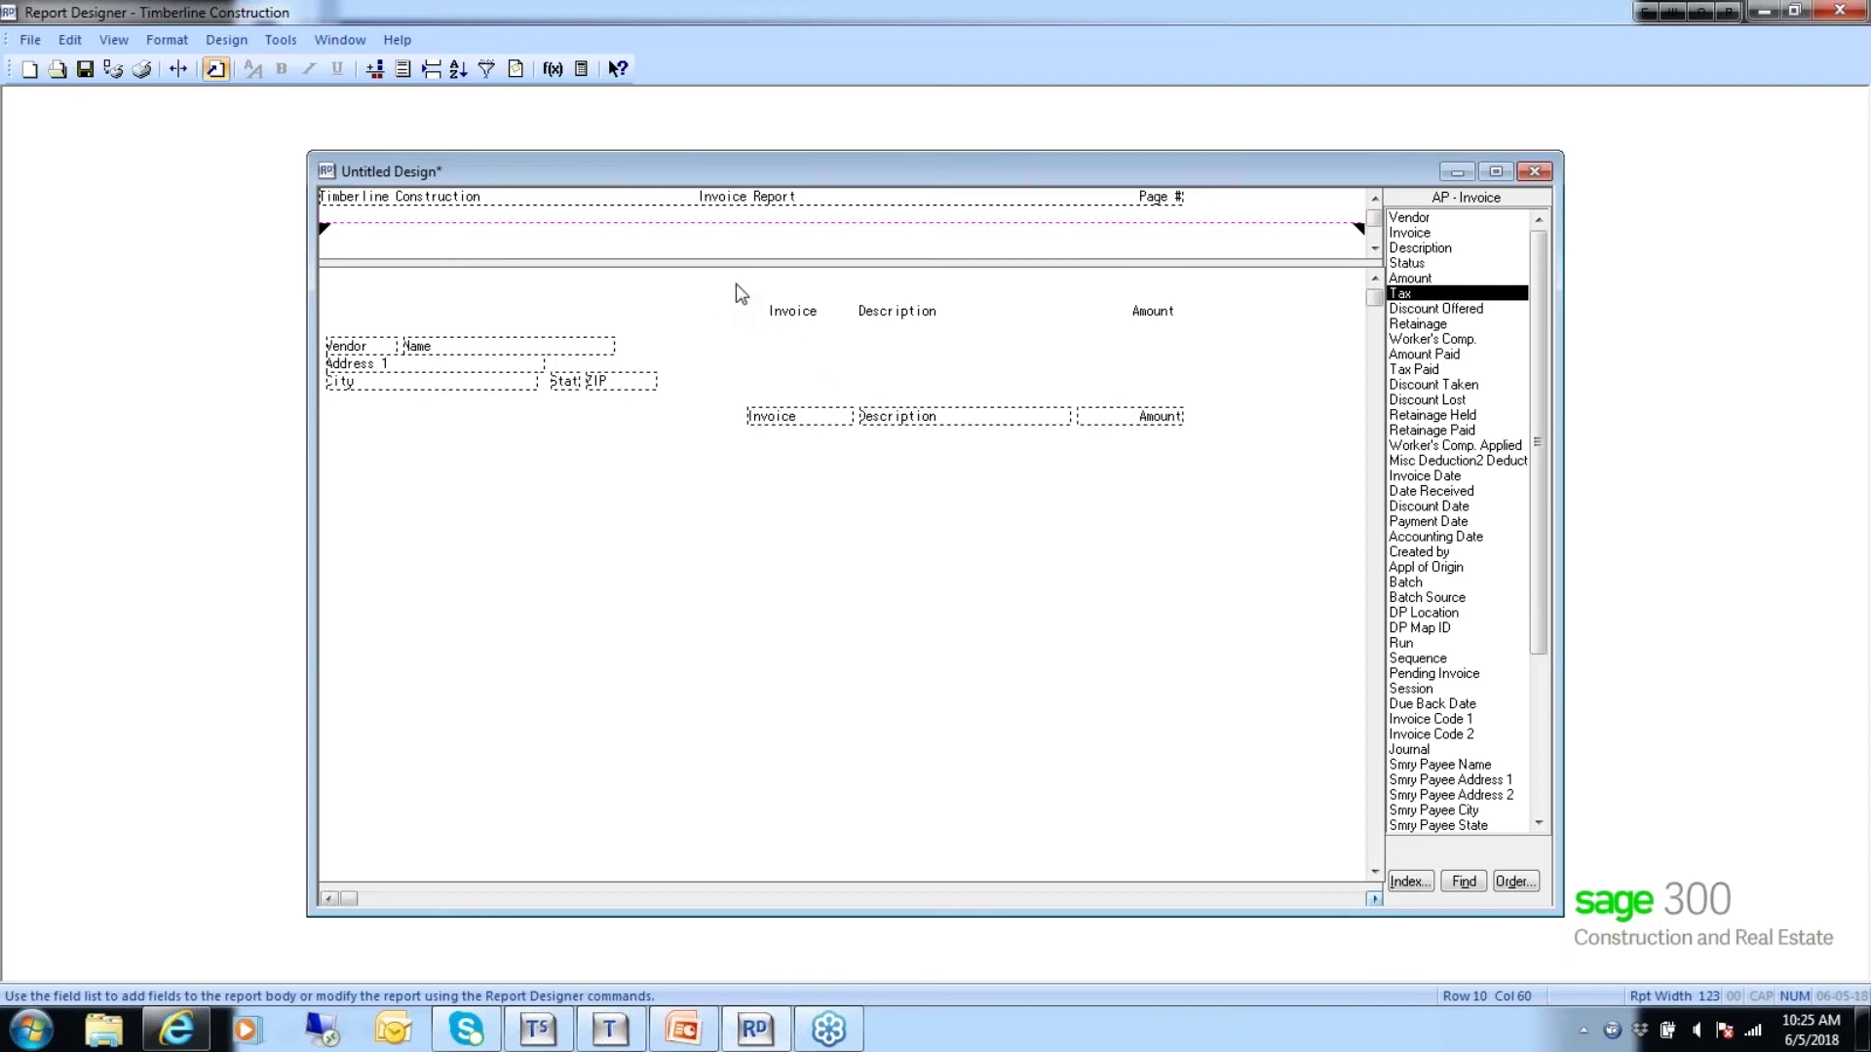
Move the Invoice, Description and Amount columns with their headings as one block so the Invoice field starts at column 39.
drag(737, 289, 1213, 465)
drag(801, 417, 693, 421)
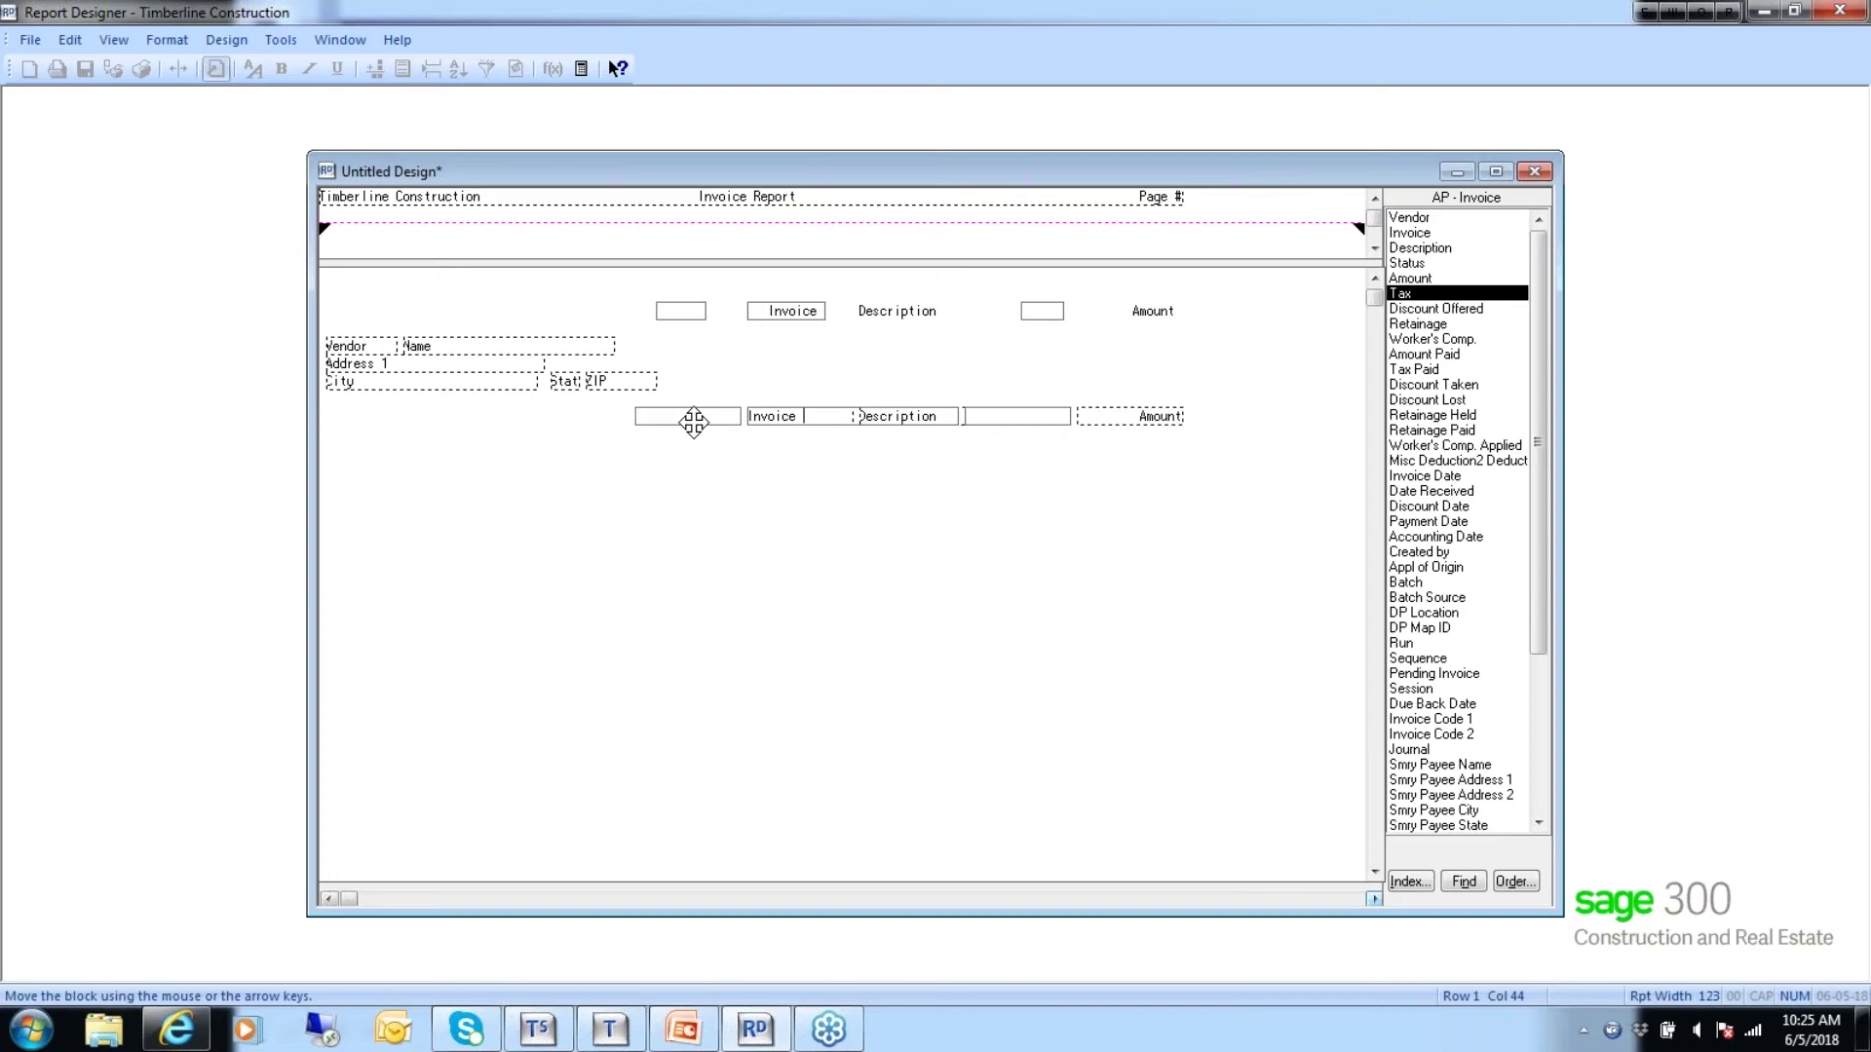
drag(693, 421, 642, 422)
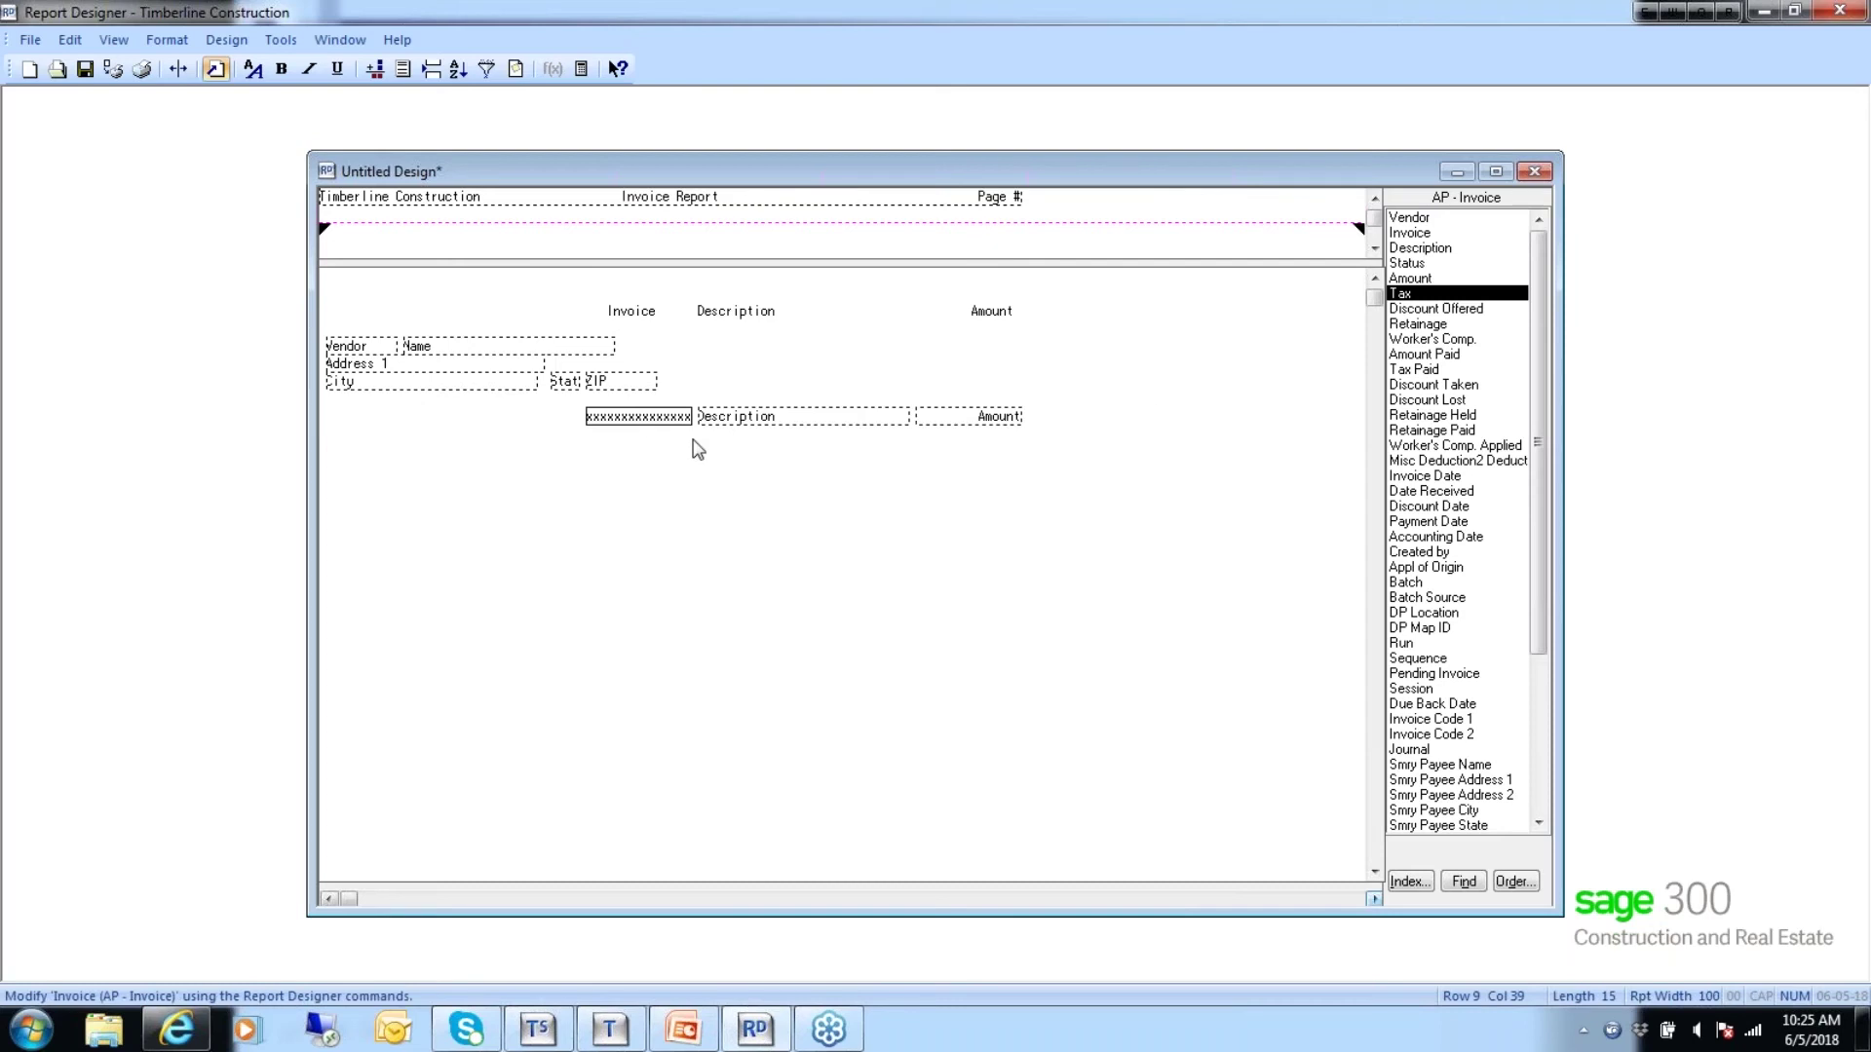
Preview the rearranged invoice columns with data from AP Master, and close the preview and print selection.
click(119, 74)
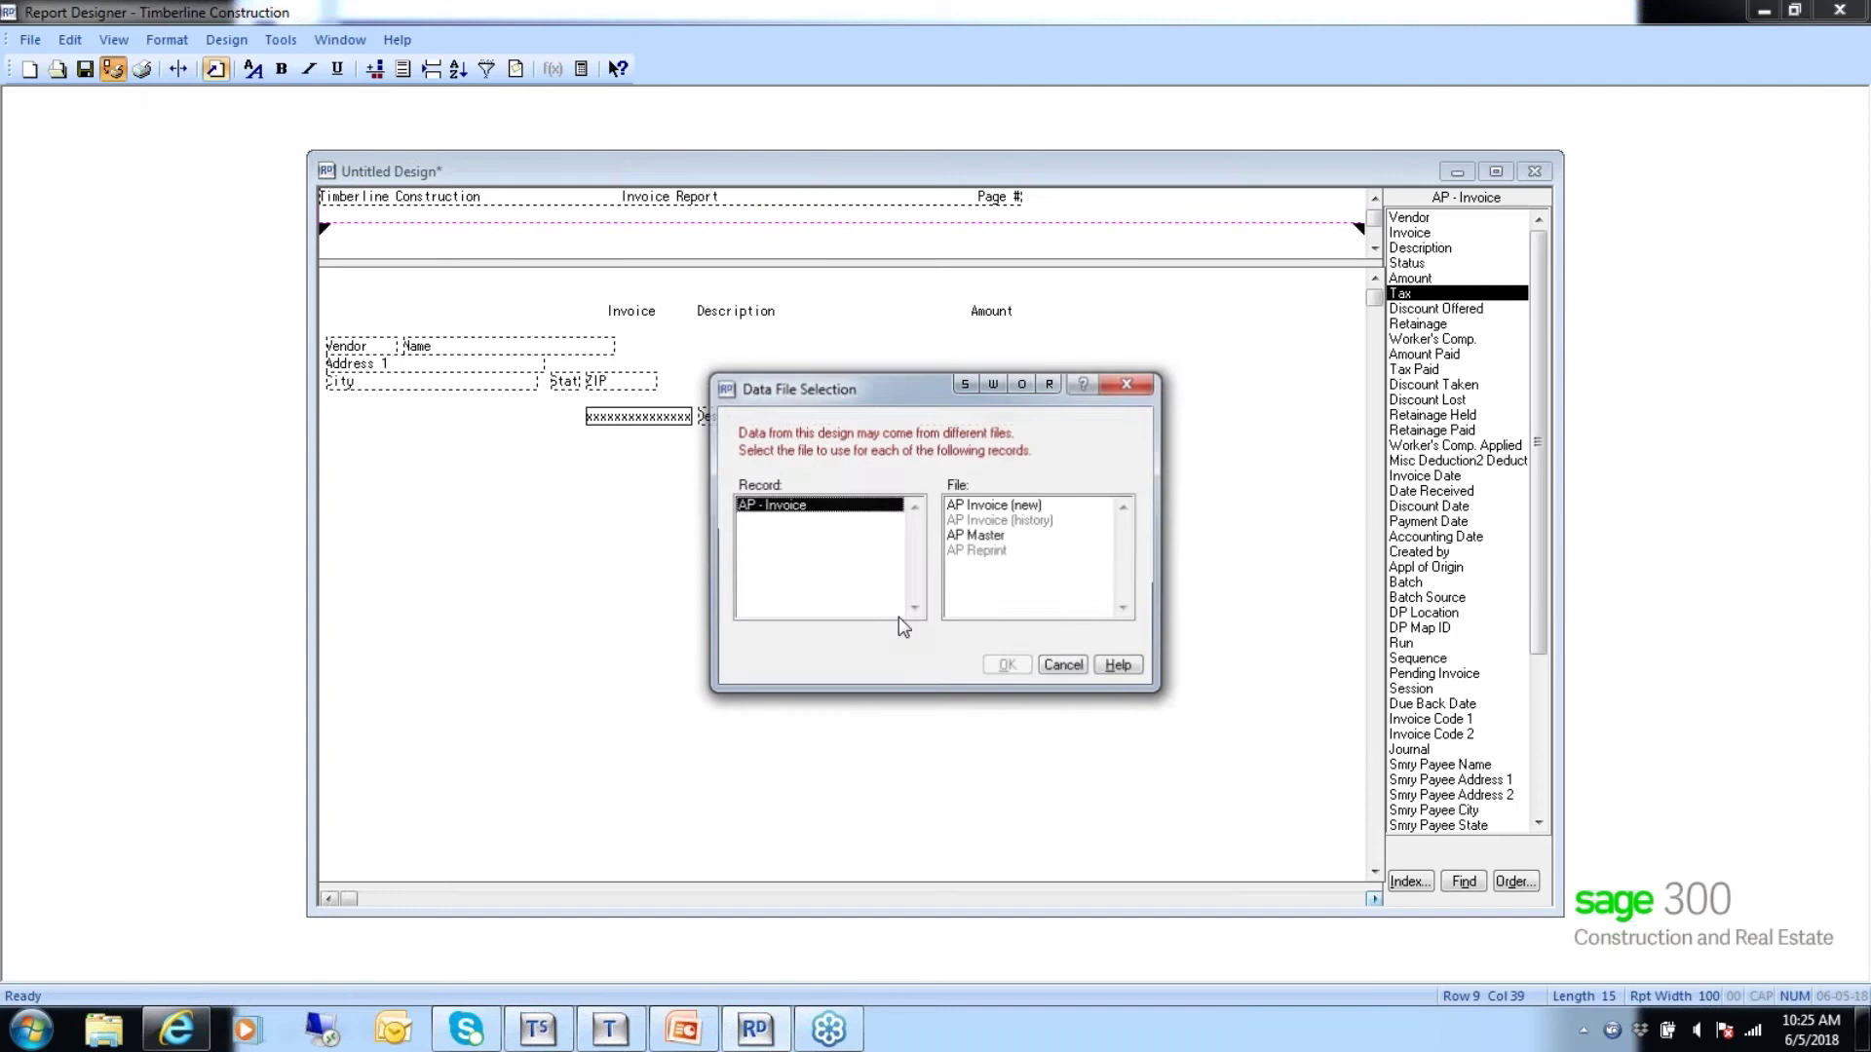
click(976, 535)
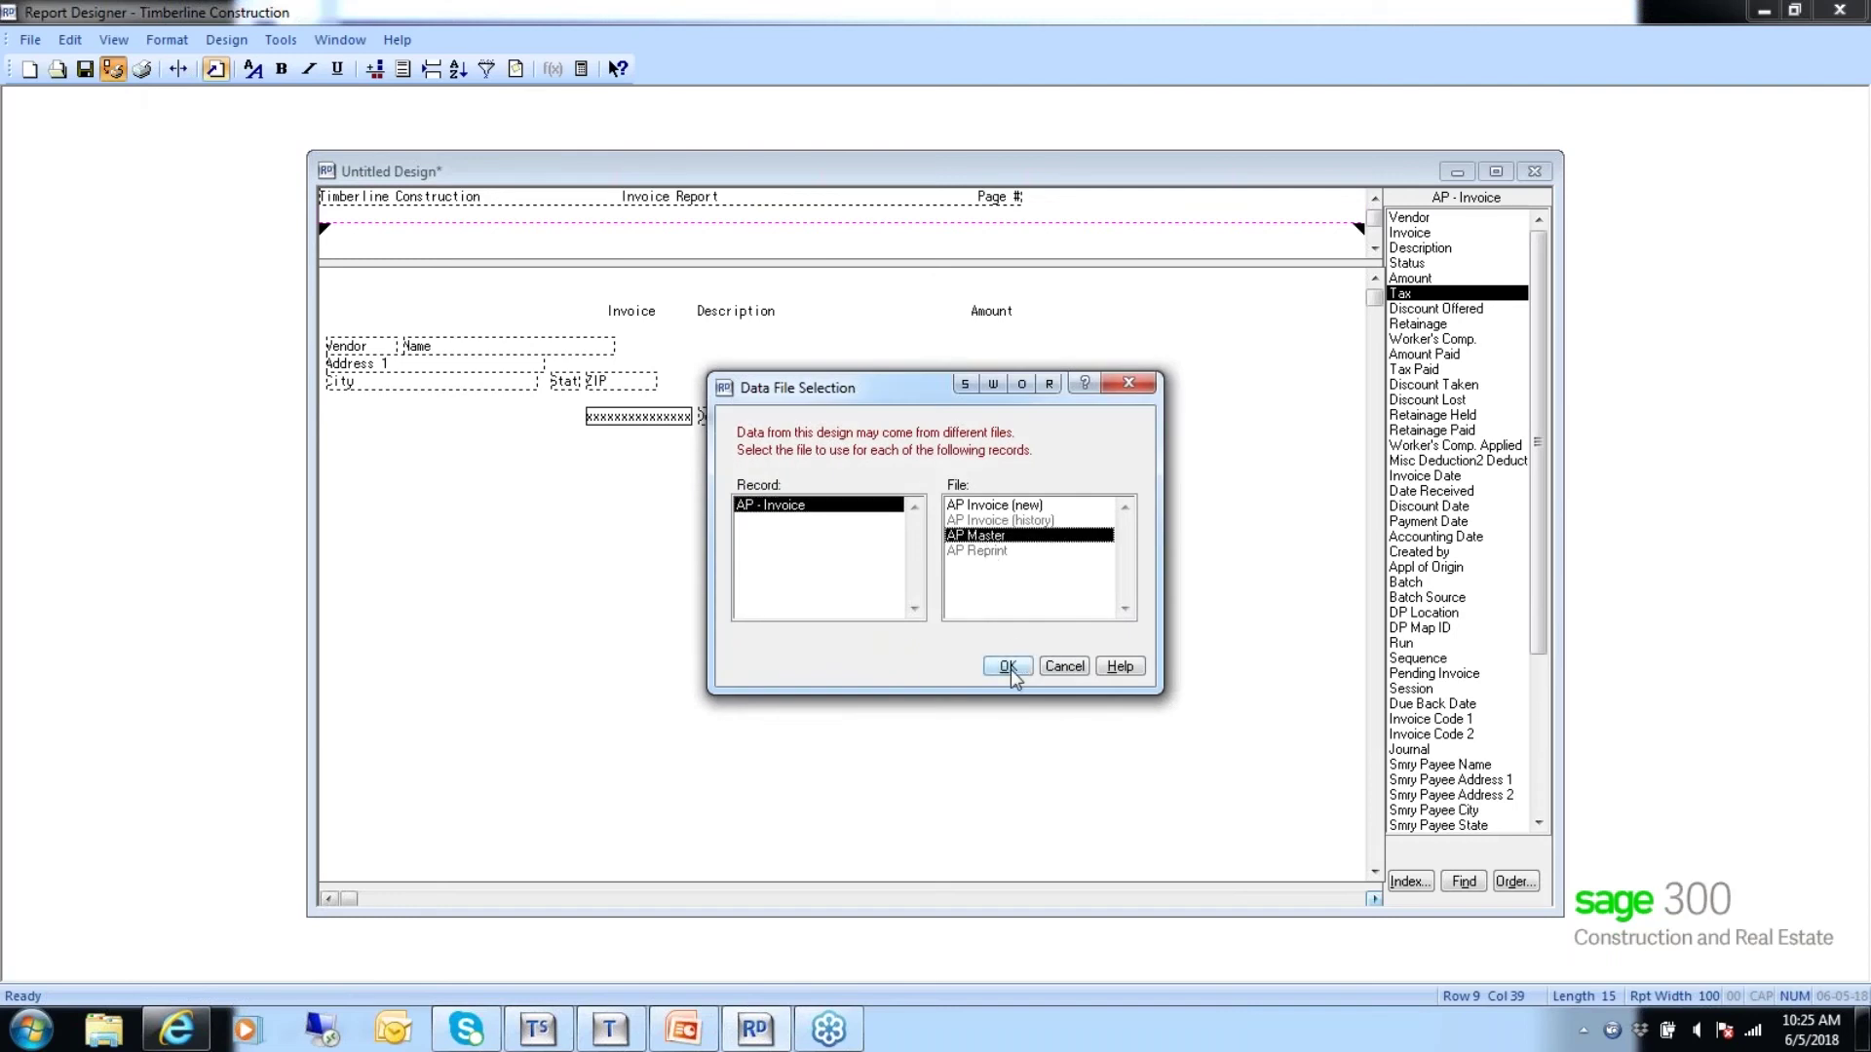
click(1008, 667)
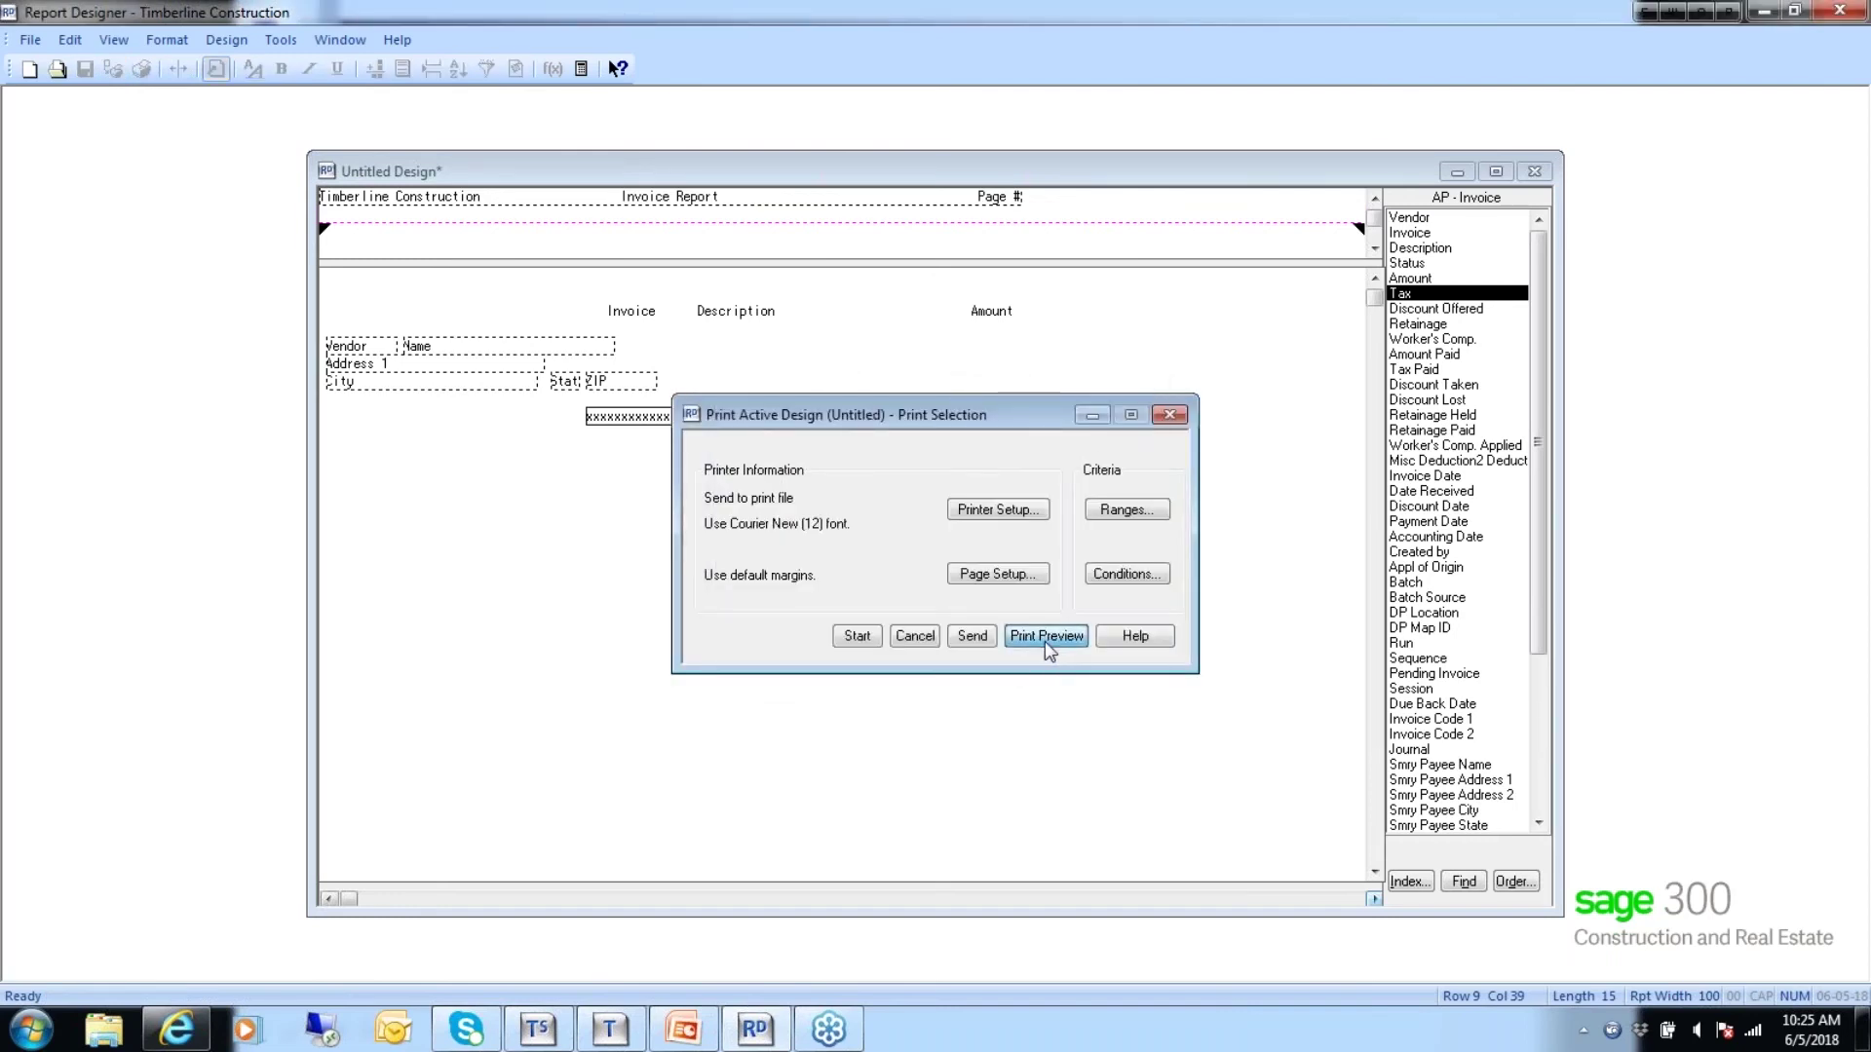
click(1045, 641)
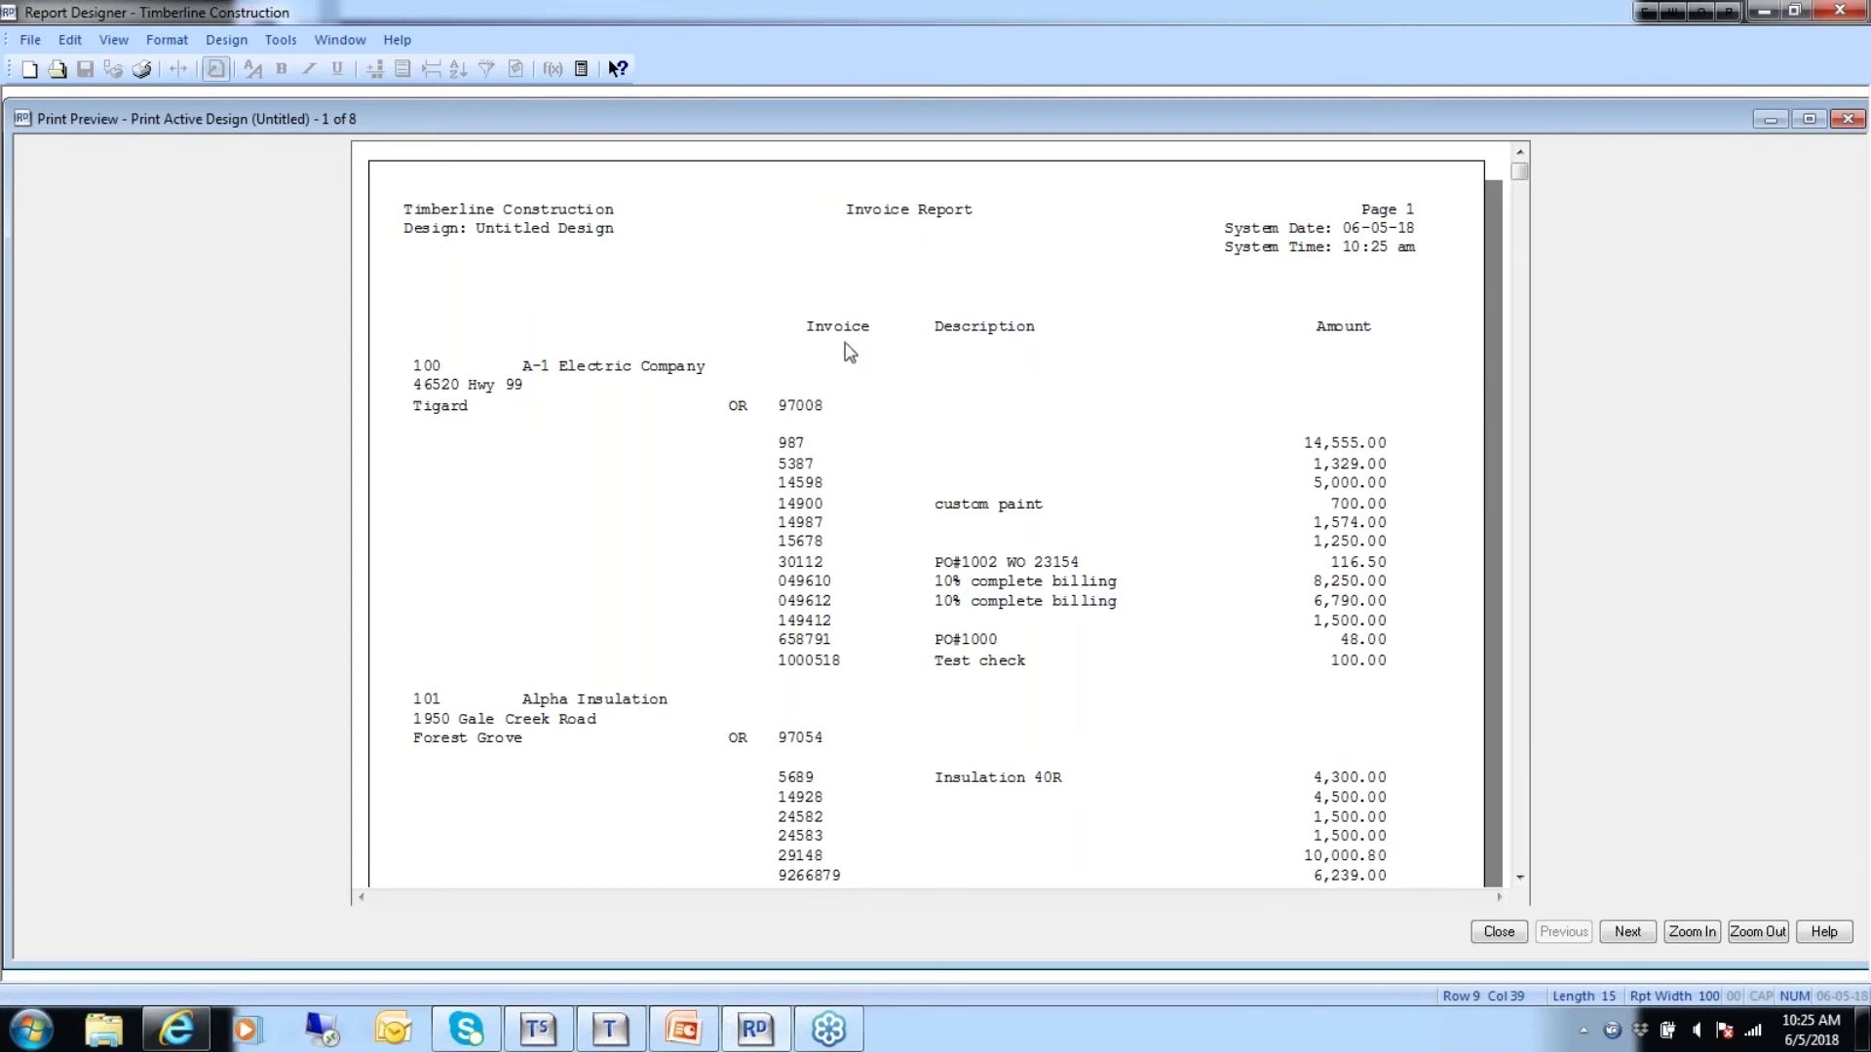
click(1497, 932)
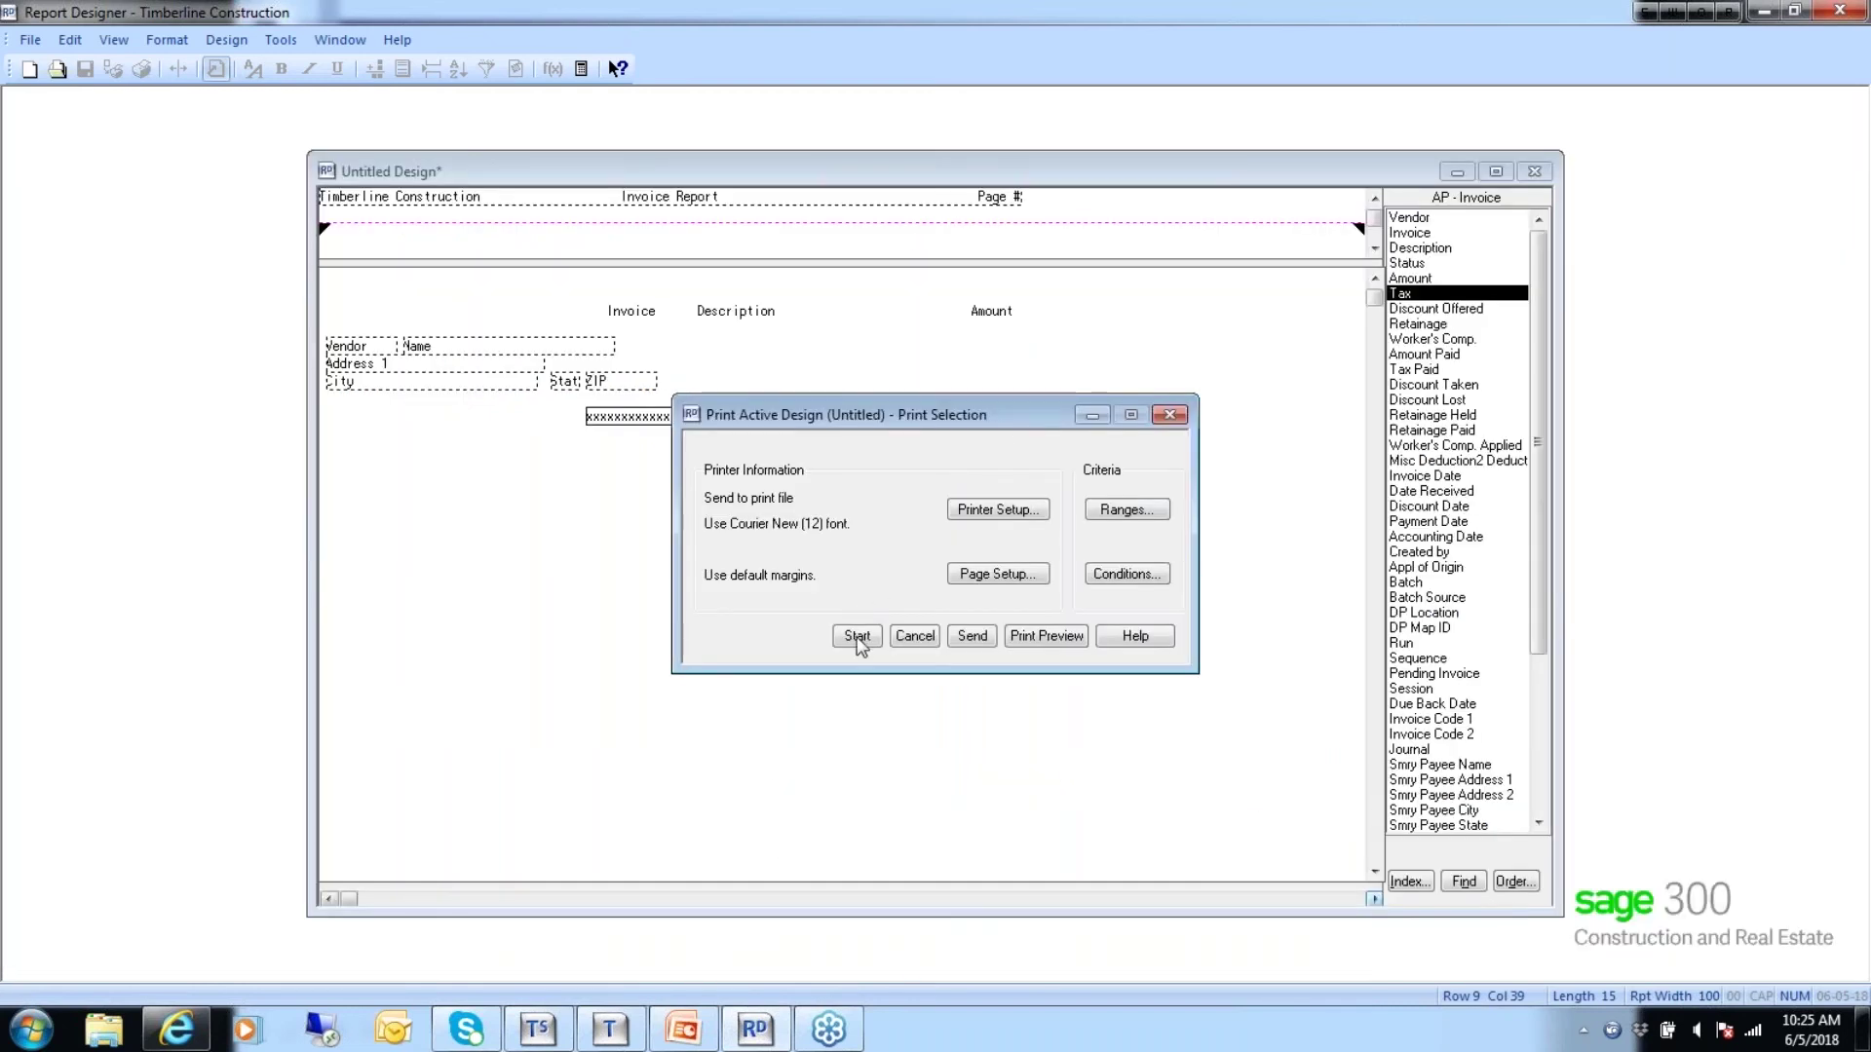
click(912, 639)
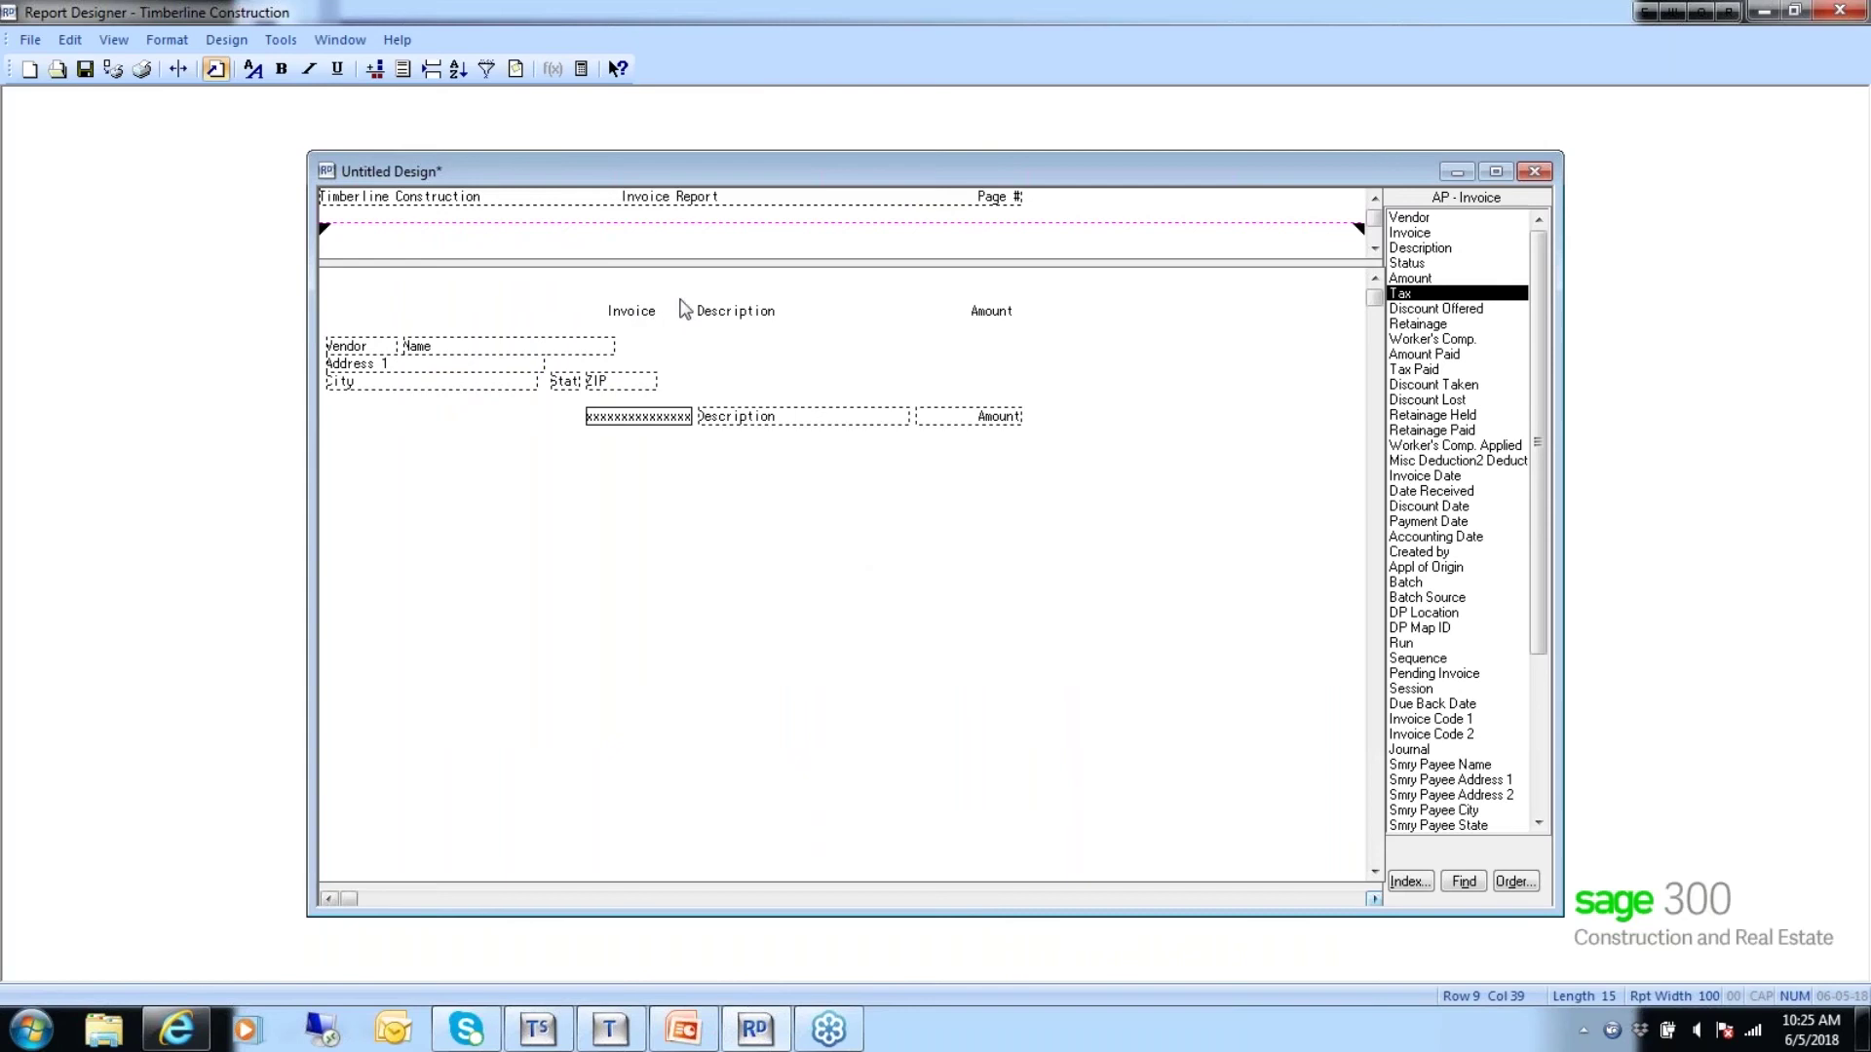
Move the column headings down to row 4 and the Invoice, Description and Amount fields up to row 8.
drag(590, 306, 1010, 346)
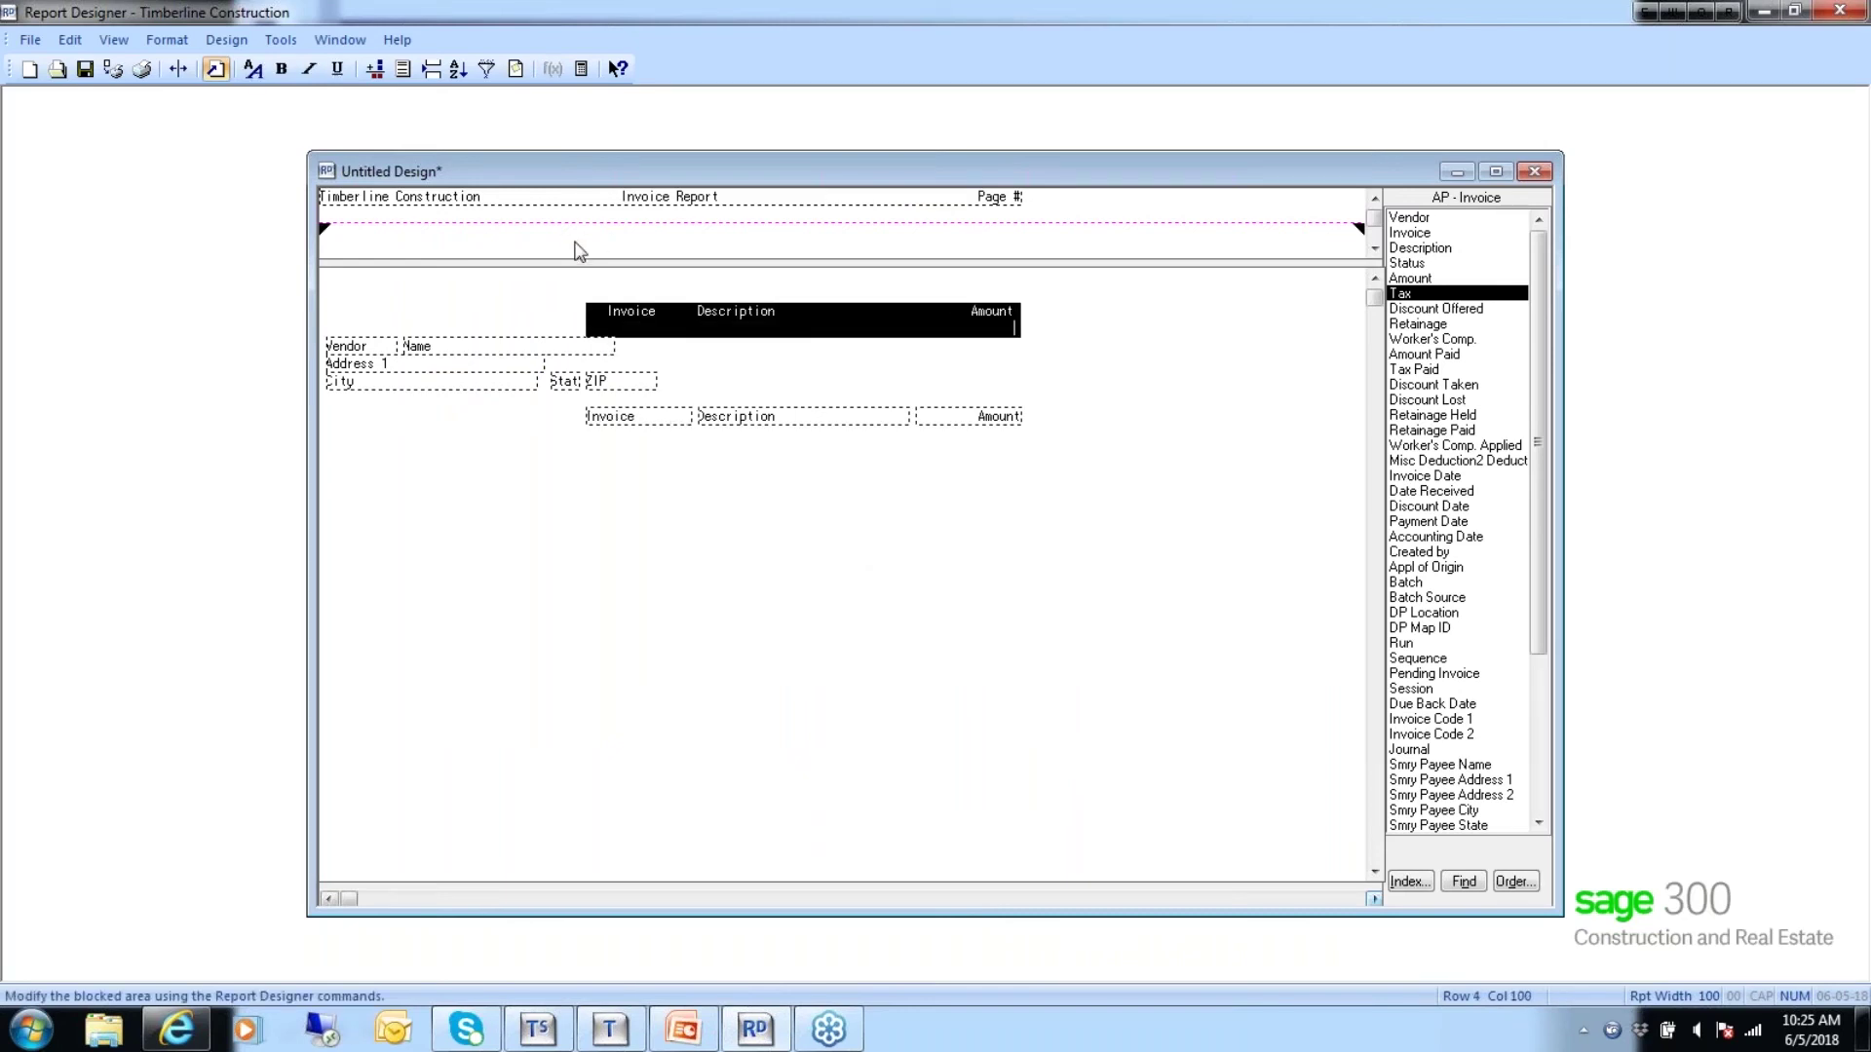
click(643, 314)
drag(643, 314, 643, 332)
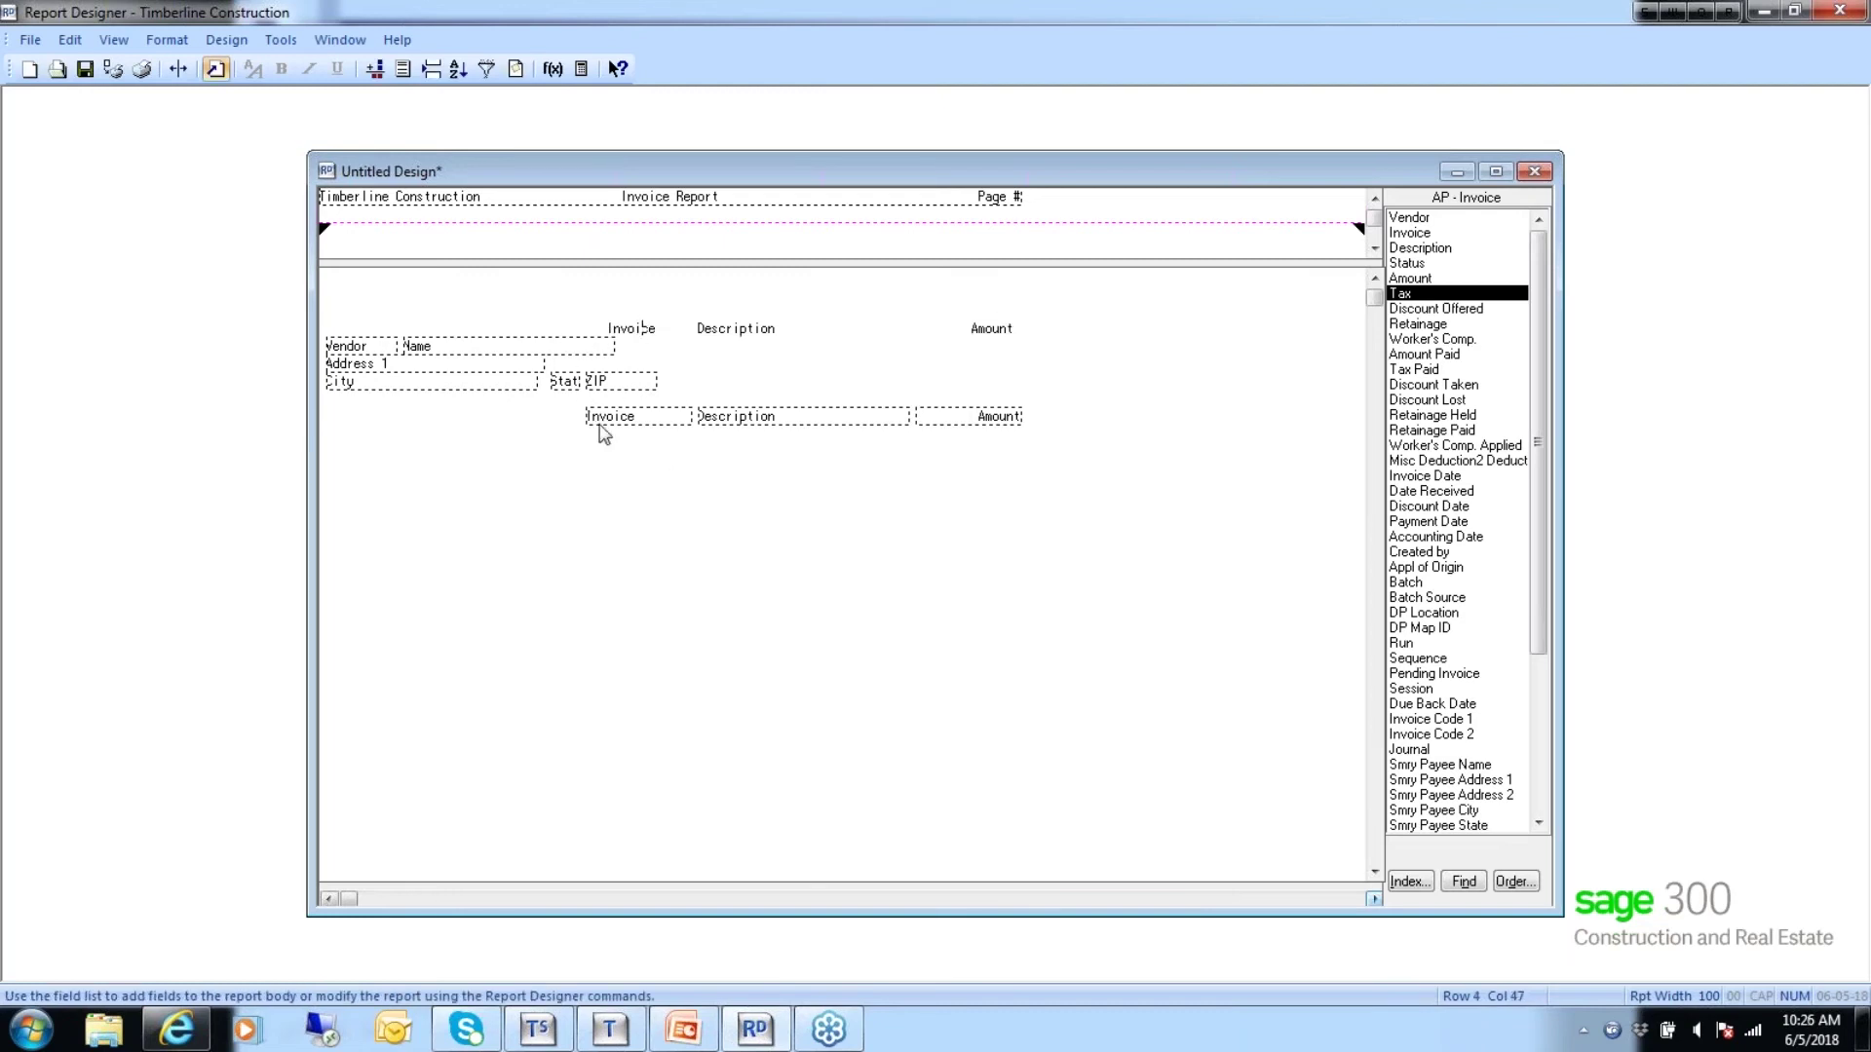
drag(583, 421, 1029, 421)
drag(735, 418, 735, 413)
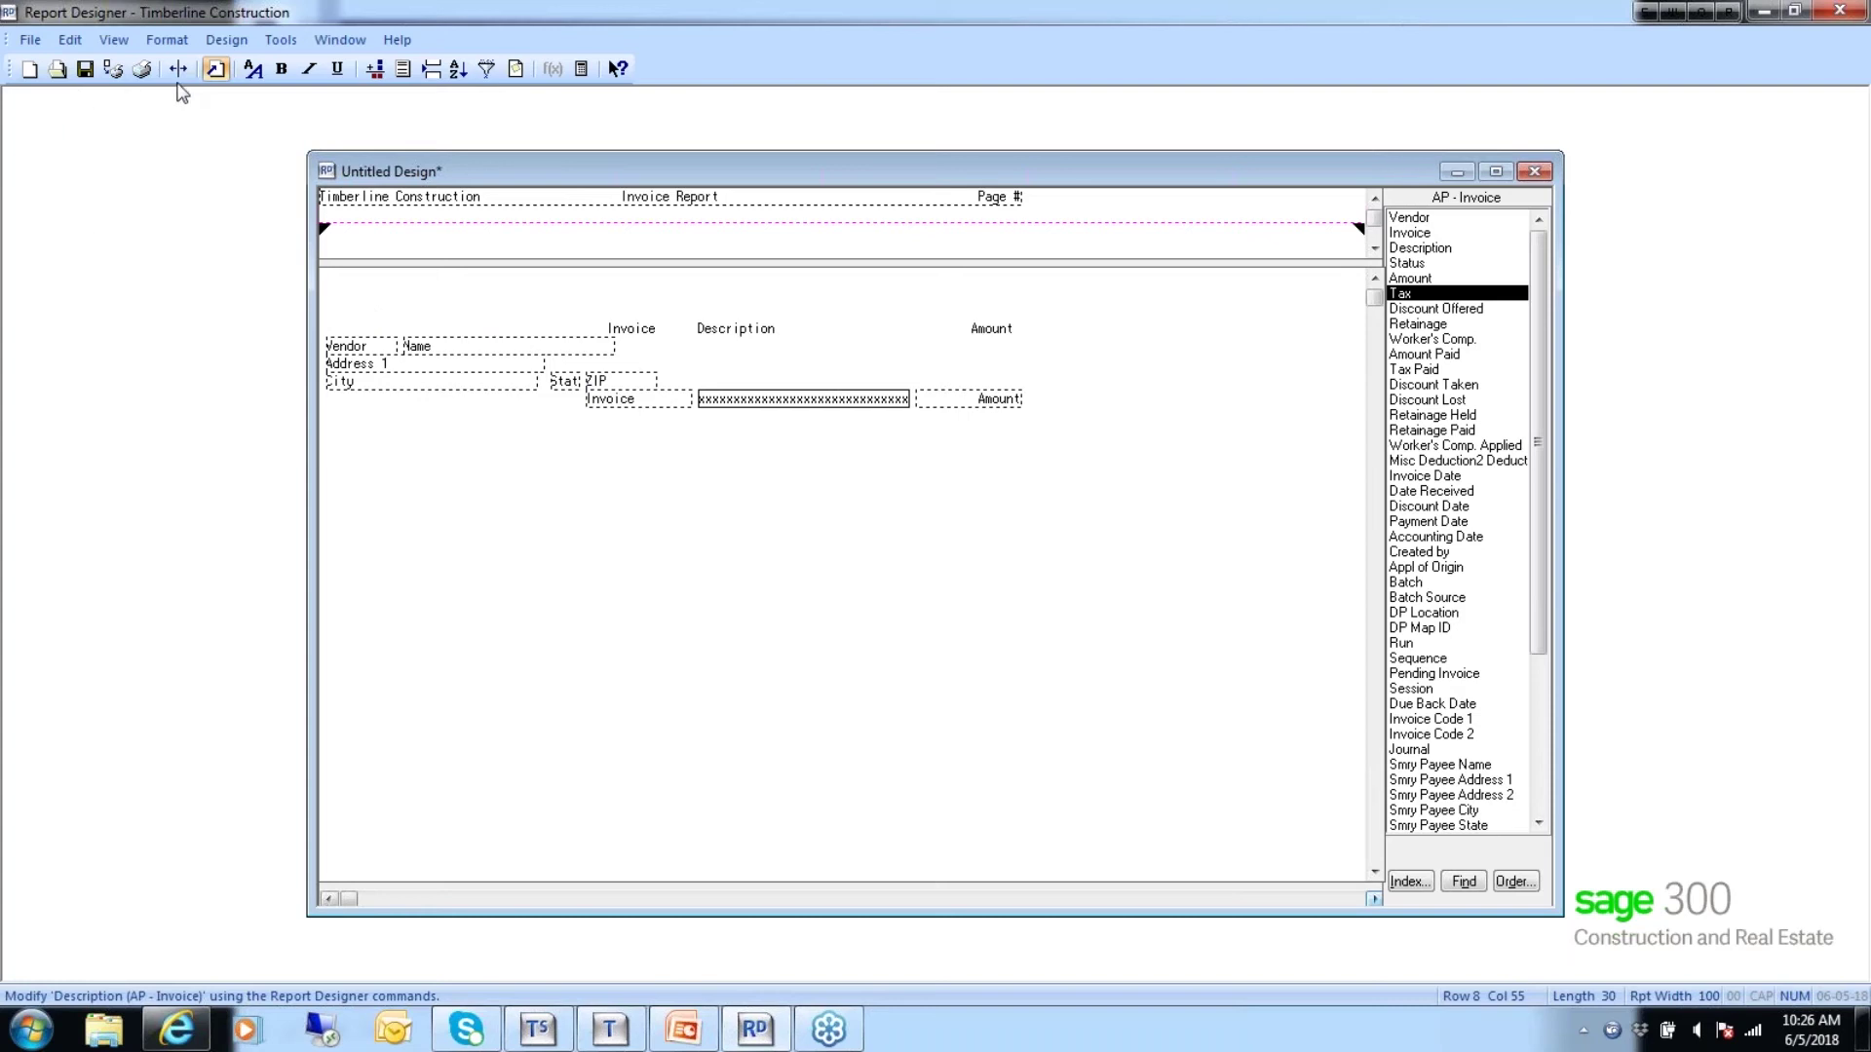
Set the sort order to process all AP - Vendors and print them in vendor name order.
click(218, 45)
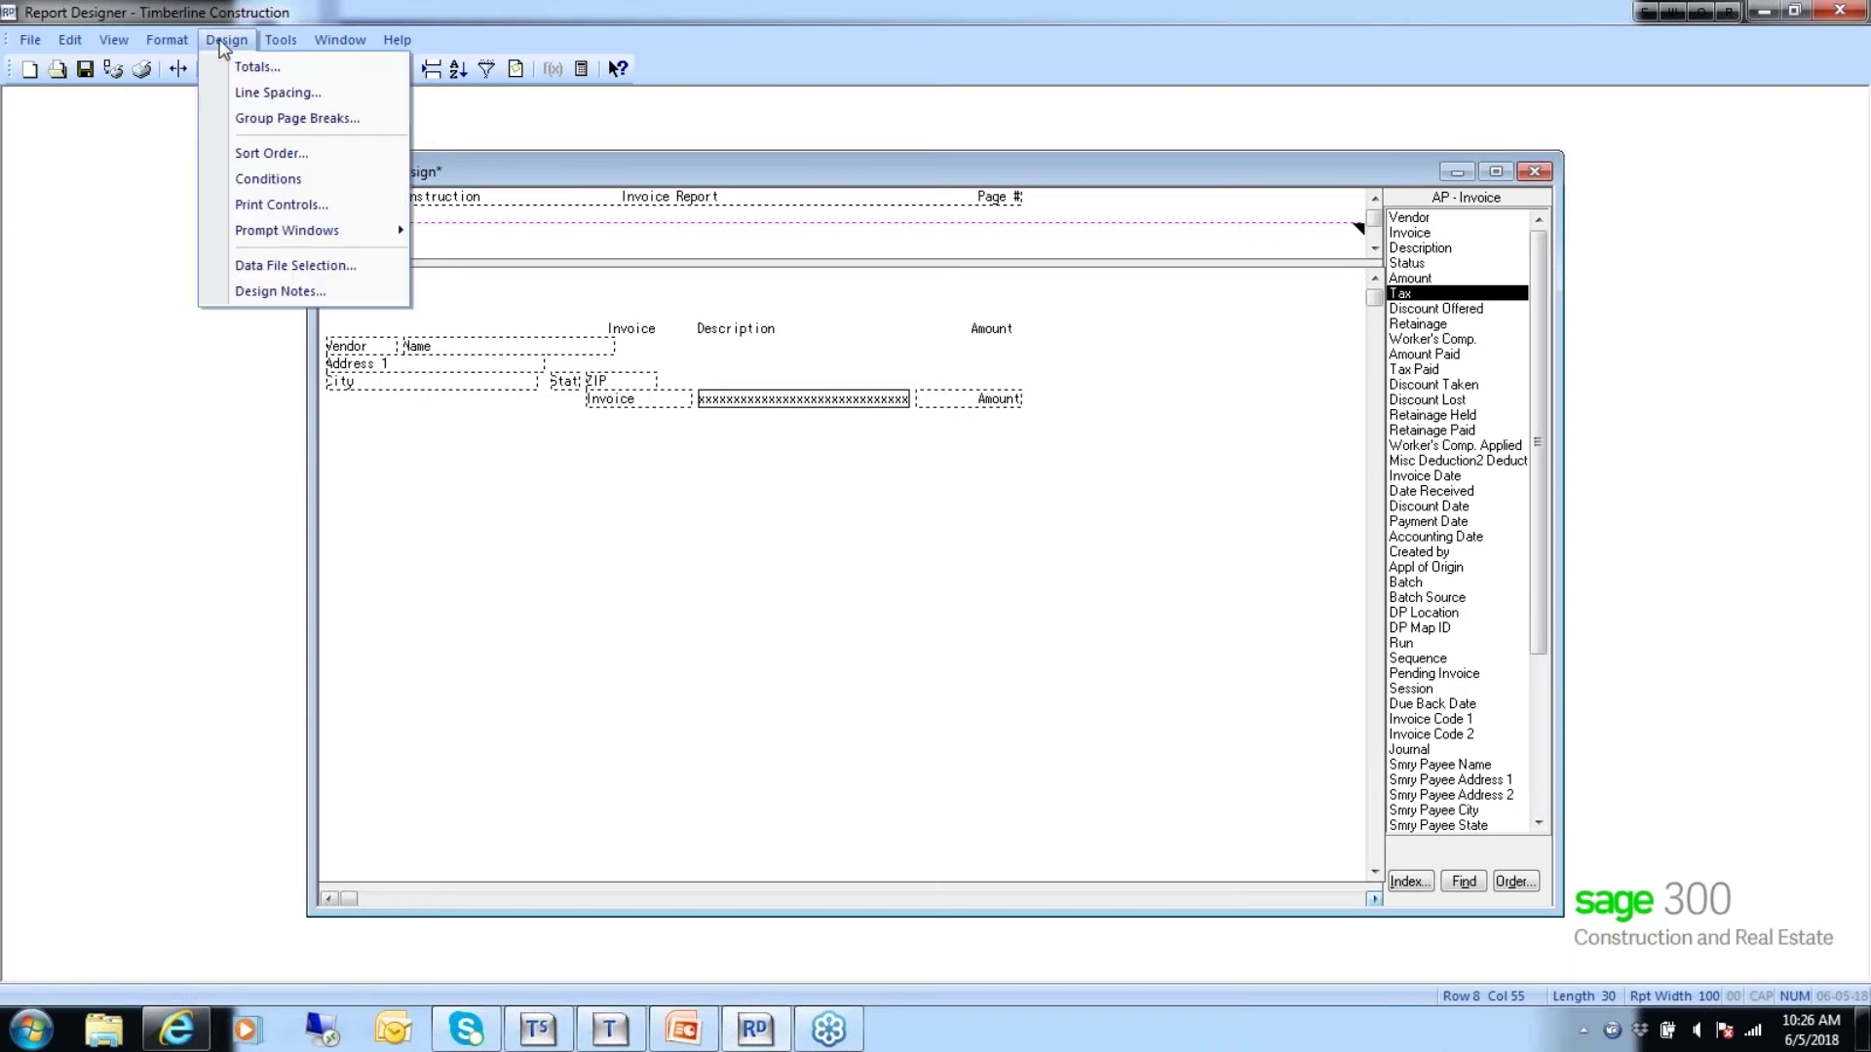
click(220, 153)
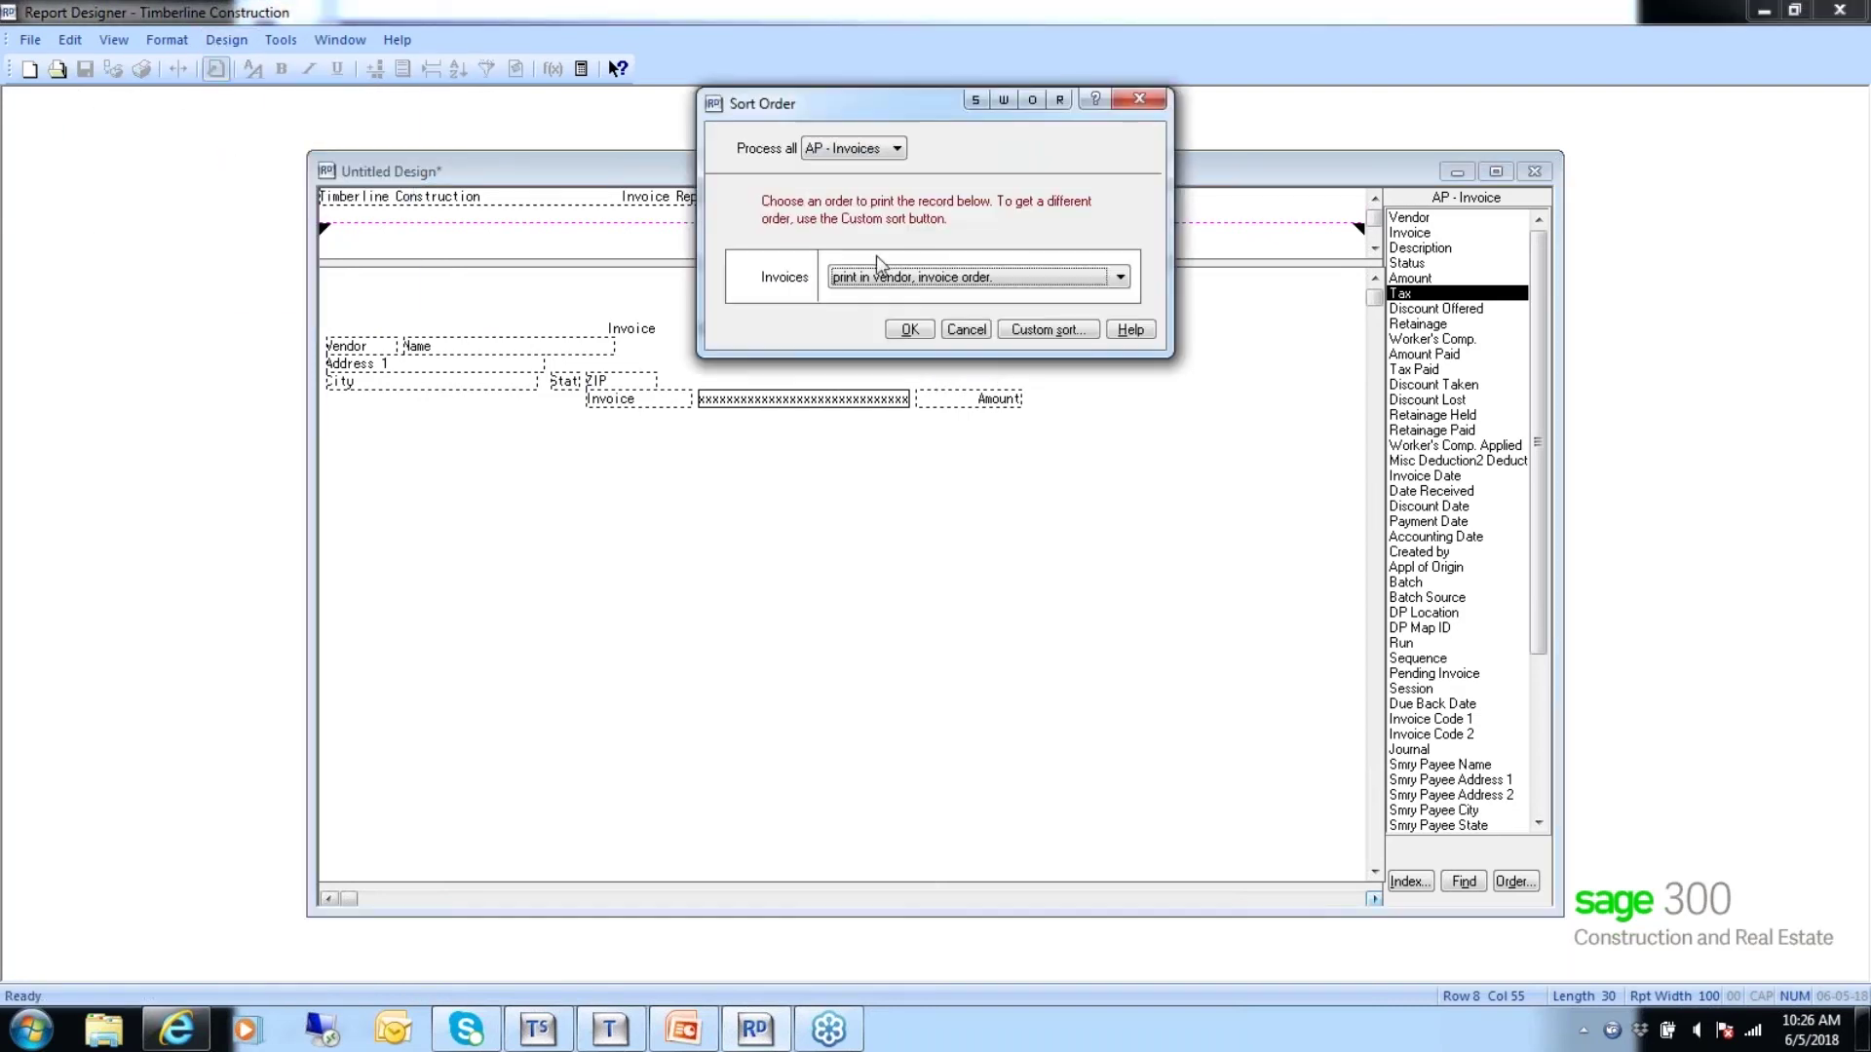
click(897, 154)
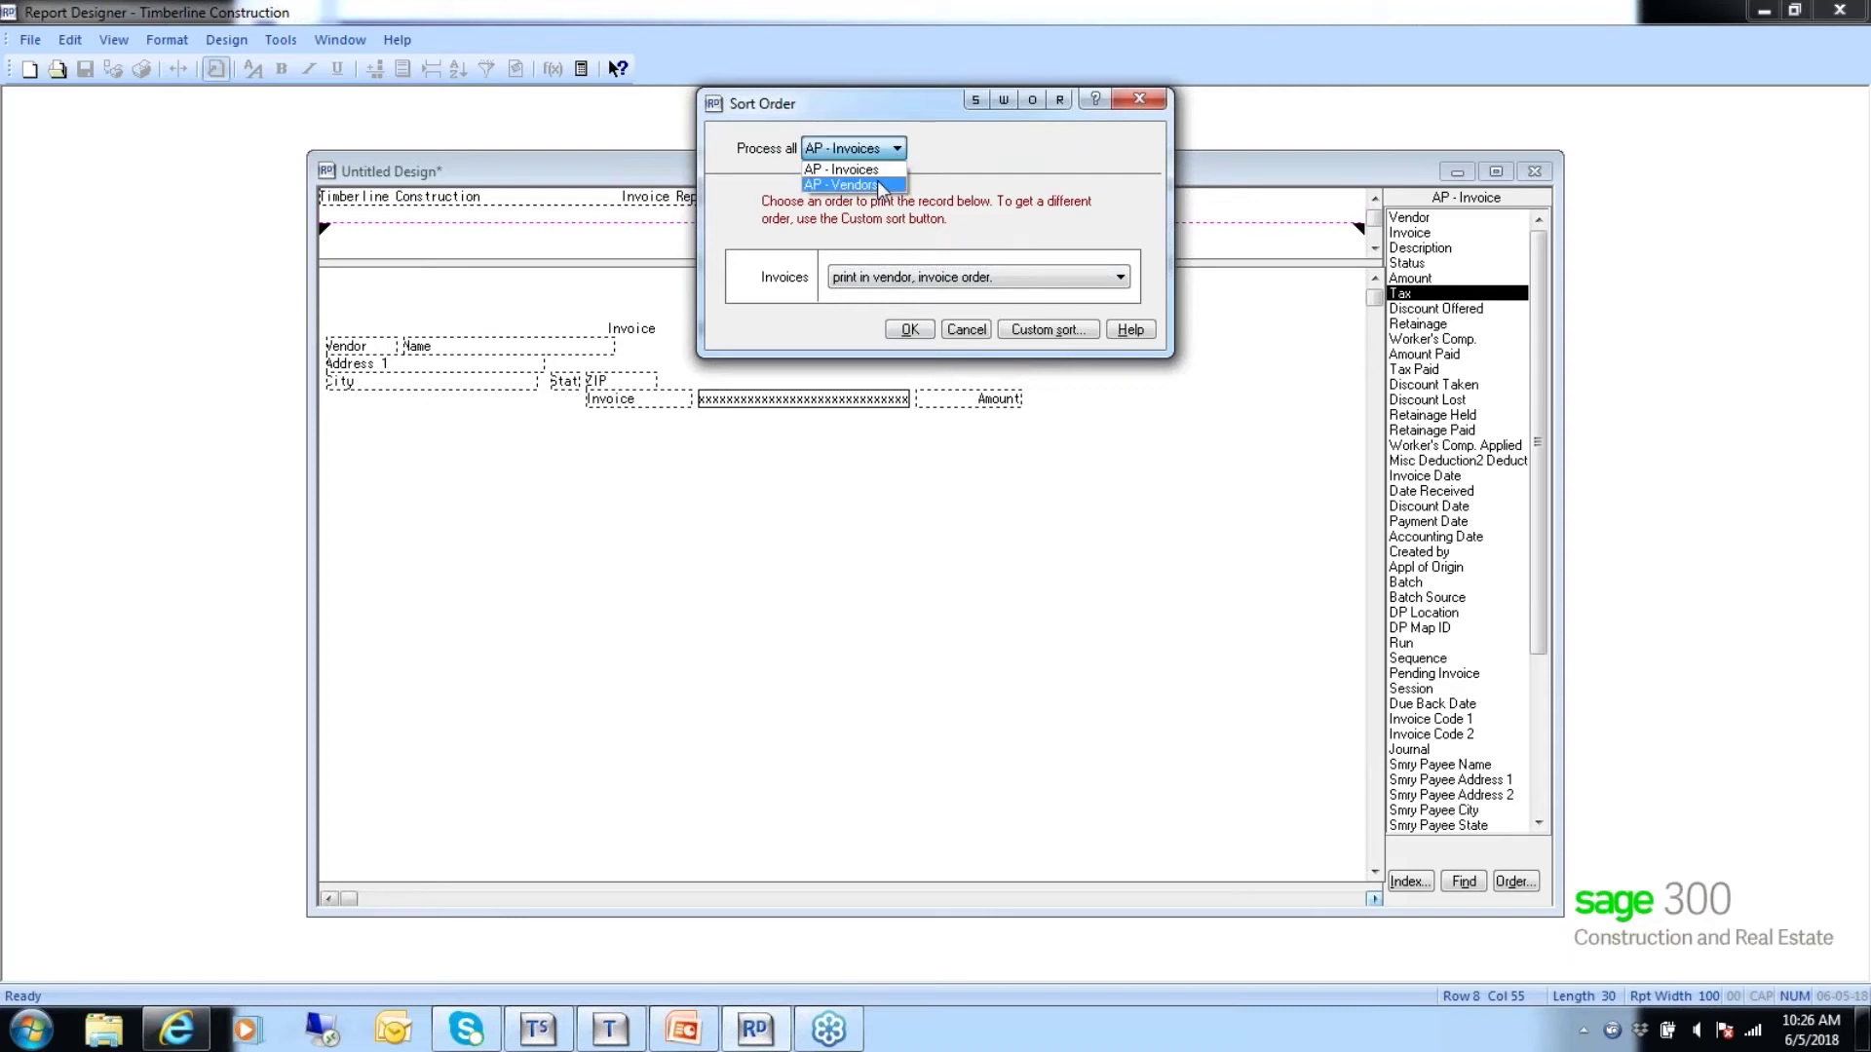
click(874, 185)
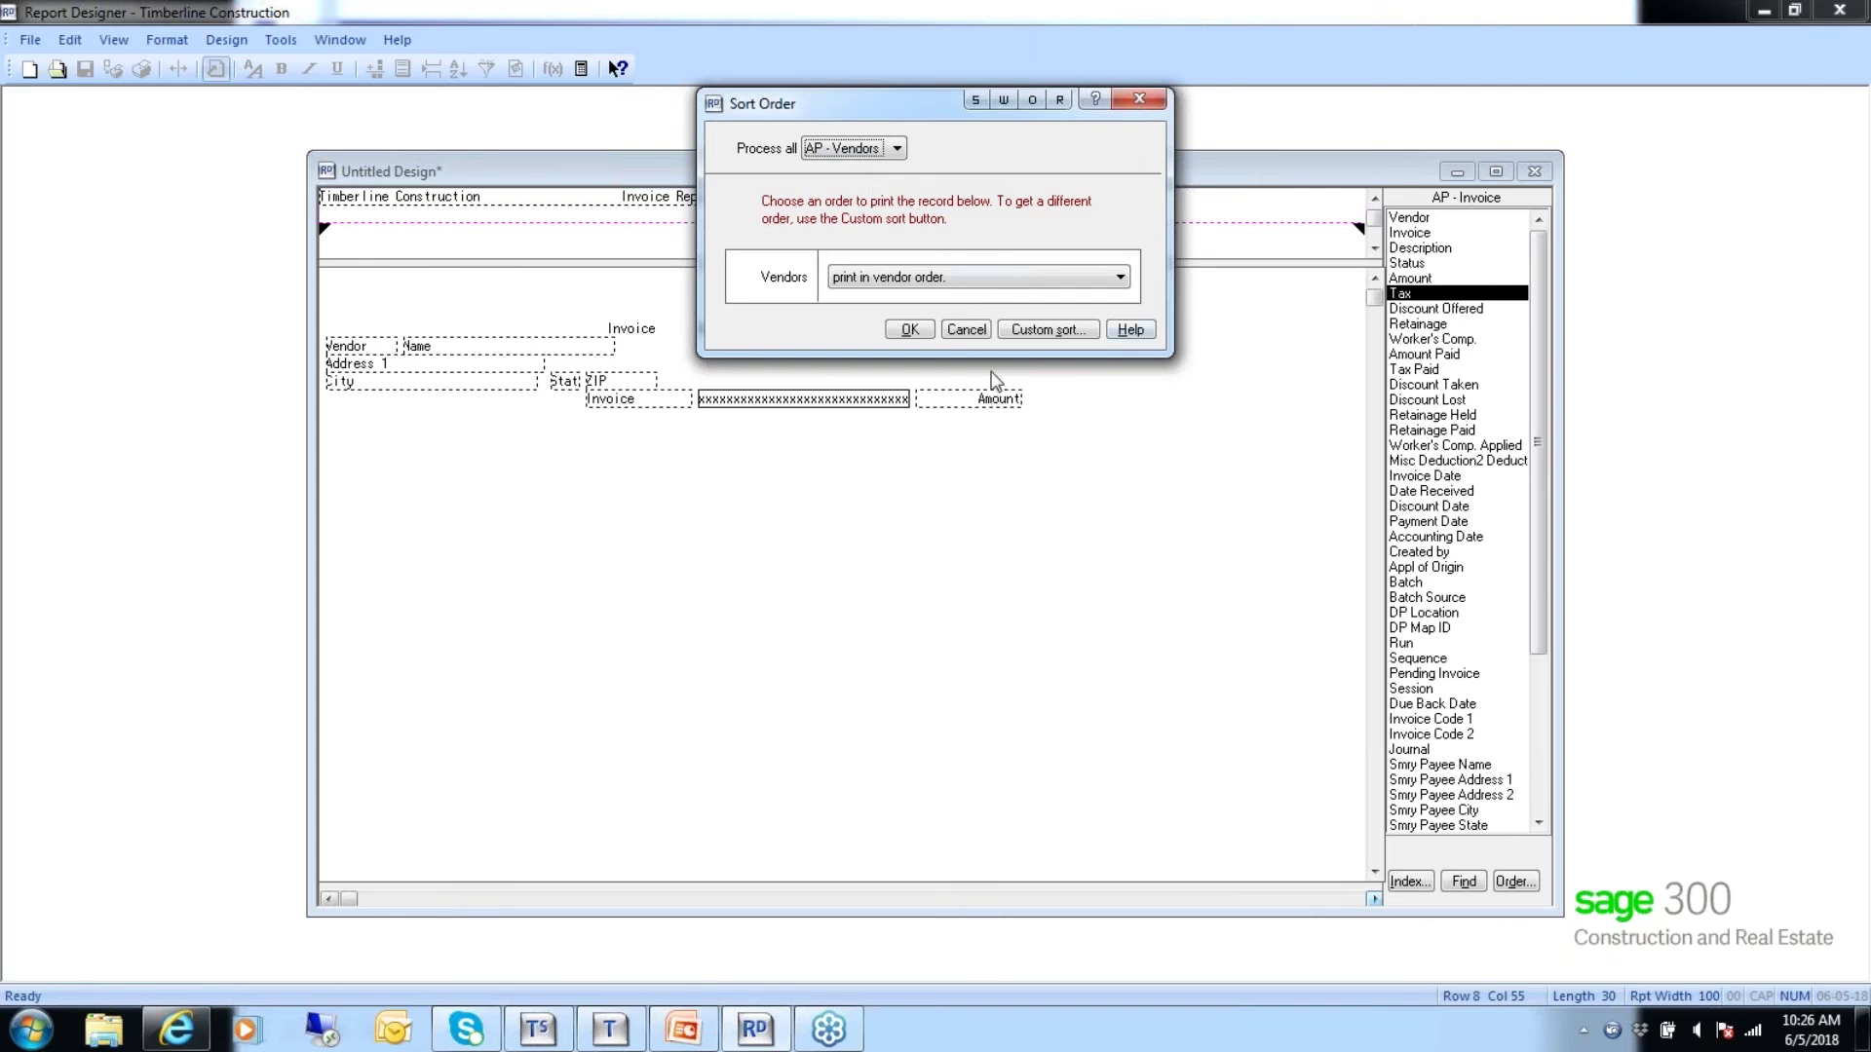
click(1121, 277)
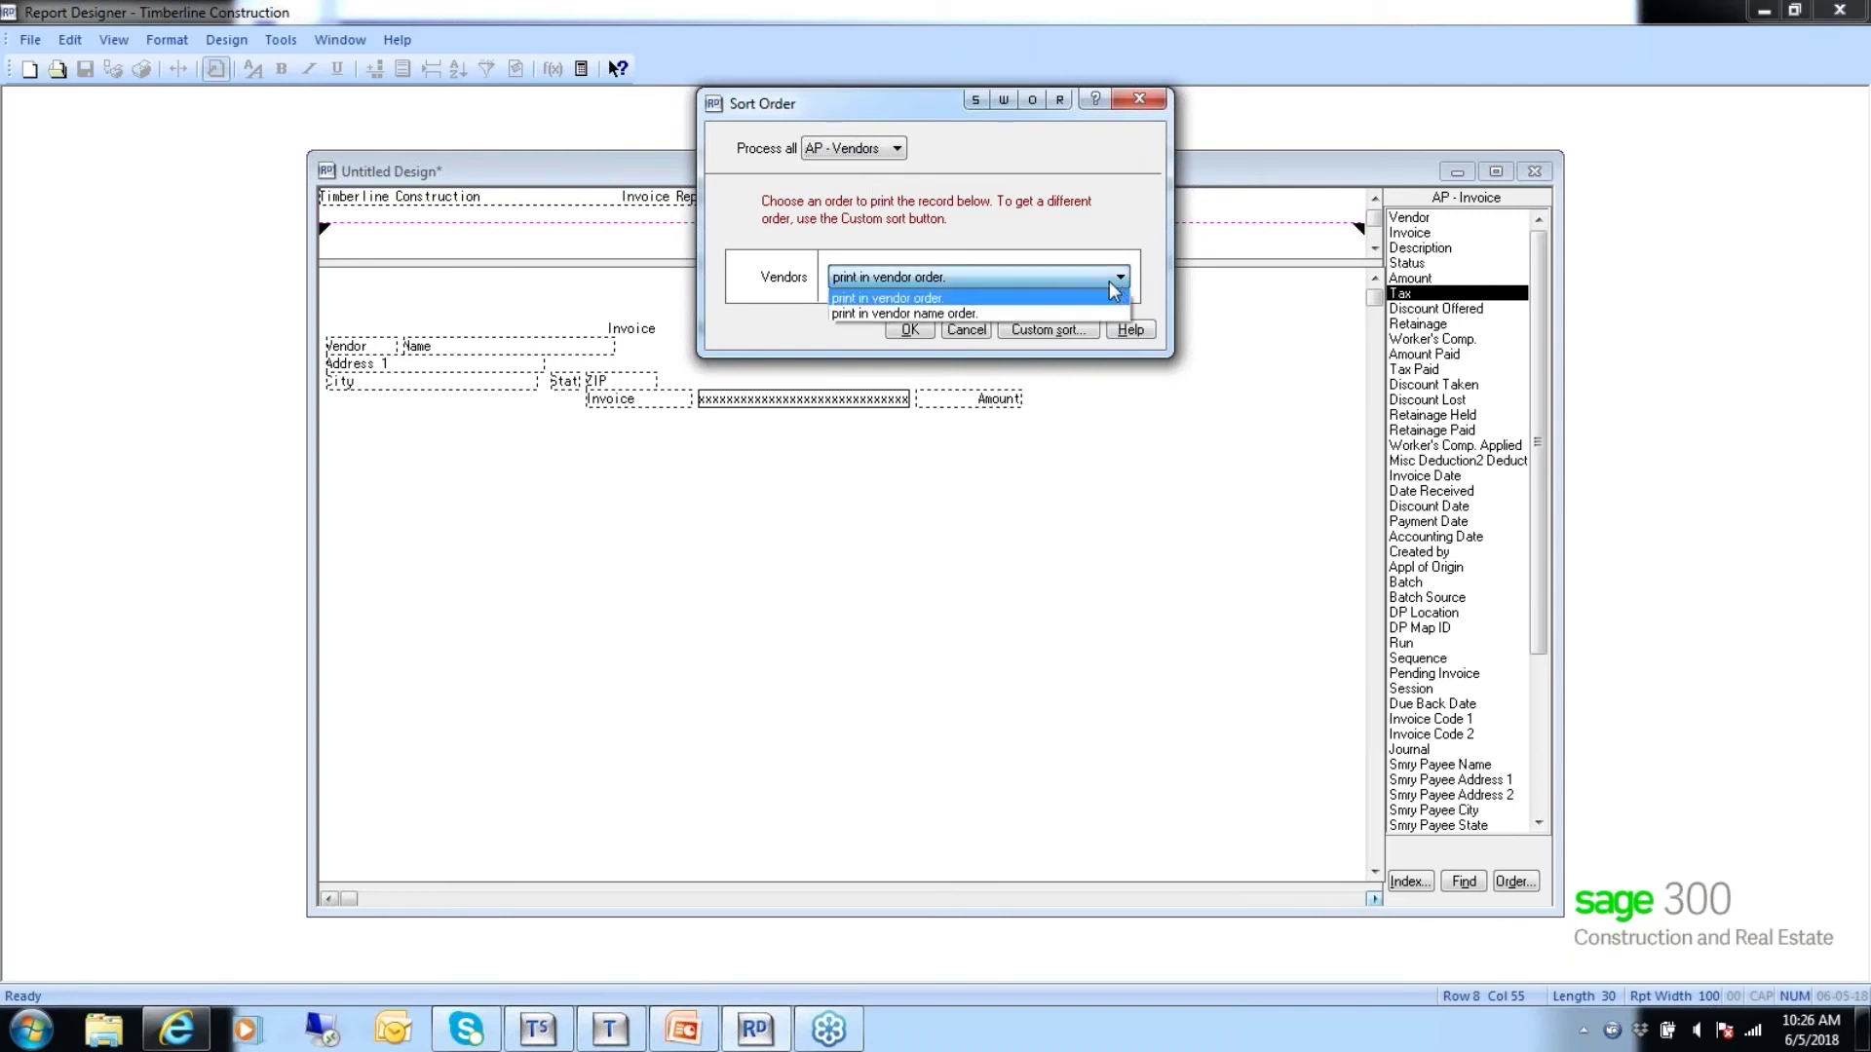
click(921, 313)
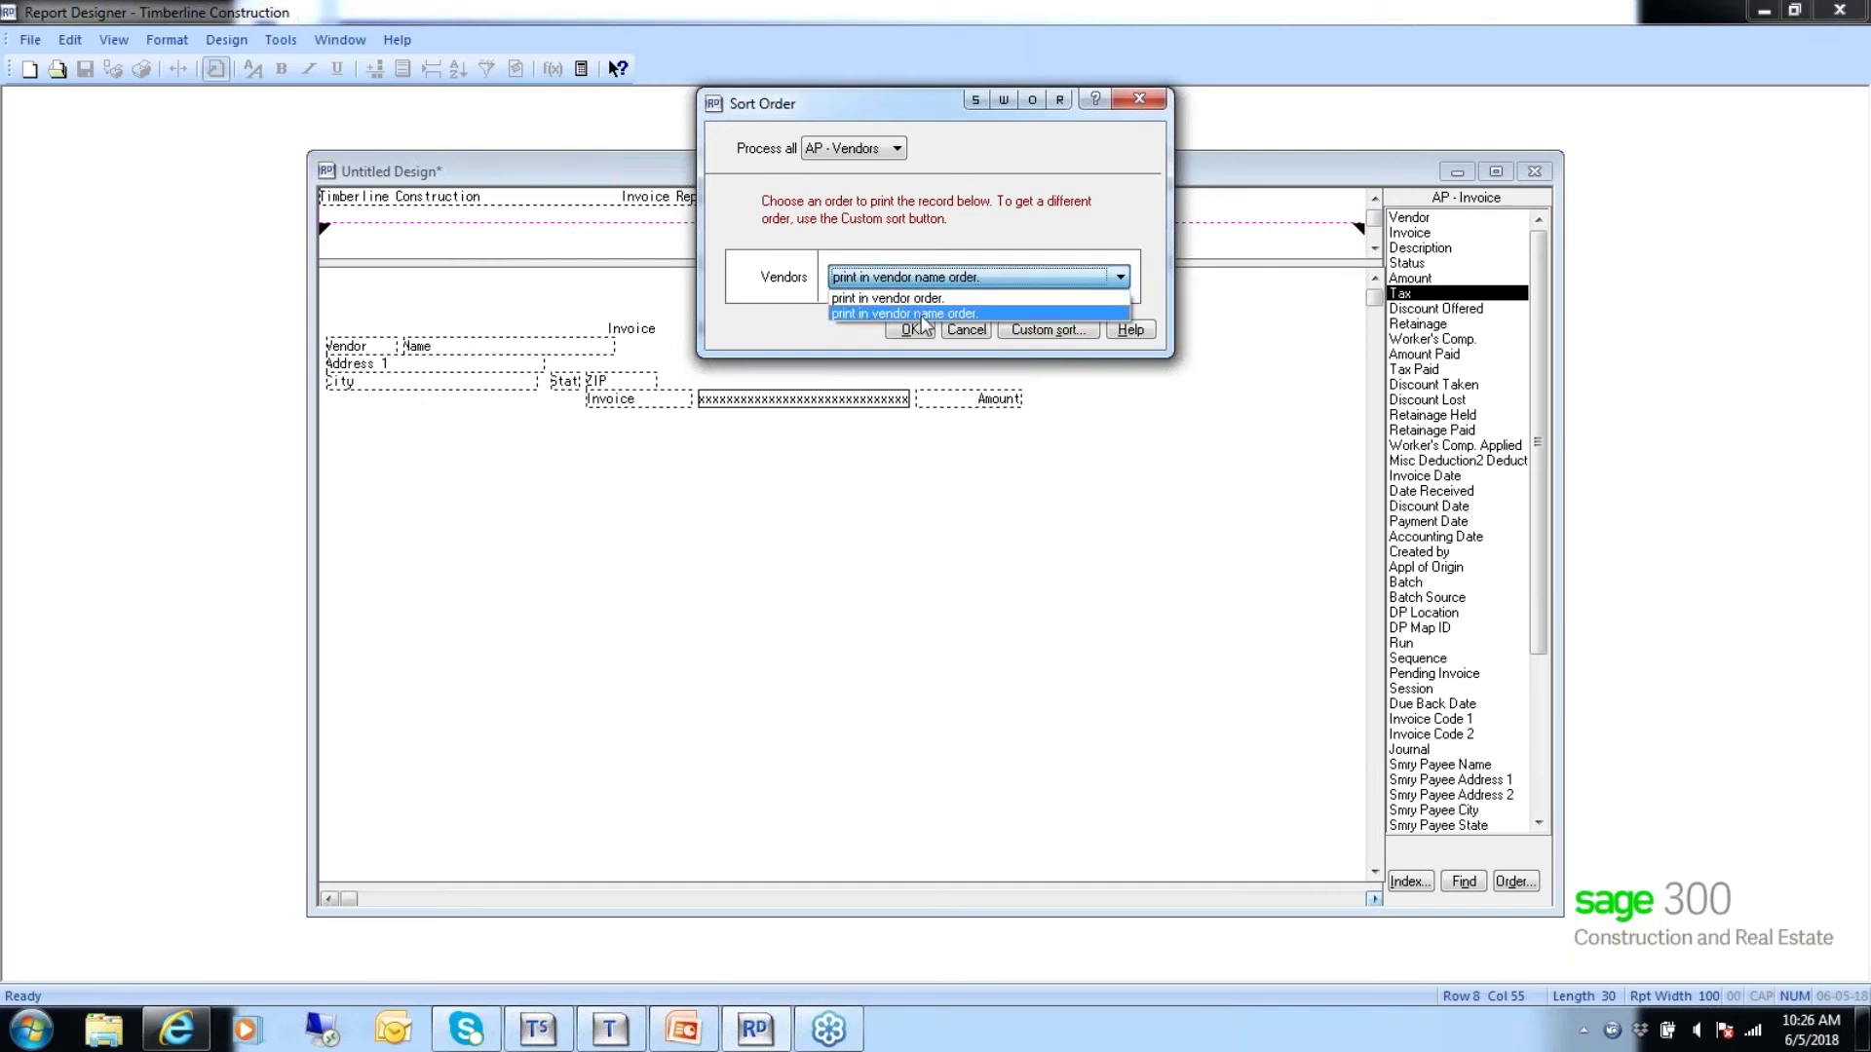
click(909, 331)
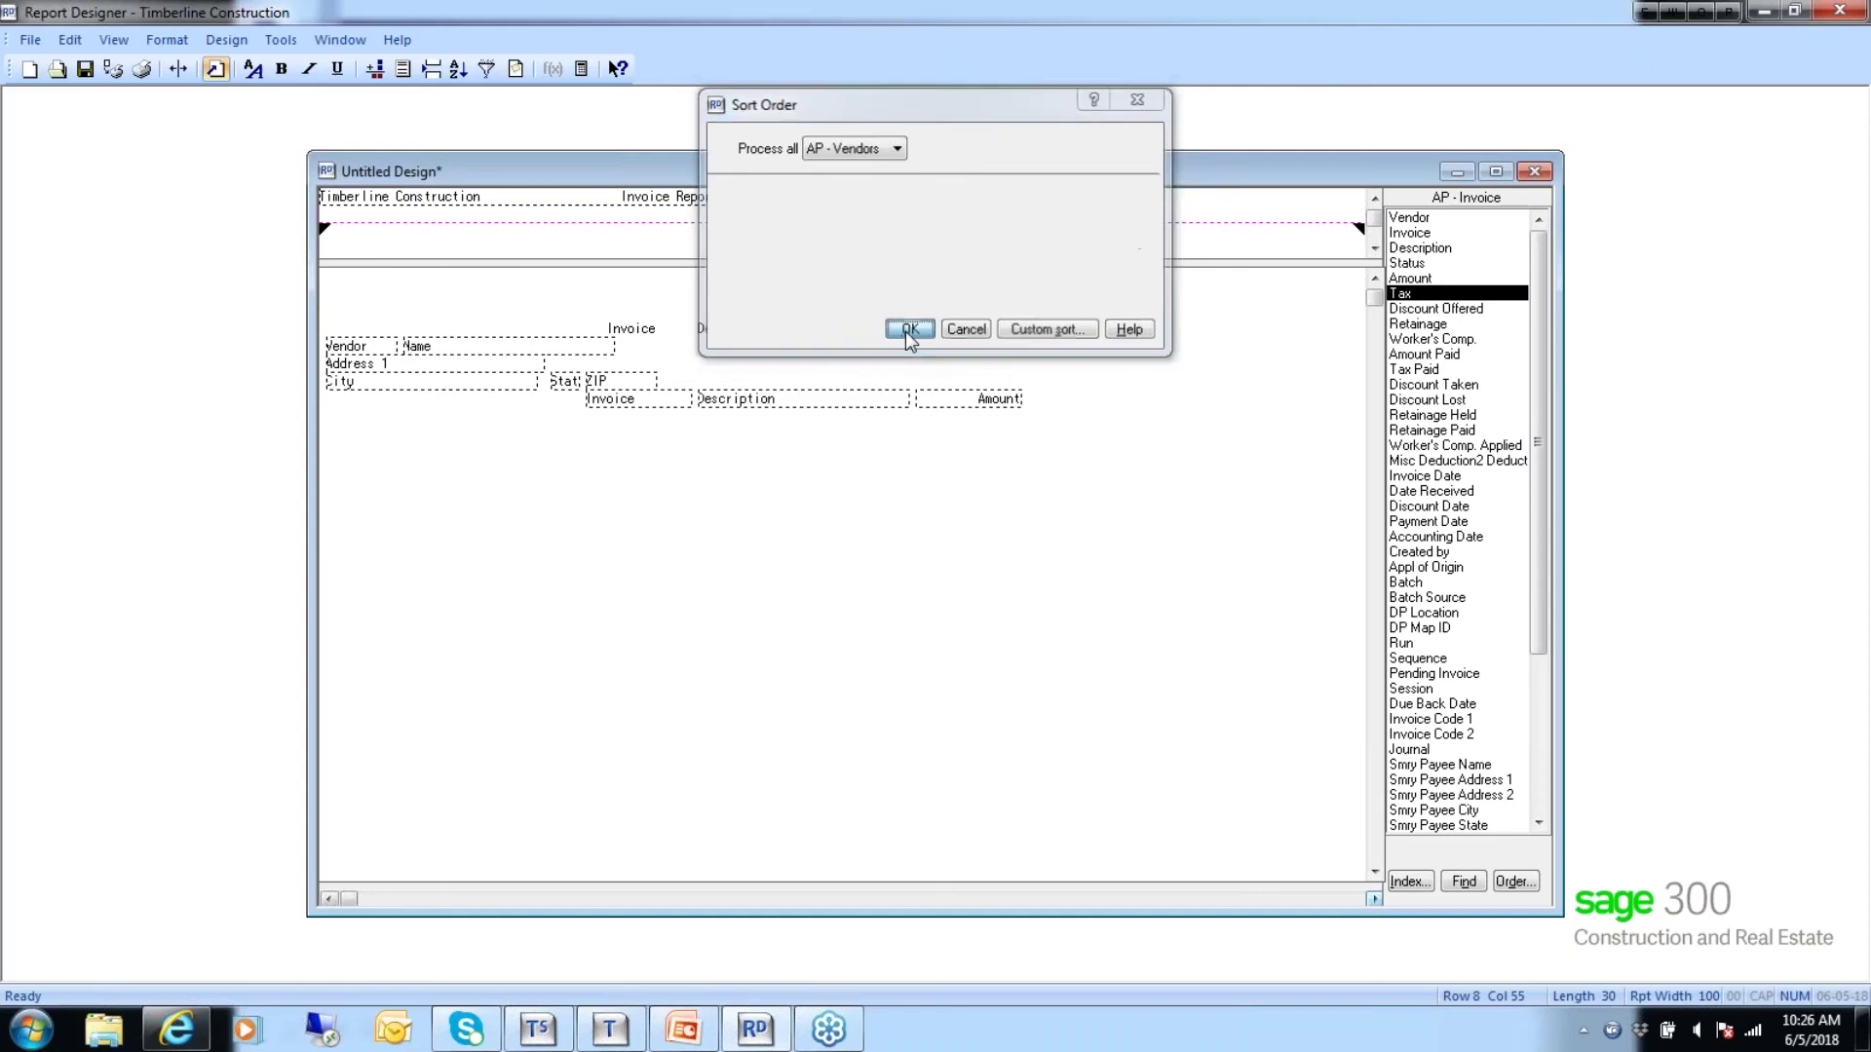
Preview the vendor-name-sorted report with data from AP Master, and close the preview and print selection.
click(112, 68)
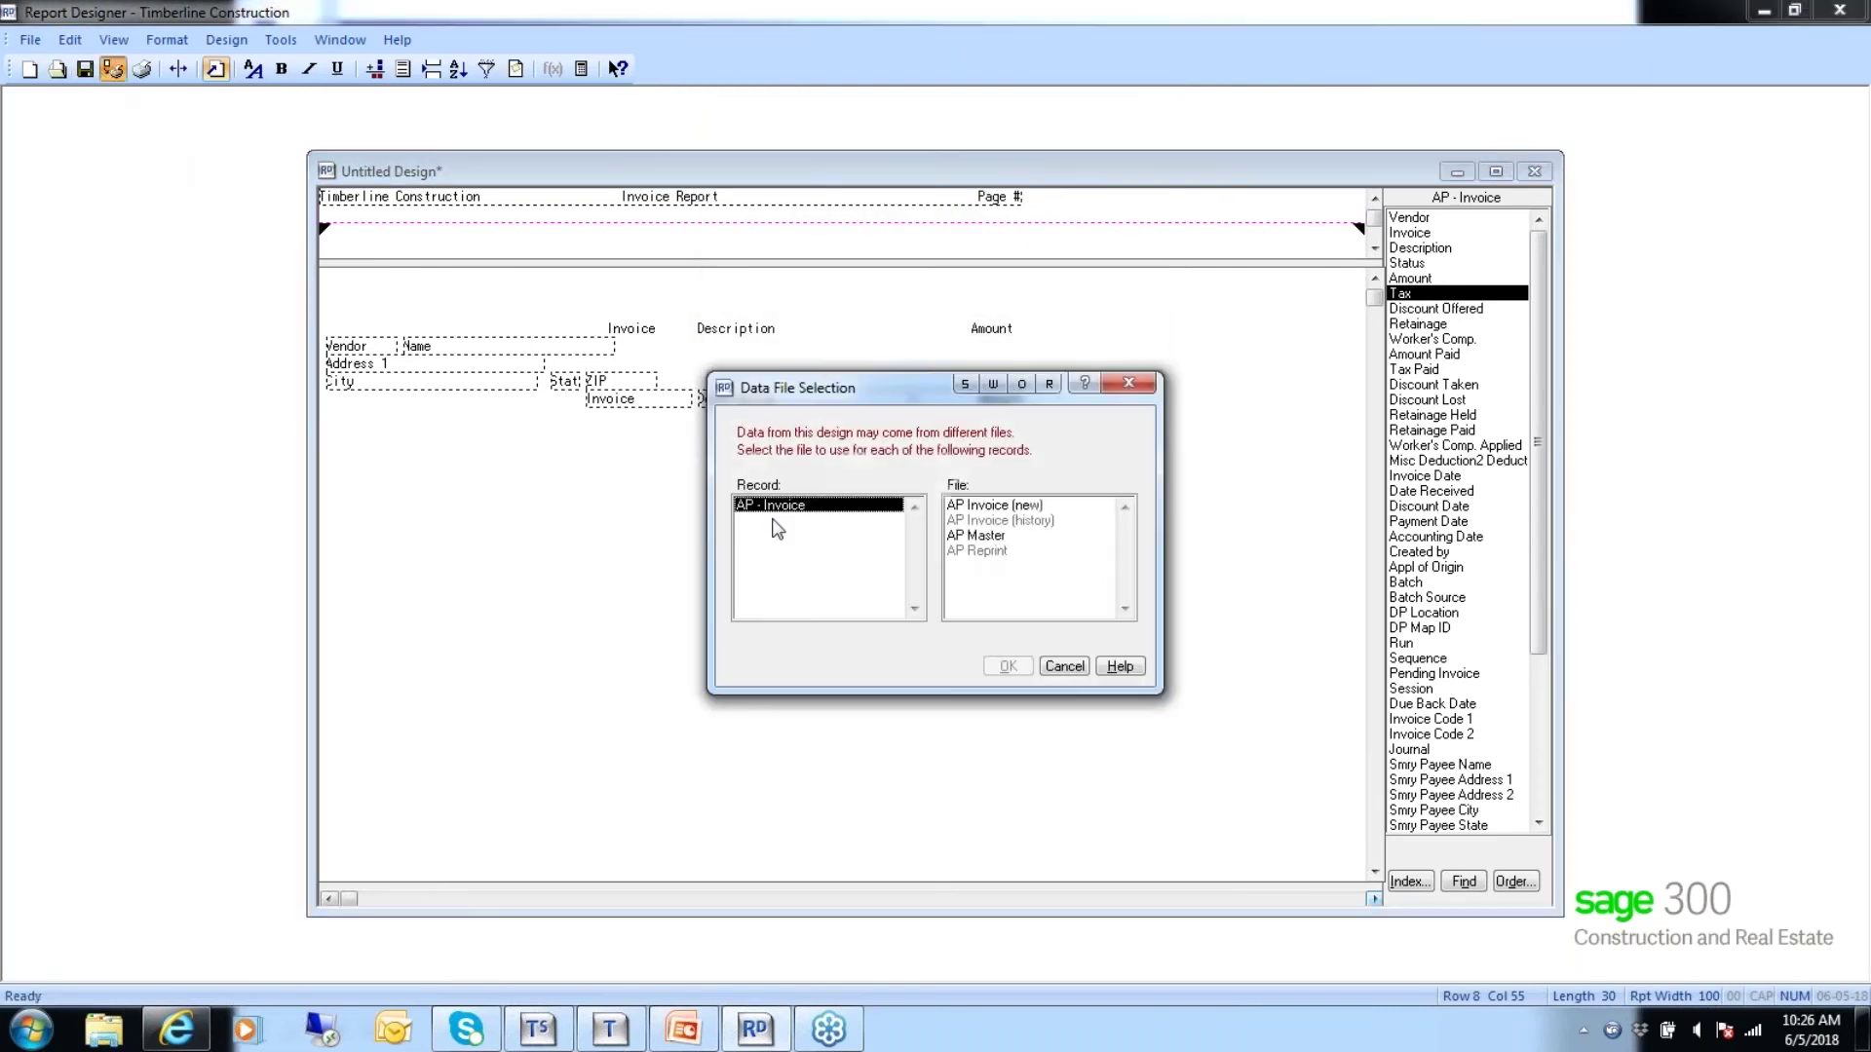
click(975, 536)
click(1004, 670)
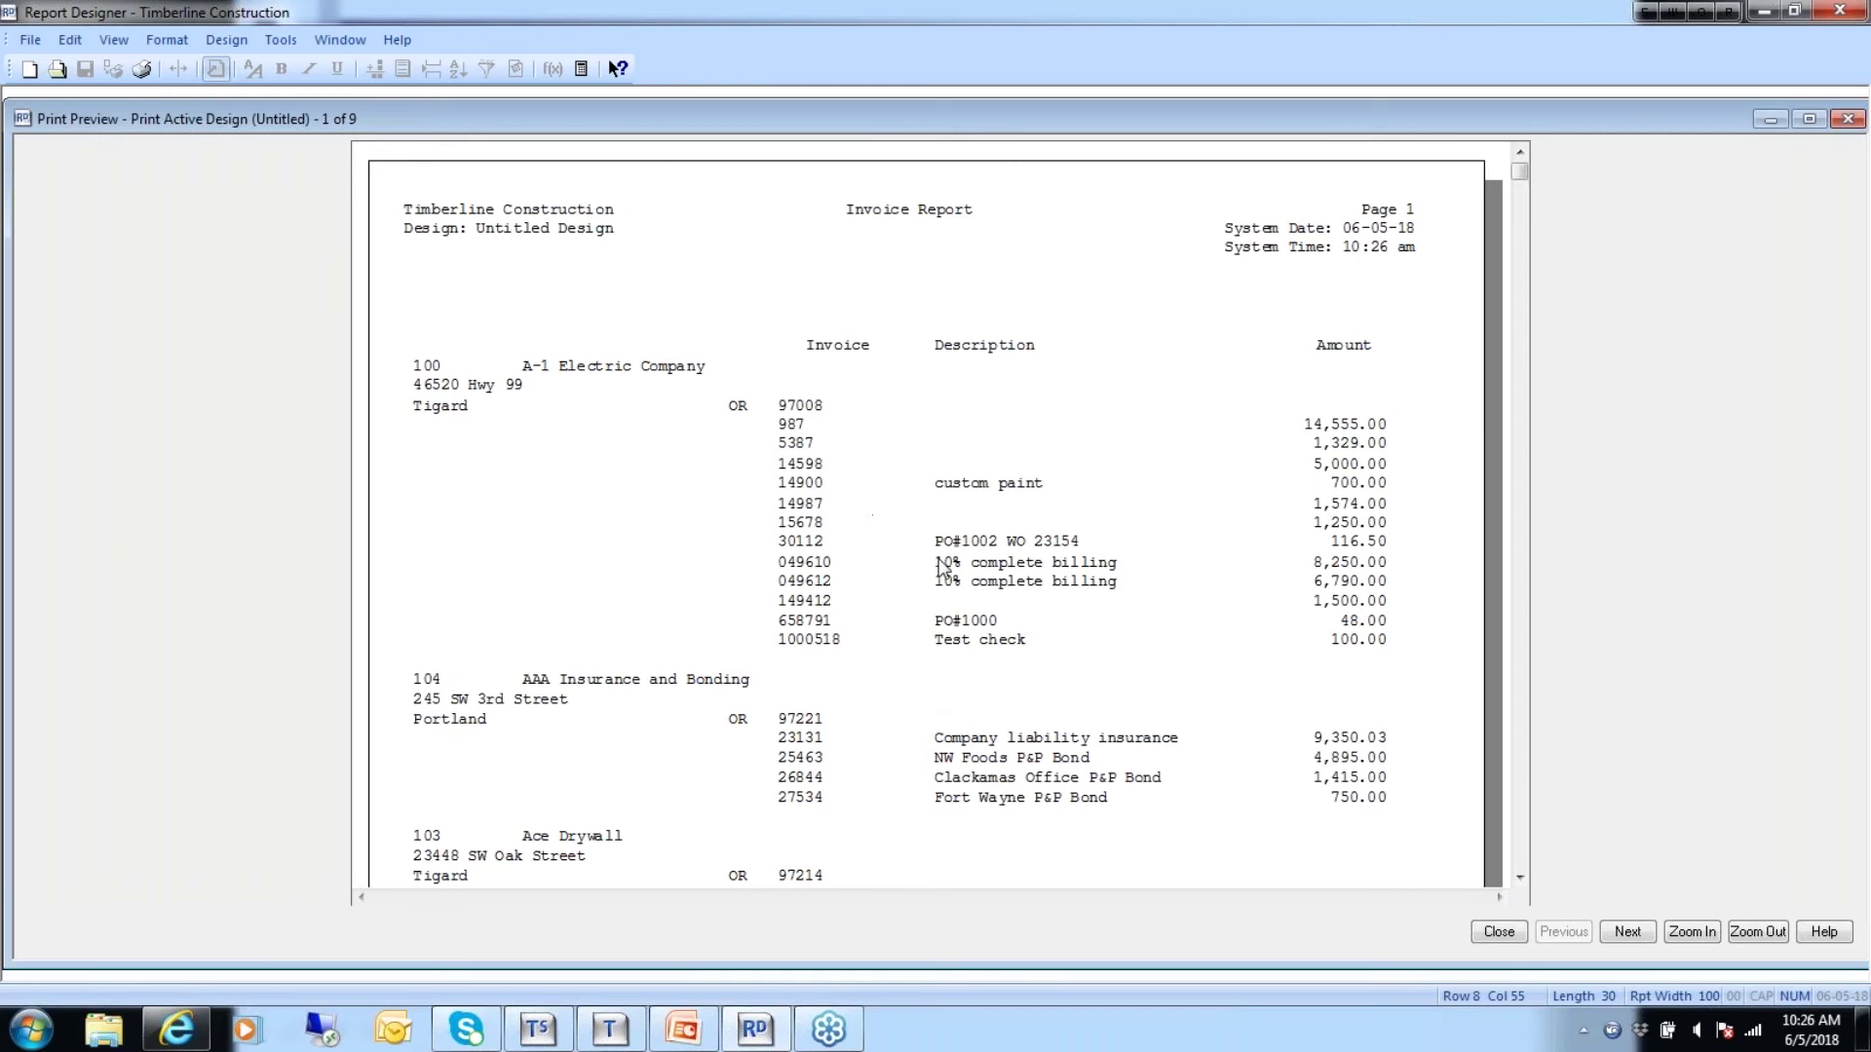
click(1502, 932)
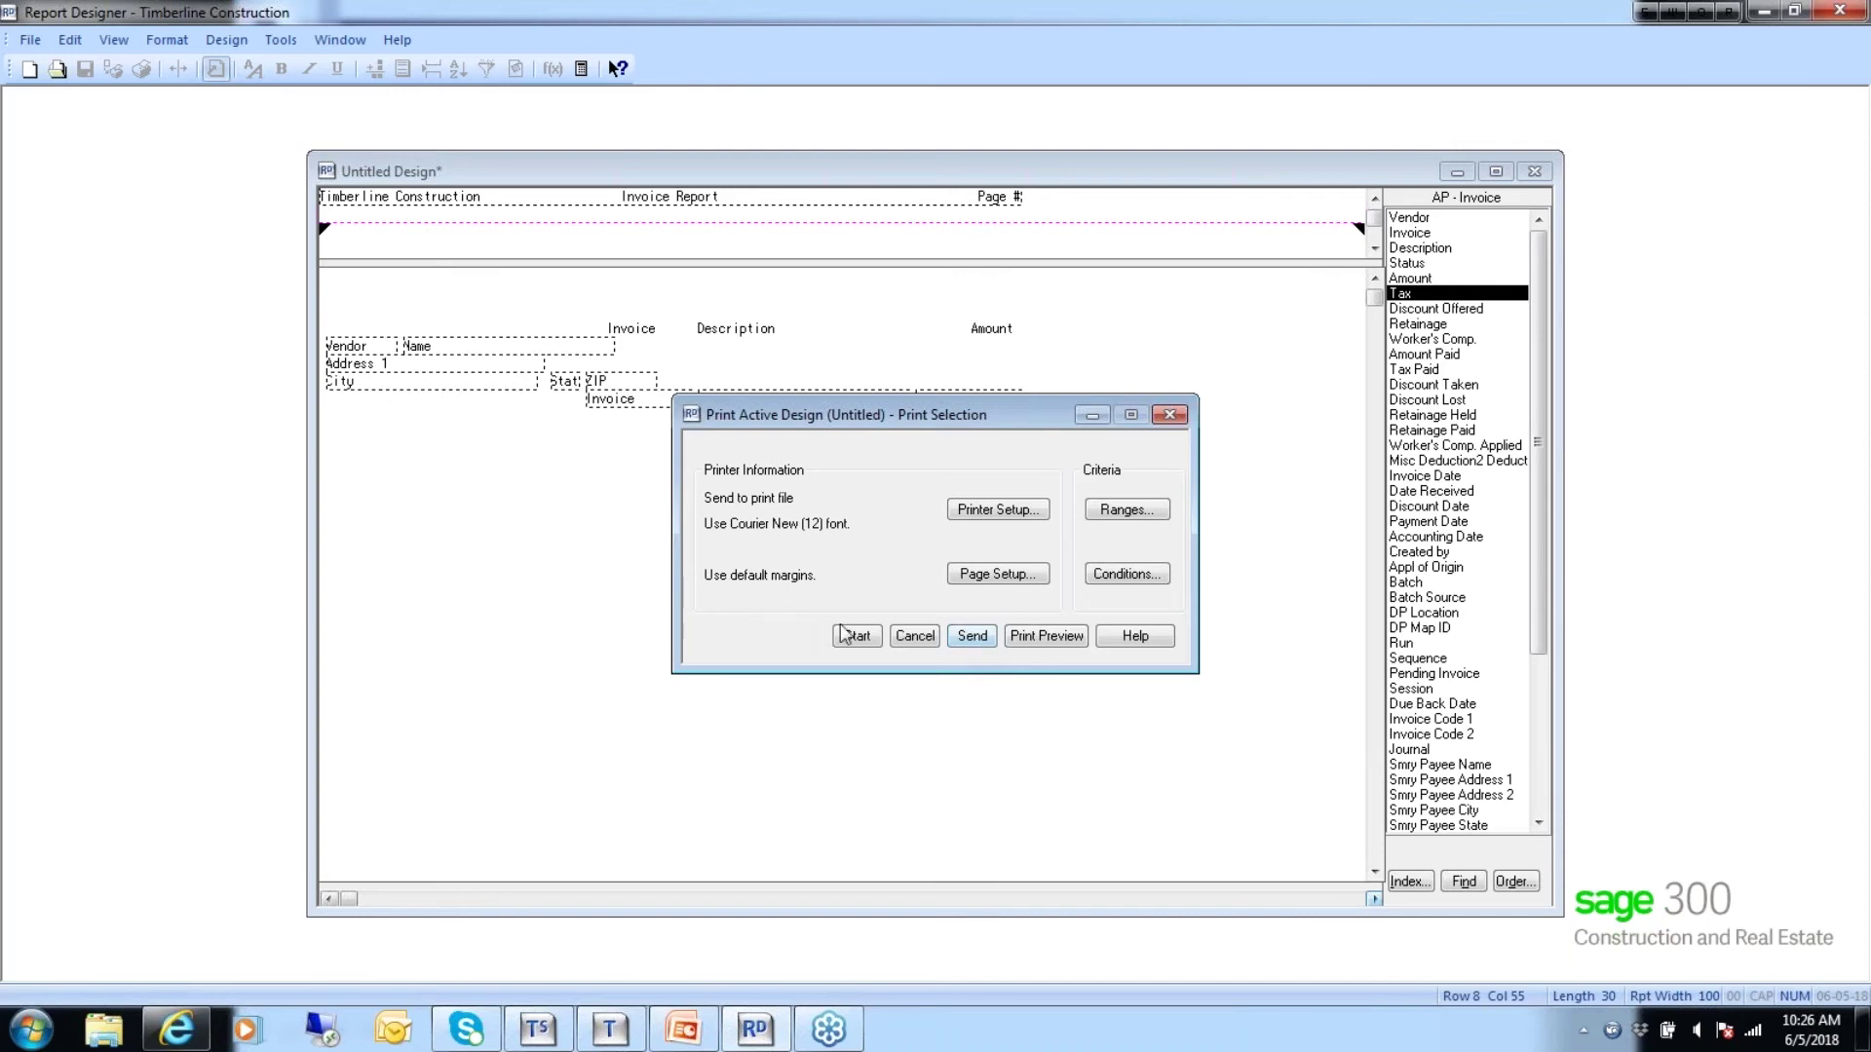
click(914, 635)
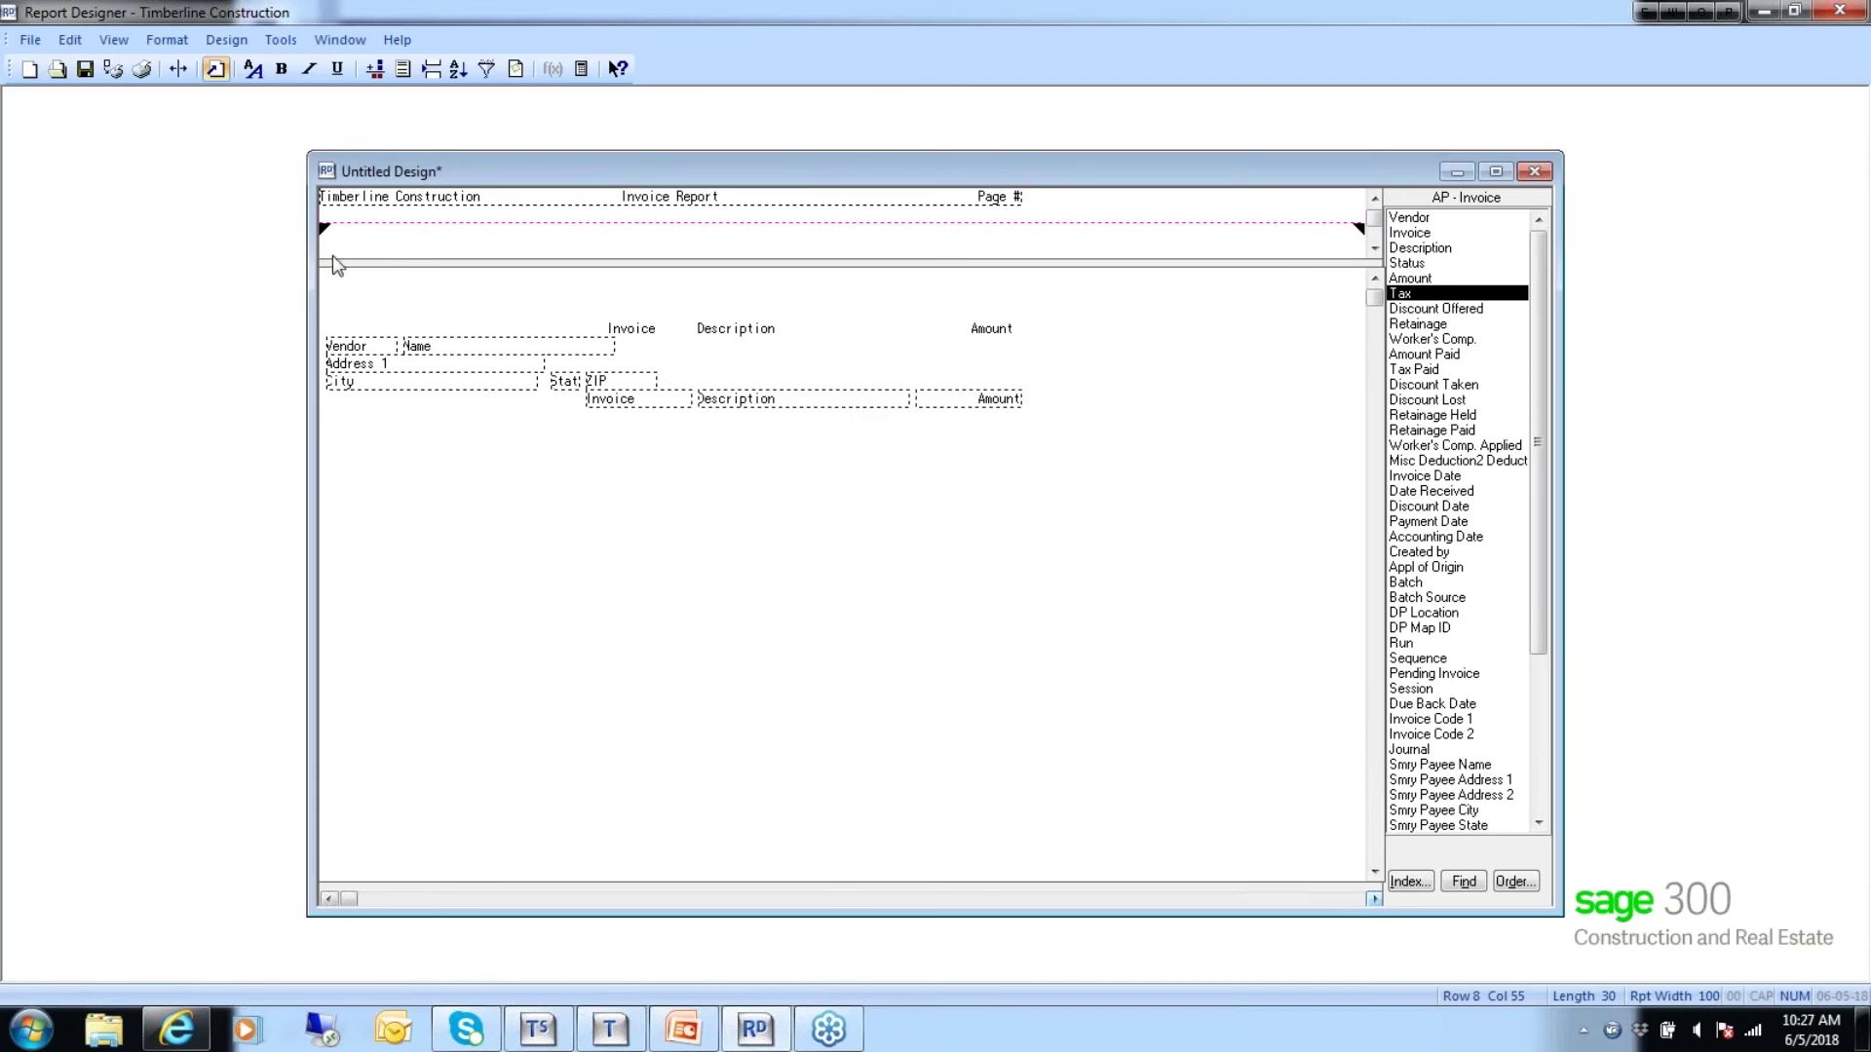
Save the report design as RD Class in the Construction Sample Data folder.
click(86, 70)
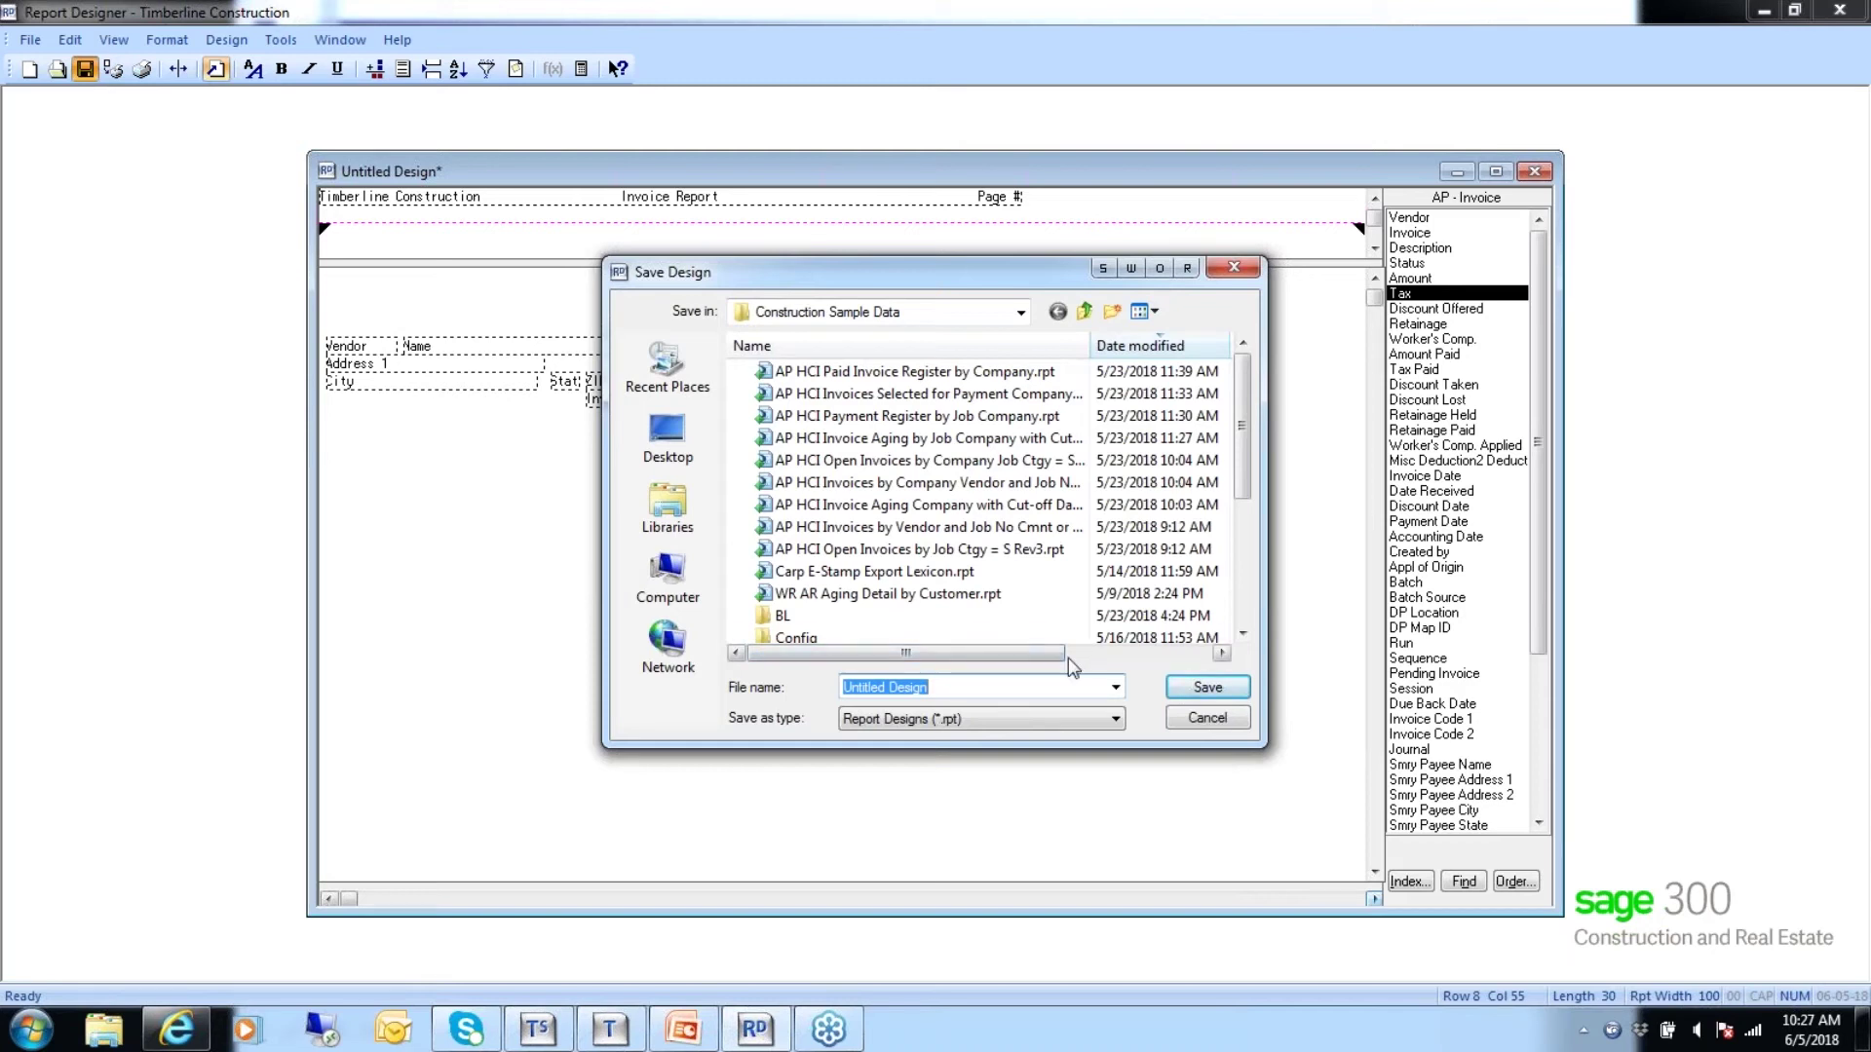
text(RD Class)
click(1199, 692)
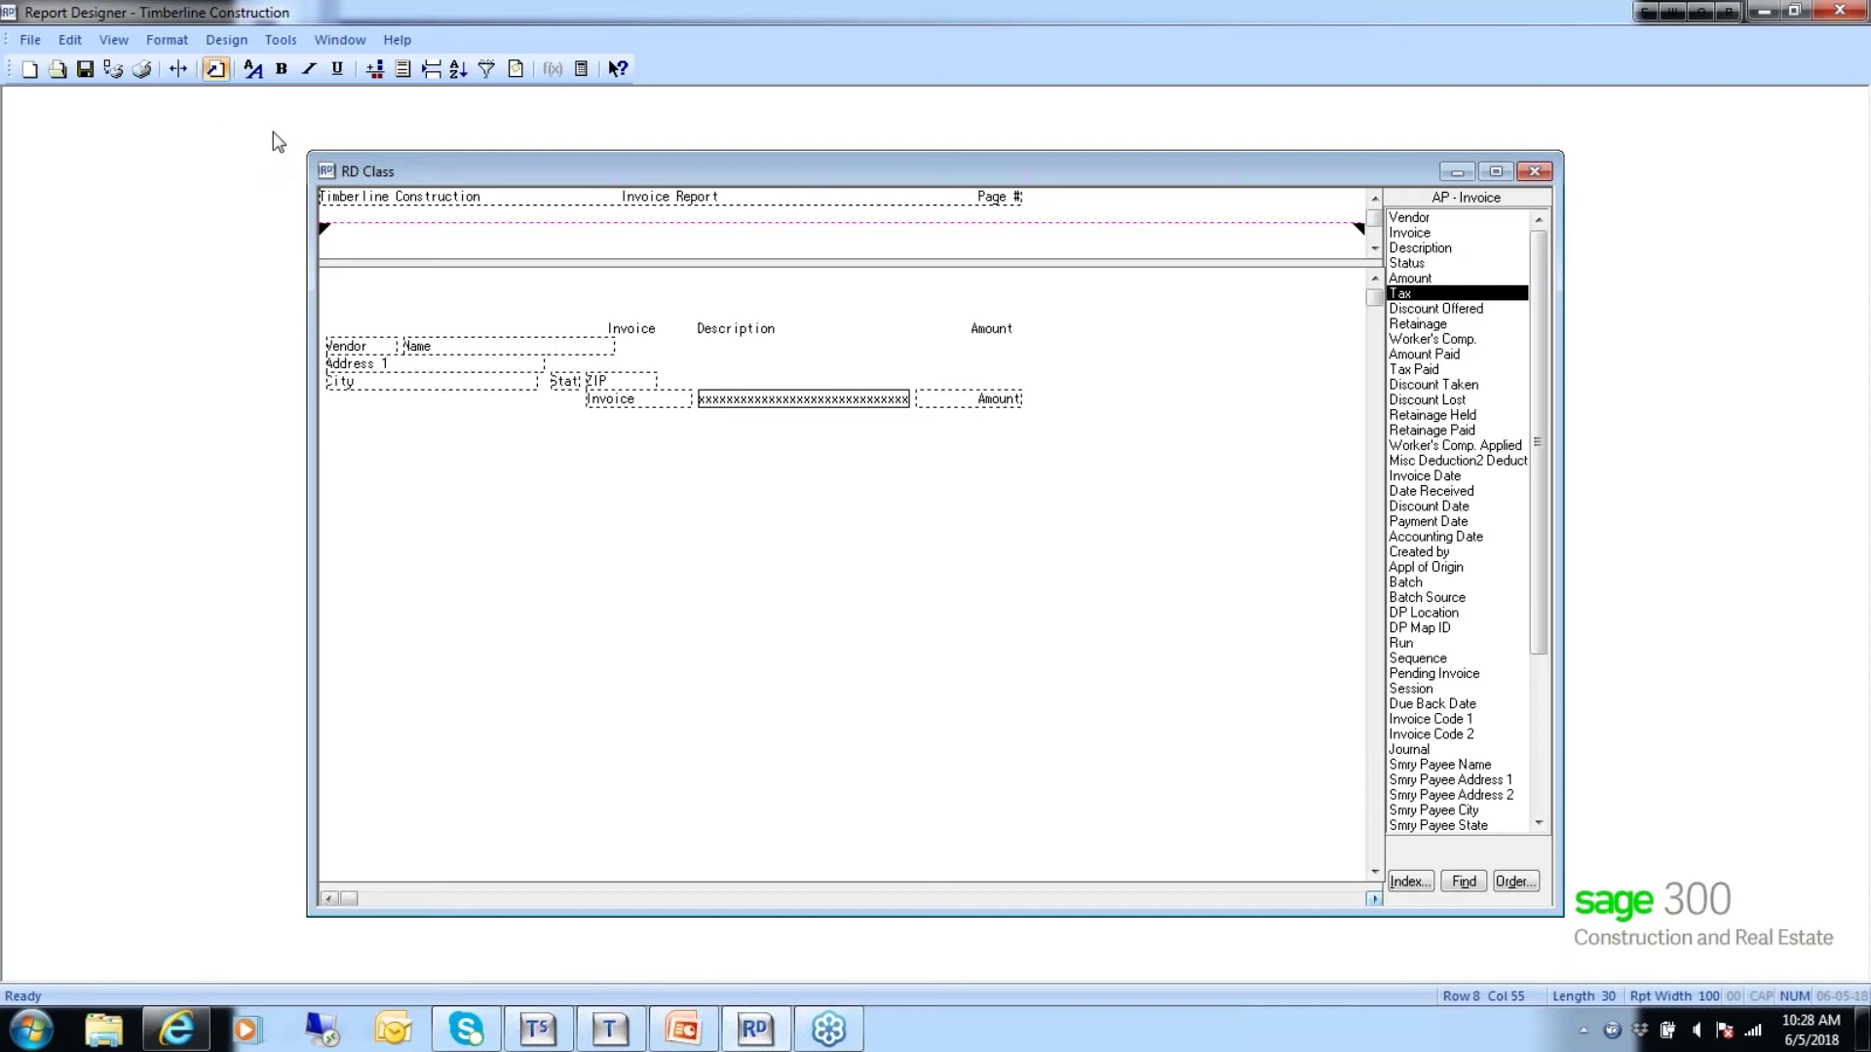
Review the total levels and summary options offered for the vendor-based sort order, and leave without changing them.
click(220, 41)
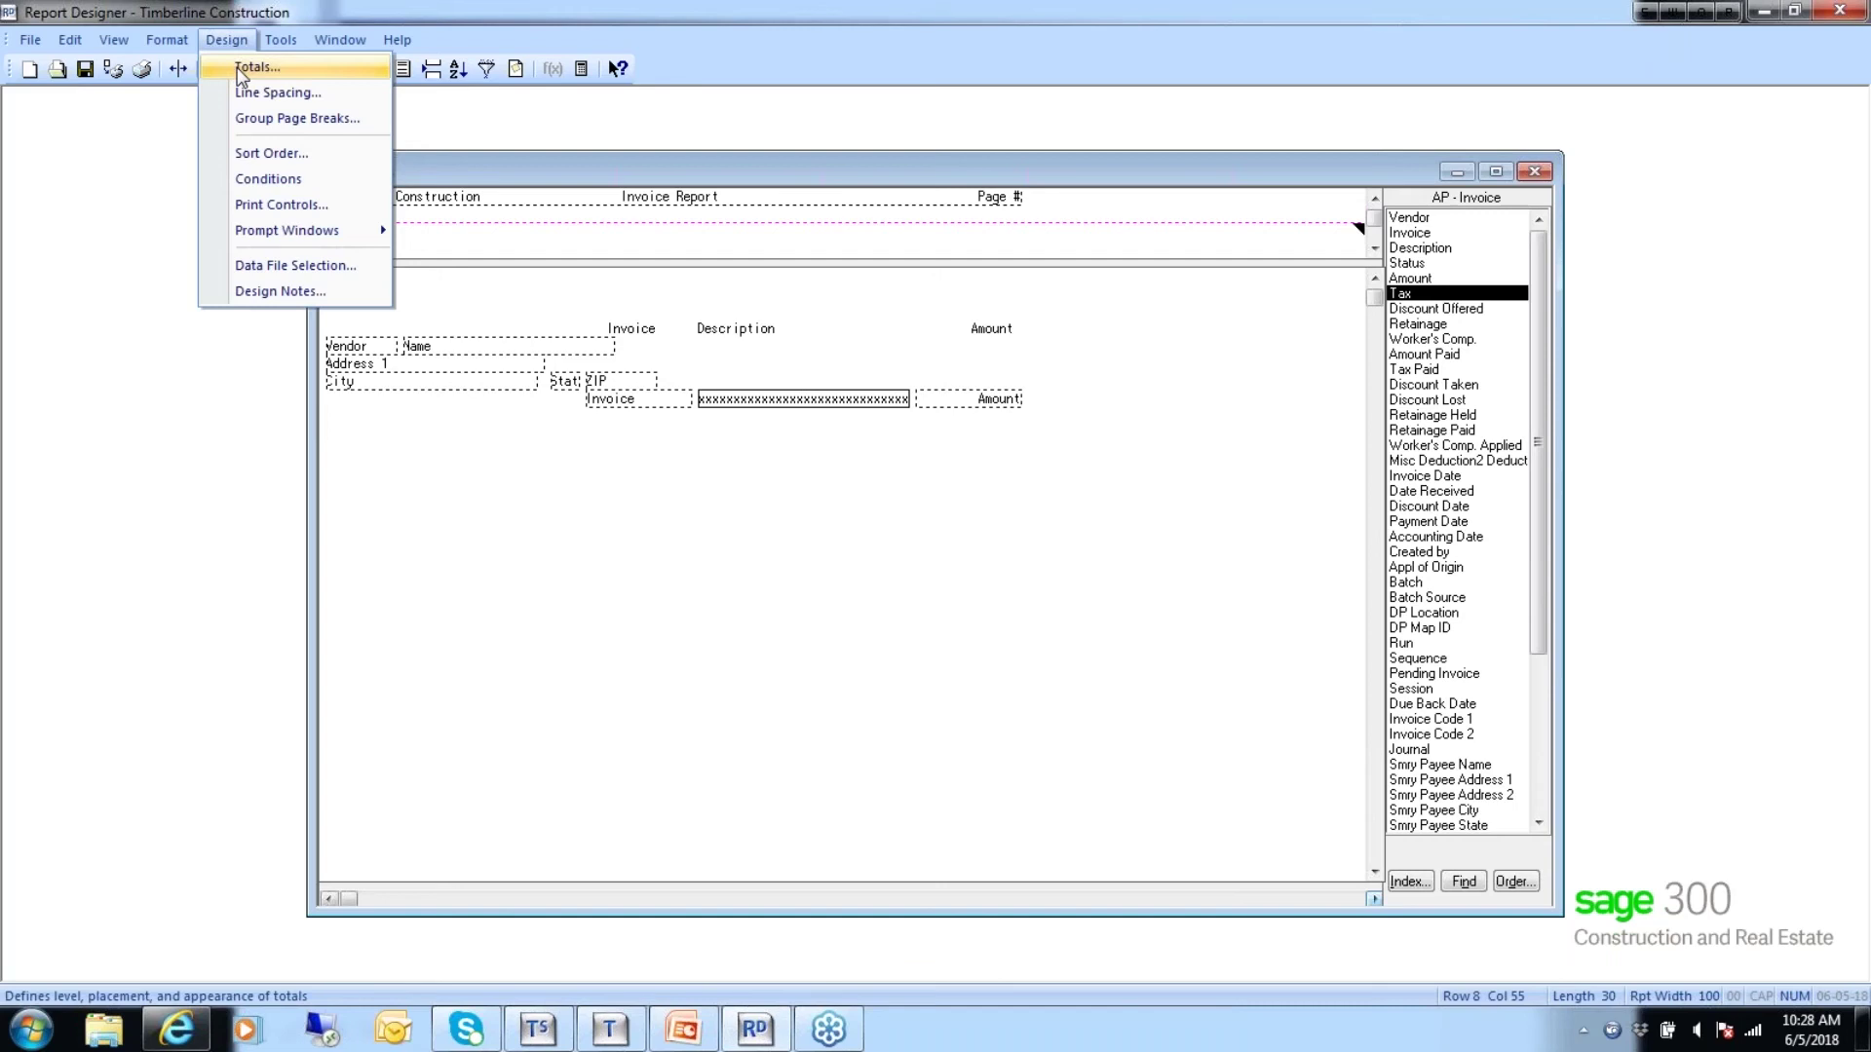
click(234, 66)
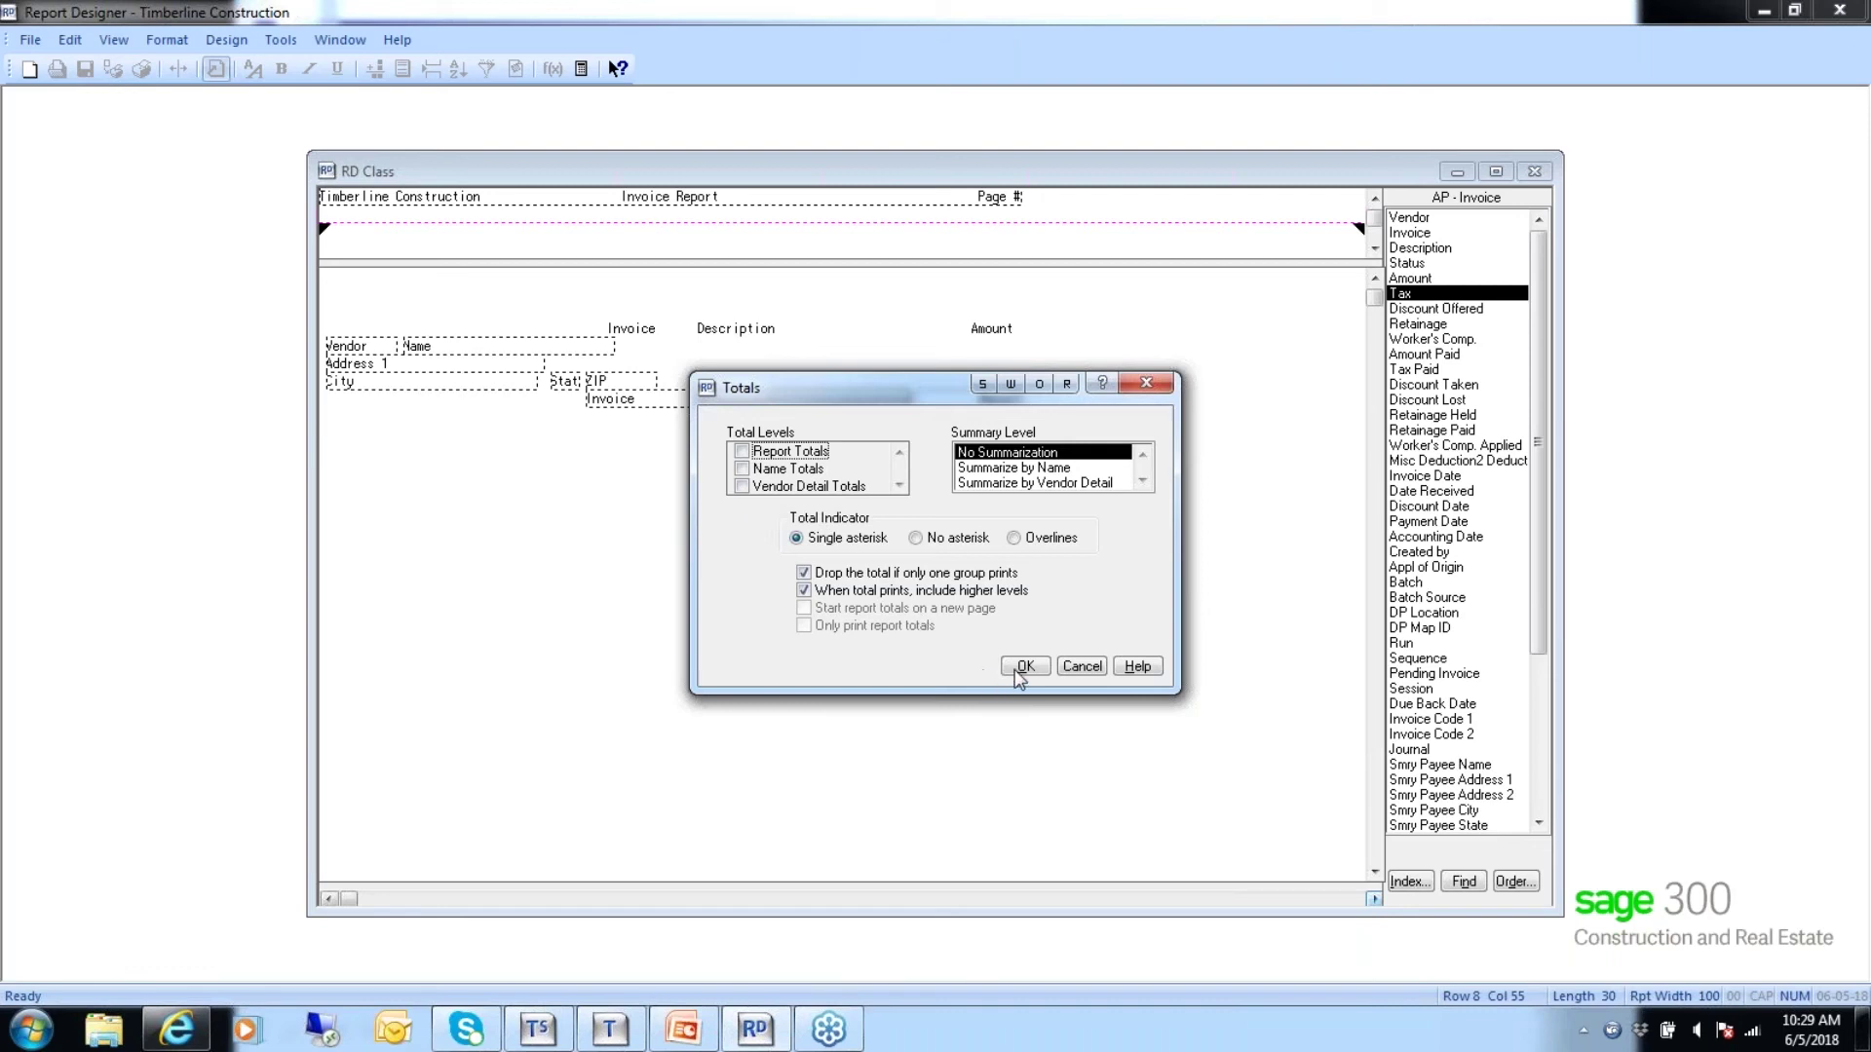
click(1068, 666)
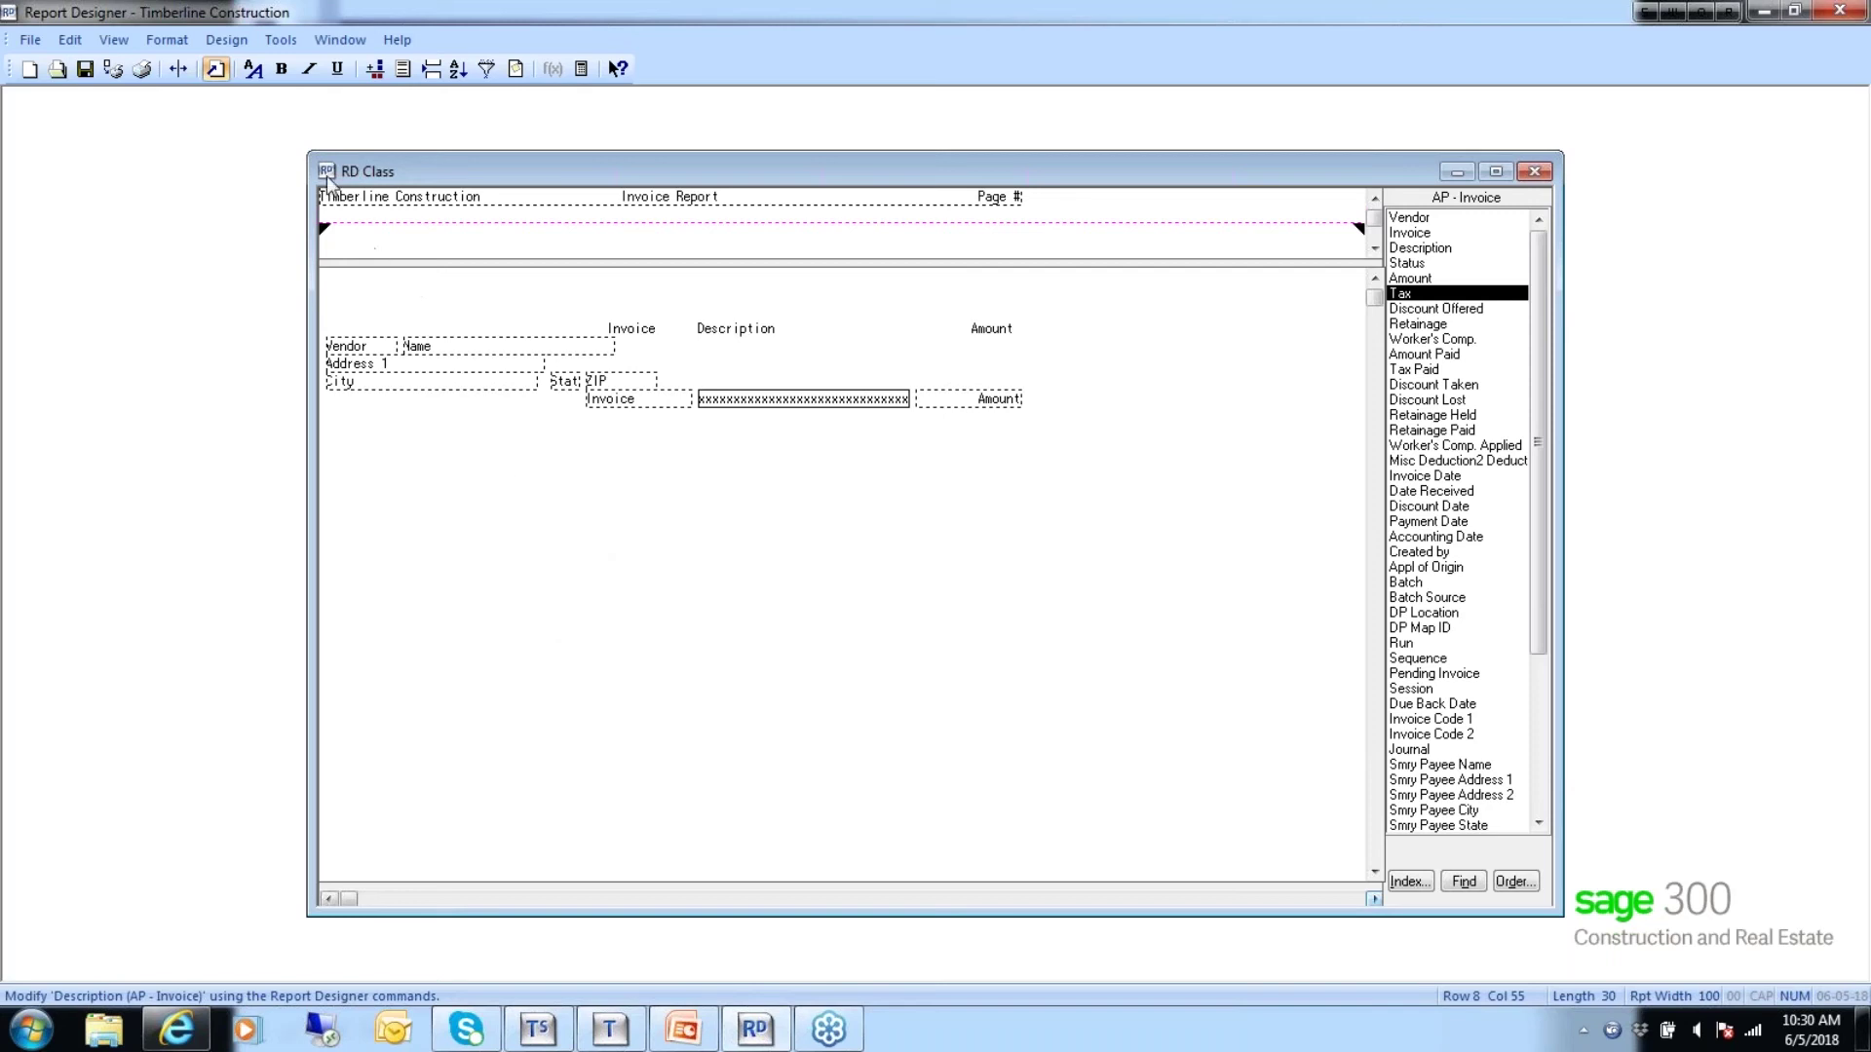
Set the report's sort order to process all AP - Invoices.
click(226, 40)
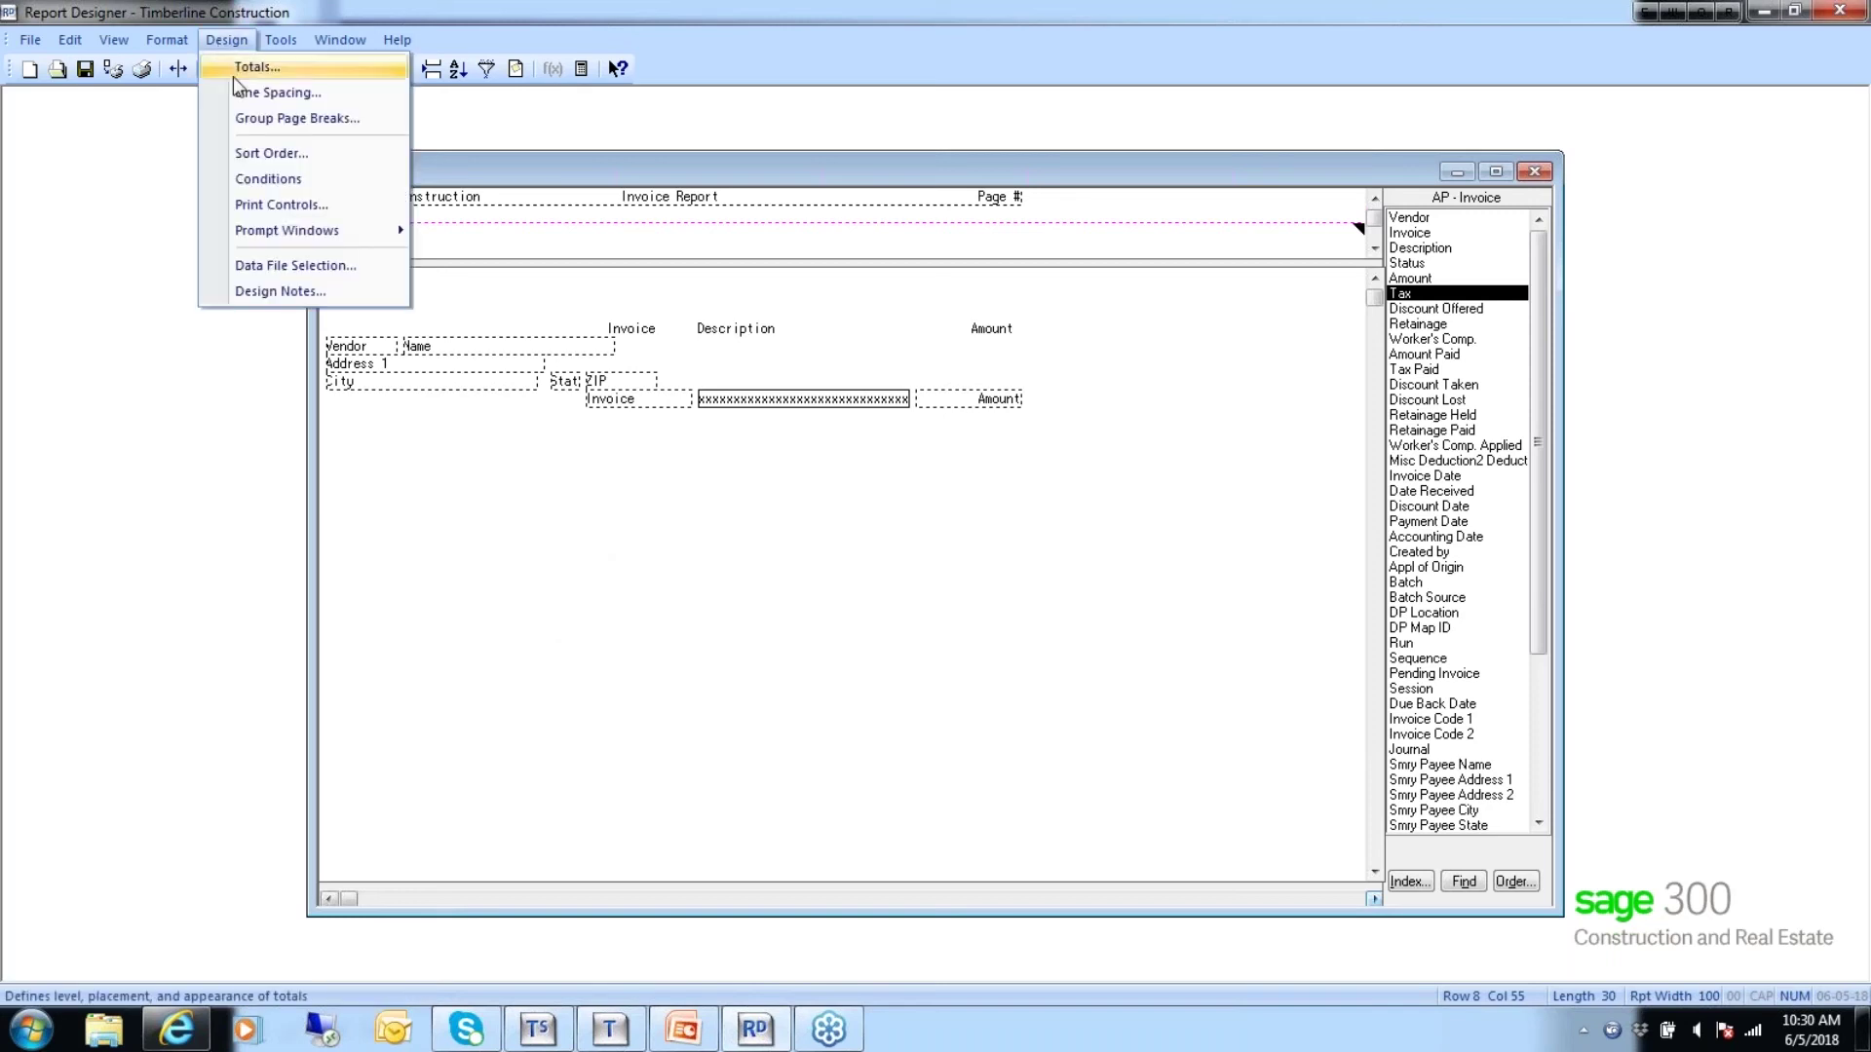
click(244, 156)
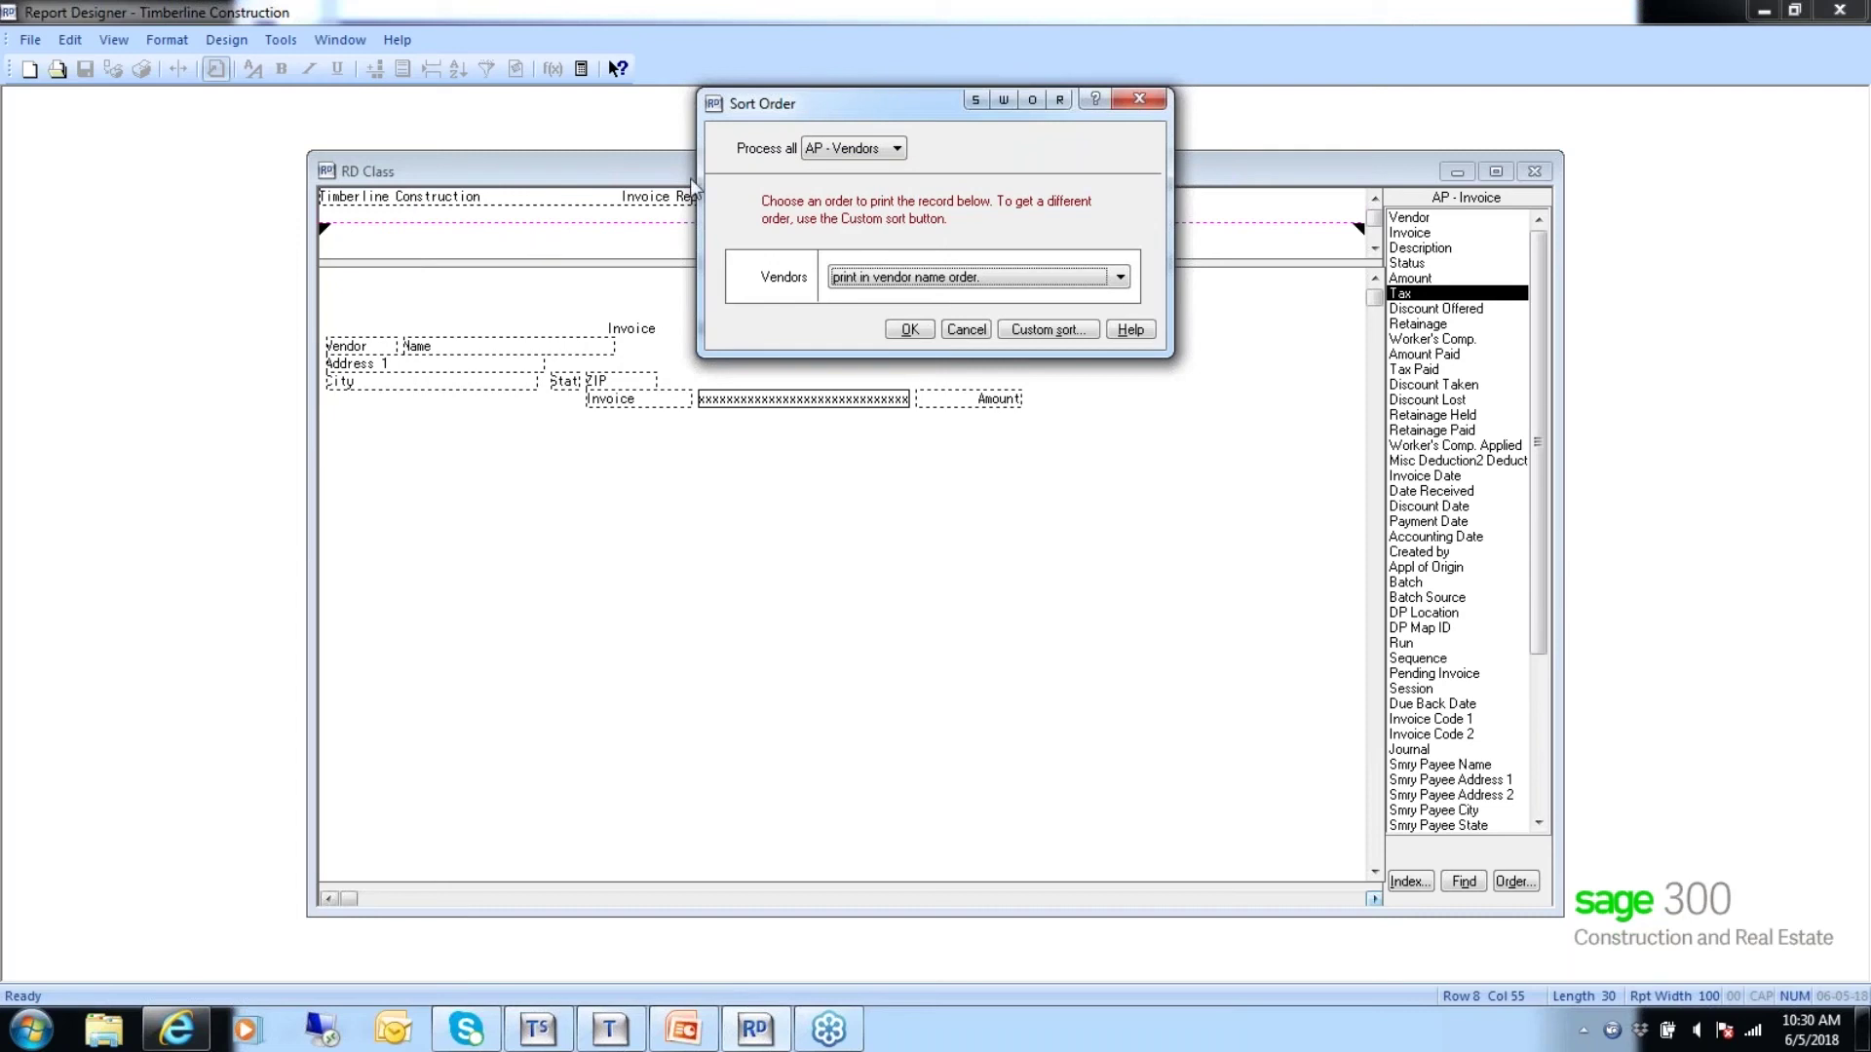
click(895, 148)
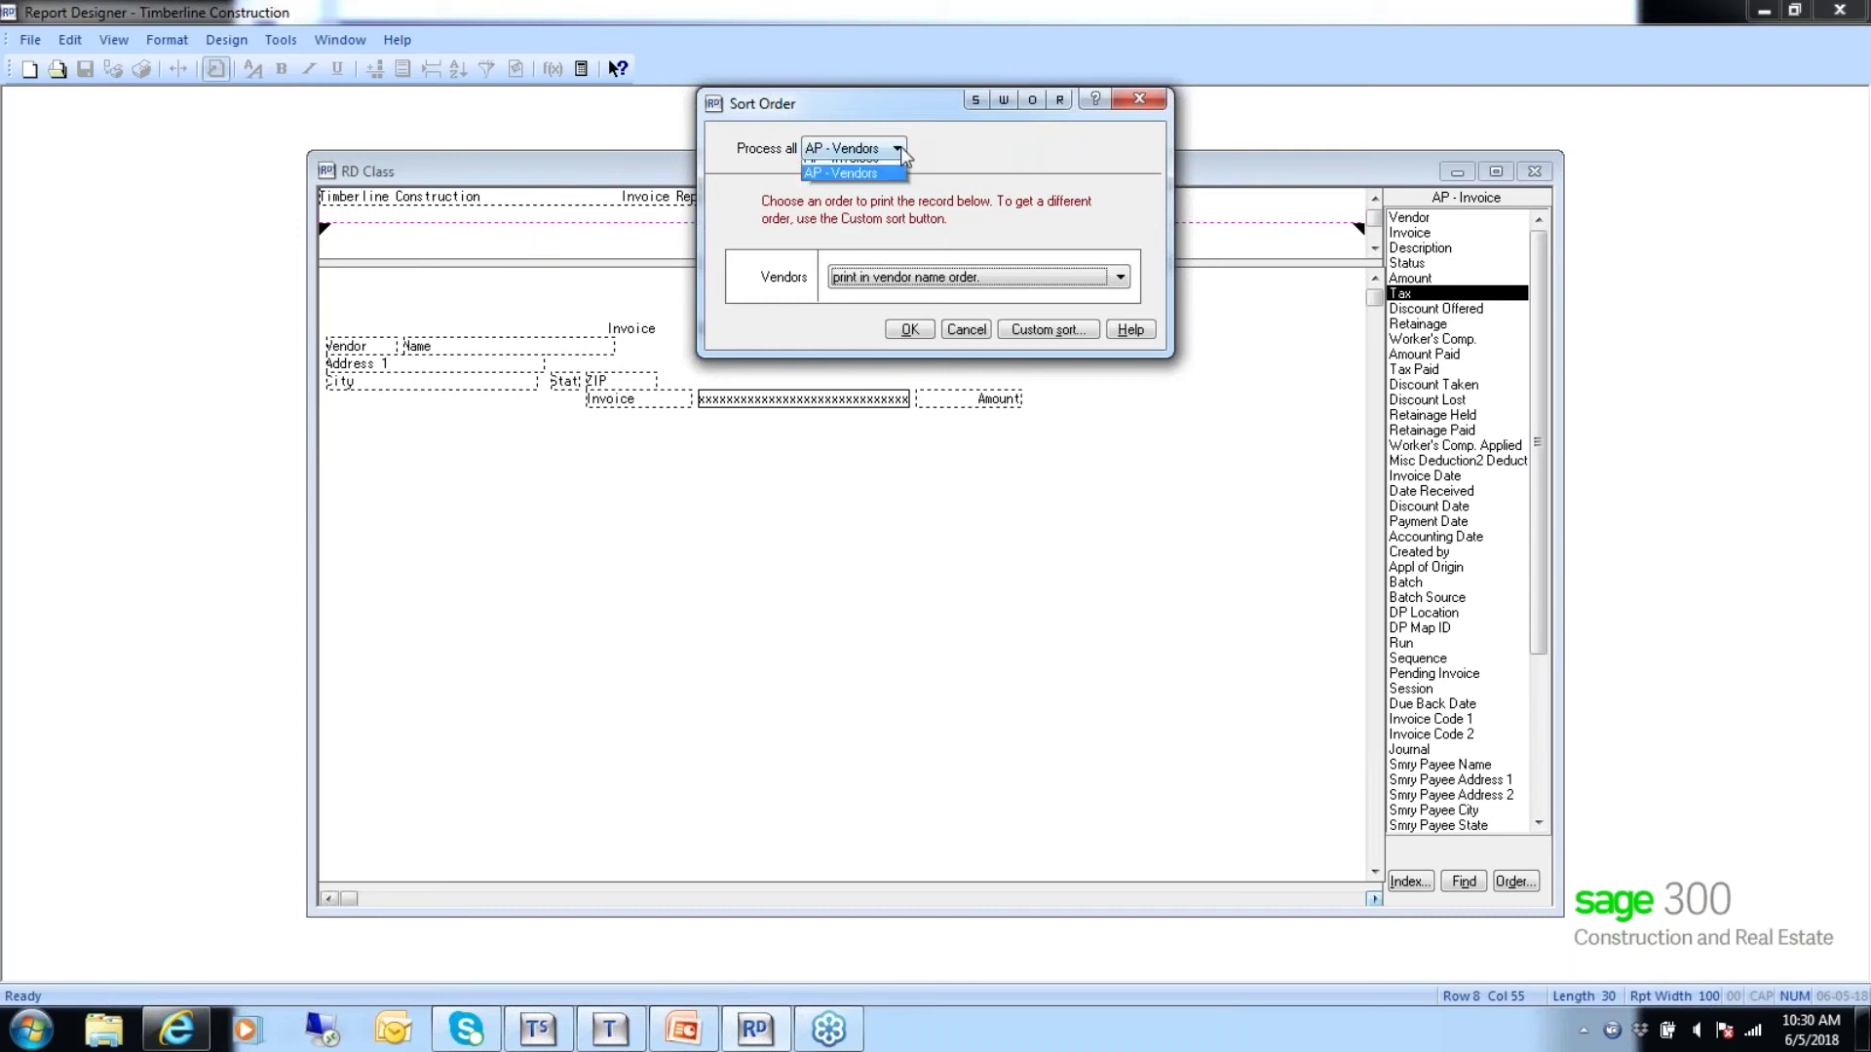
click(863, 170)
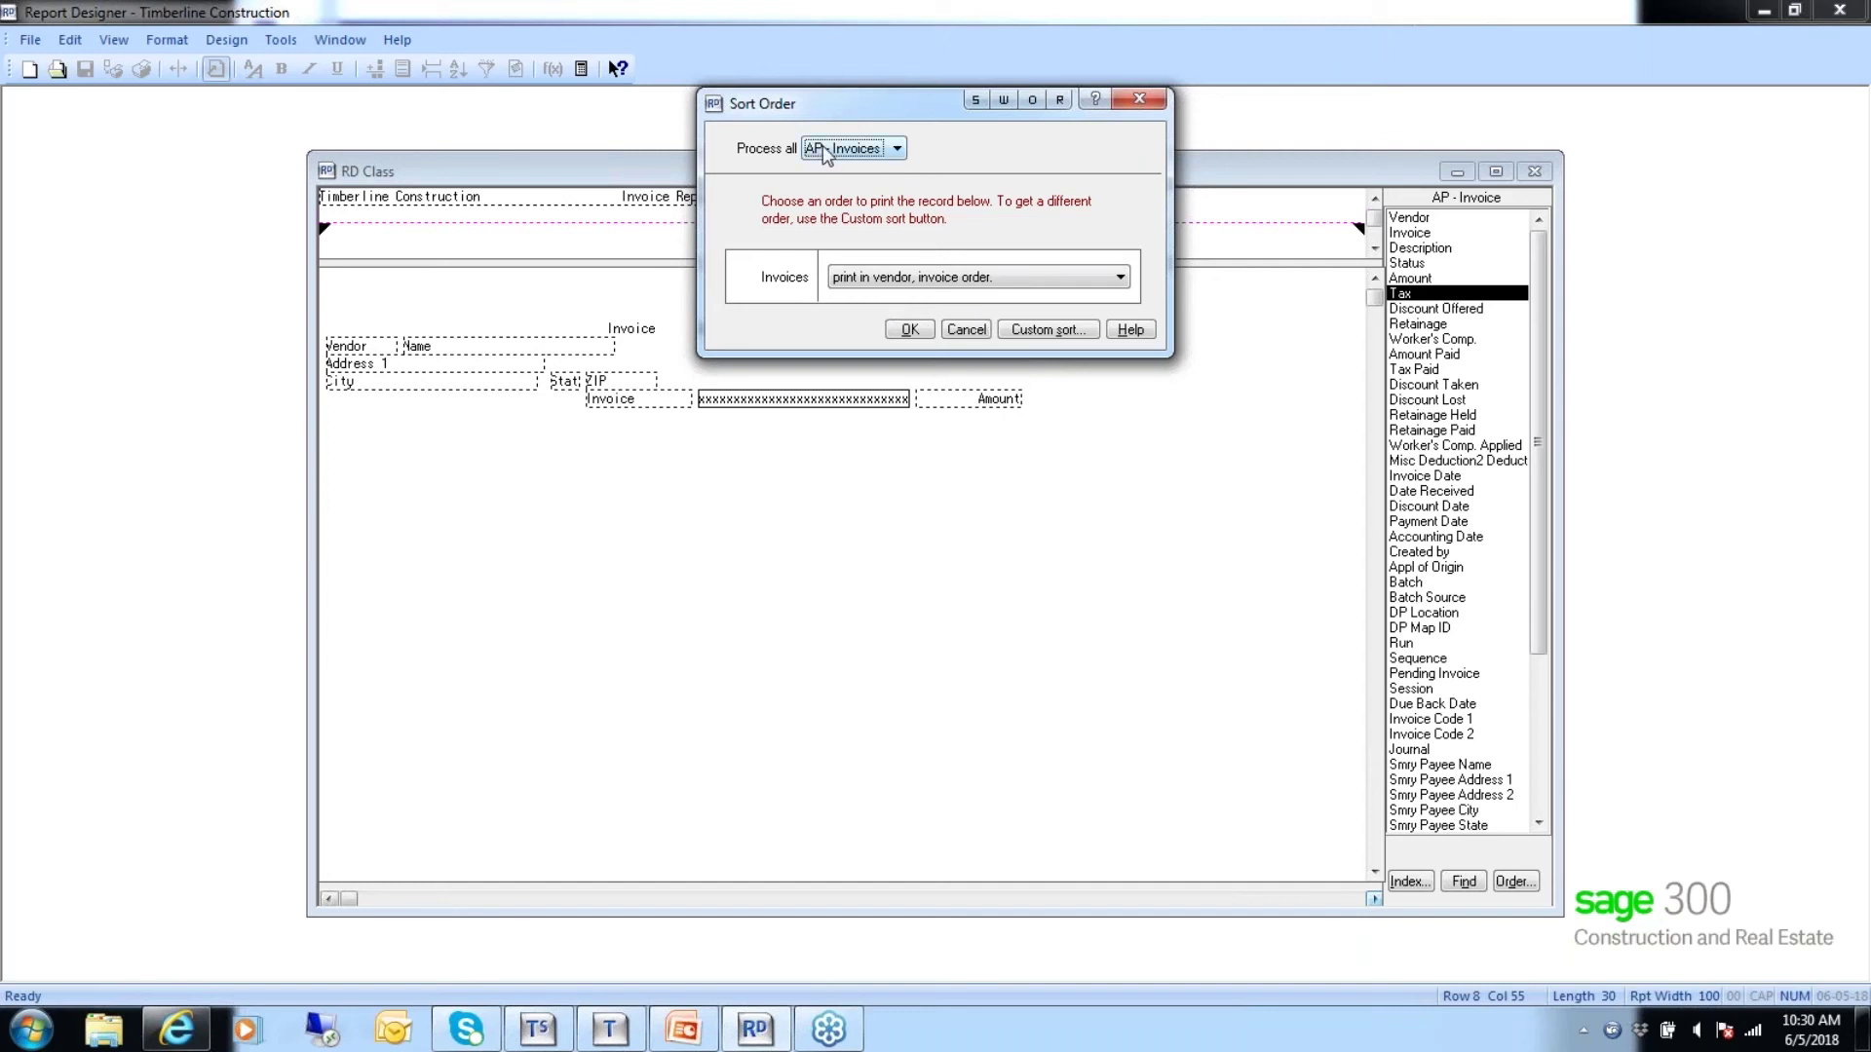
Start a custom sort order with the AP - Vendor Name field, ascending, as the first sort field.
click(1038, 330)
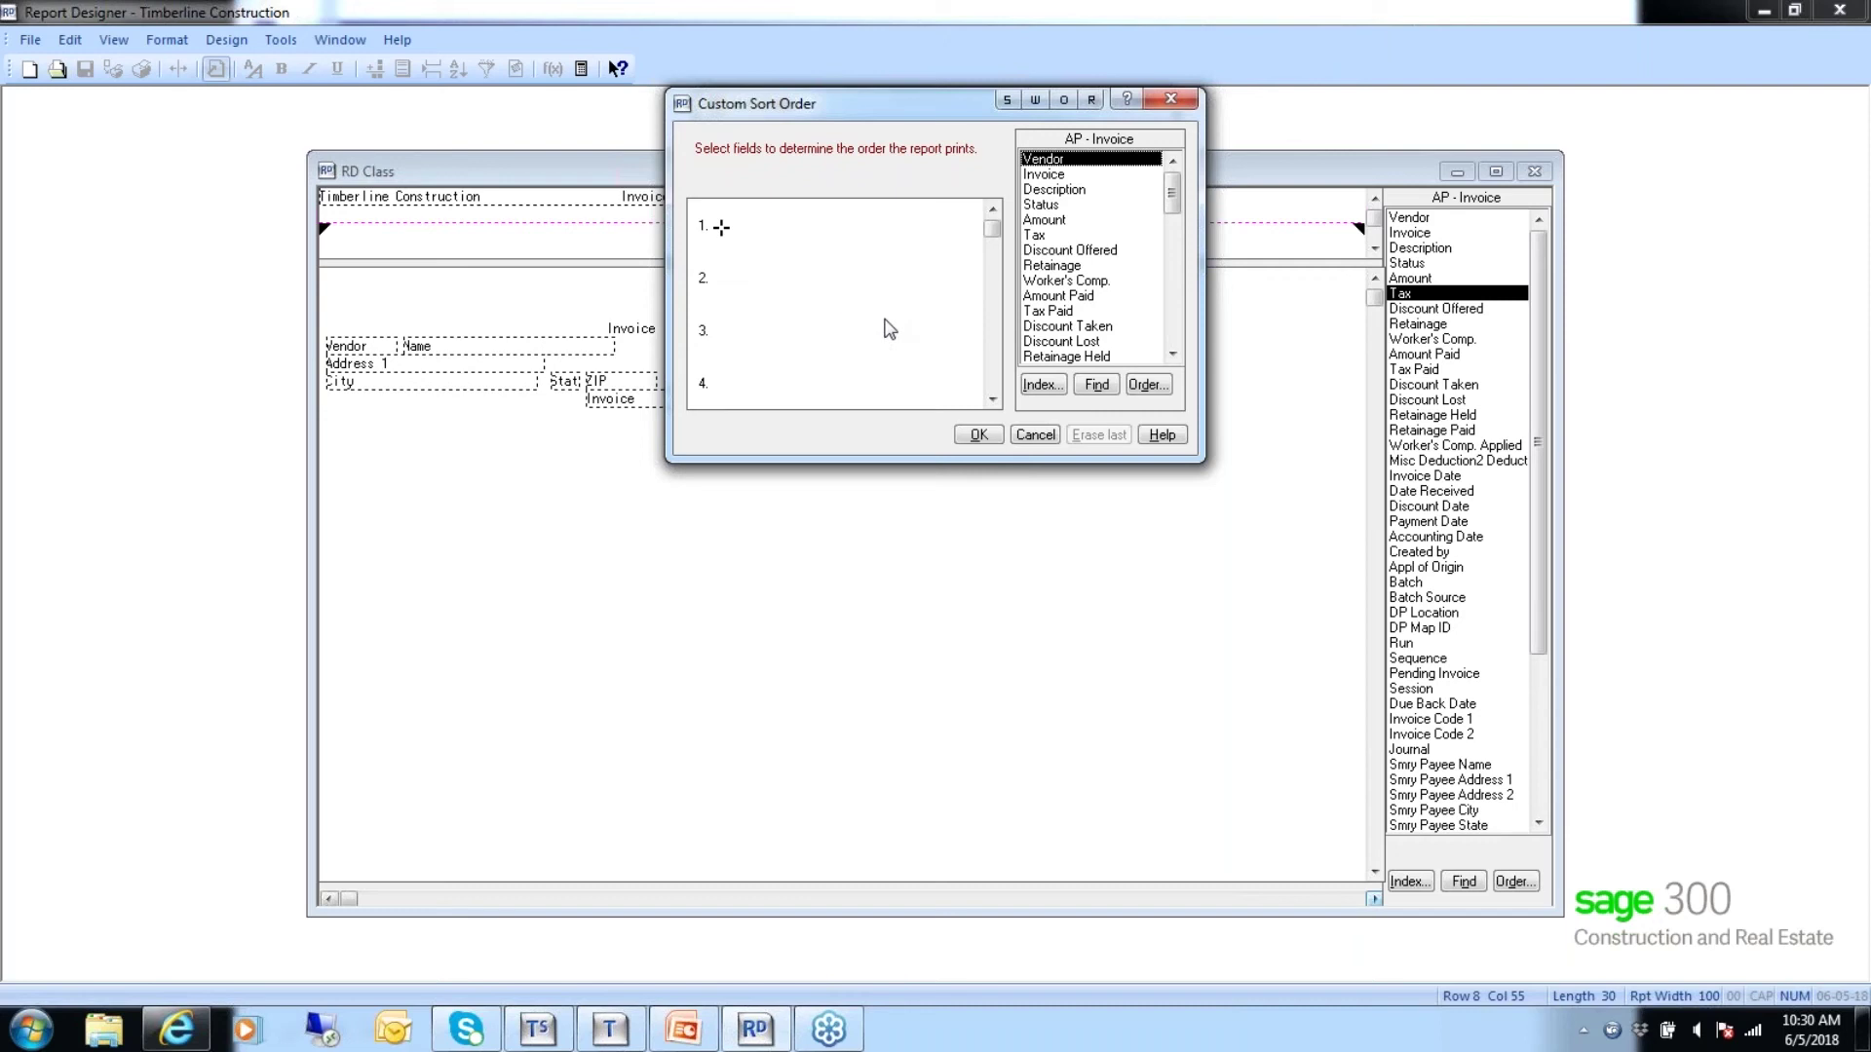
click(1048, 386)
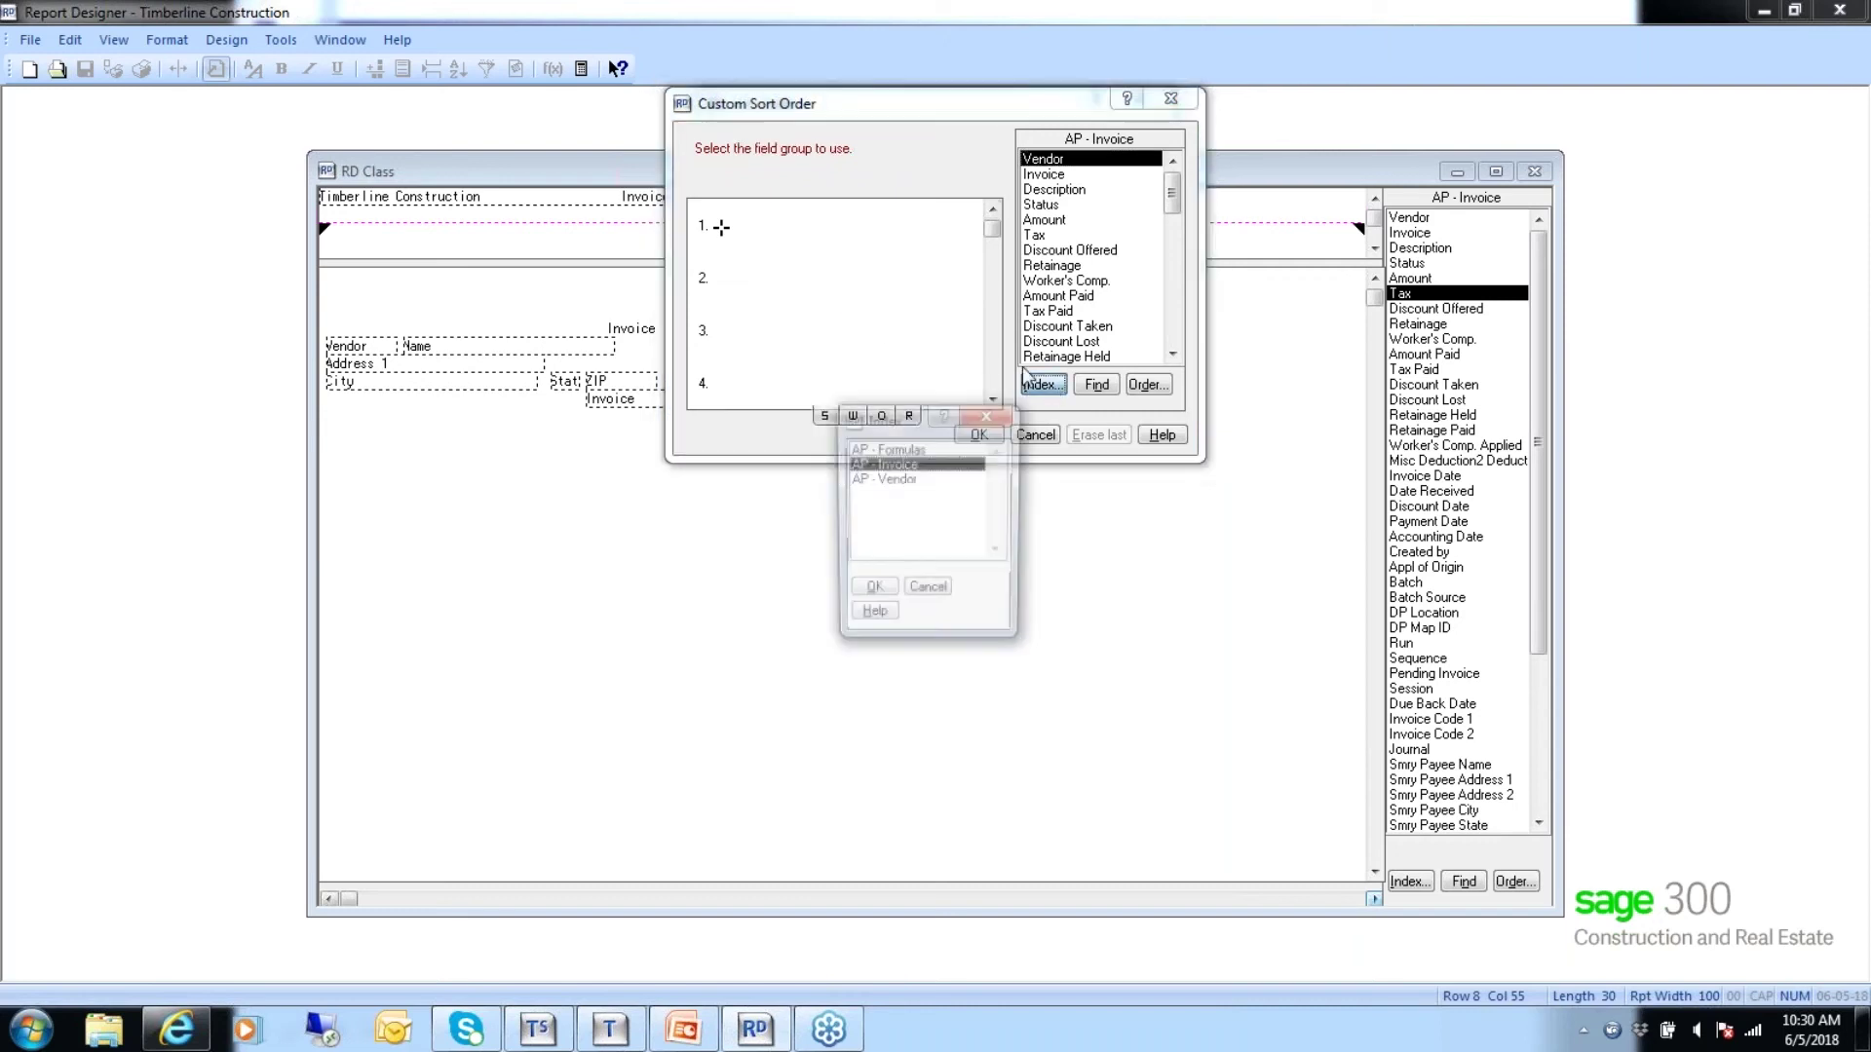
double_click(901, 481)
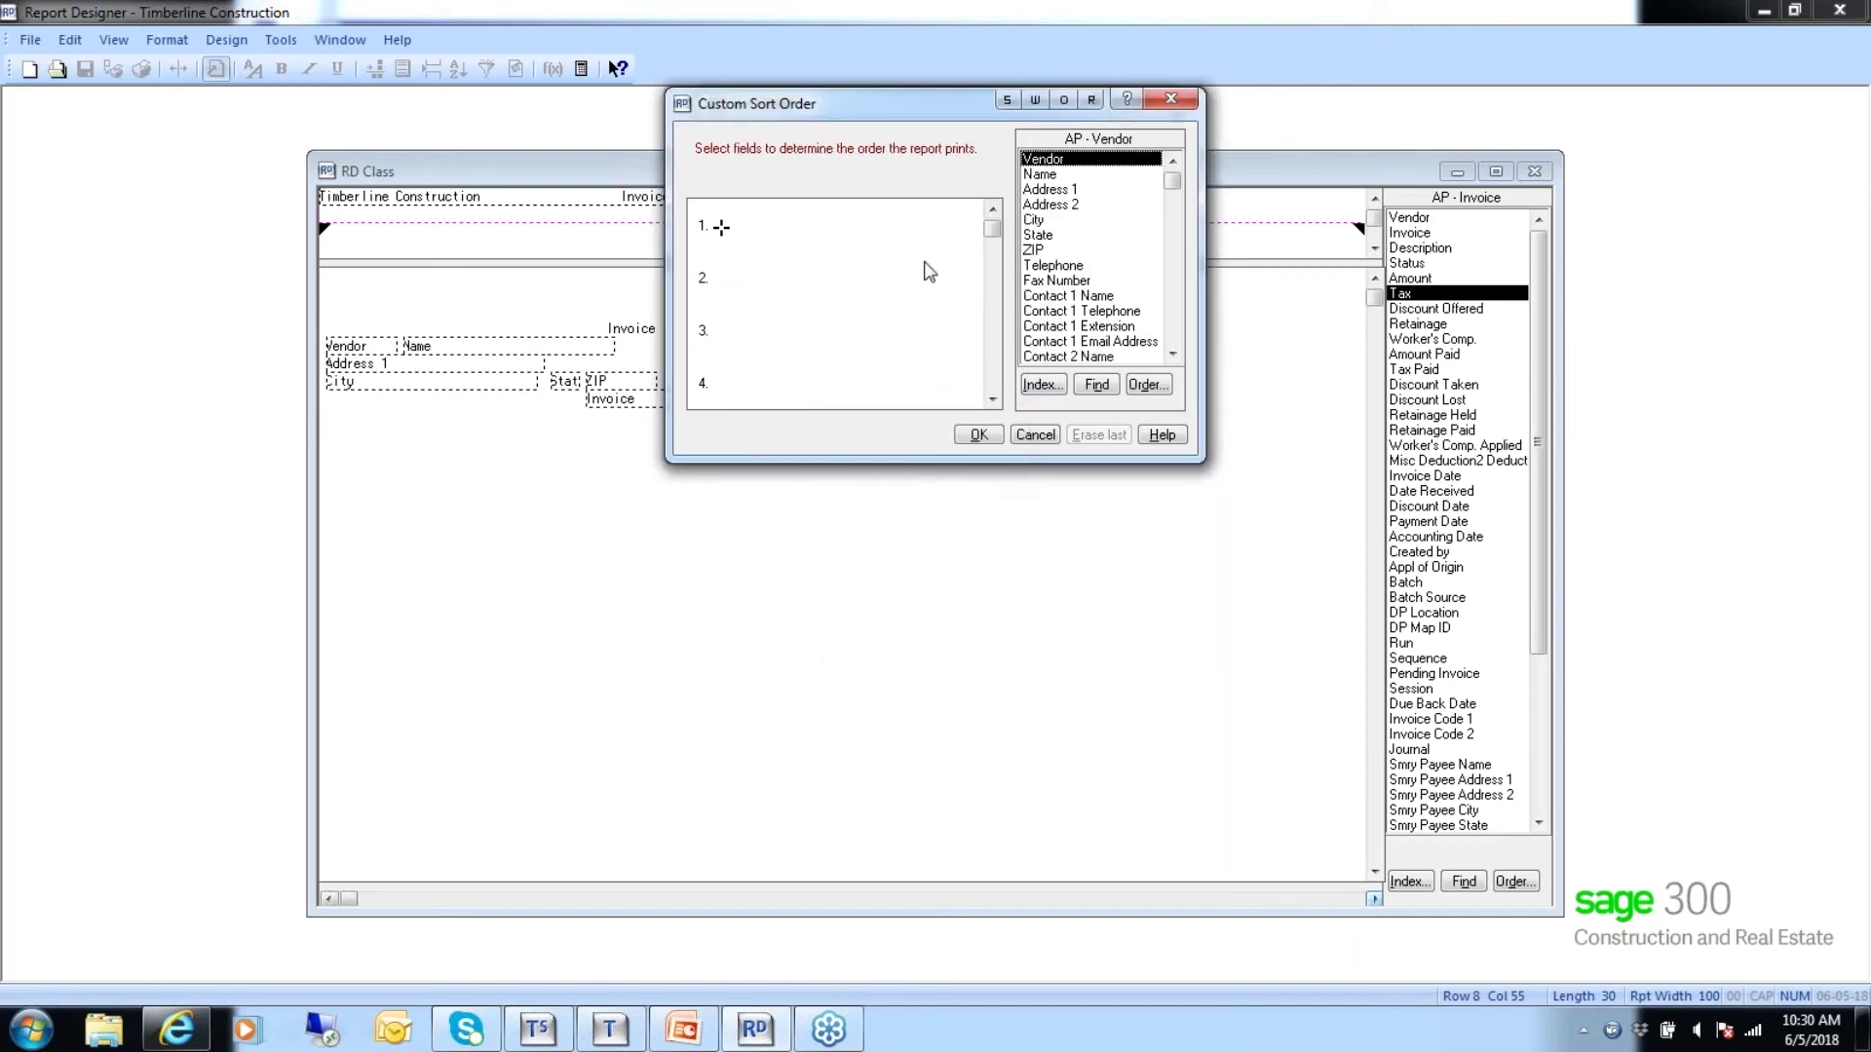
double_click(1044, 176)
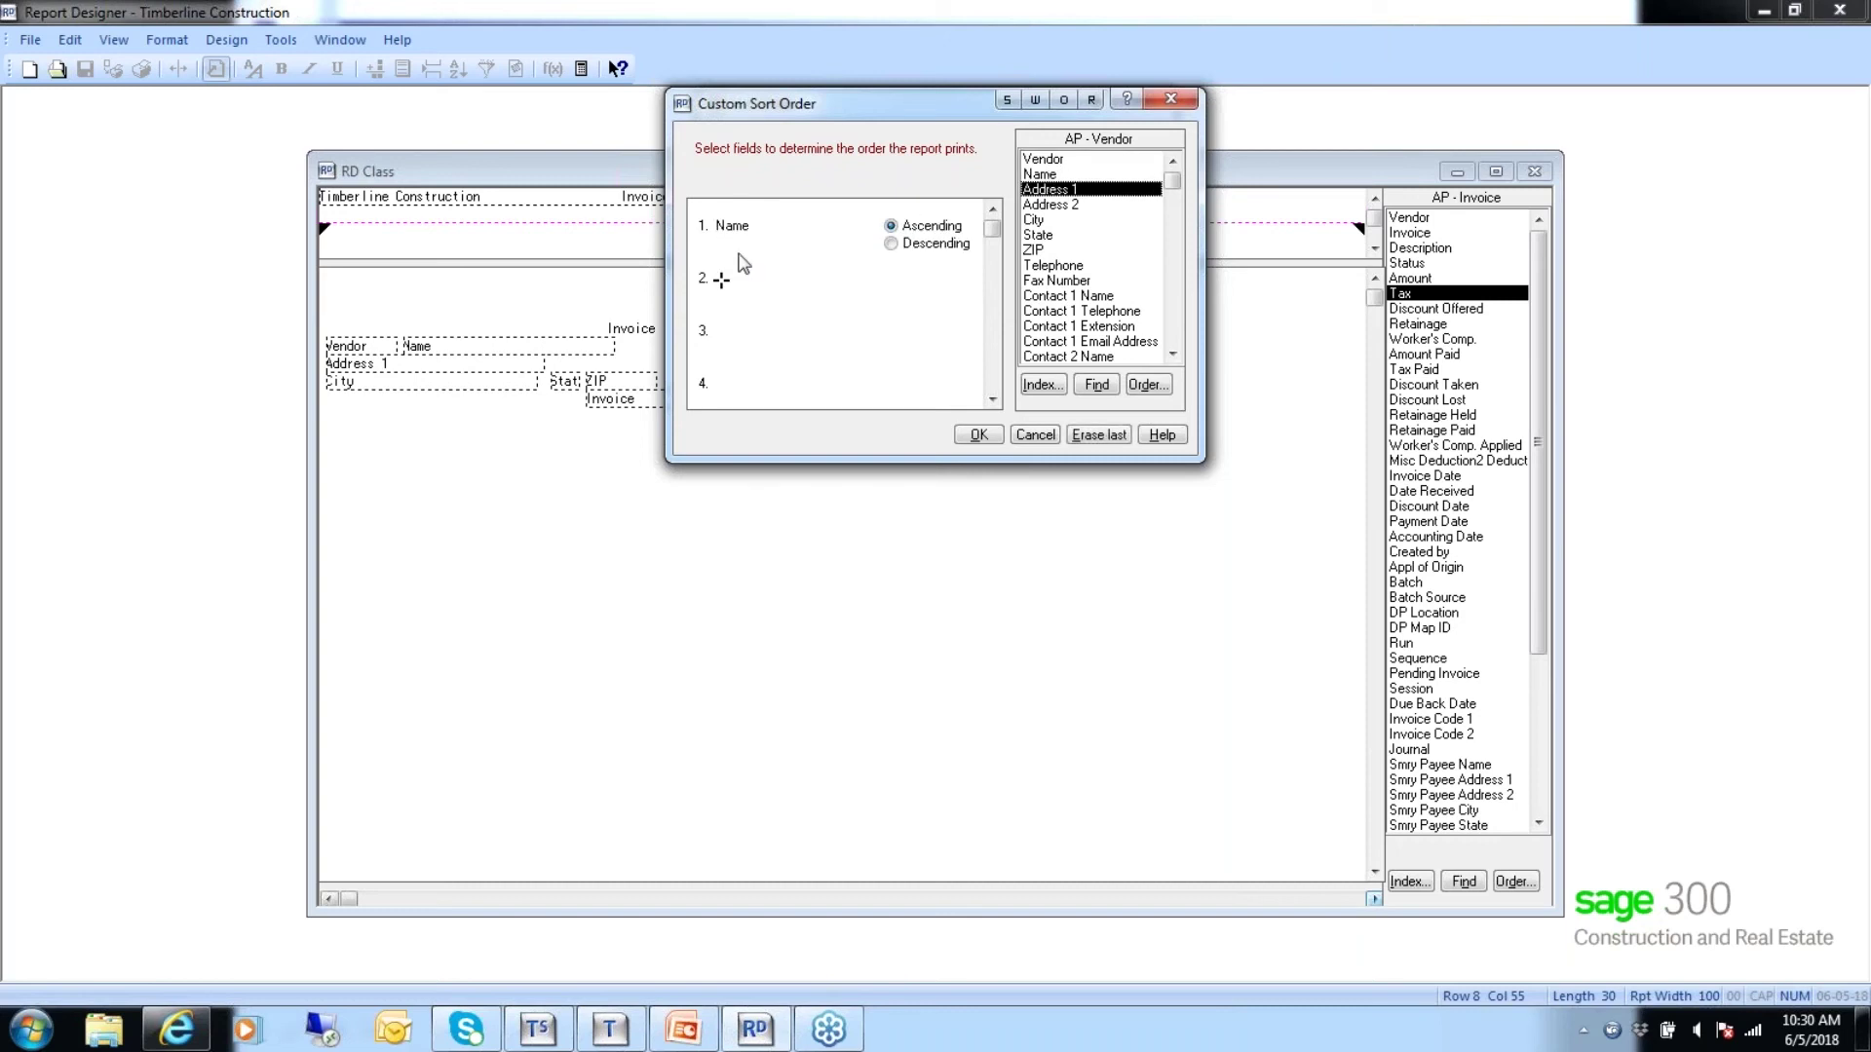
Add the AP - Invoice Invoice field, ascending, as the second custom sort field and apply the sort order.
click(1040, 386)
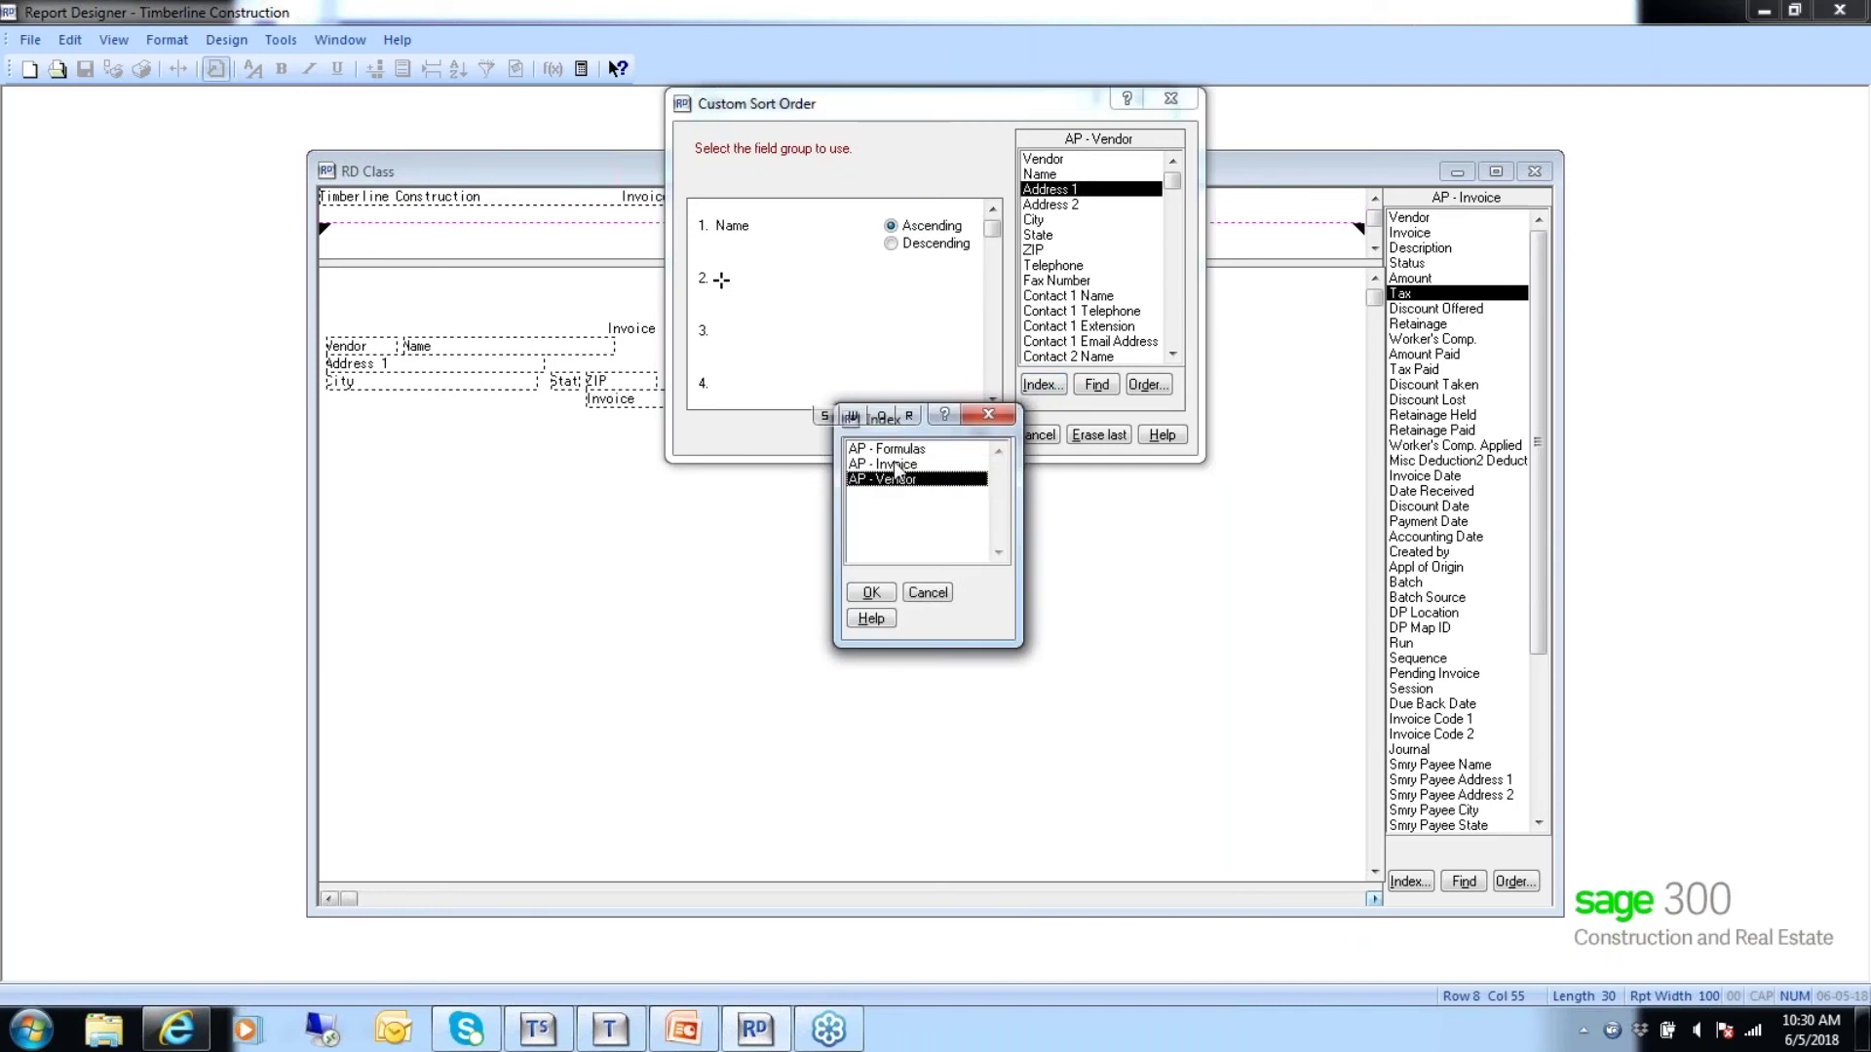
click(896, 465)
double_click(896, 464)
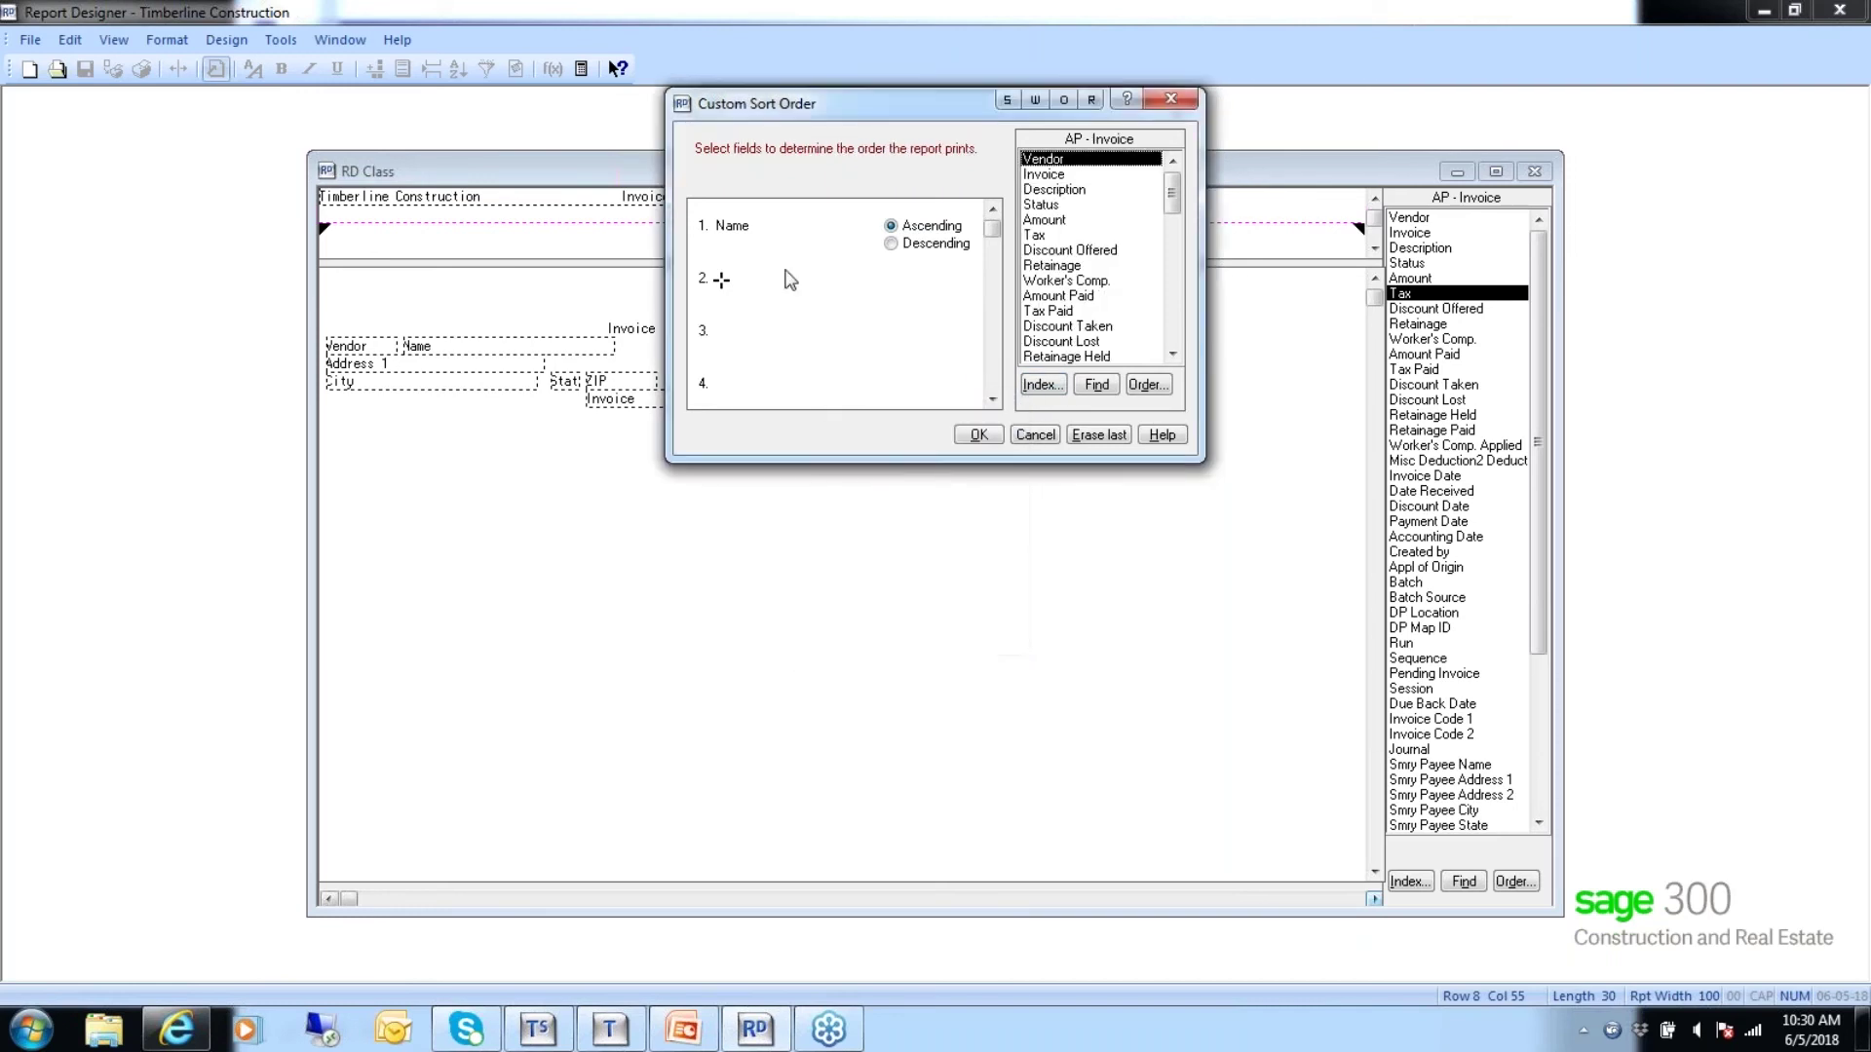
click(1041, 175)
double_click(1041, 175)
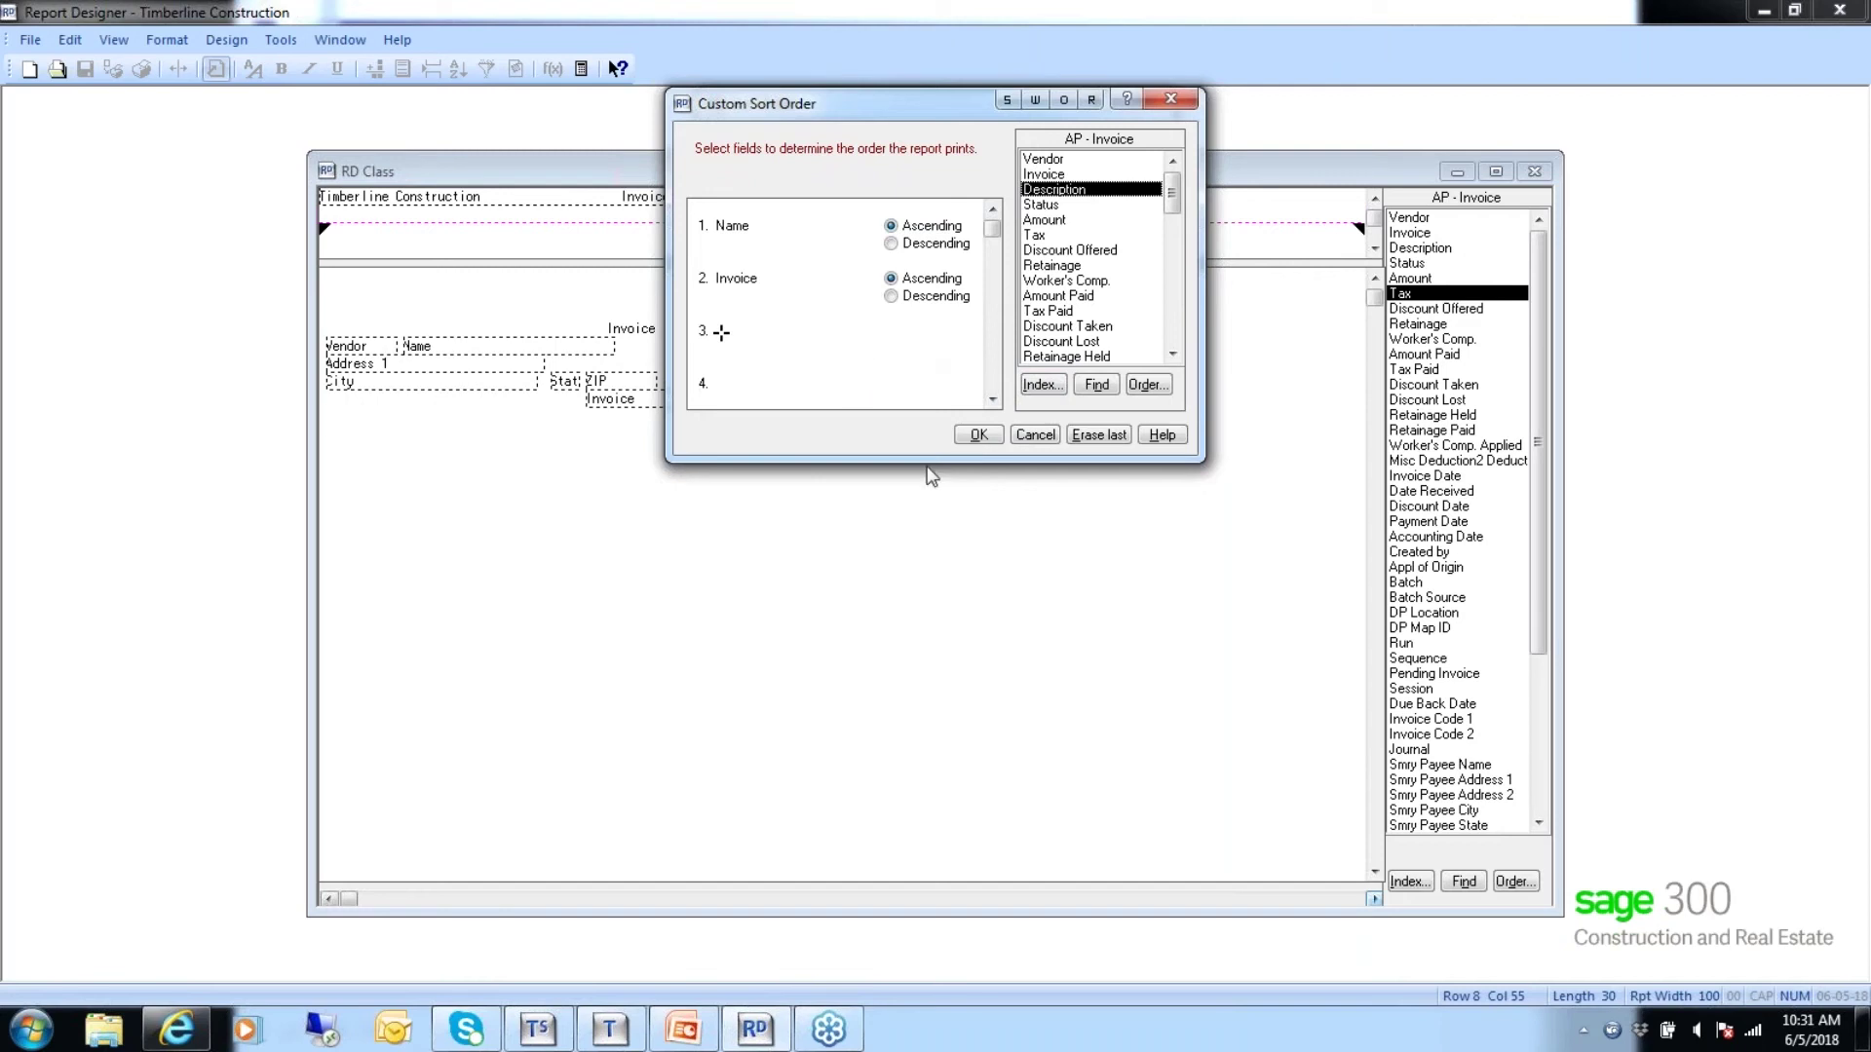
click(980, 436)
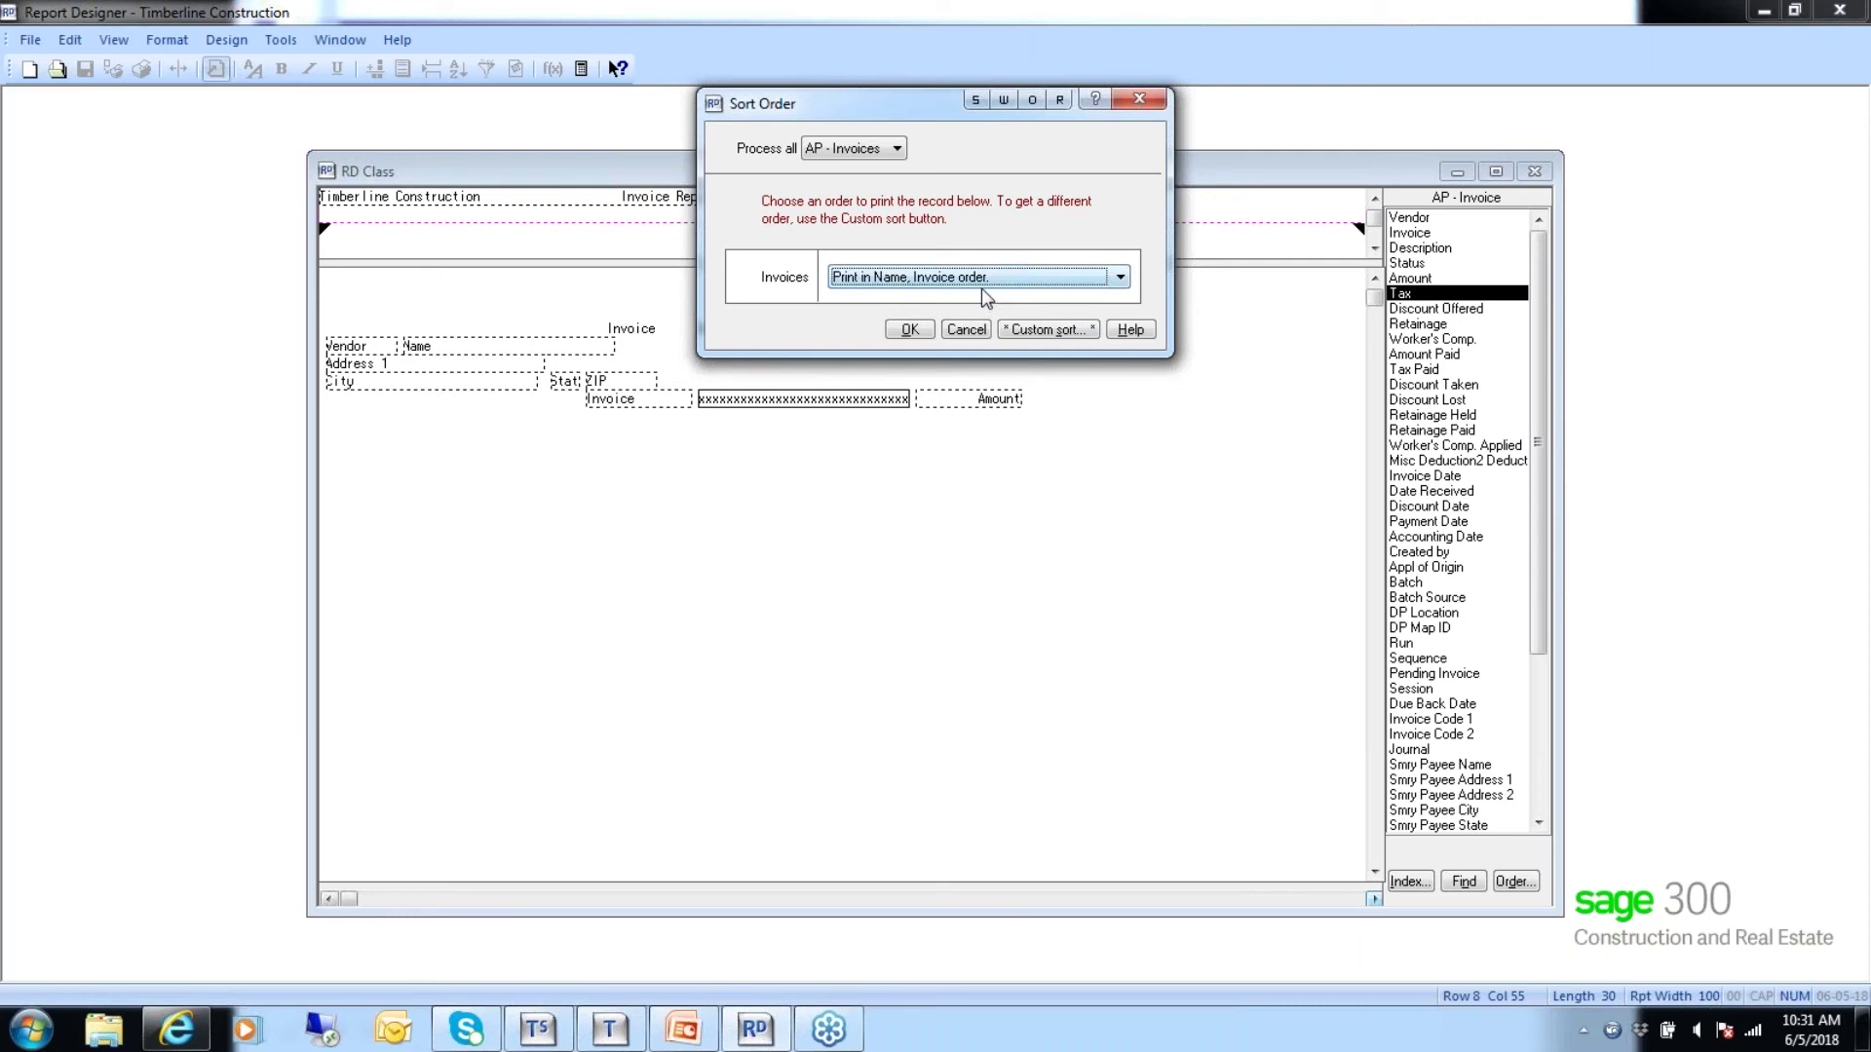
click(910, 330)
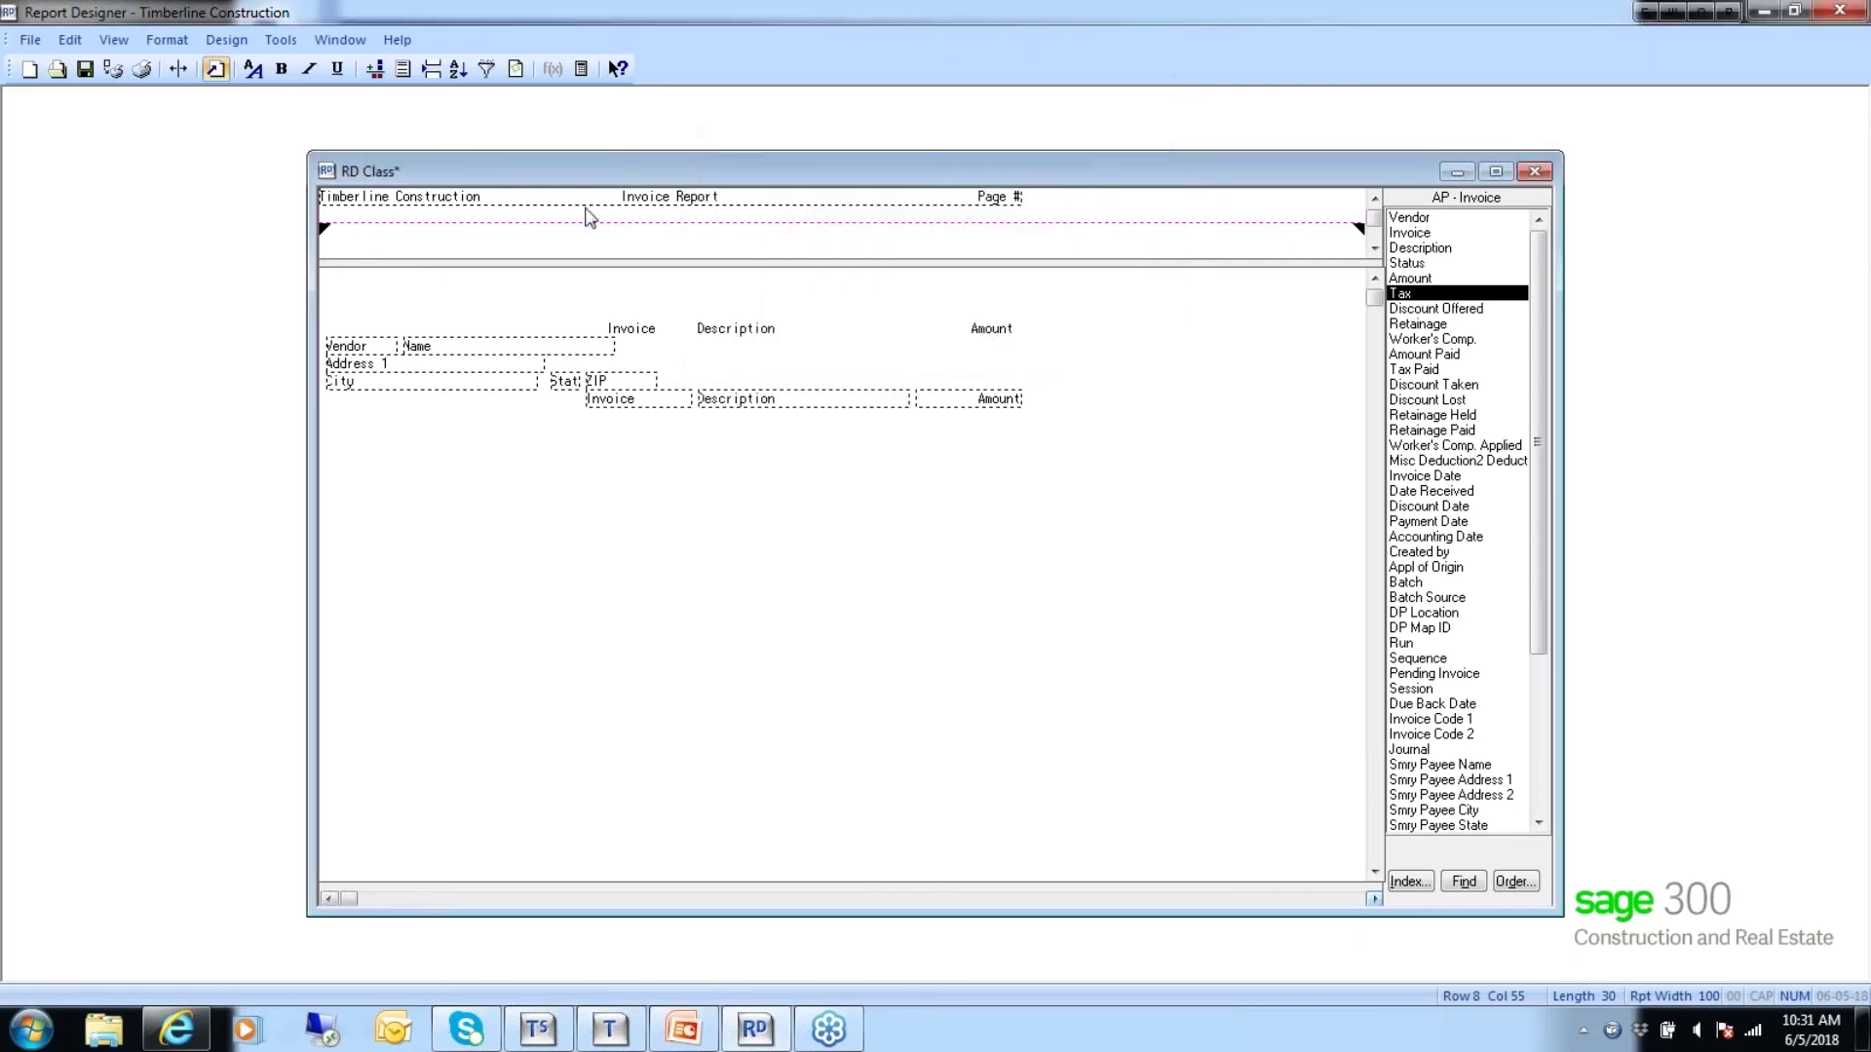
Check the total levels available with the Name and Invoice sort order, and leave without changing them.
click(226, 40)
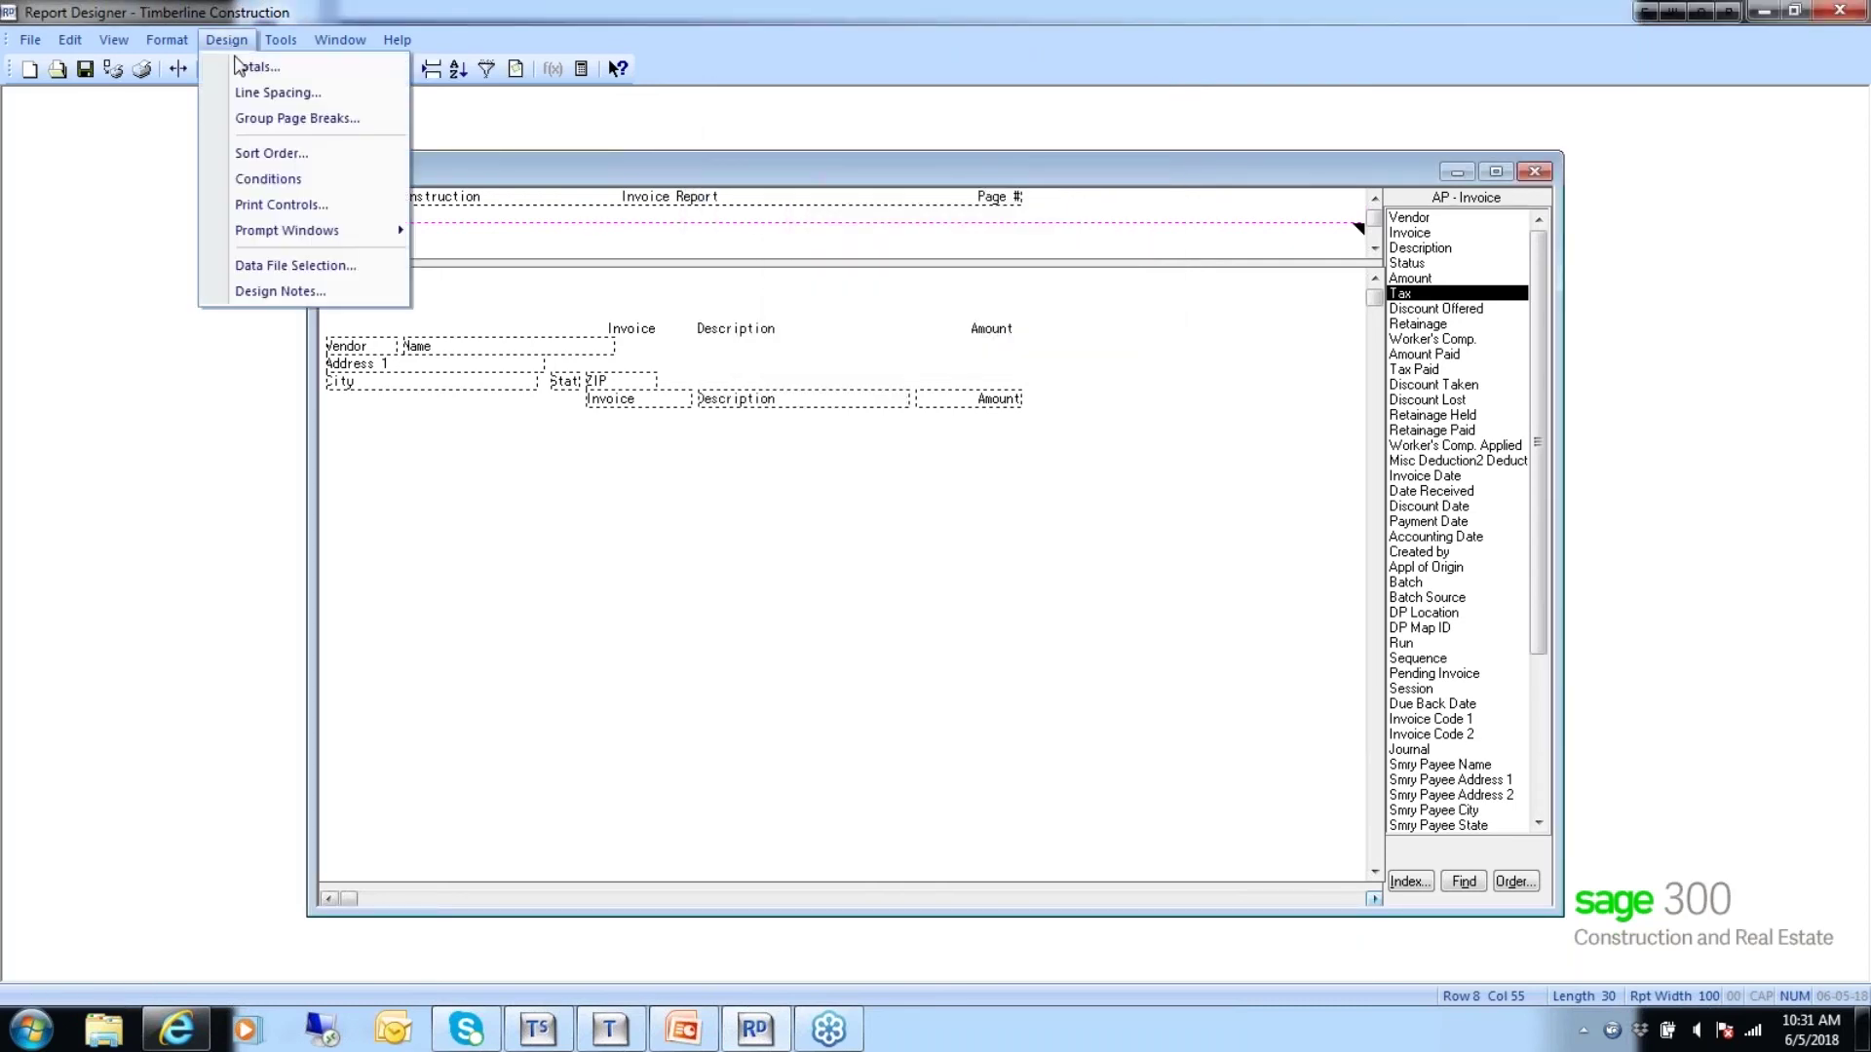
click(239, 66)
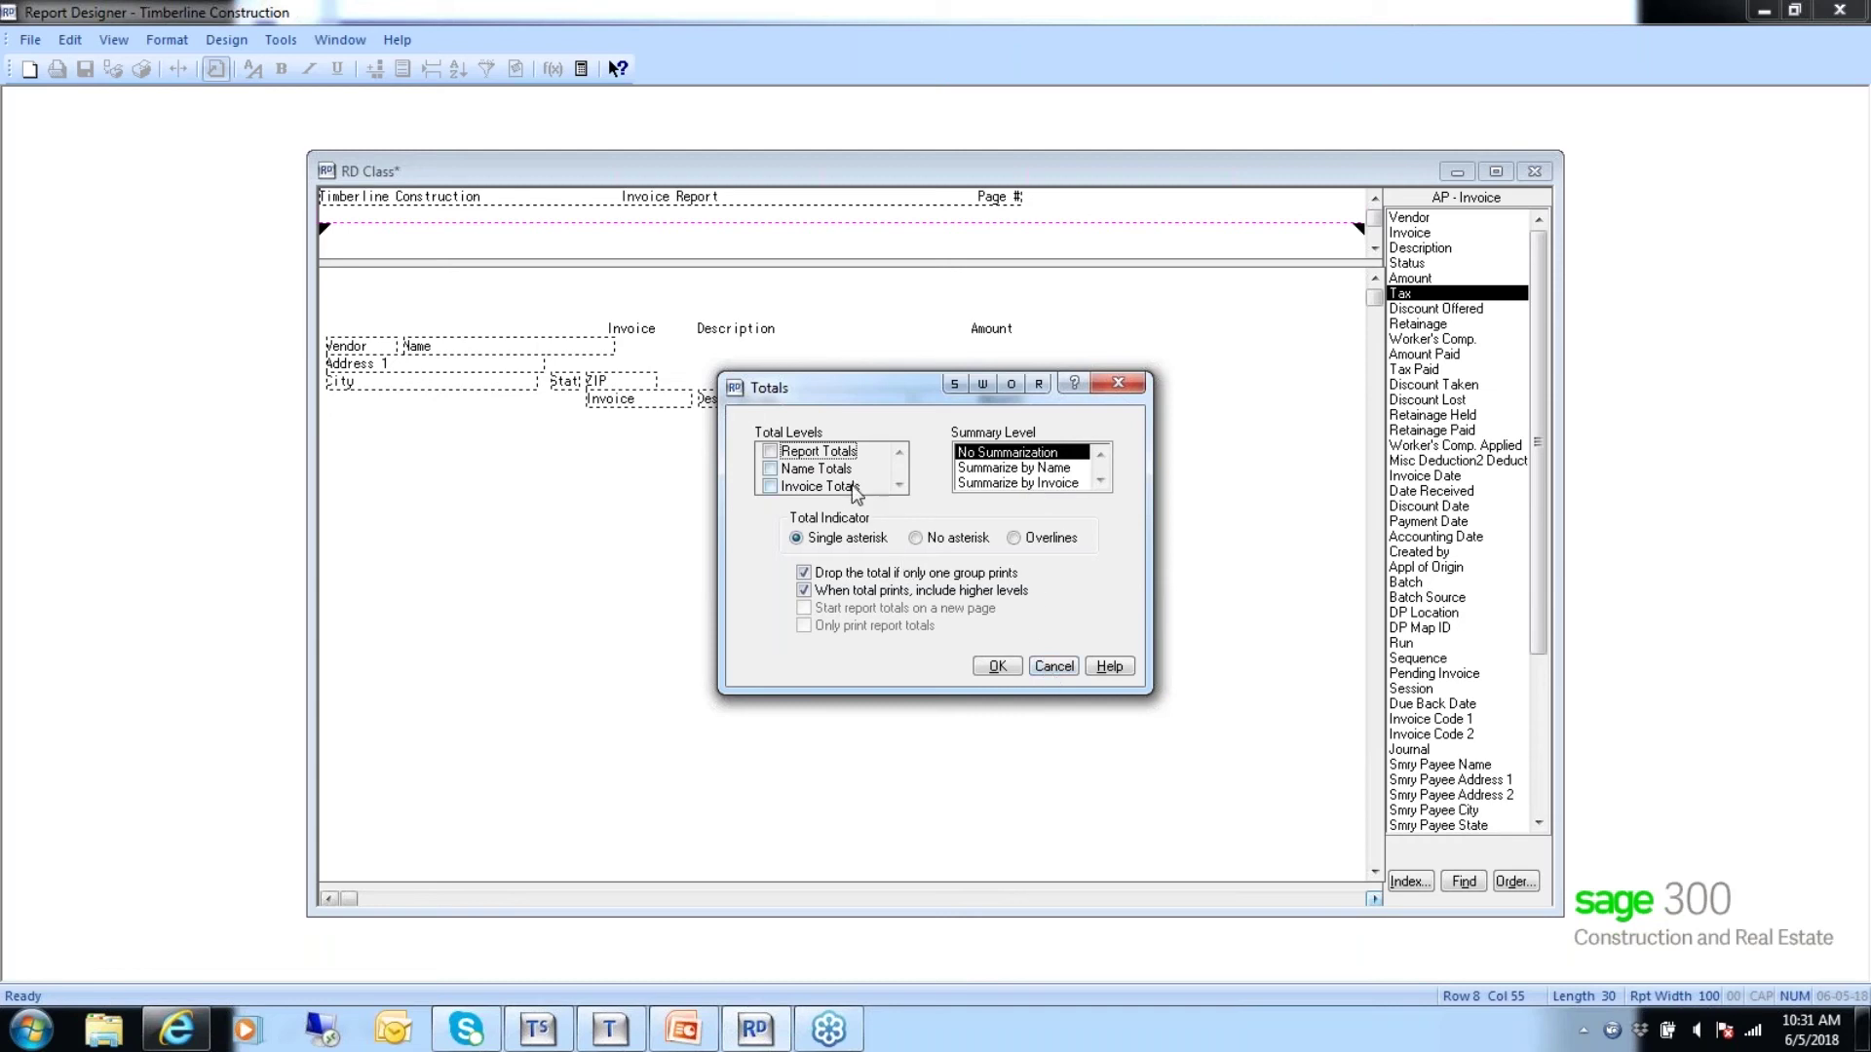
click(1055, 667)
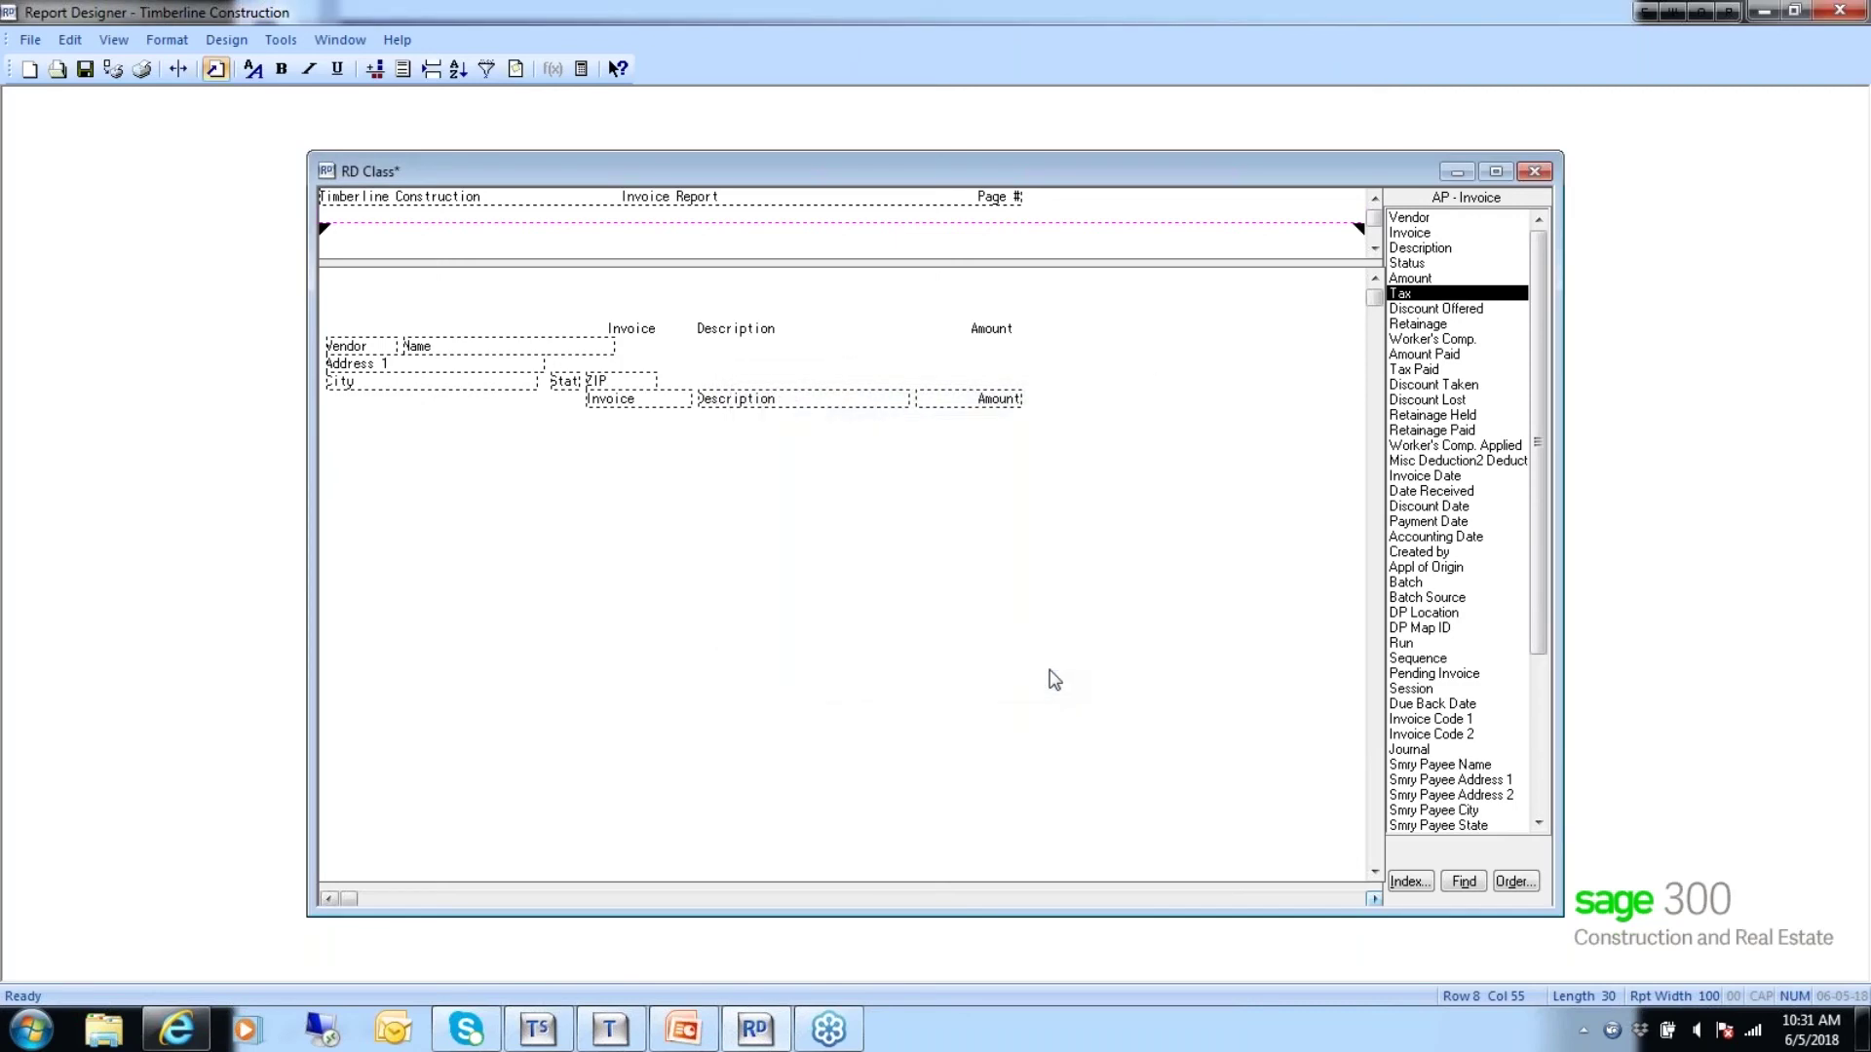
Reopen the custom sort order and look at its field groups and field search.
click(222, 41)
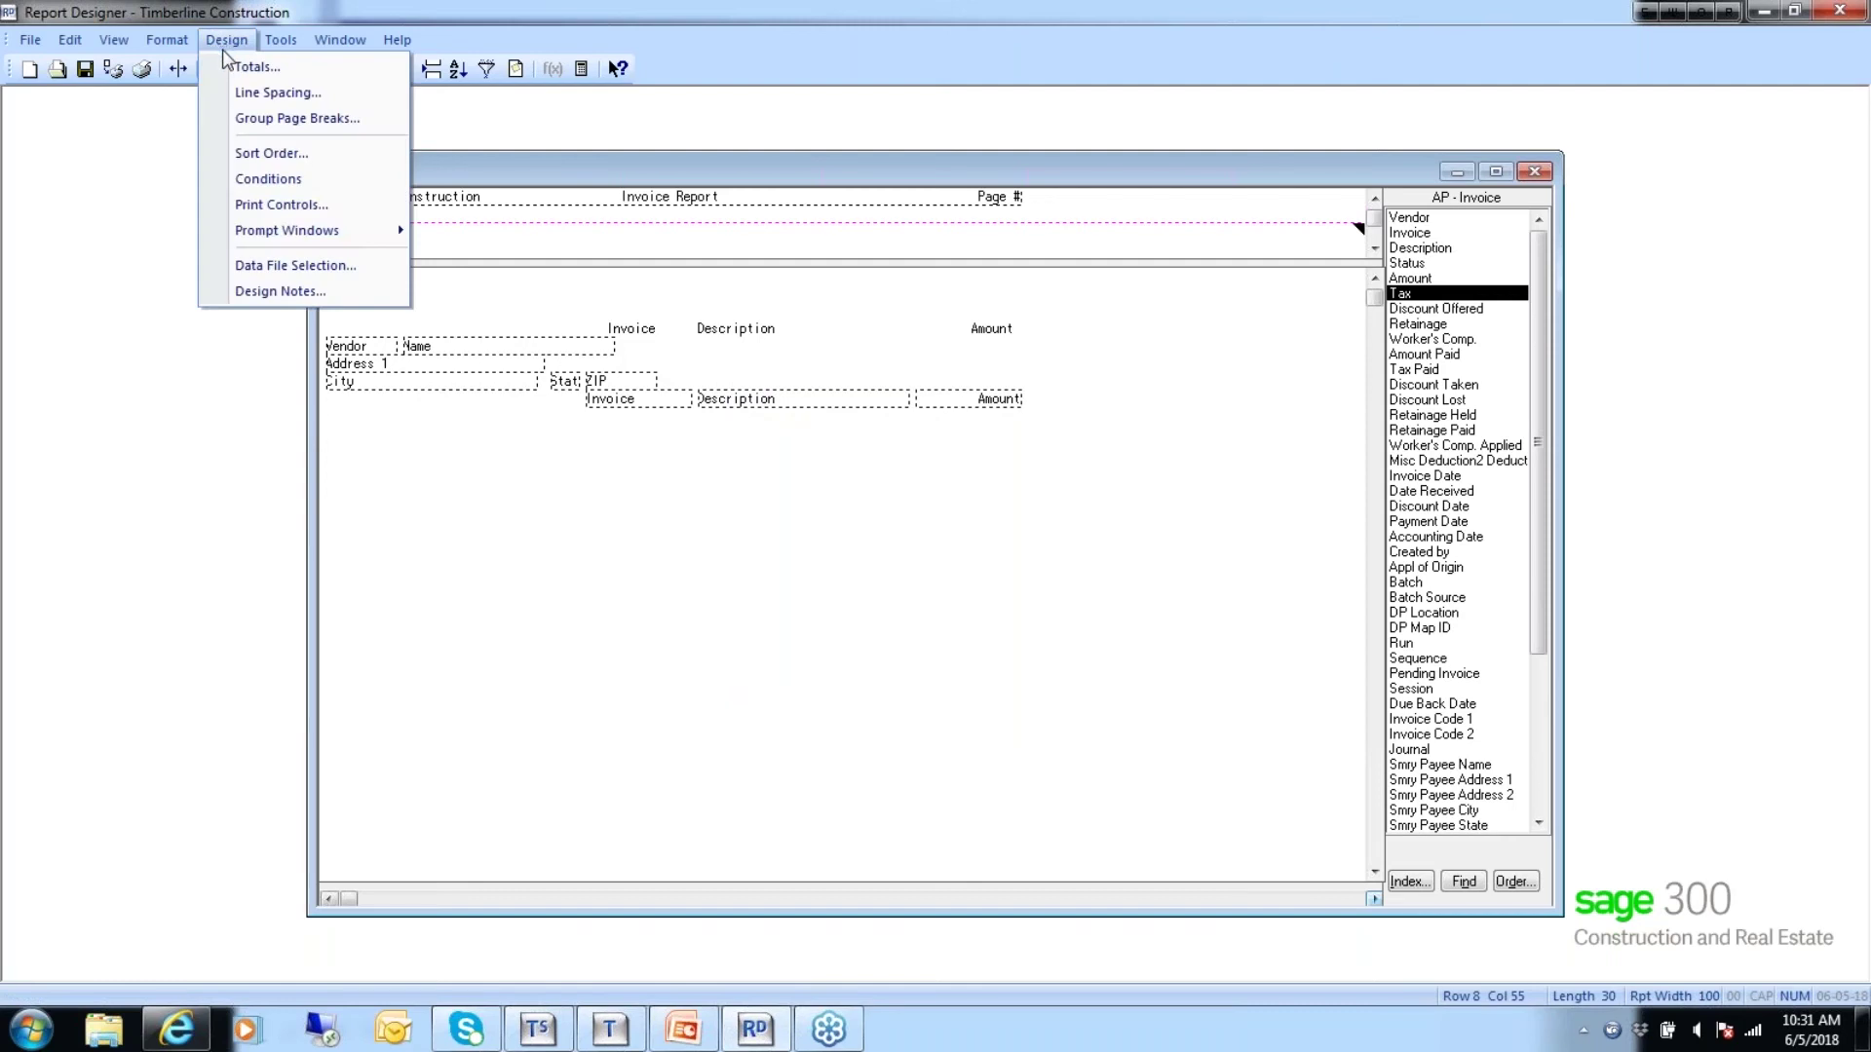
click(251, 153)
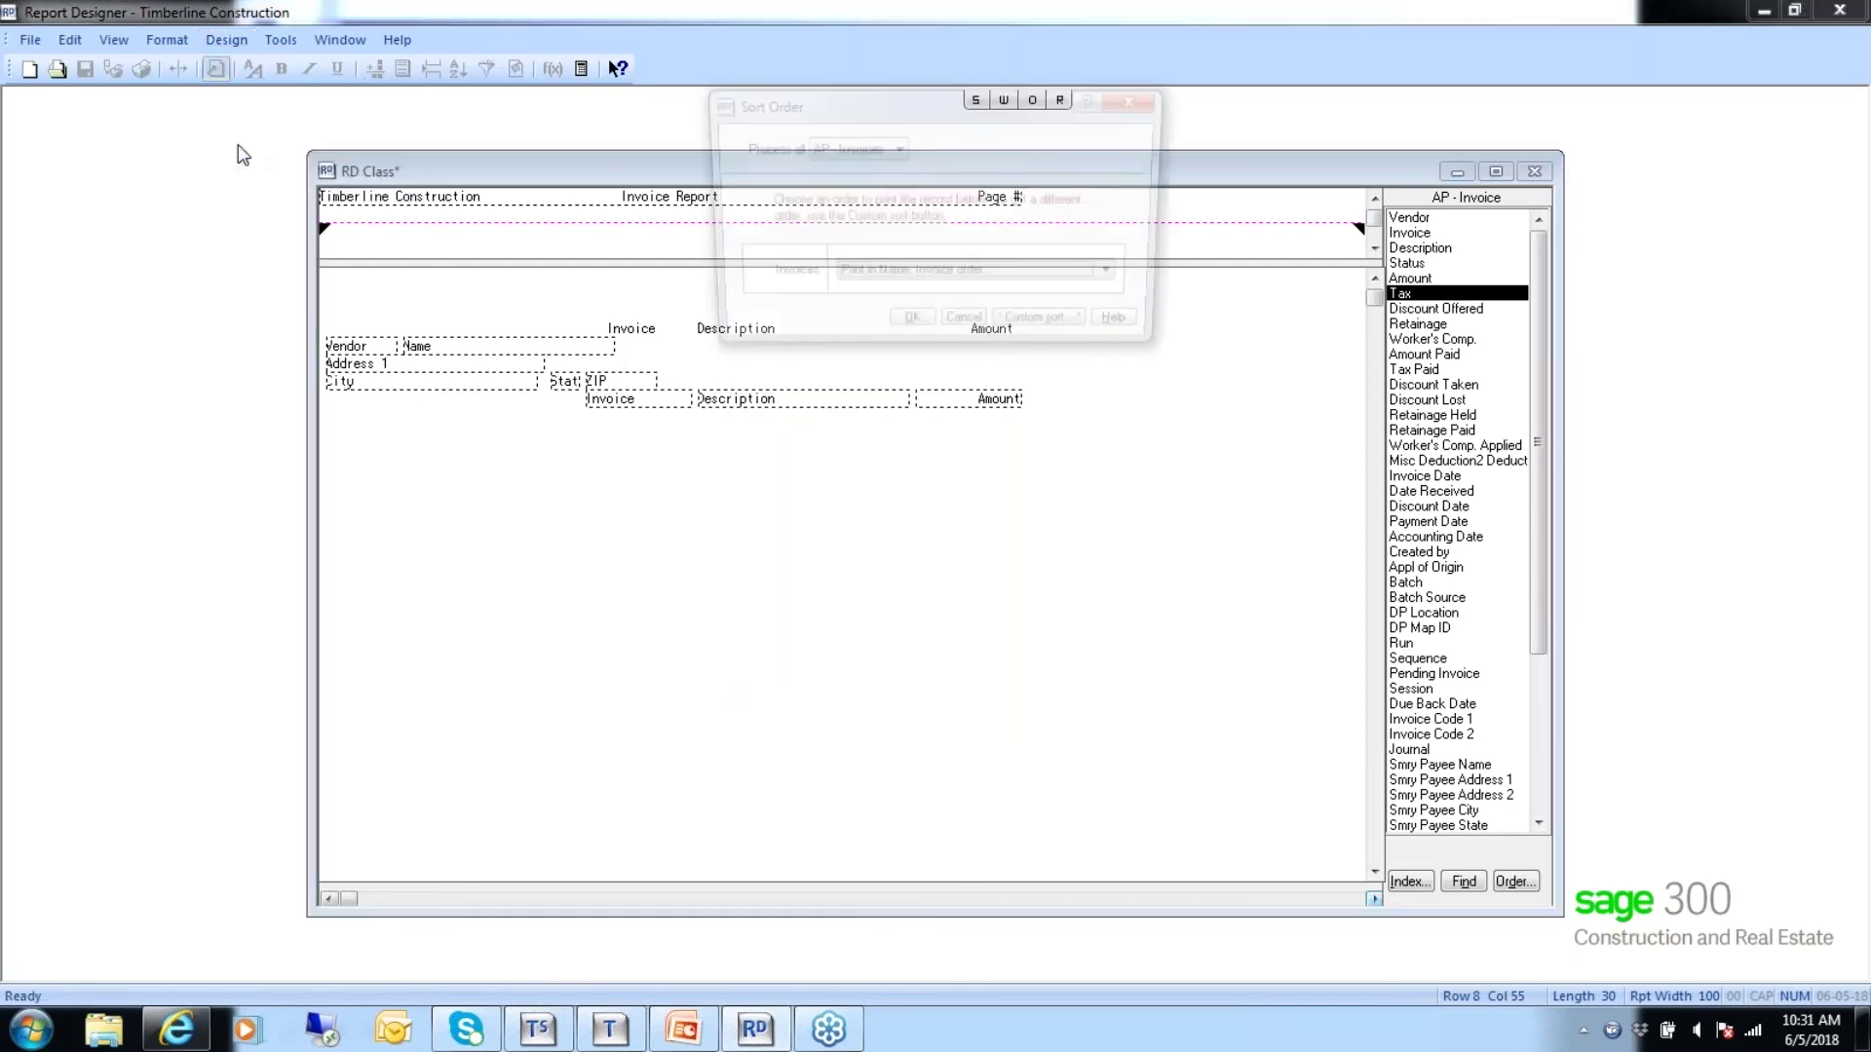
click(1035, 331)
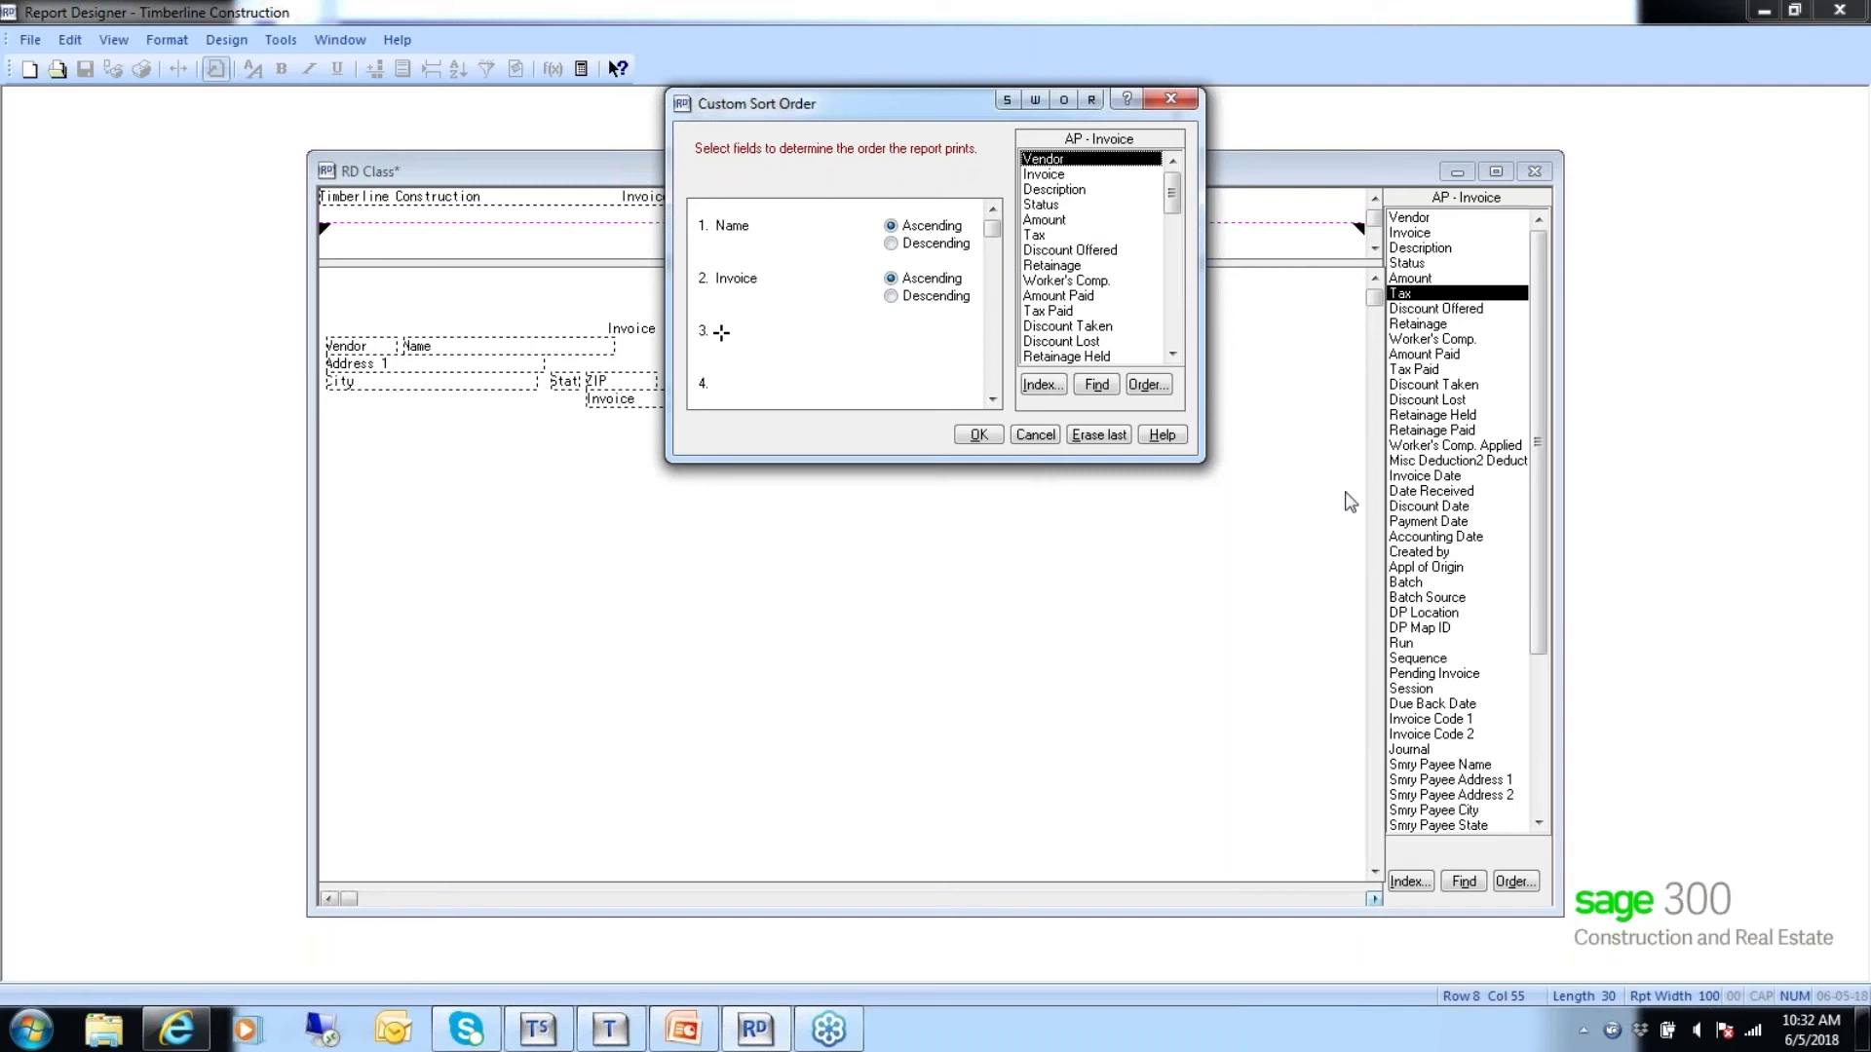
click(1041, 385)
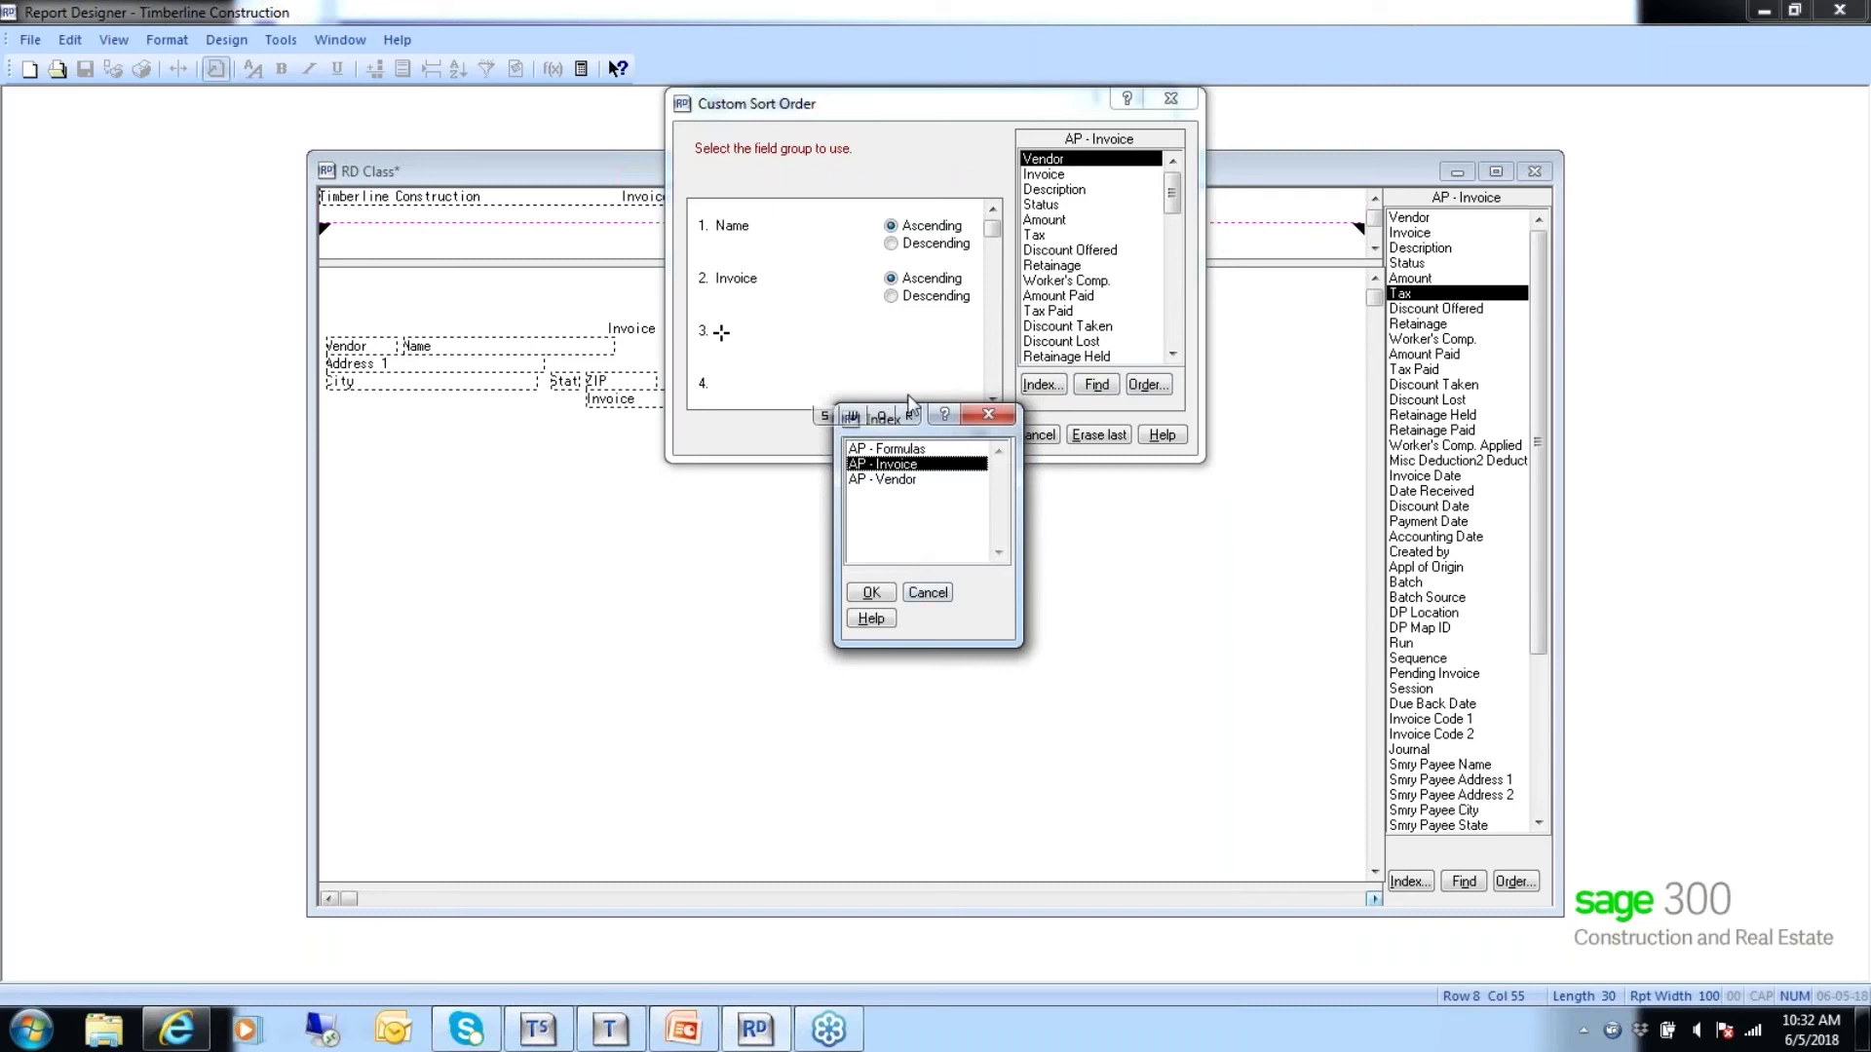
click(926, 592)
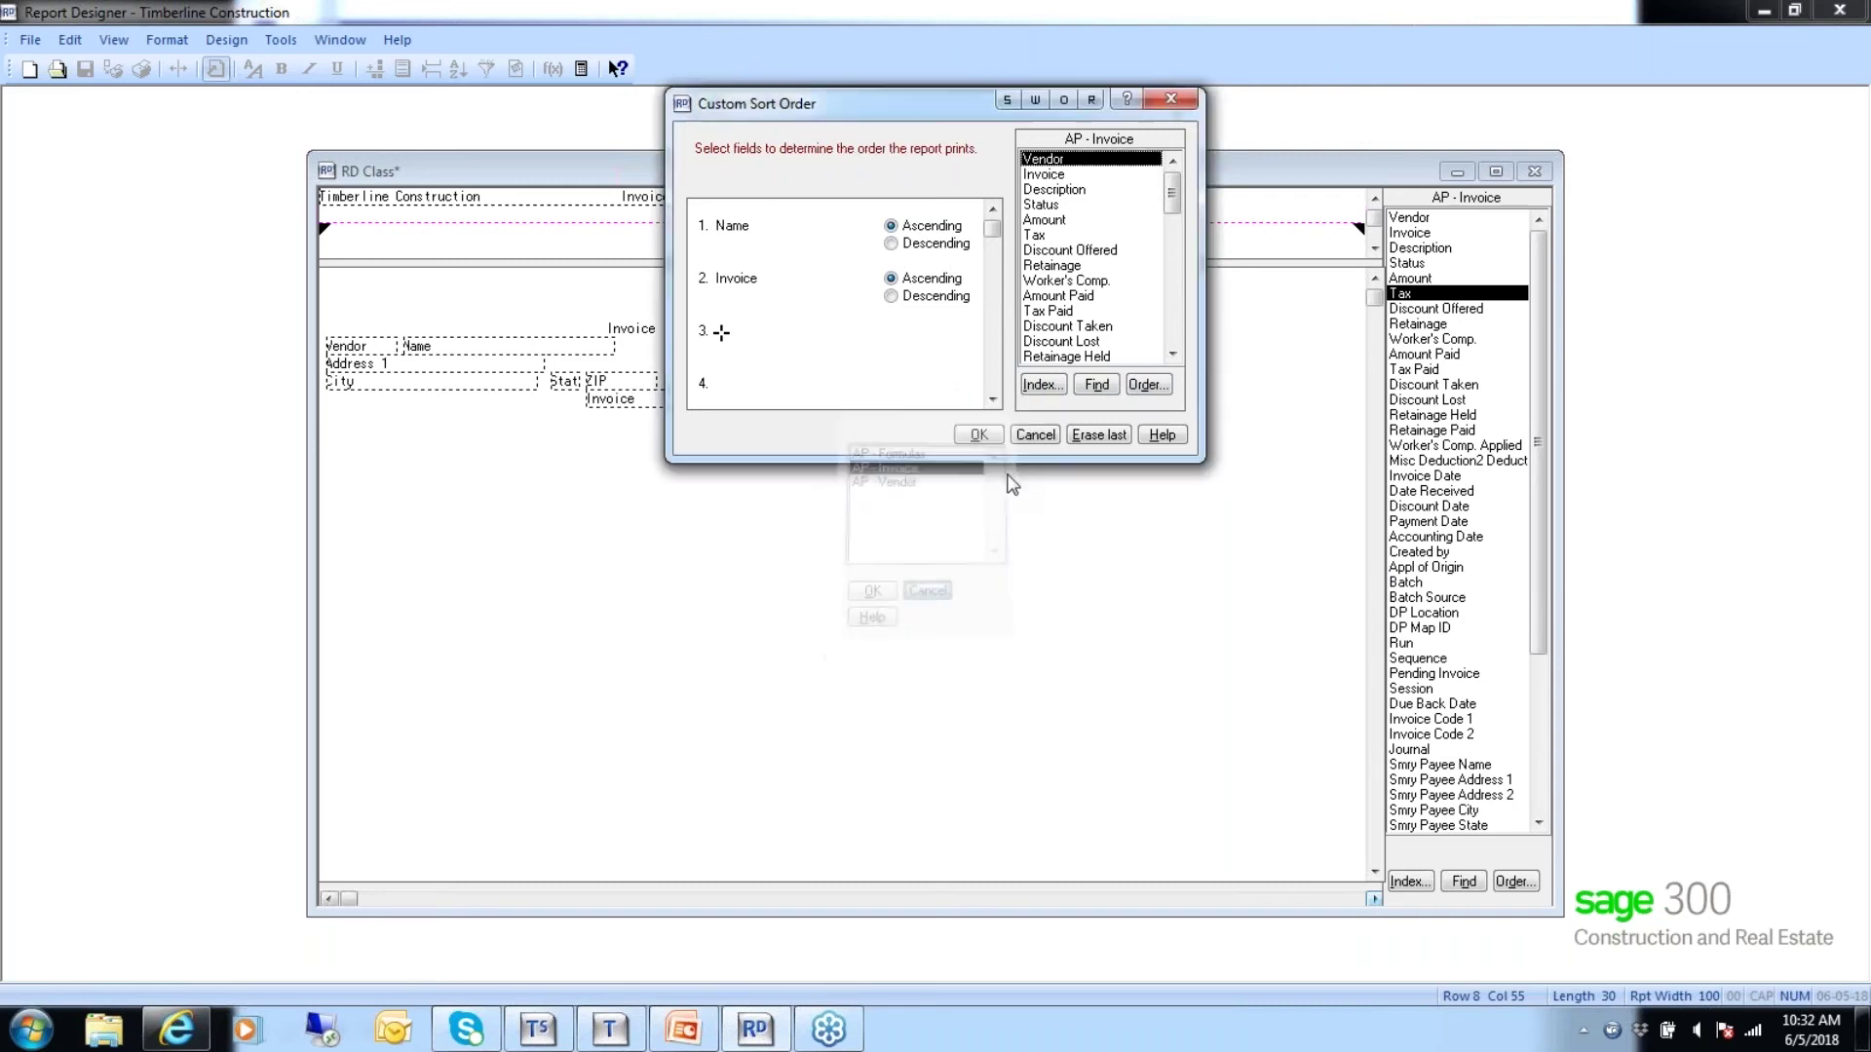
click(1096, 385)
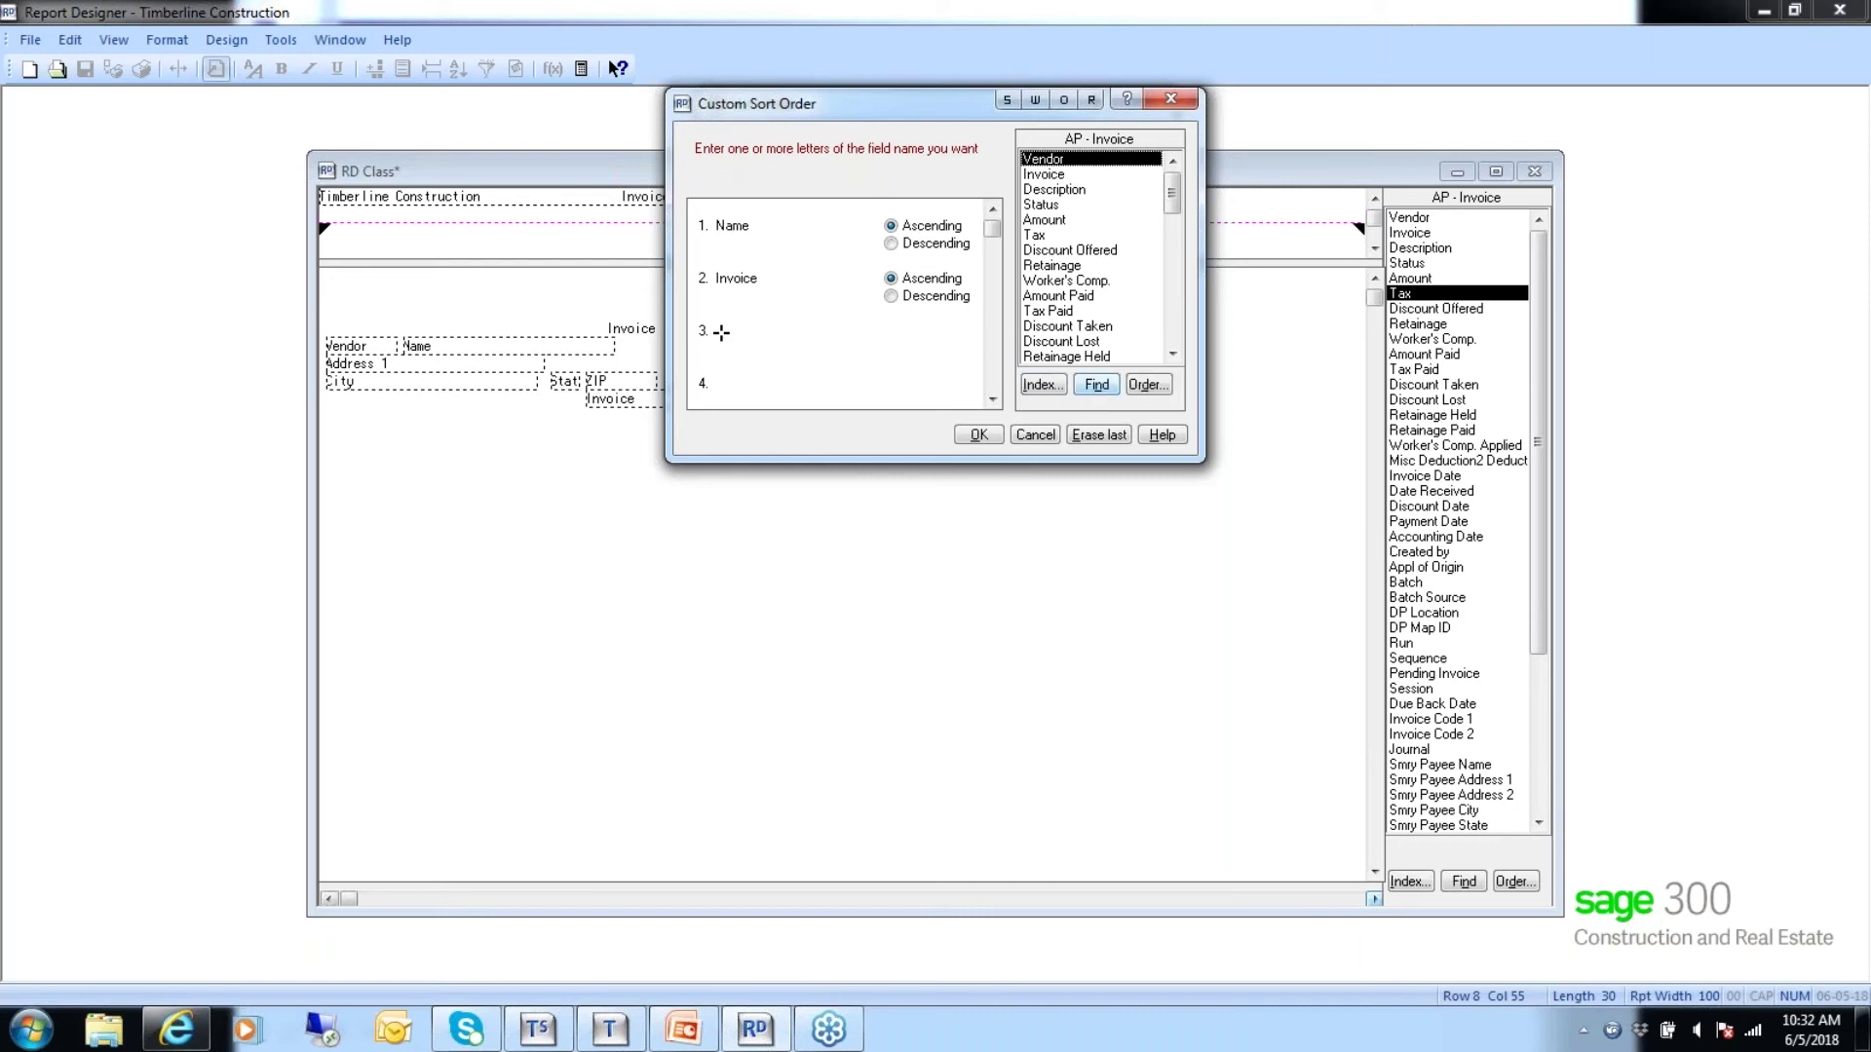
List the AP - Invoice fields in the custom sort order in alphabetical order.
click(1158, 387)
click(1158, 390)
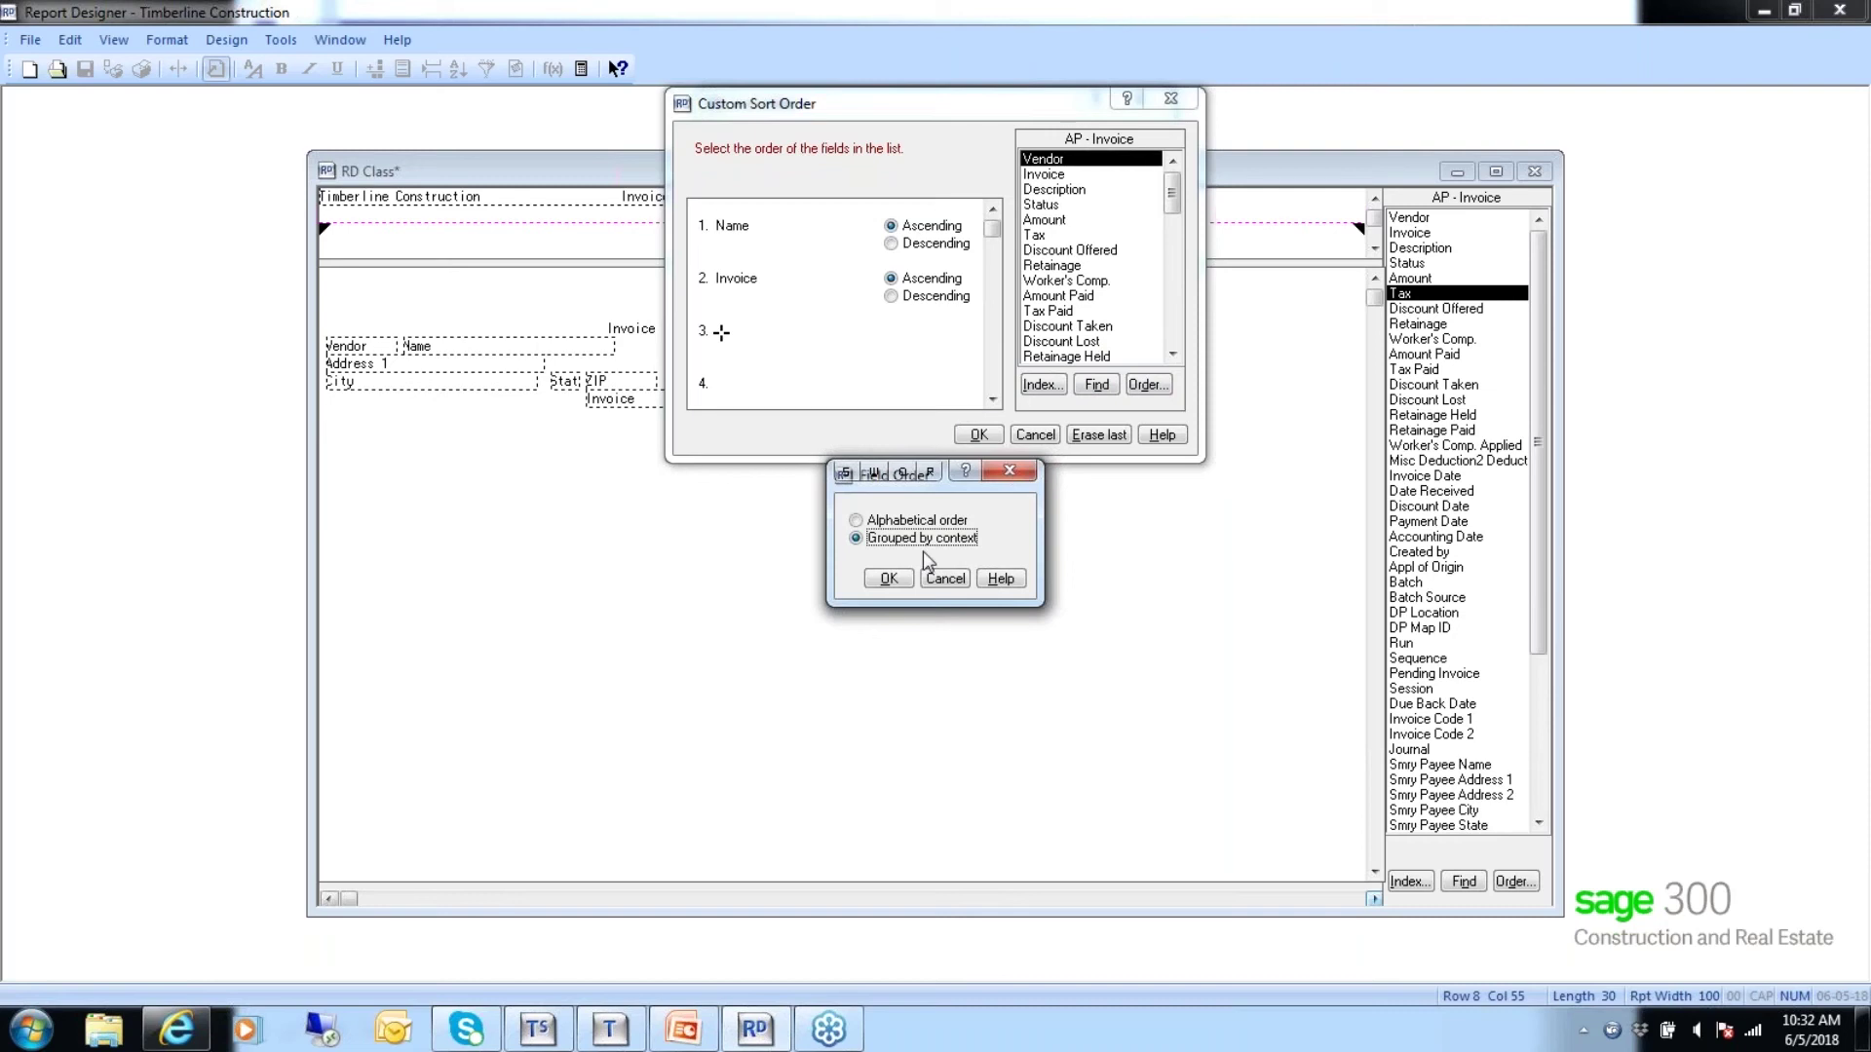
click(873, 520)
click(886, 579)
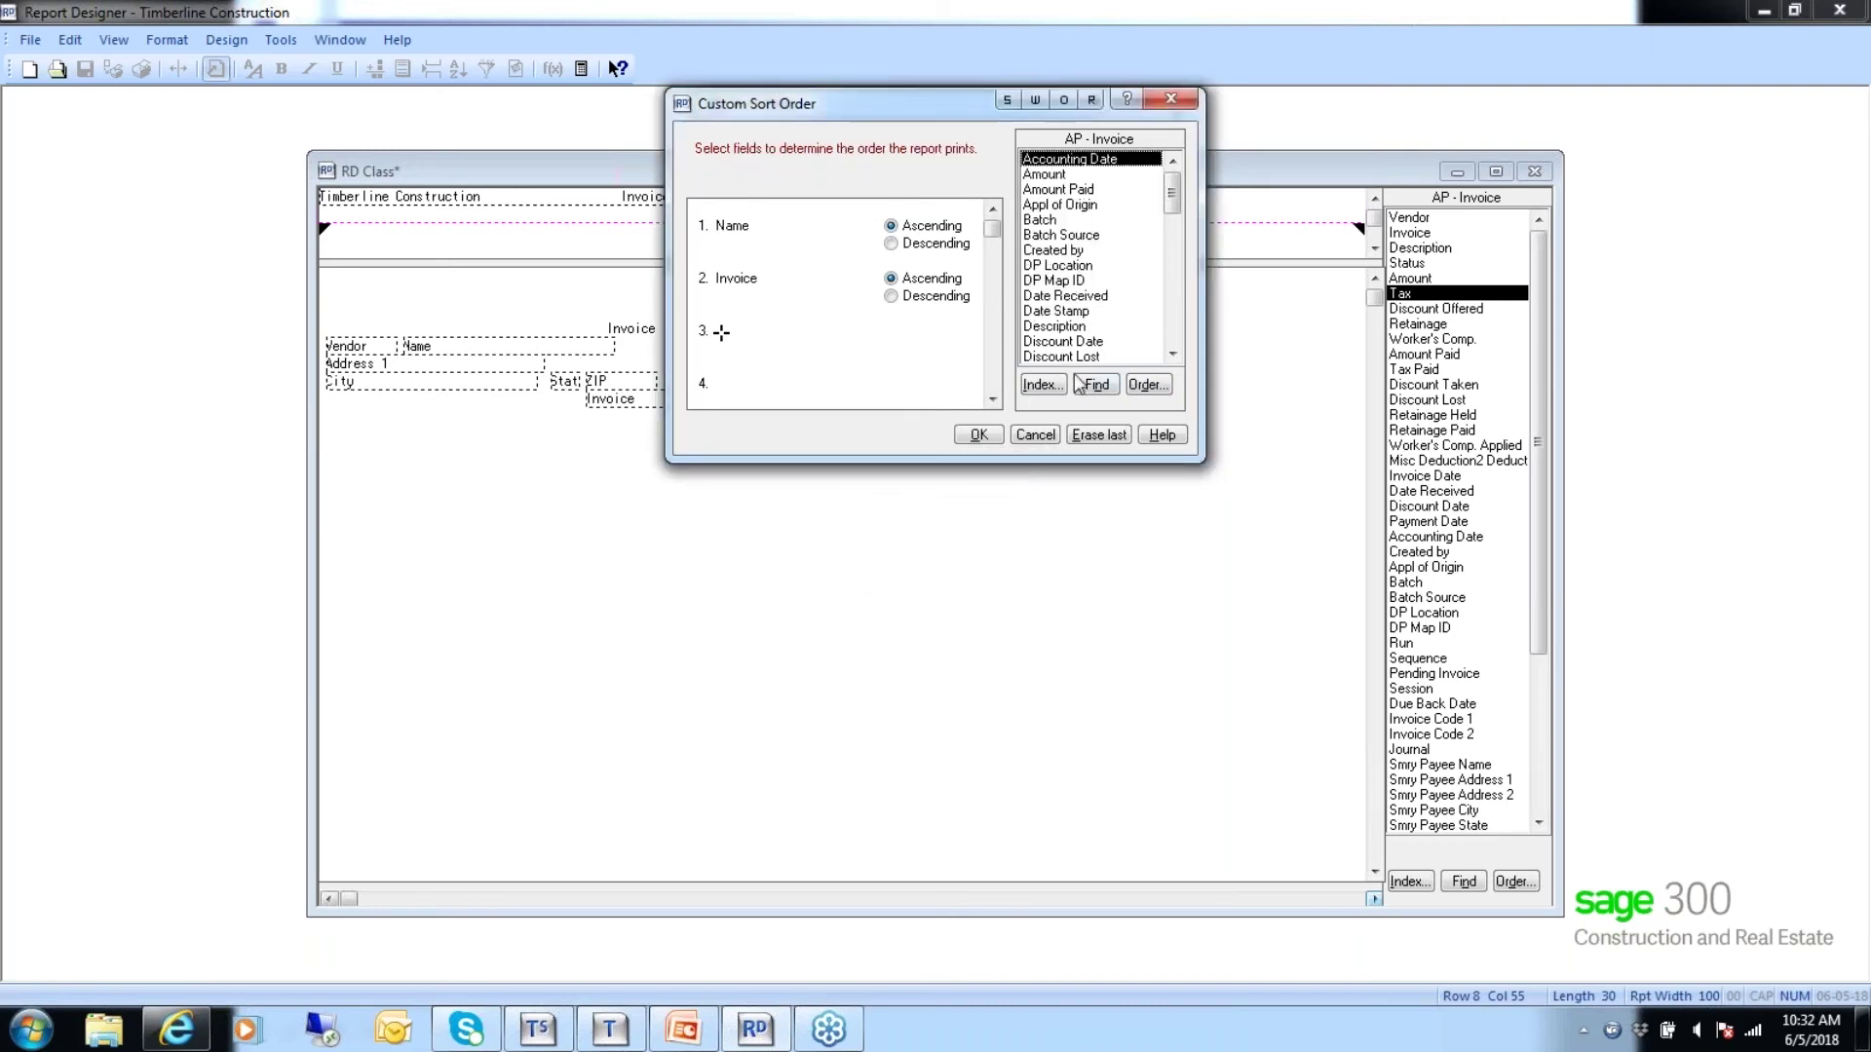
Return the custom sort order's field list to grouped by context.
click(1147, 384)
click(887, 540)
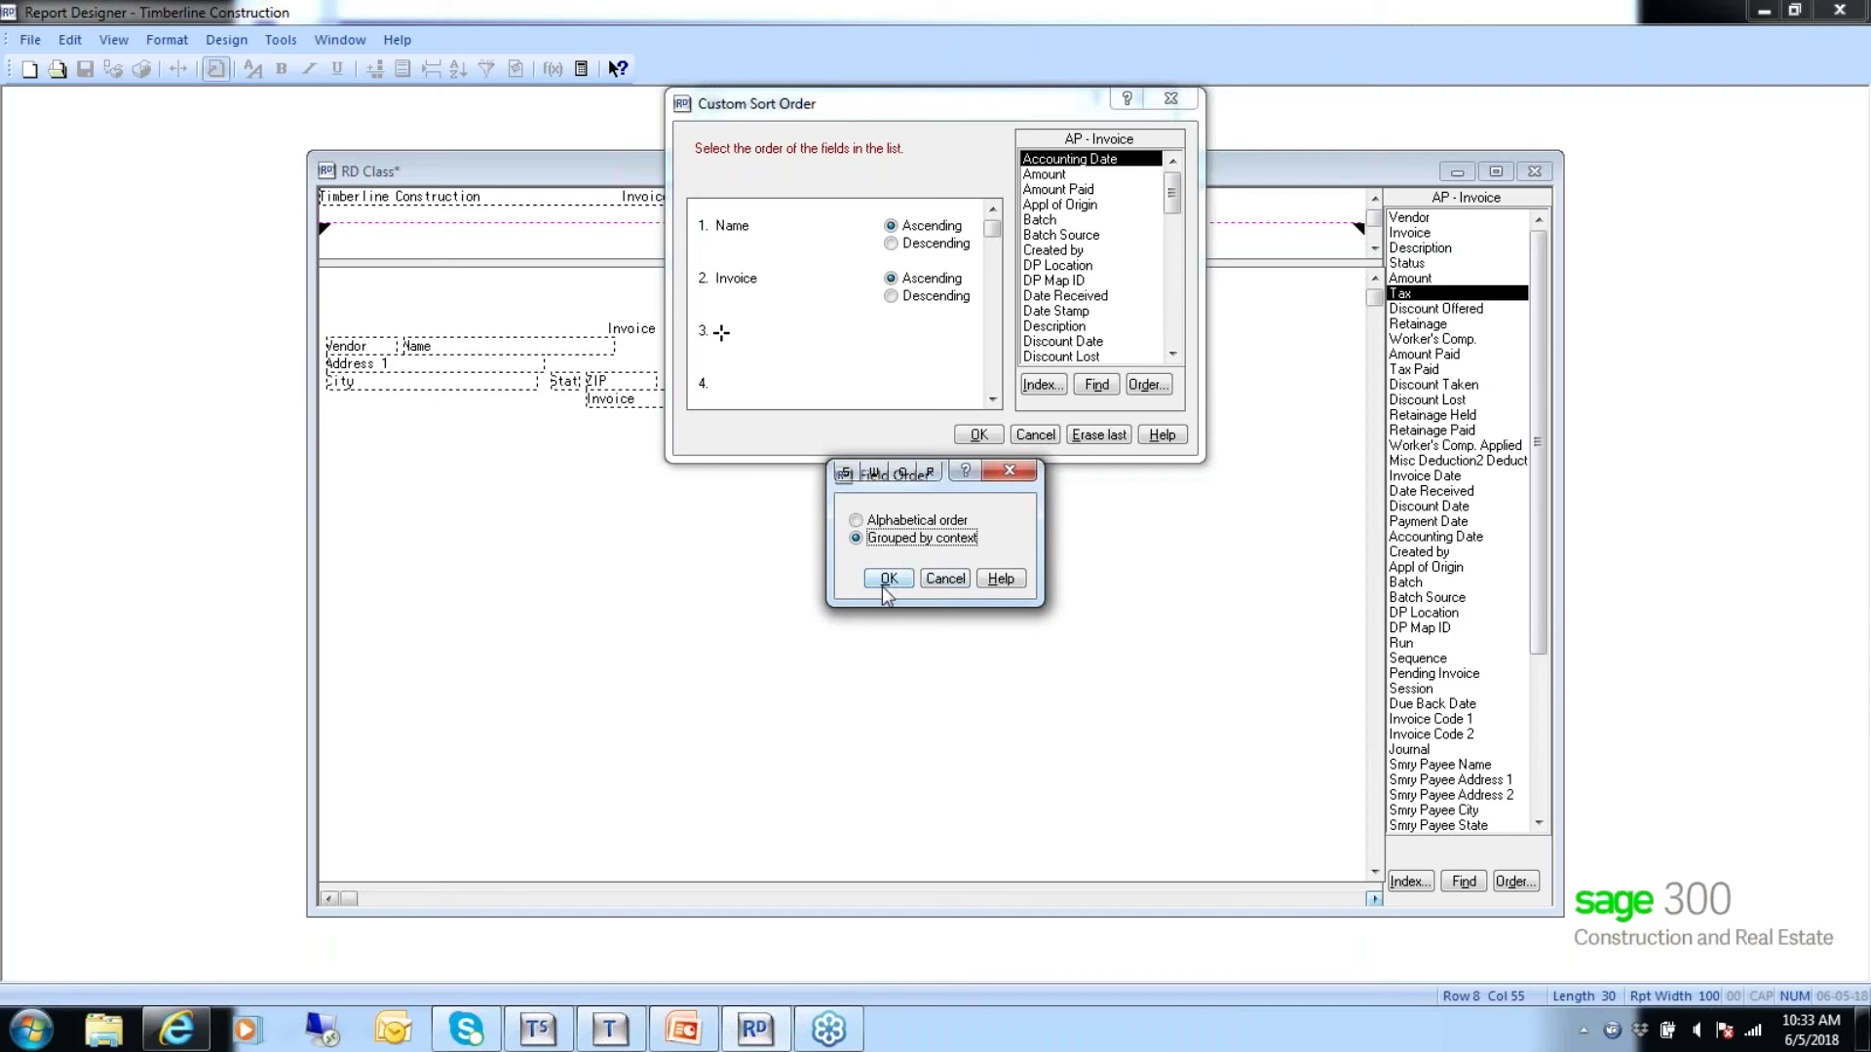
click(883, 582)
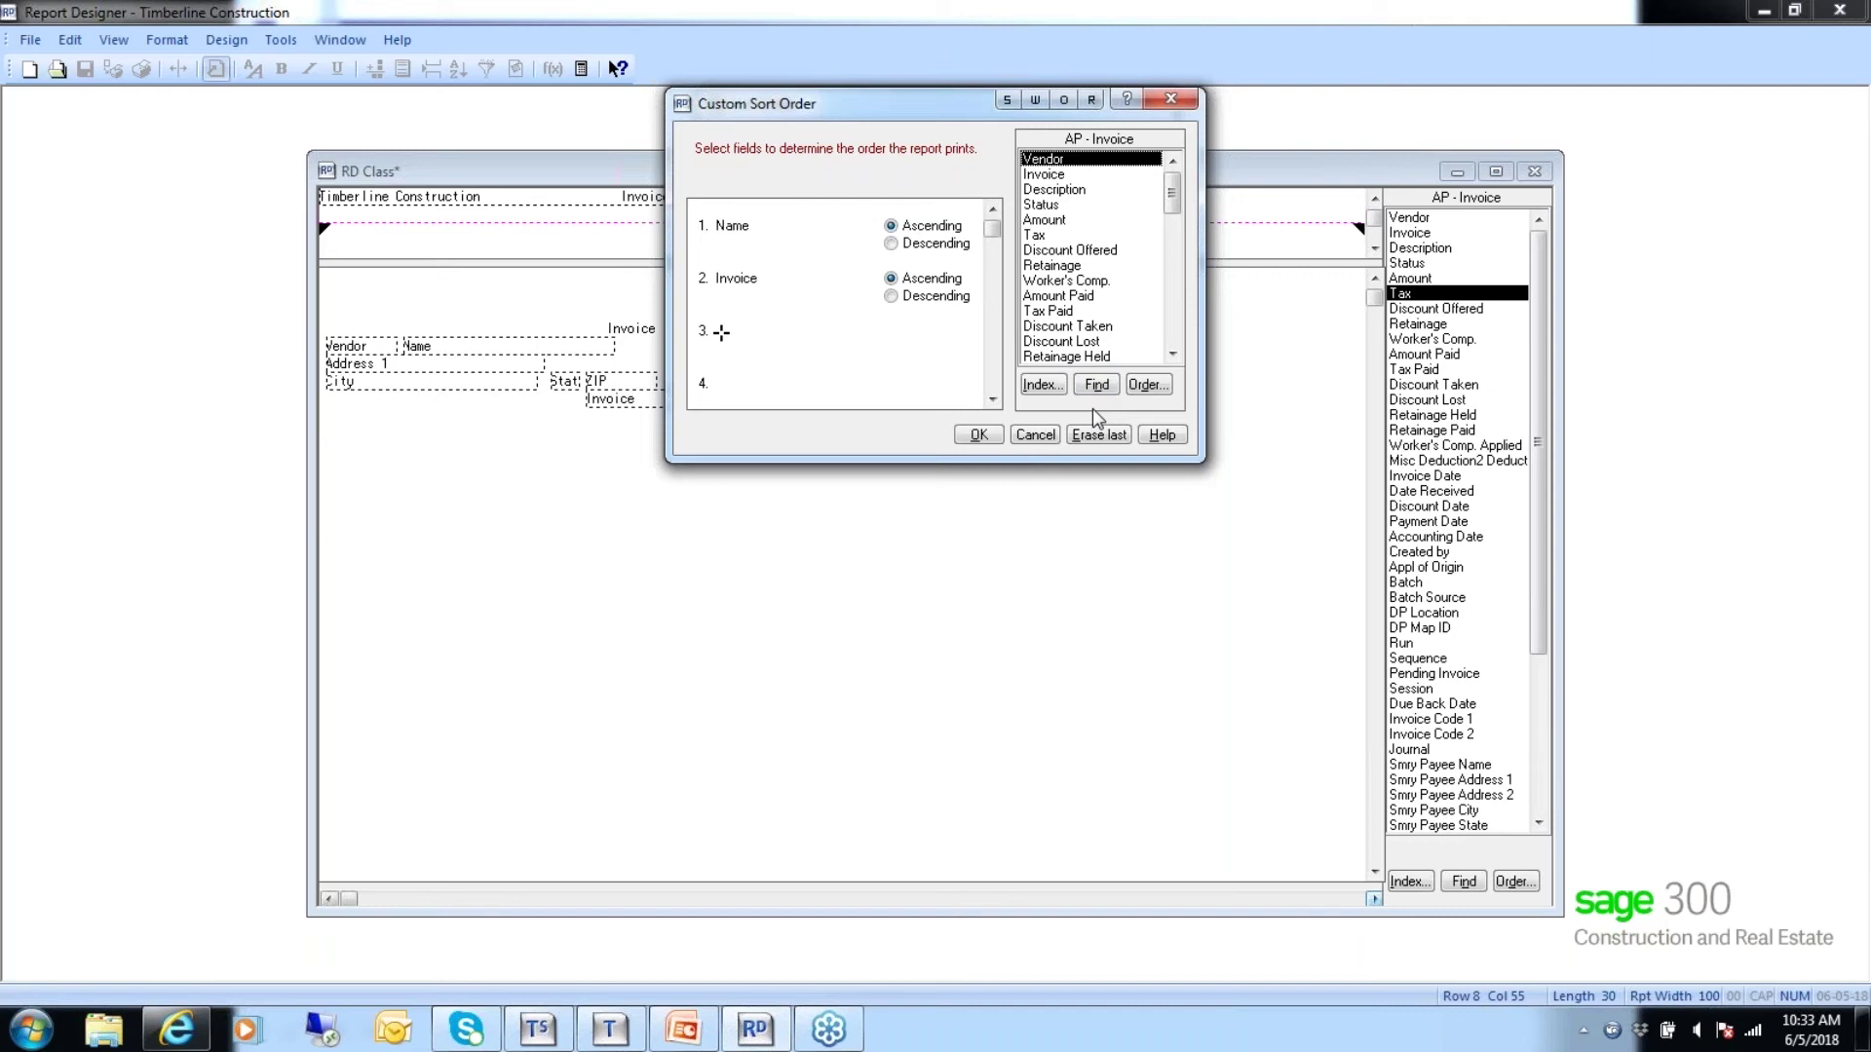
Recheck the custom sort by Name and Invoice, and accept it as the report's sort order.
click(990, 441)
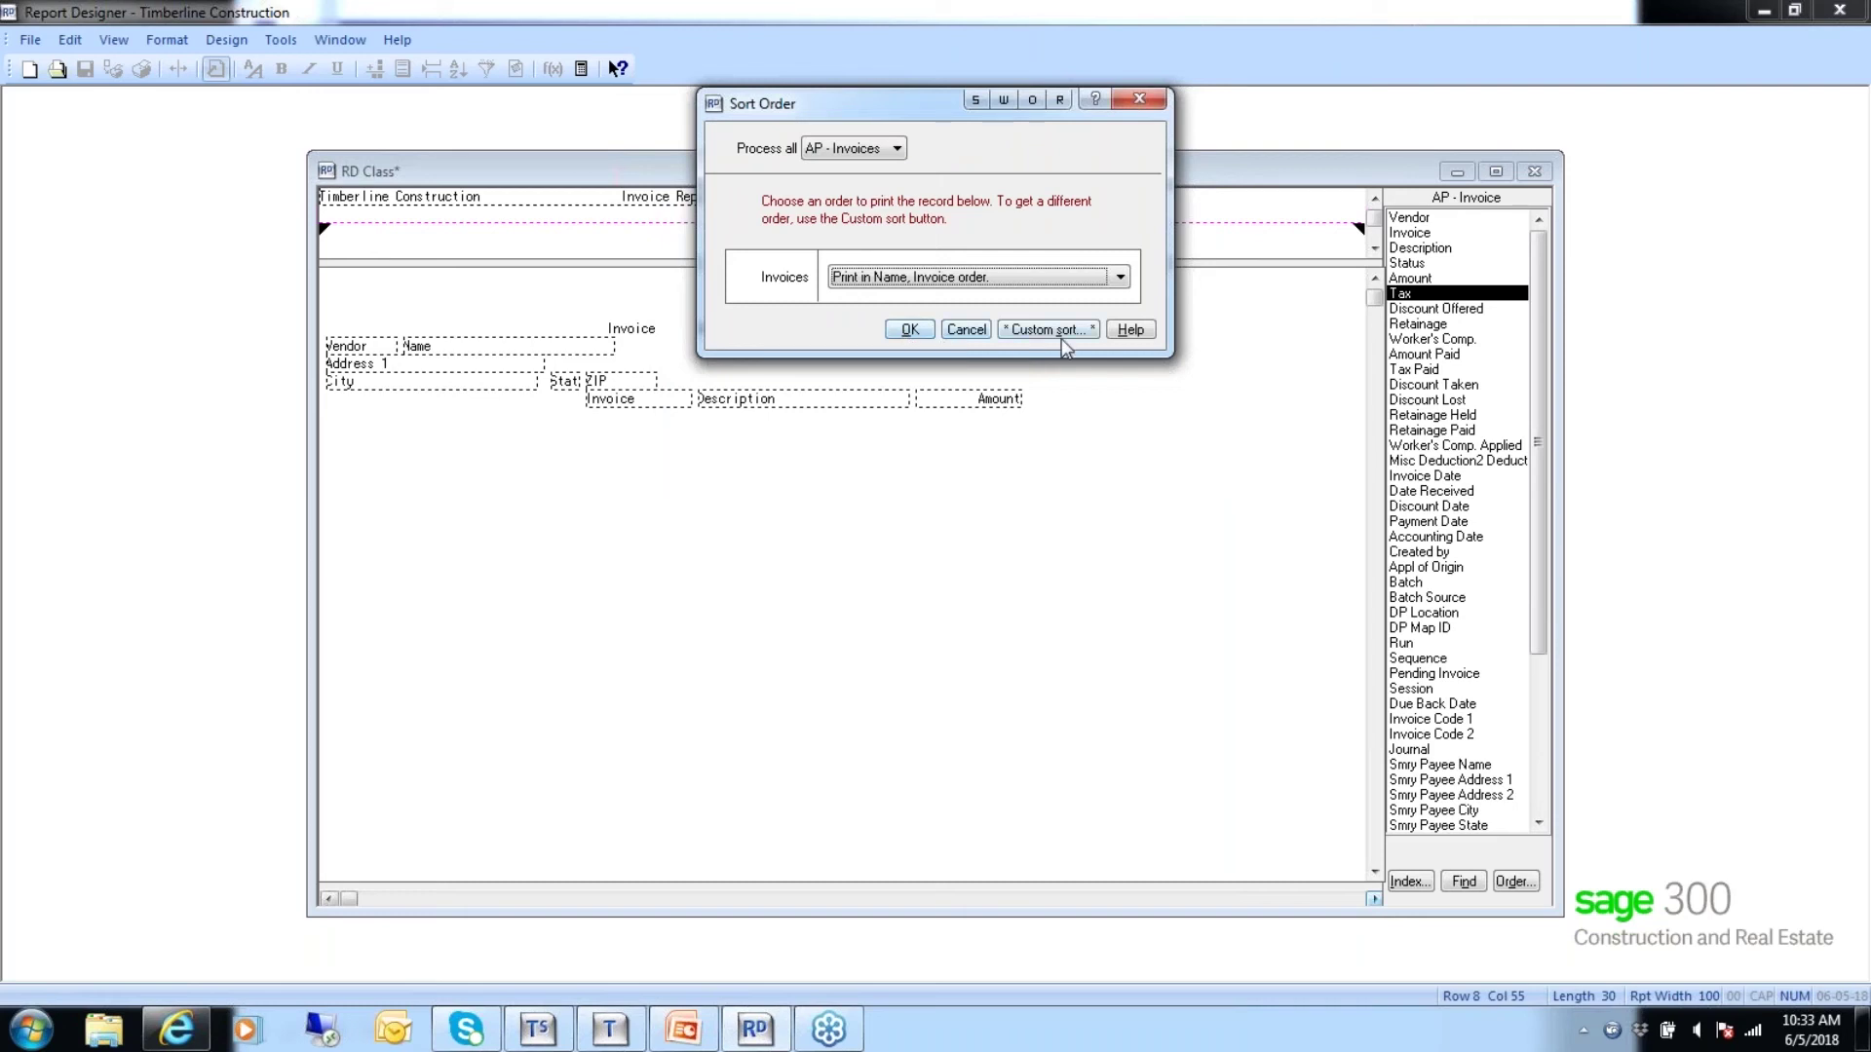
click(1023, 330)
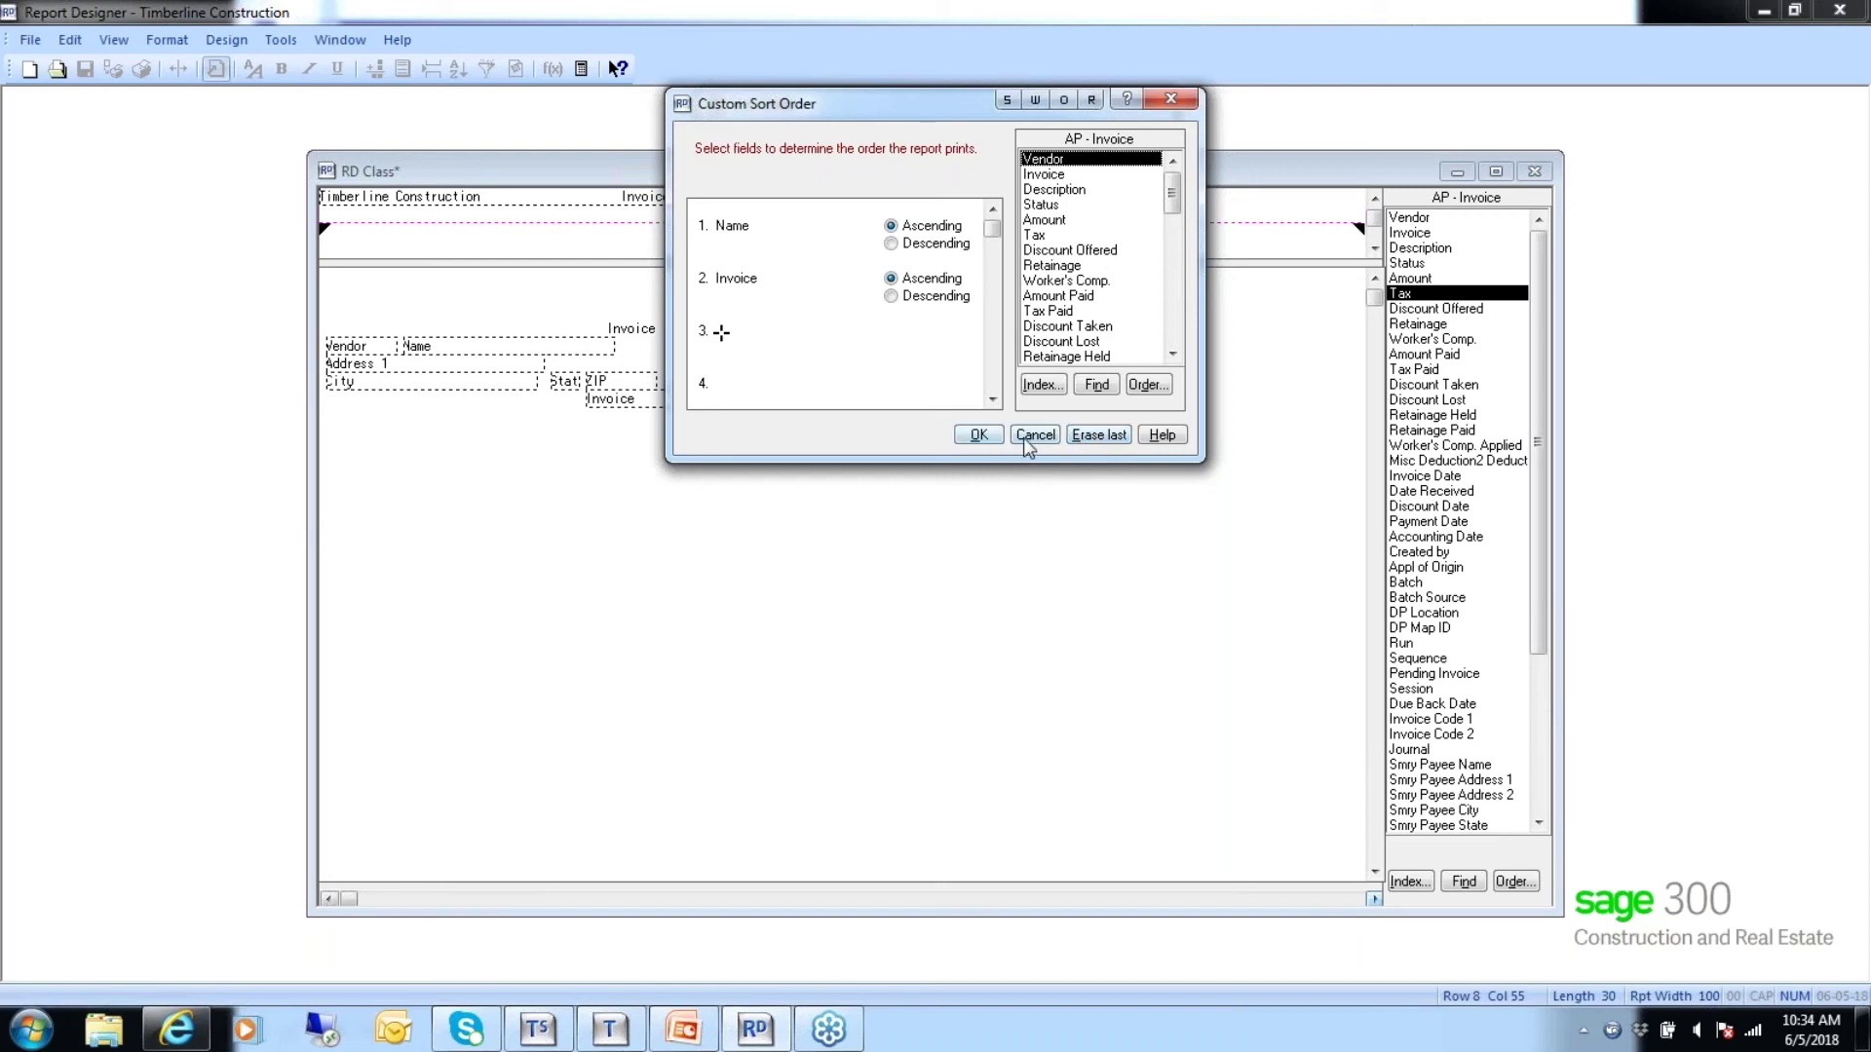
click(978, 436)
click(906, 331)
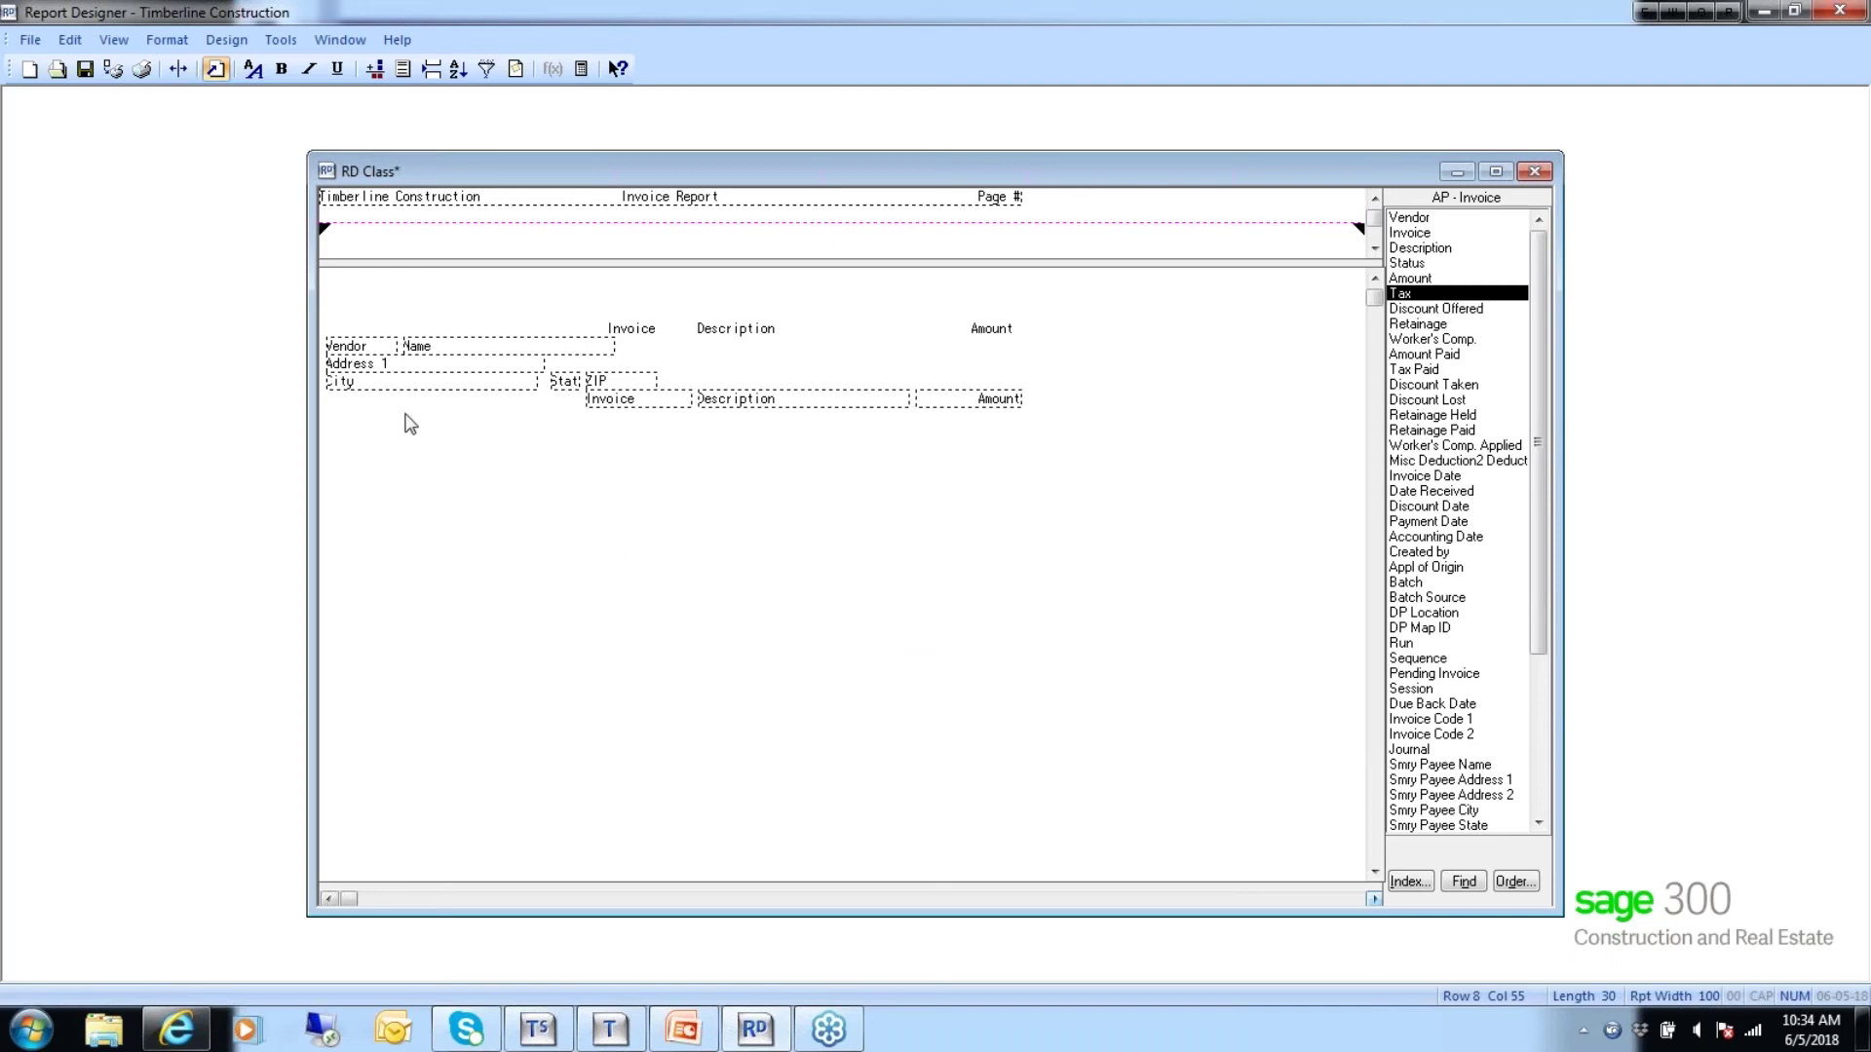
Review the text format settings of the Invoice and Description fields on the invoice line.
click(620, 399)
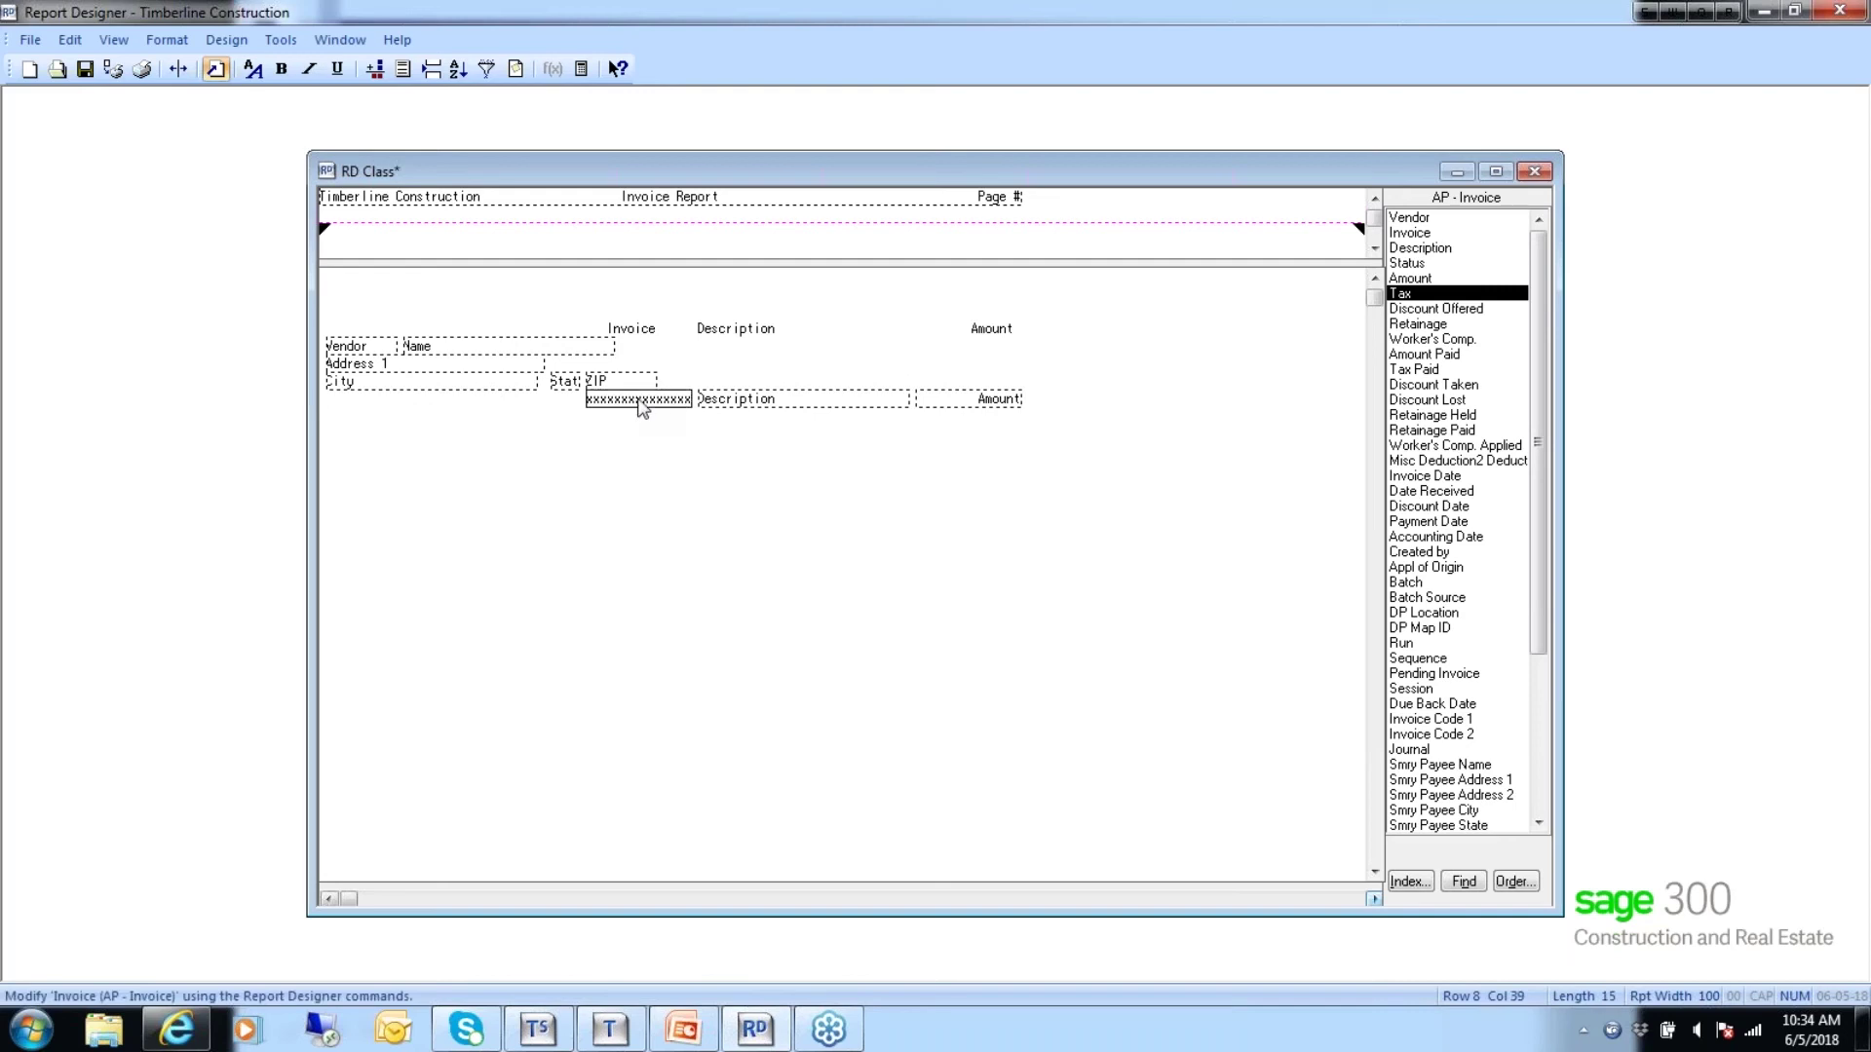
double_click(639, 399)
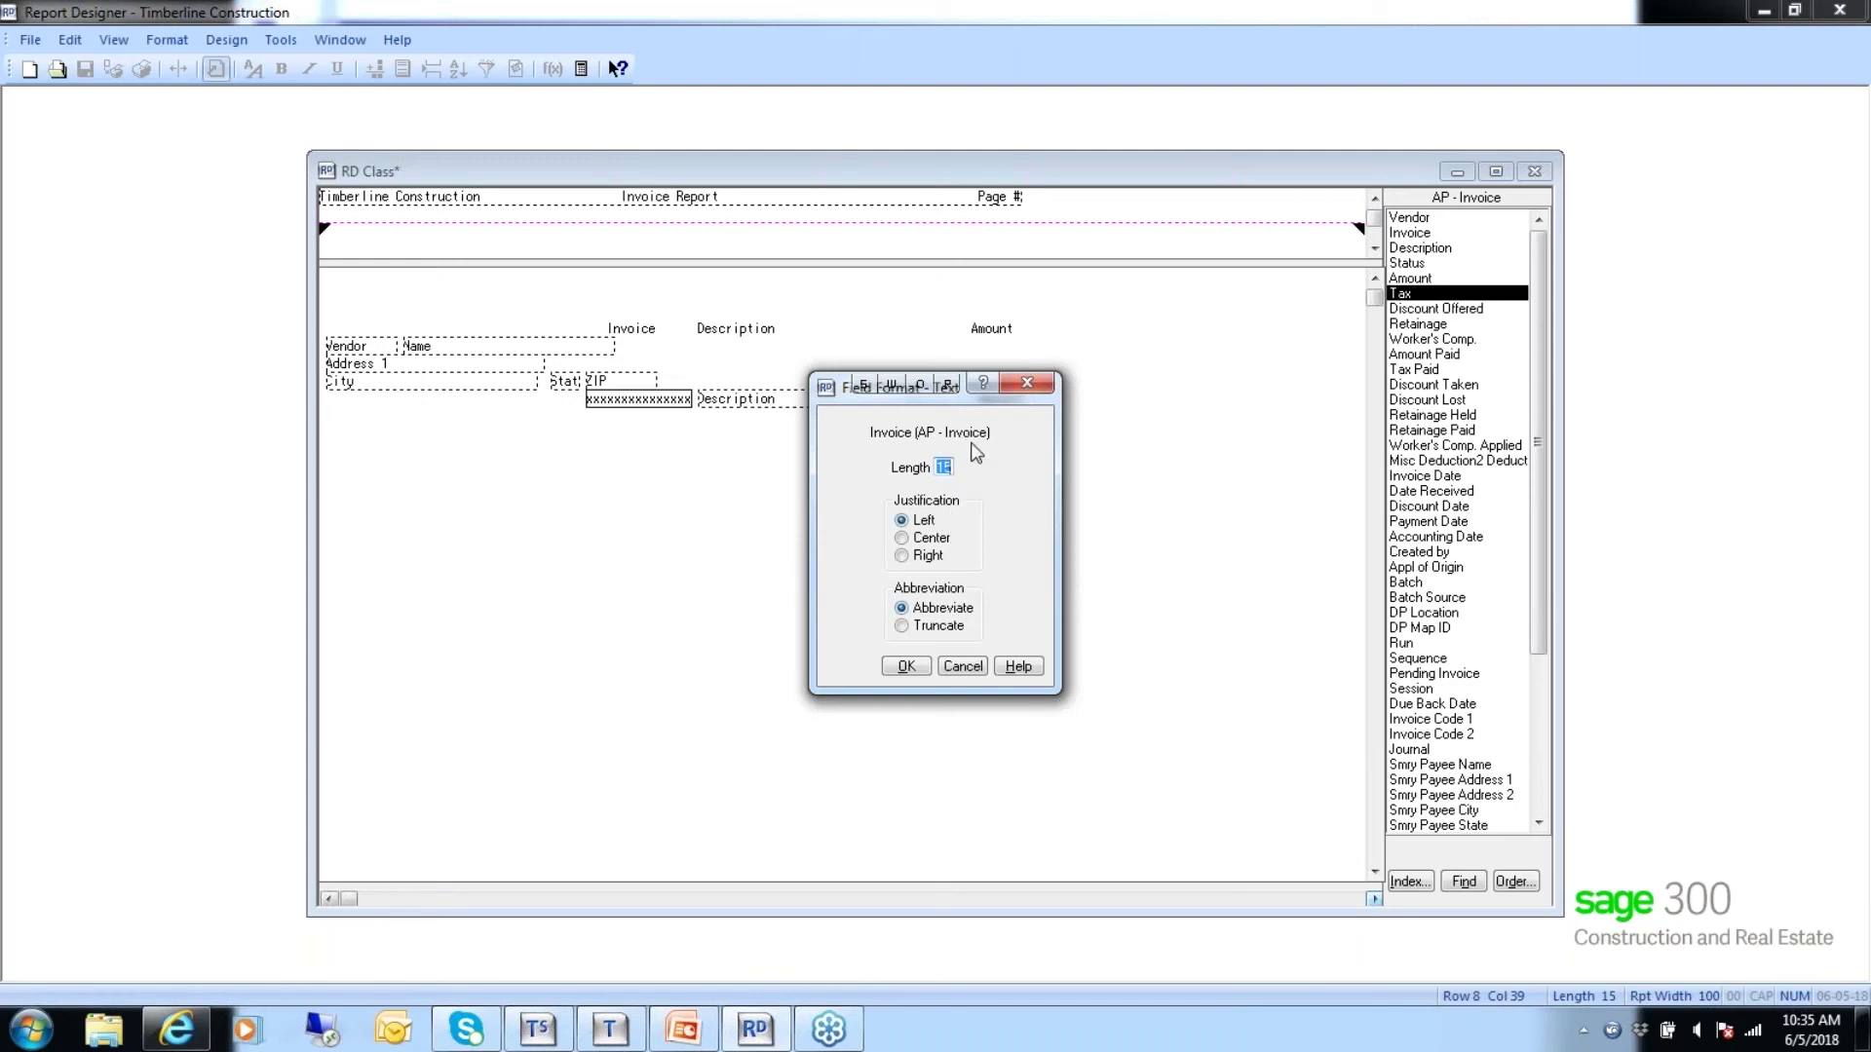
click(916, 665)
click(769, 399)
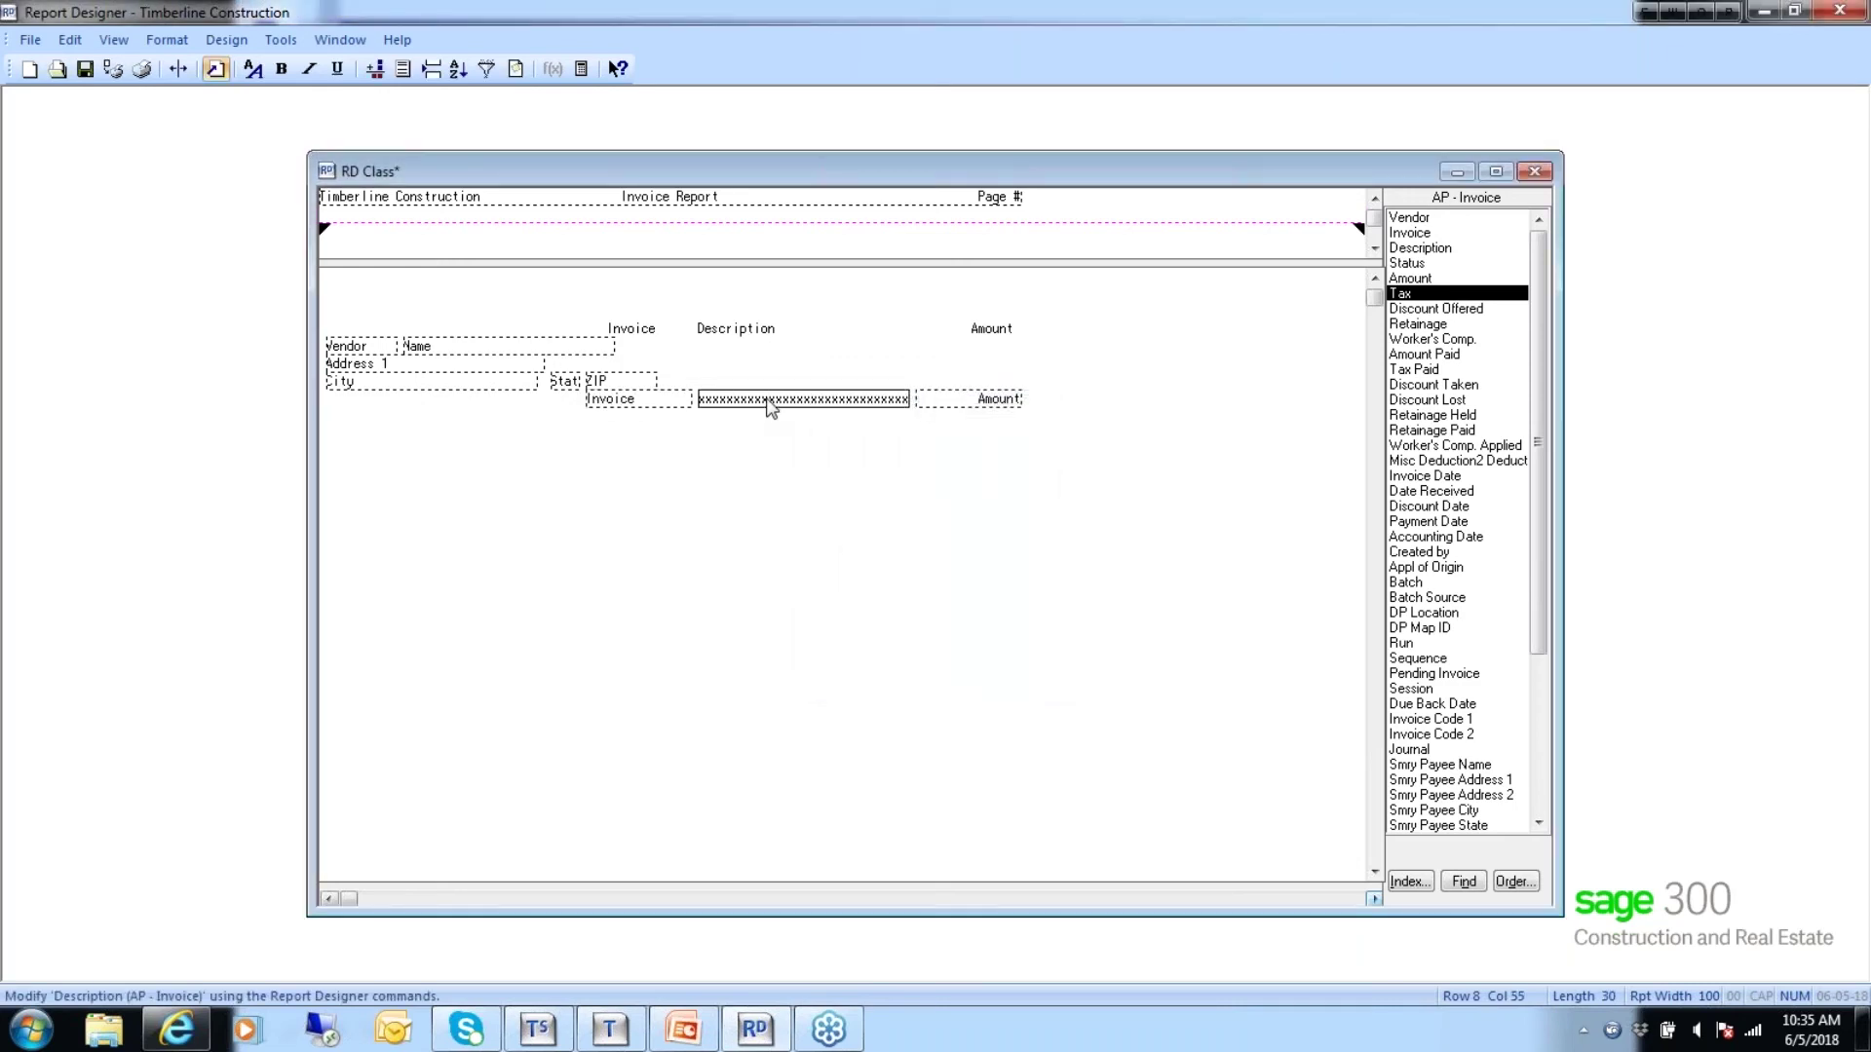
double_click(768, 399)
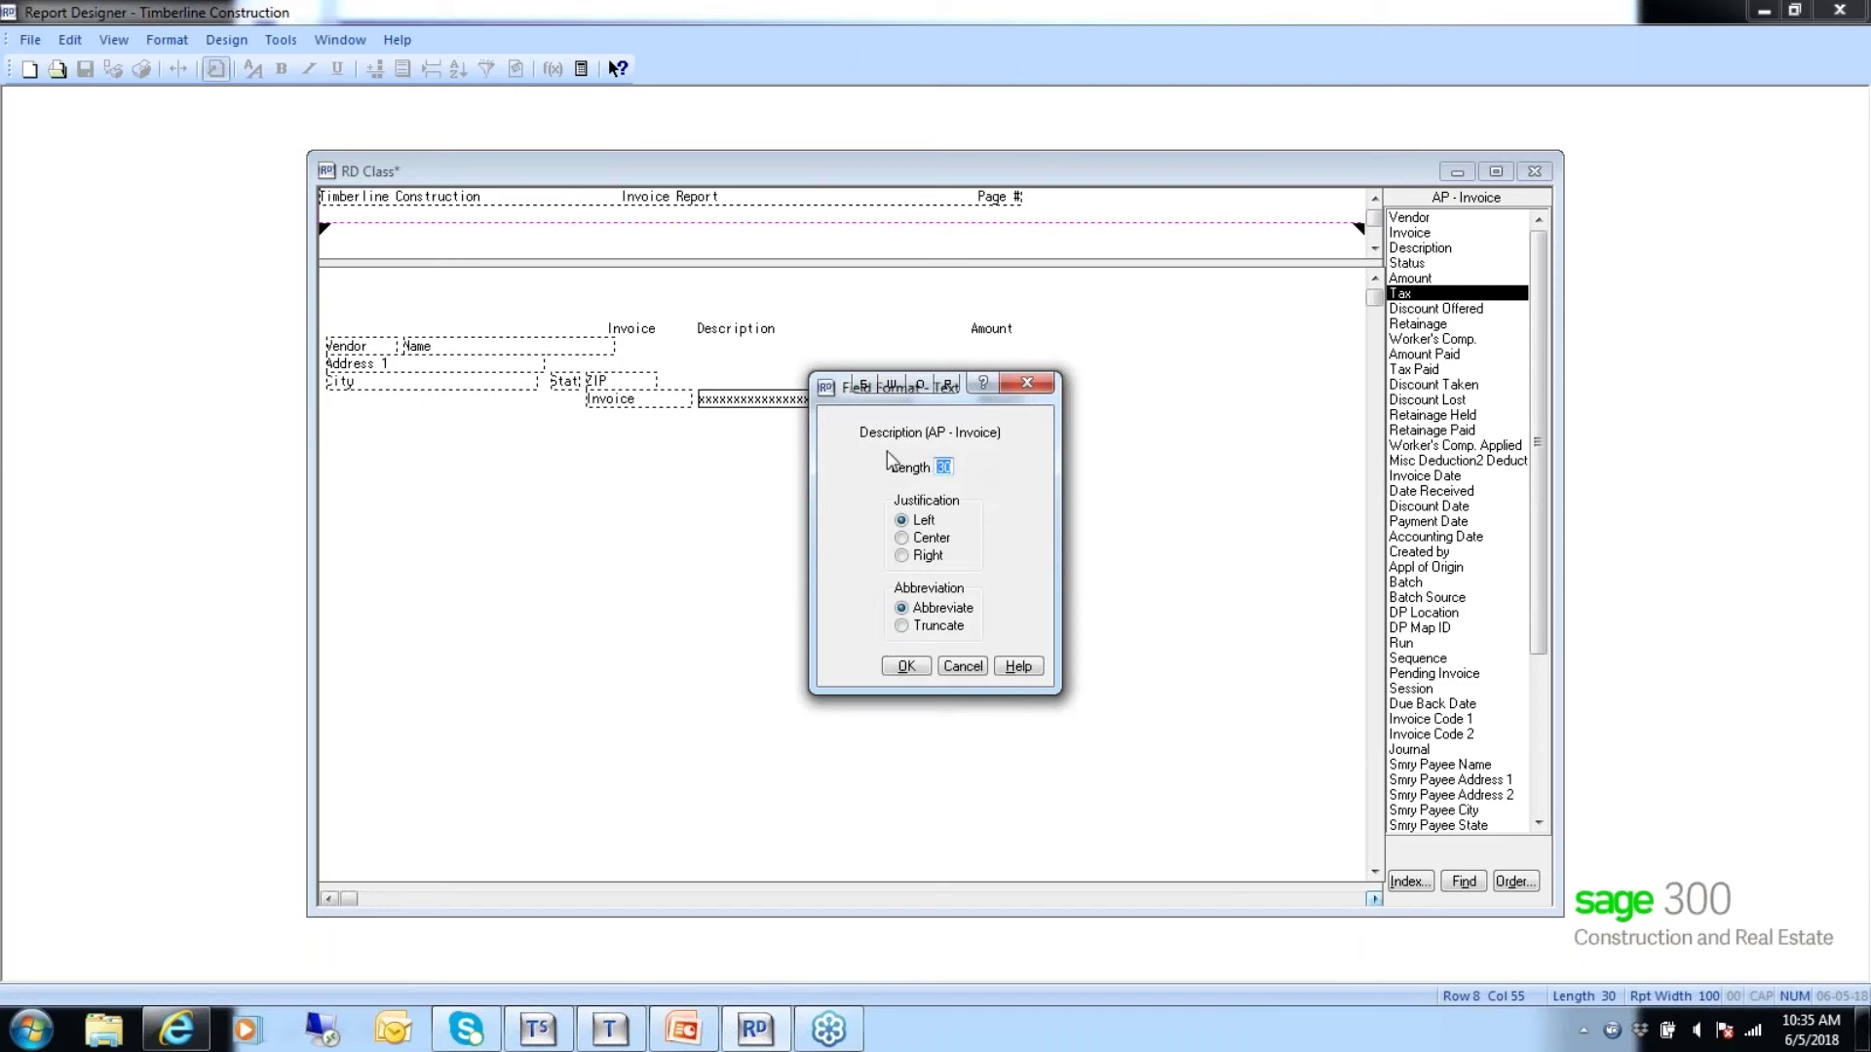
click(899, 670)
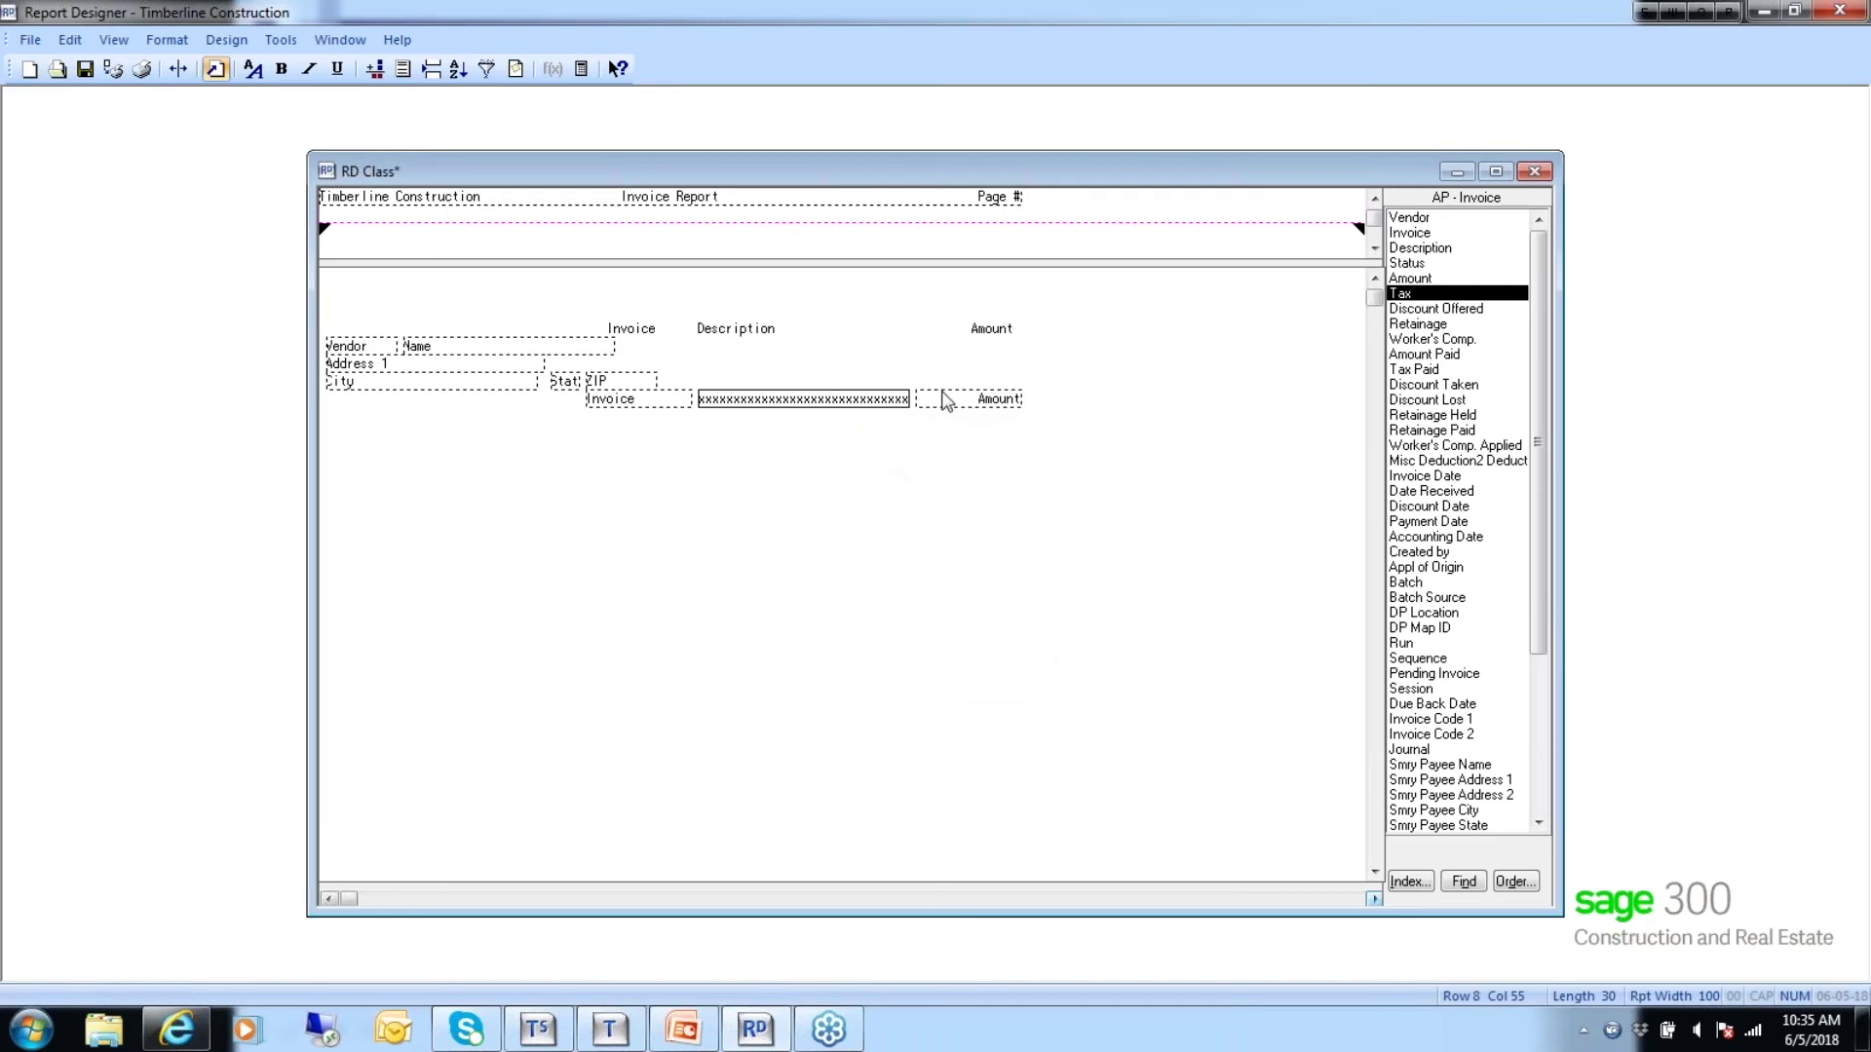
Review the number format settings of the invoice Amount field, keeping its commas turned on.
double_click(967, 401)
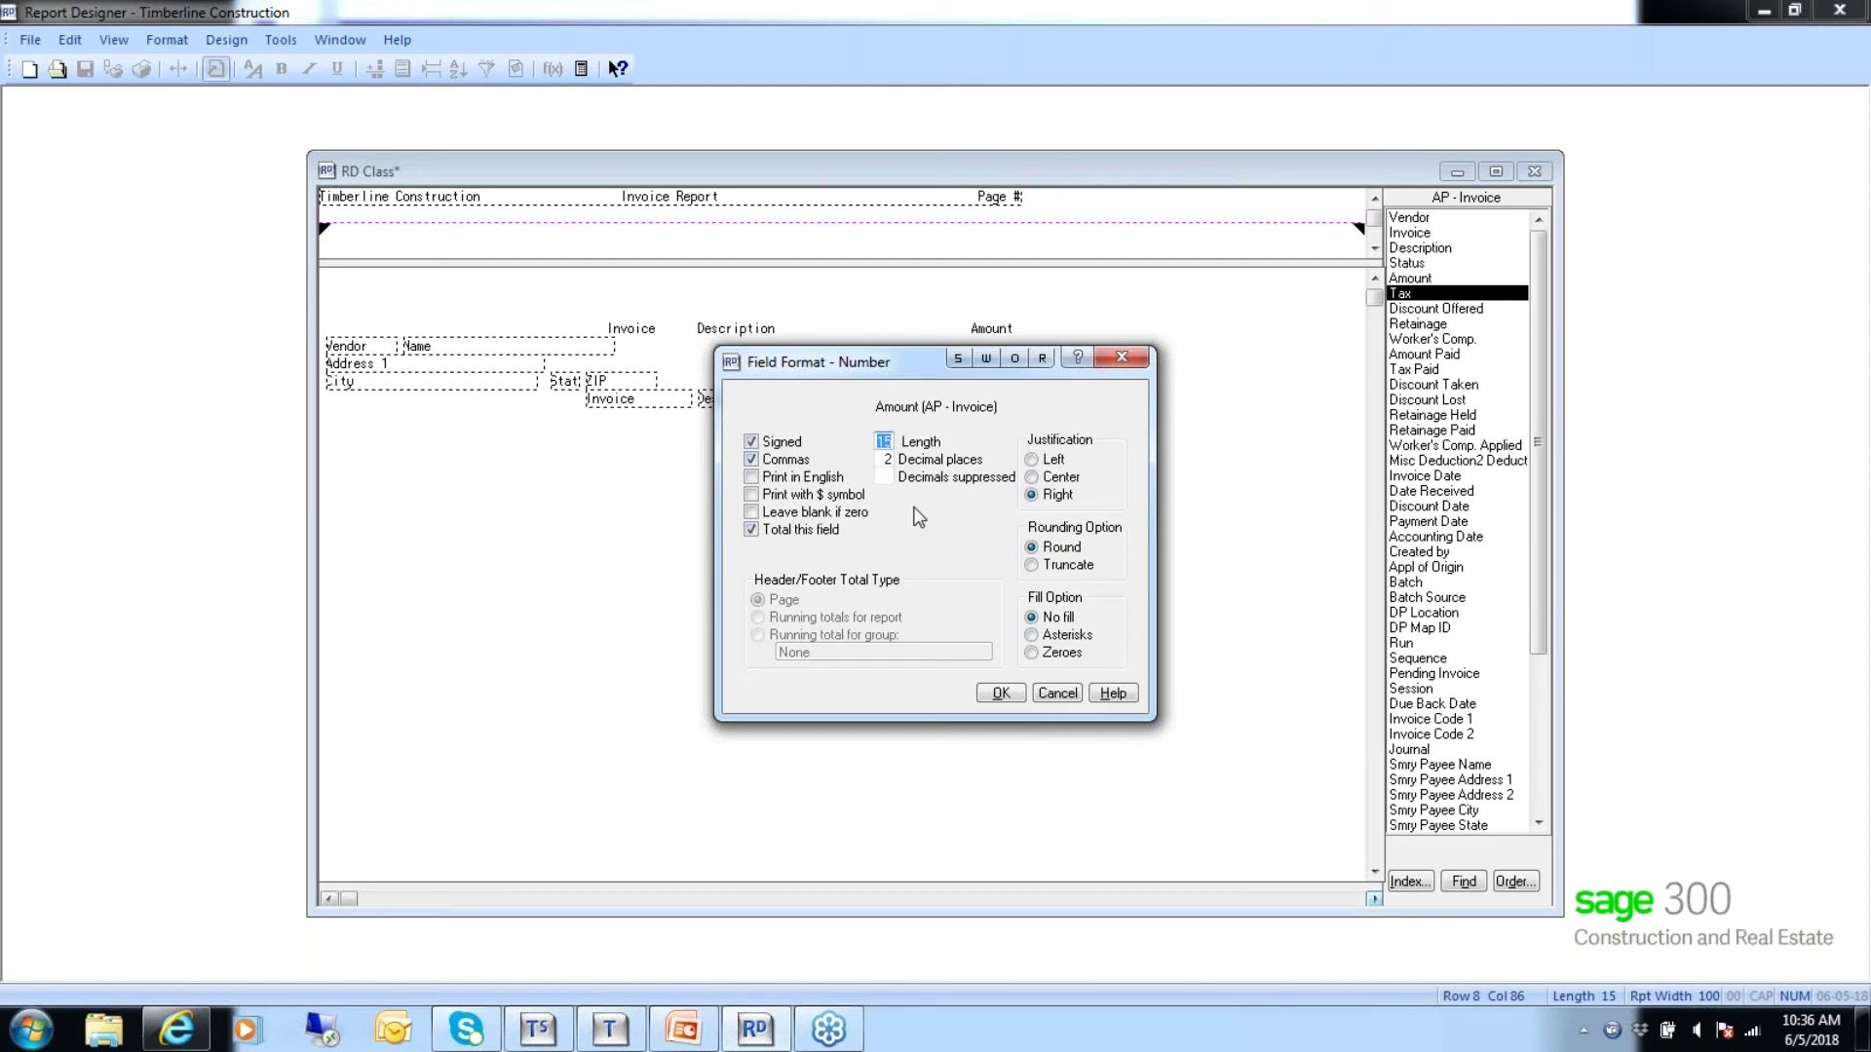
click(753, 462)
double_click(881, 444)
click(754, 462)
click(995, 696)
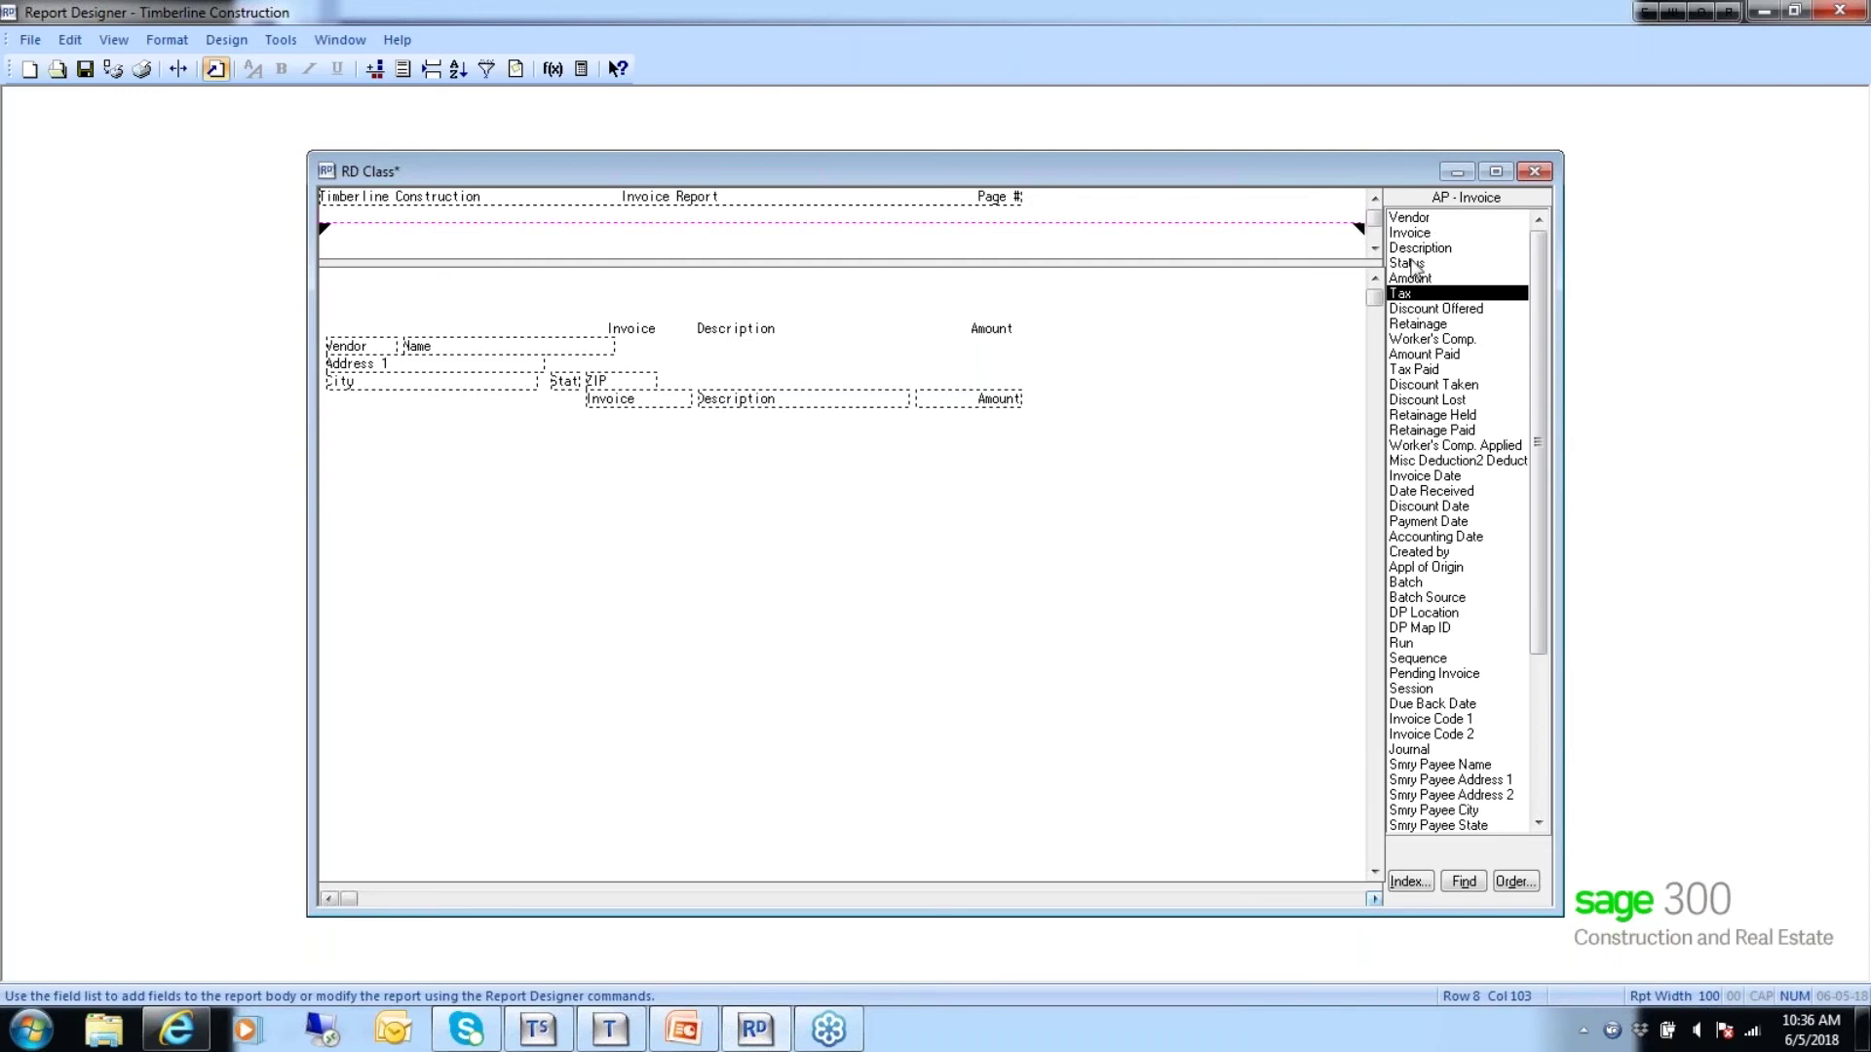
Add the Invoice Date field after Amount on the invoice line and review its date format options.
double_click(1425, 477)
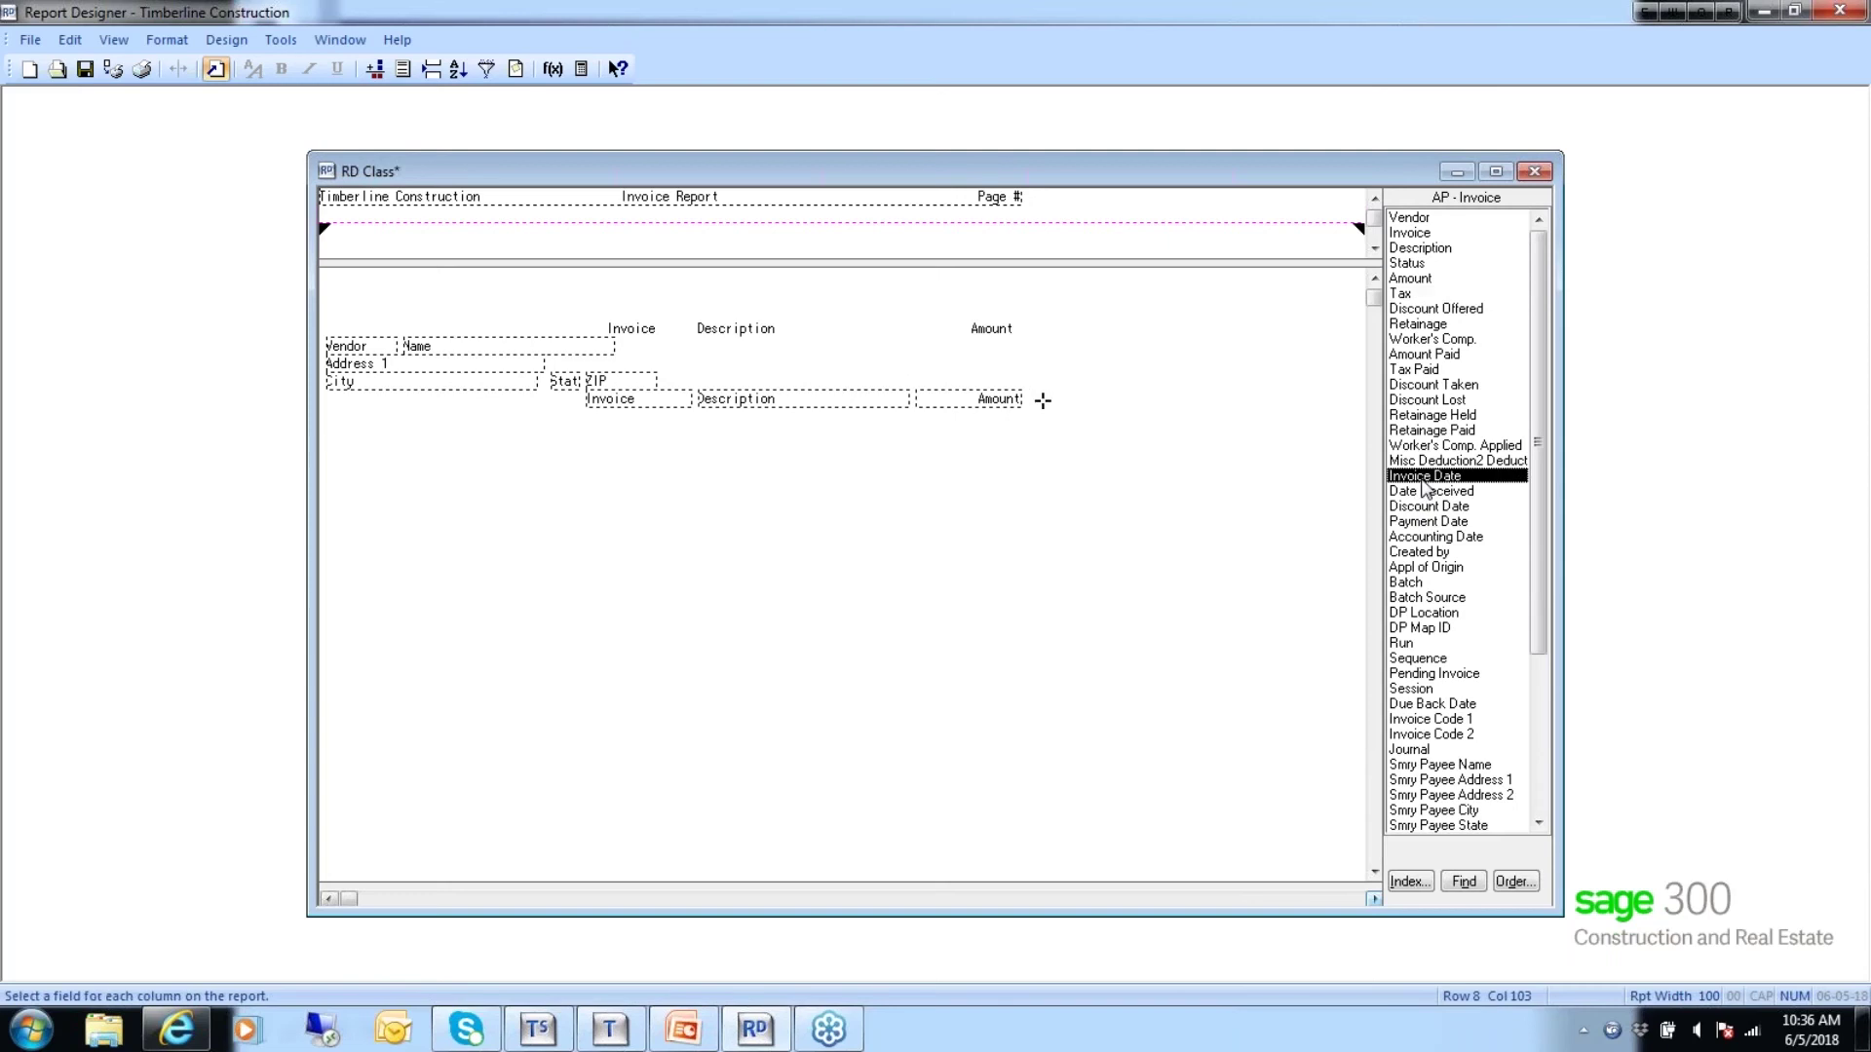
click(1062, 402)
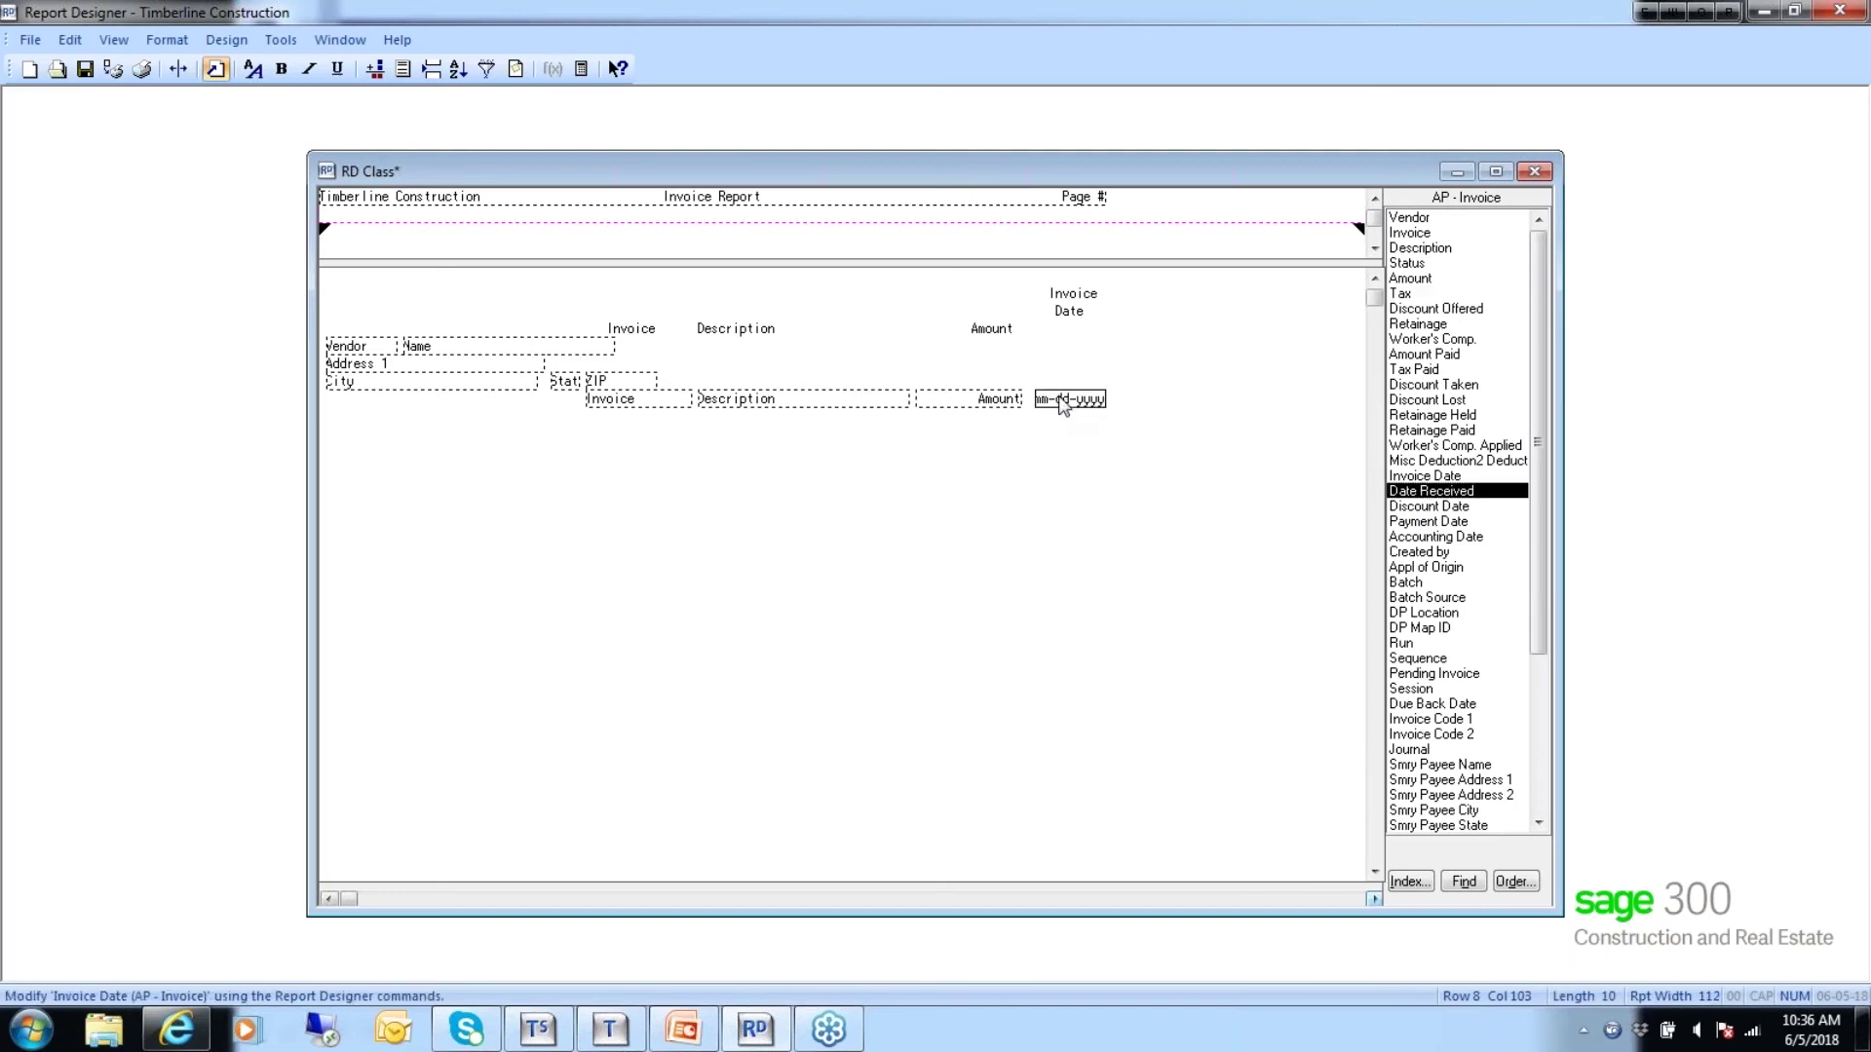
double_click(1064, 404)
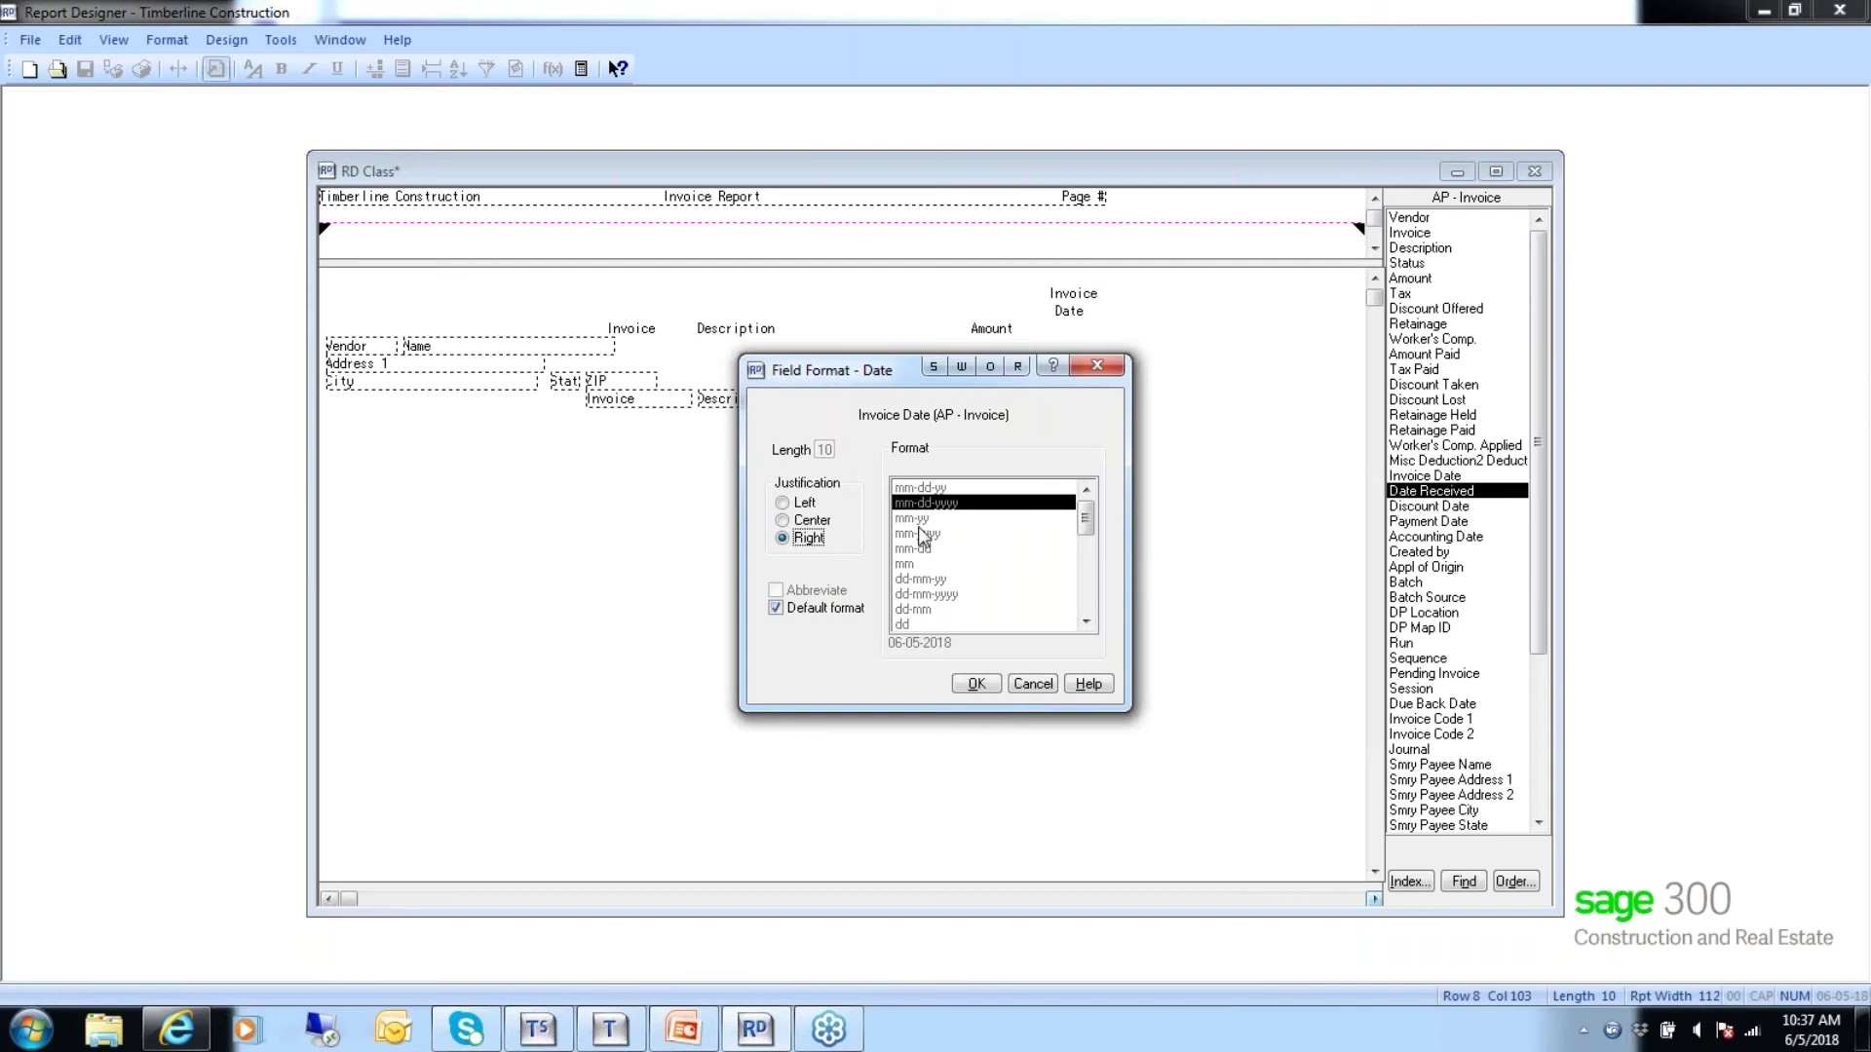
click(777, 610)
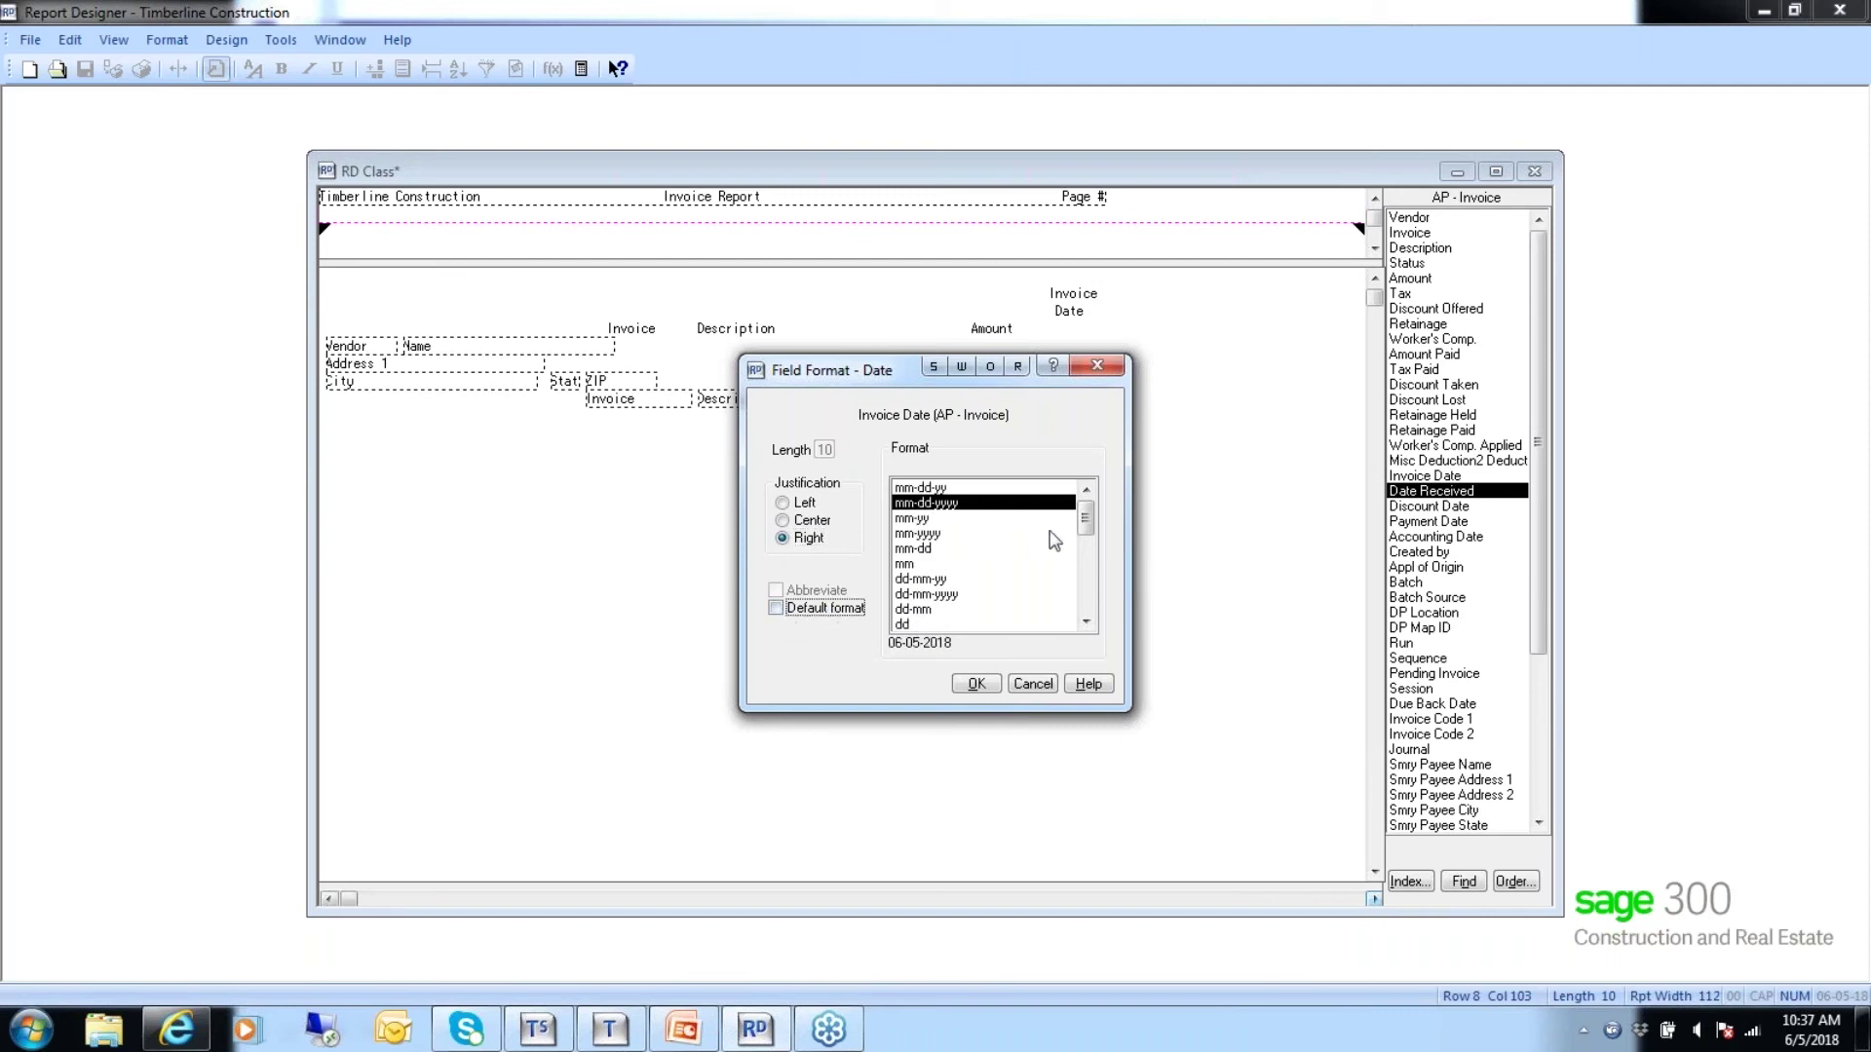
mouse_move(1084, 523)
mouse_down()
mouse_move(1084, 582)
mouse_move(1087, 514)
mouse_up()
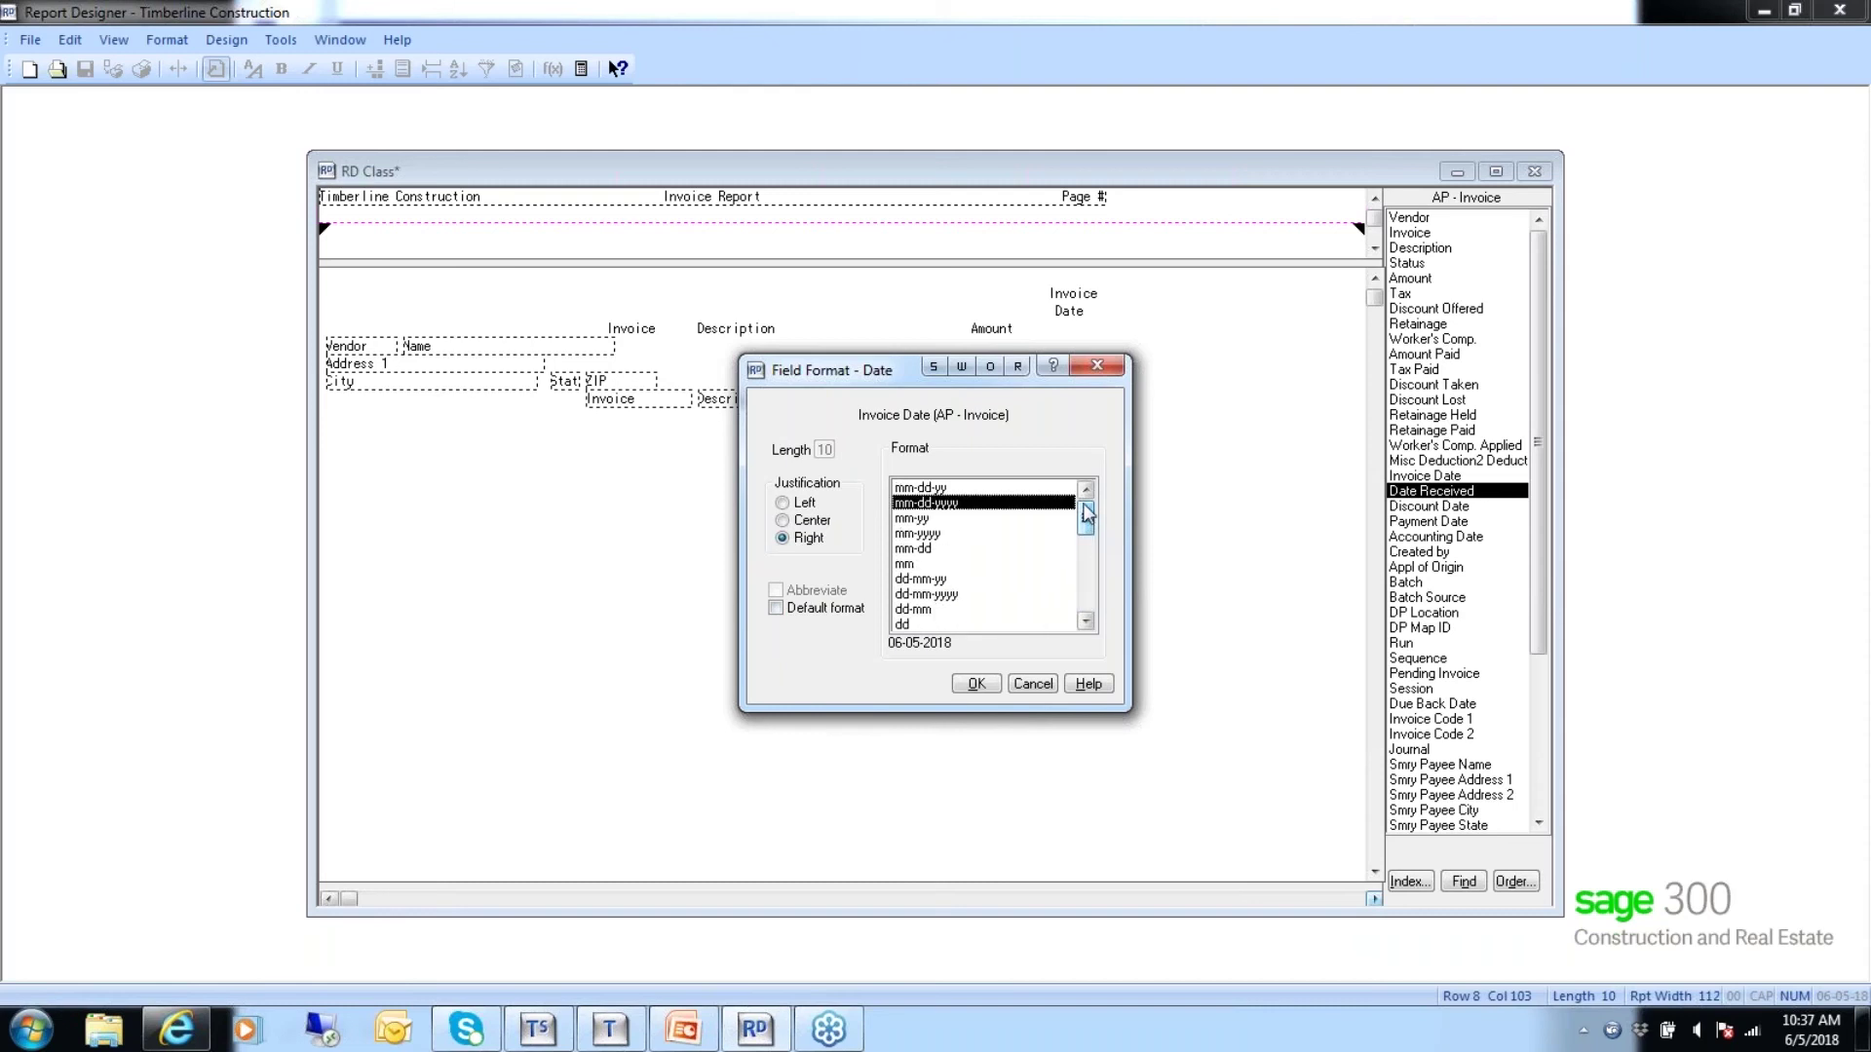
click(775, 608)
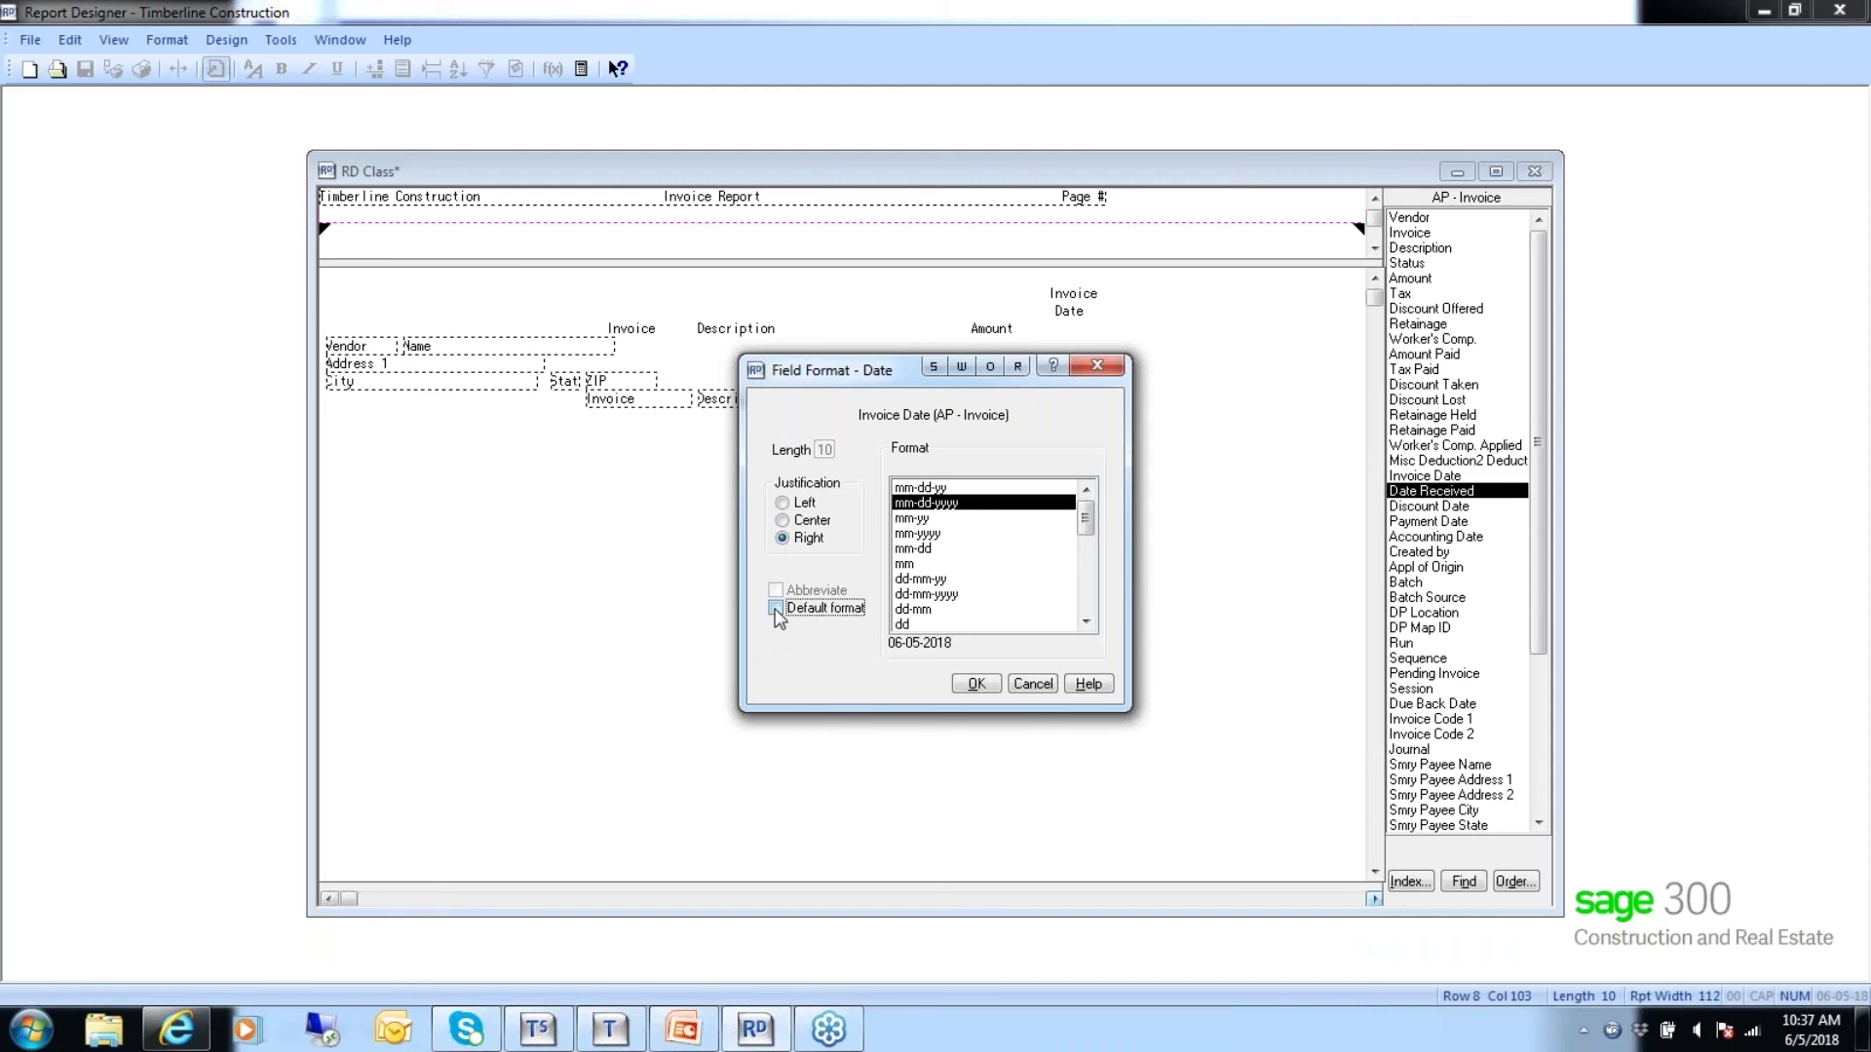
click(975, 685)
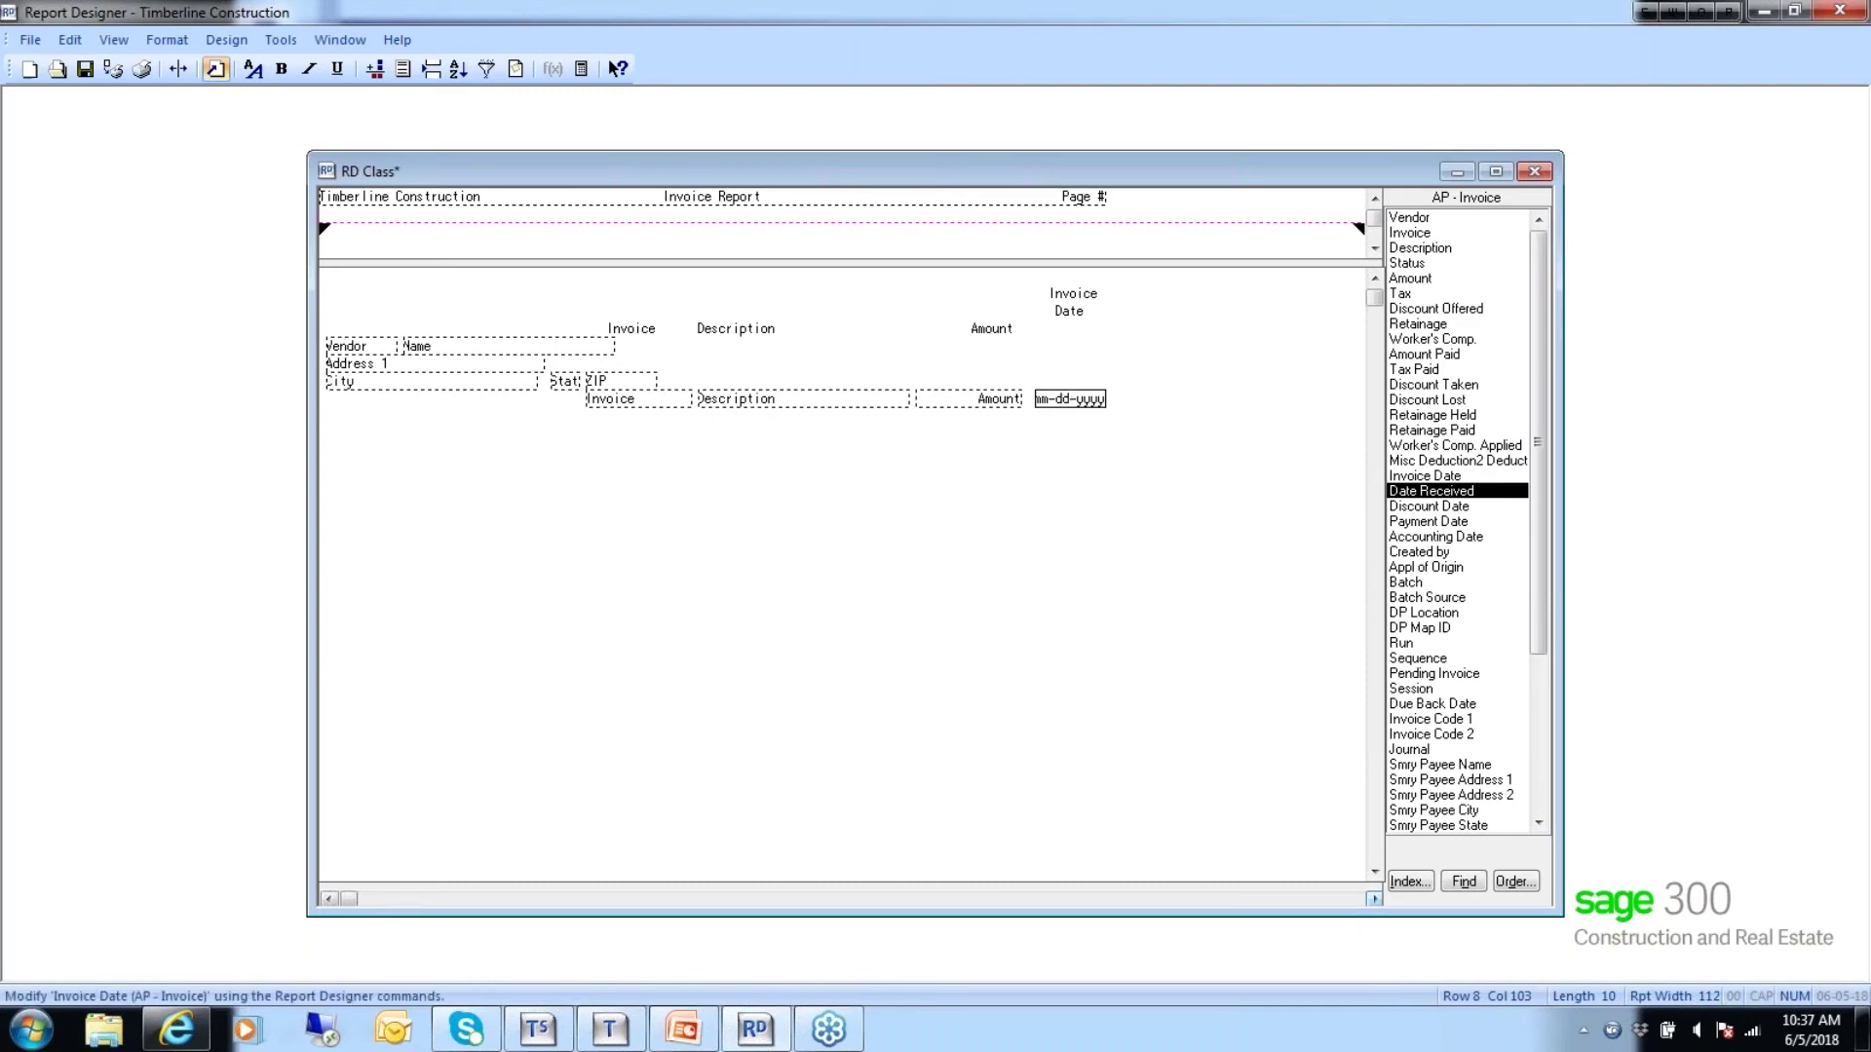
Move the Invoice Date field in front of Invoice on the same line and delete its column heading.
drag(1065, 400, 538, 414)
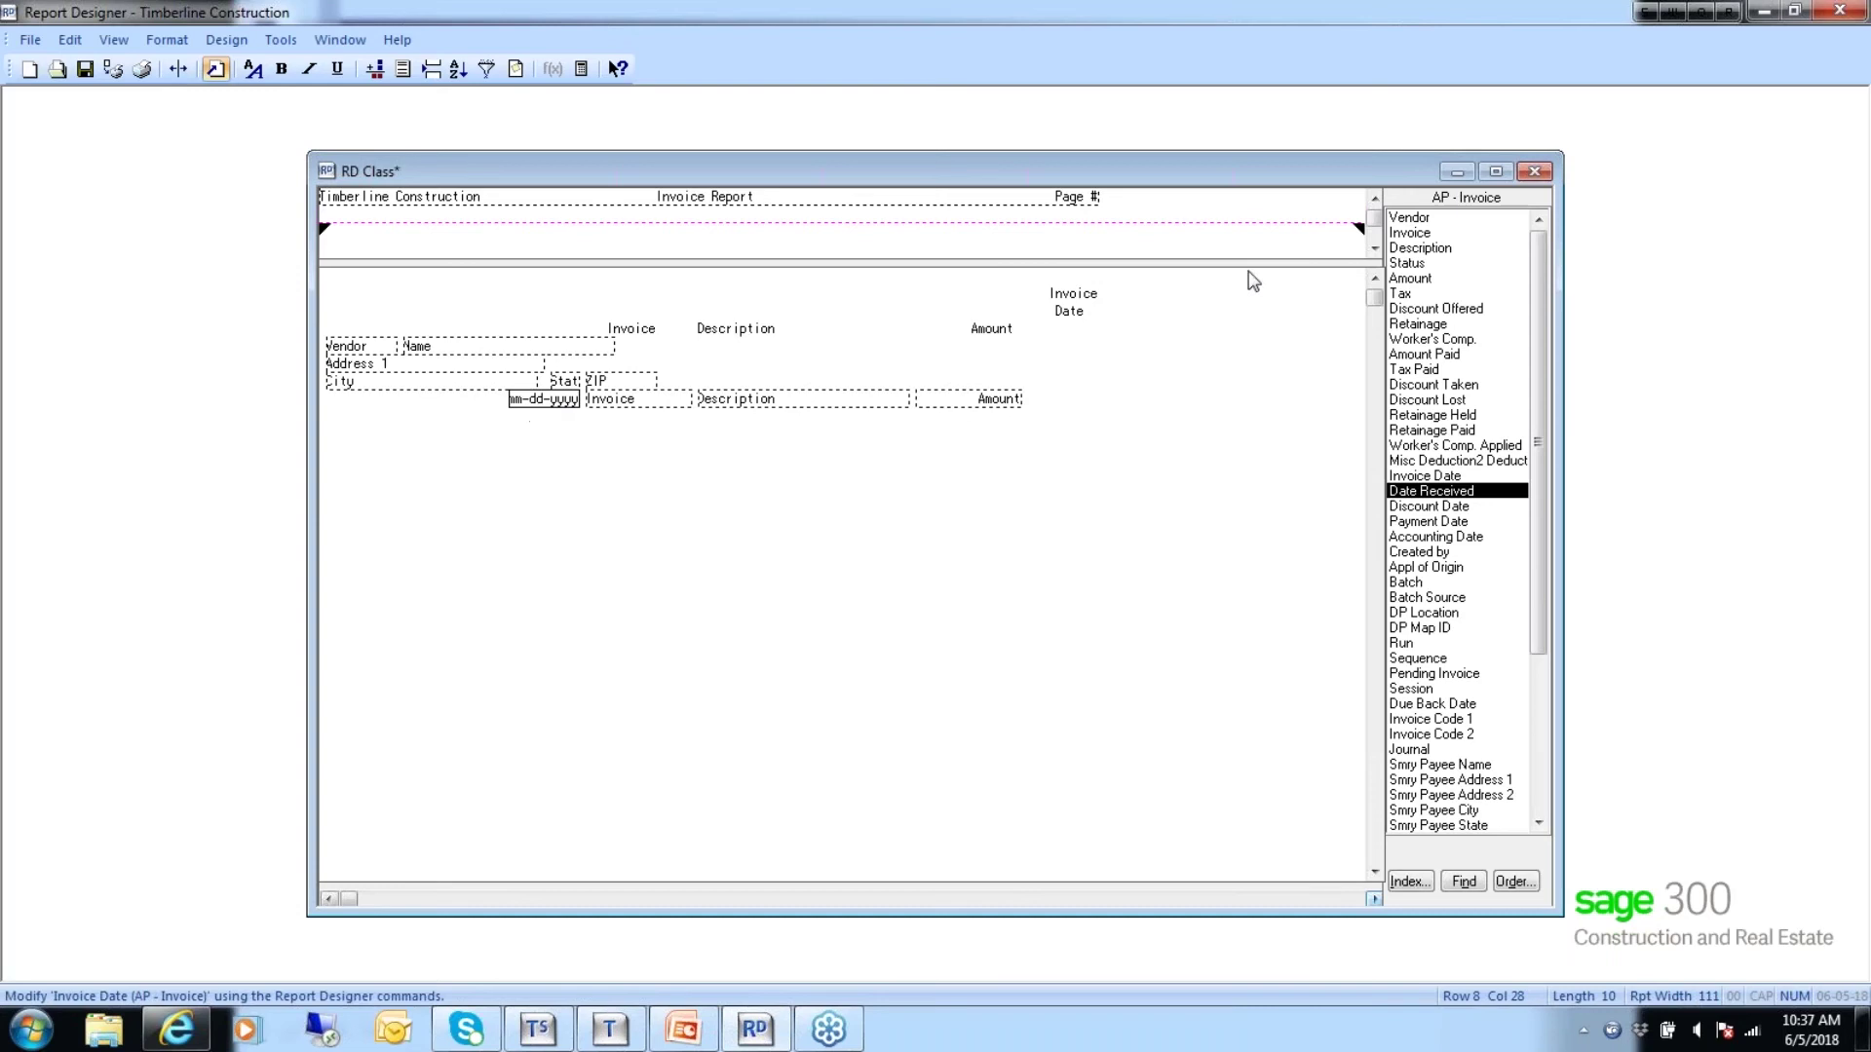
drag(1045, 291, 1102, 320)
key(Delete)
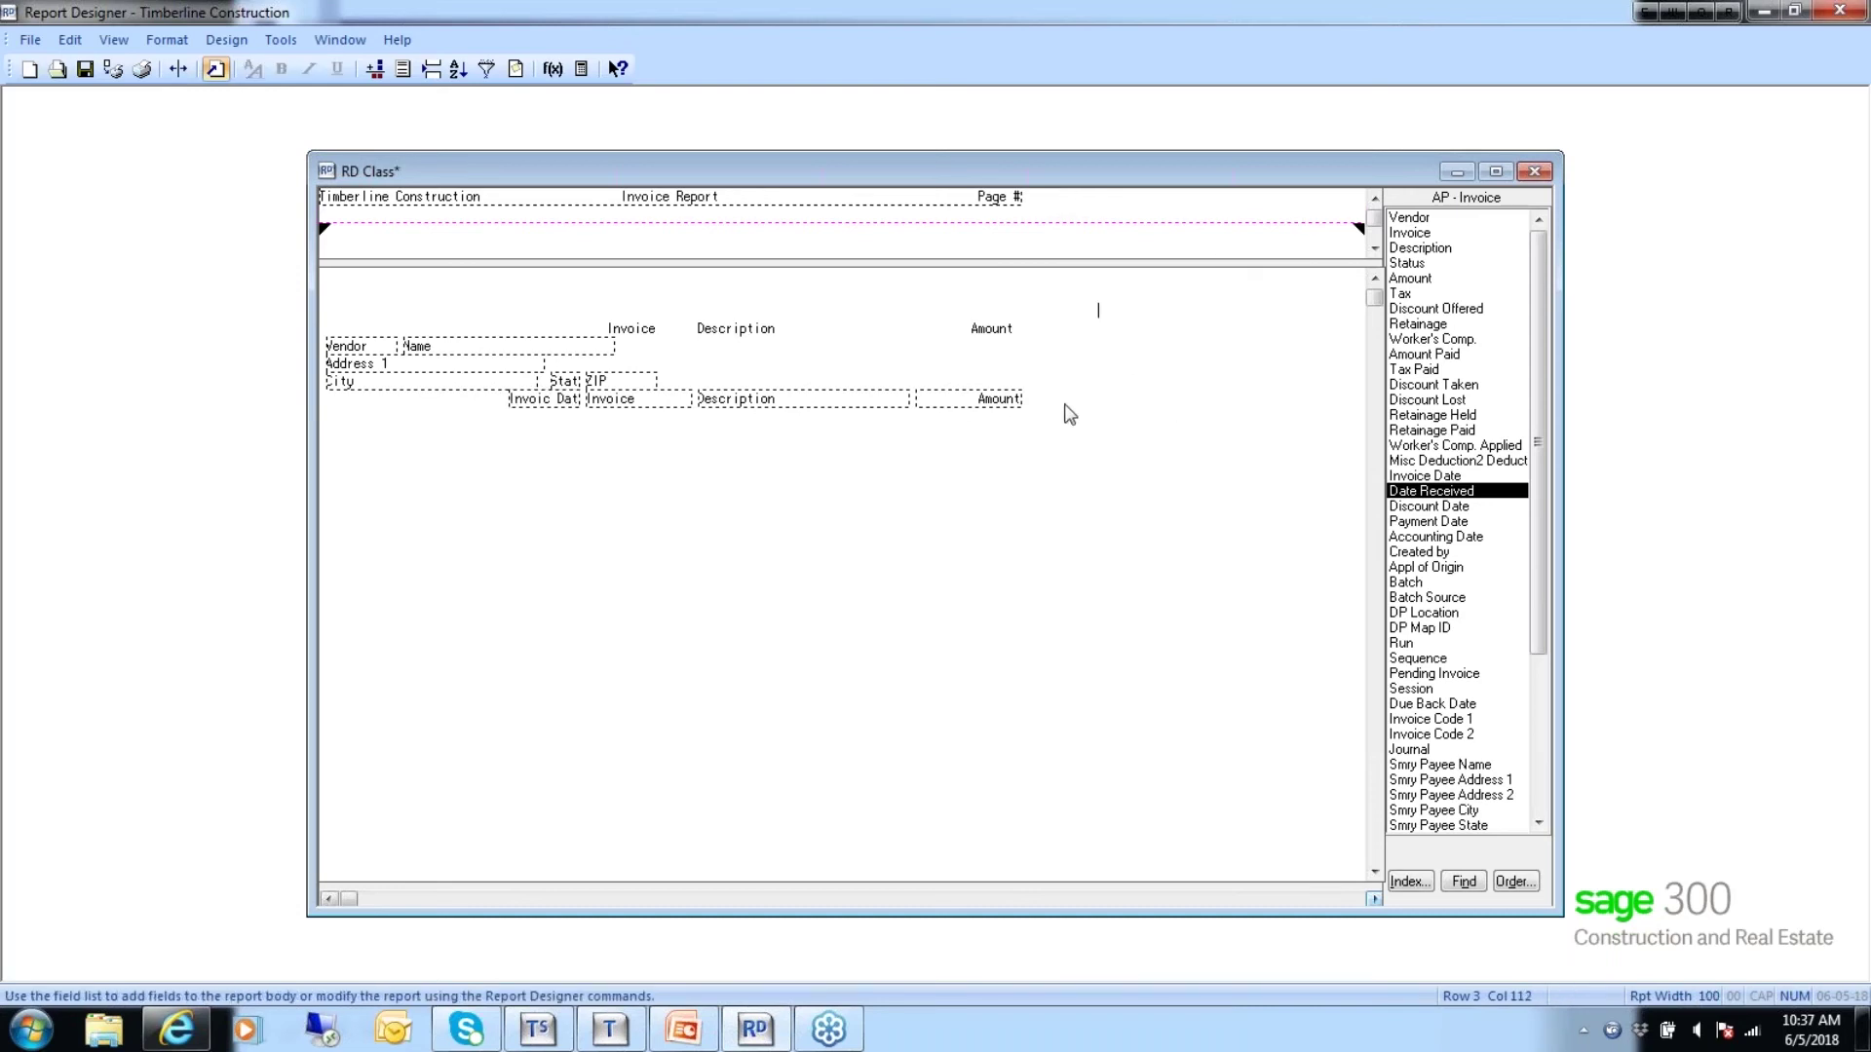
Save the report design and switch it to the Print Controls view, checking the vendor Name field's setting.
click(86, 71)
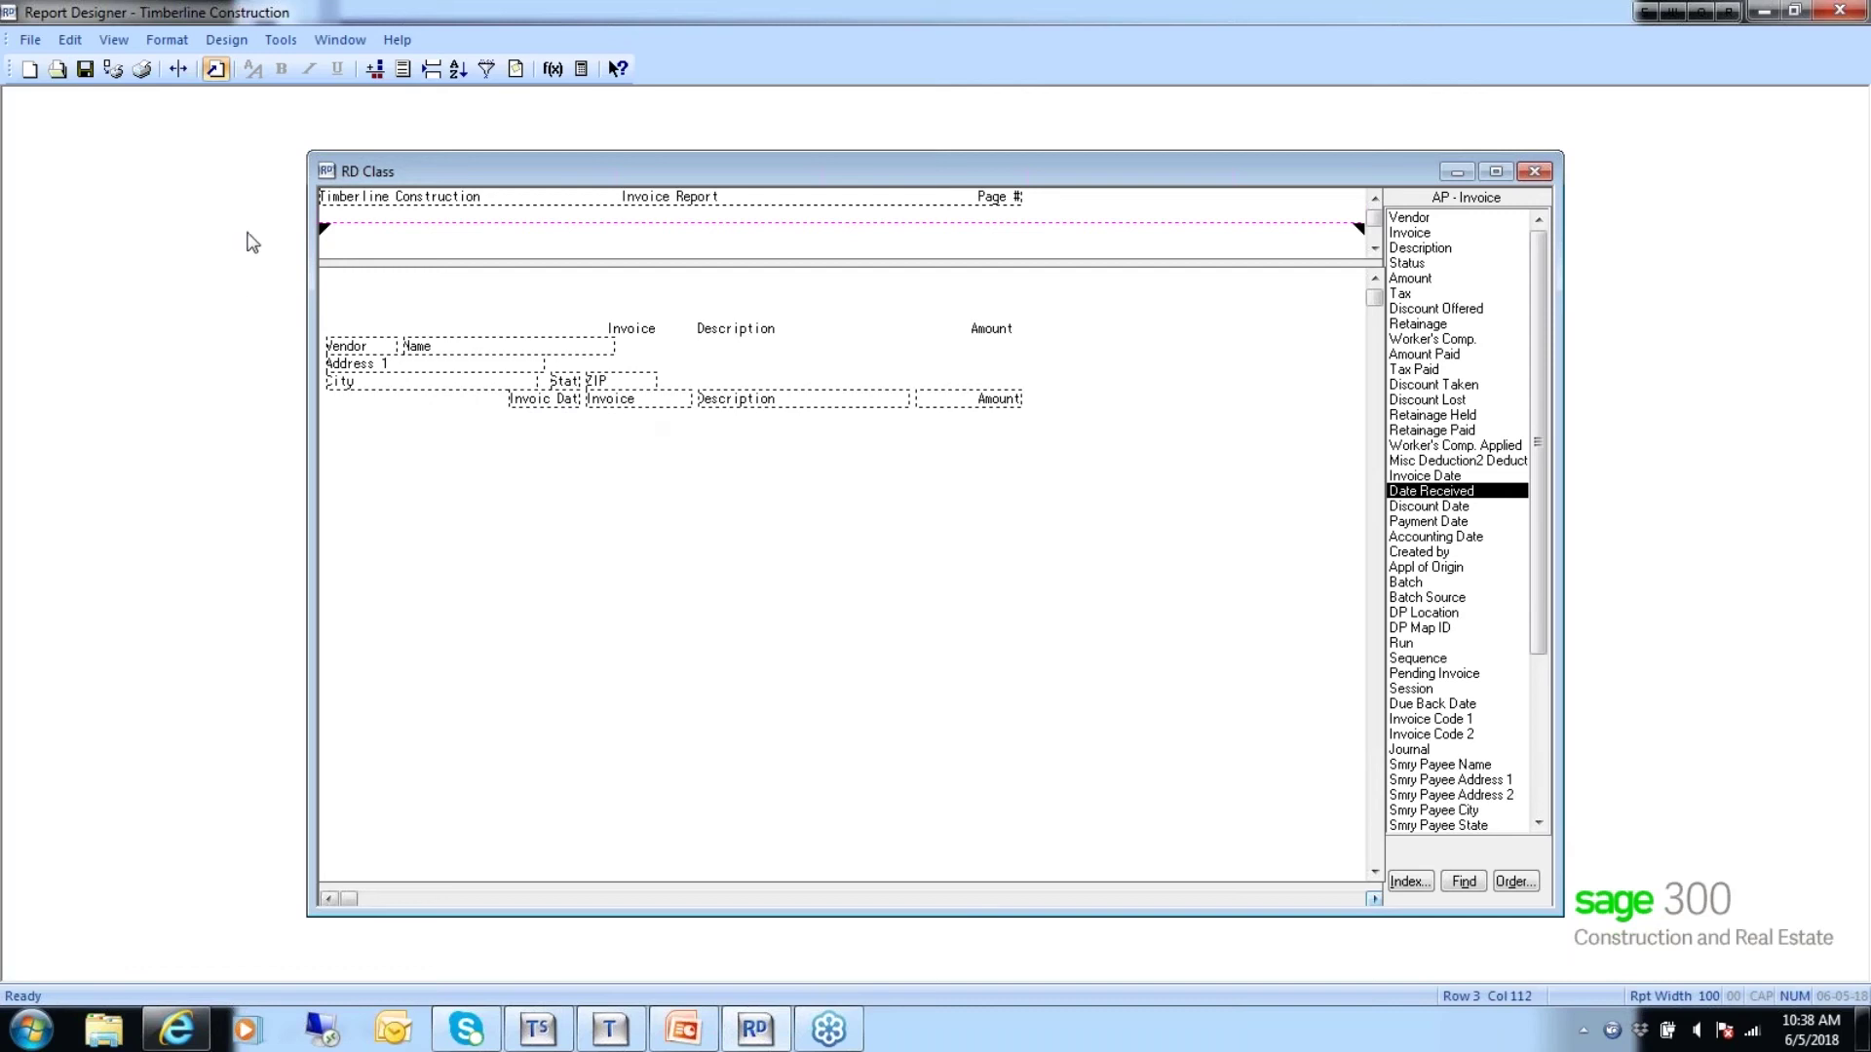
click(110, 41)
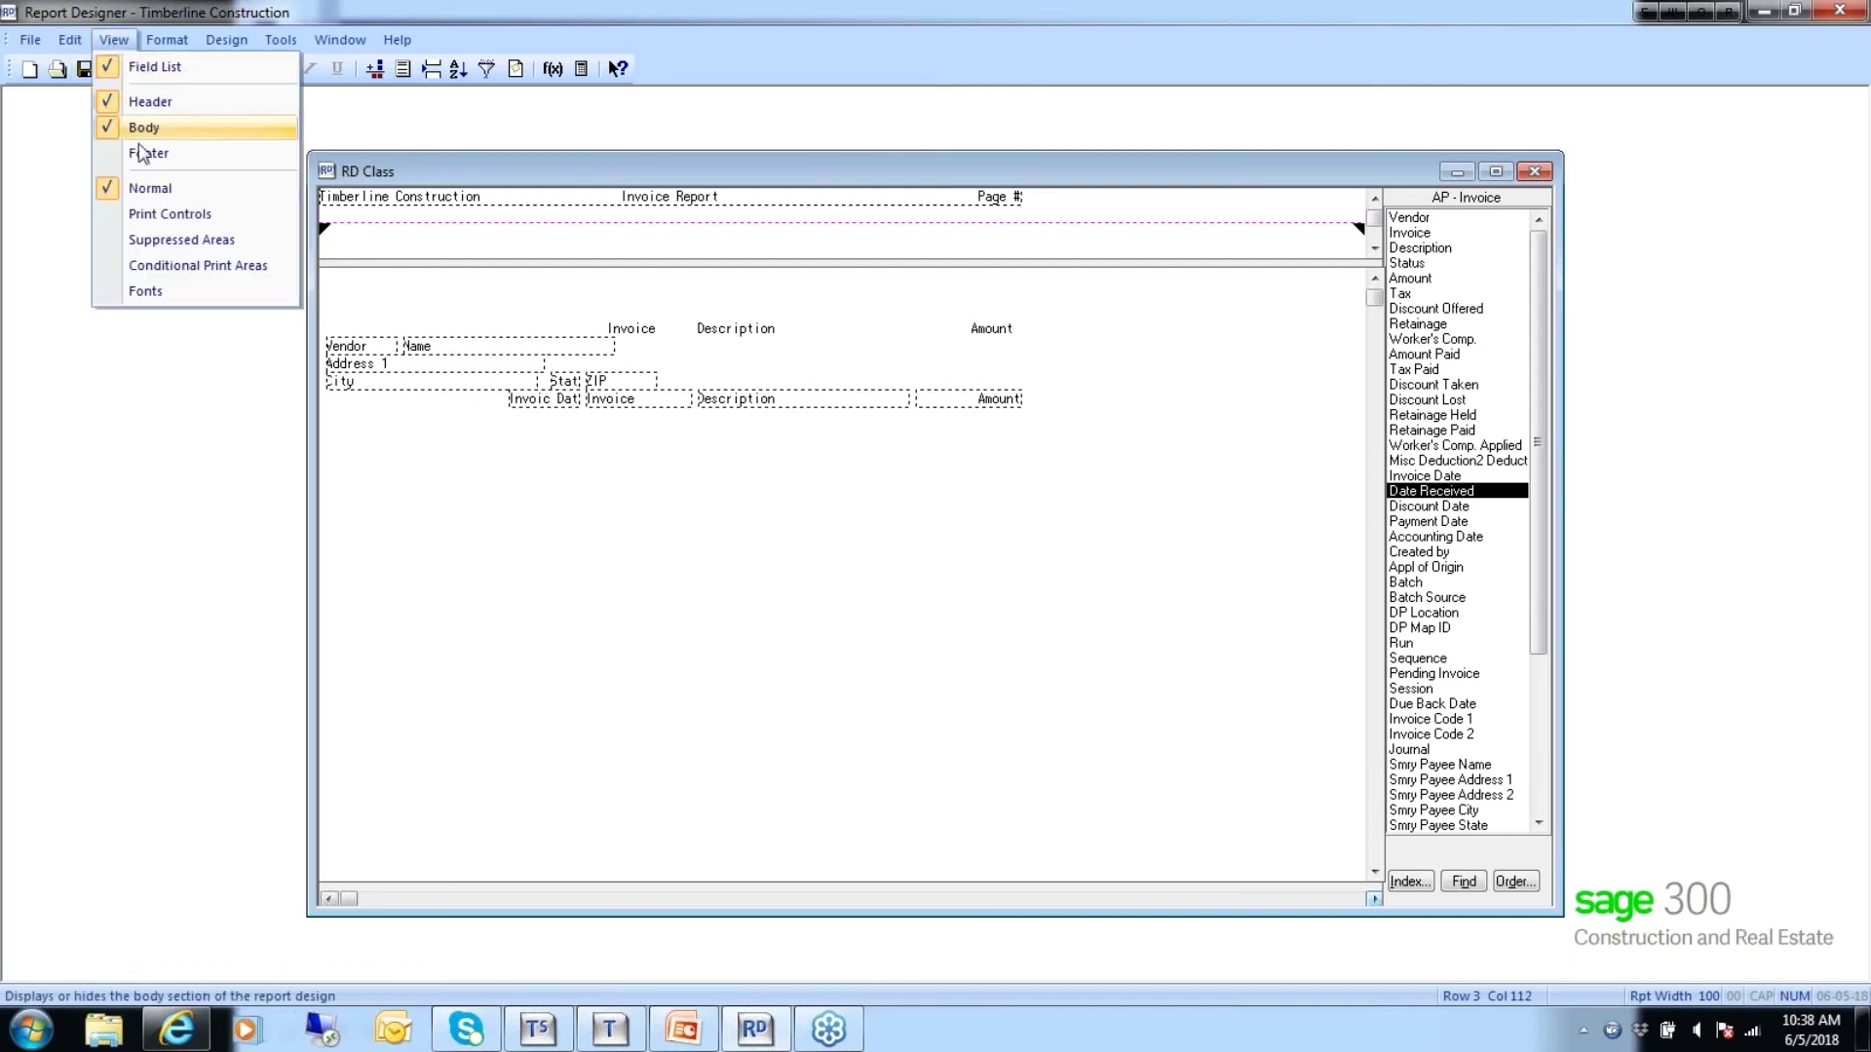
click(142, 216)
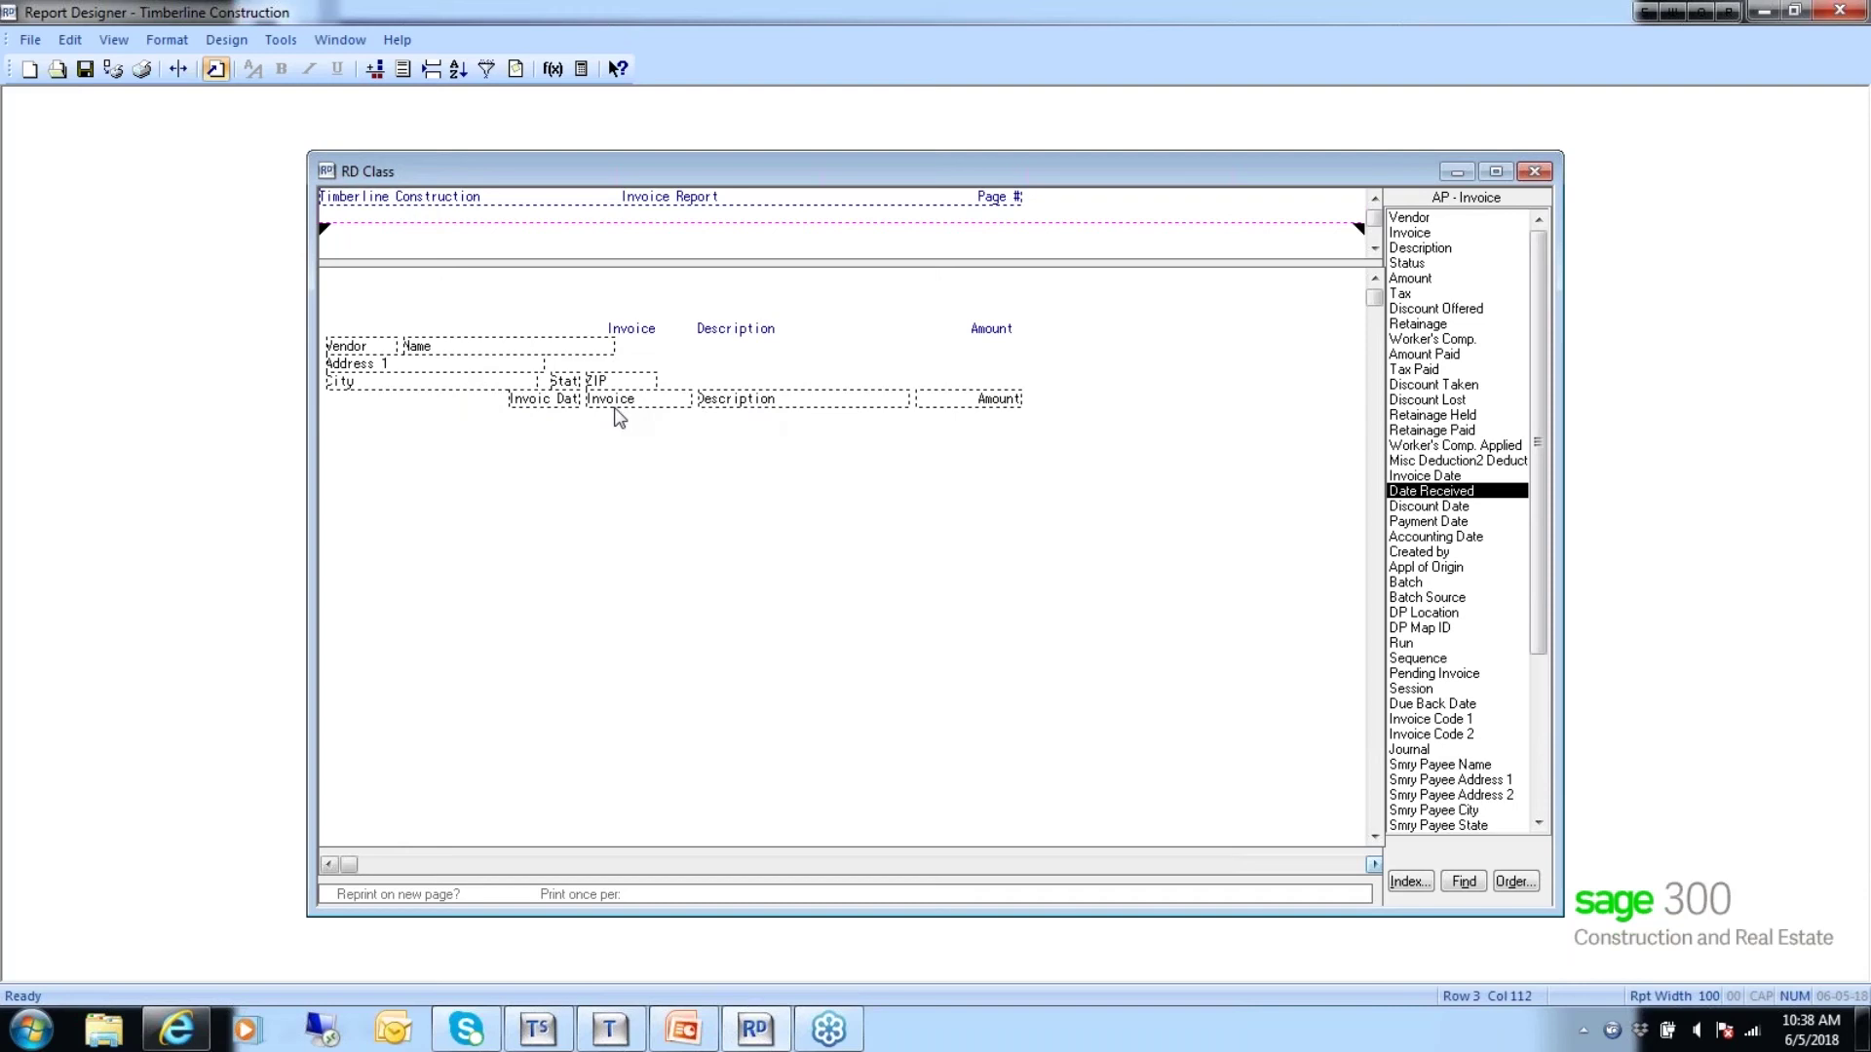
click(458, 349)
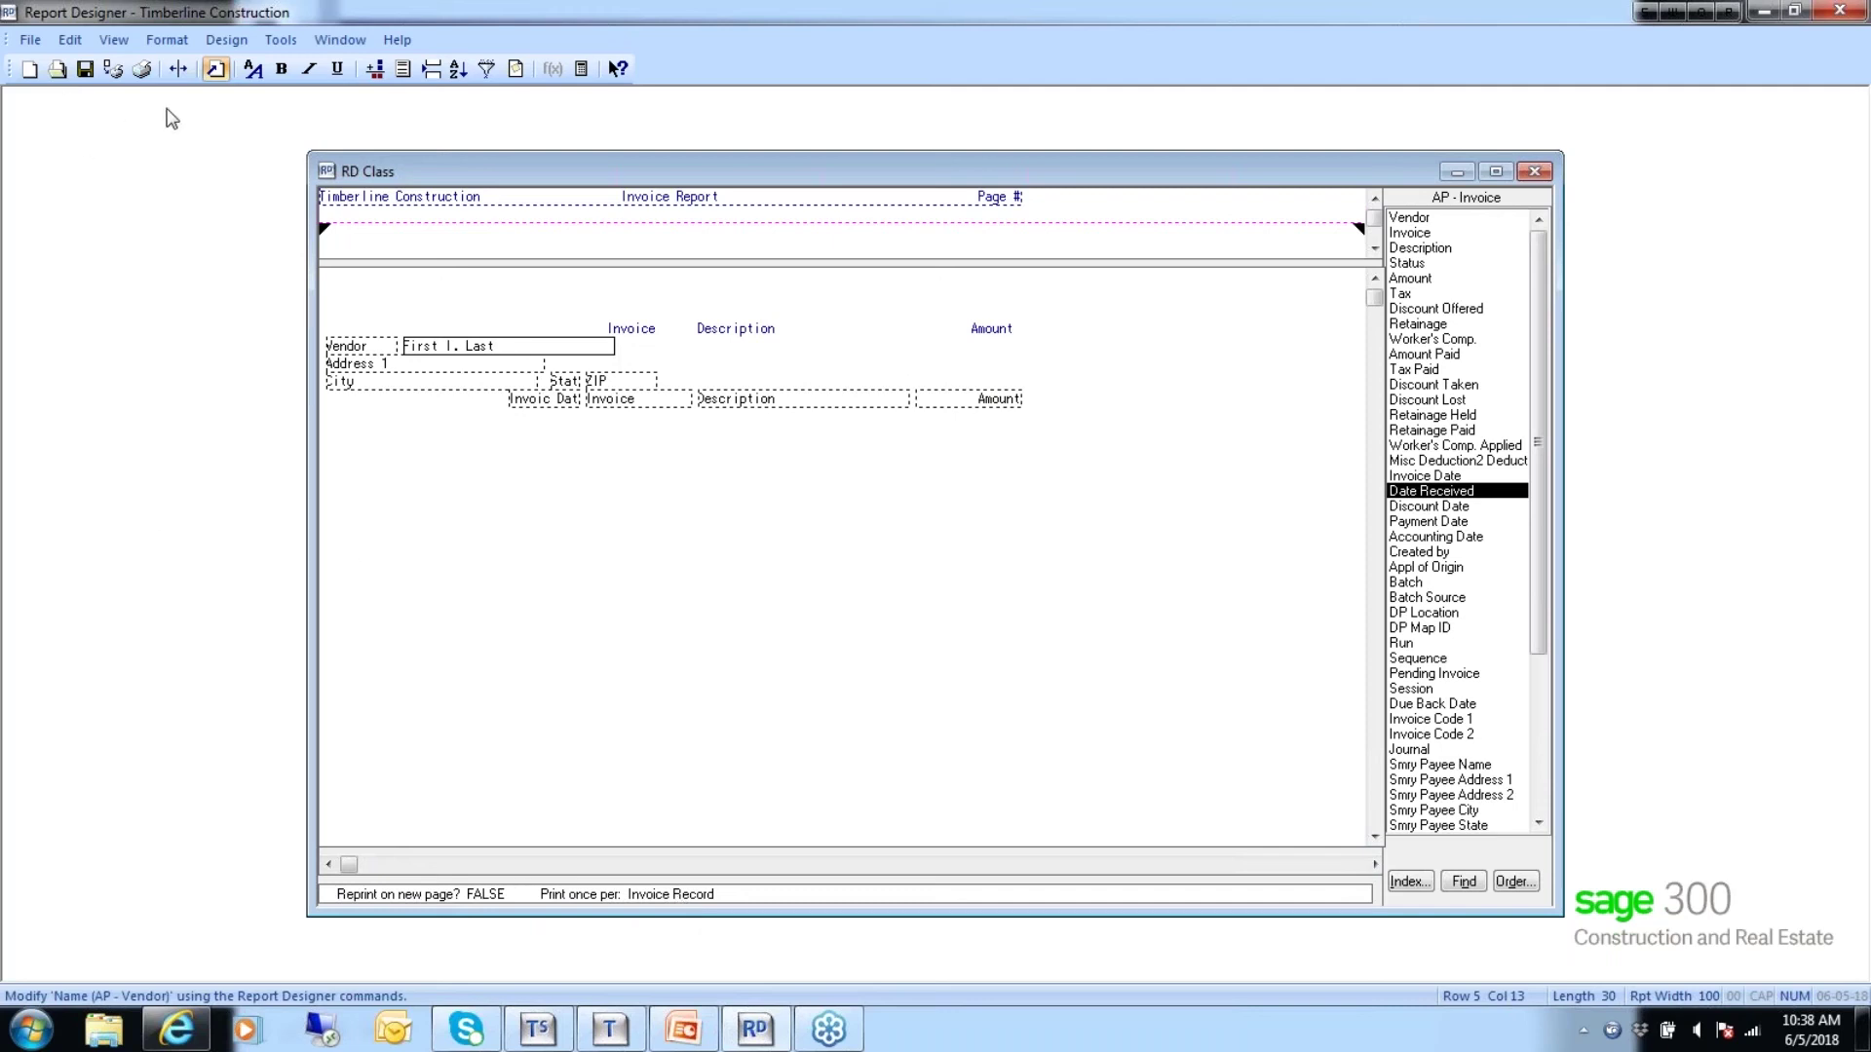
Preview the report using the AP Master file for the AP - Invoice record, and close the preview.
click(114, 69)
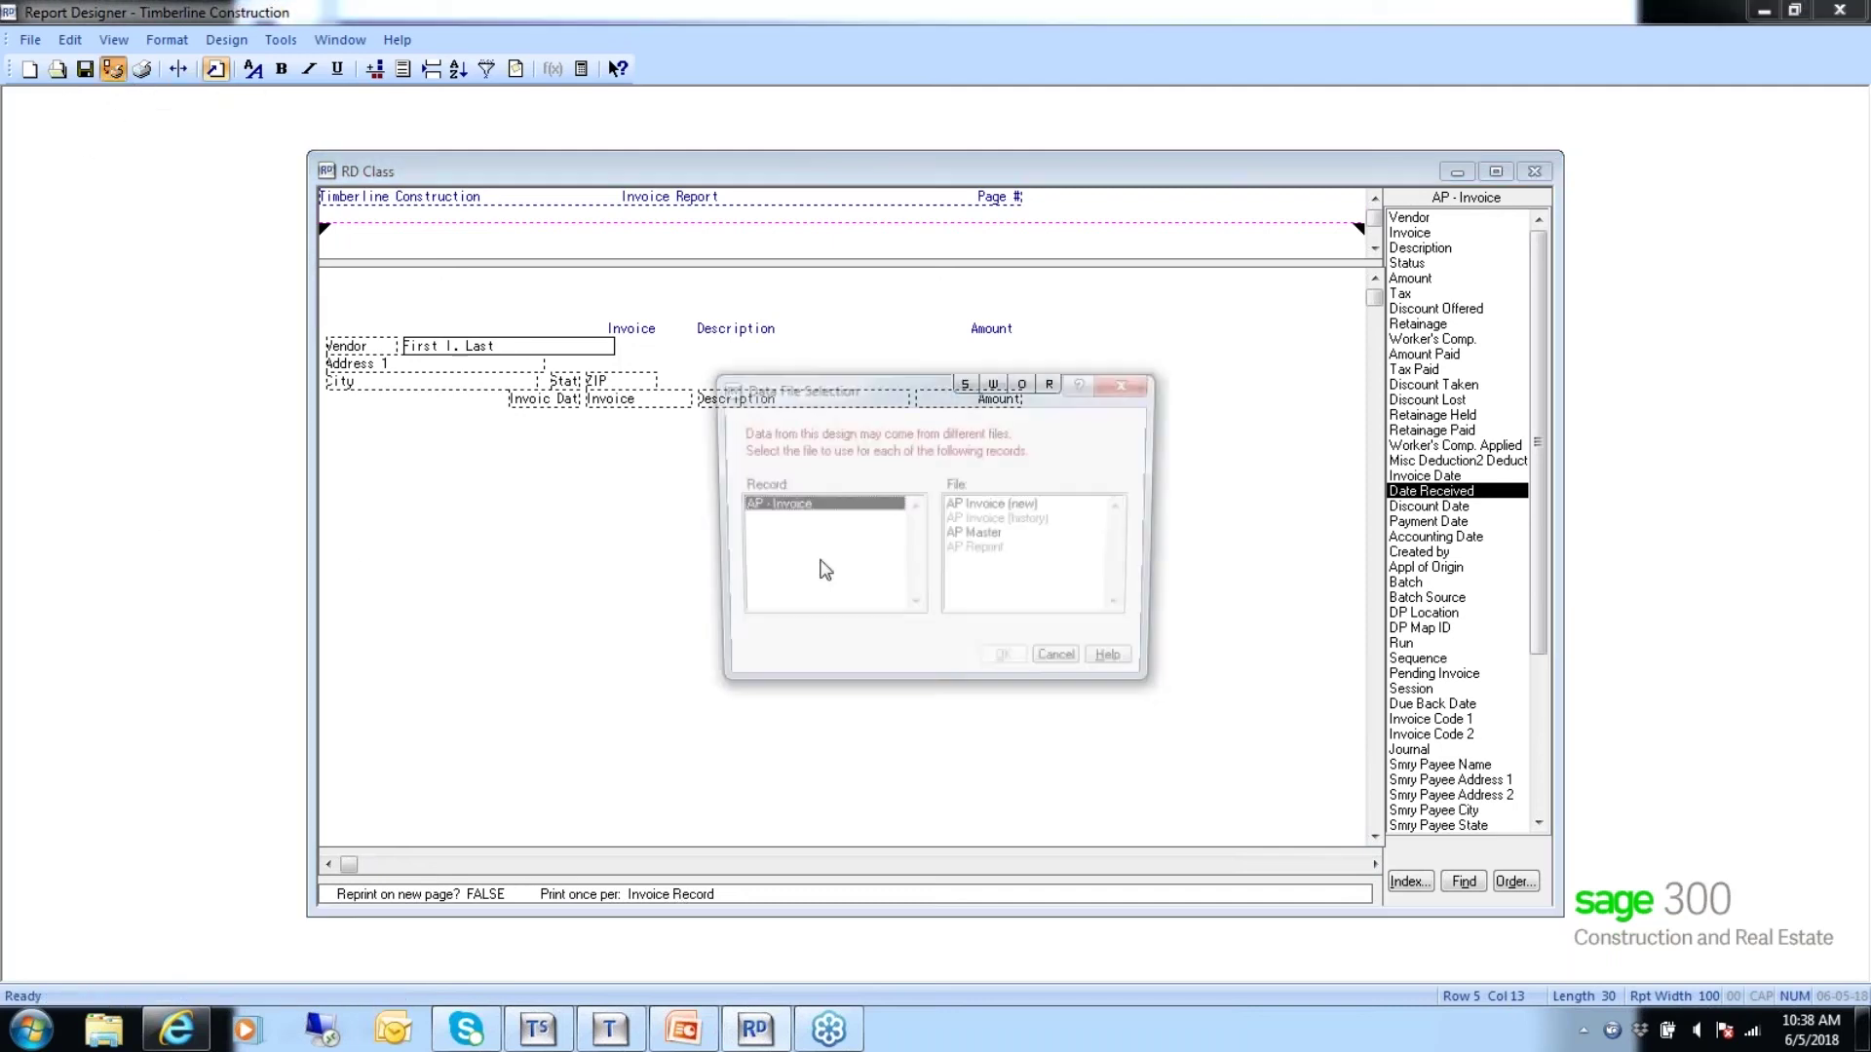
click(975, 535)
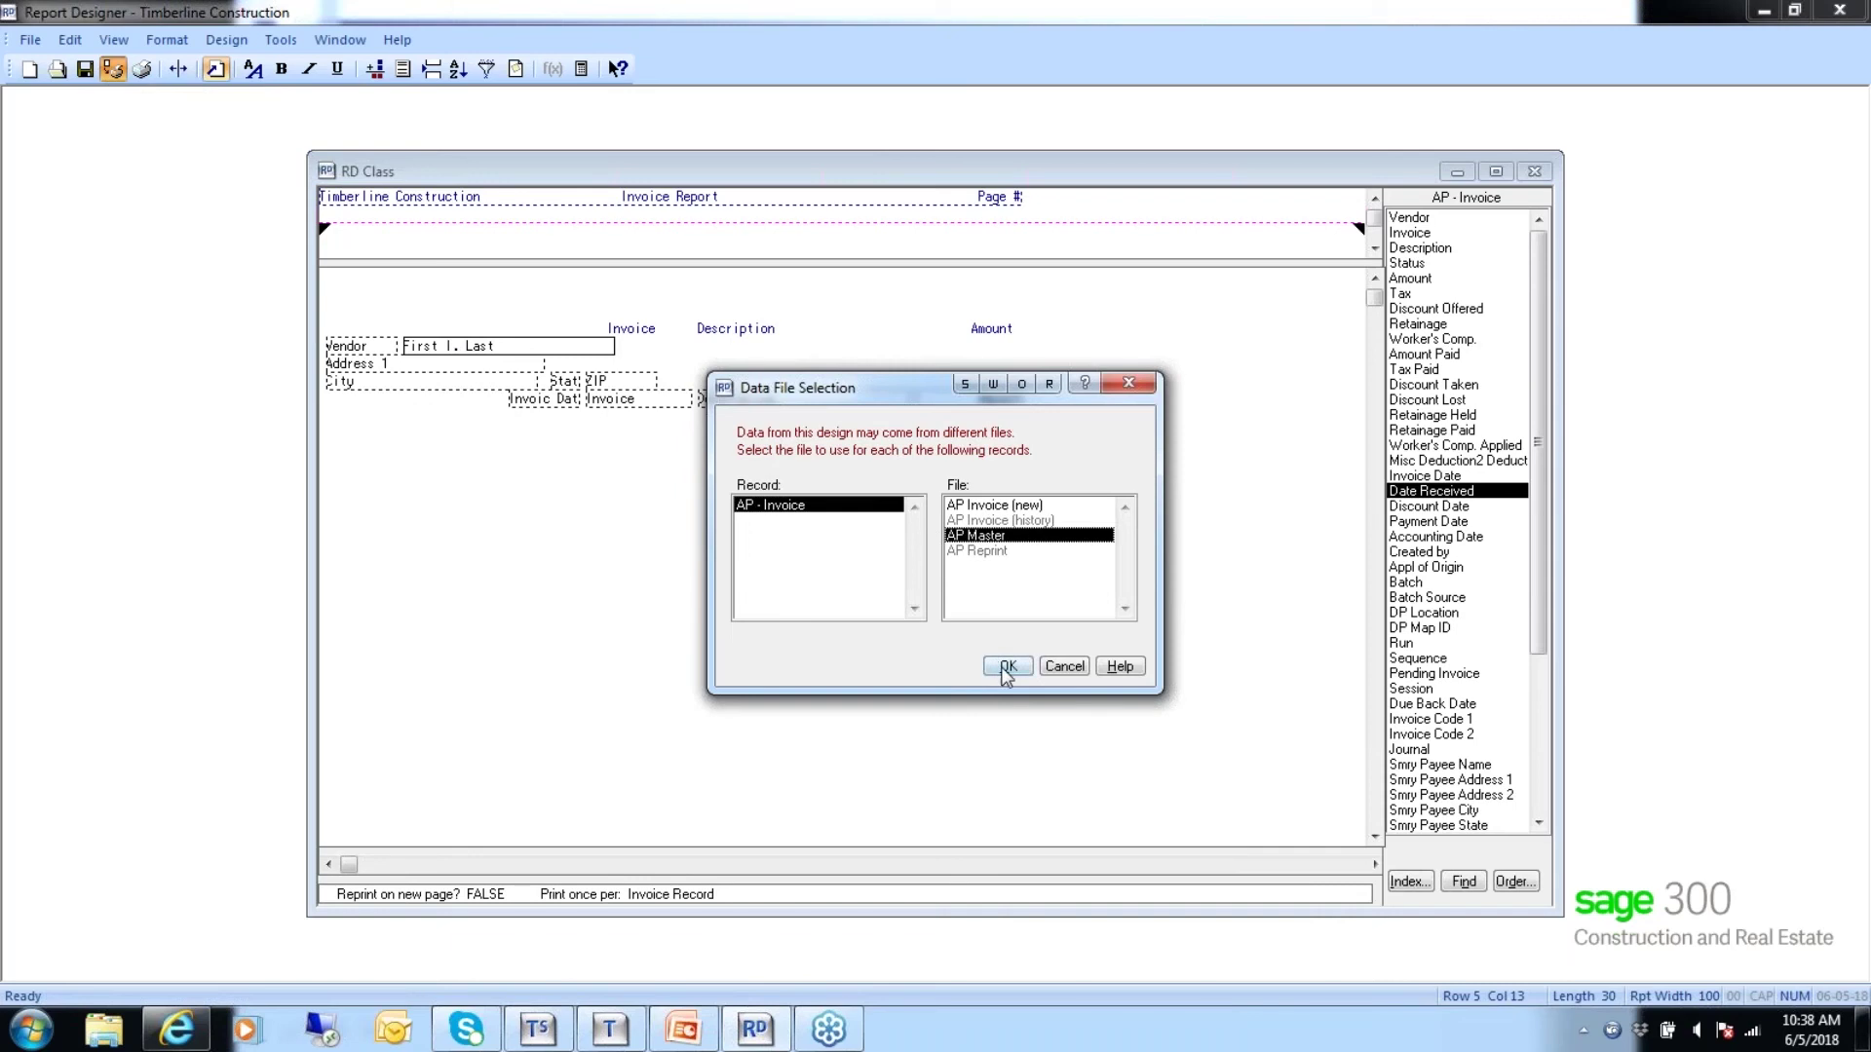
click(1006, 668)
click(1047, 635)
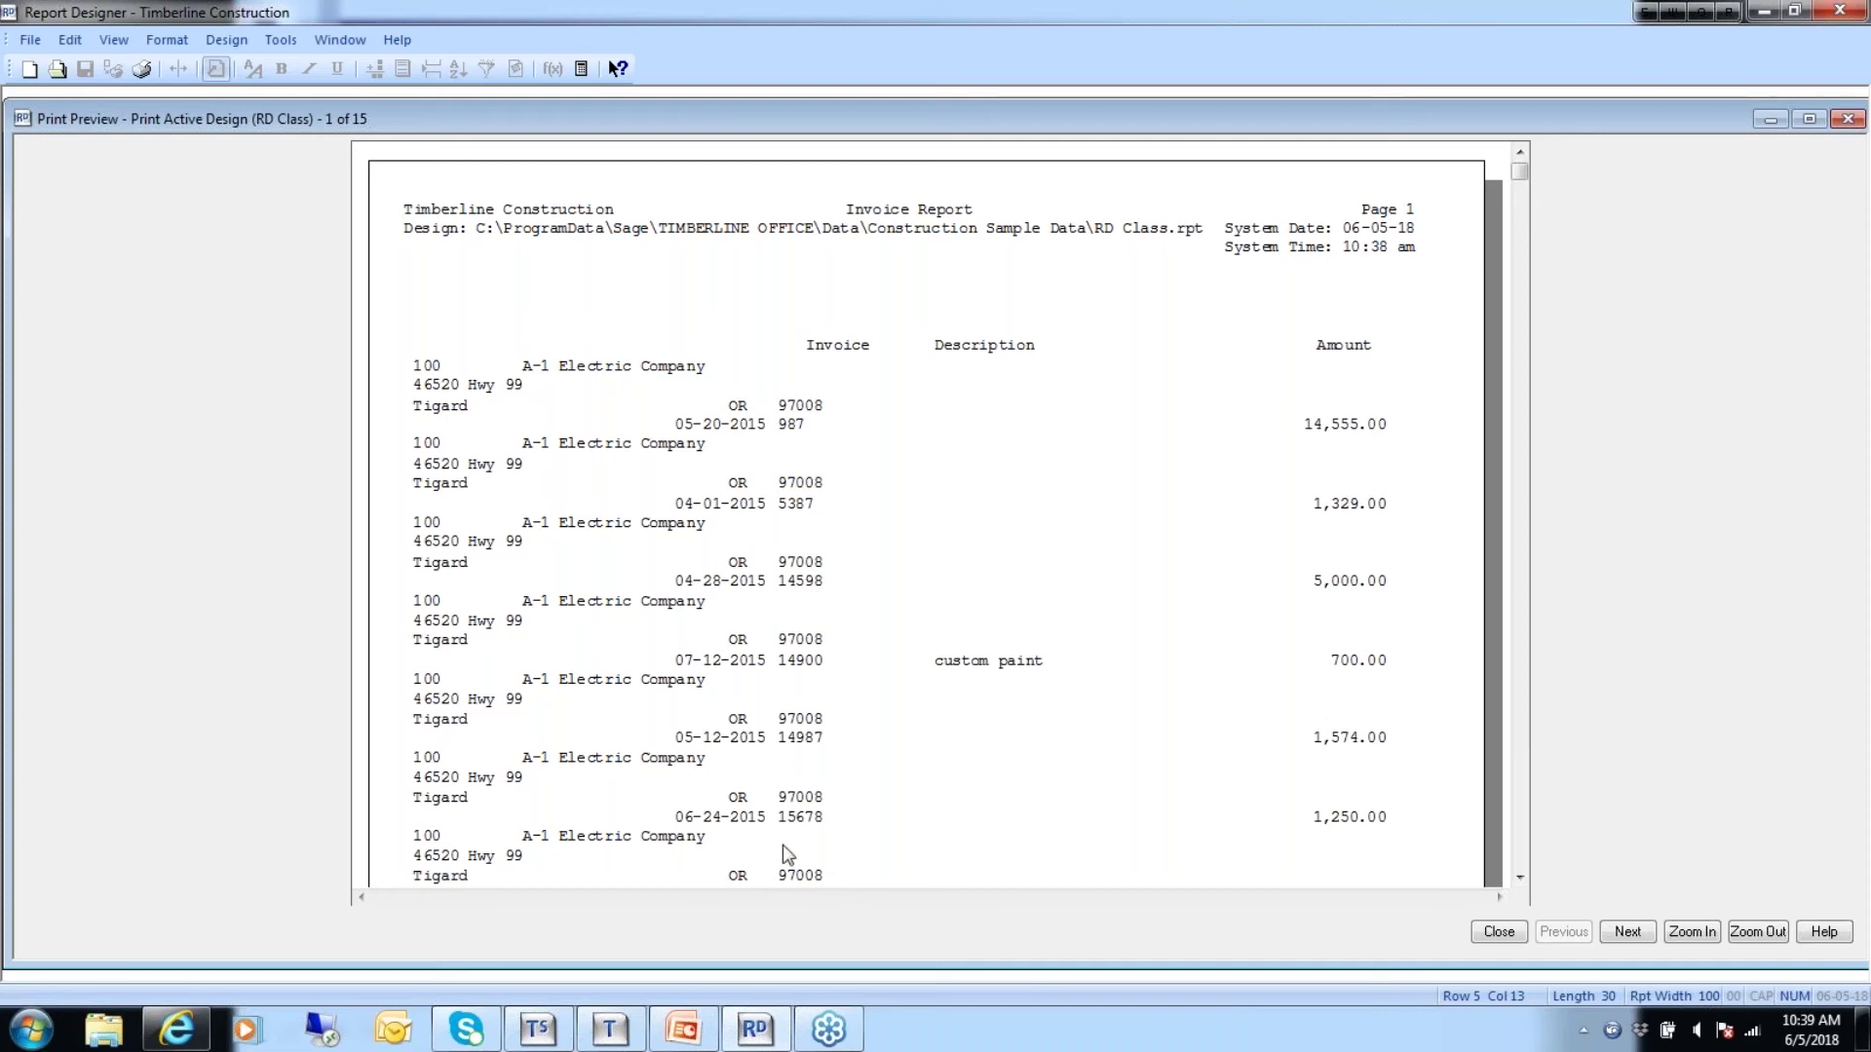
click(1499, 932)
click(905, 647)
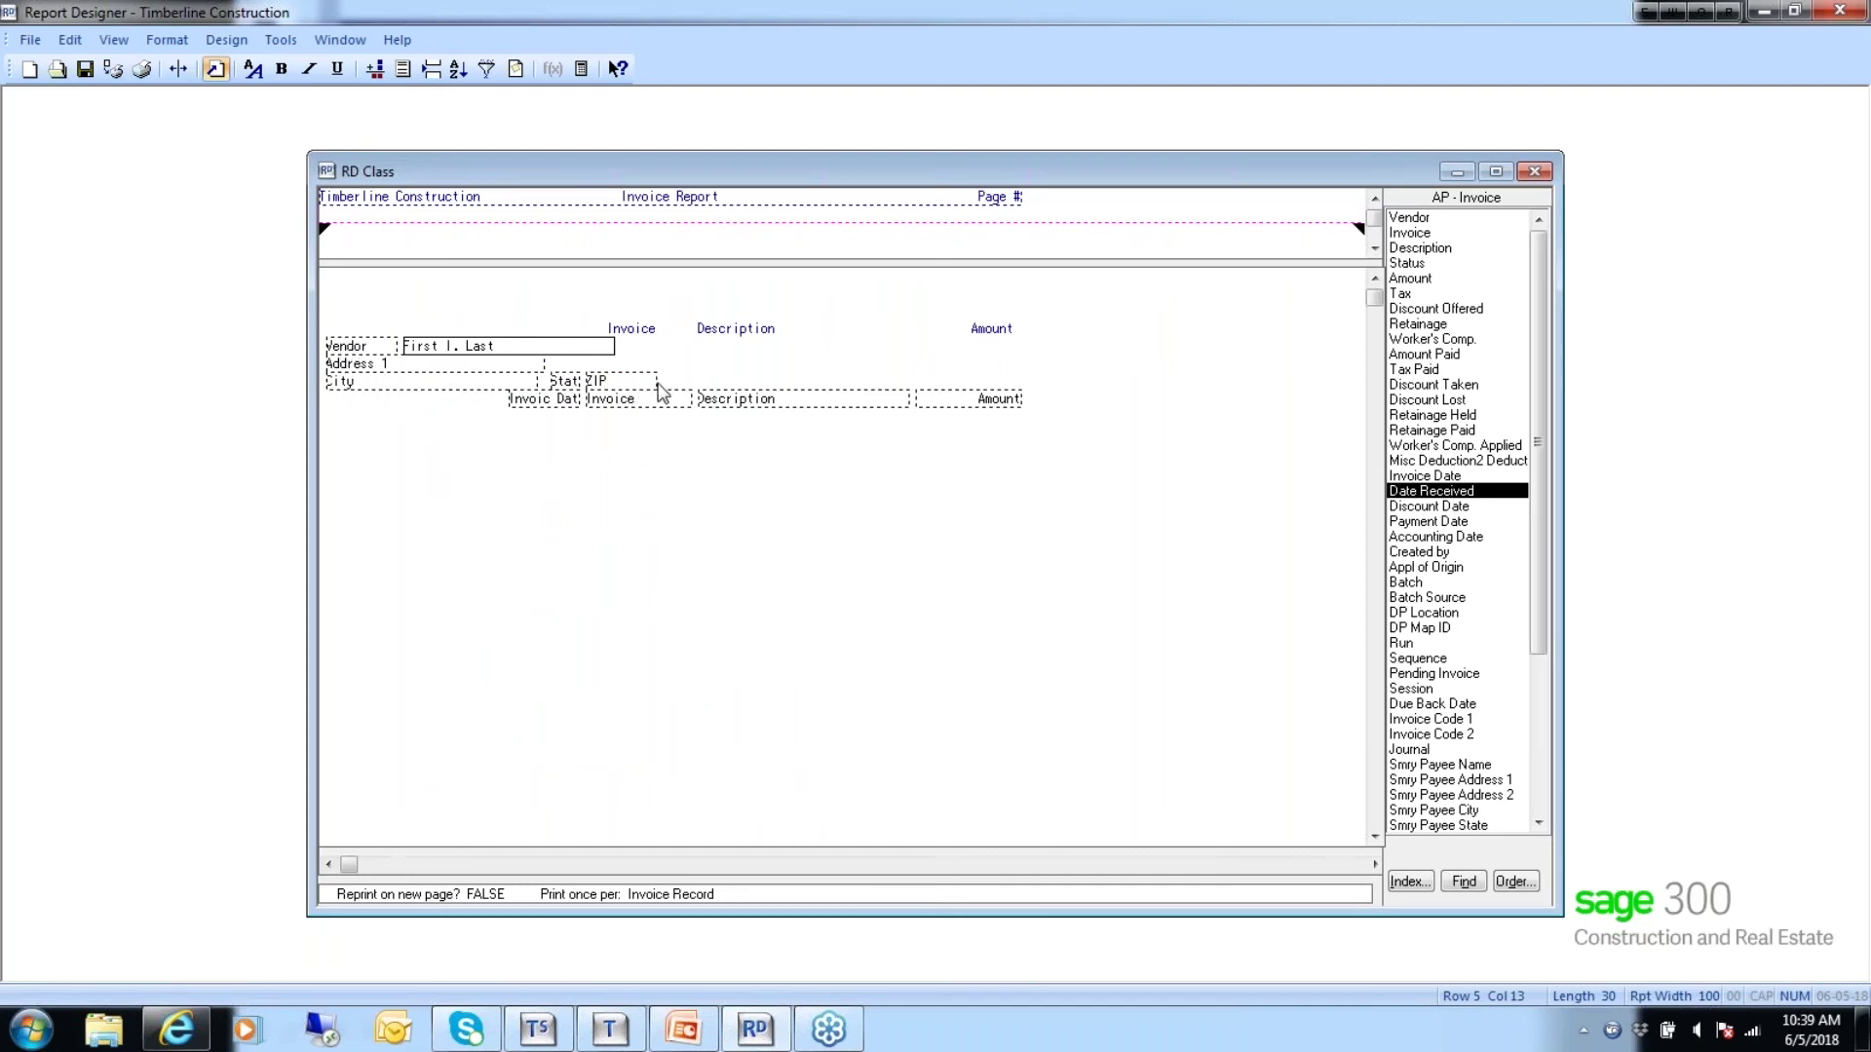
Set the vendor name and address block to print once per Name, and check the setting on the Name field.
drag(663, 382, 333, 360)
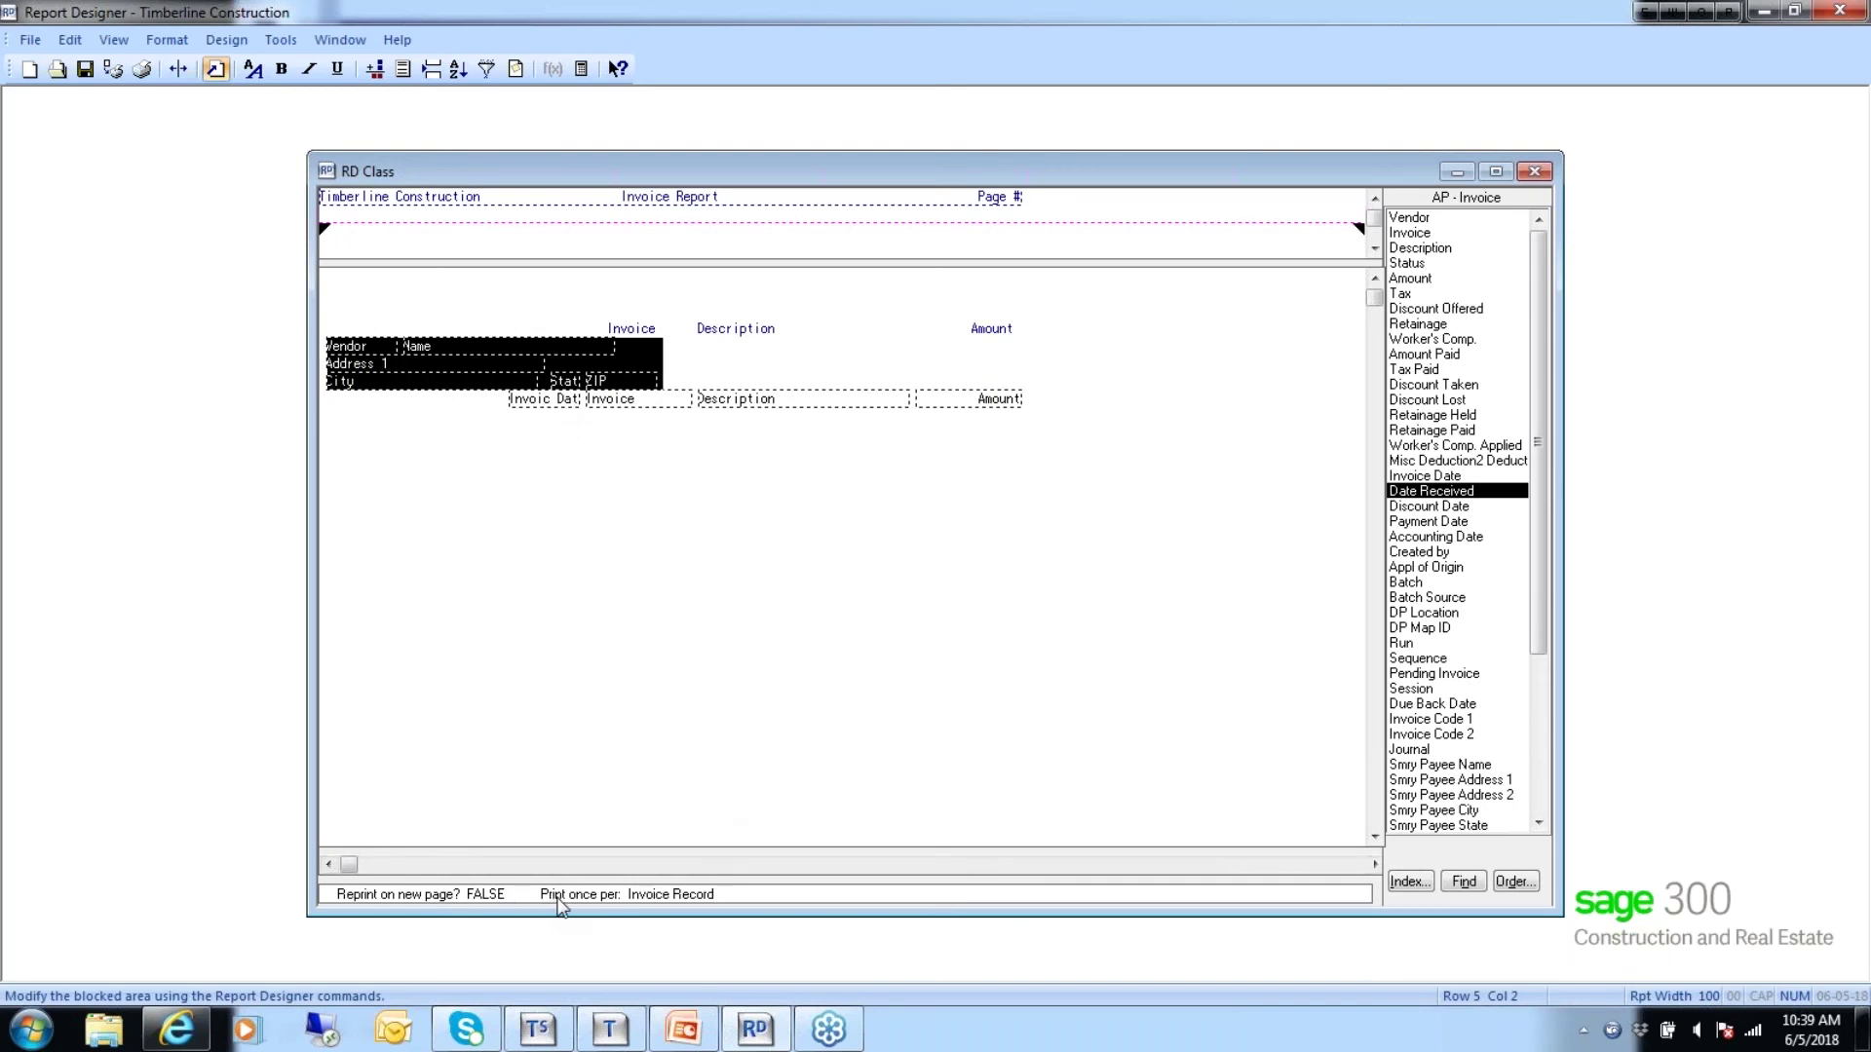
double_click(733, 898)
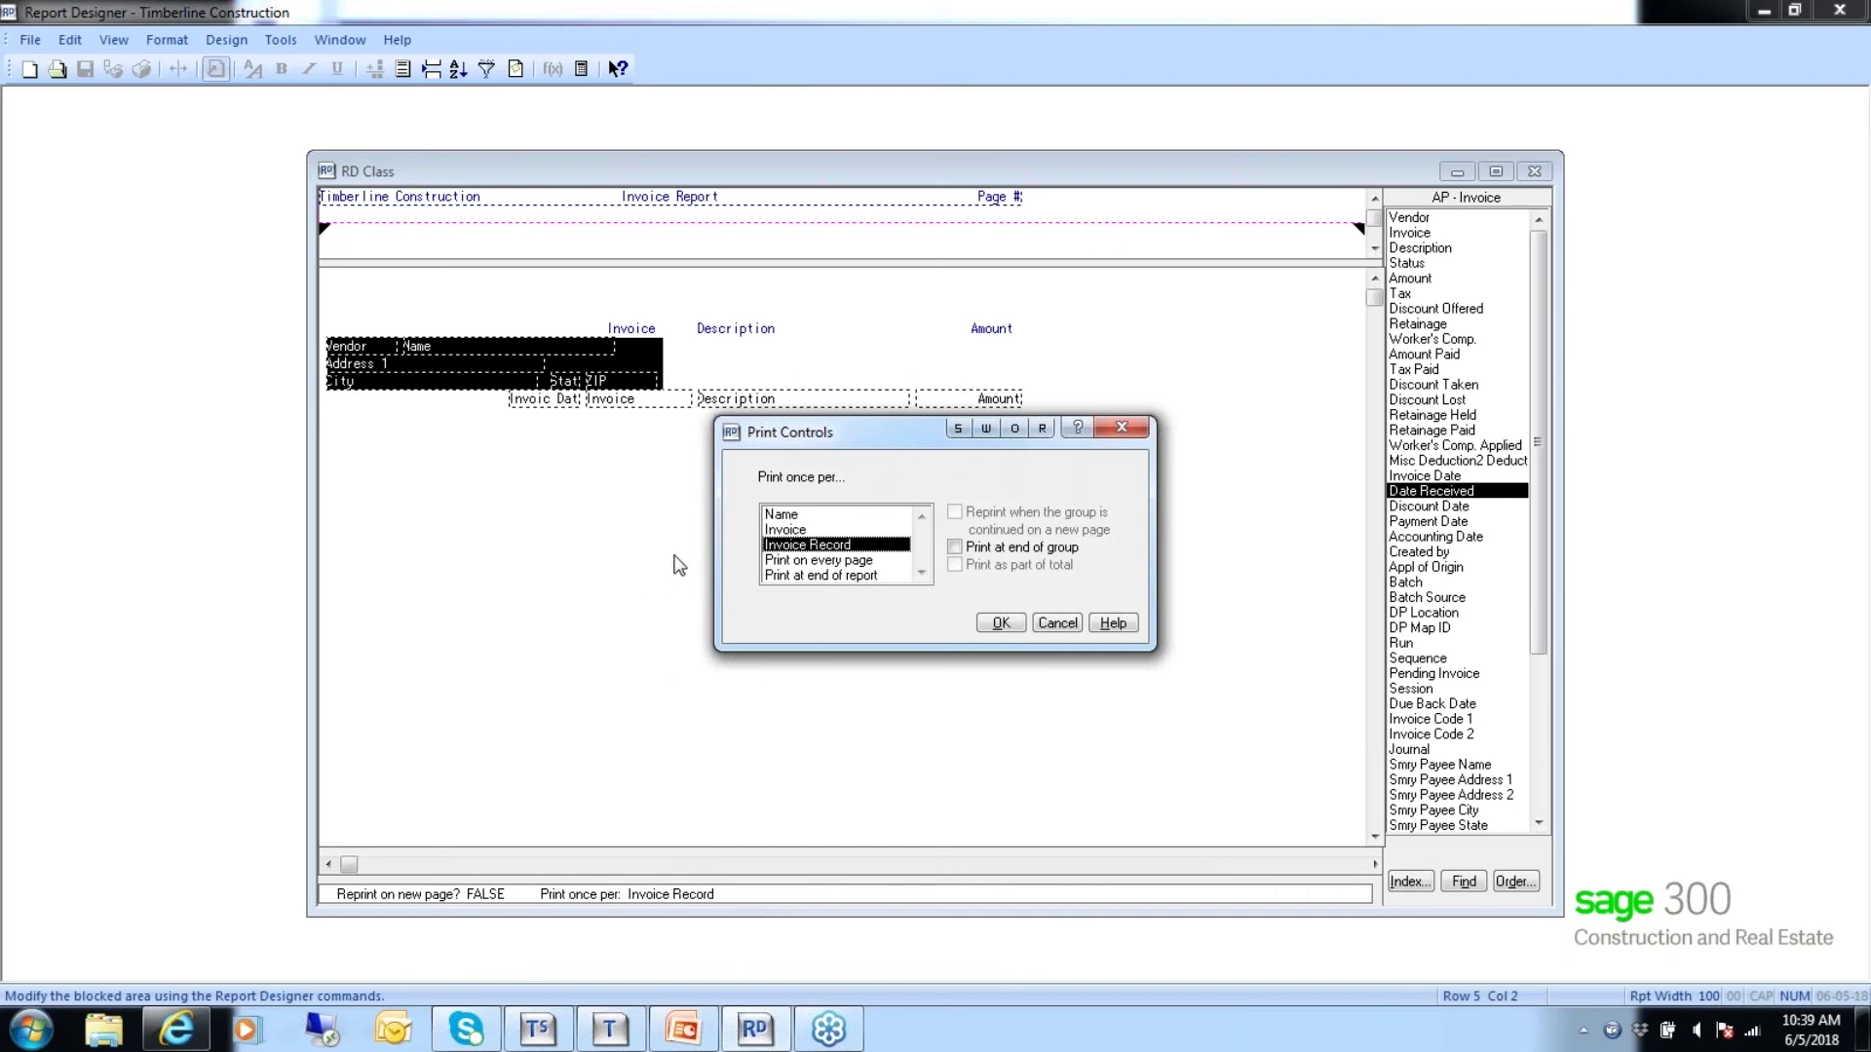
click(797, 515)
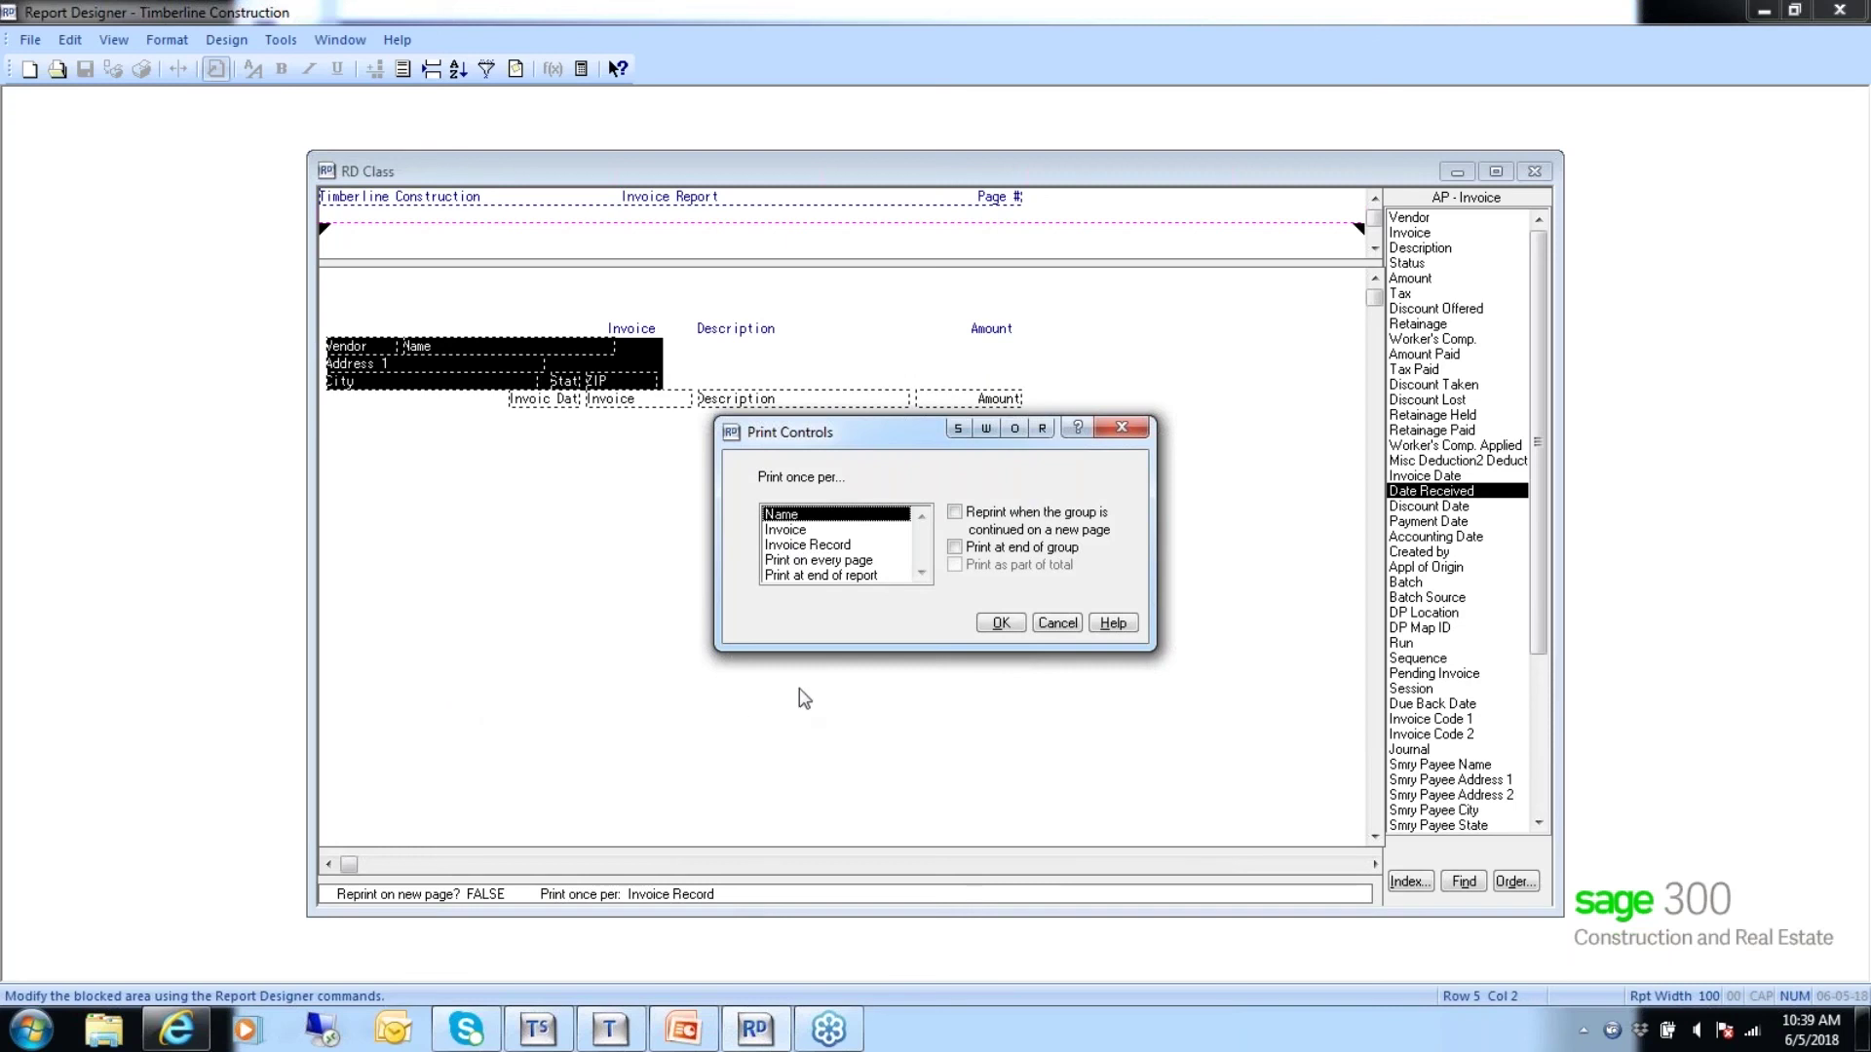
click(995, 623)
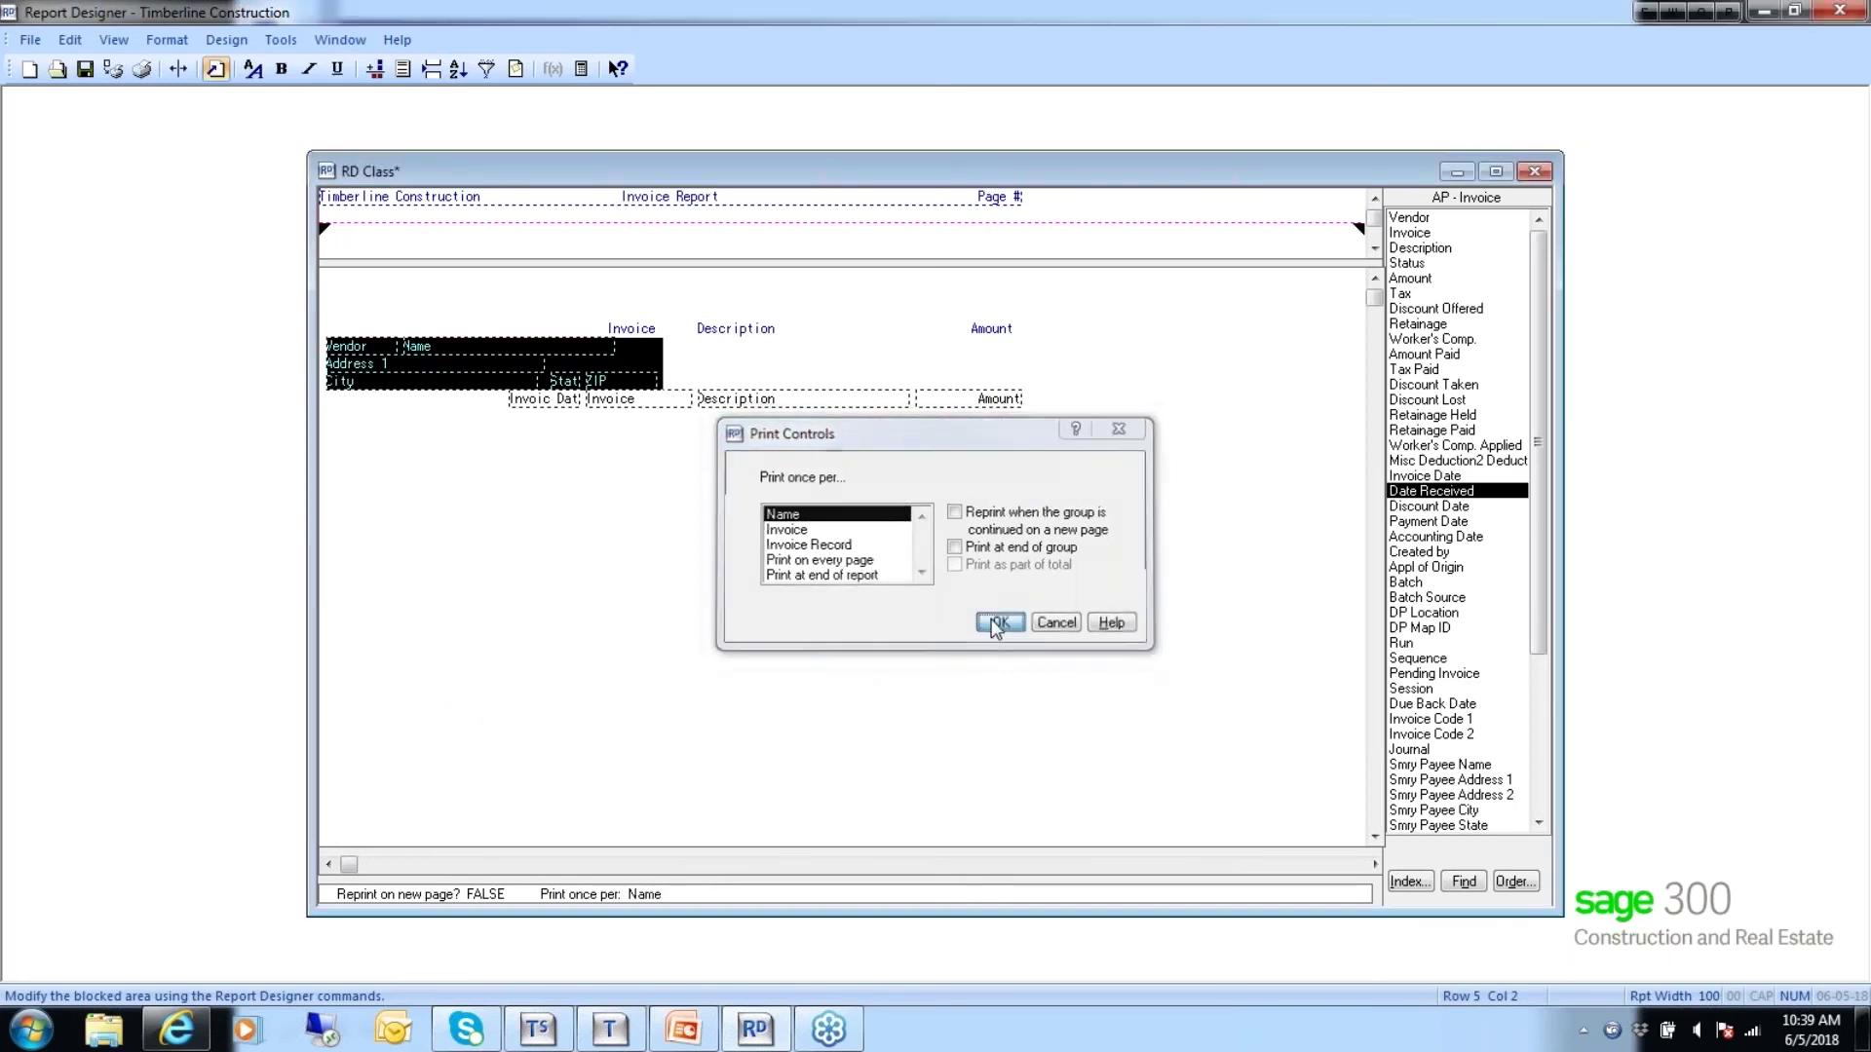
click(674, 541)
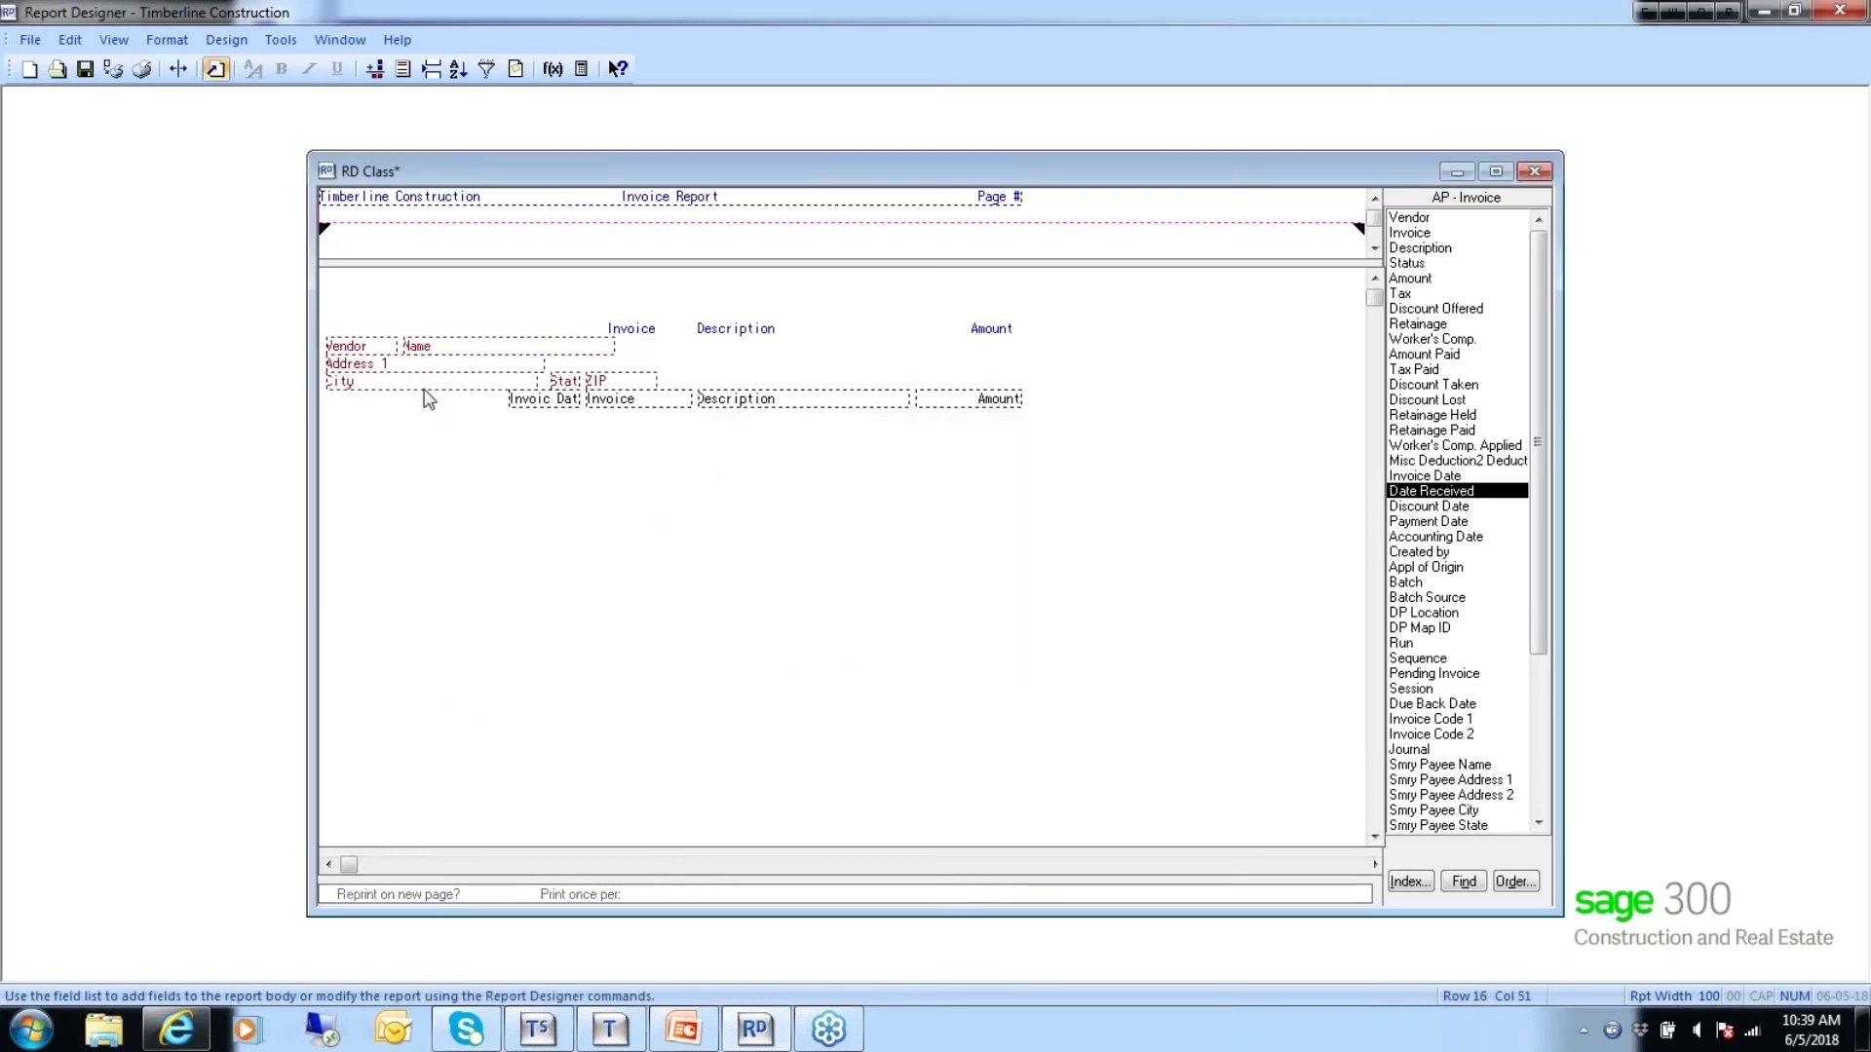
click(458, 353)
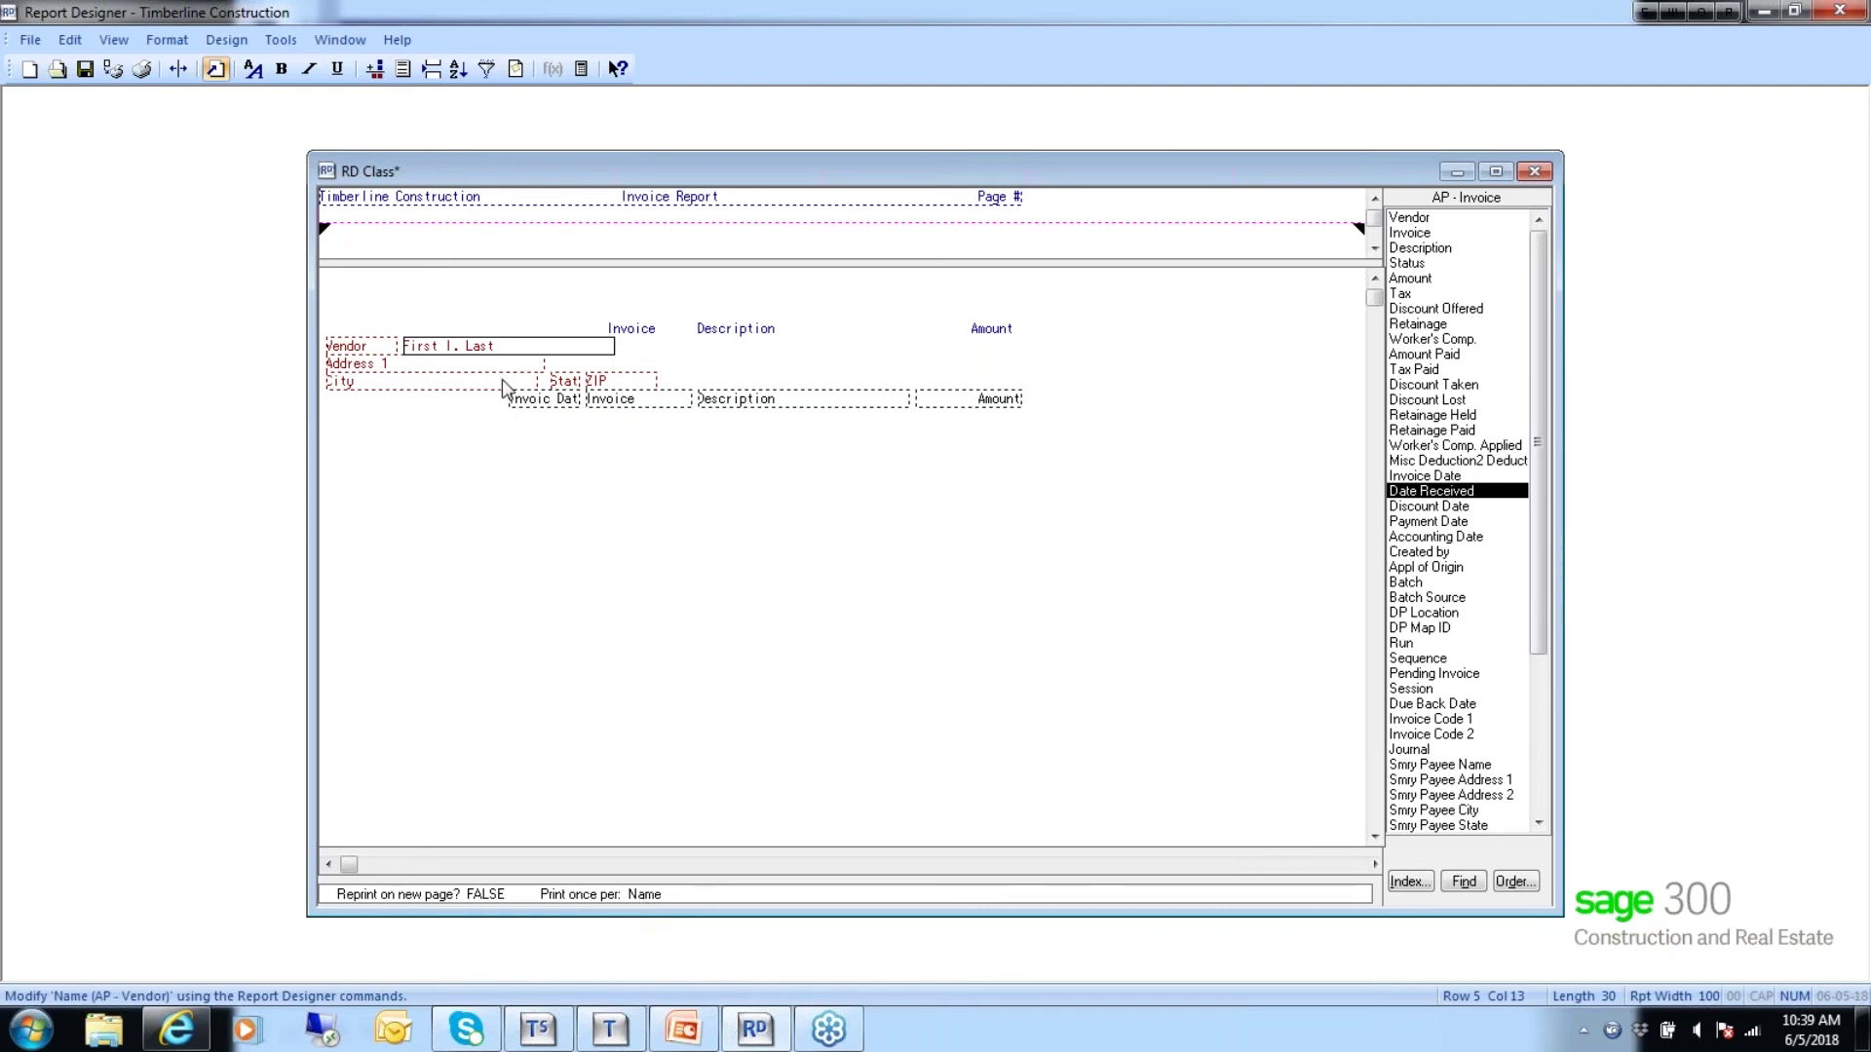
click(727, 400)
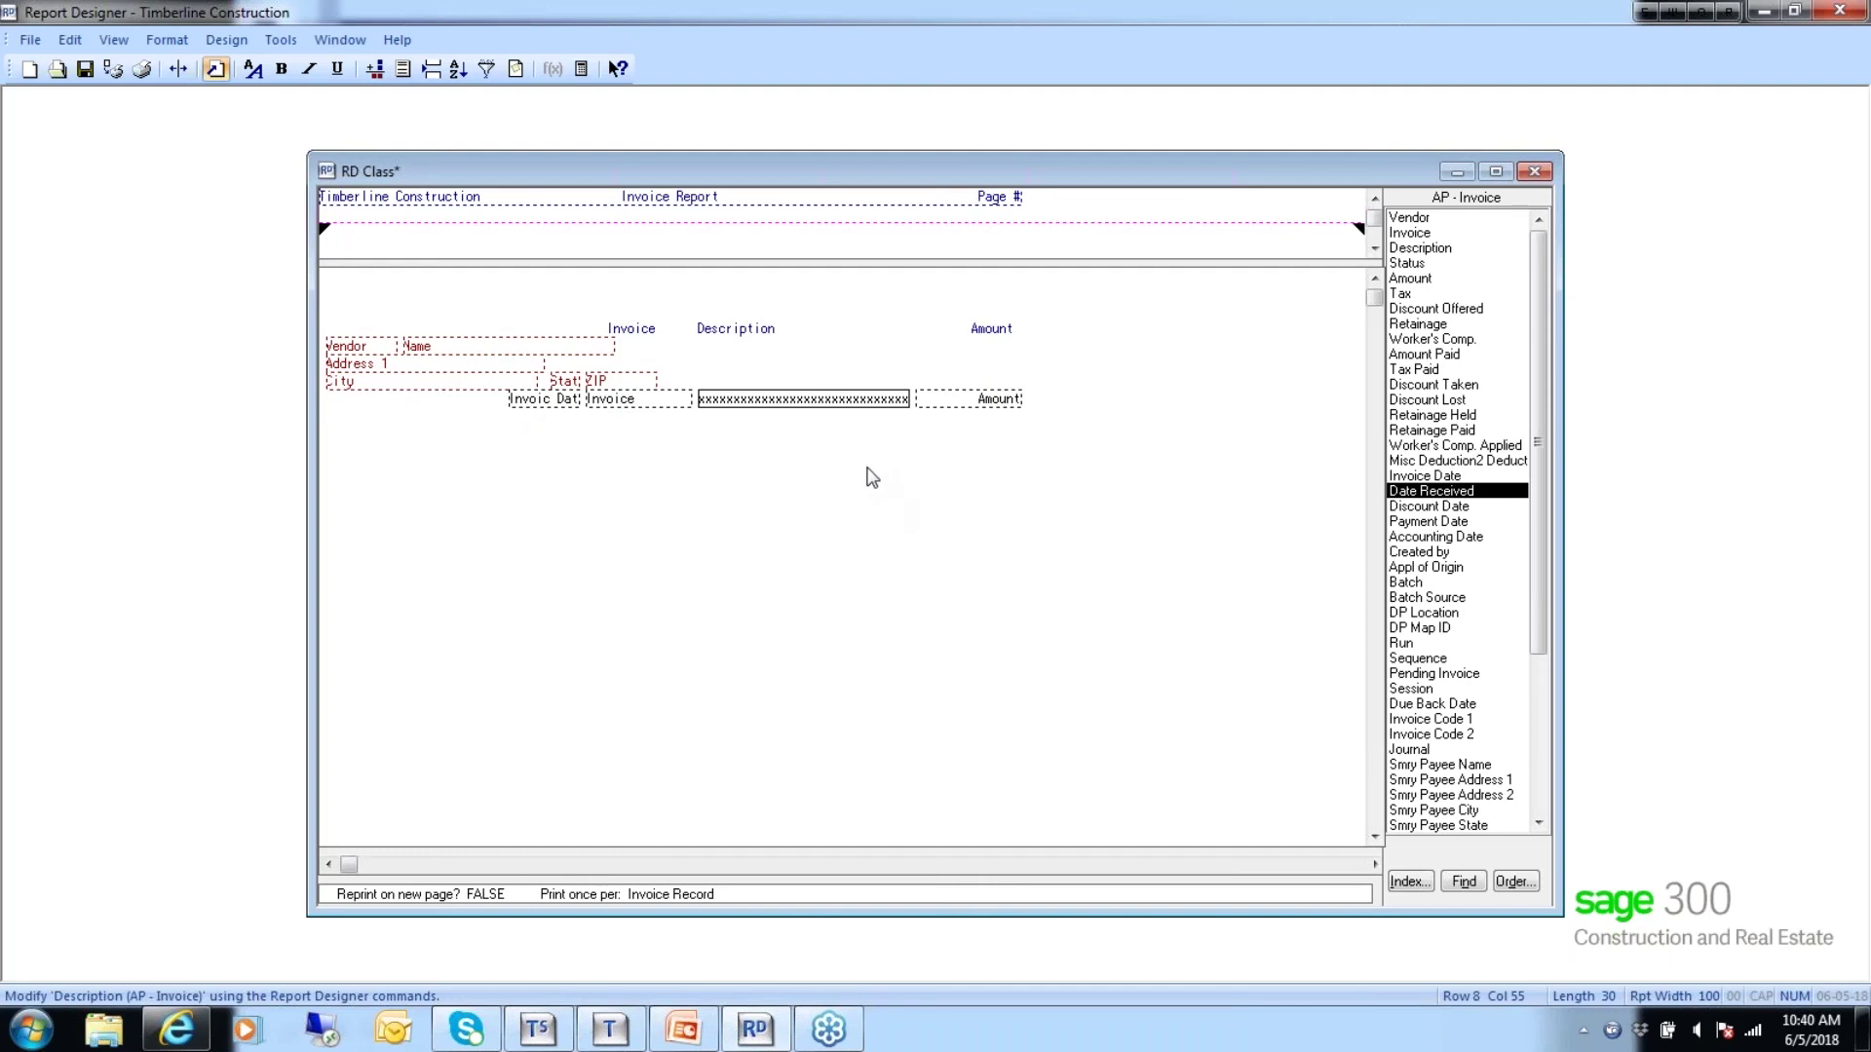
double_click(741, 895)
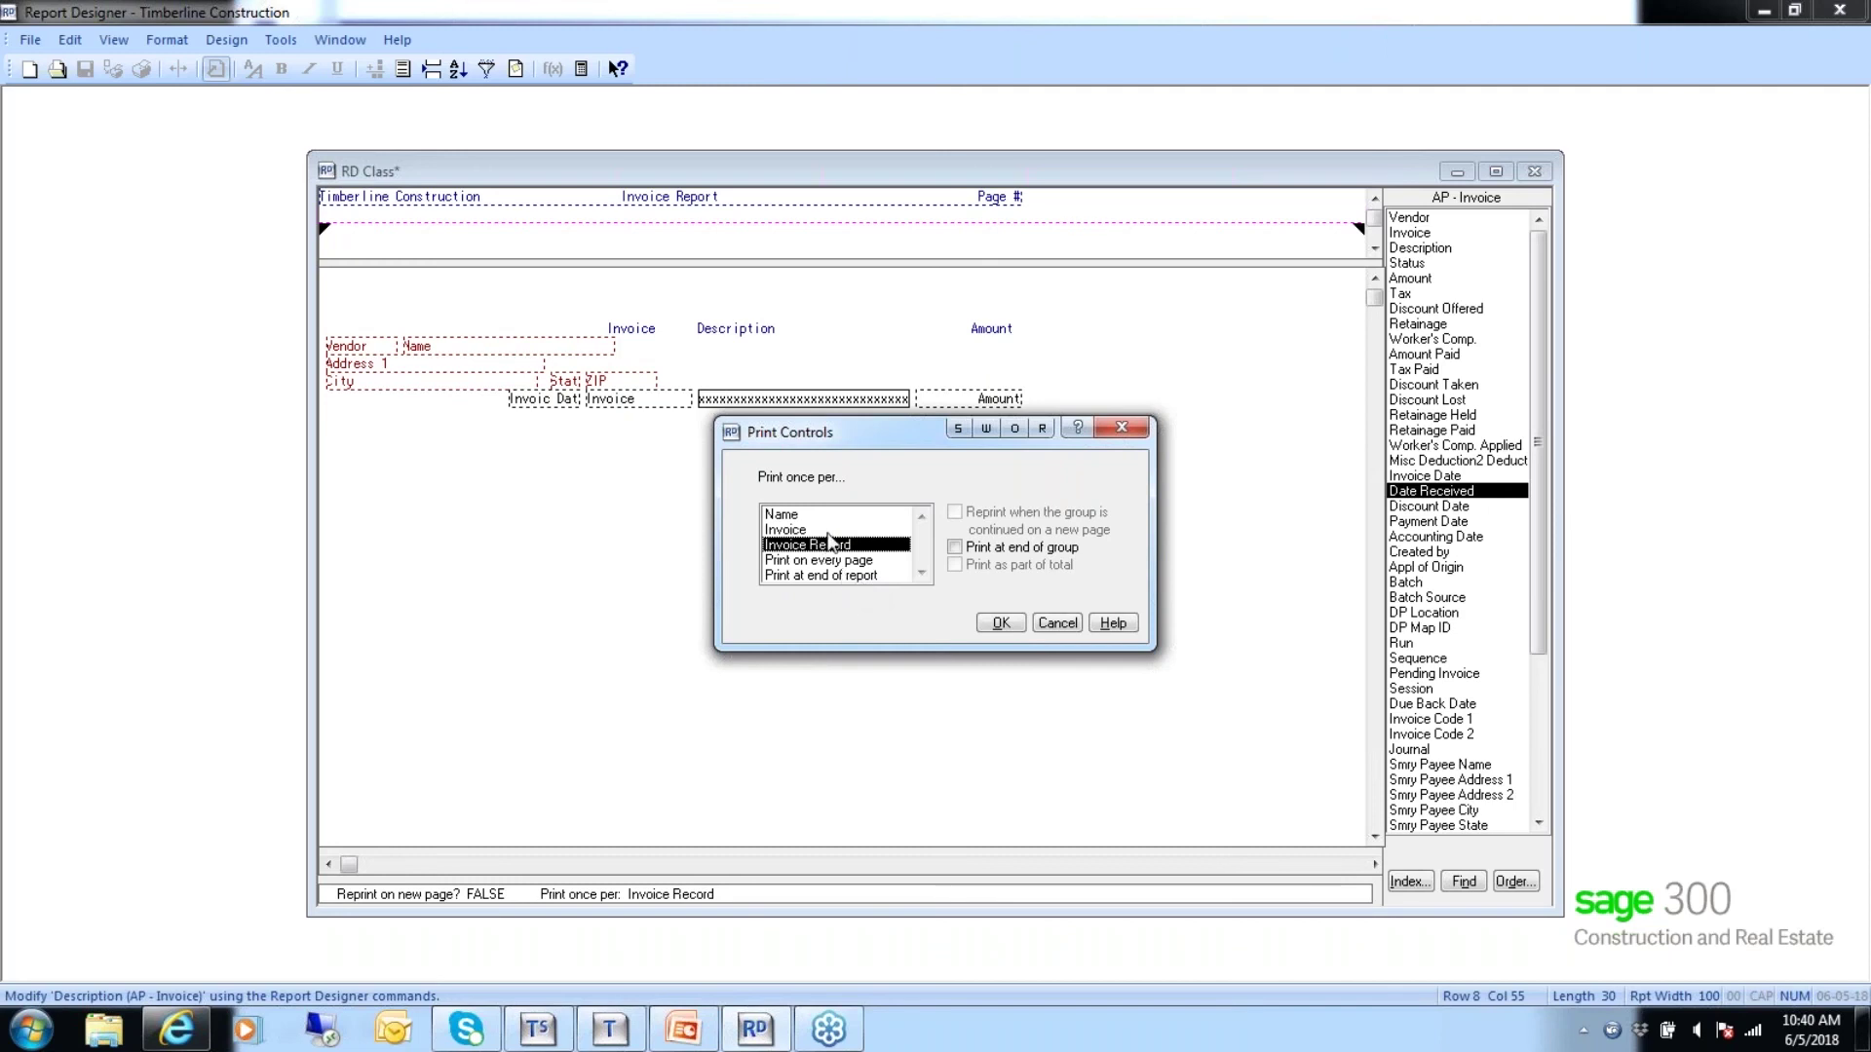
click(785, 531)
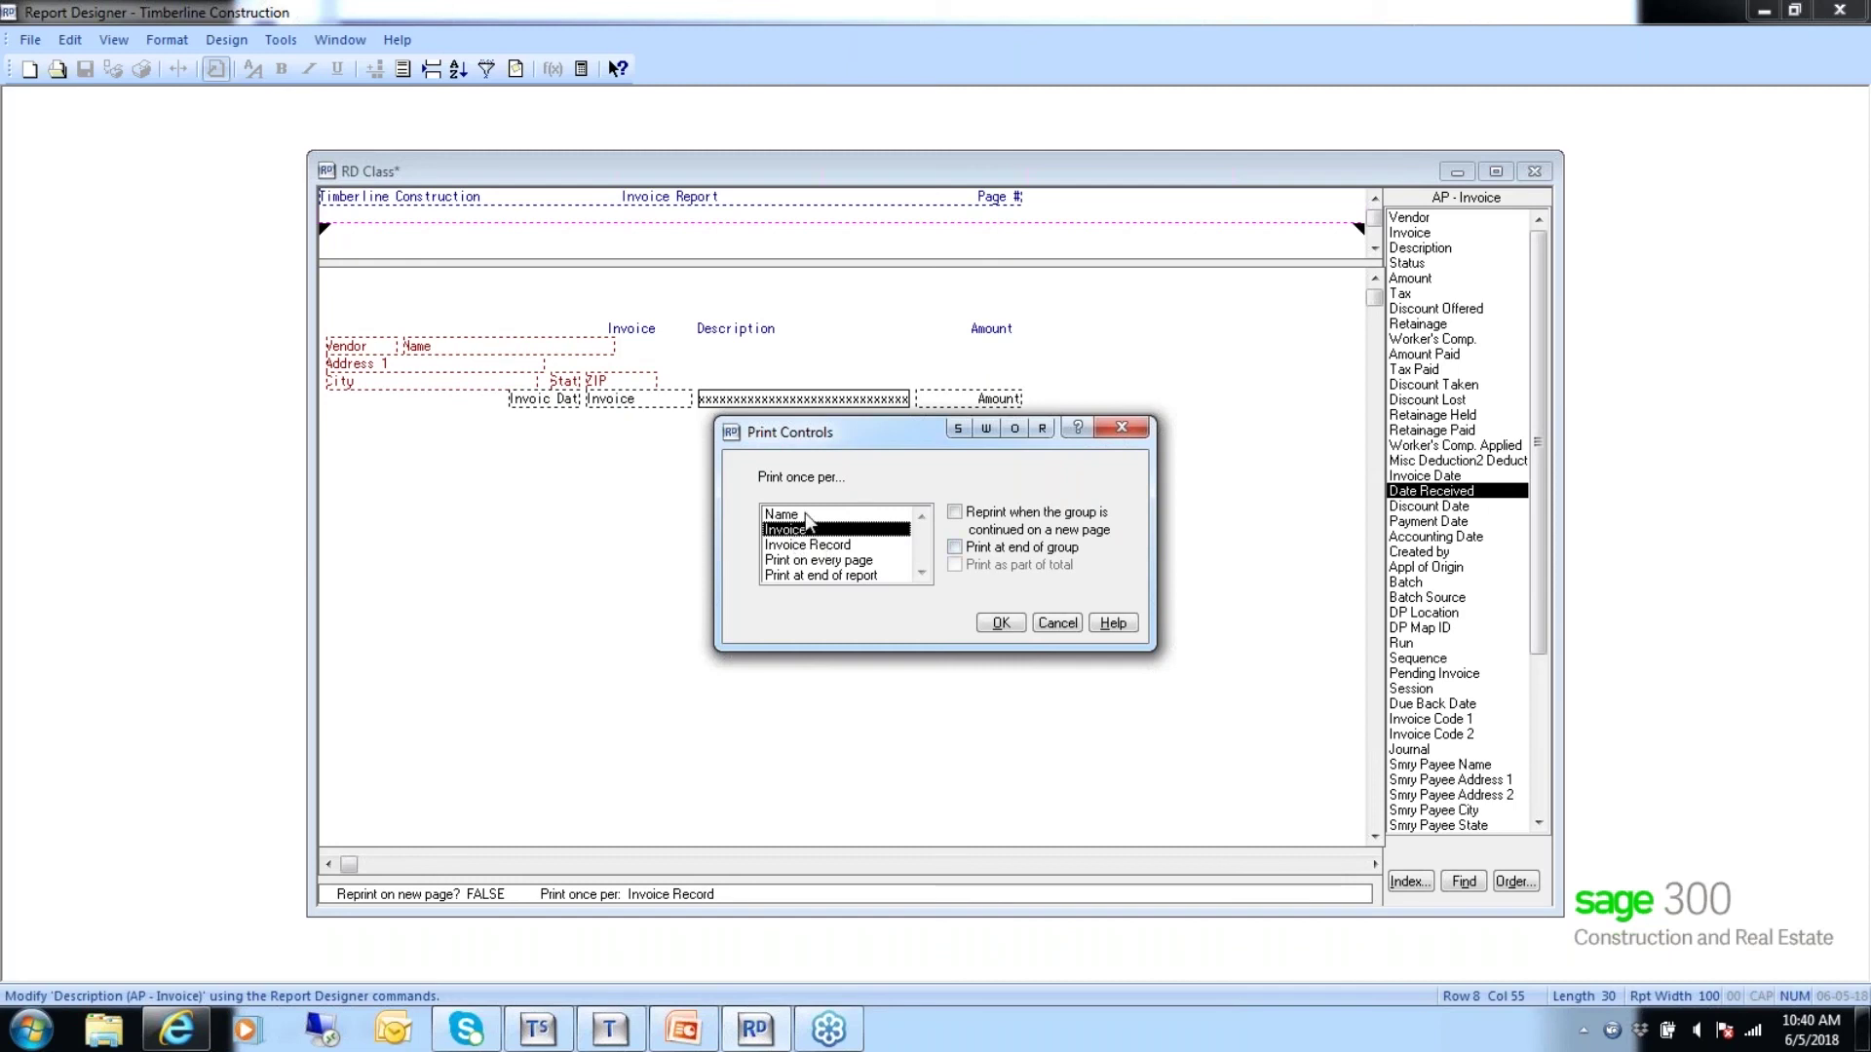
click(802, 516)
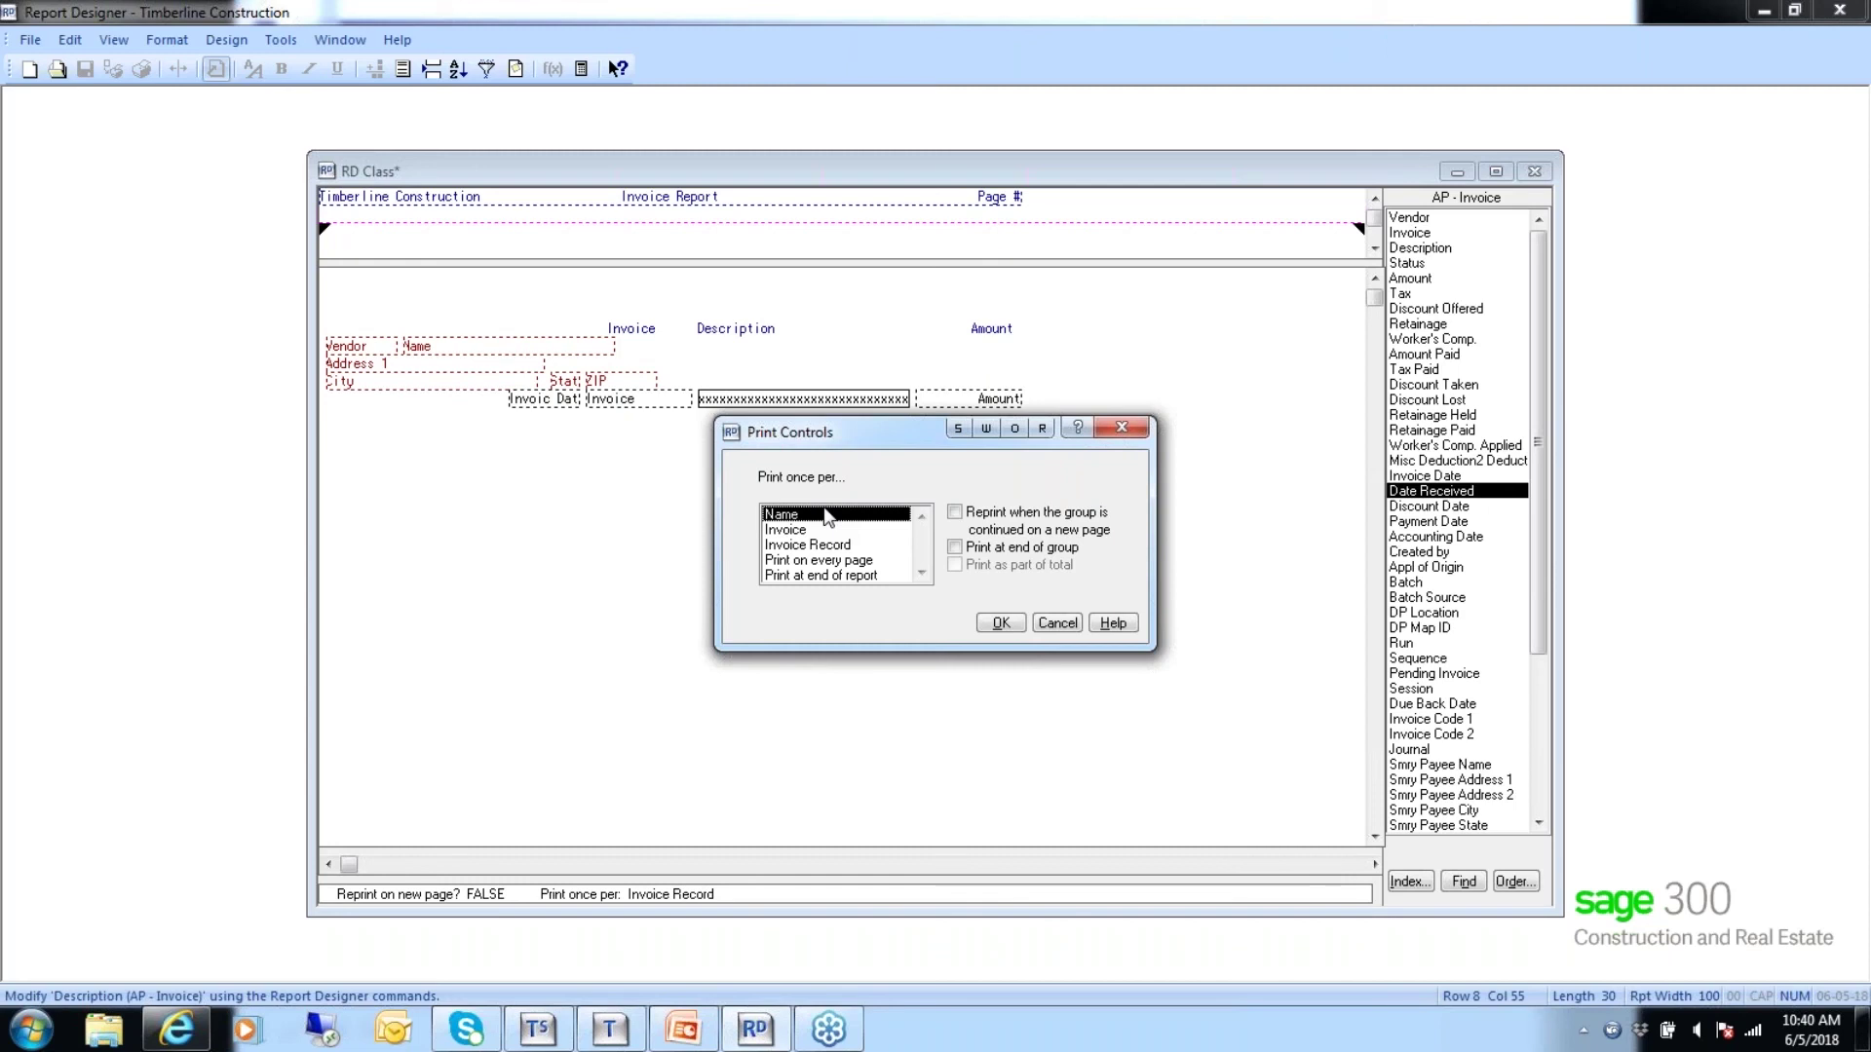
click(956, 514)
click(955, 511)
click(1054, 622)
click(1050, 619)
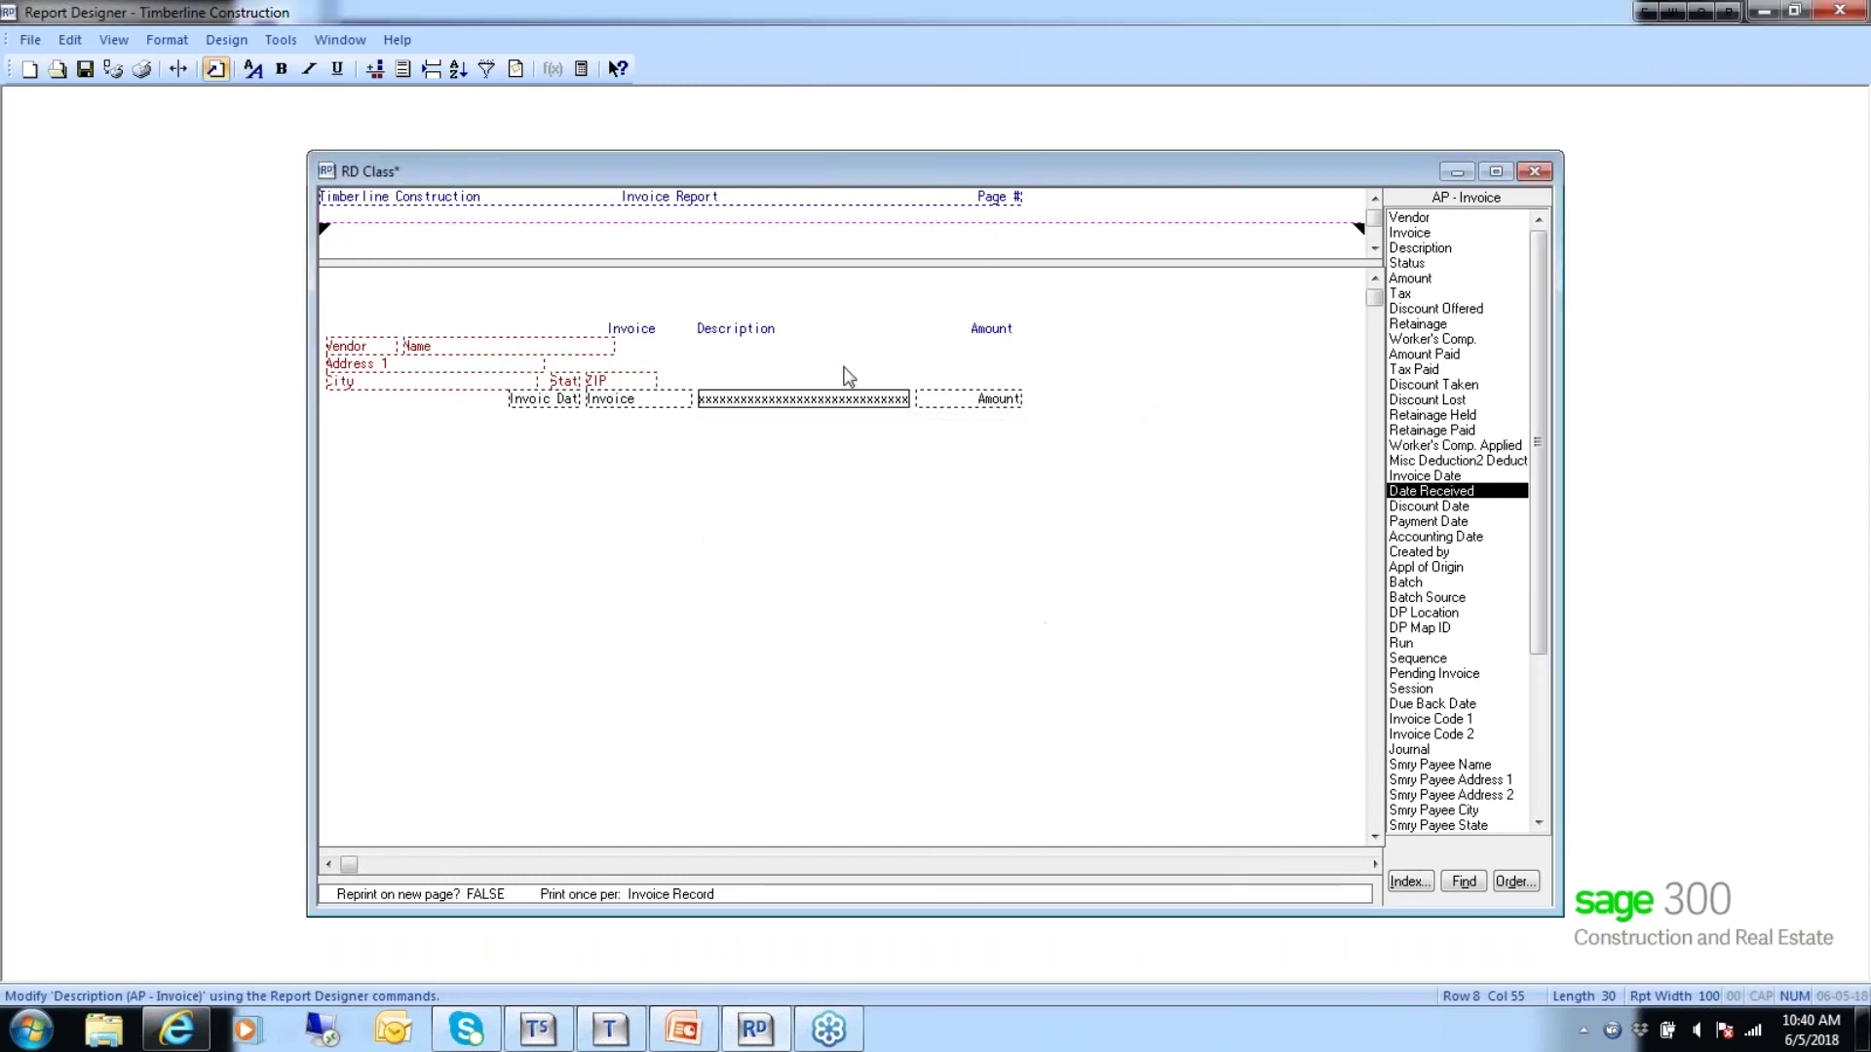
Set the vendor name and address block to reprint when its group continues on a new page, and save the design.
drag(672, 382, 330, 348)
double_click(786, 900)
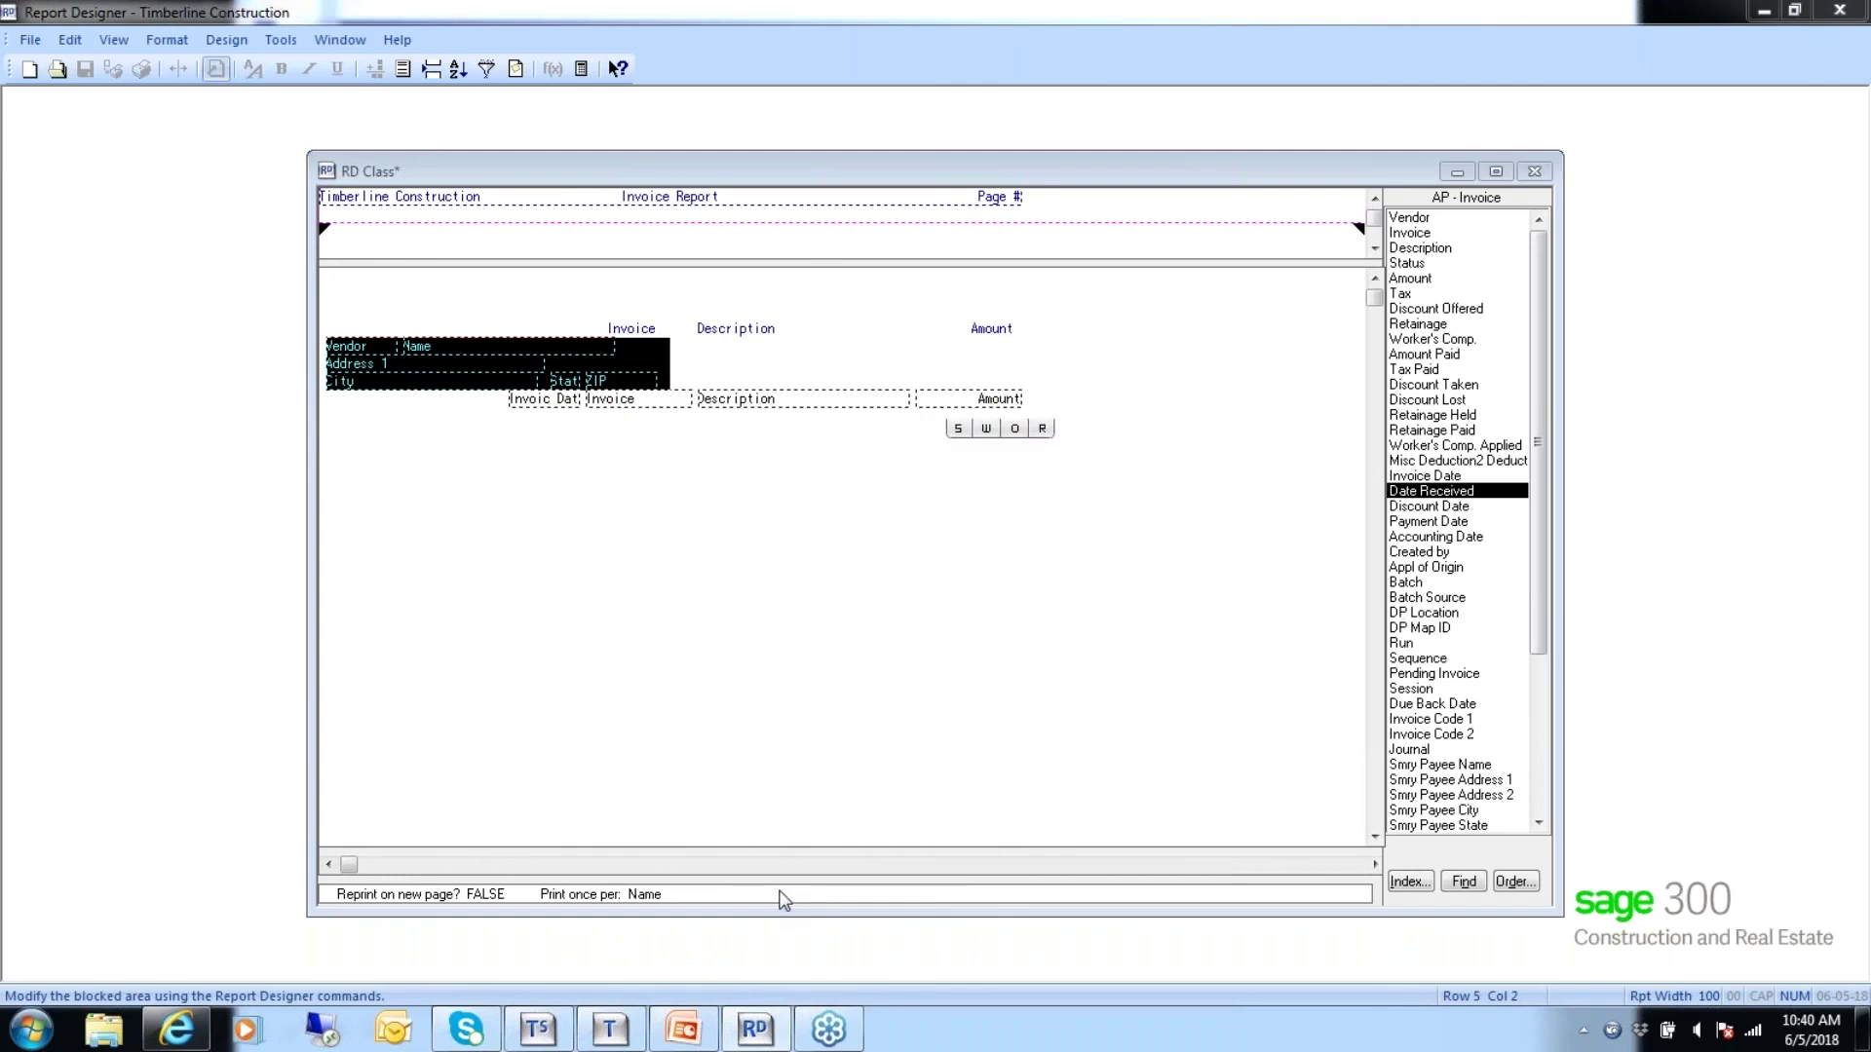
click(955, 513)
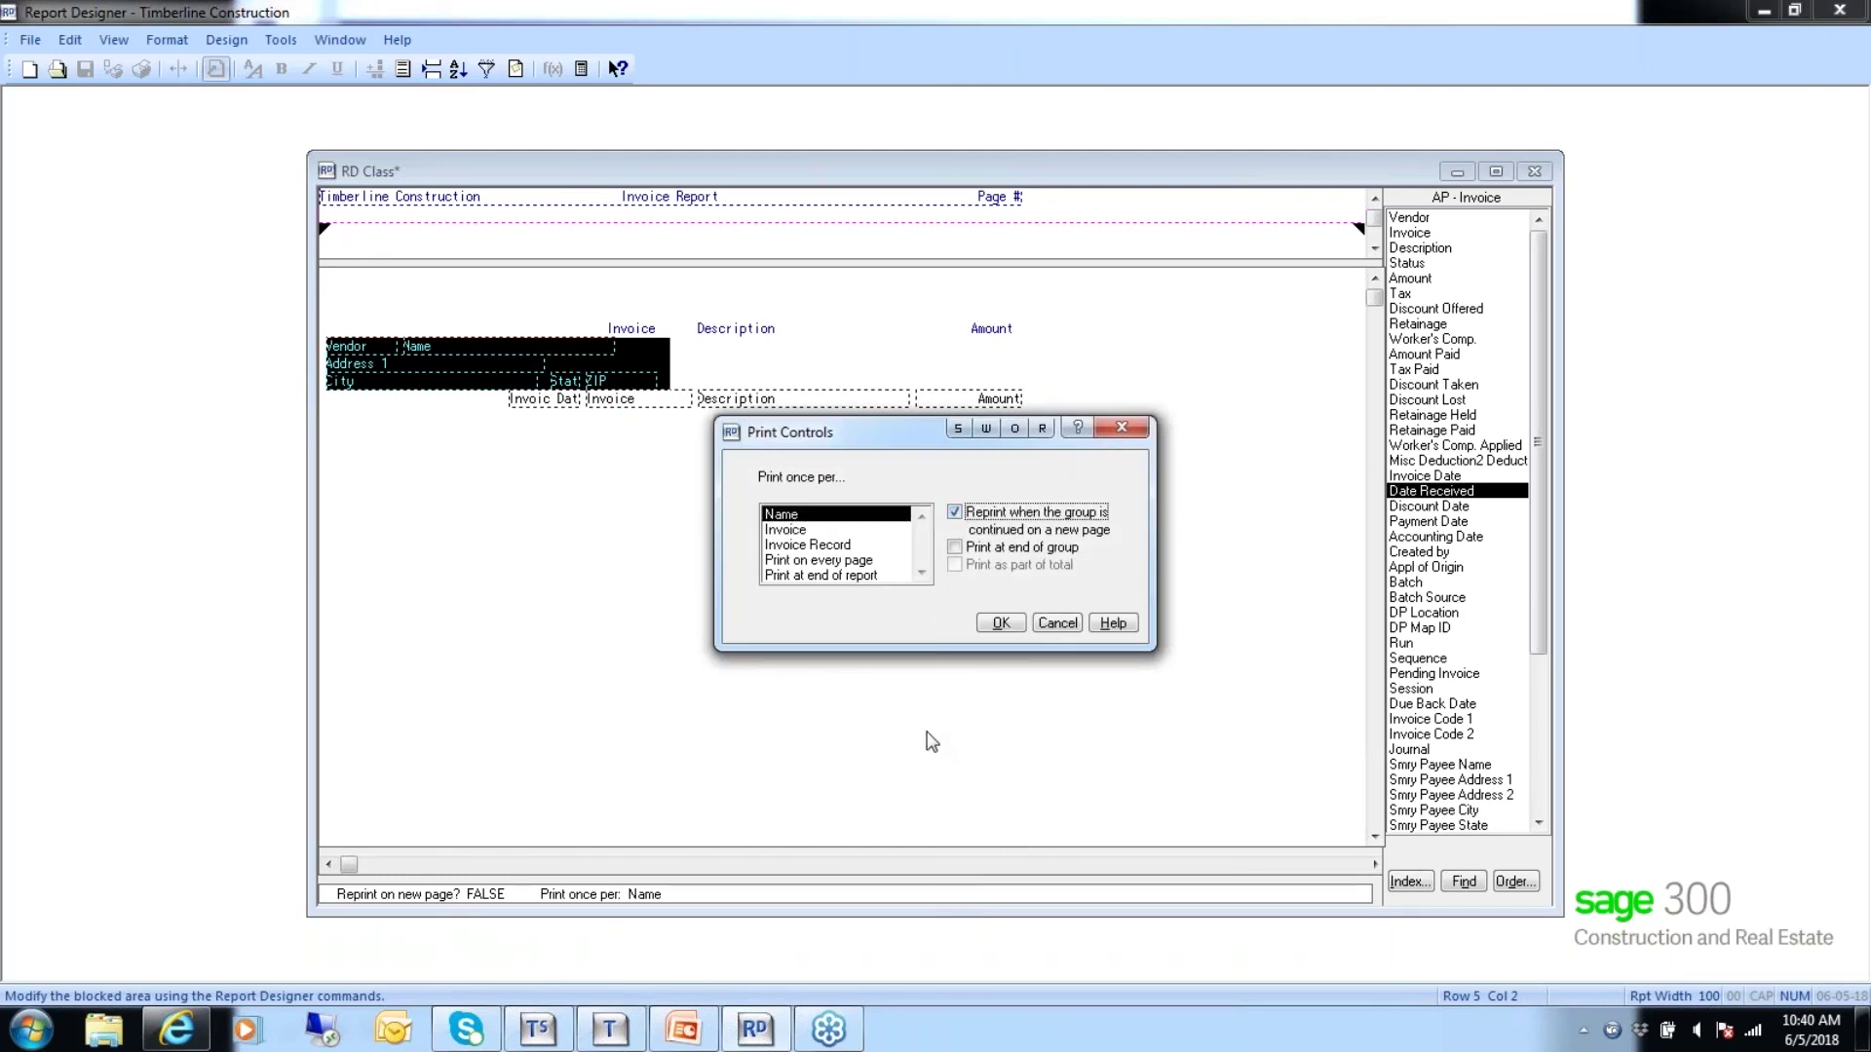
click(1002, 624)
click(756, 560)
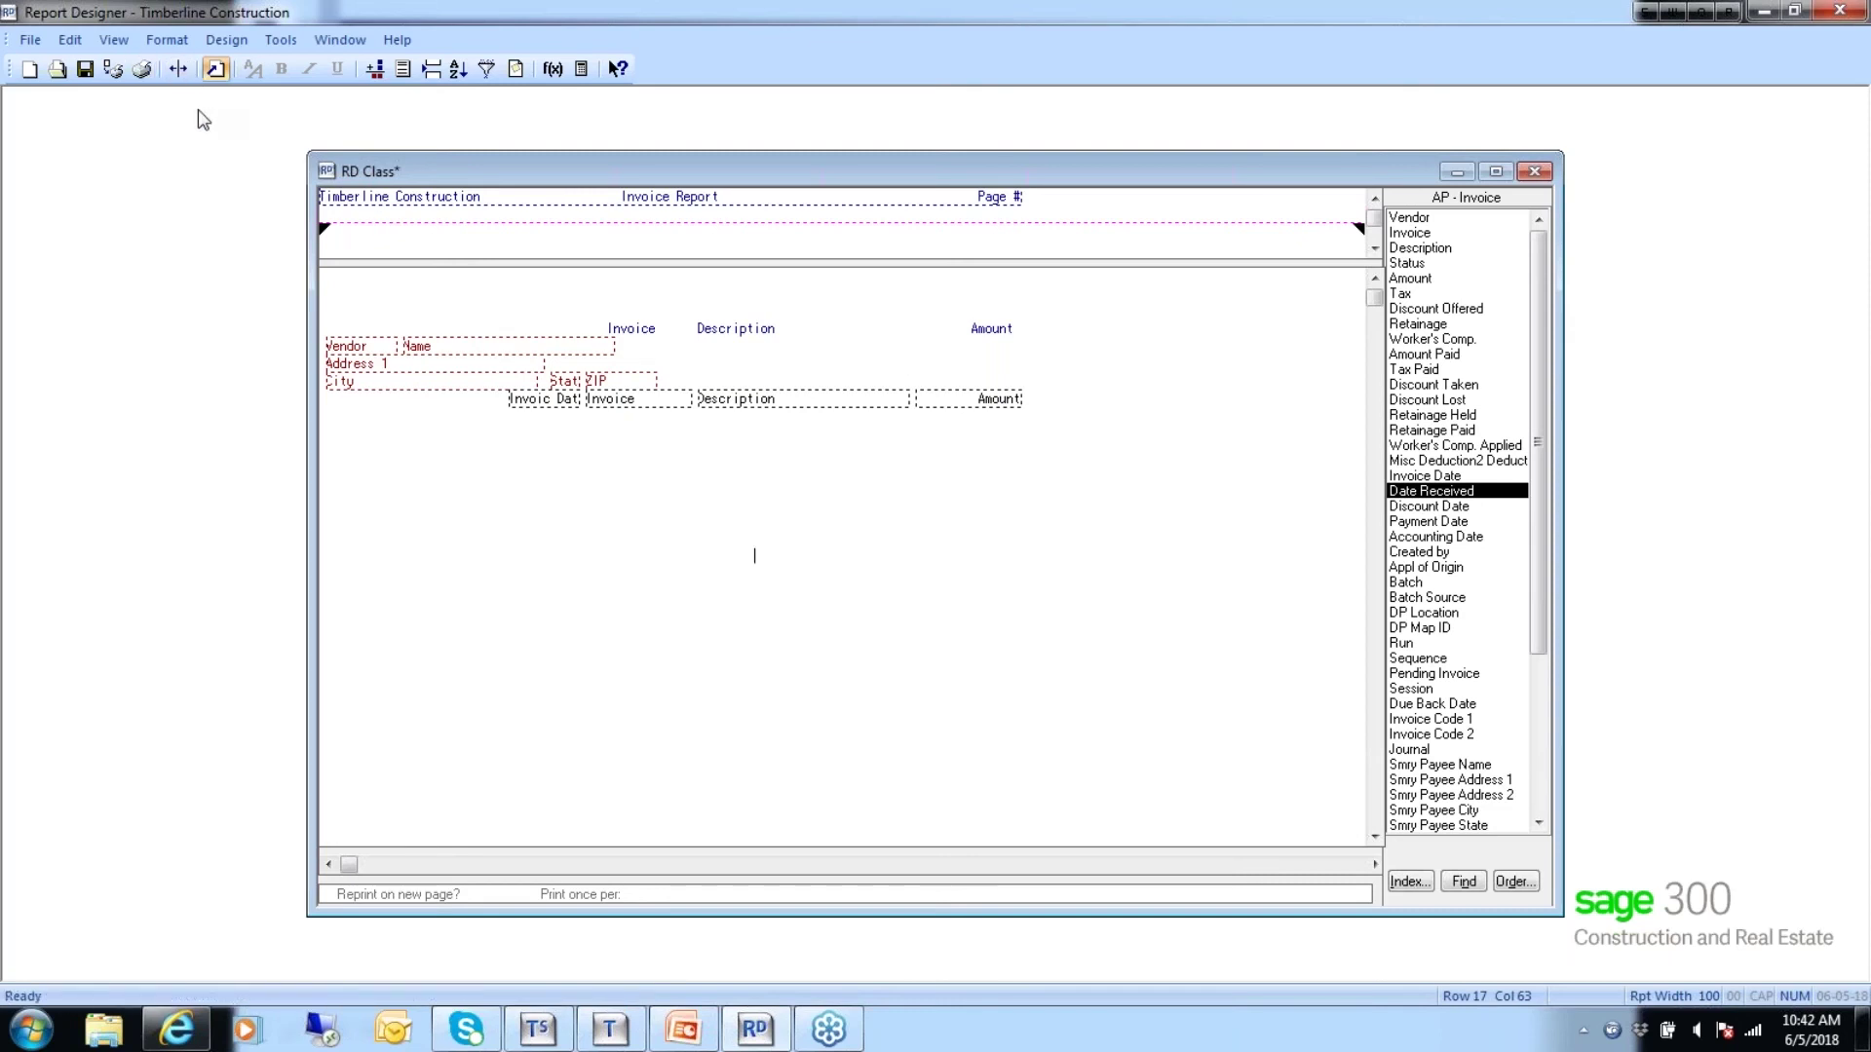
click(83, 76)
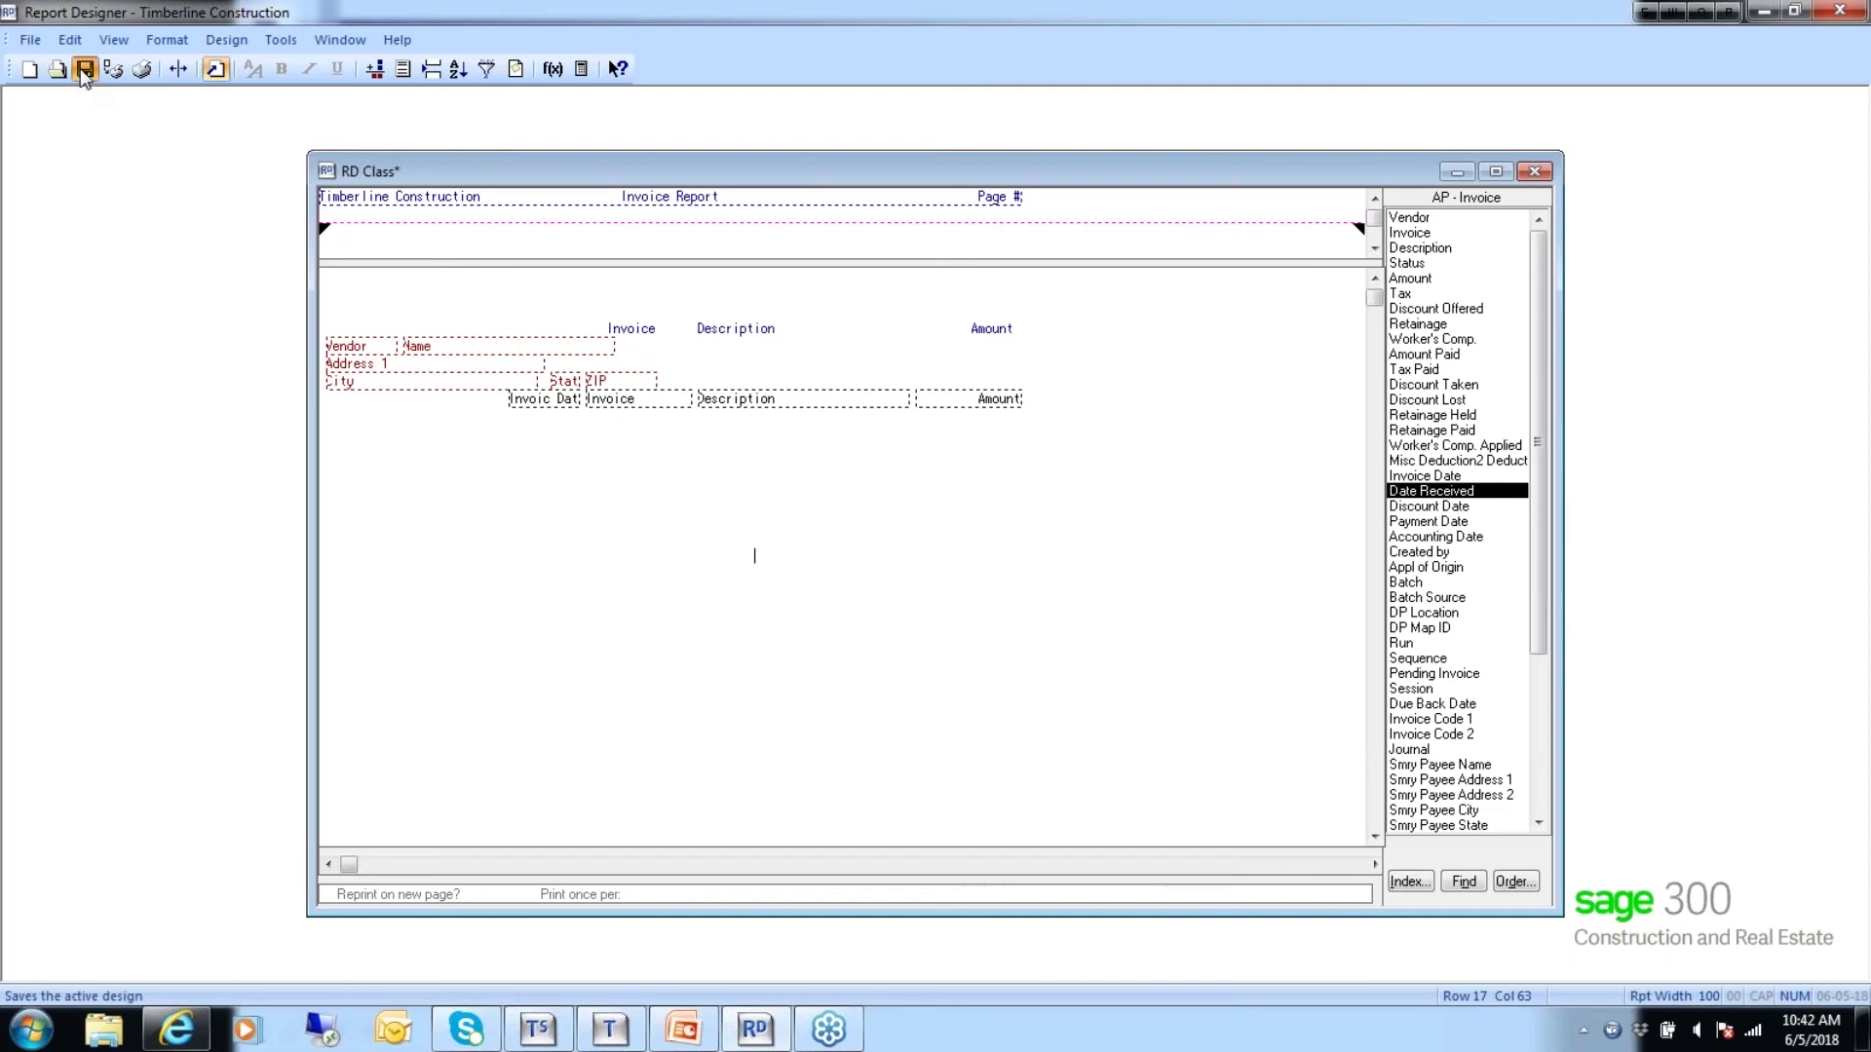
Add Report Totals and Name Totals to the report design.
click(226, 39)
click(237, 67)
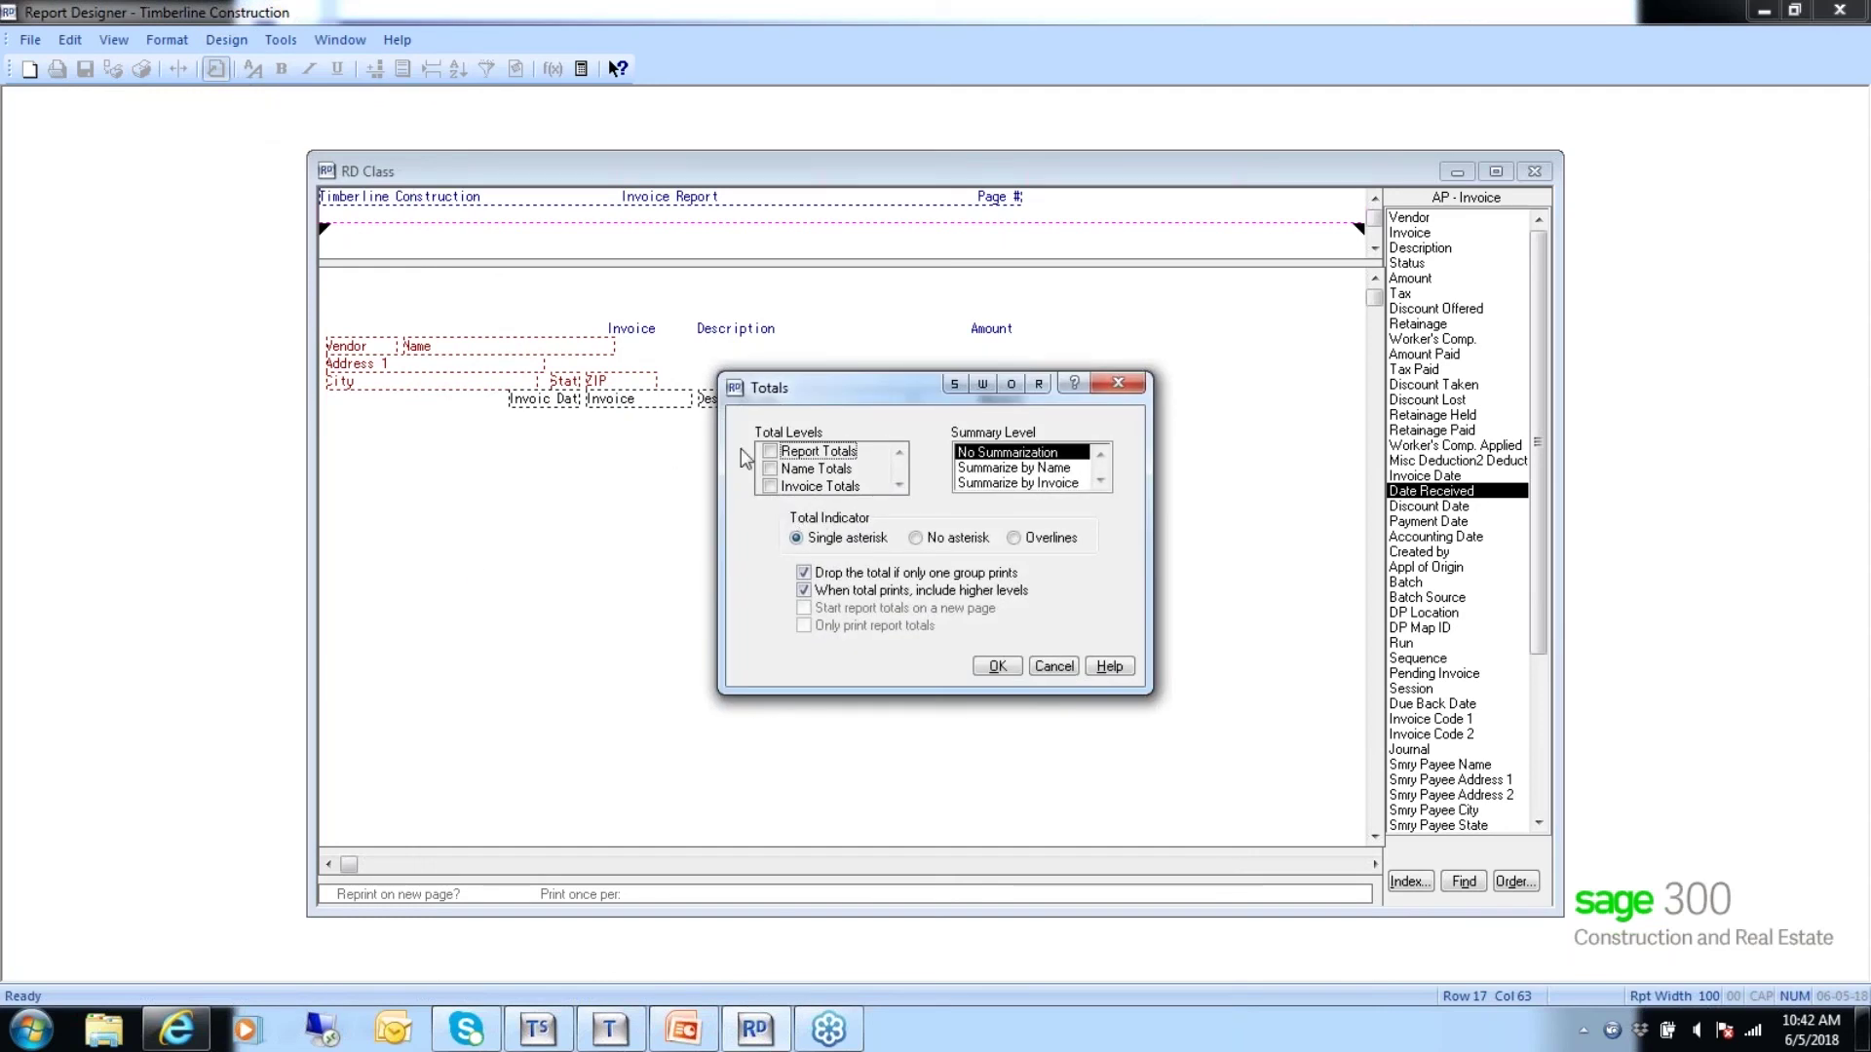
click(770, 451)
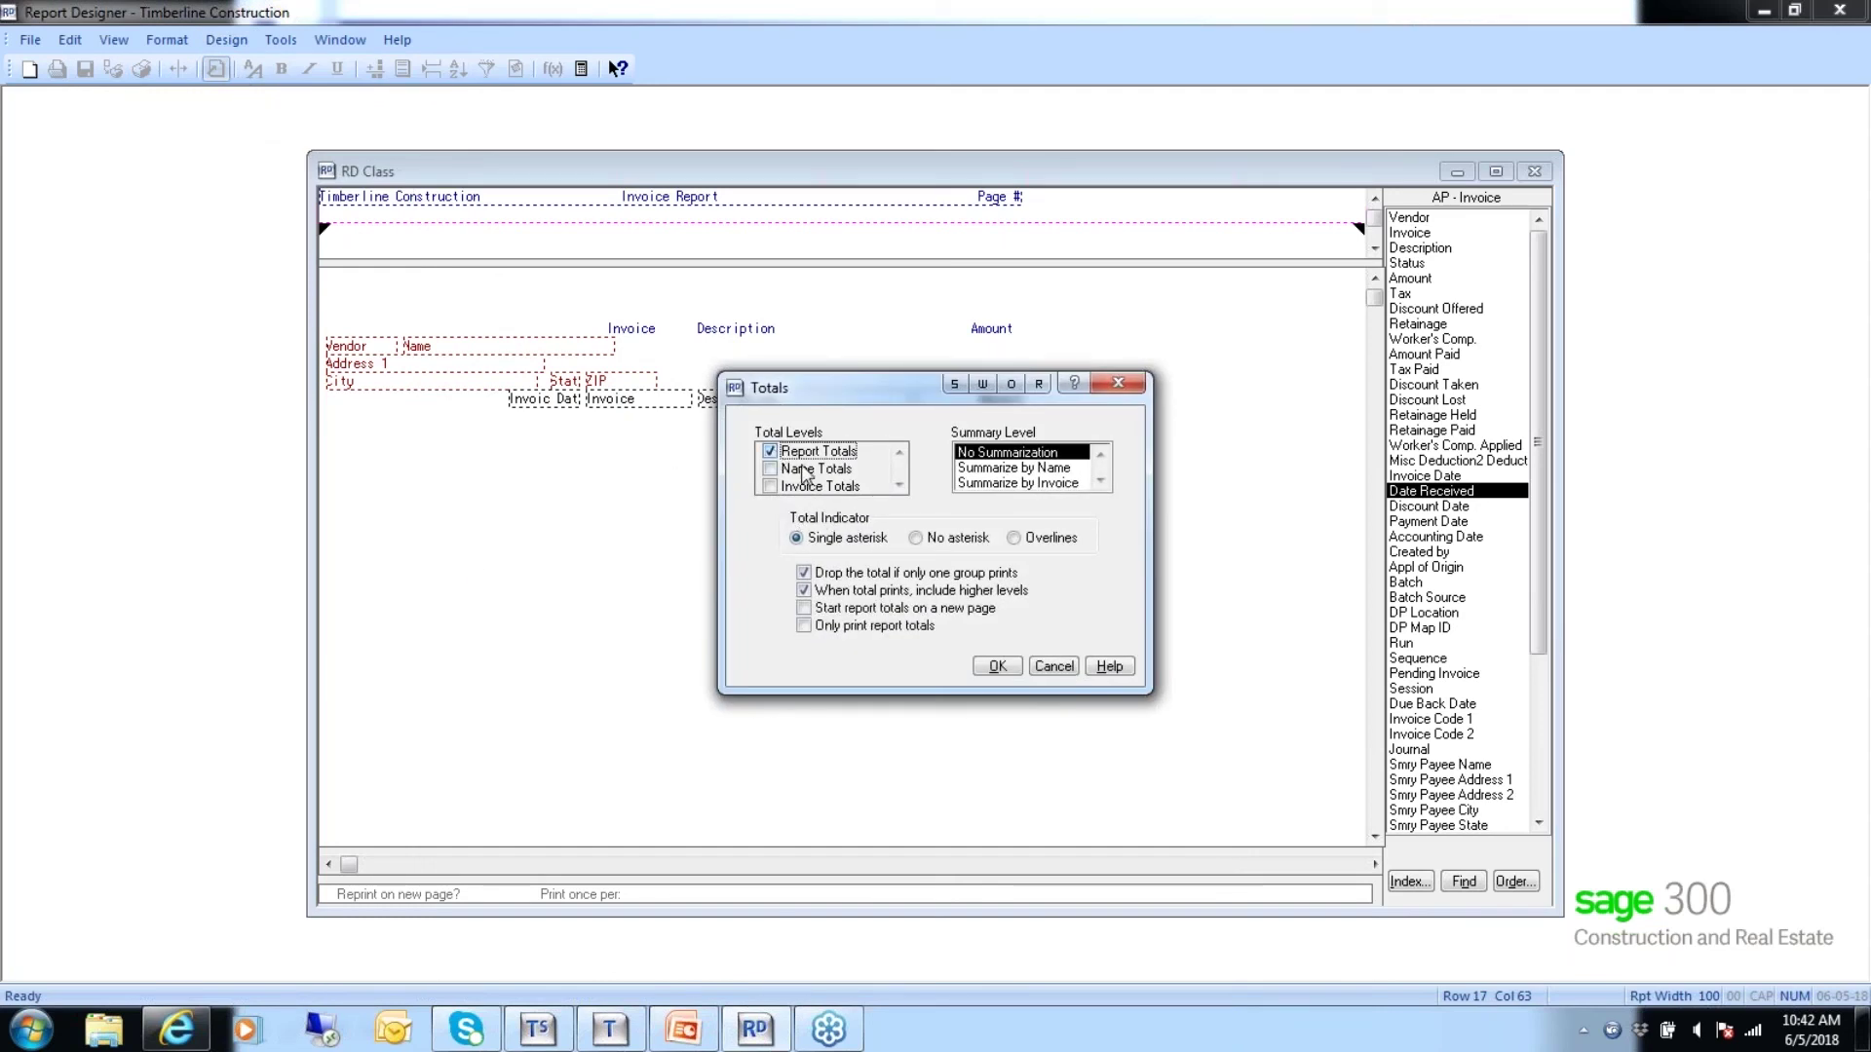
click(770, 470)
click(988, 664)
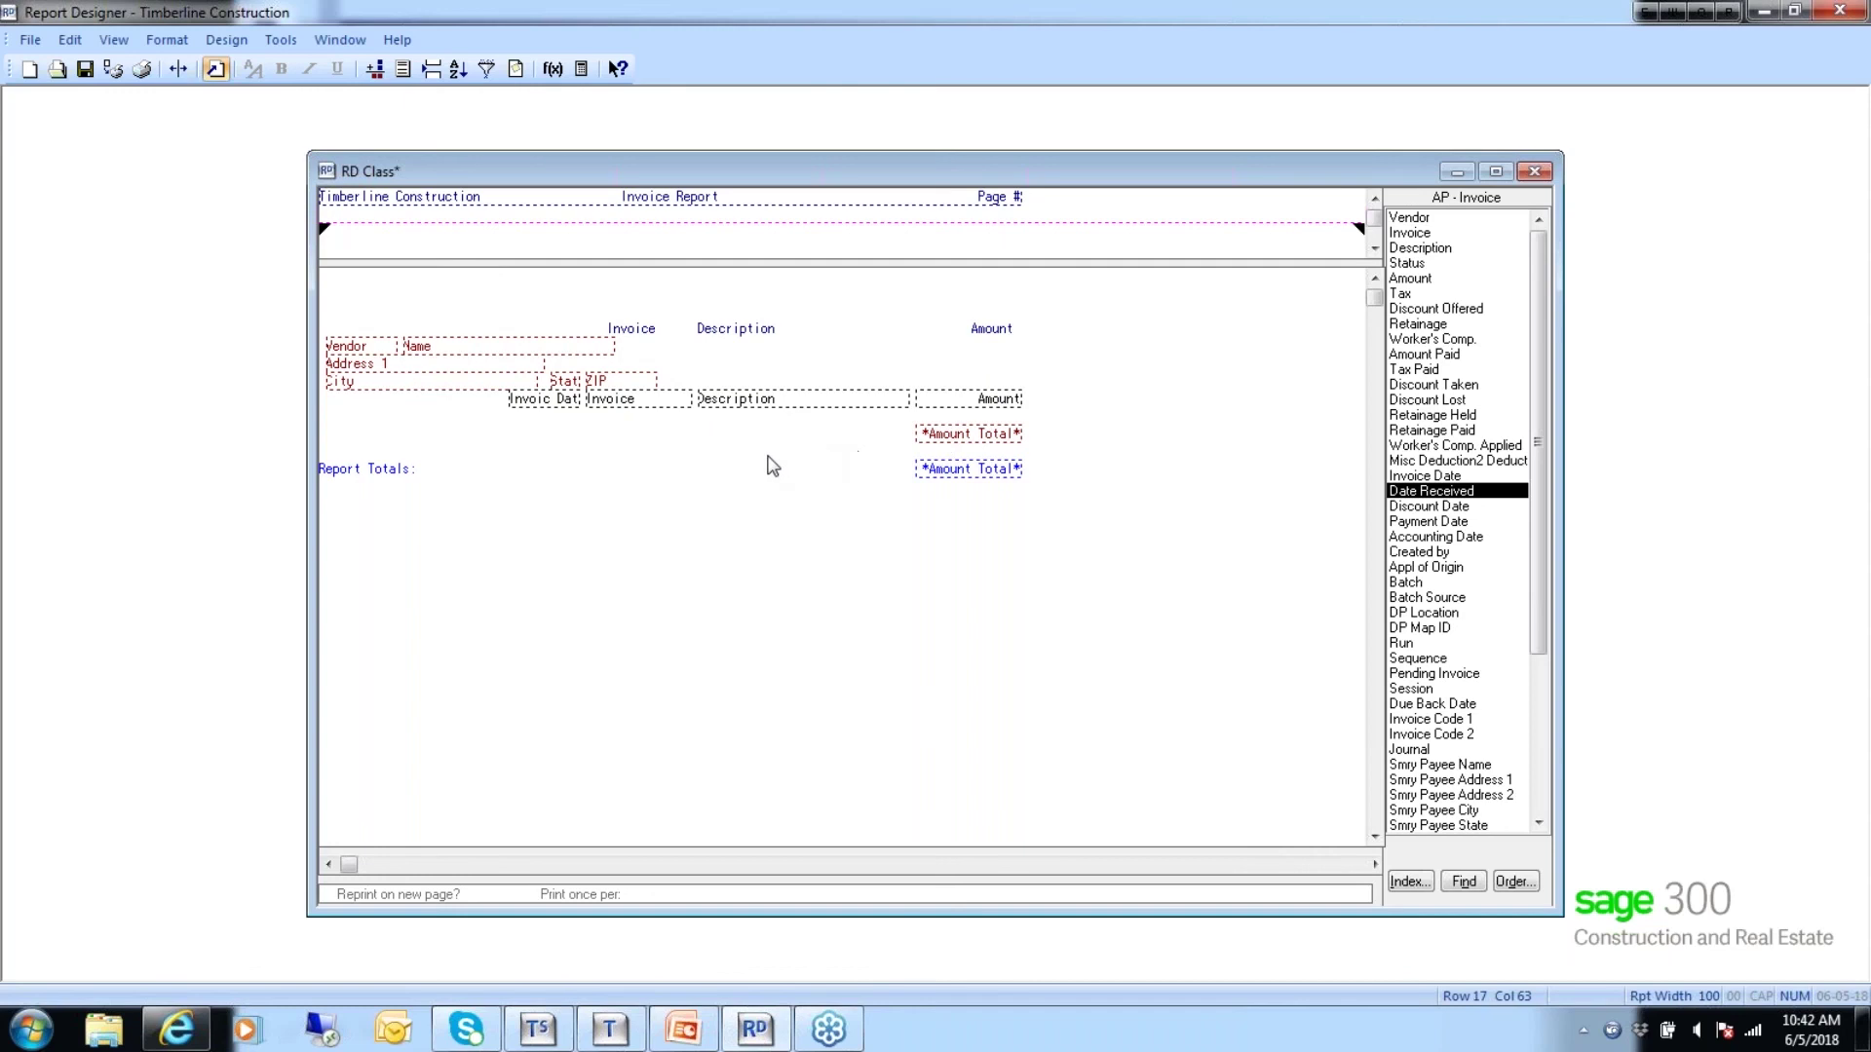
Move the Report Totals label along its line so it sits just before the report's Amount Total field.
click(416, 471)
drag(419, 477, 325, 477)
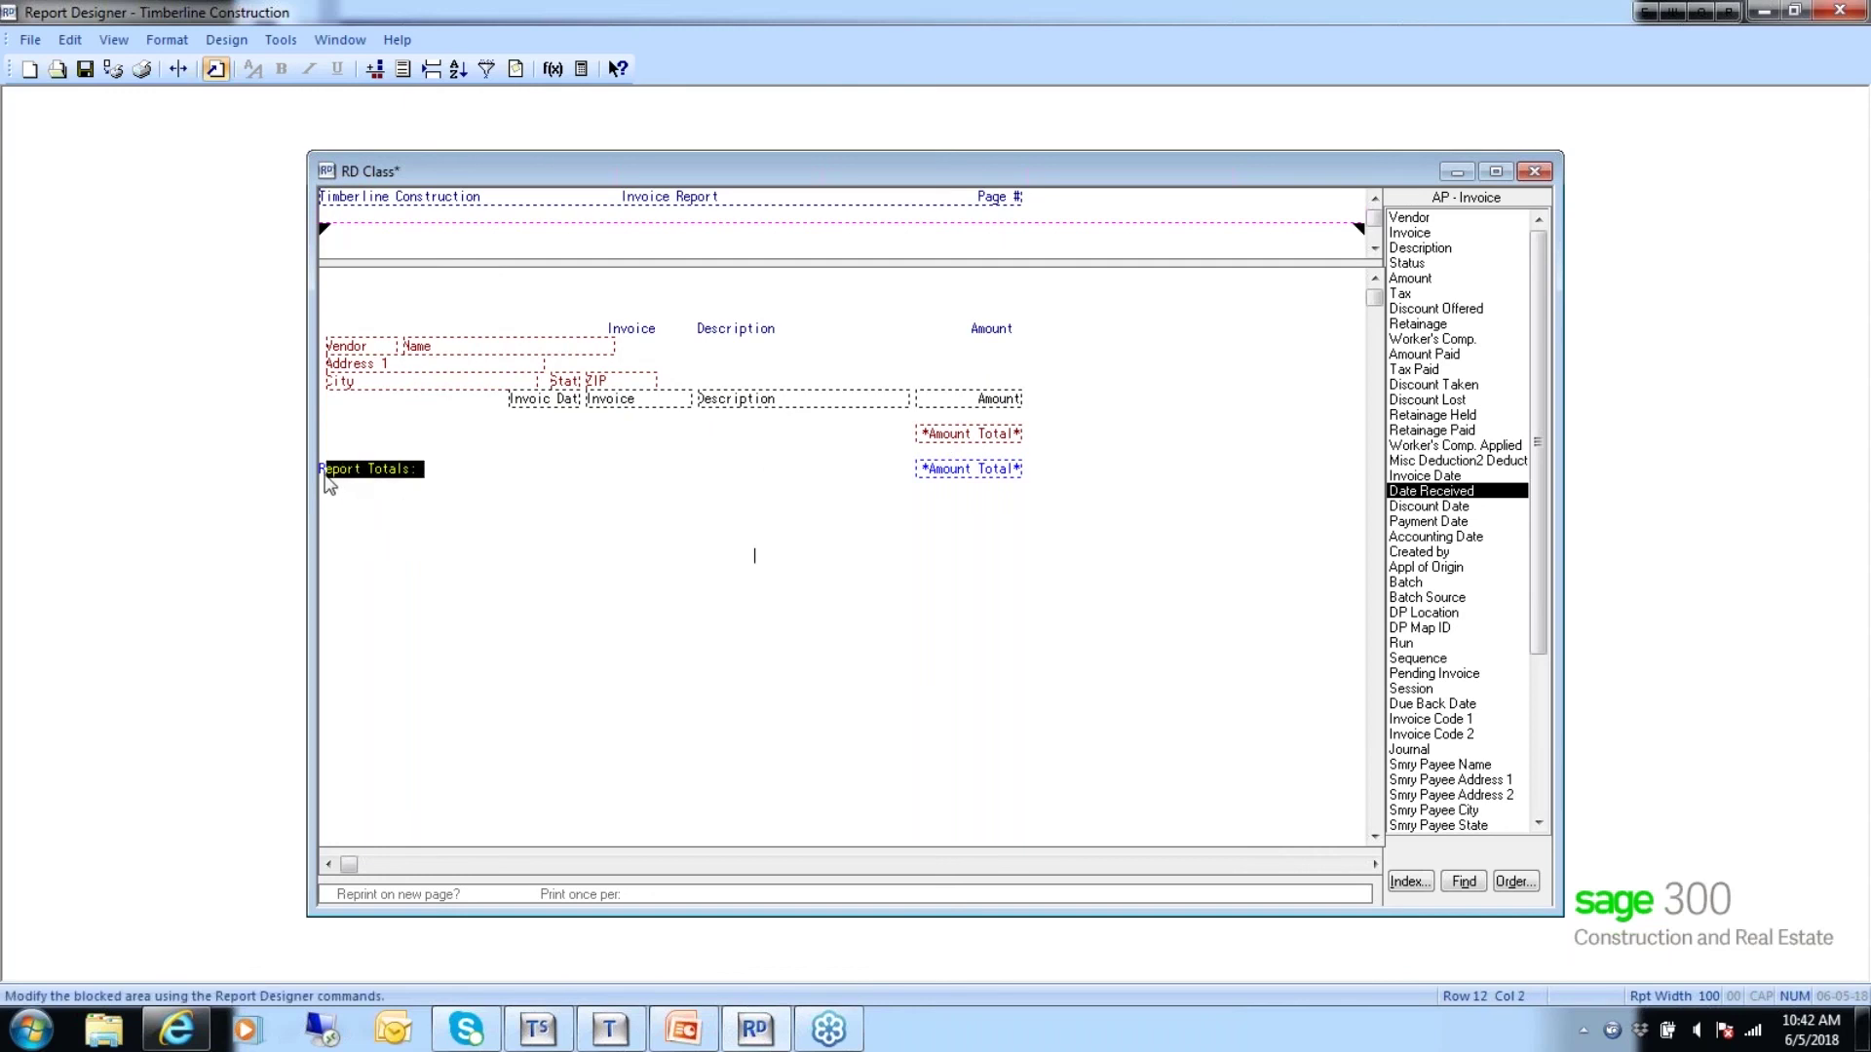
click(381, 481)
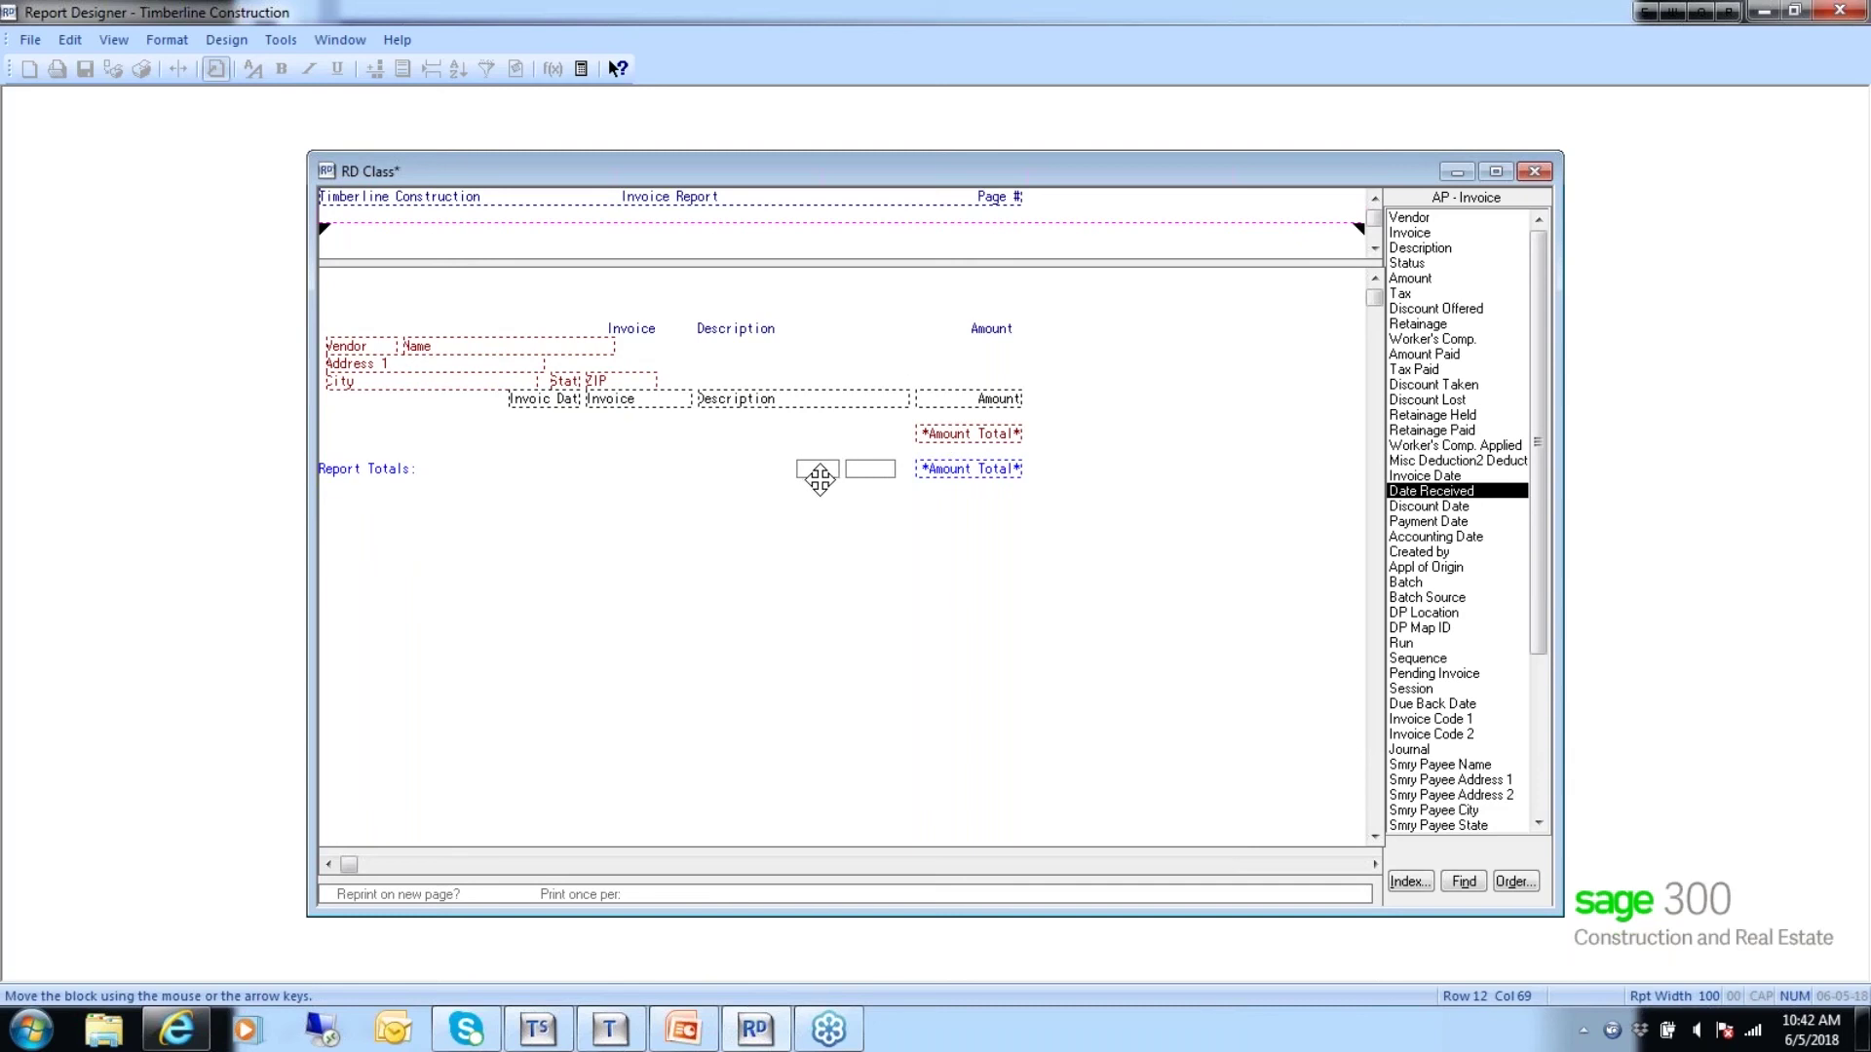
click(830, 482)
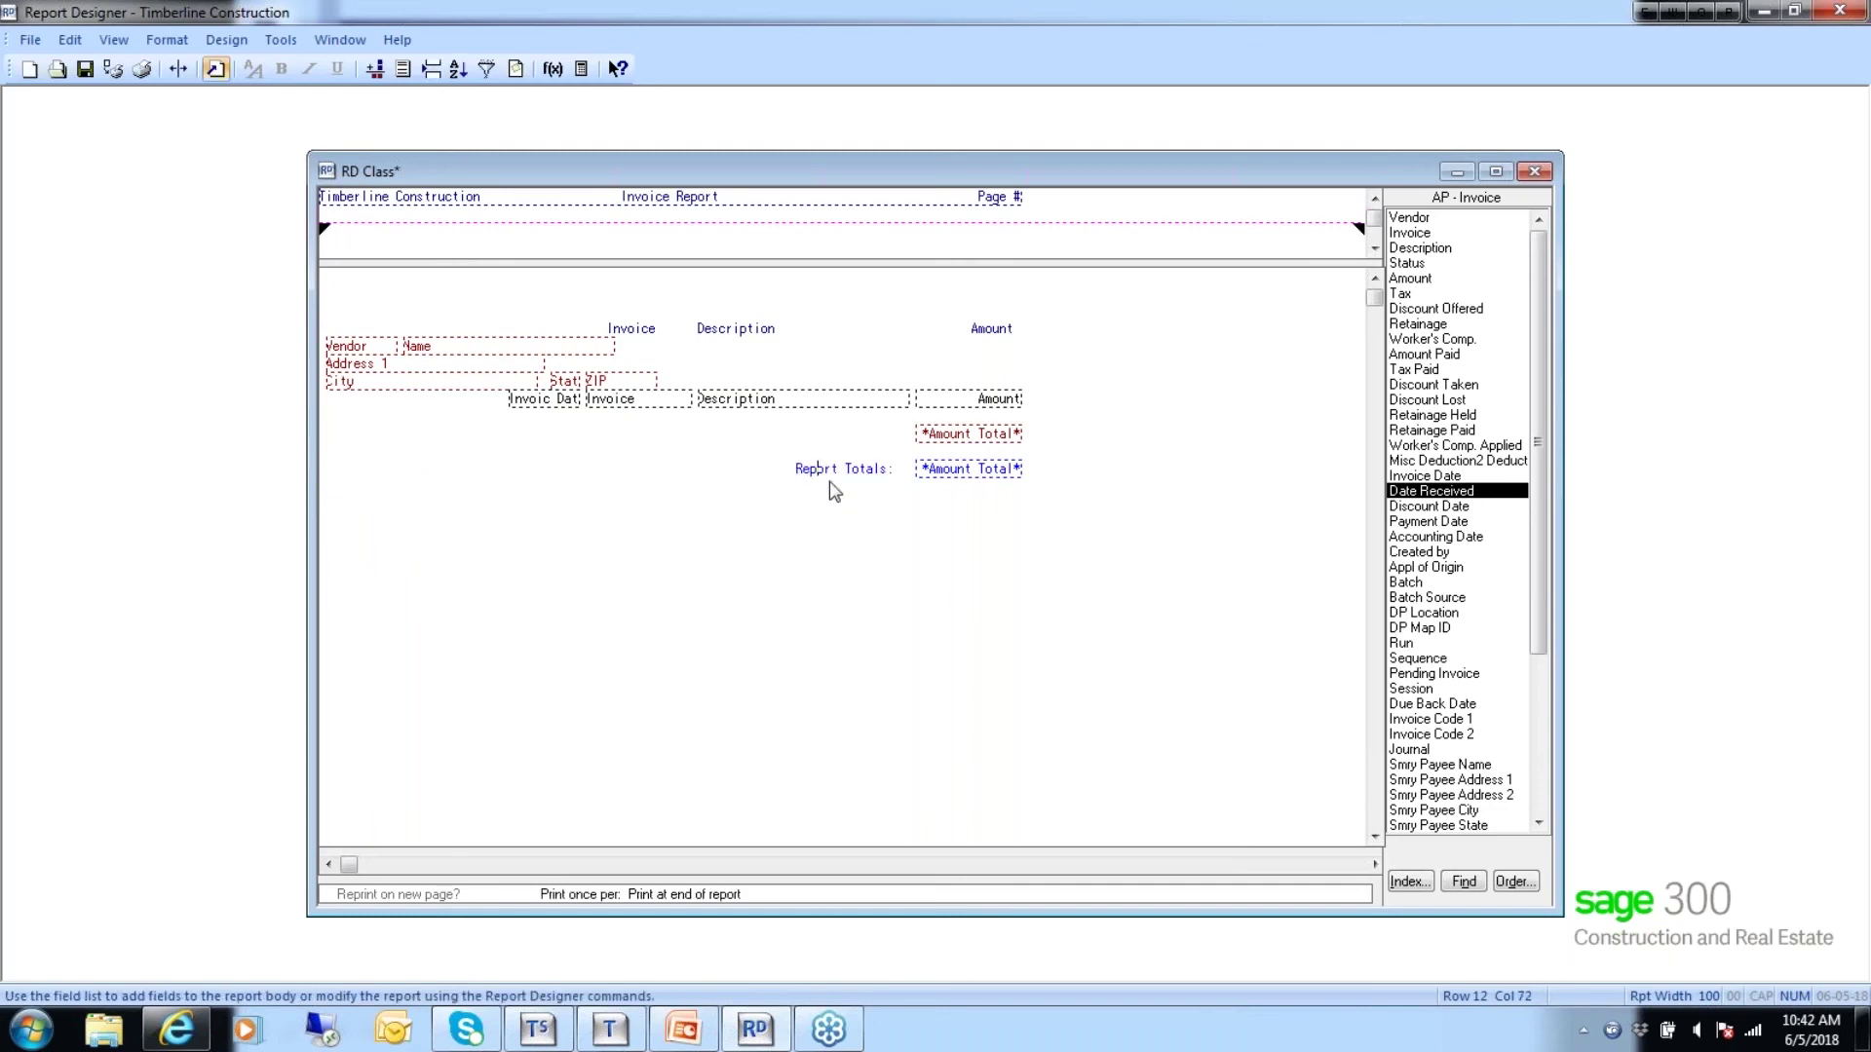
Check the print control settings of the report and name Amount Total fields.
click(957, 471)
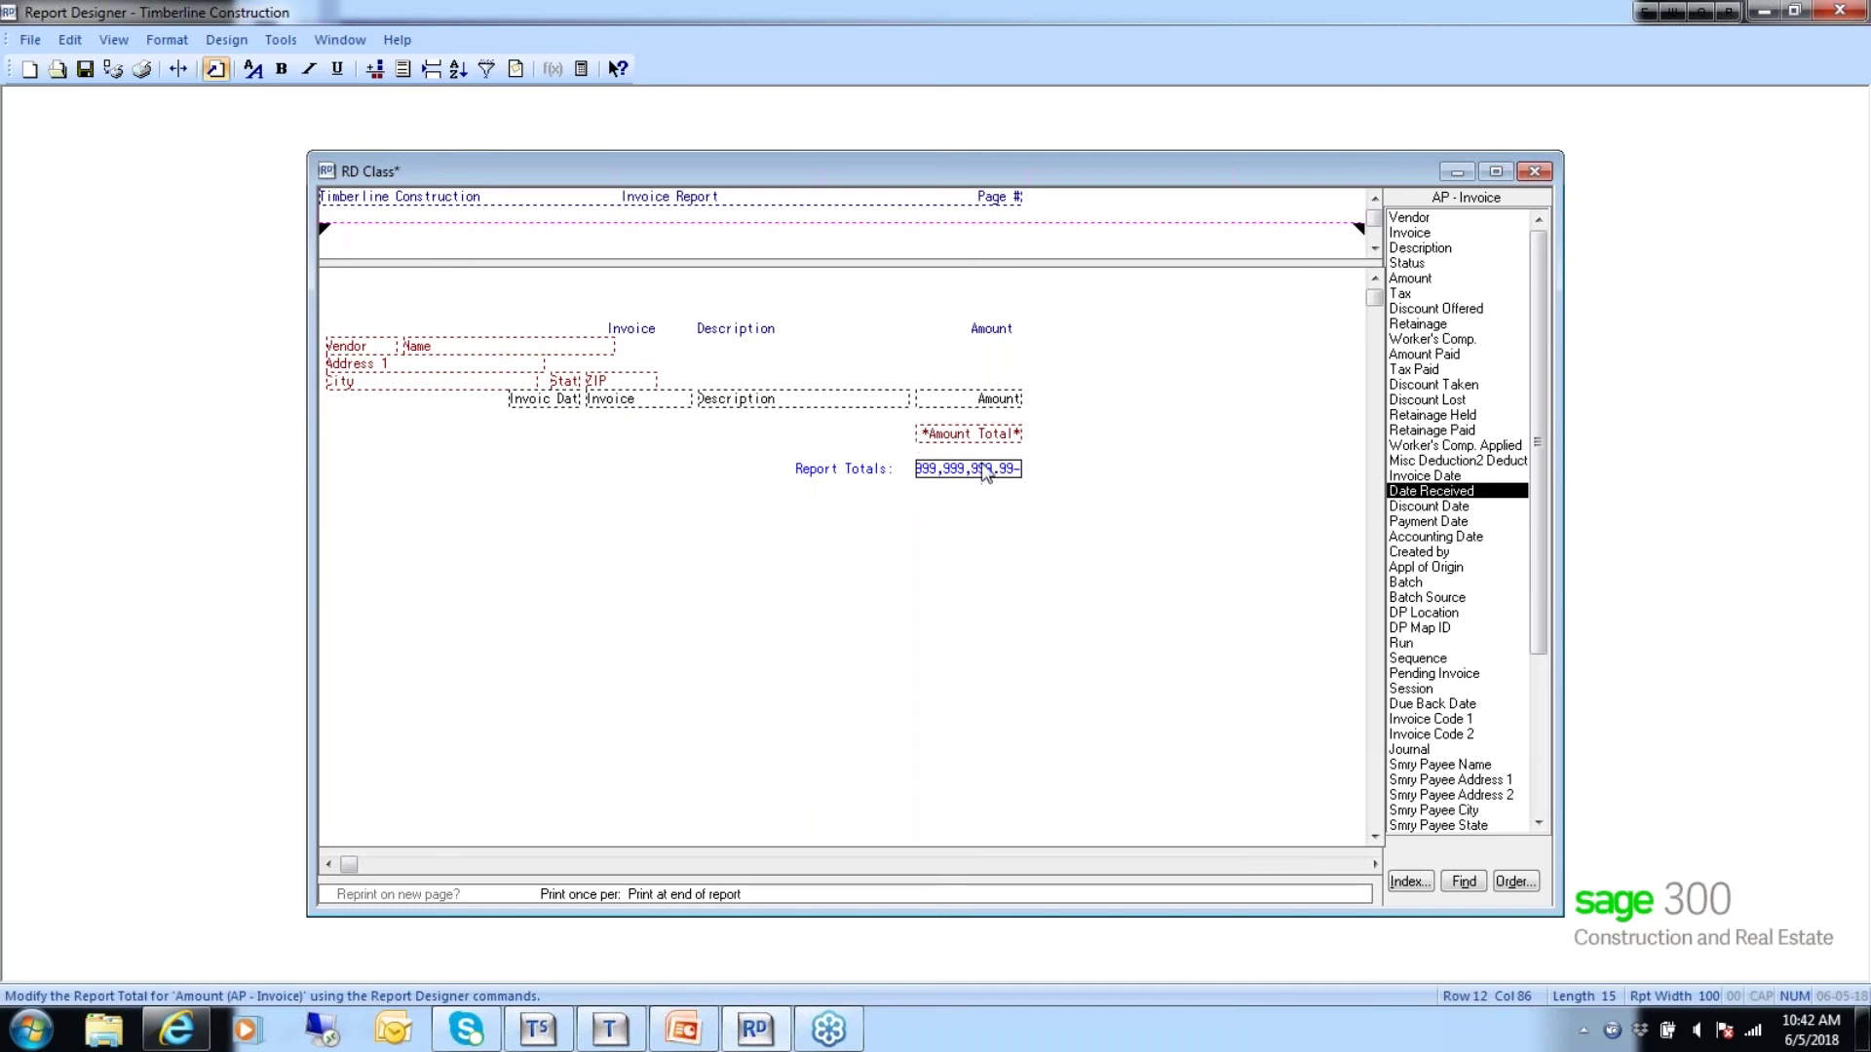
click(962, 438)
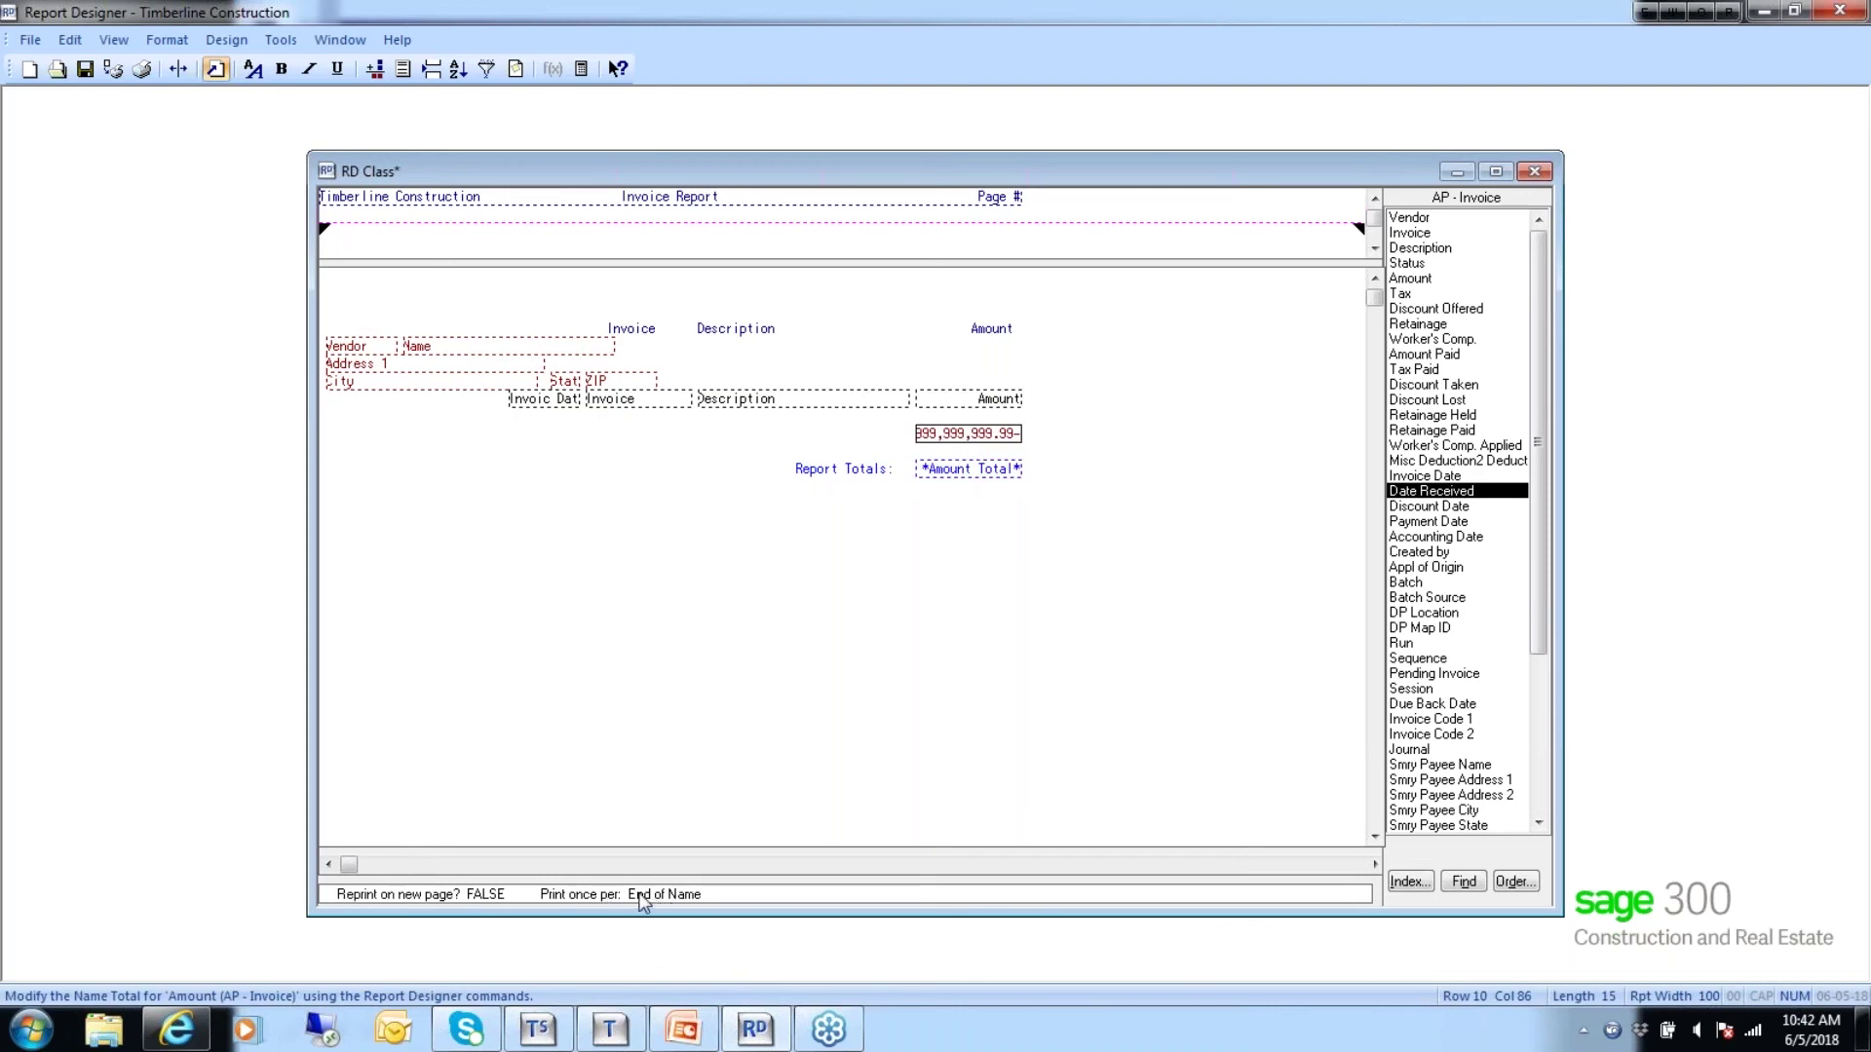
double_click(696, 890)
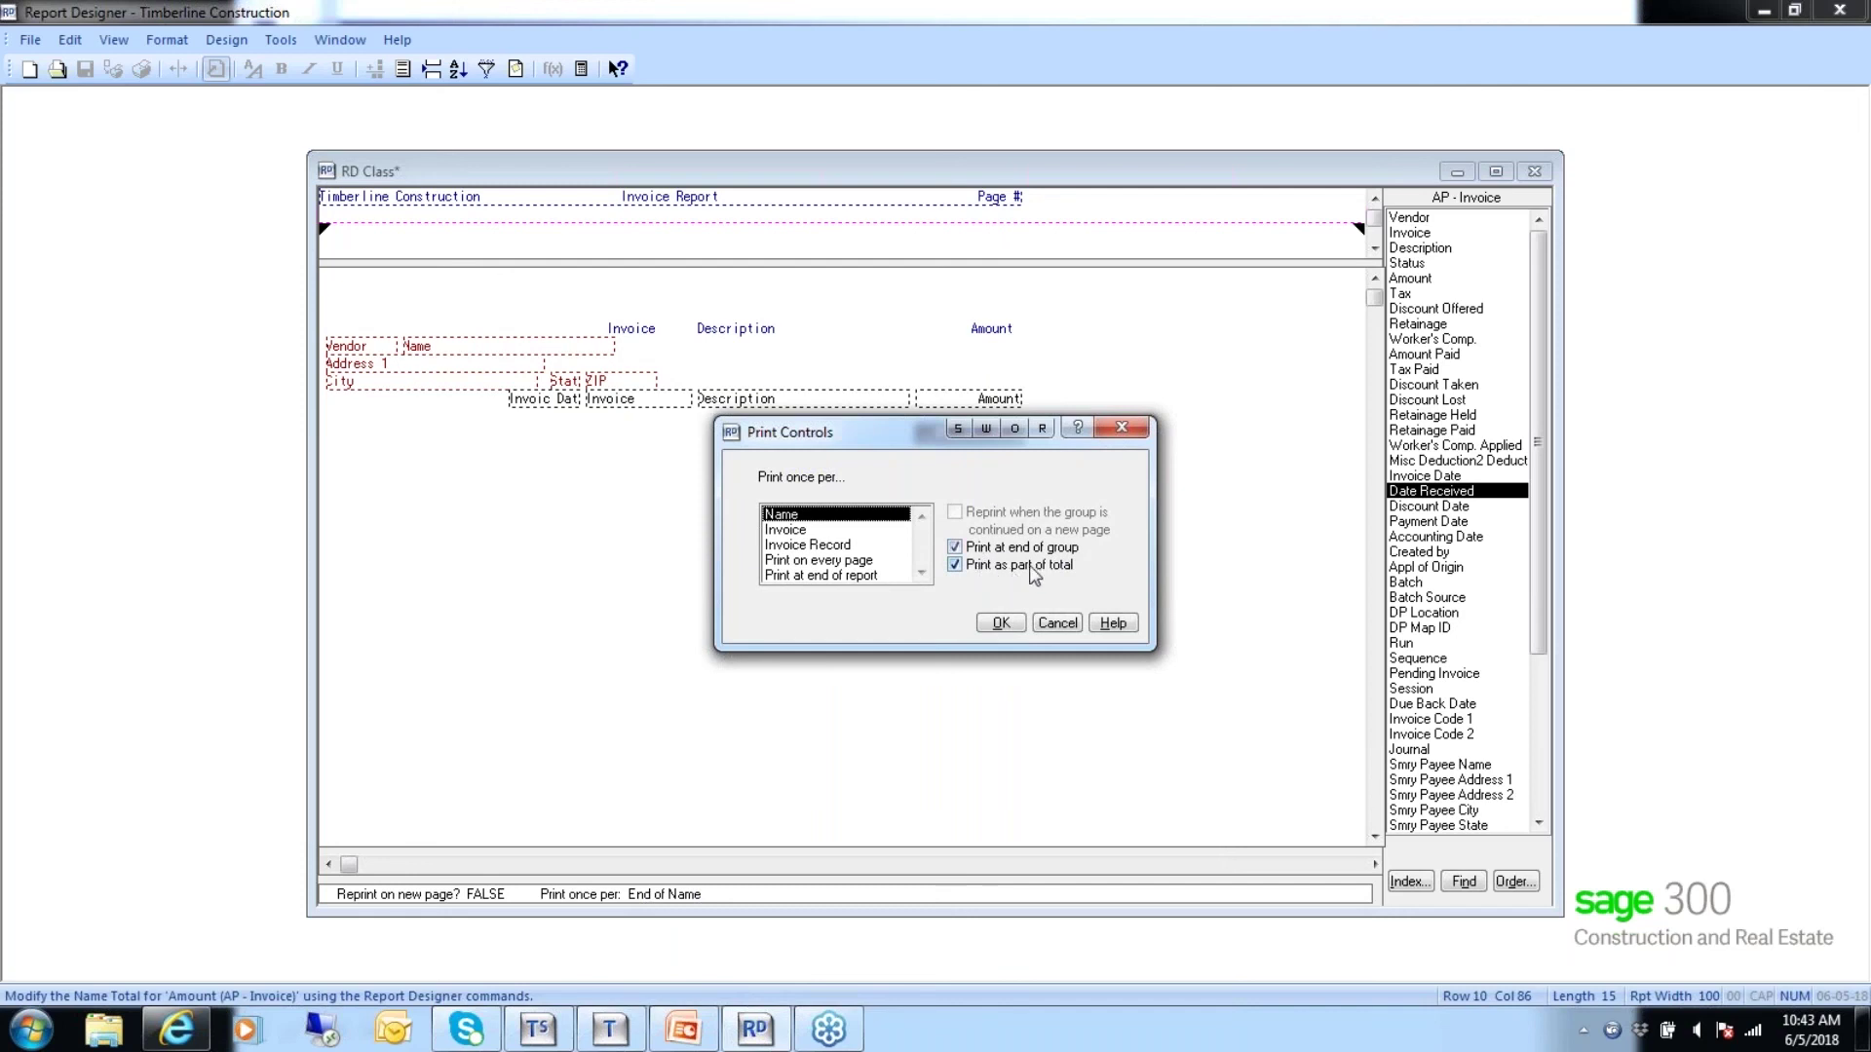
click(1001, 623)
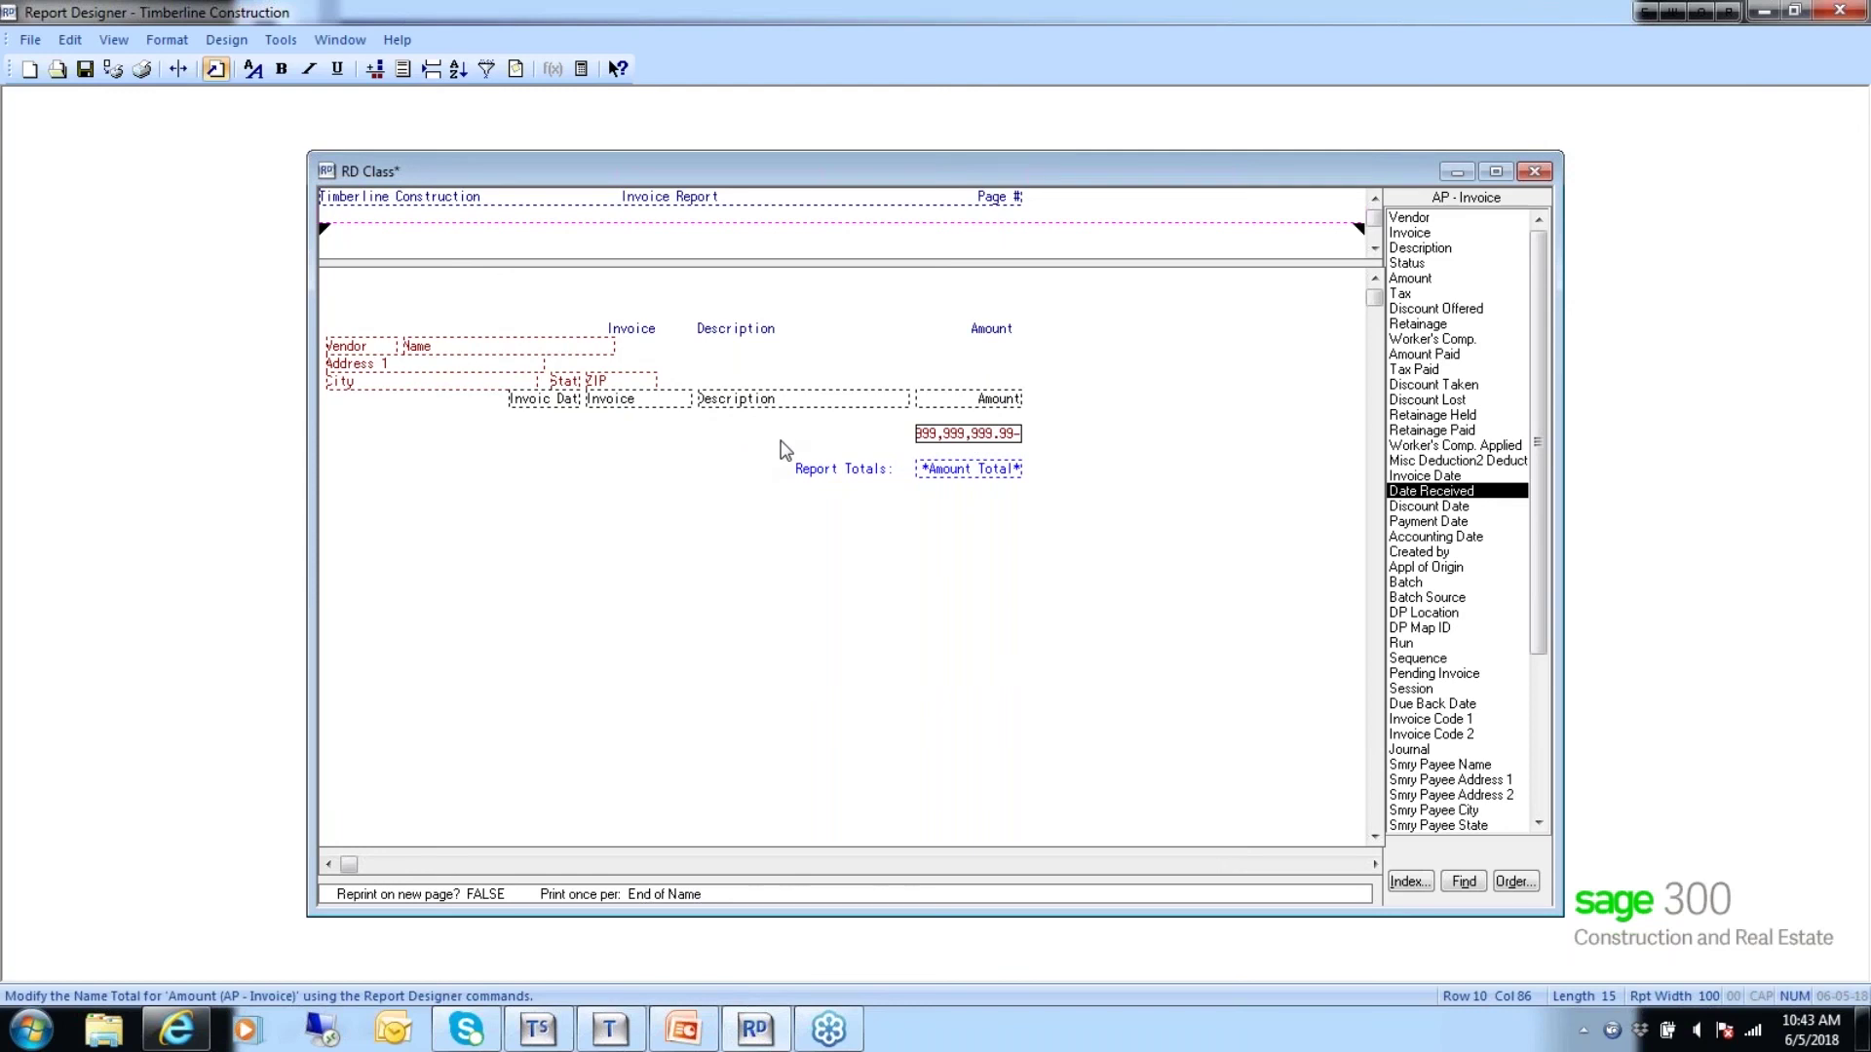
Add the label "Vendor Total:" before the name-level Amount Total and align it with the Report Totals label.
click(780, 441)
text(Vendor)
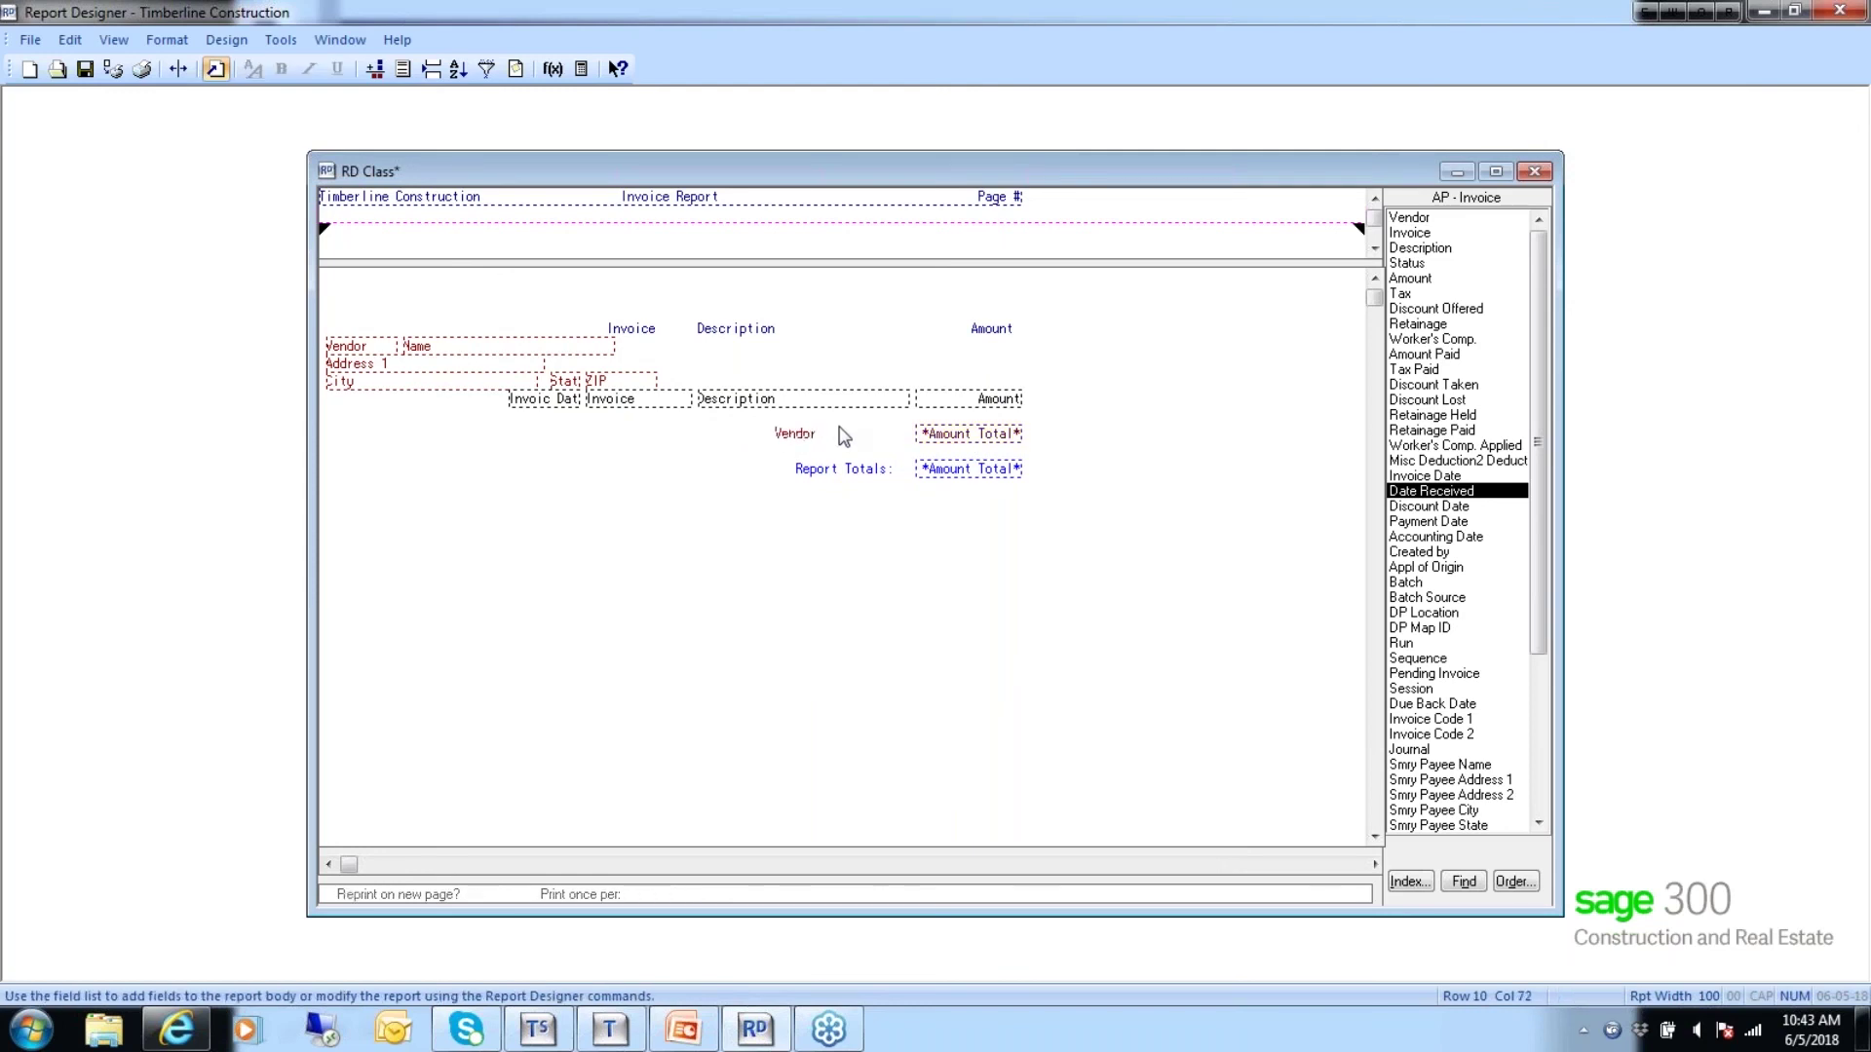
text( Total:)
click(852, 421)
drag(770, 435, 853, 440)
drag(908, 435, 839, 440)
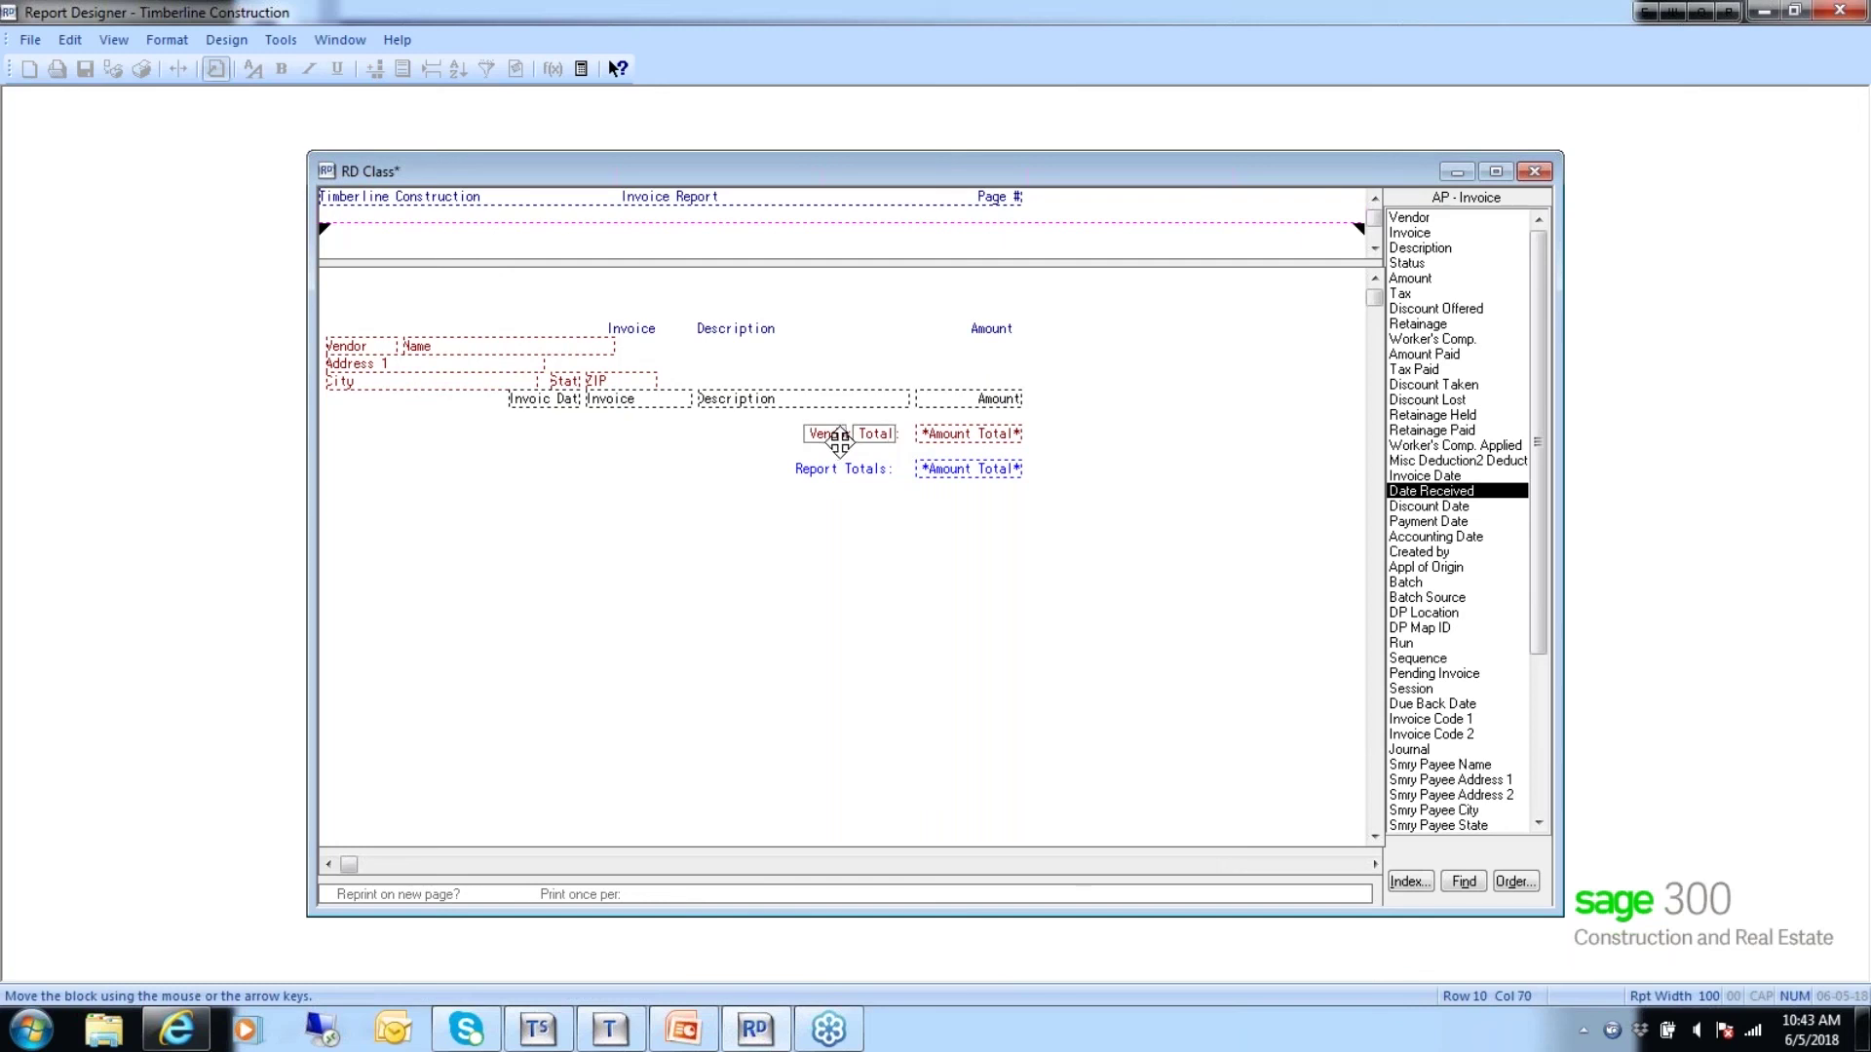
mouse_move(839, 439)
mouse_down()
mouse_move(805, 446)
mouse_move(884, 441)
mouse_move(855, 440)
mouse_up()
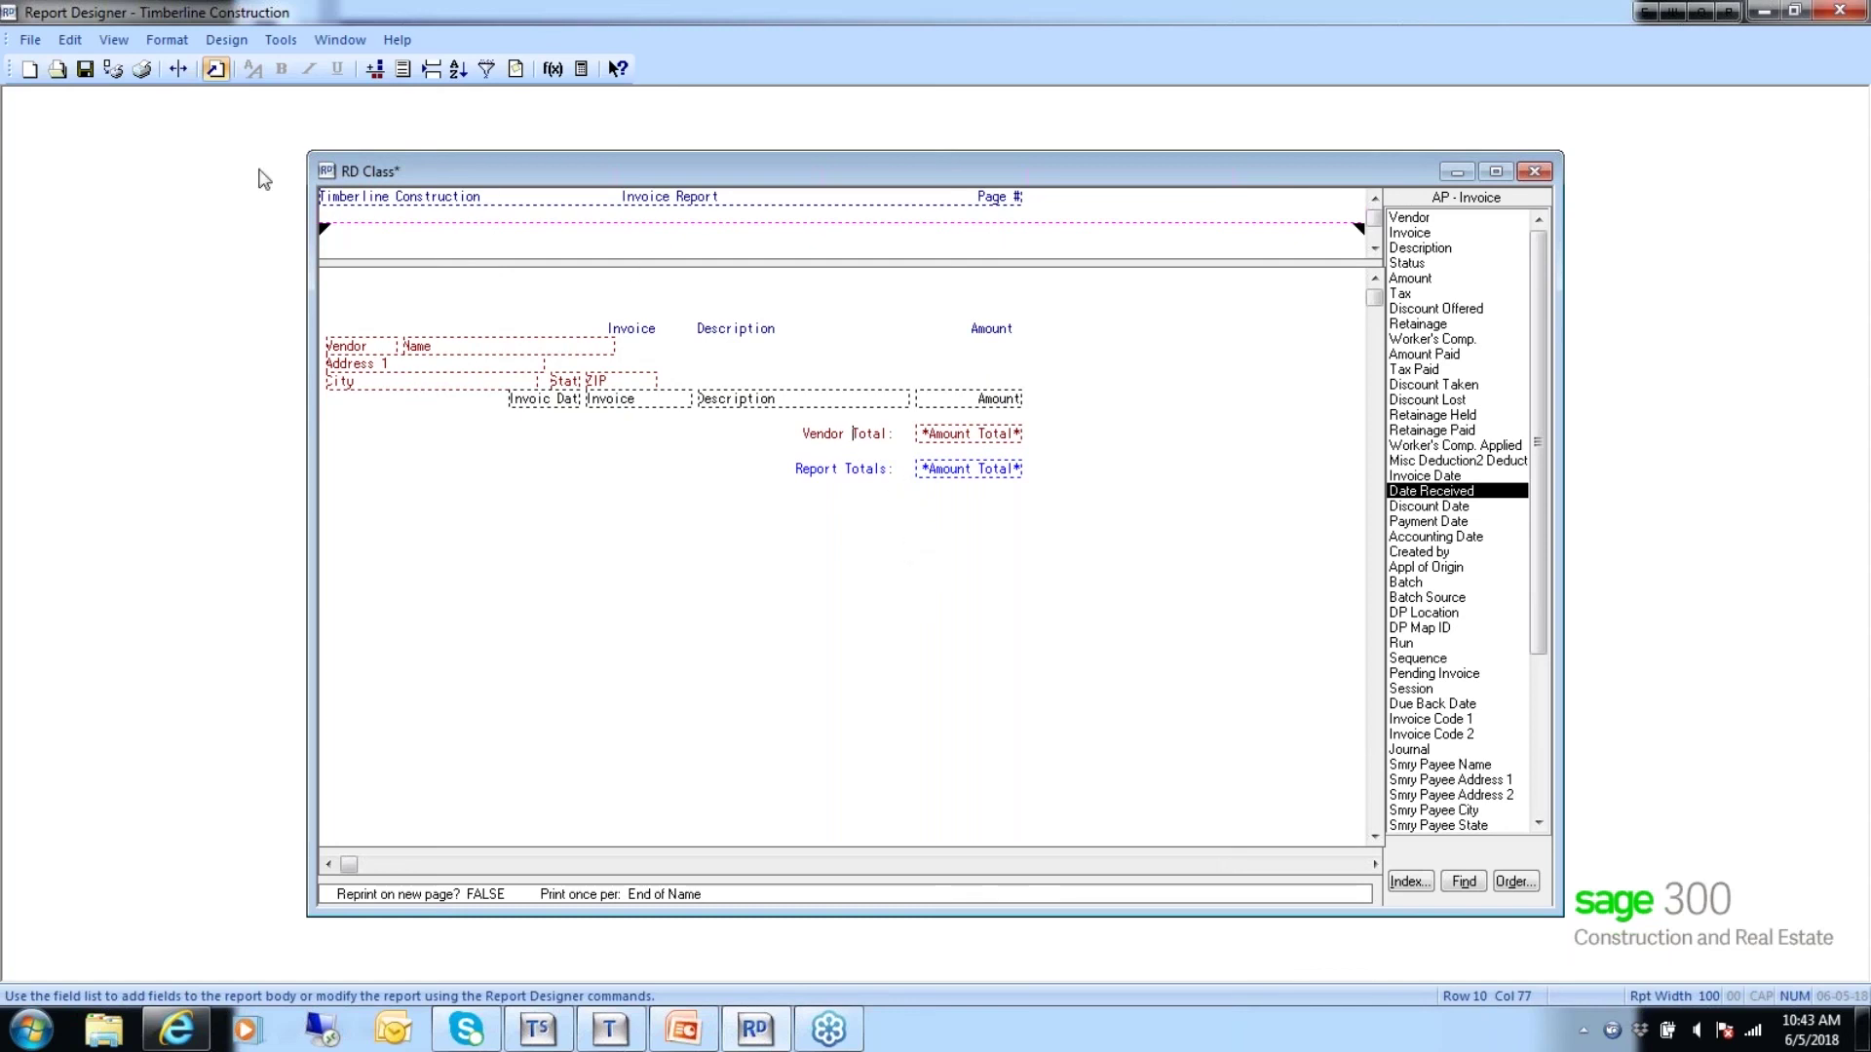
Preview the report using the AP Master file, examine the totals on the last page, and close the preview.
click(113, 68)
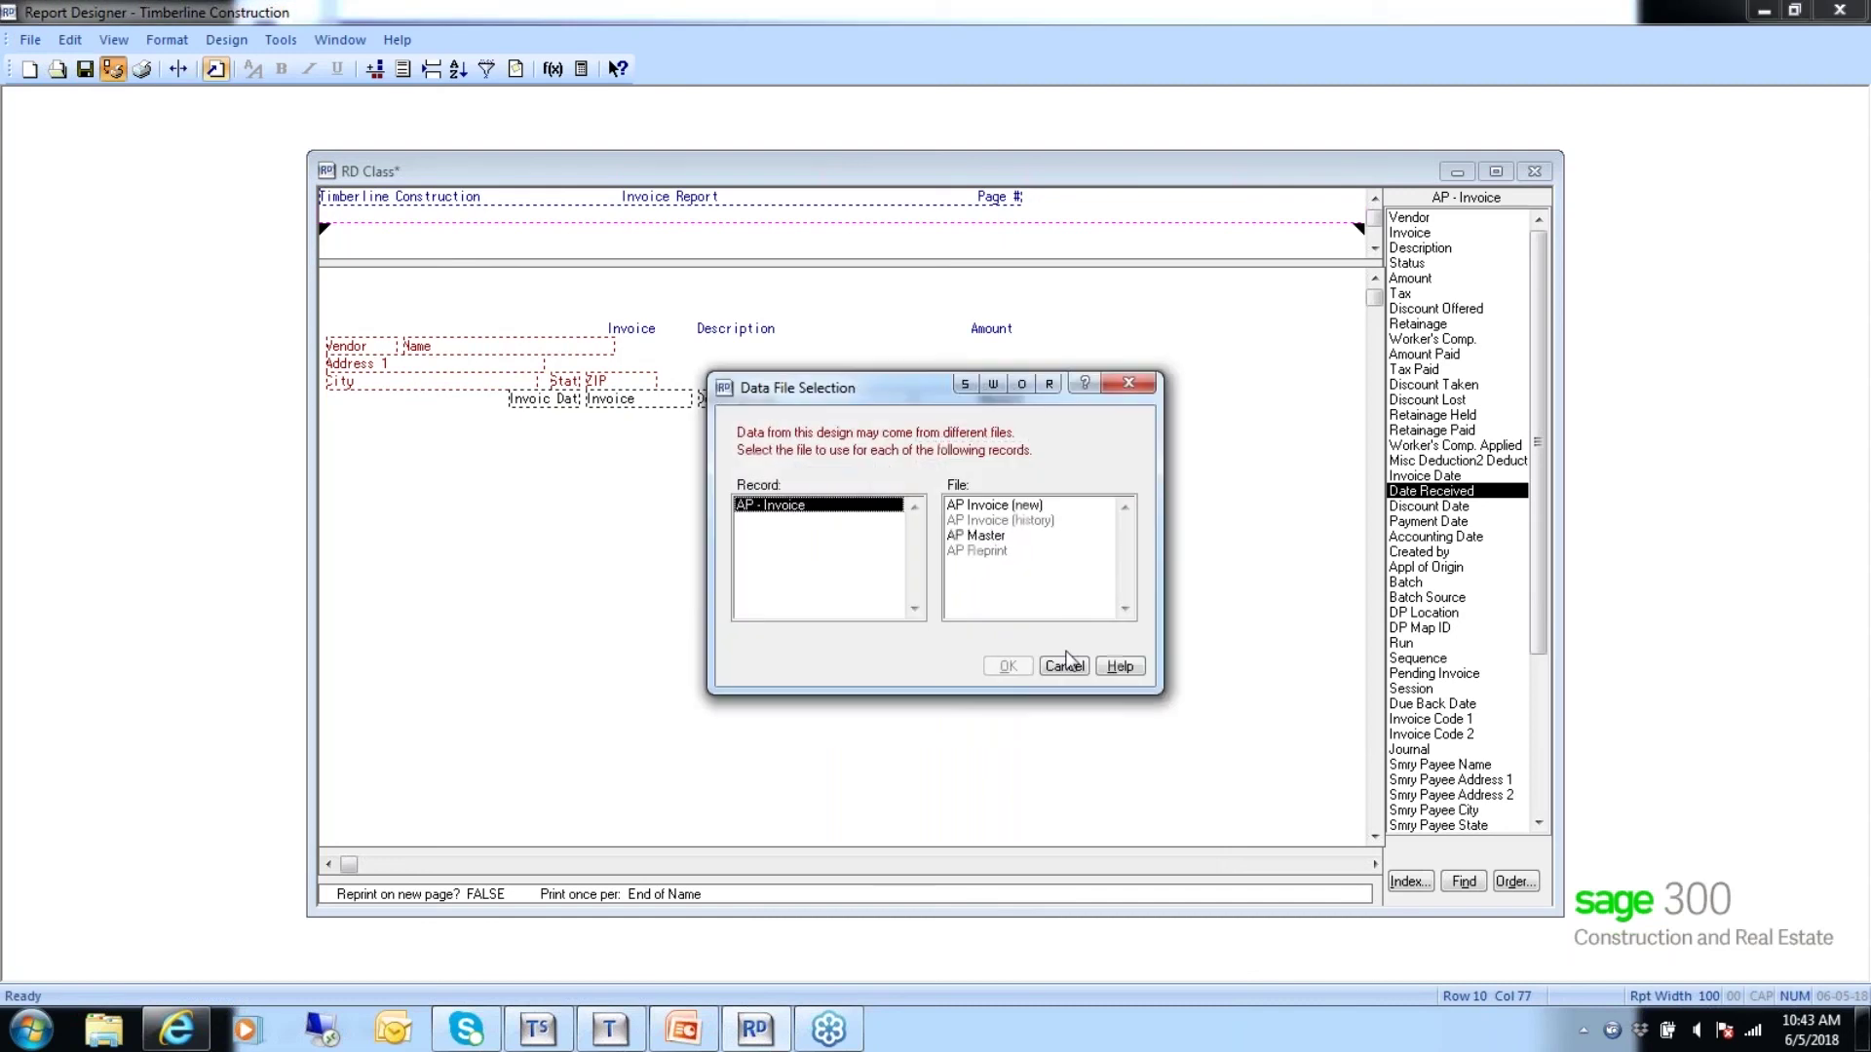
click(992, 535)
click(1003, 665)
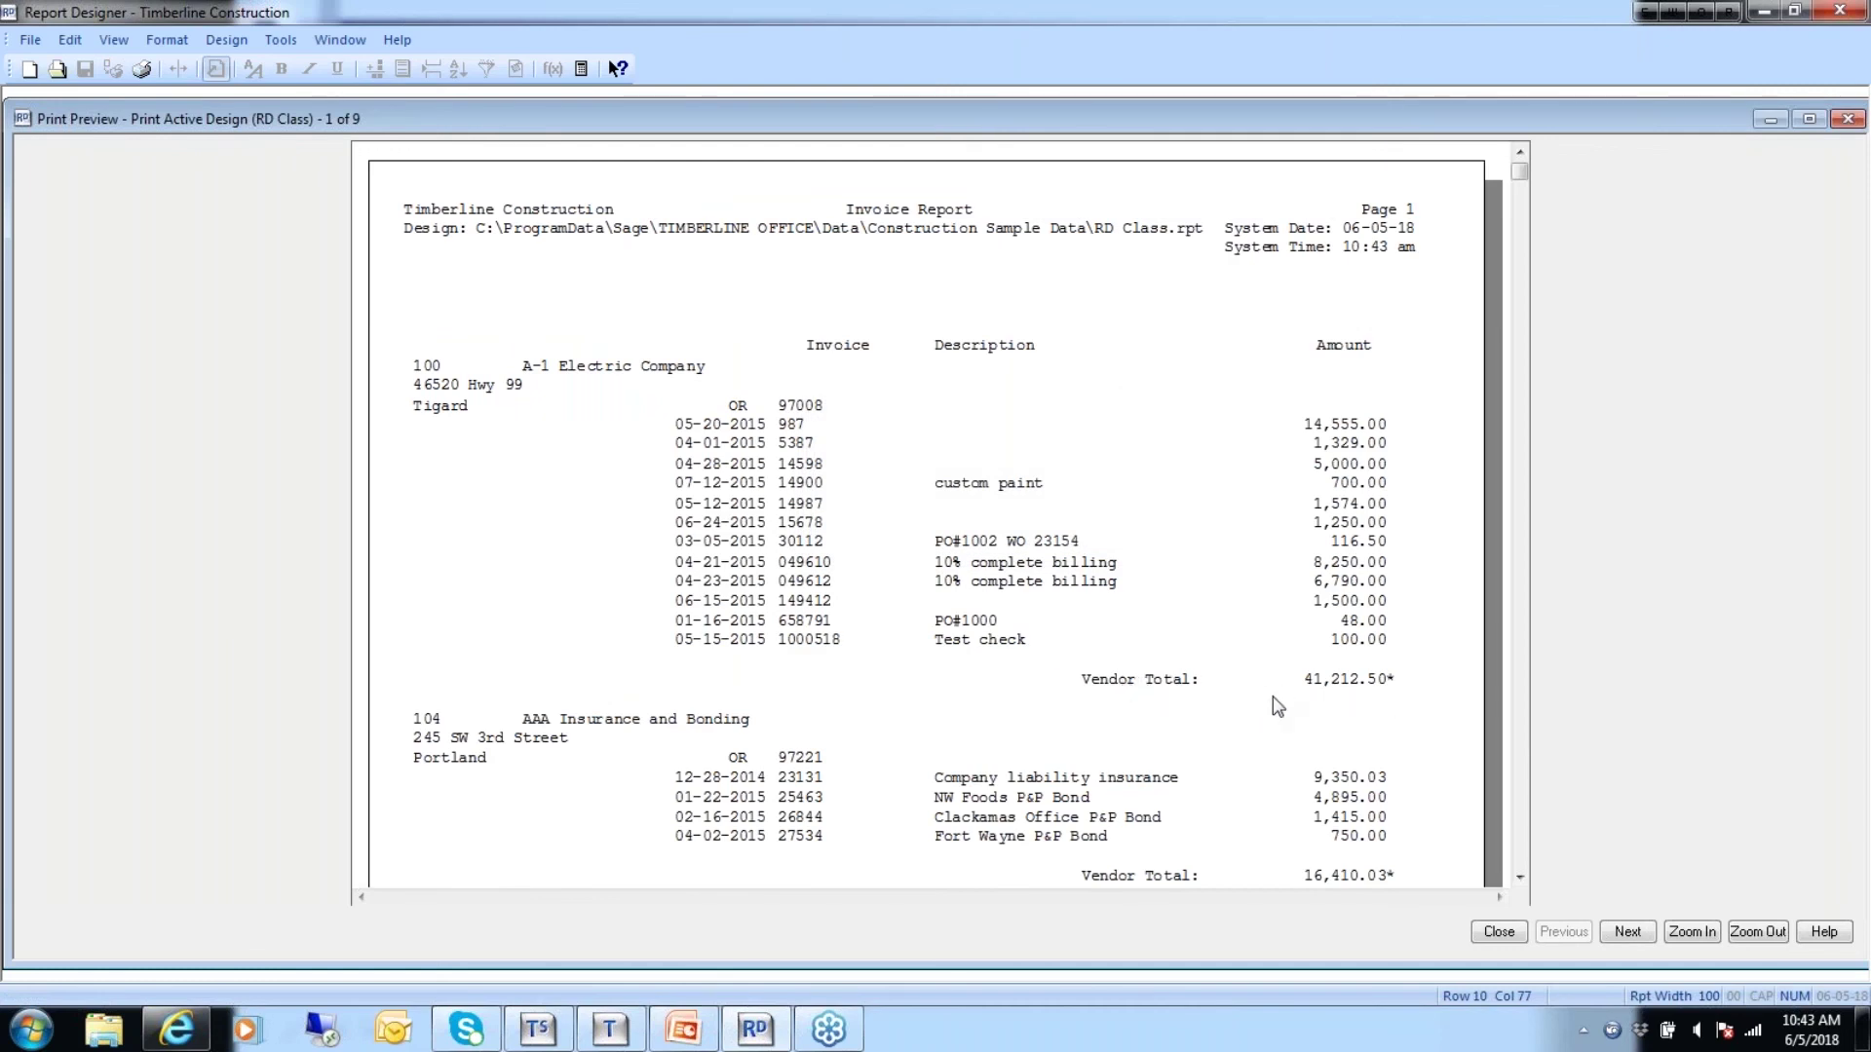
key(ctrl+End)
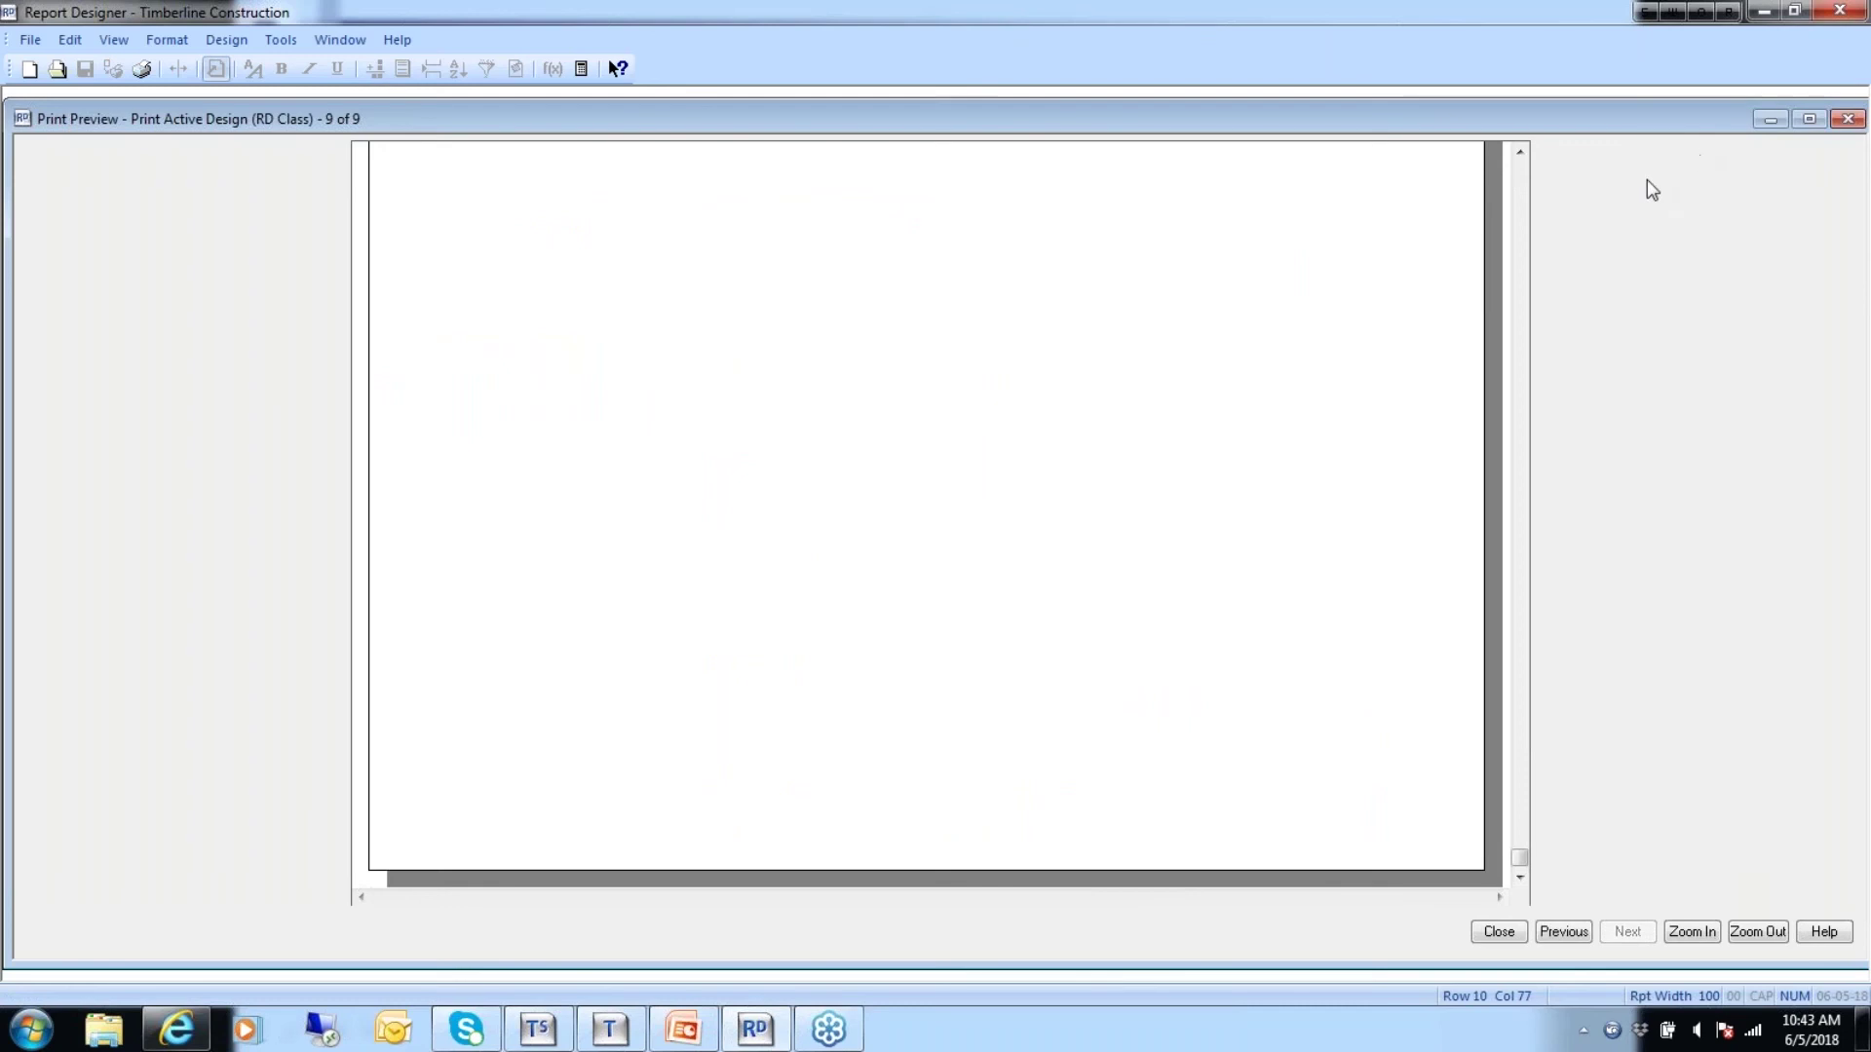
click(1524, 189)
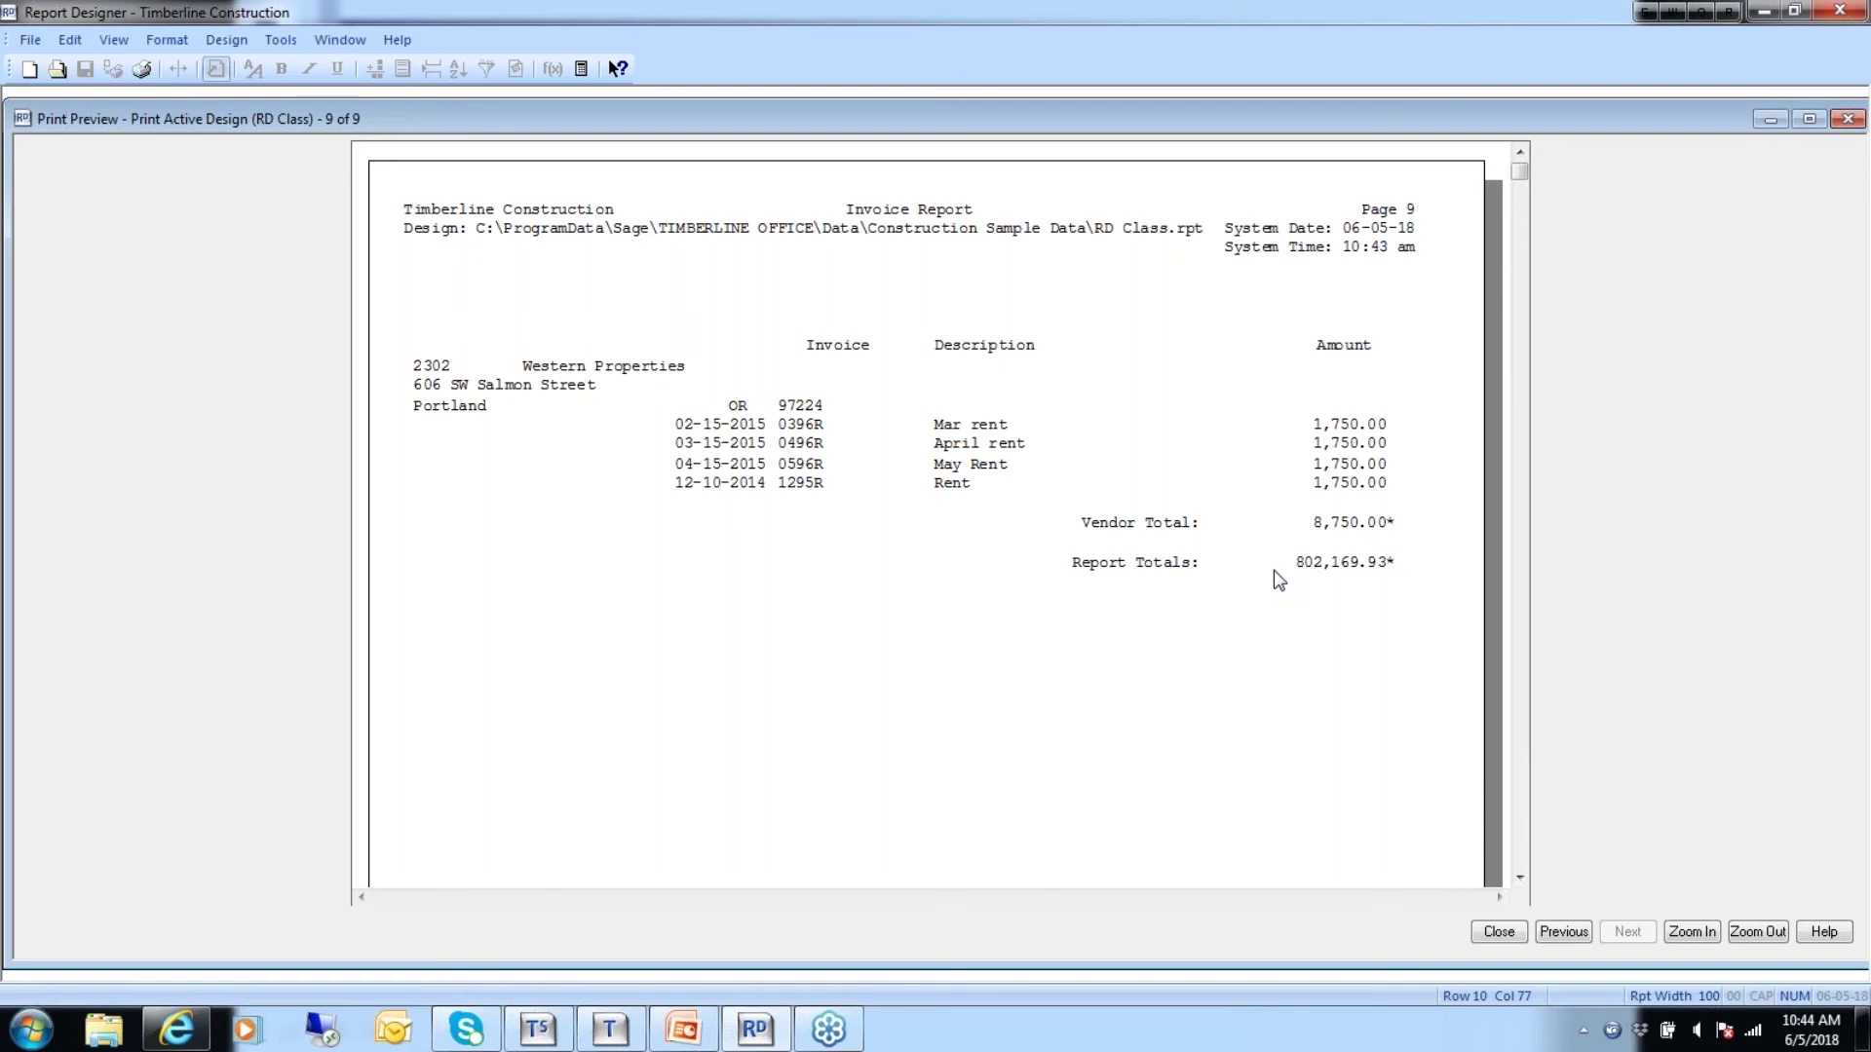
click(1509, 934)
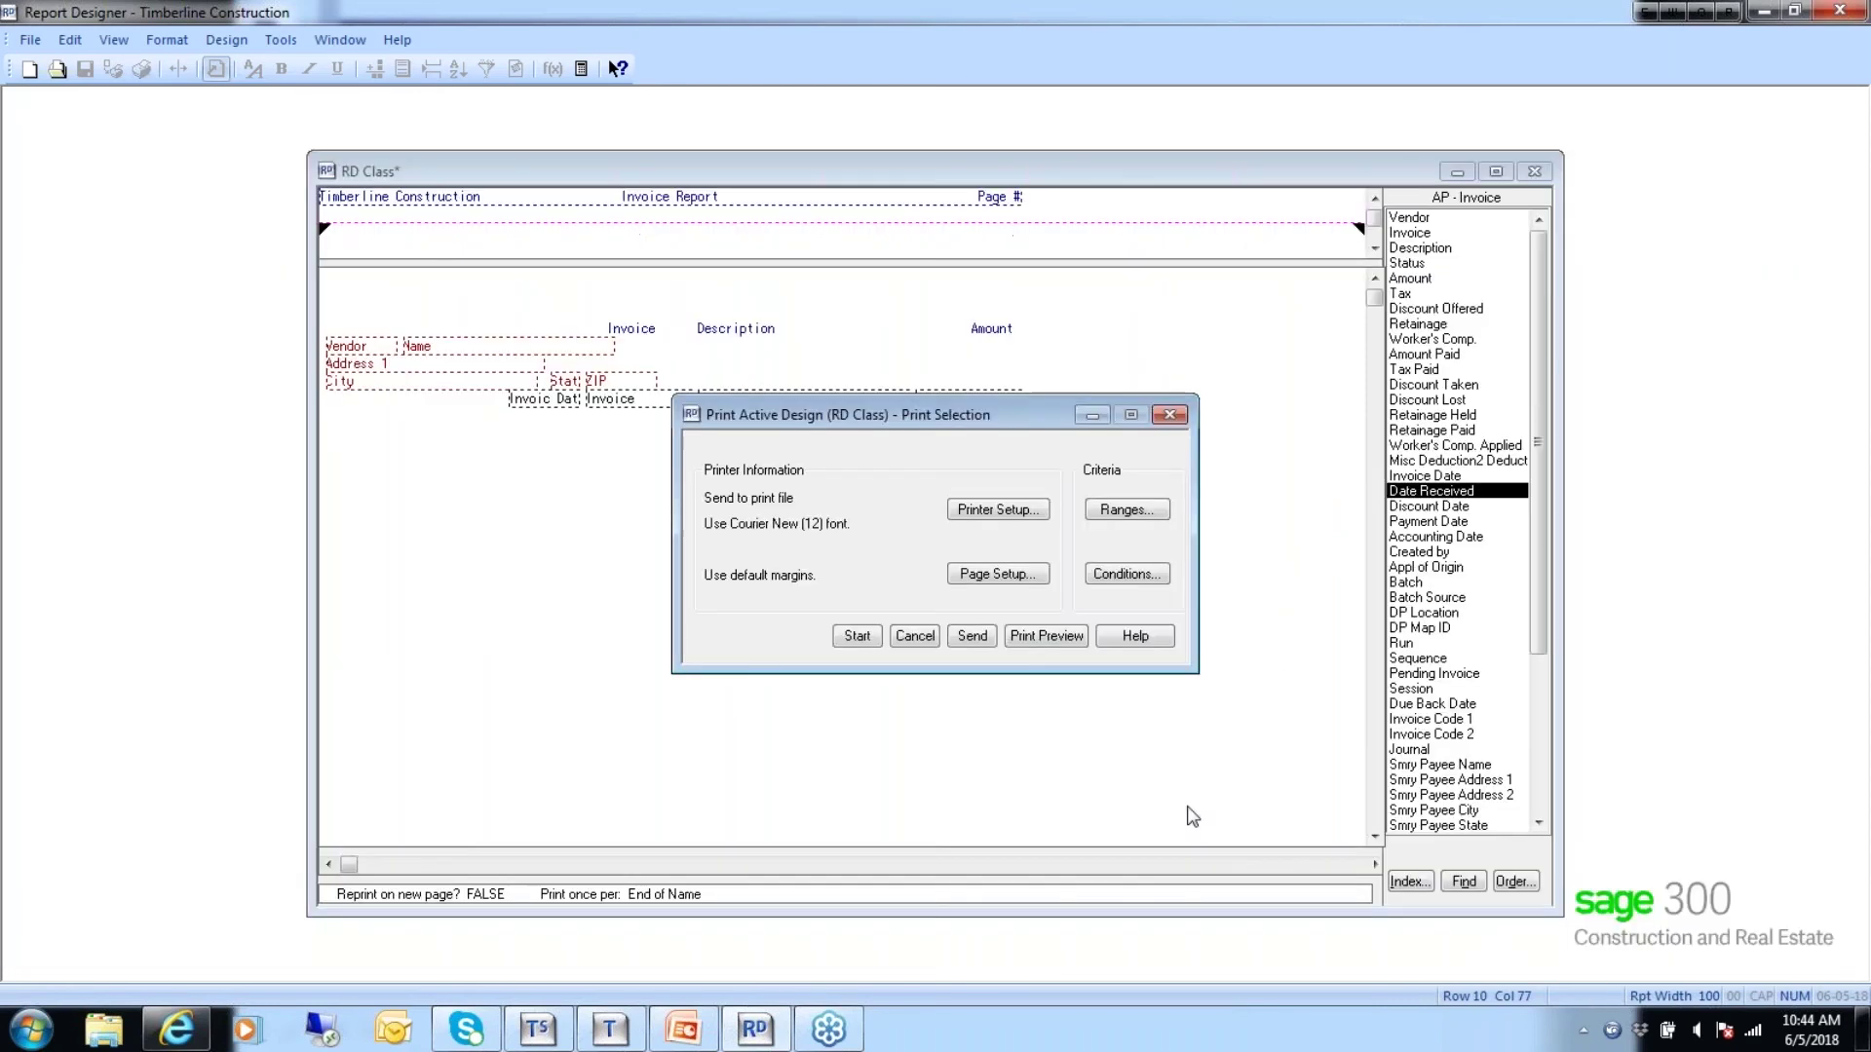
click(914, 638)
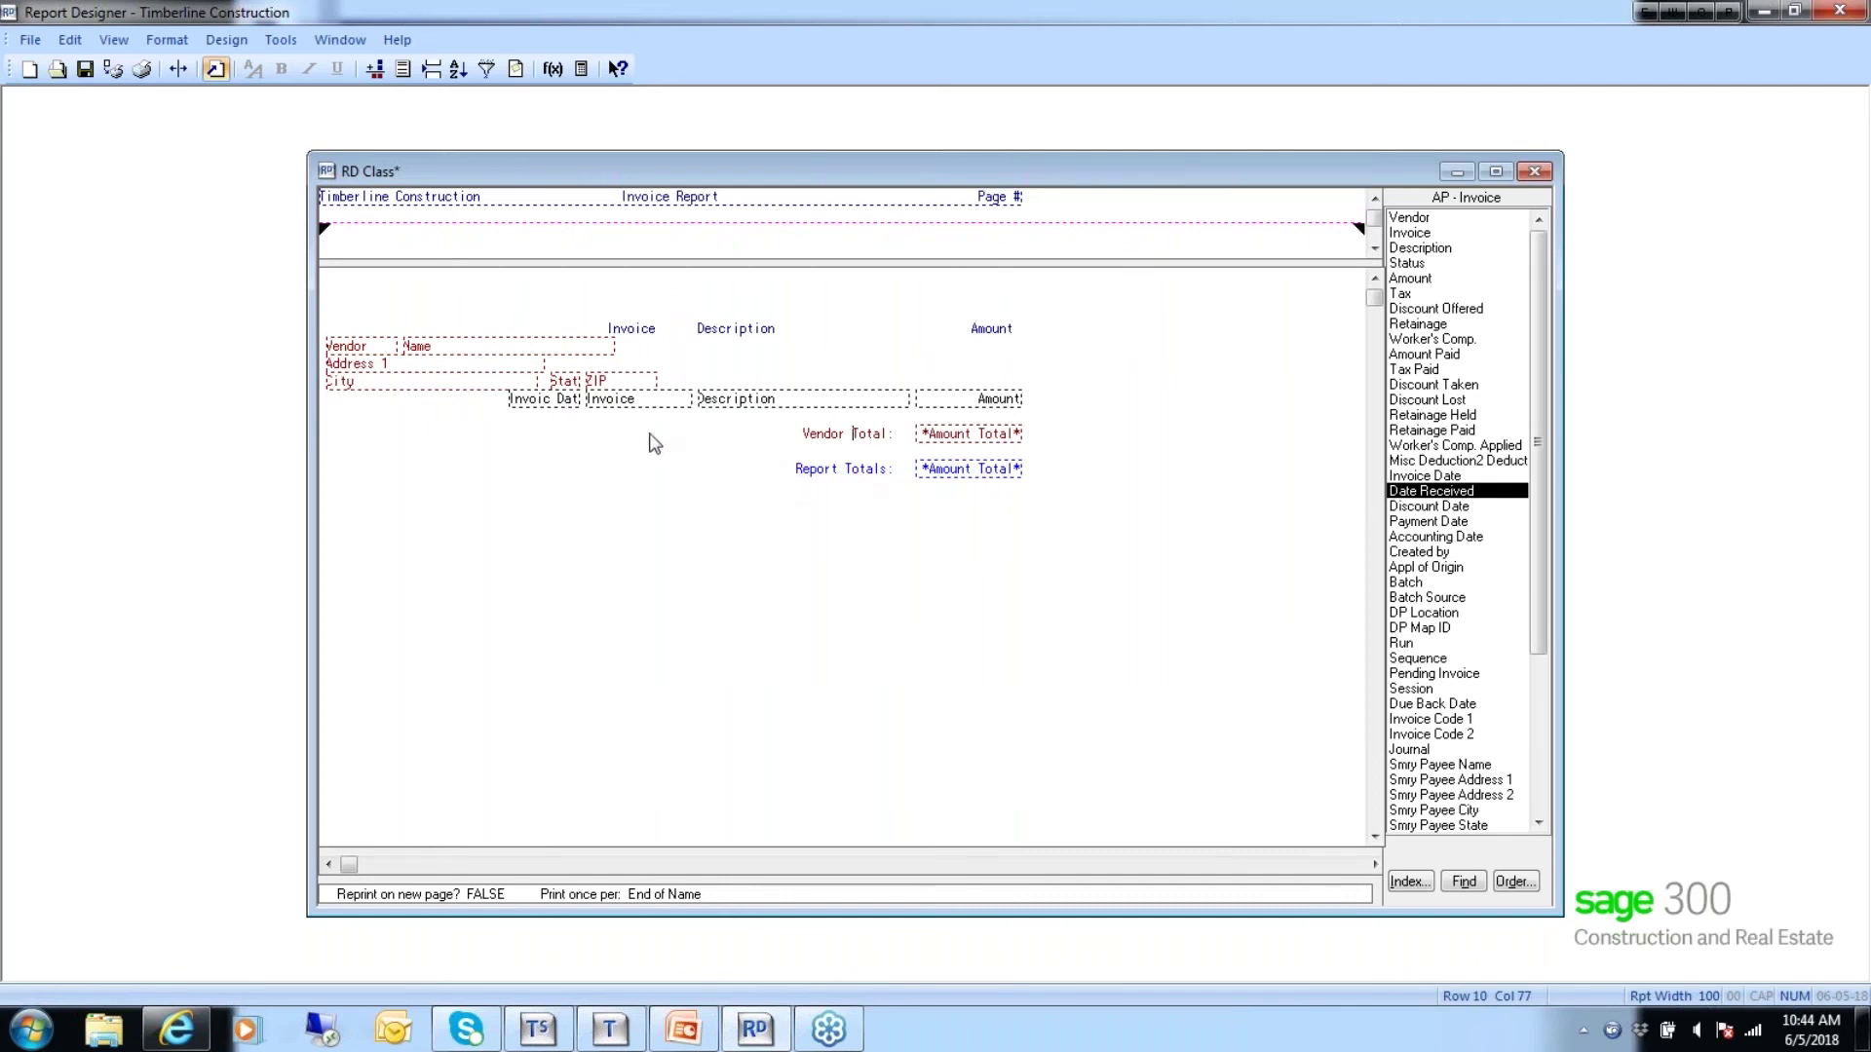
Set the summary level of the report totals to Summarize by Name.
click(228, 43)
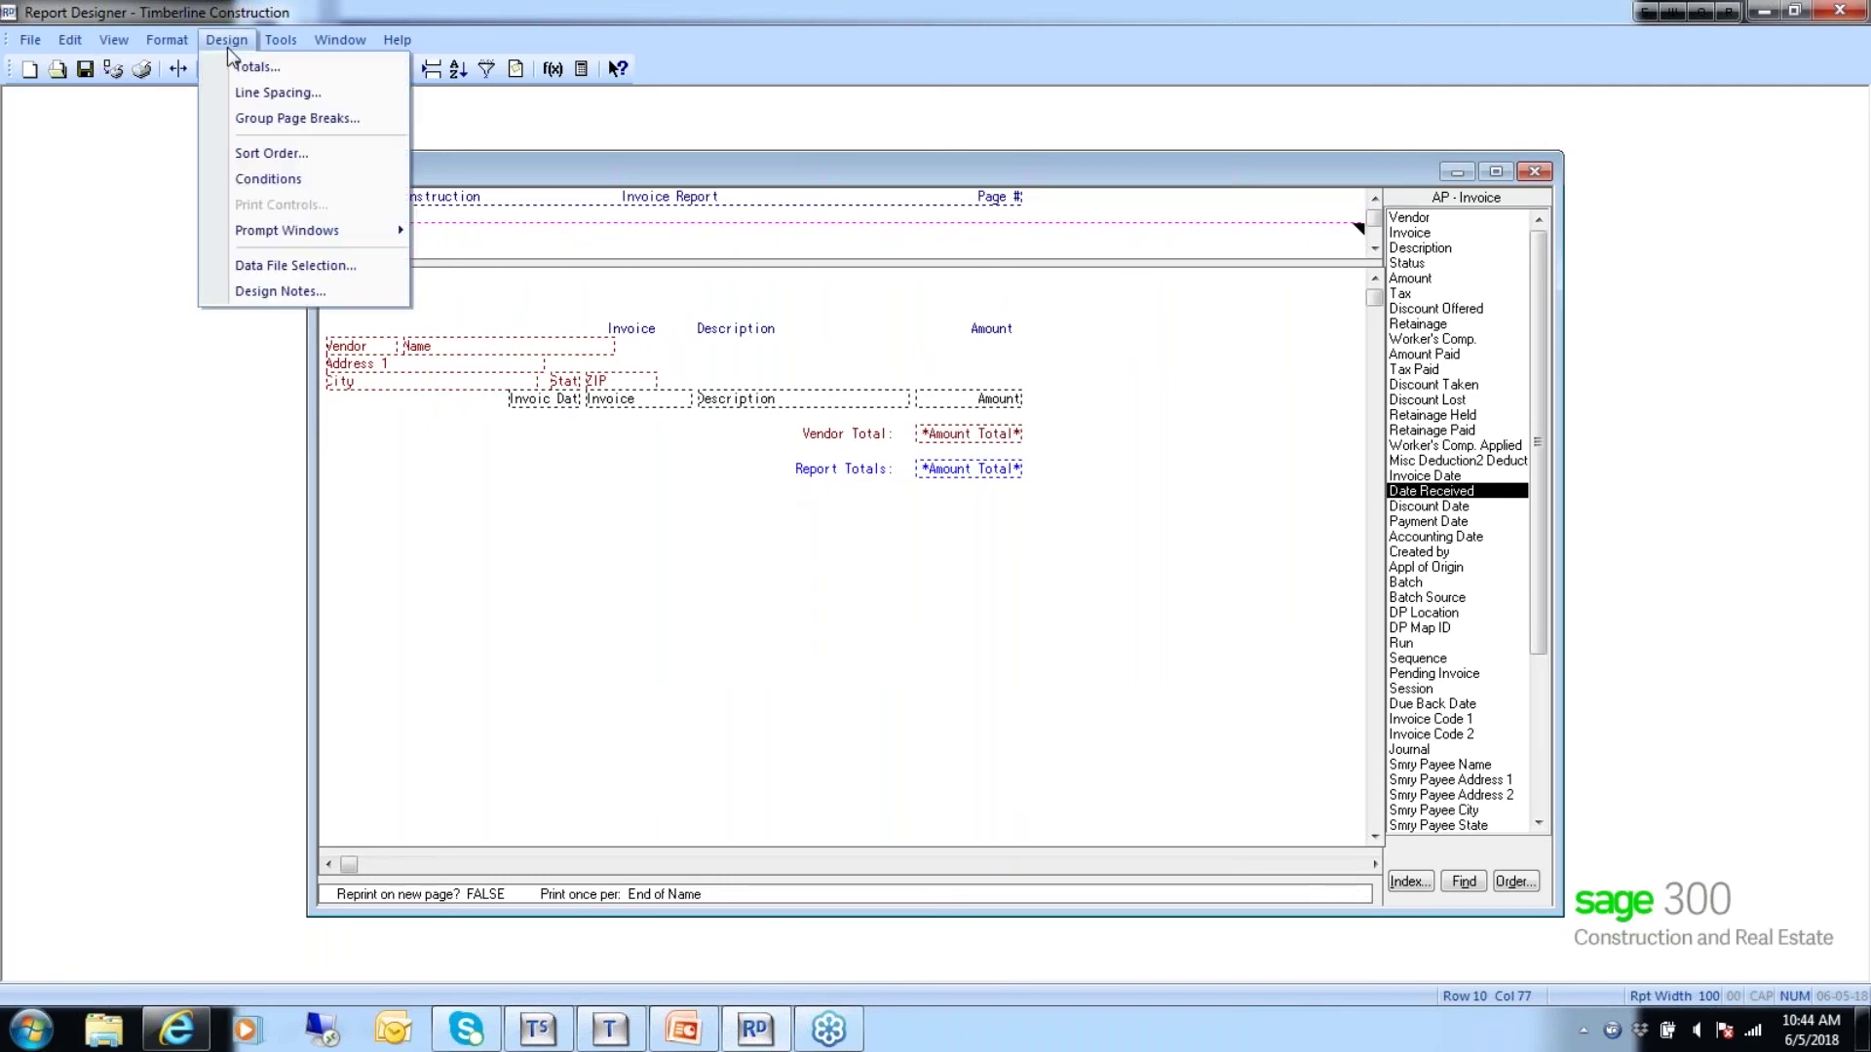
click(232, 72)
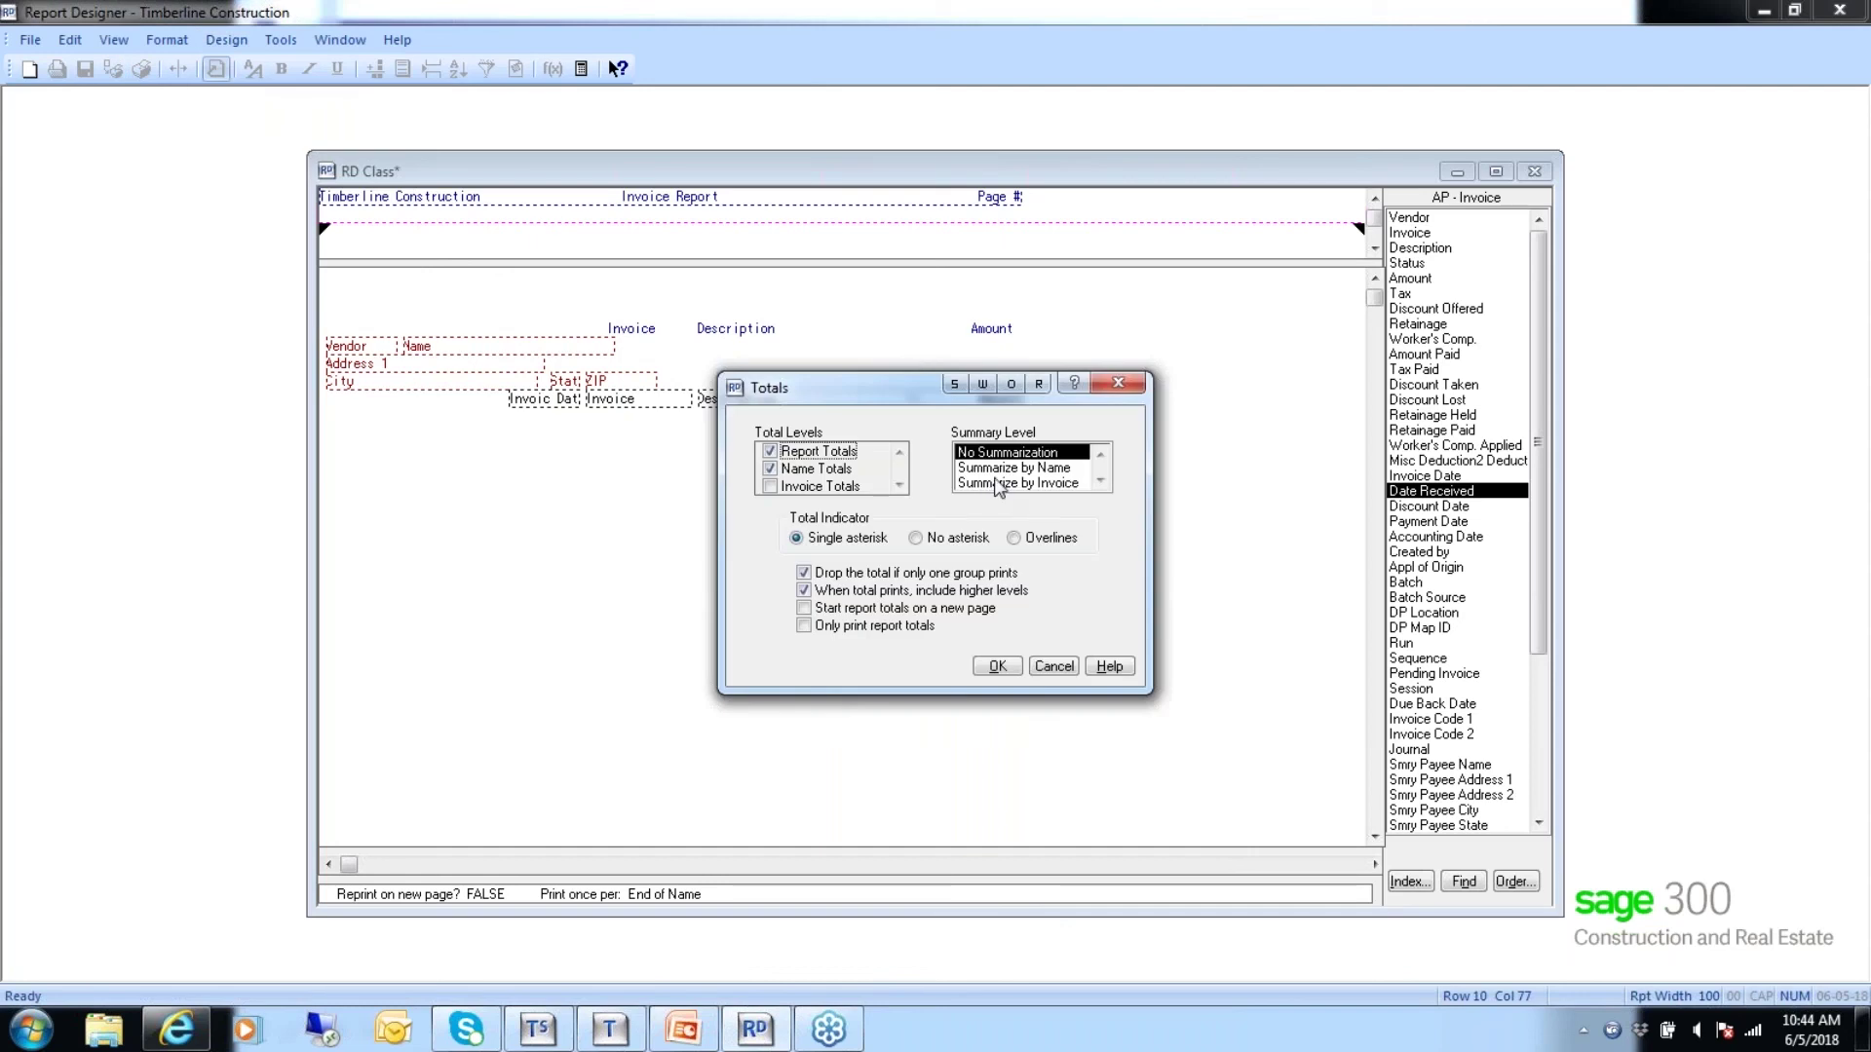
click(990, 484)
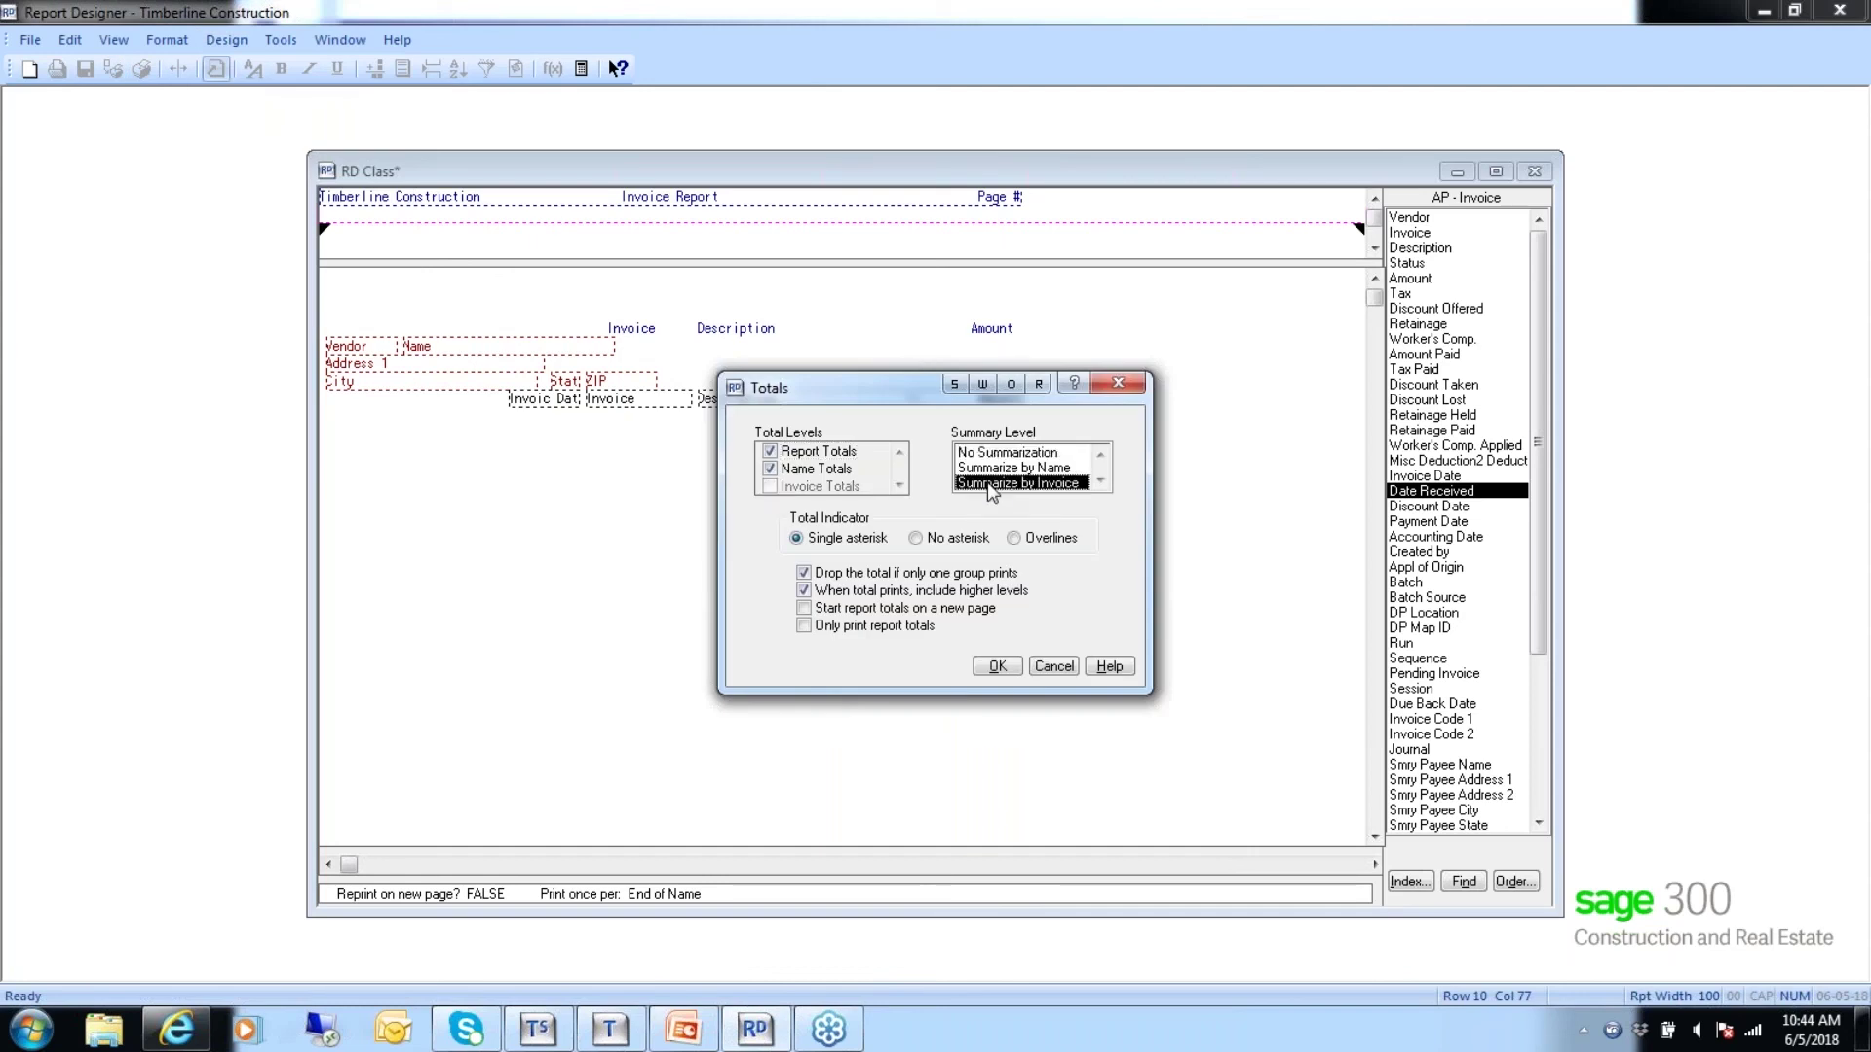
click(994, 469)
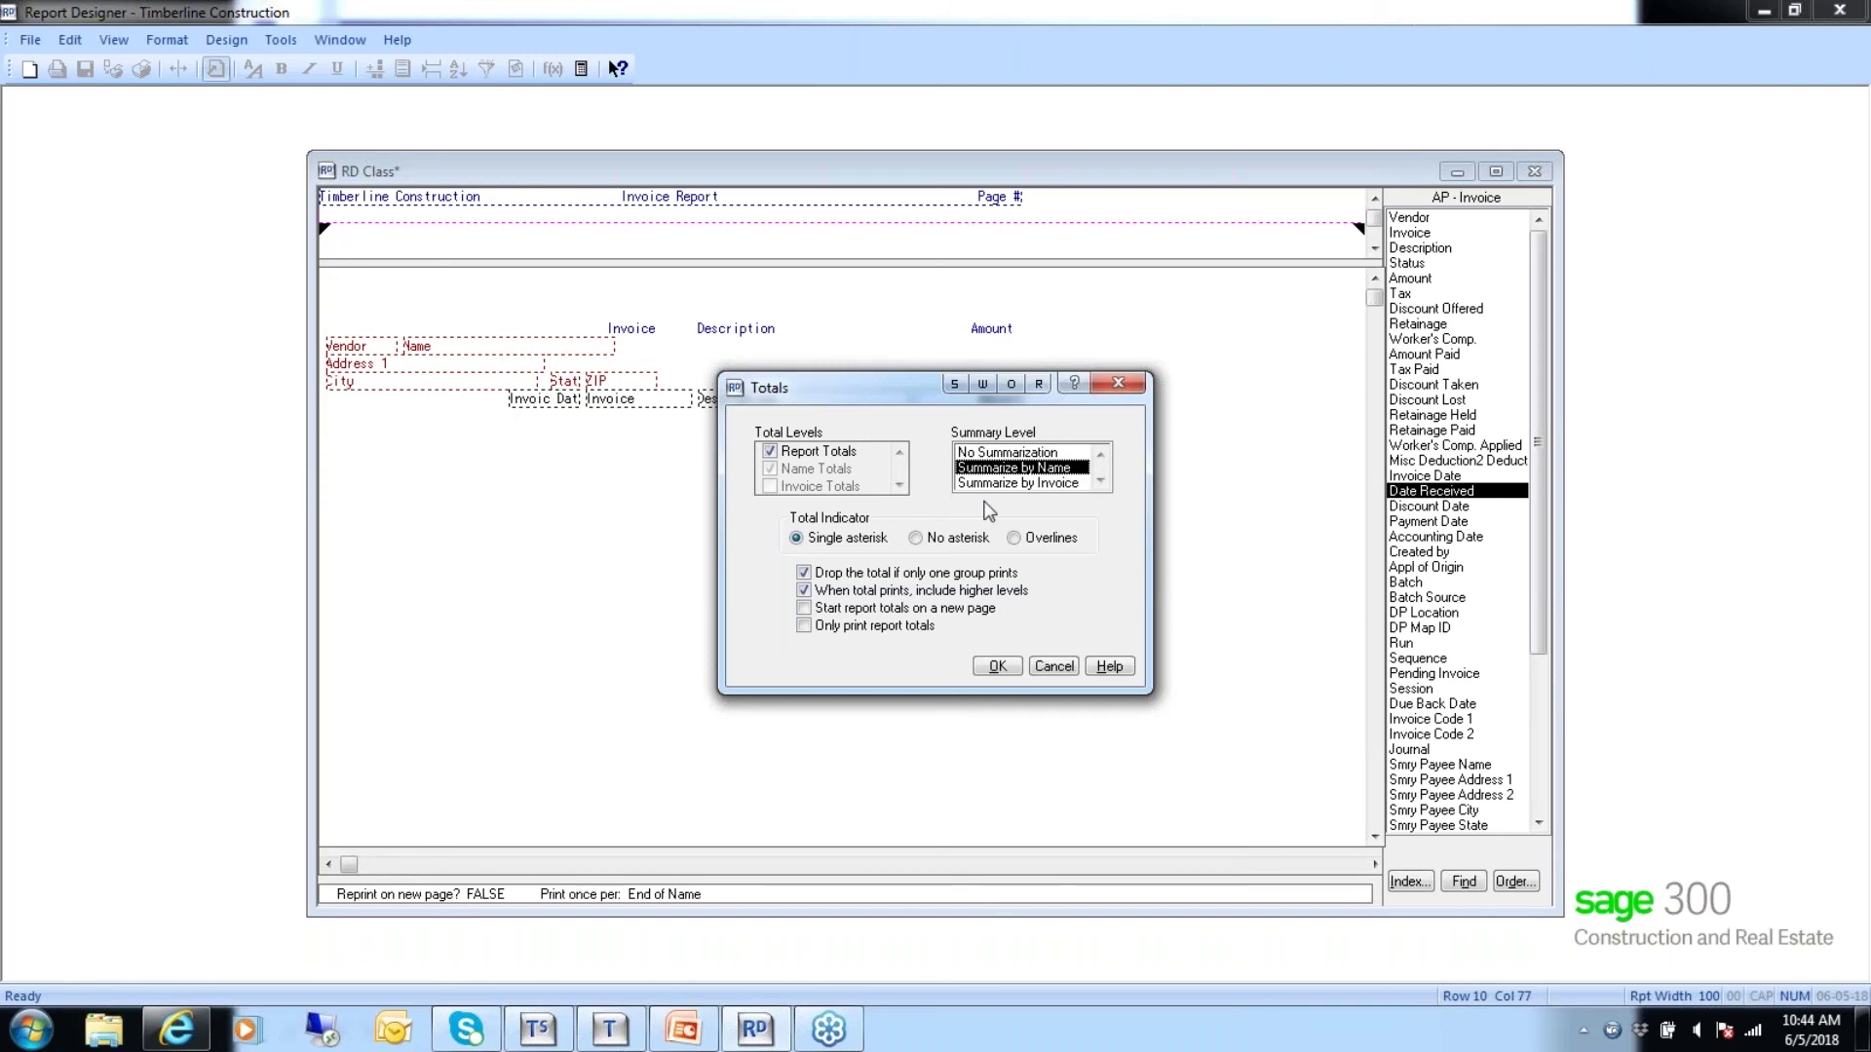
click(996, 666)
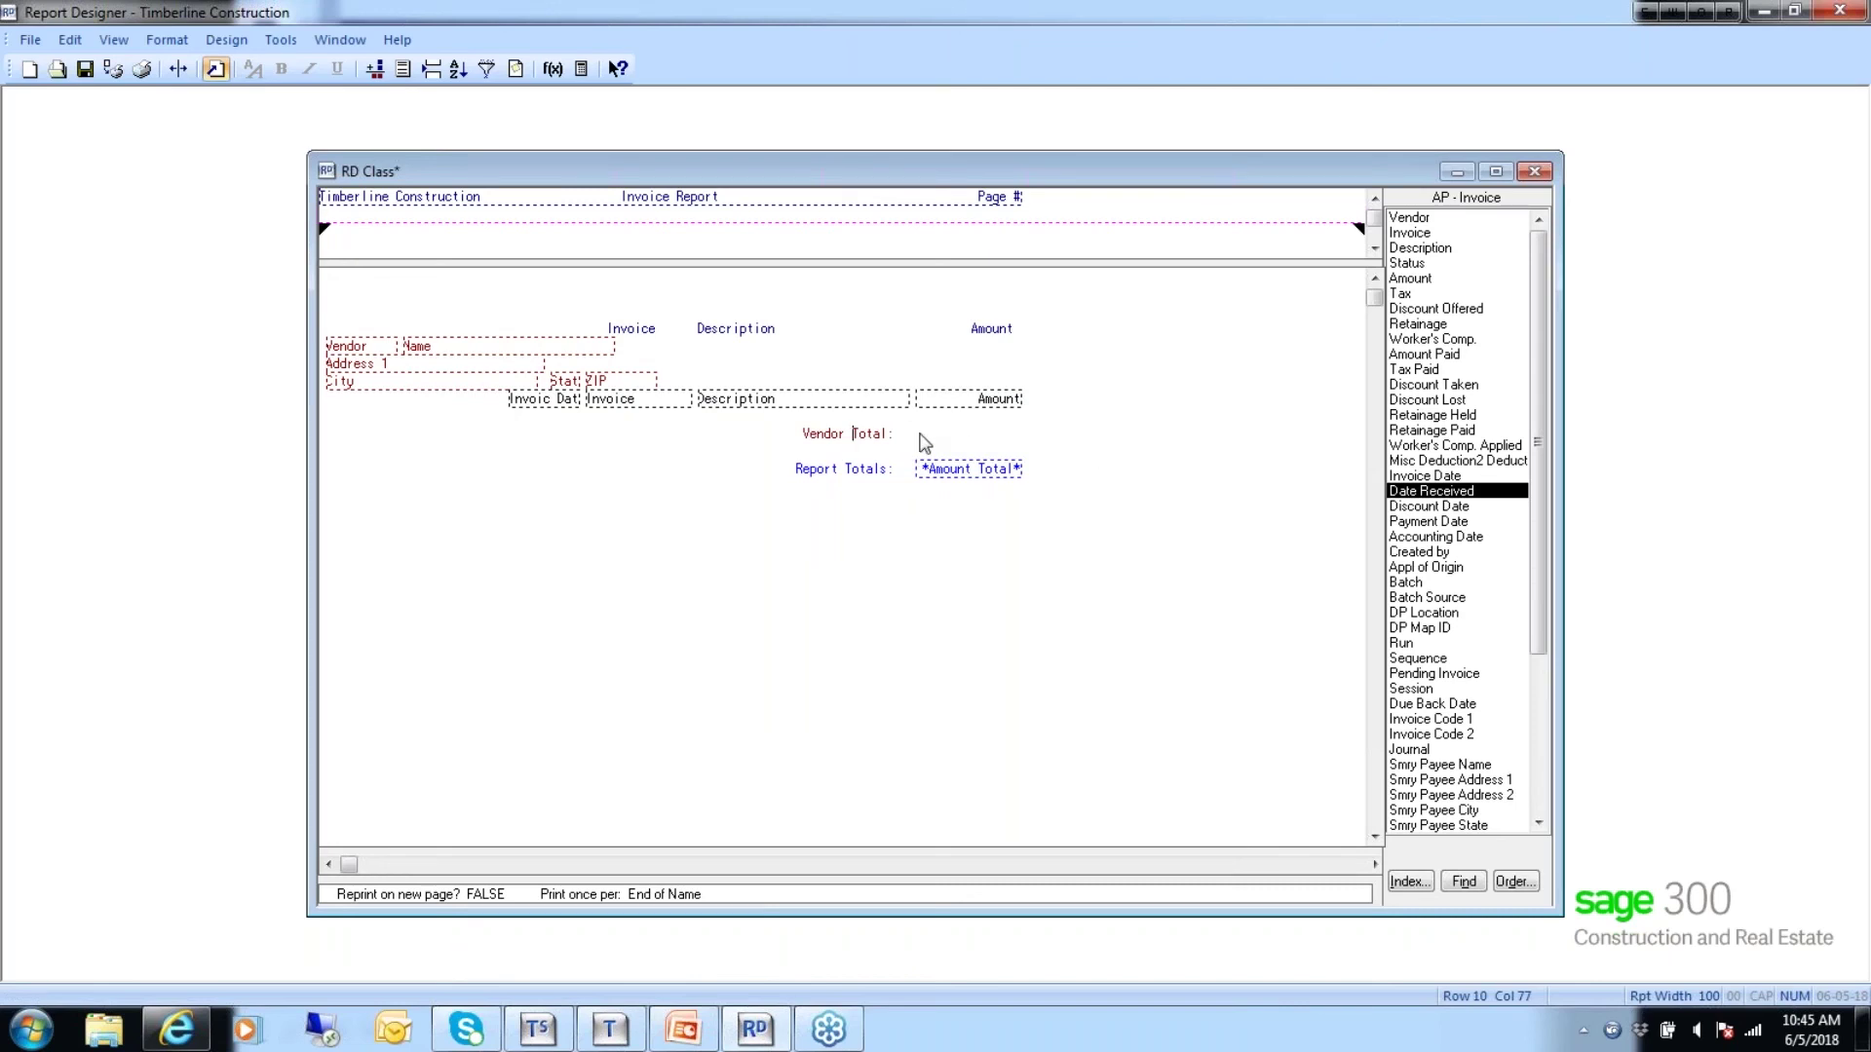
Preview the report using the AP Master file, examine the summarized vendor lines, and close the preview.
click(113, 70)
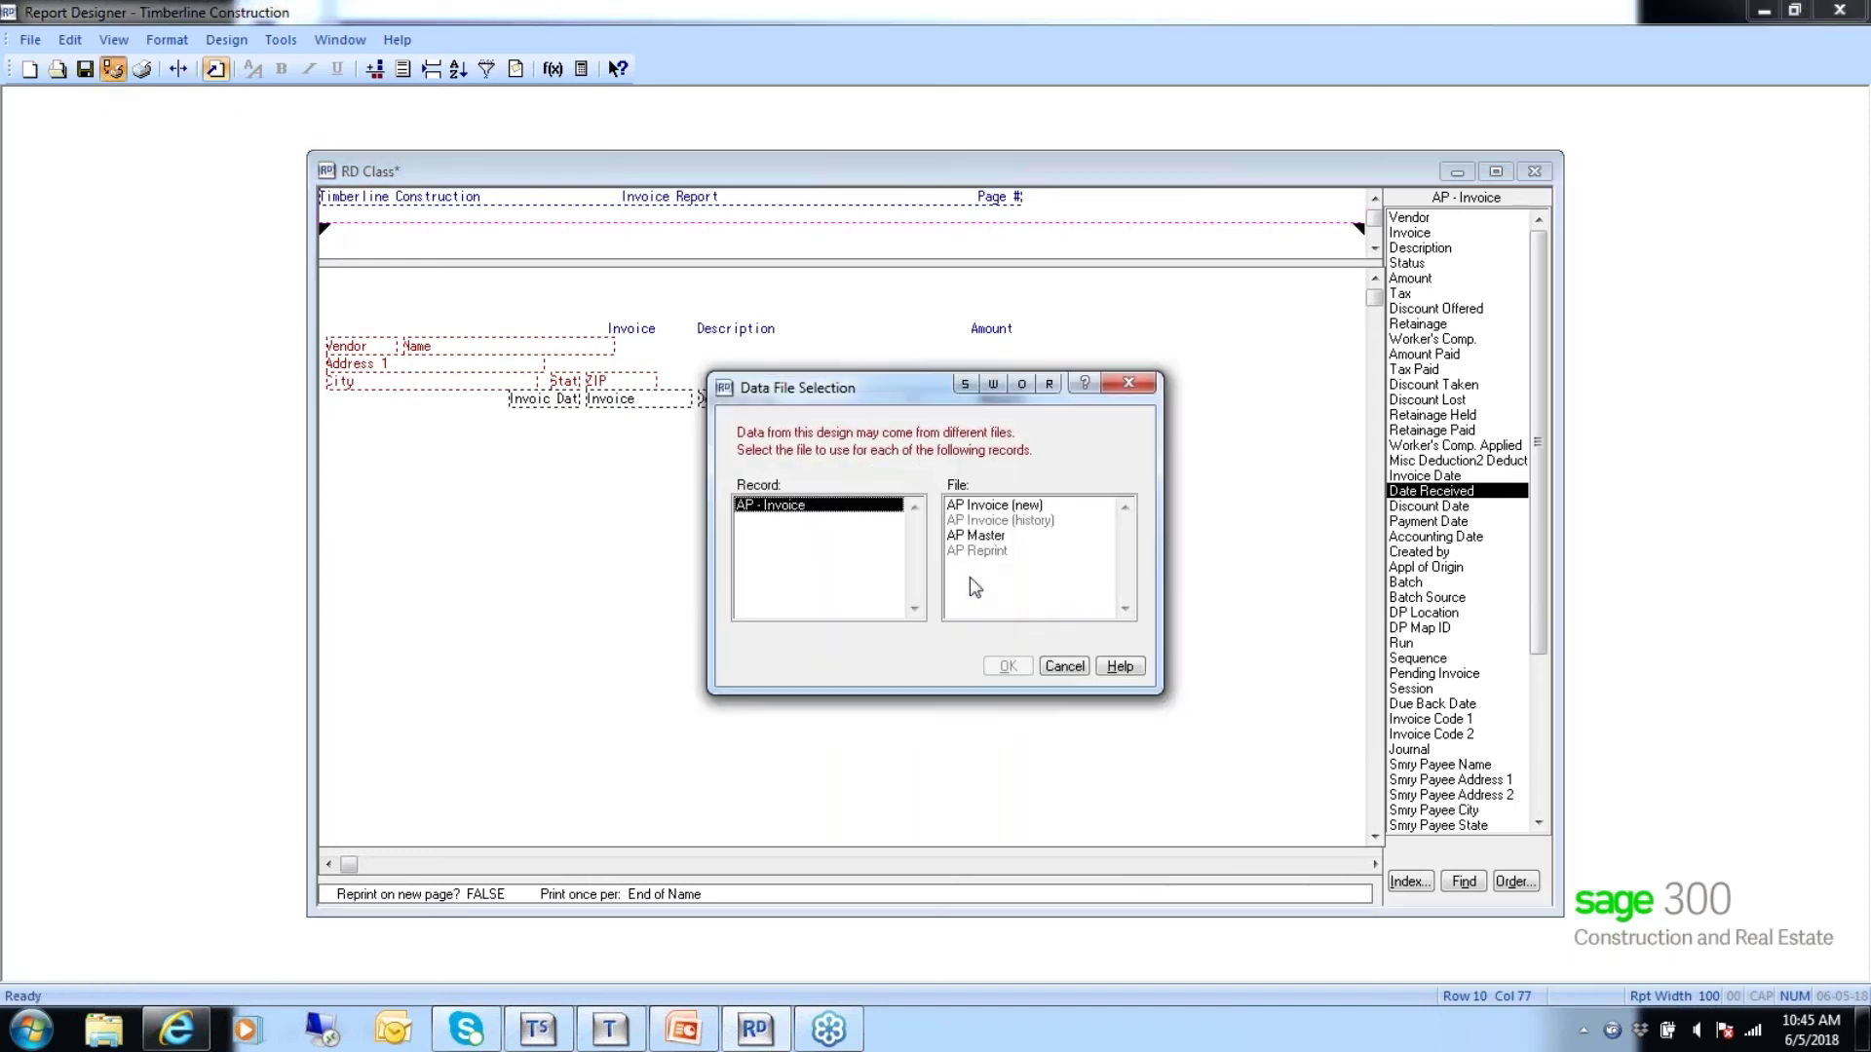
click(982, 536)
click(998, 665)
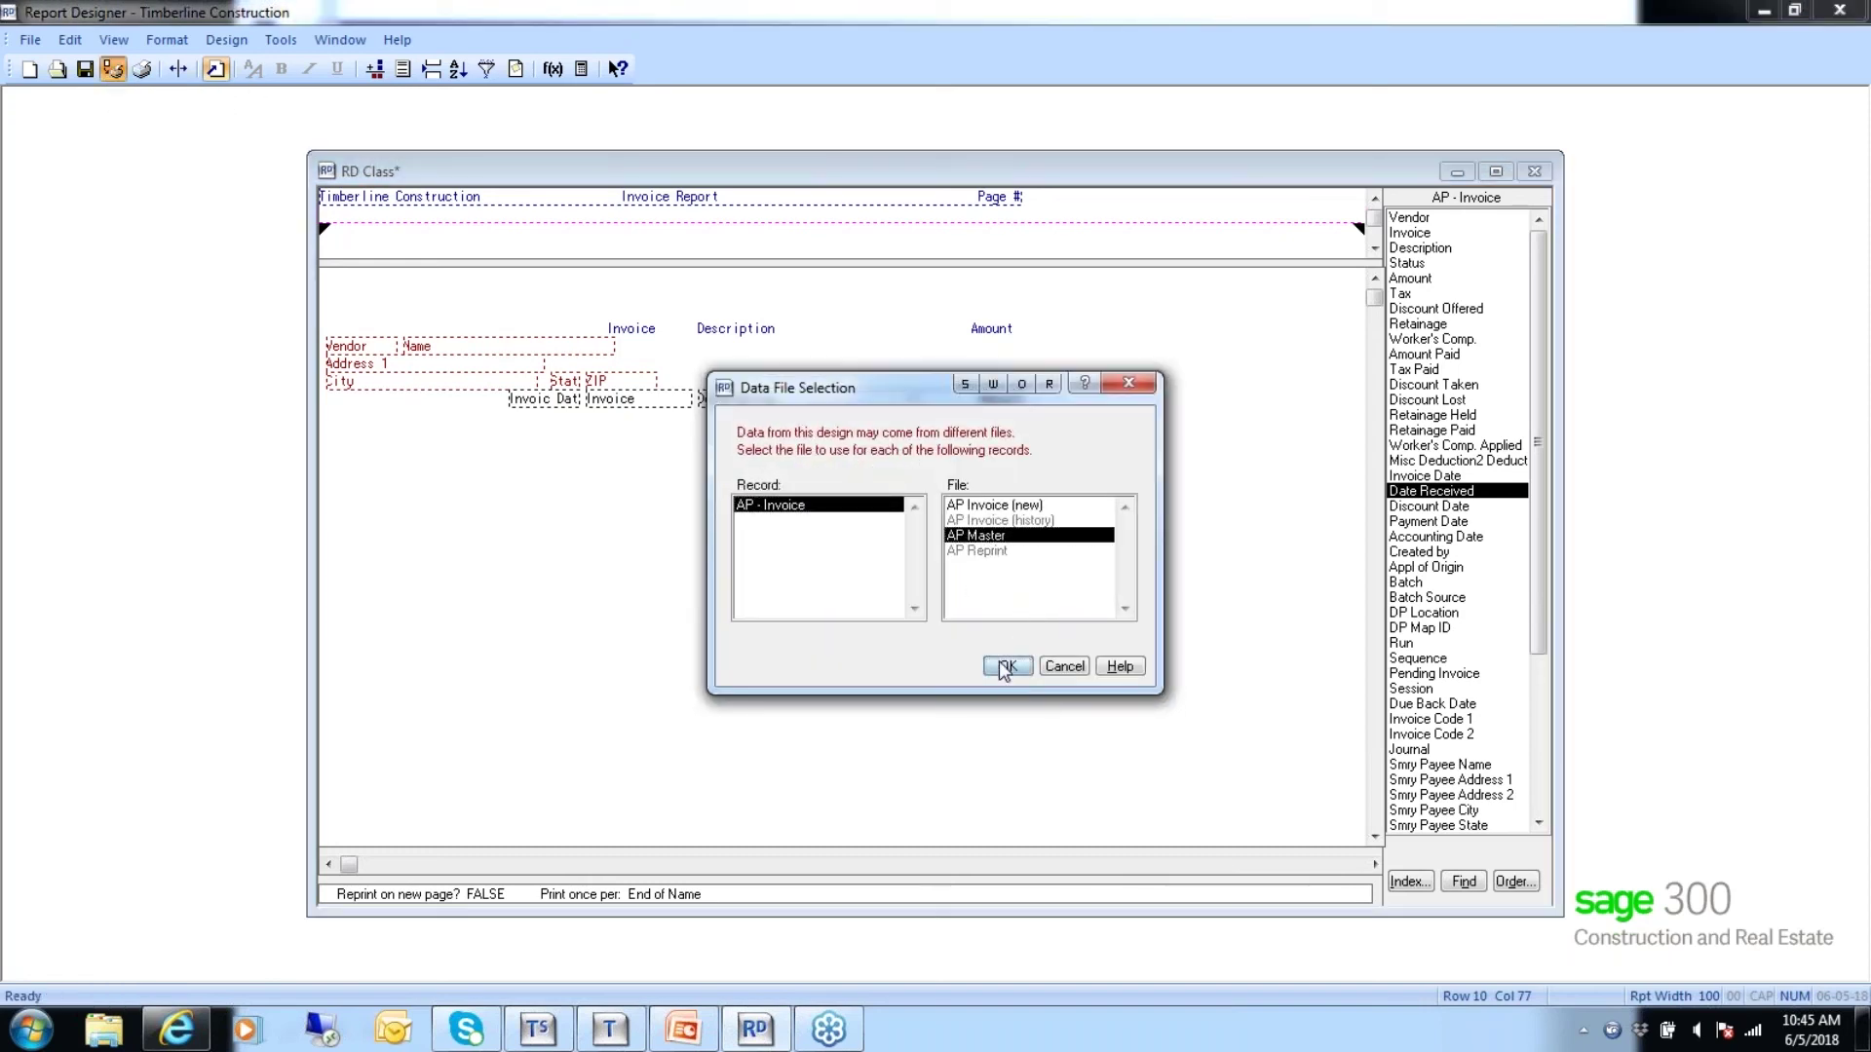
click(1056, 640)
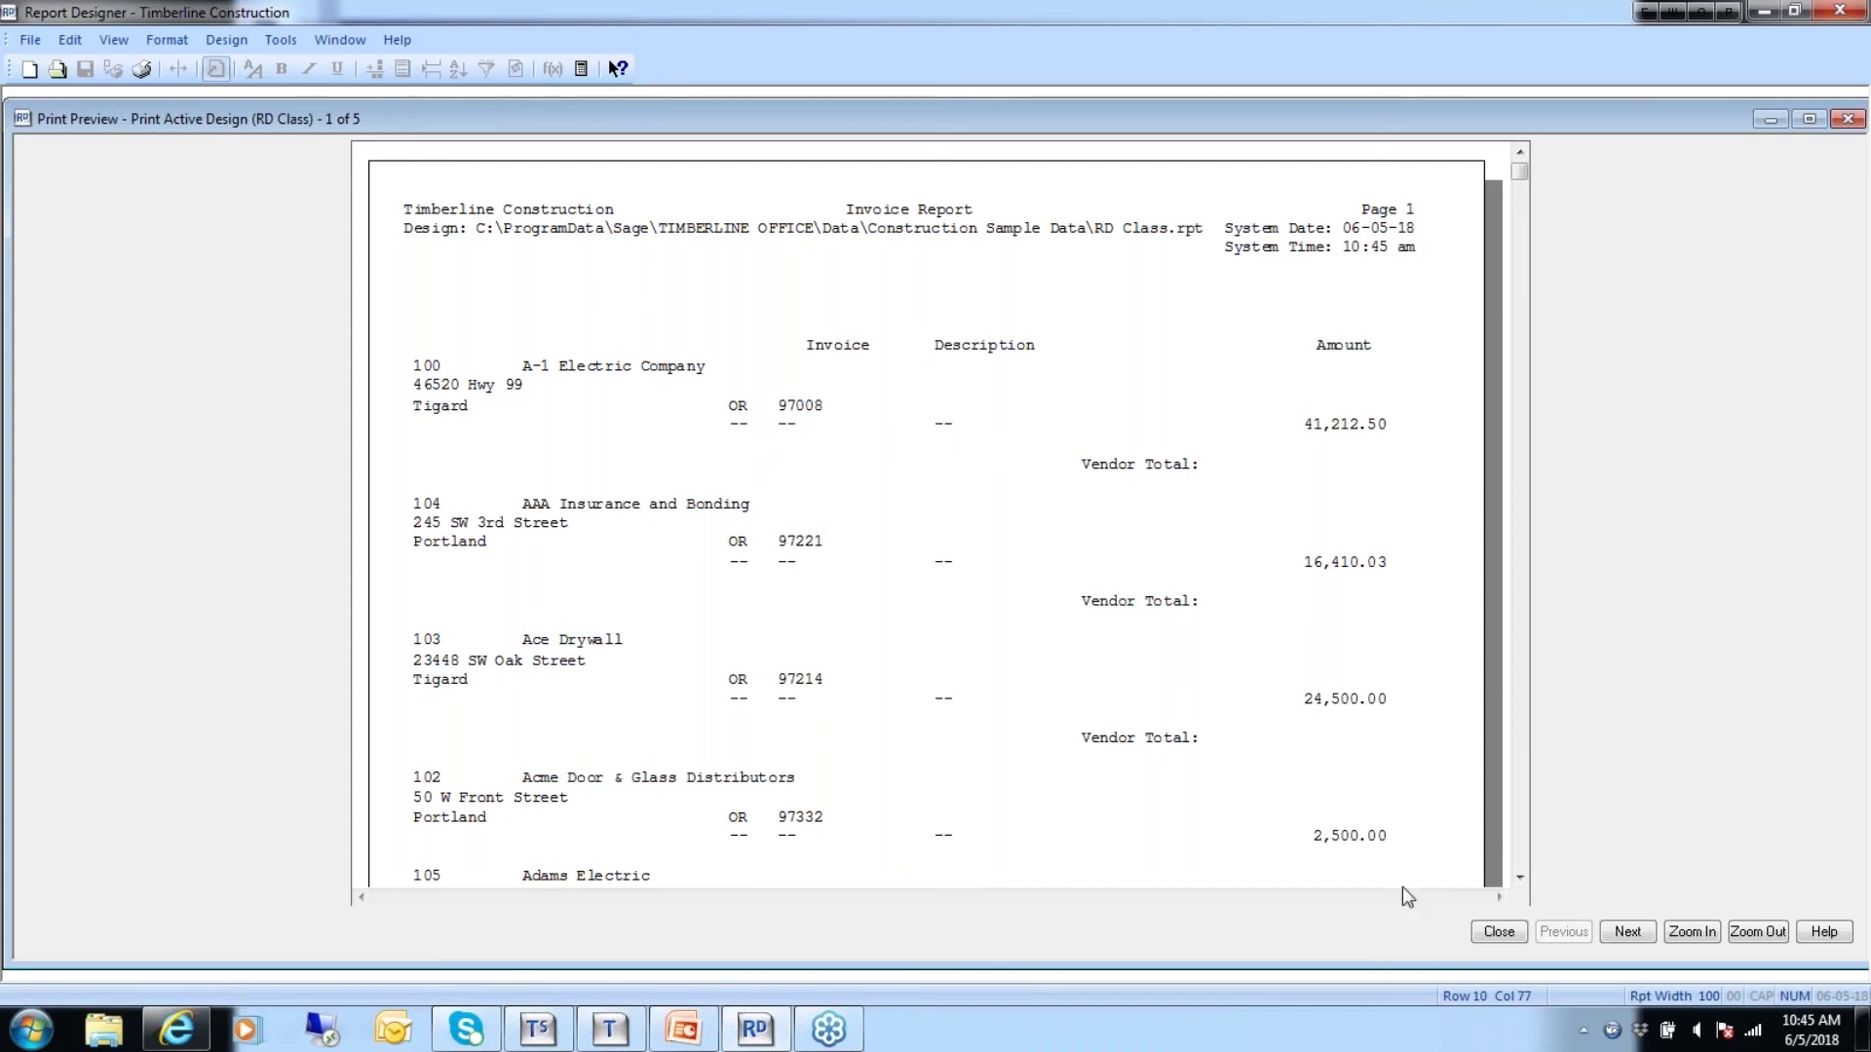
click(1498, 932)
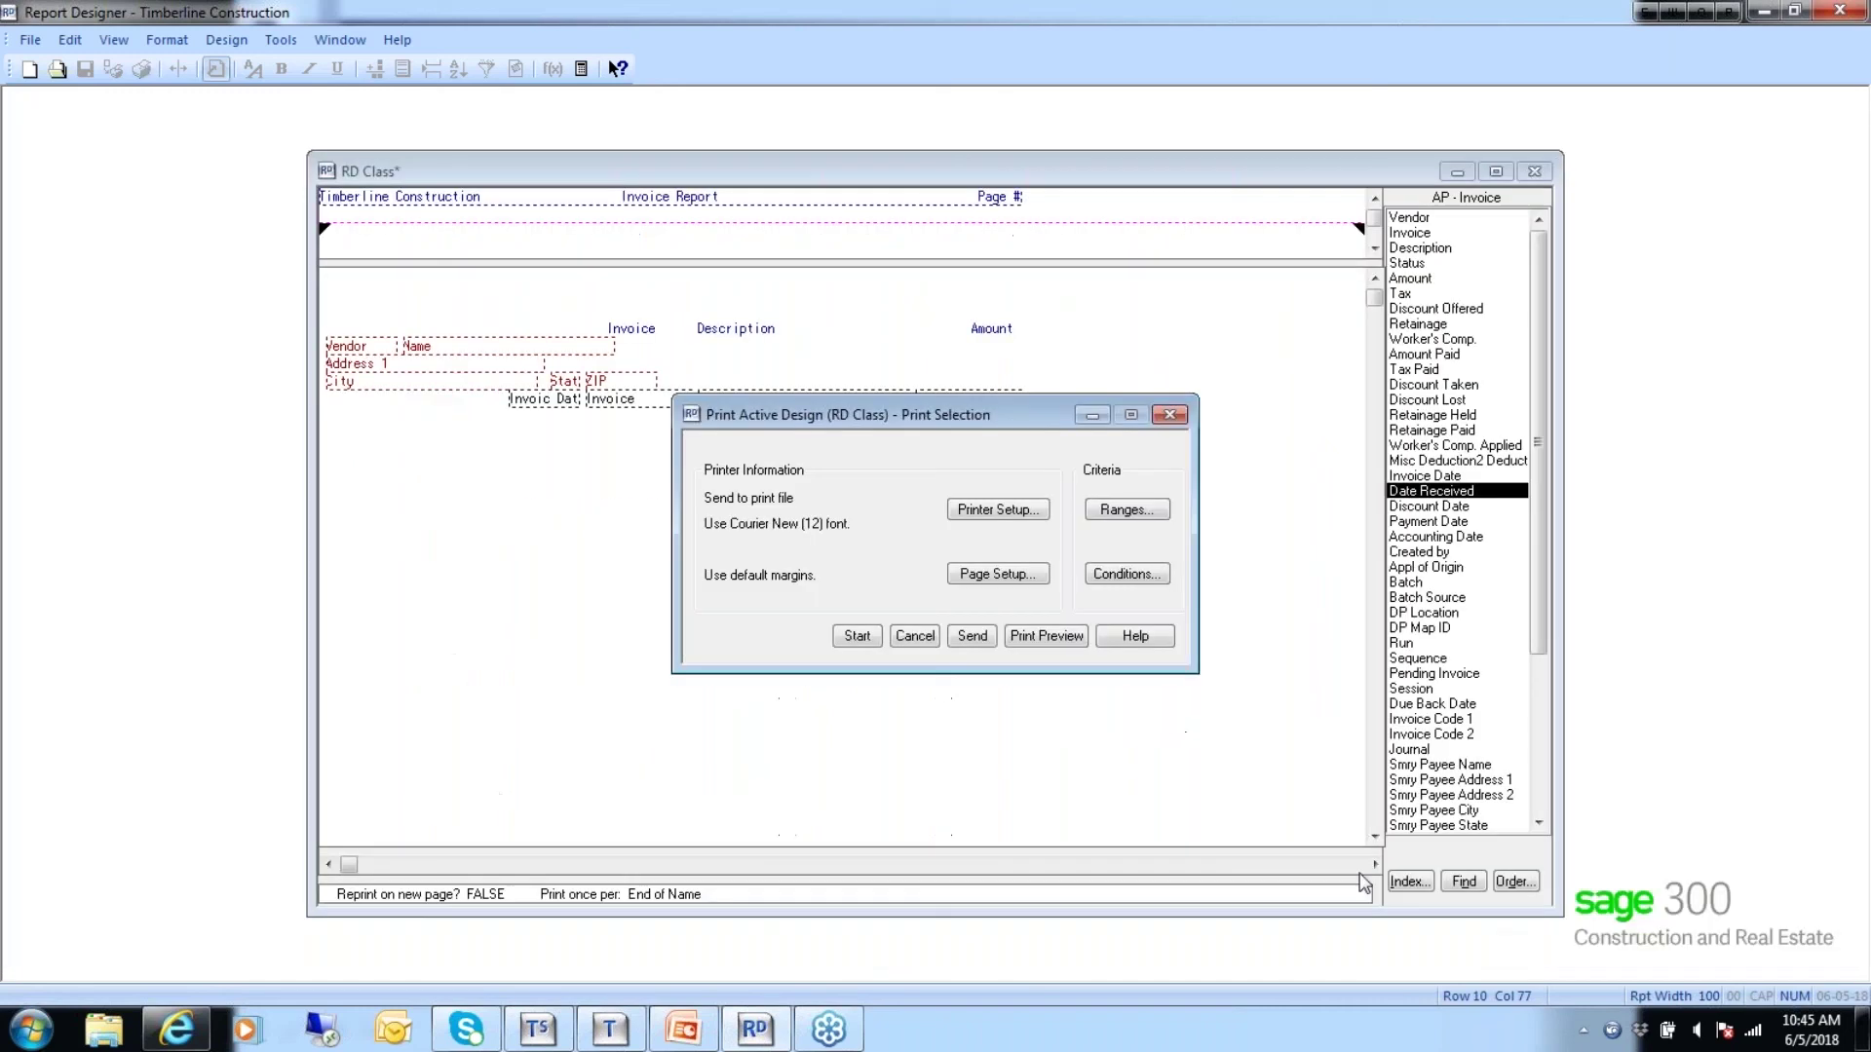
click(919, 634)
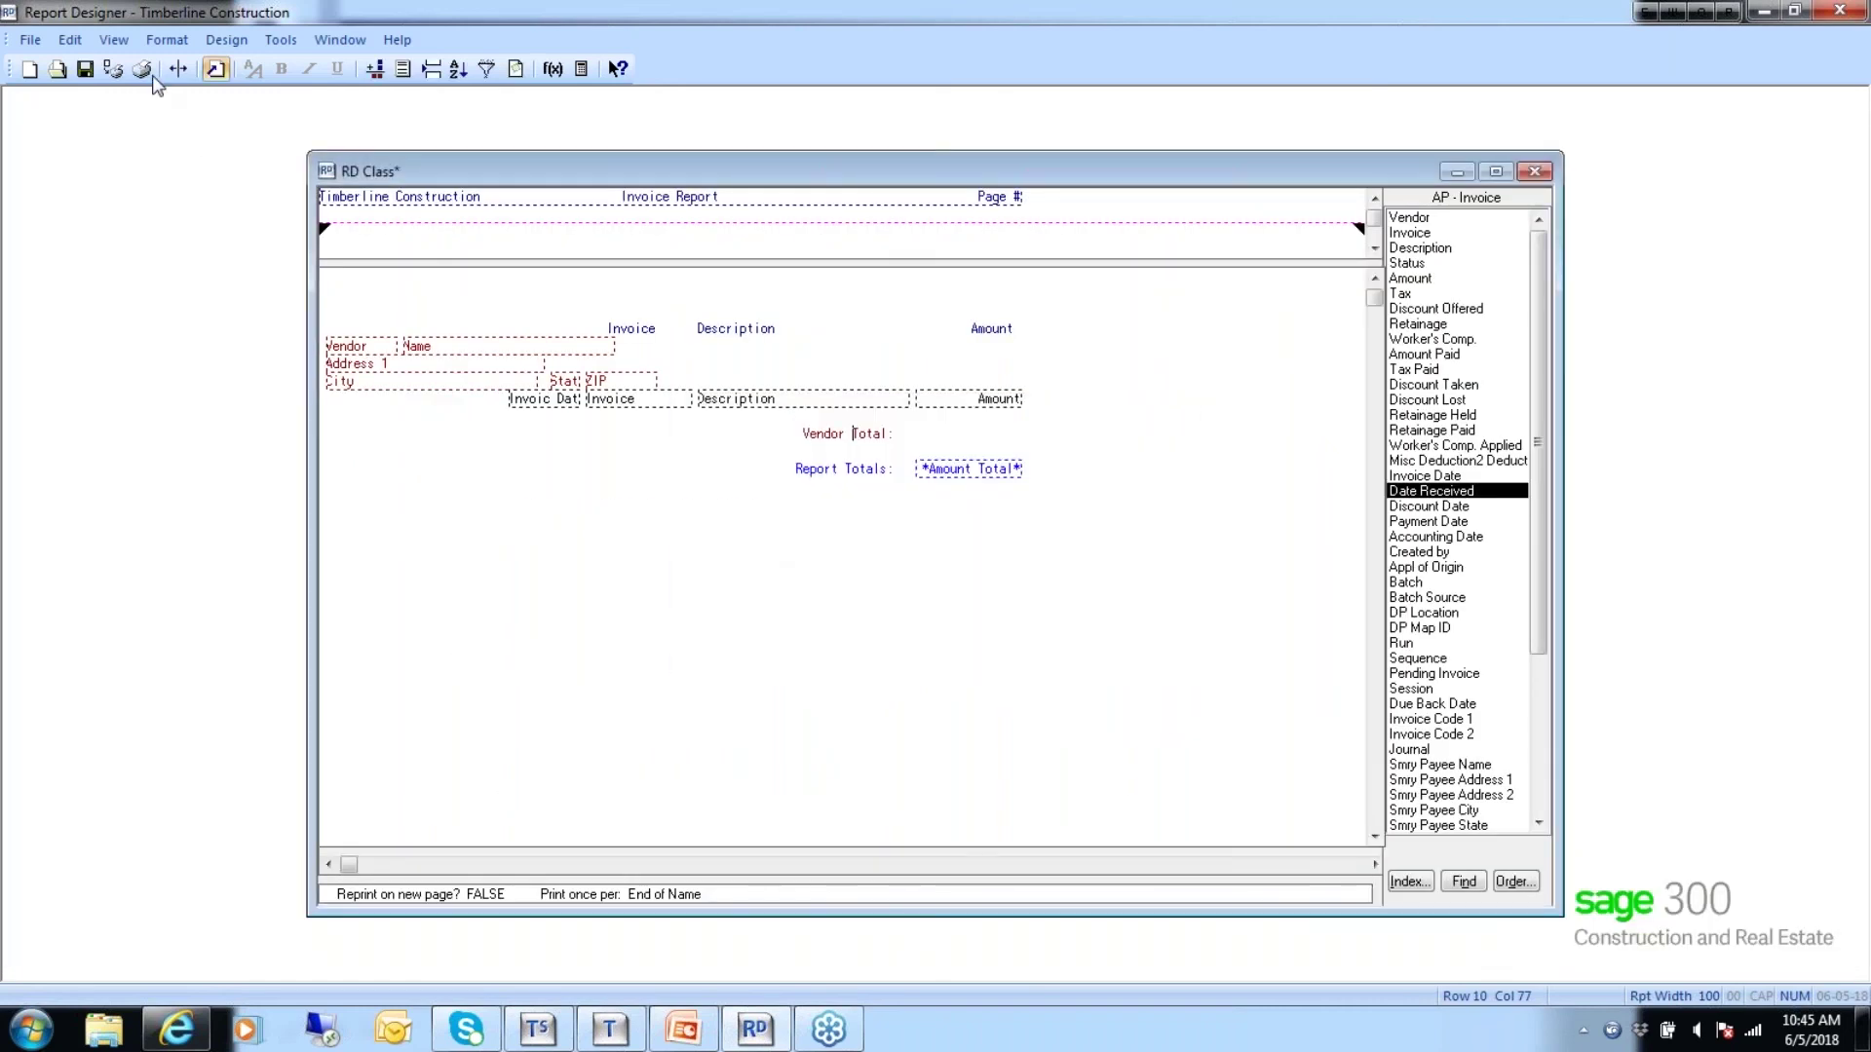
Set the totals to No Summarization with Name Totals enabled and report totals starting on a new page, and save the report.
click(213, 39)
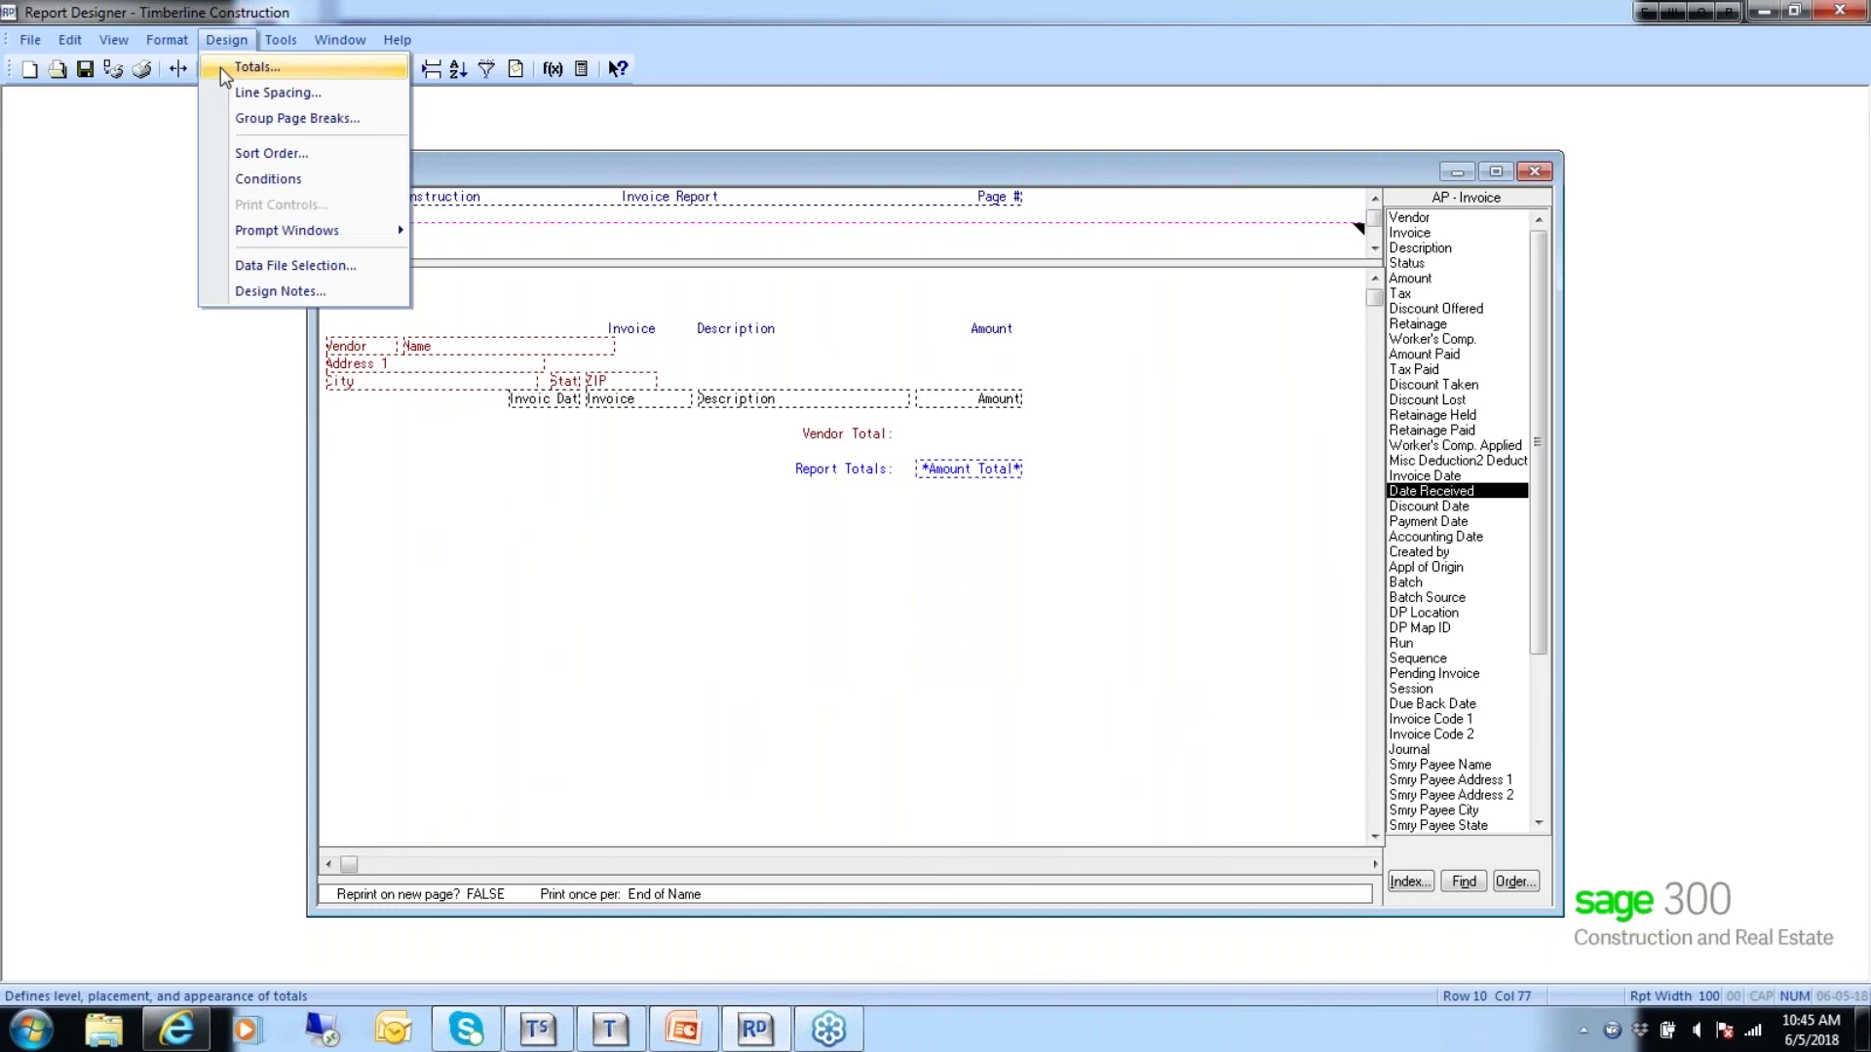
click(222, 67)
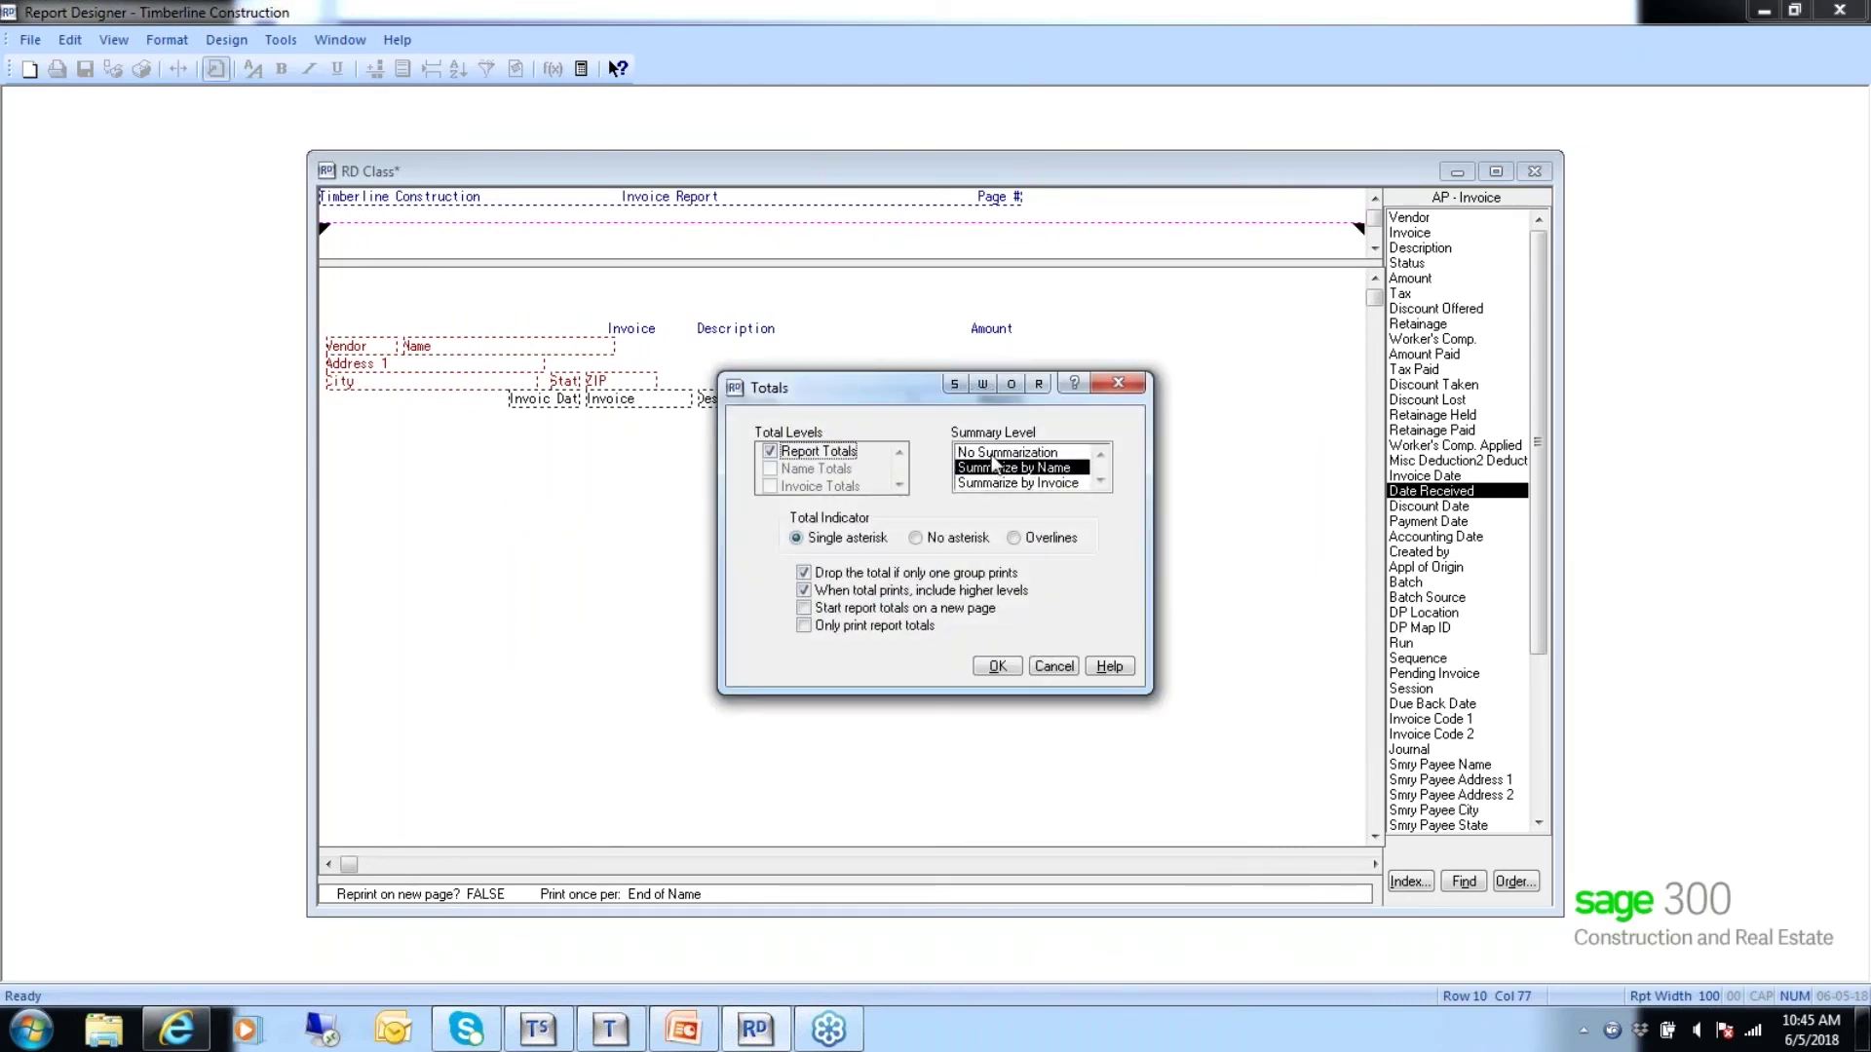
click(998, 454)
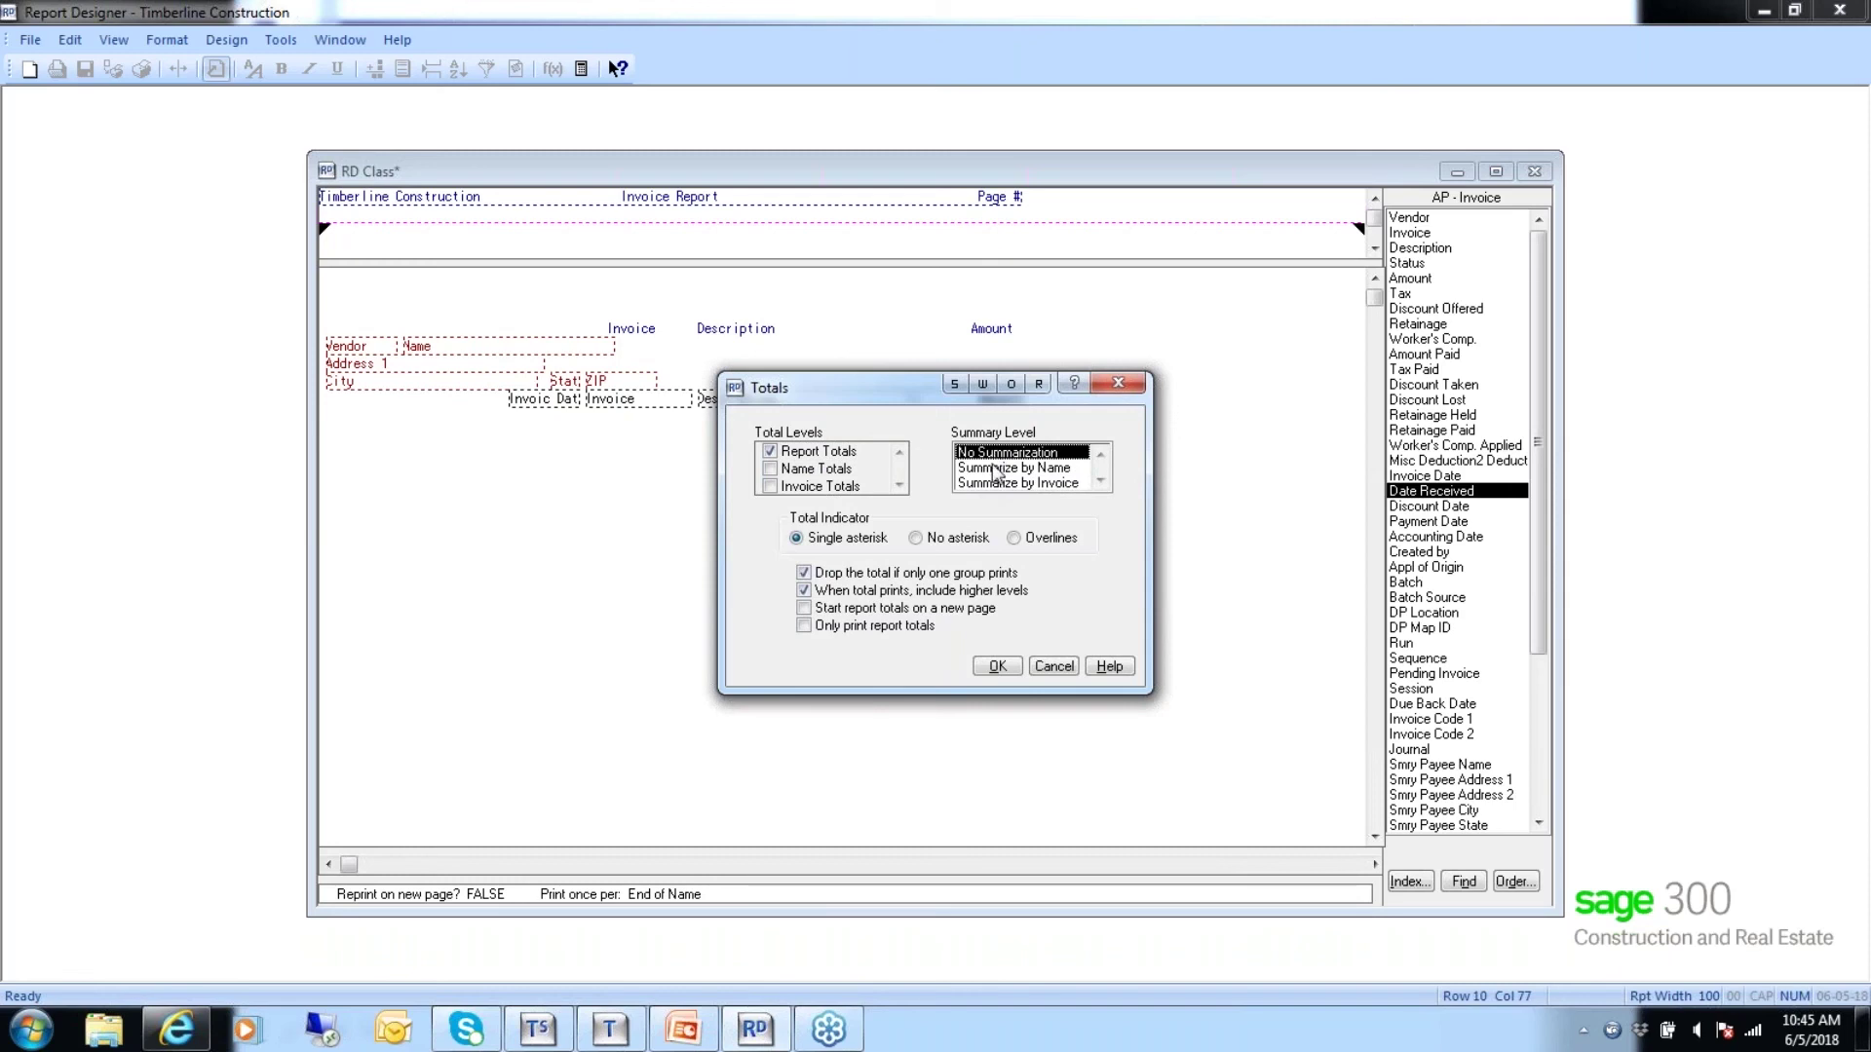
click(770, 468)
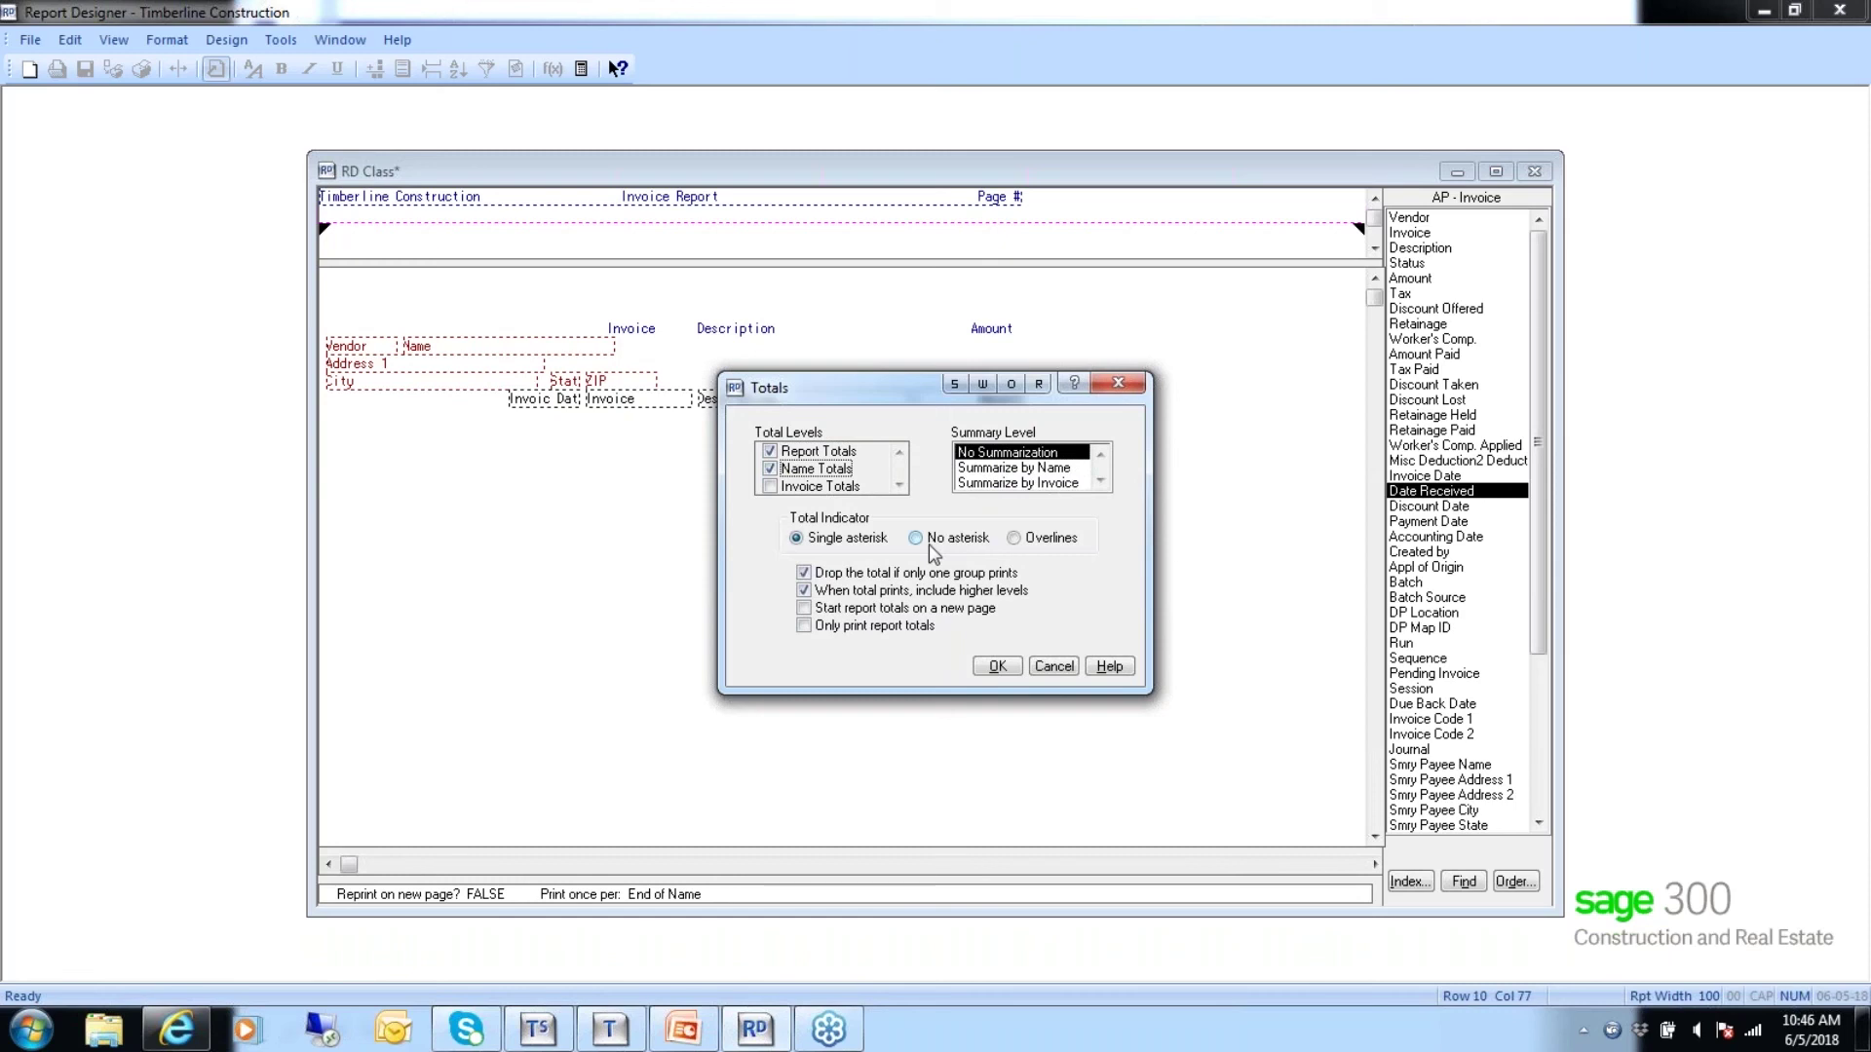
drag(881, 396, 881, 484)
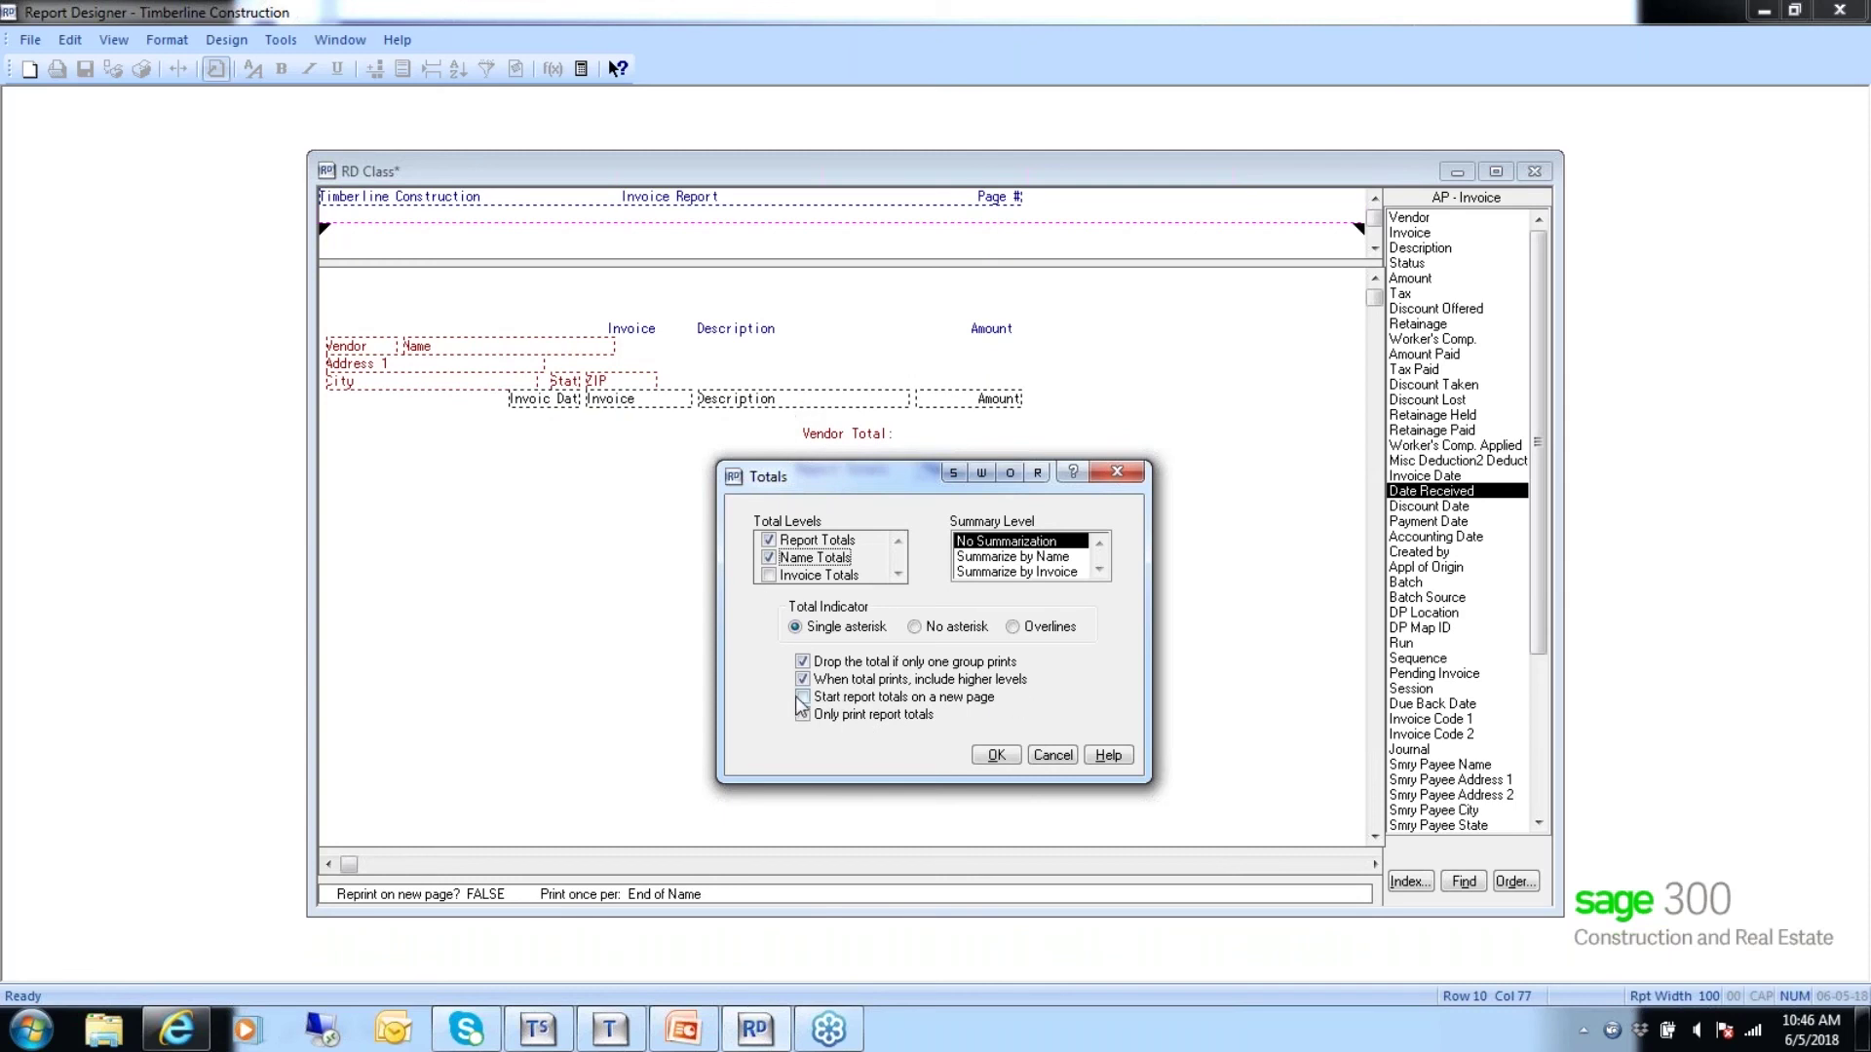
click(802, 698)
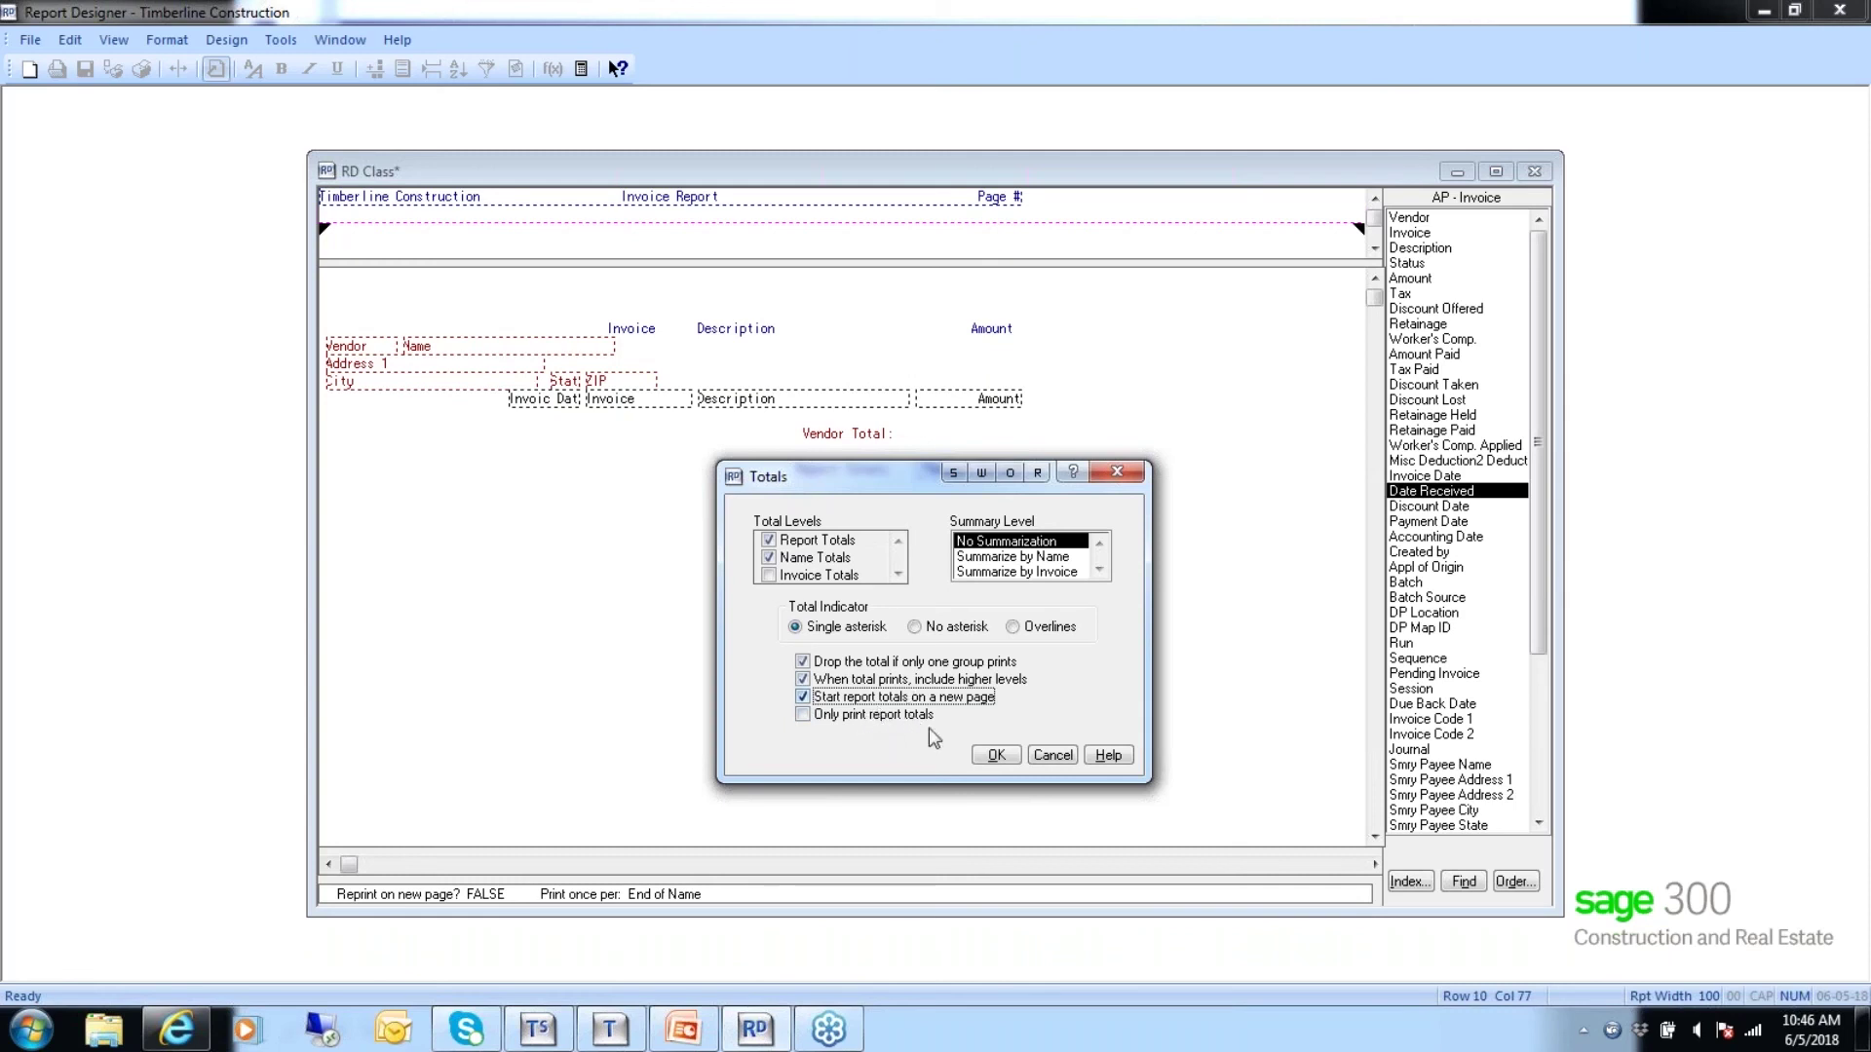
click(991, 758)
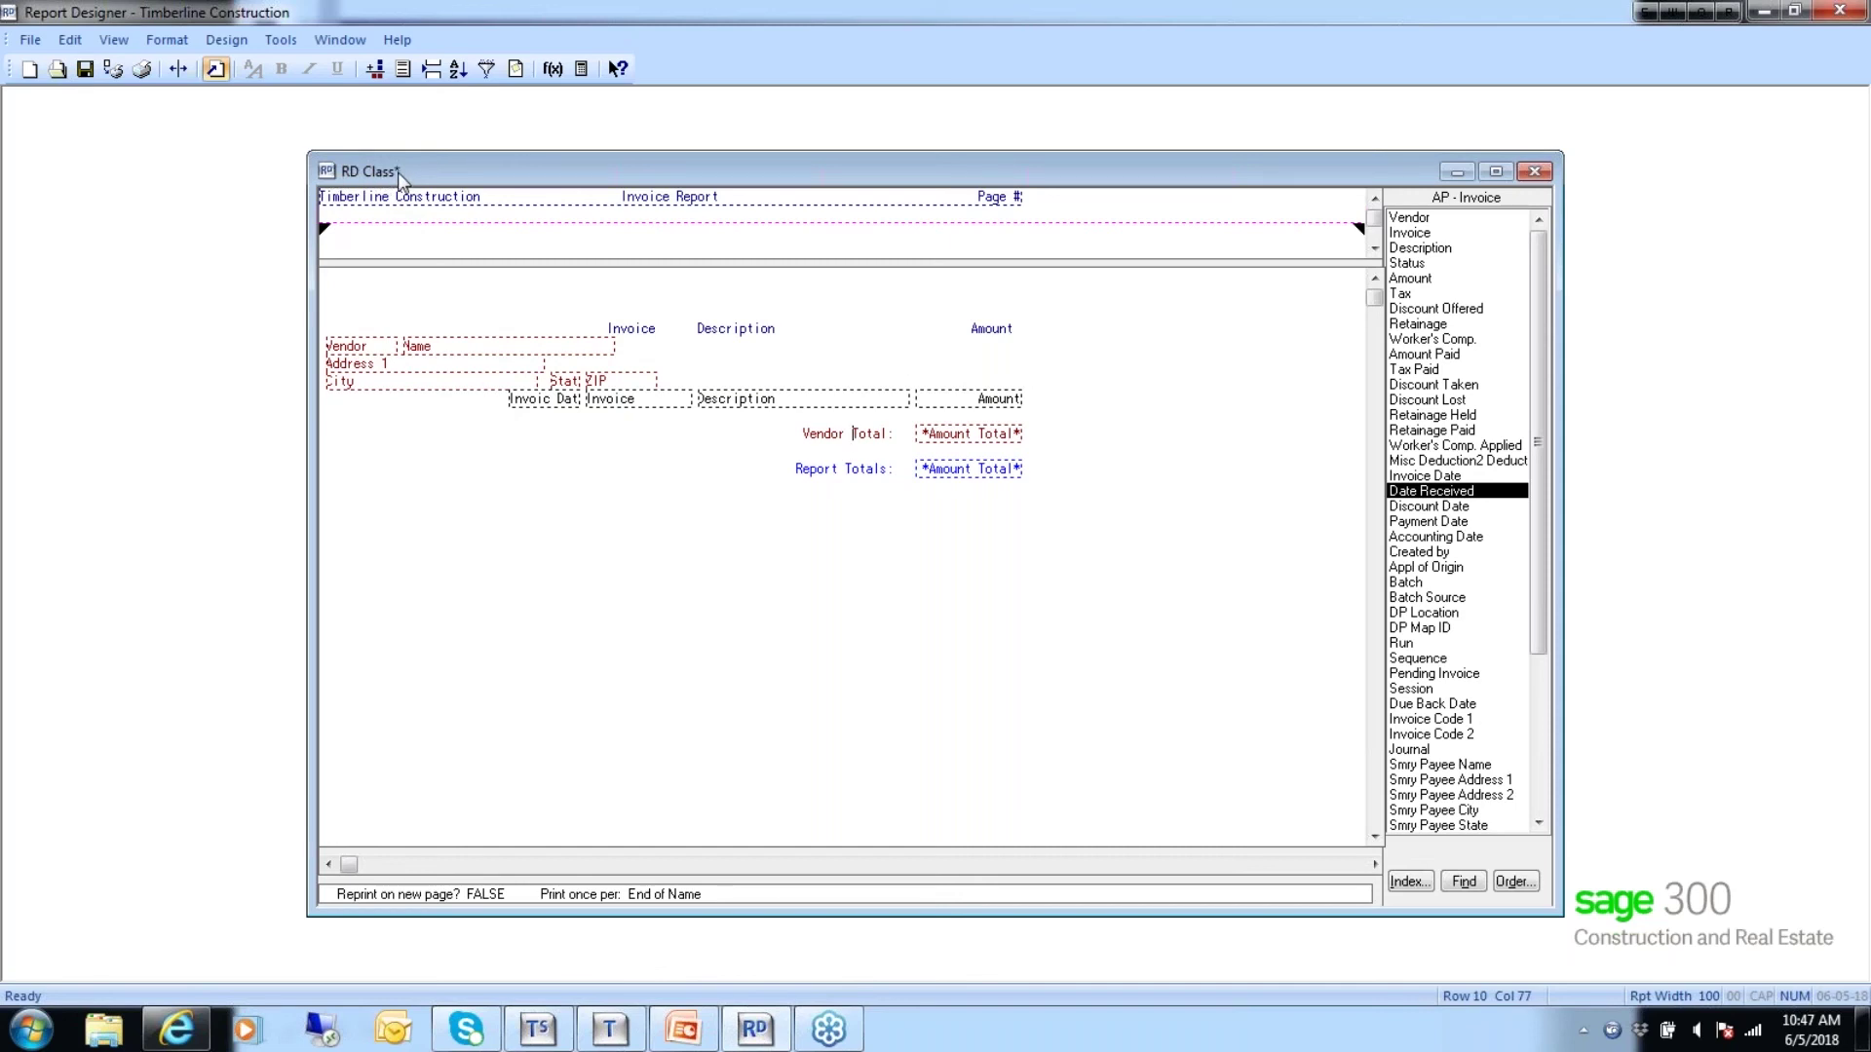
click(85, 68)
Set the line spacing between names and between invoice records to Single.
click(224, 41)
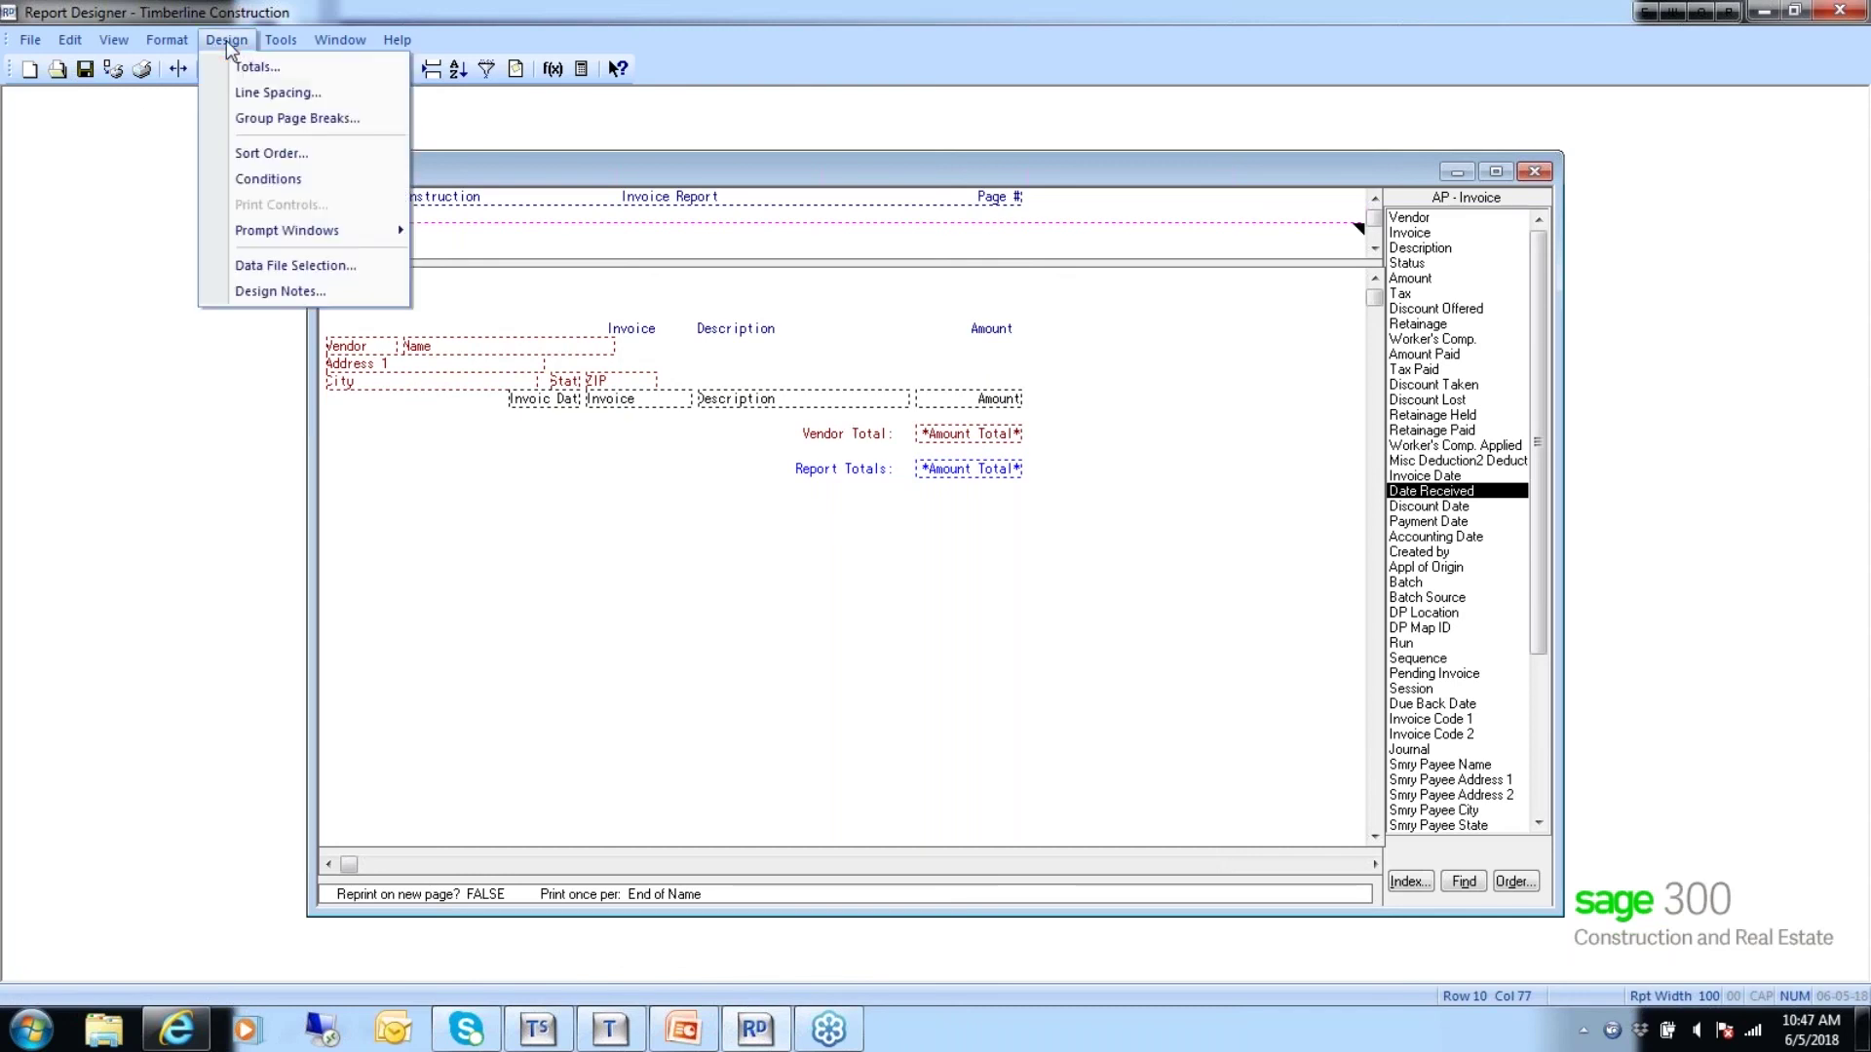
click(250, 91)
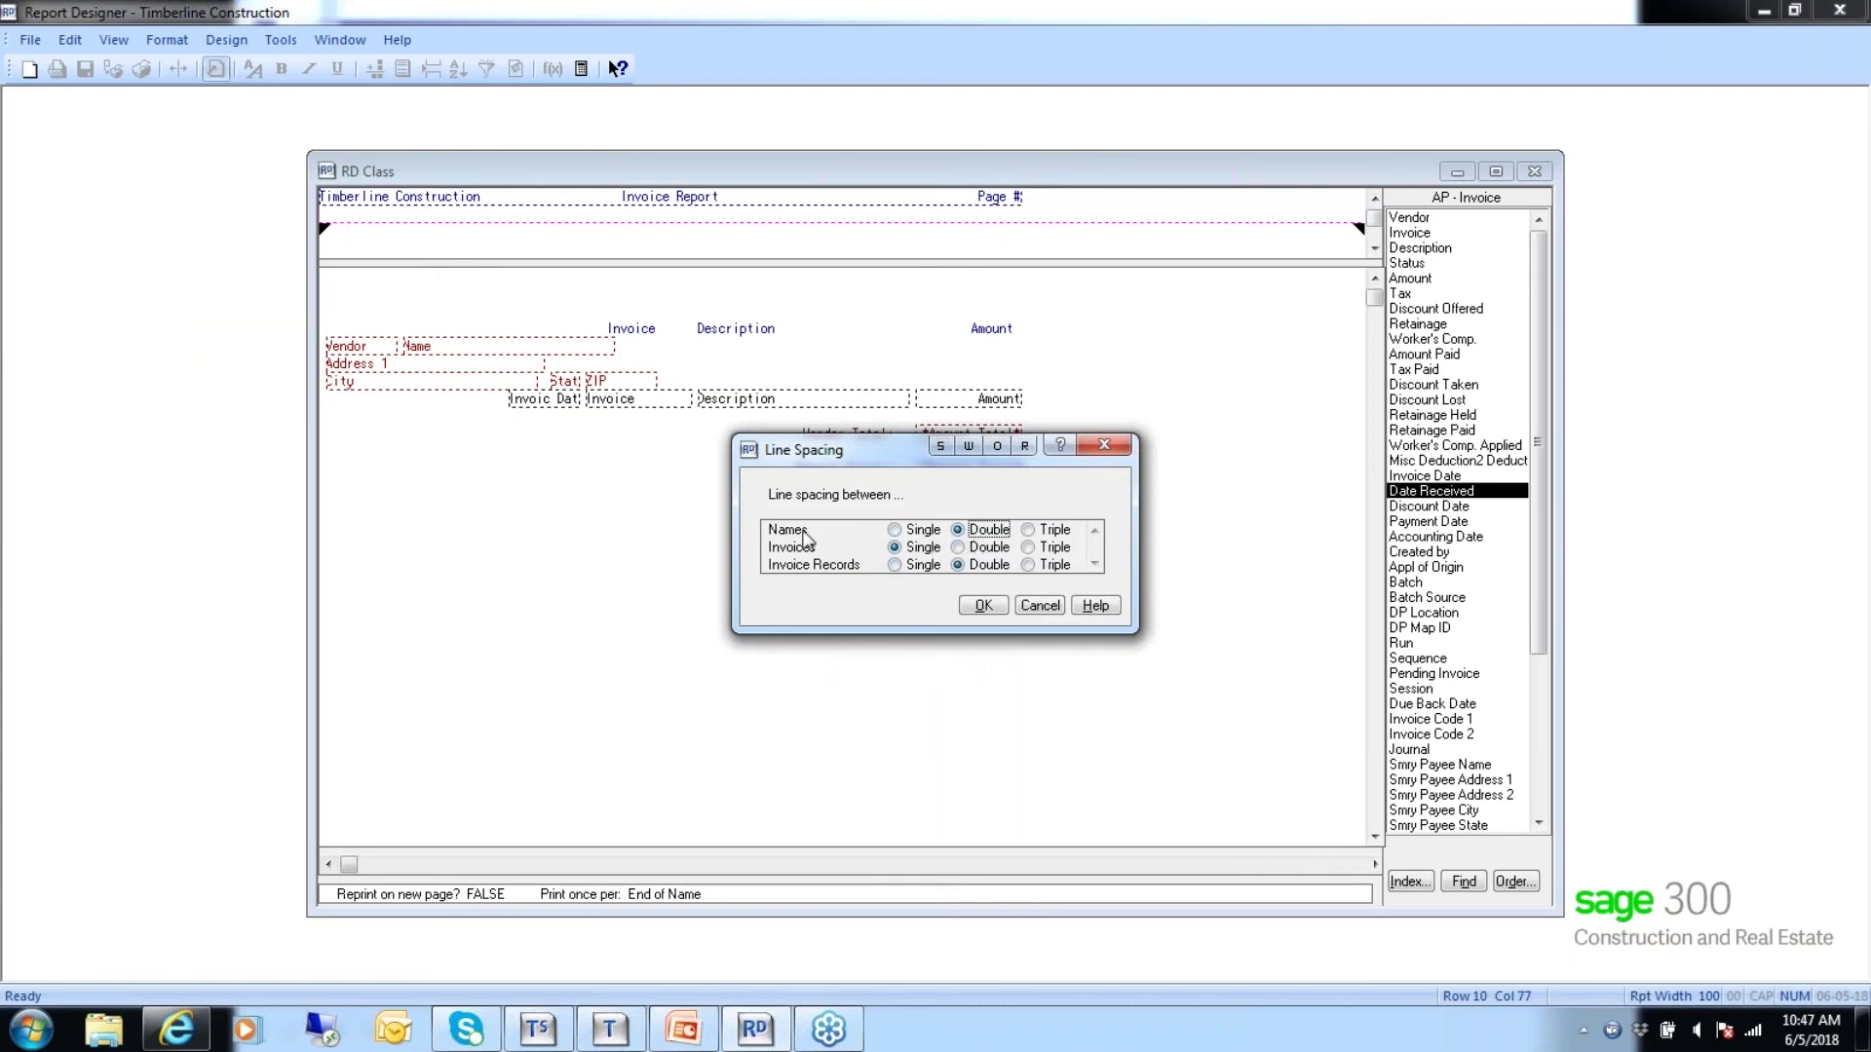
click(895, 566)
click(895, 530)
click(983, 604)
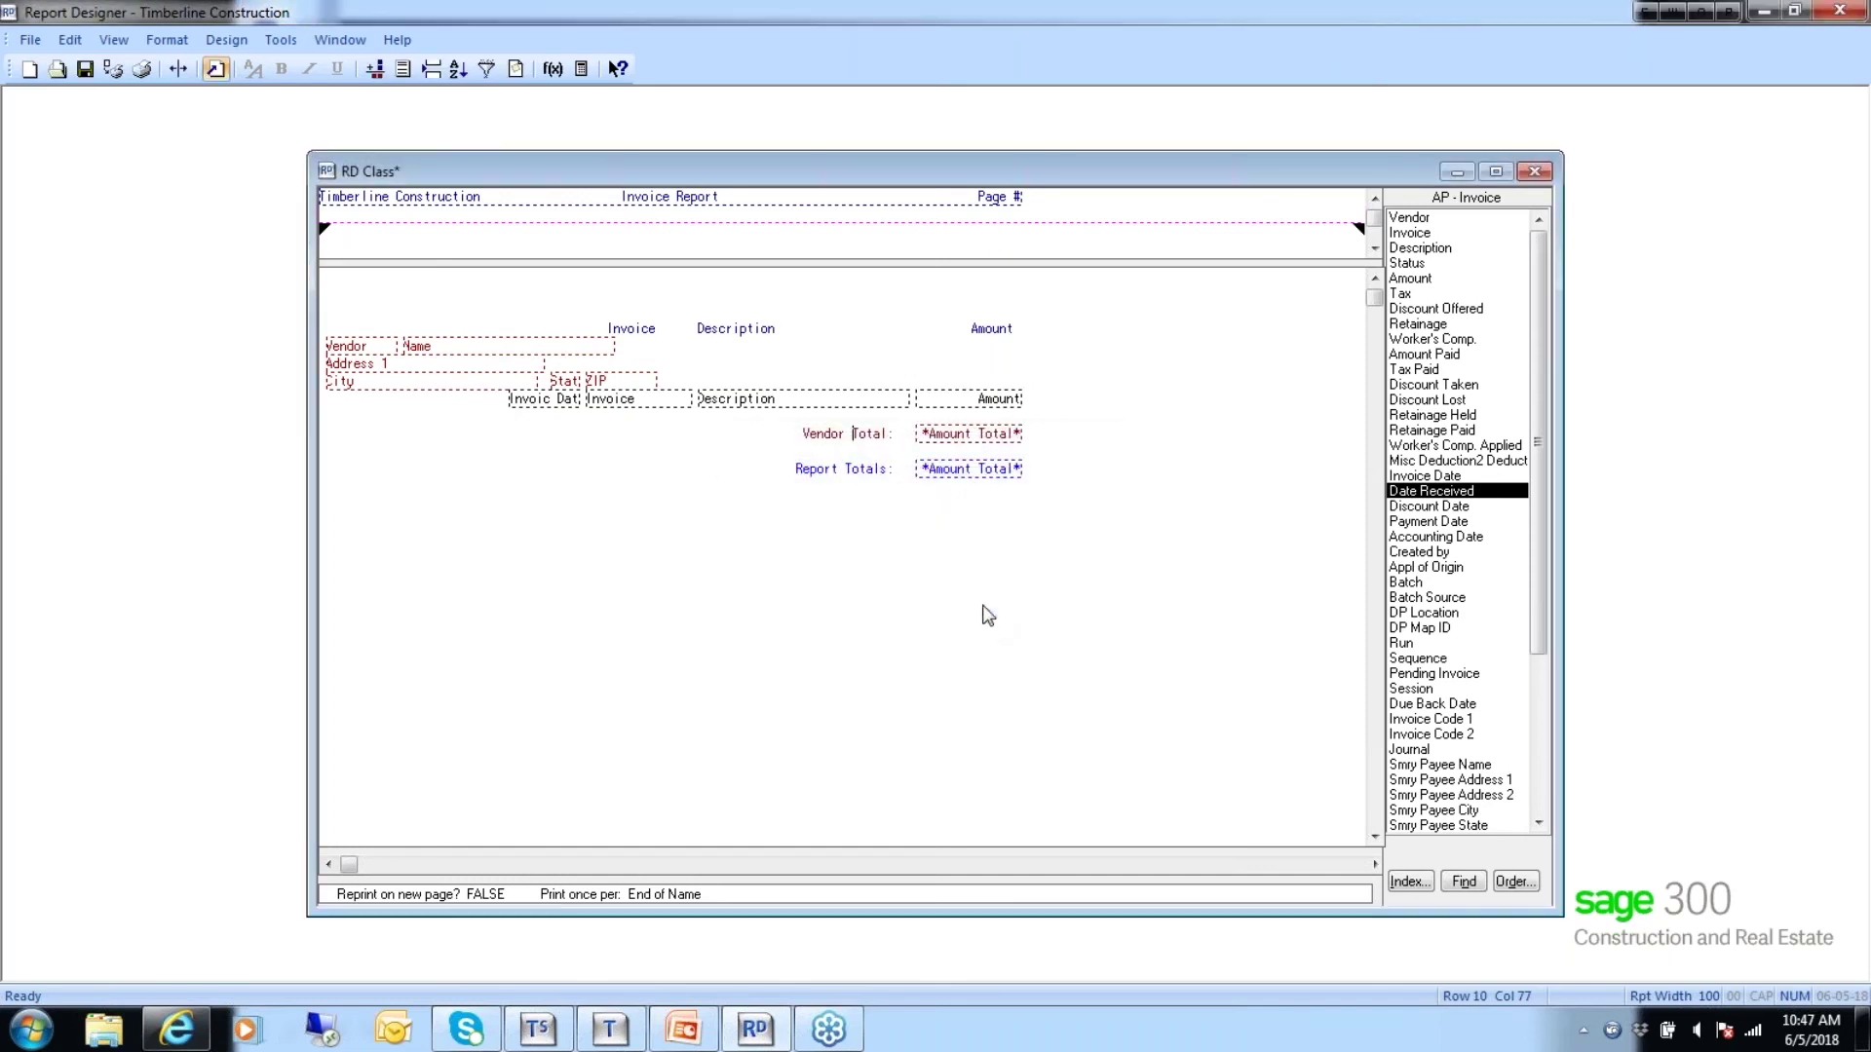
Preview the report with the AP Master file, check the line spacing and vendor totals, and return to the design.
click(113, 69)
click(992, 536)
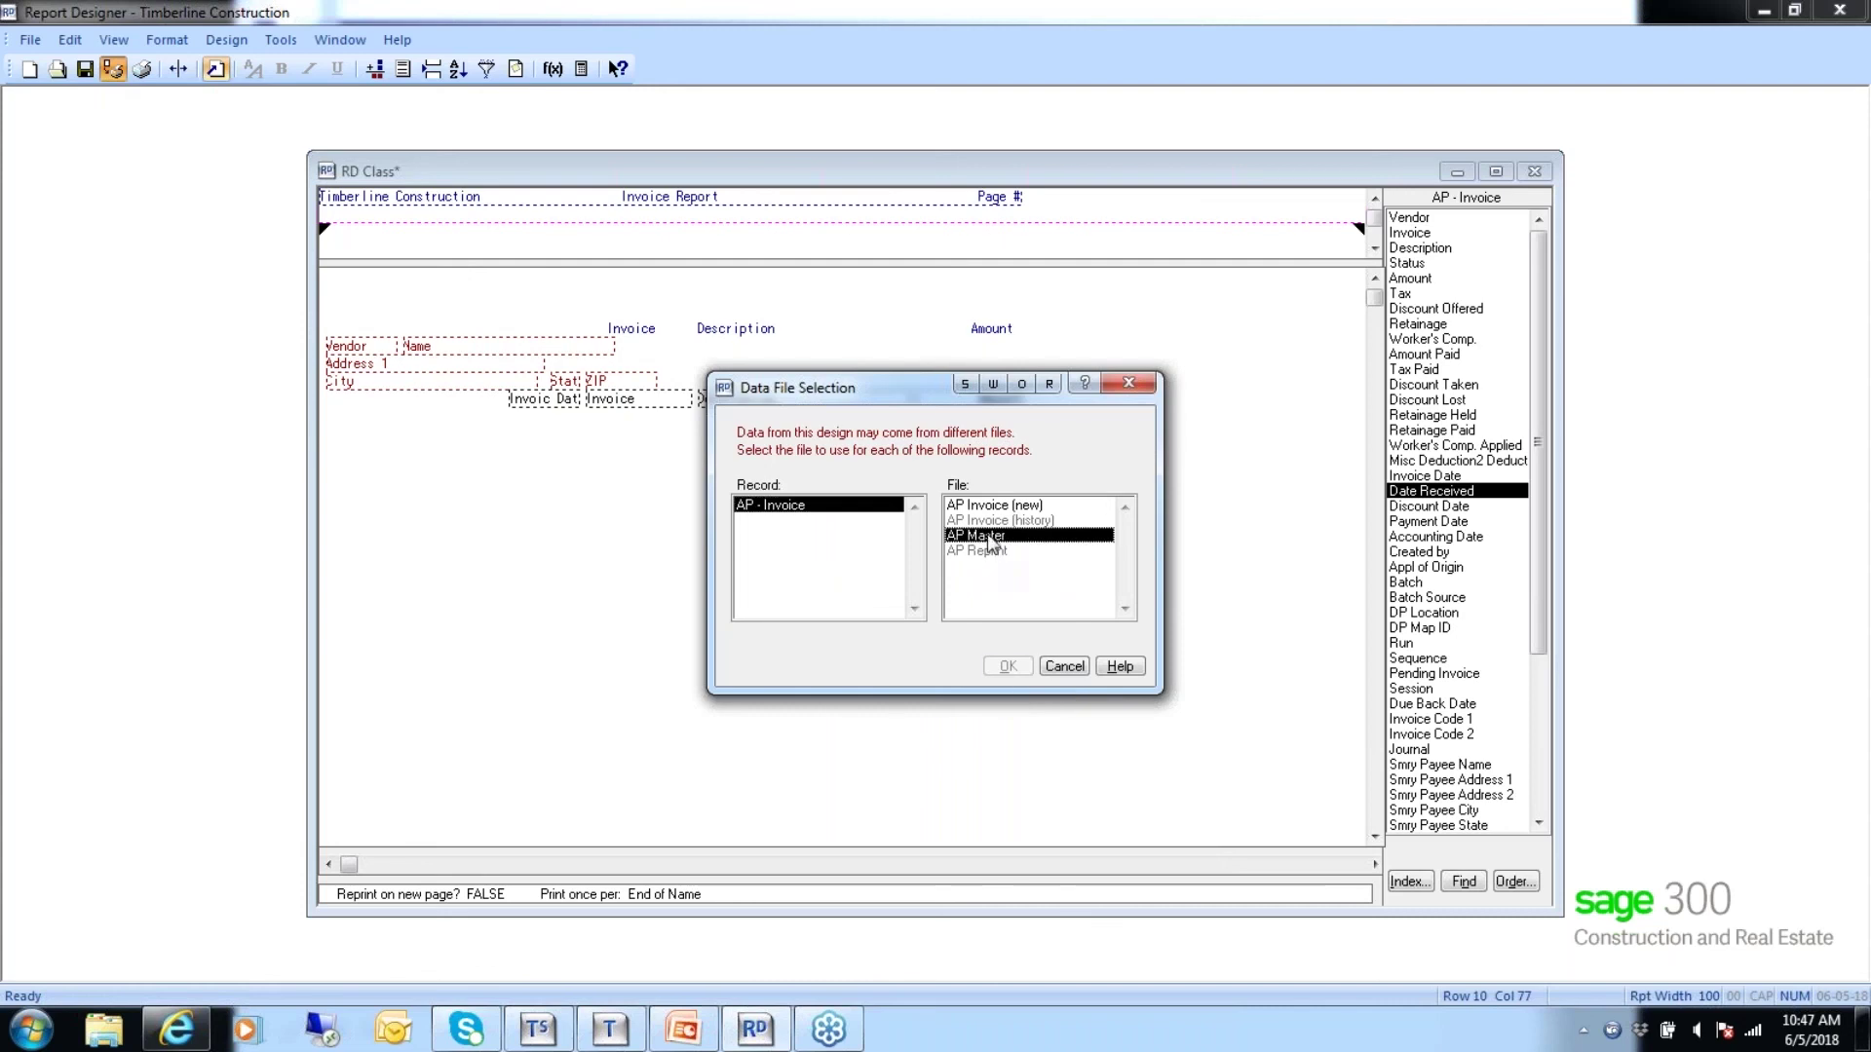
click(1010, 667)
click(1045, 637)
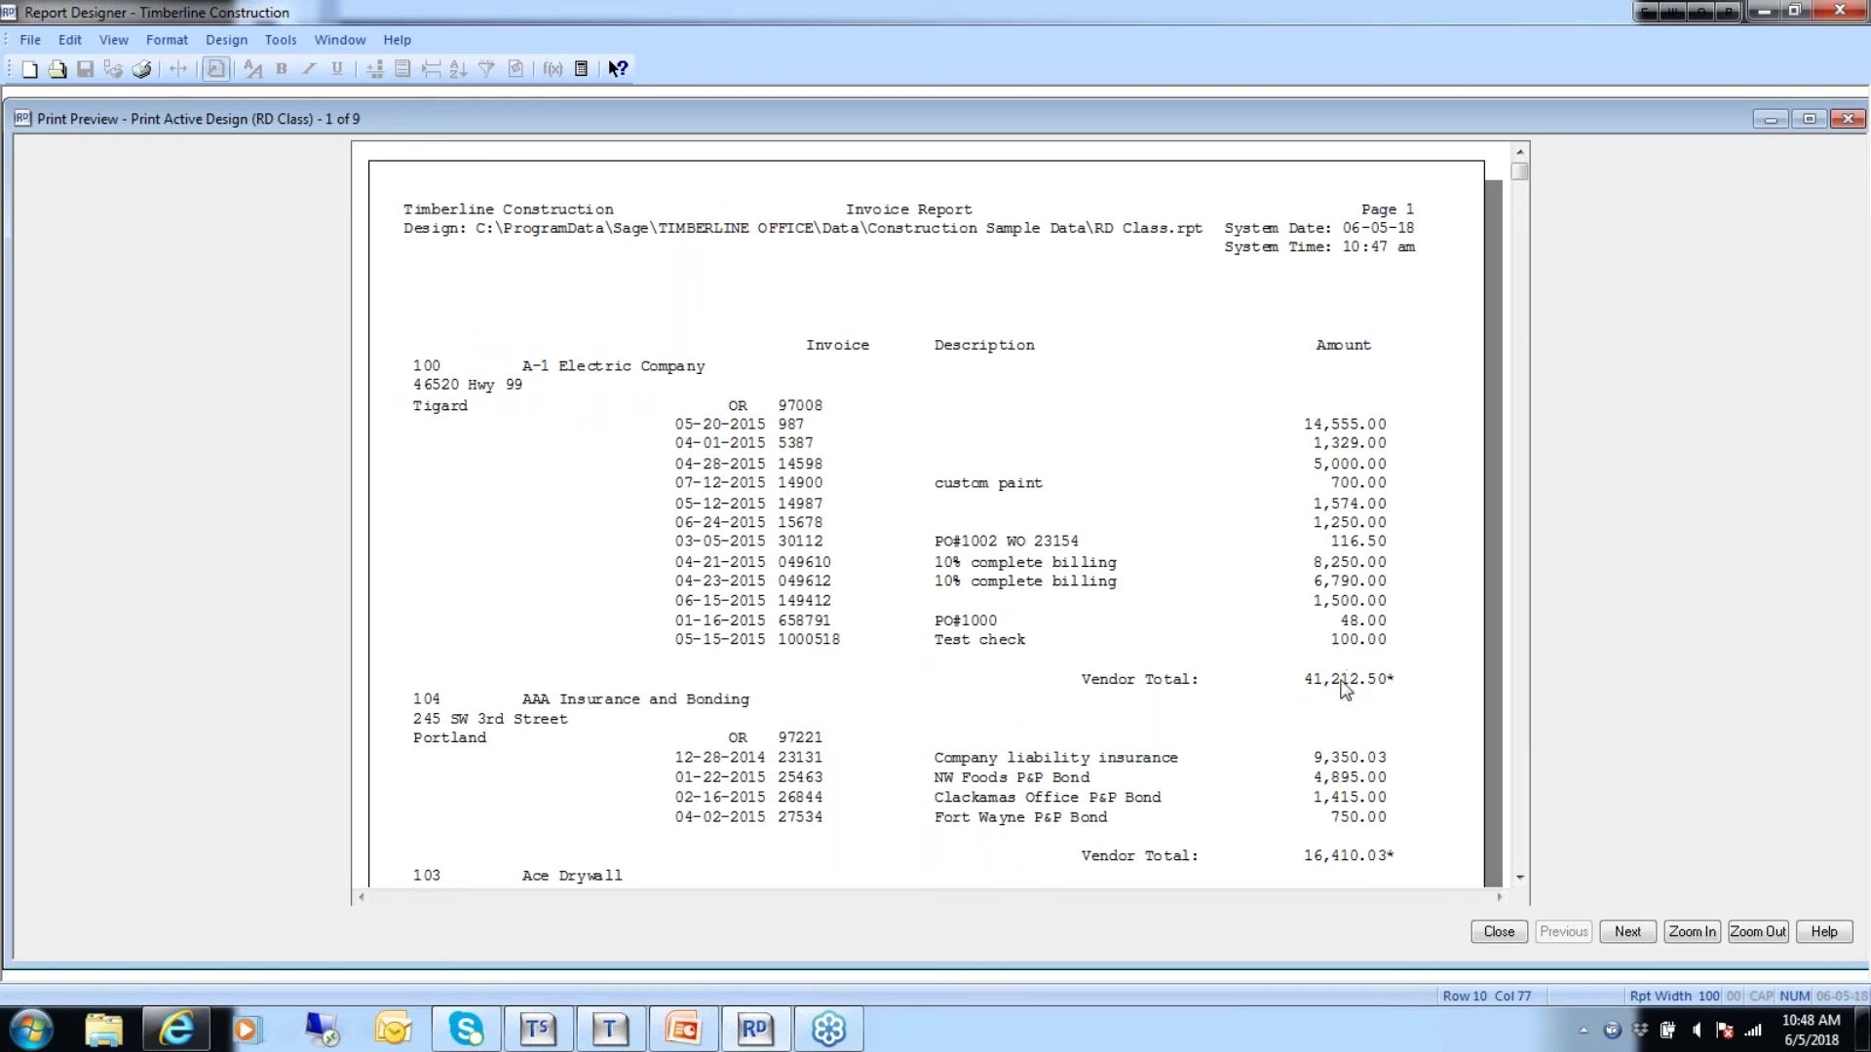
click(1497, 931)
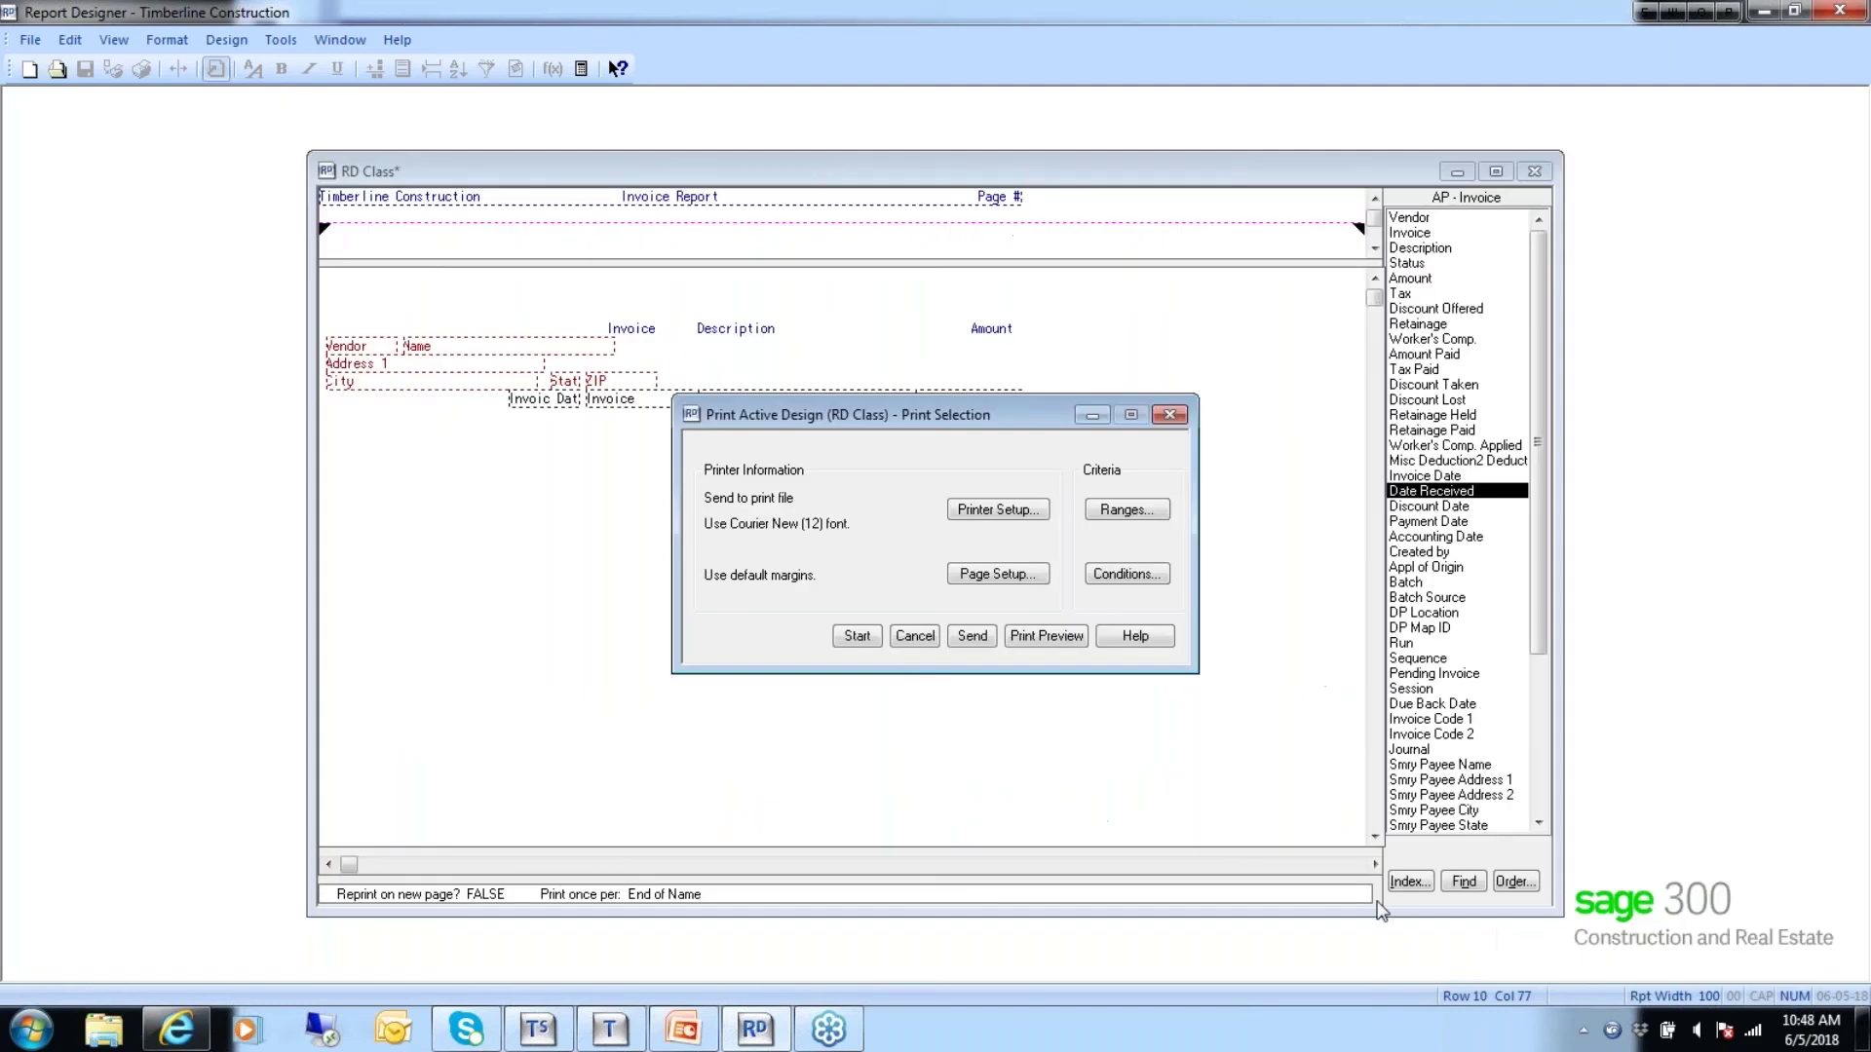
click(914, 638)
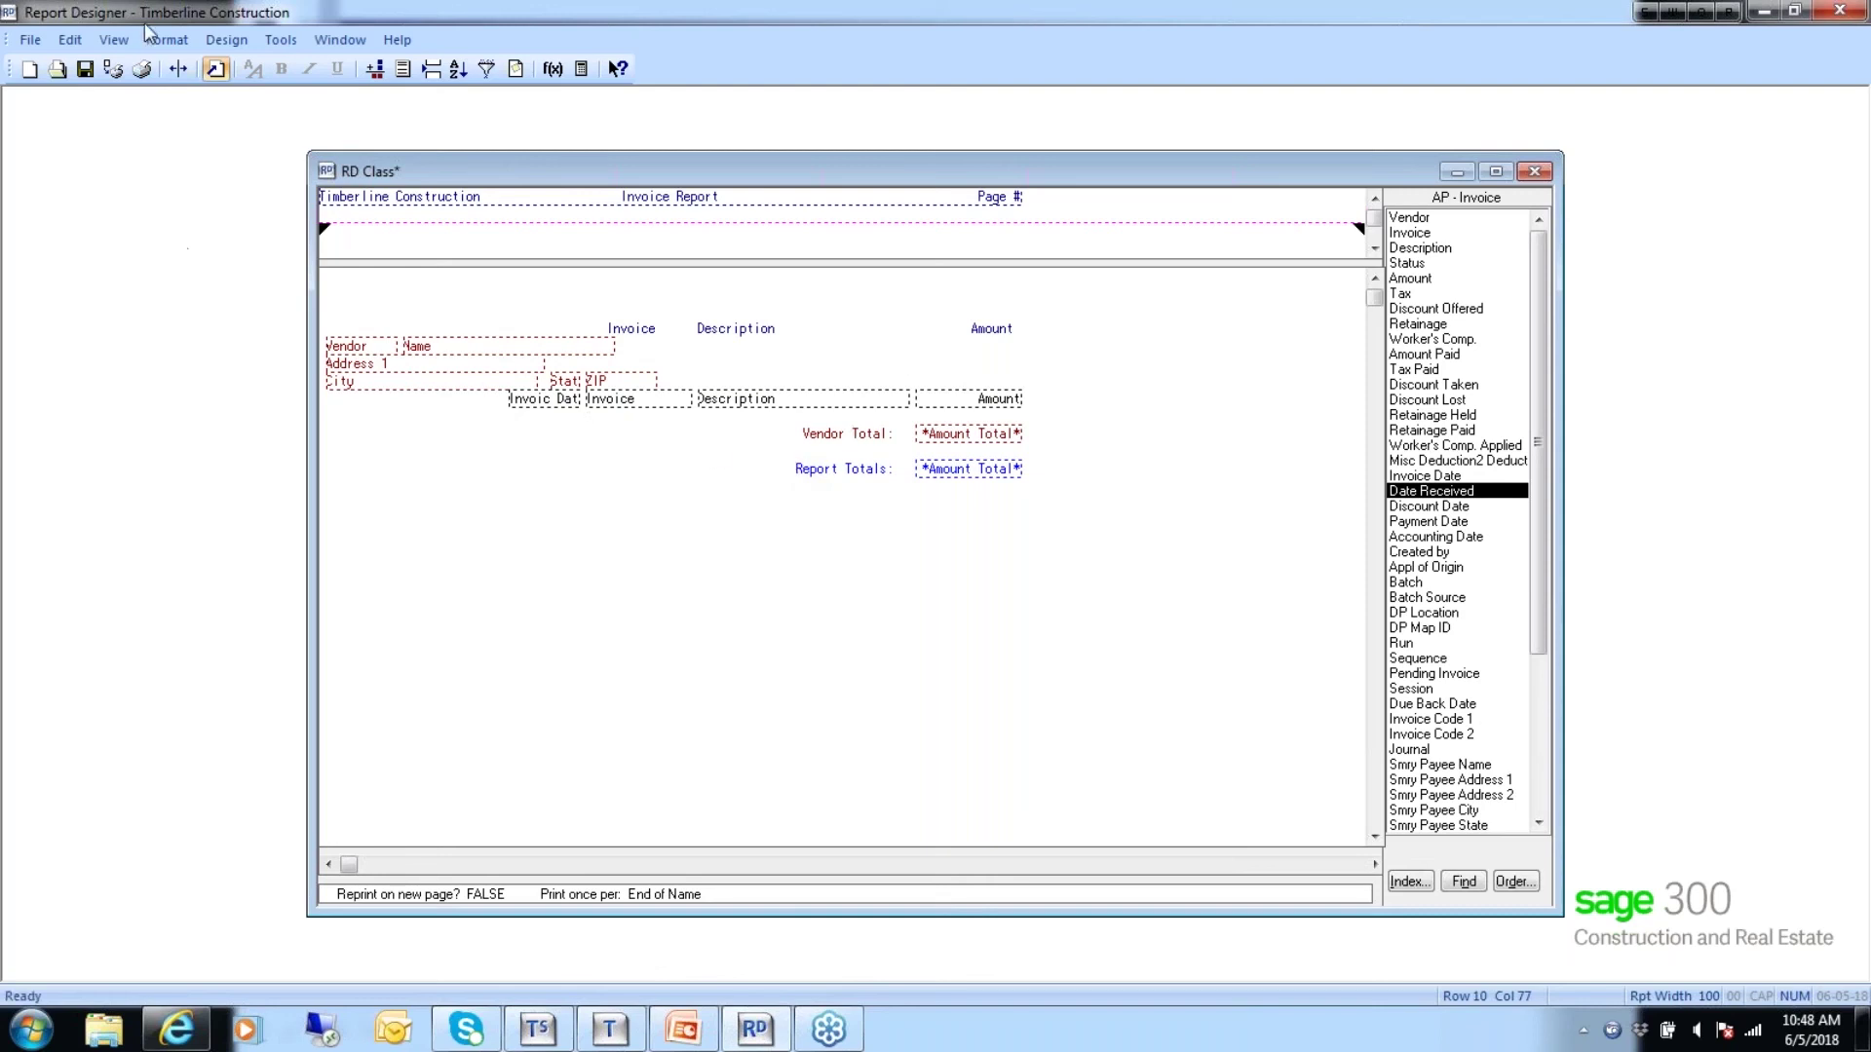
Set an unconditional group page break on Name, with no conditional break and the page number reset when the page breaks.
click(214, 38)
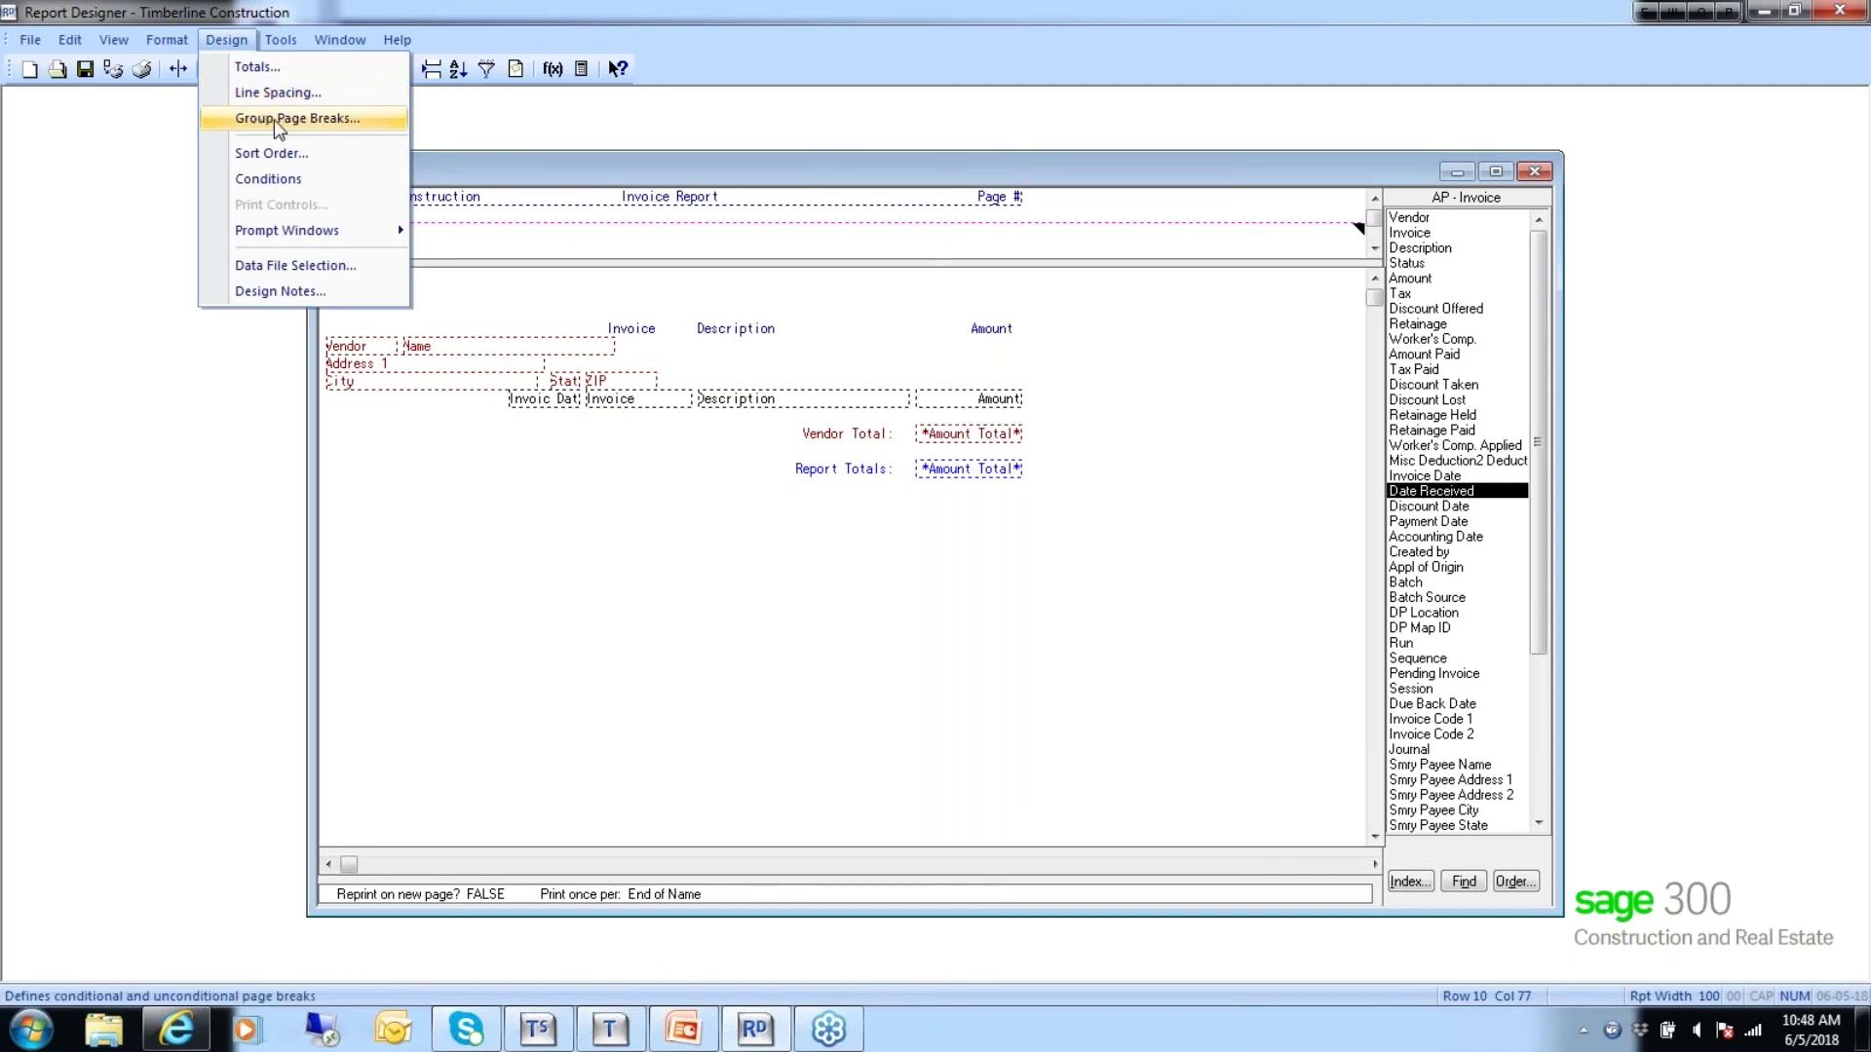
click(298, 121)
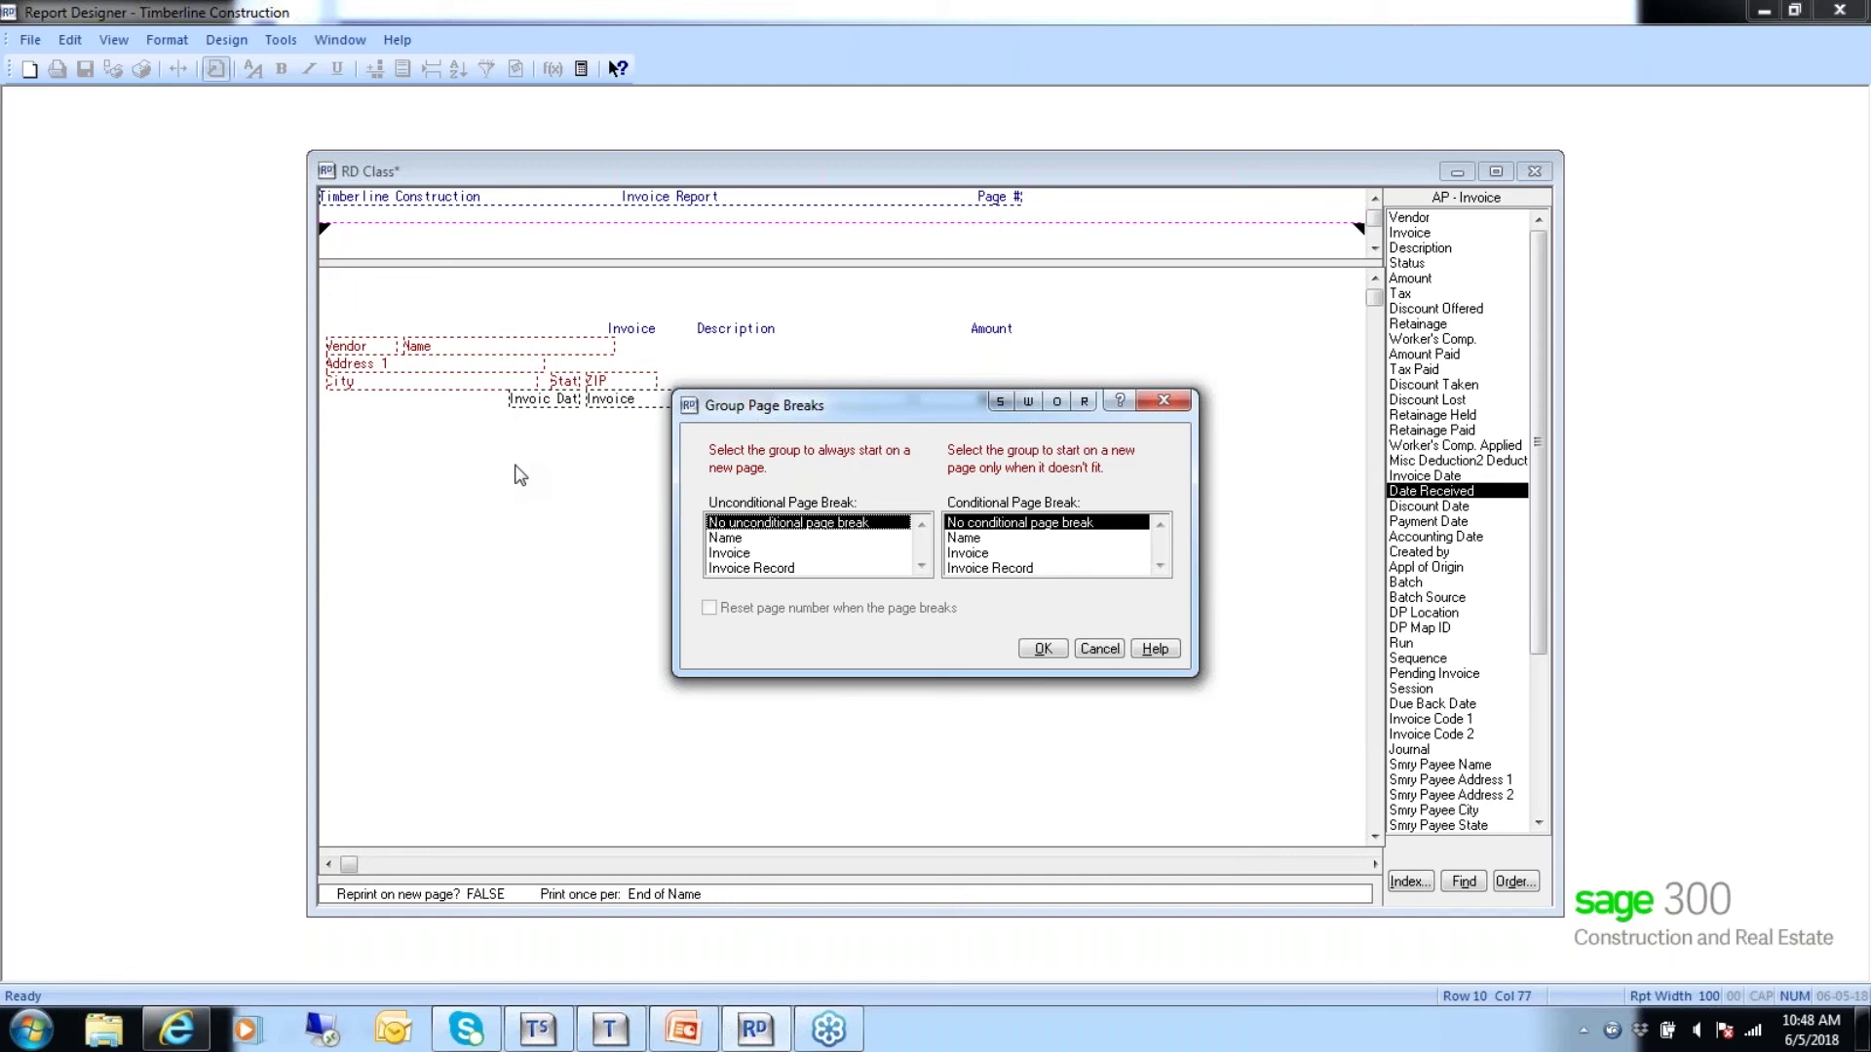
click(722, 539)
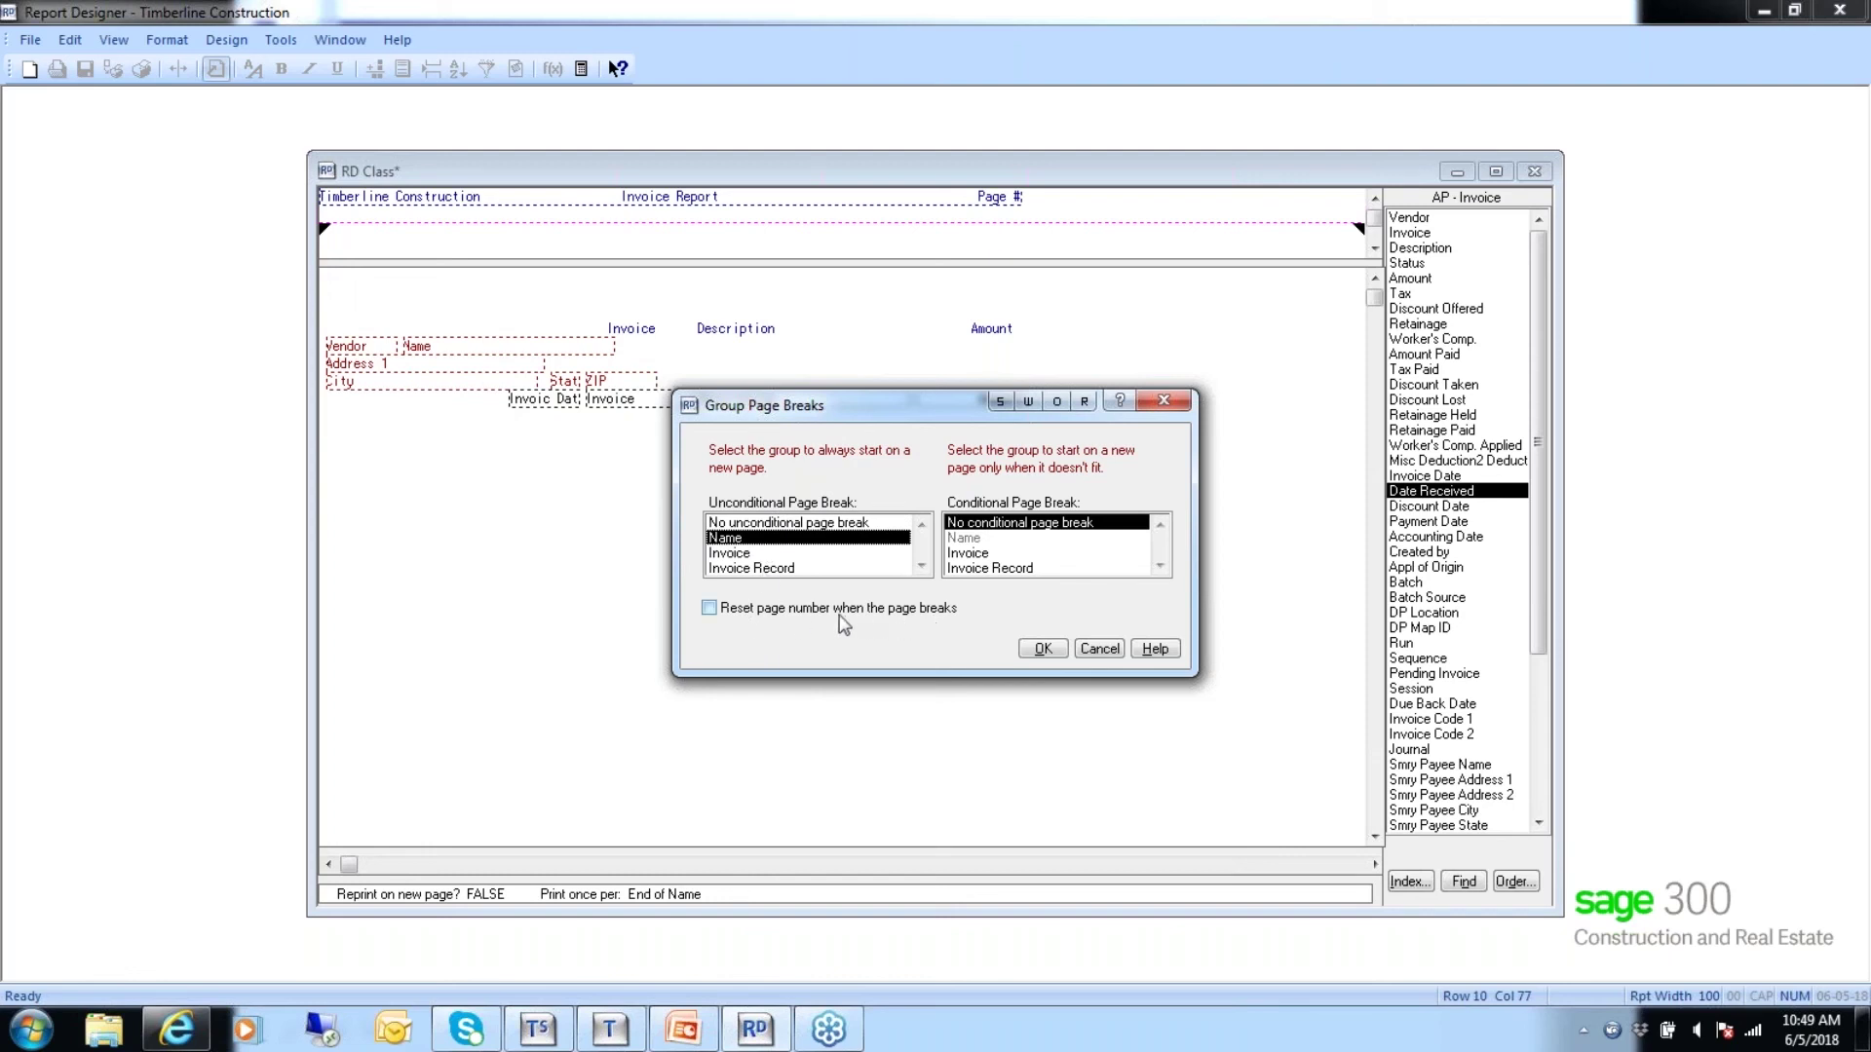
click(709, 608)
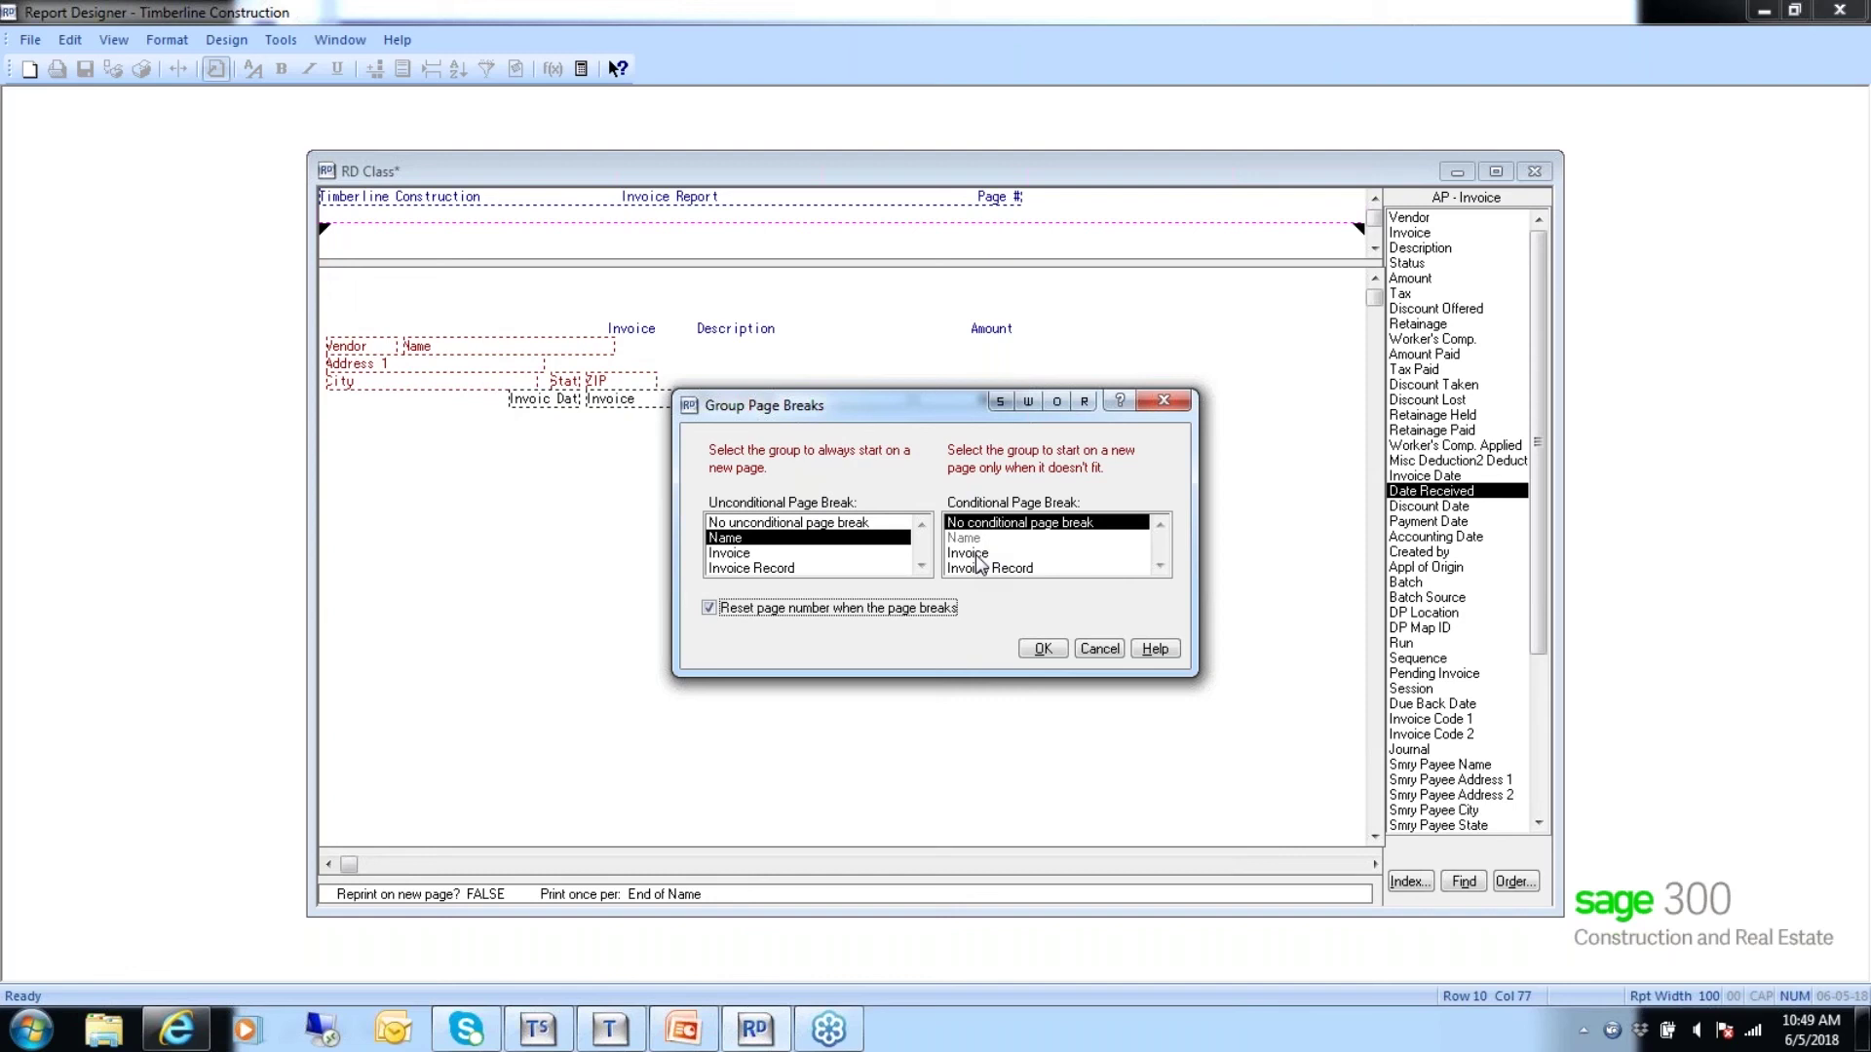
click(812, 523)
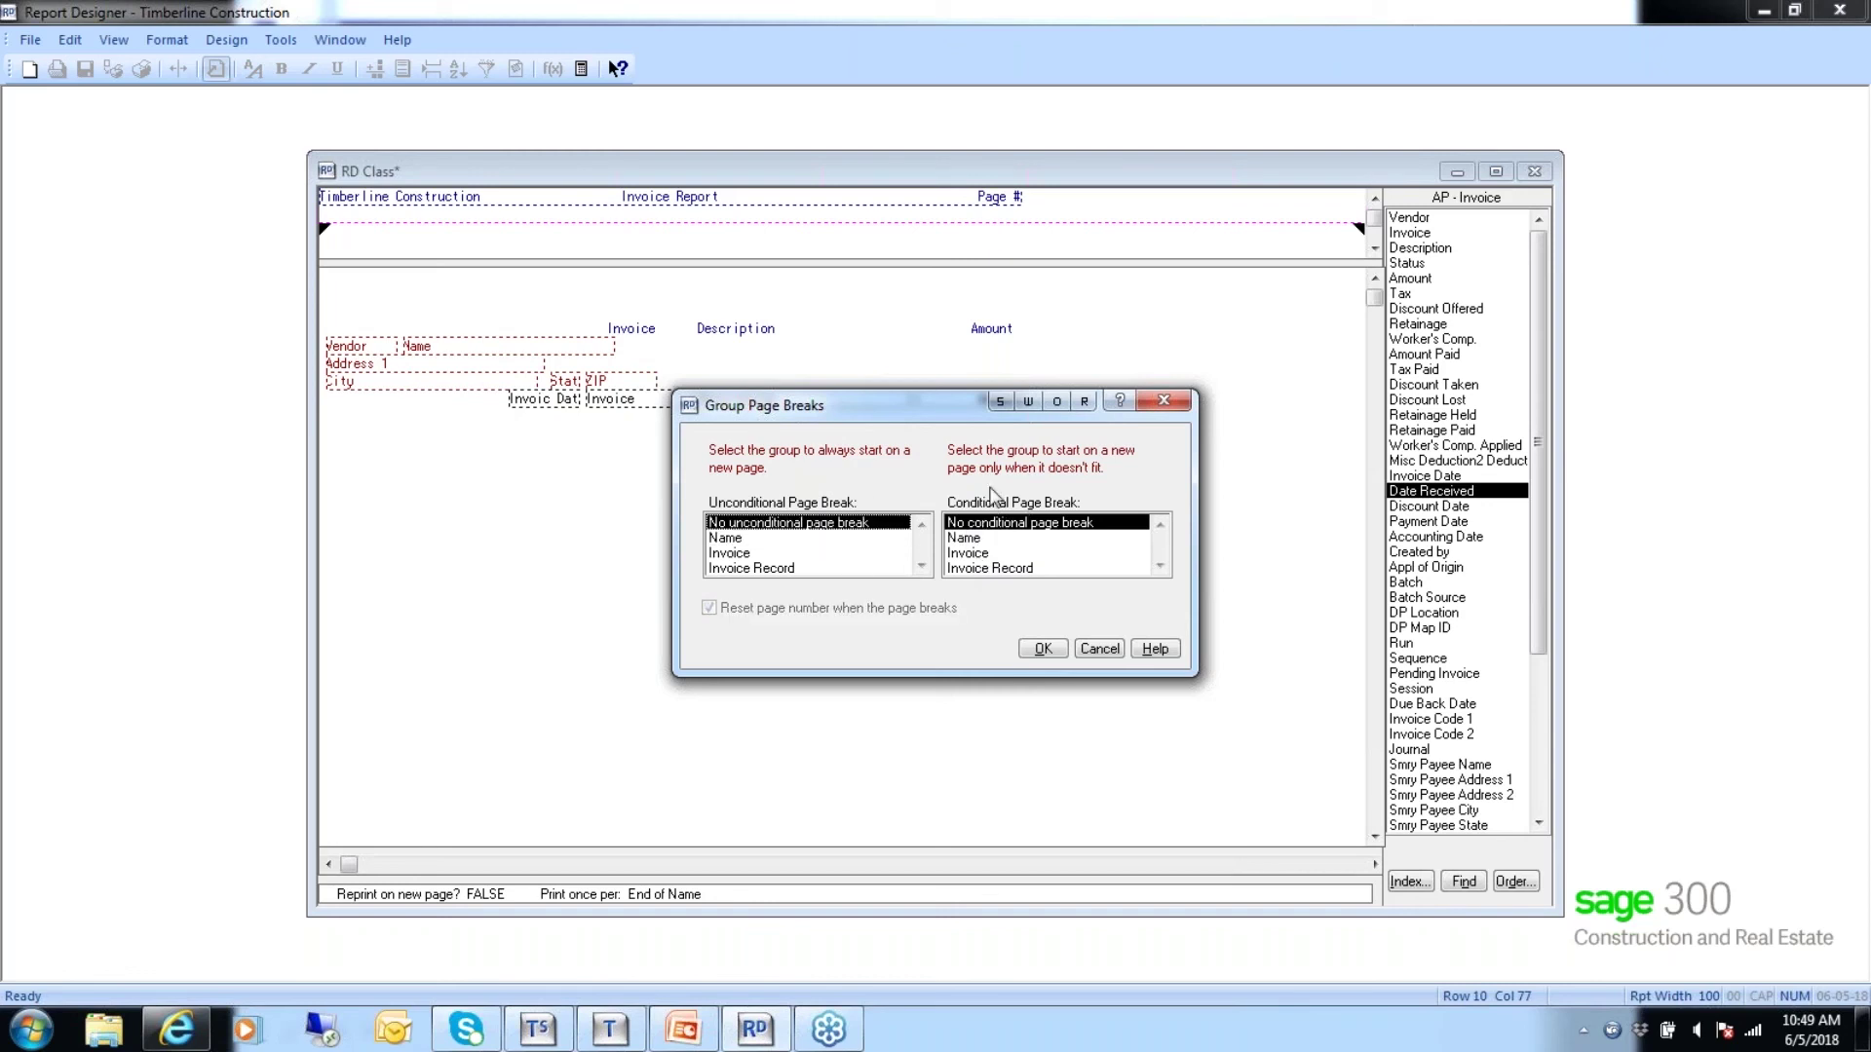
click(966, 541)
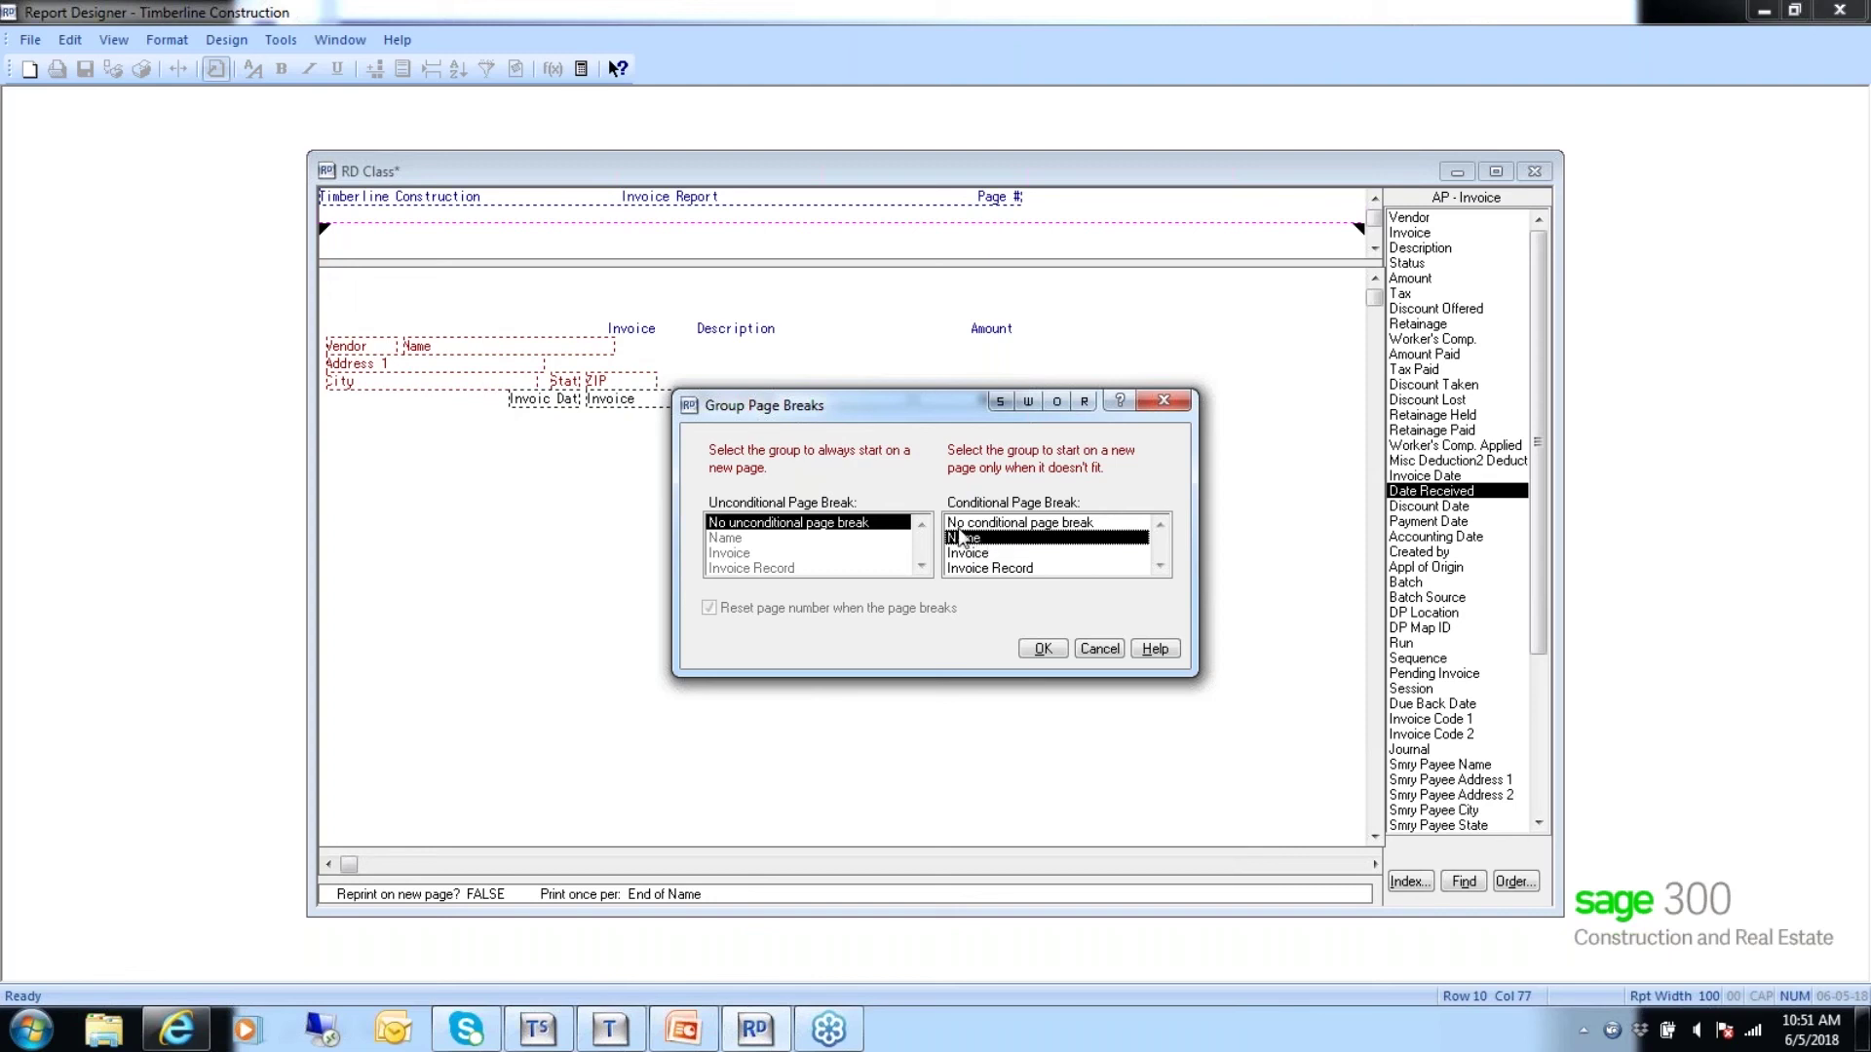
click(992, 523)
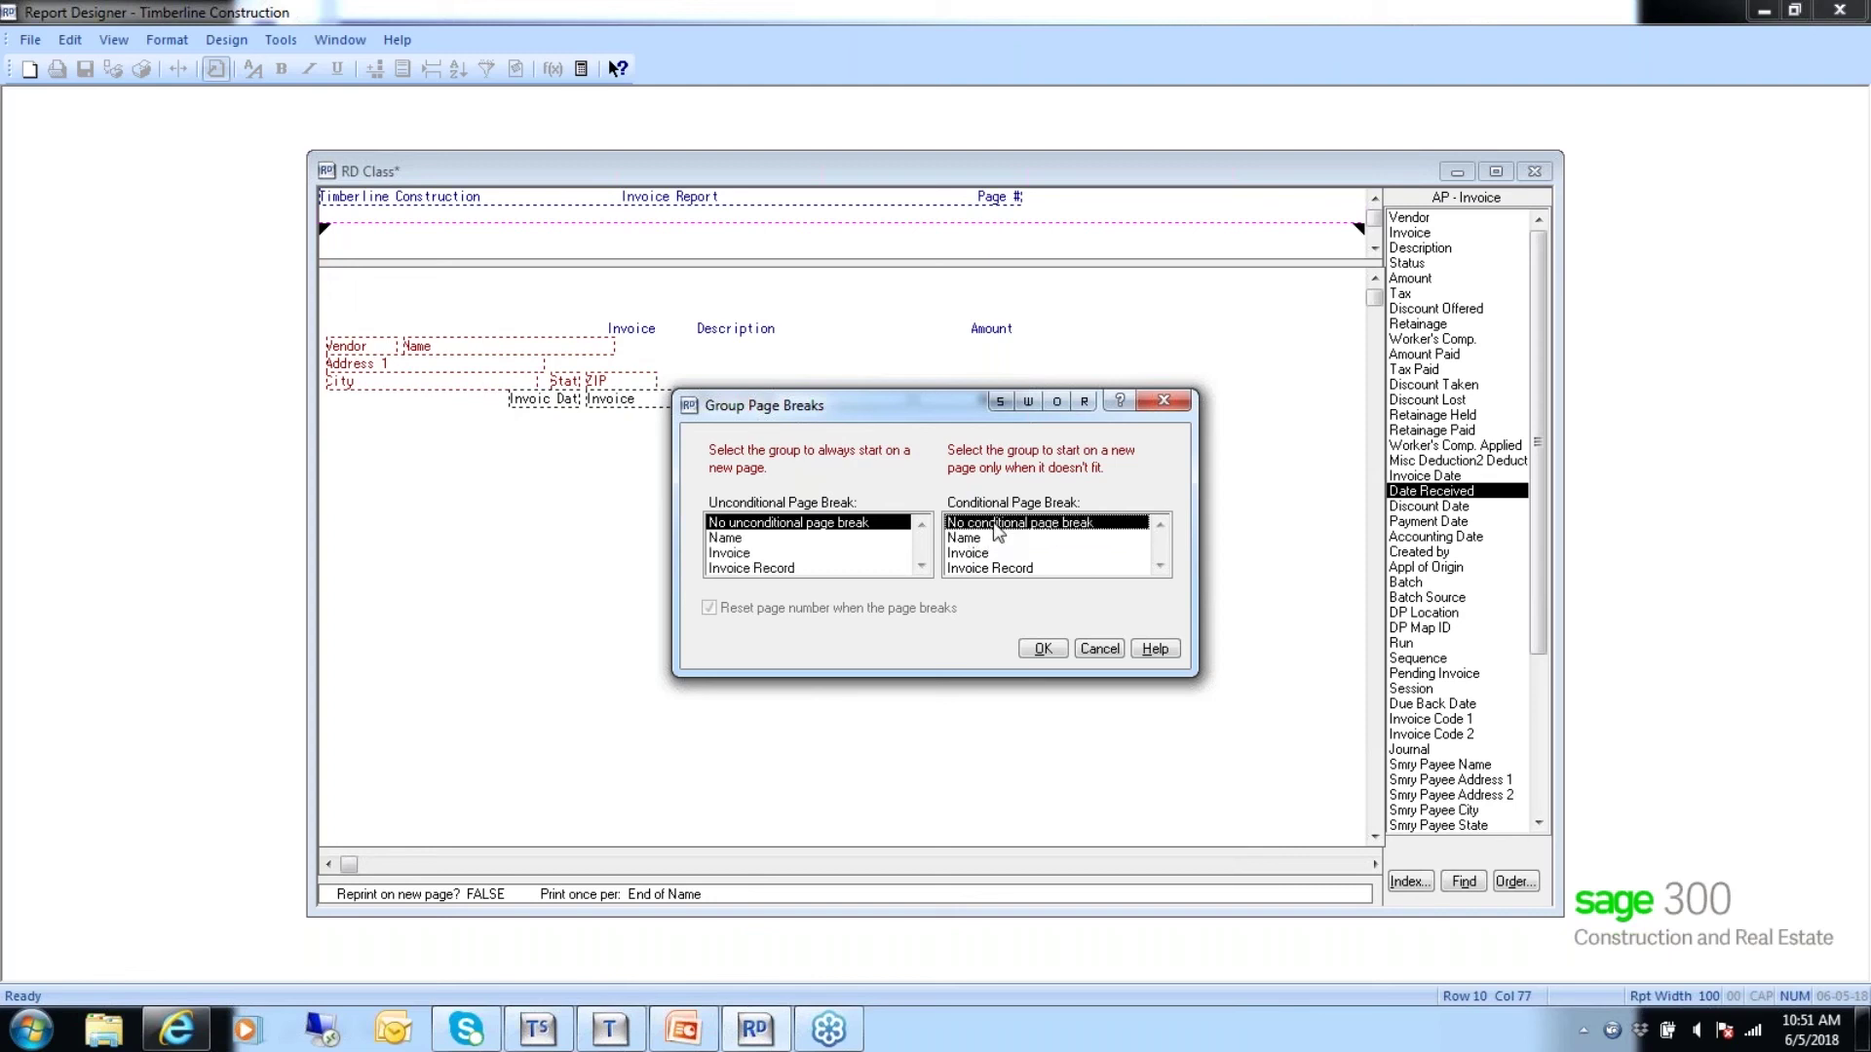
click(731, 539)
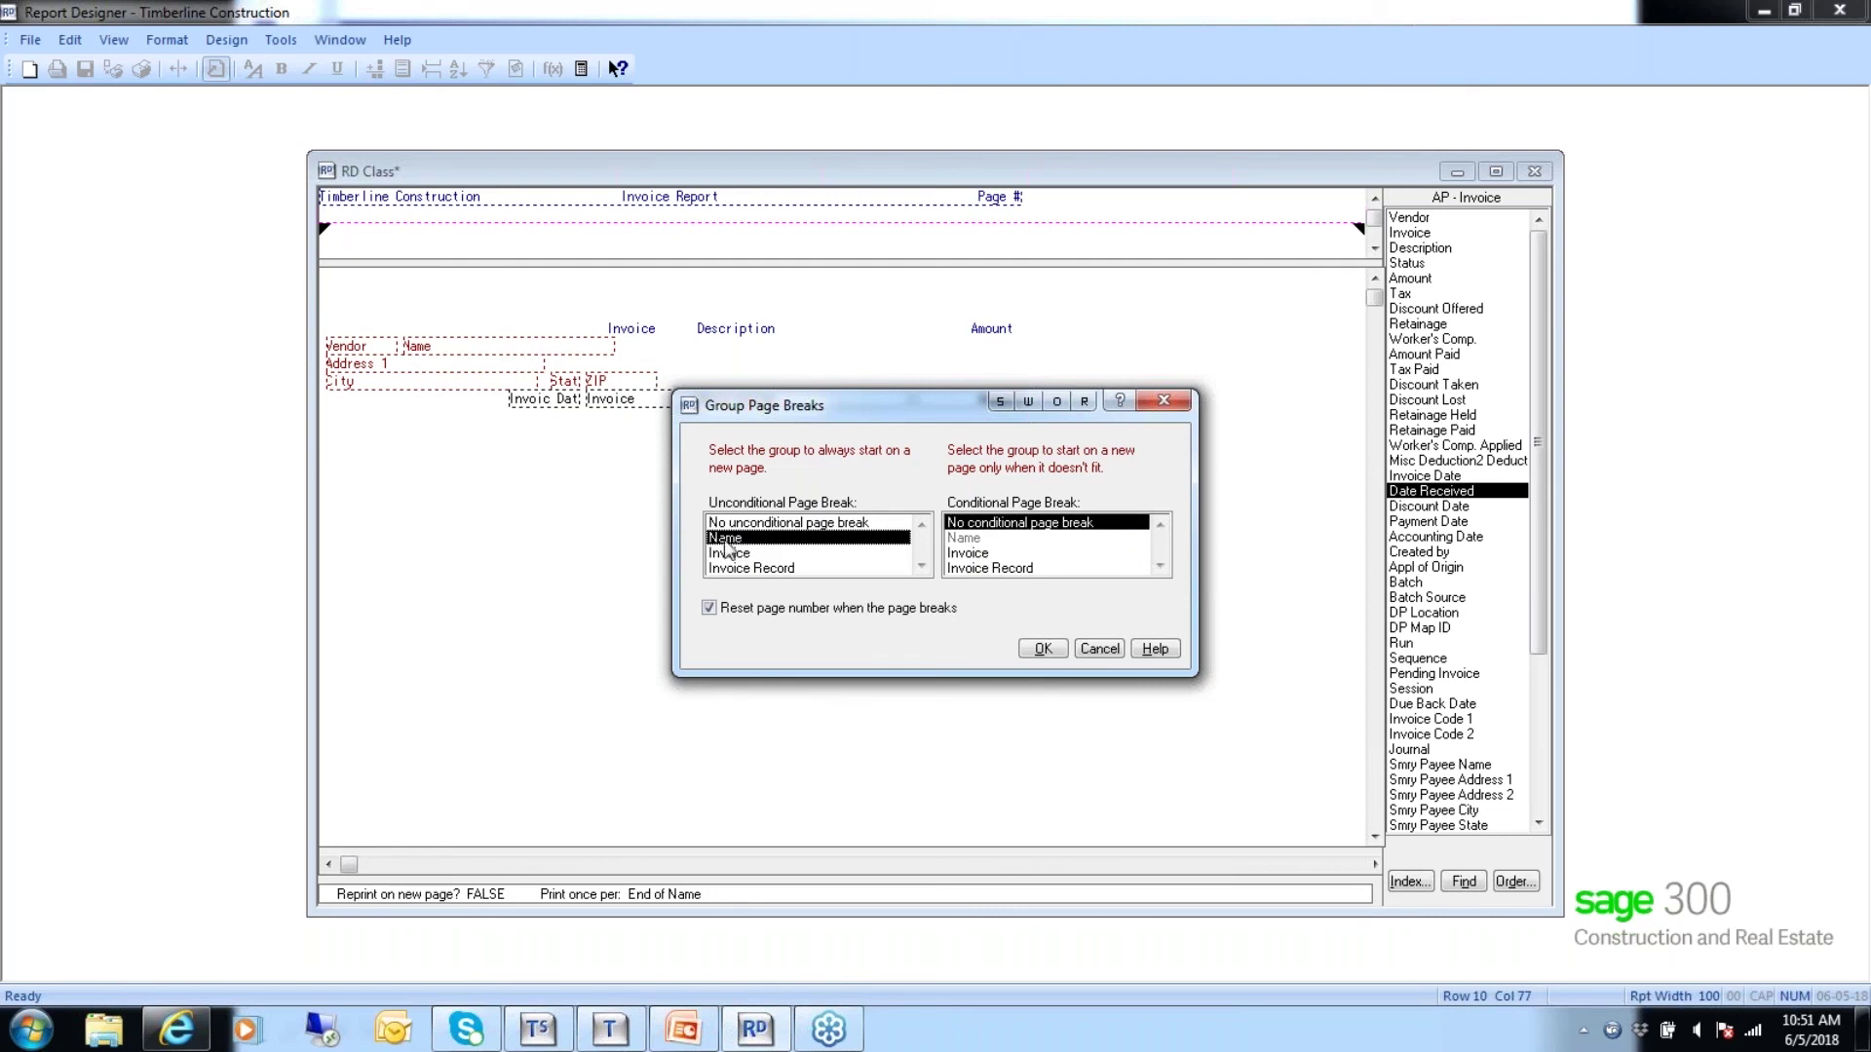
click(1039, 650)
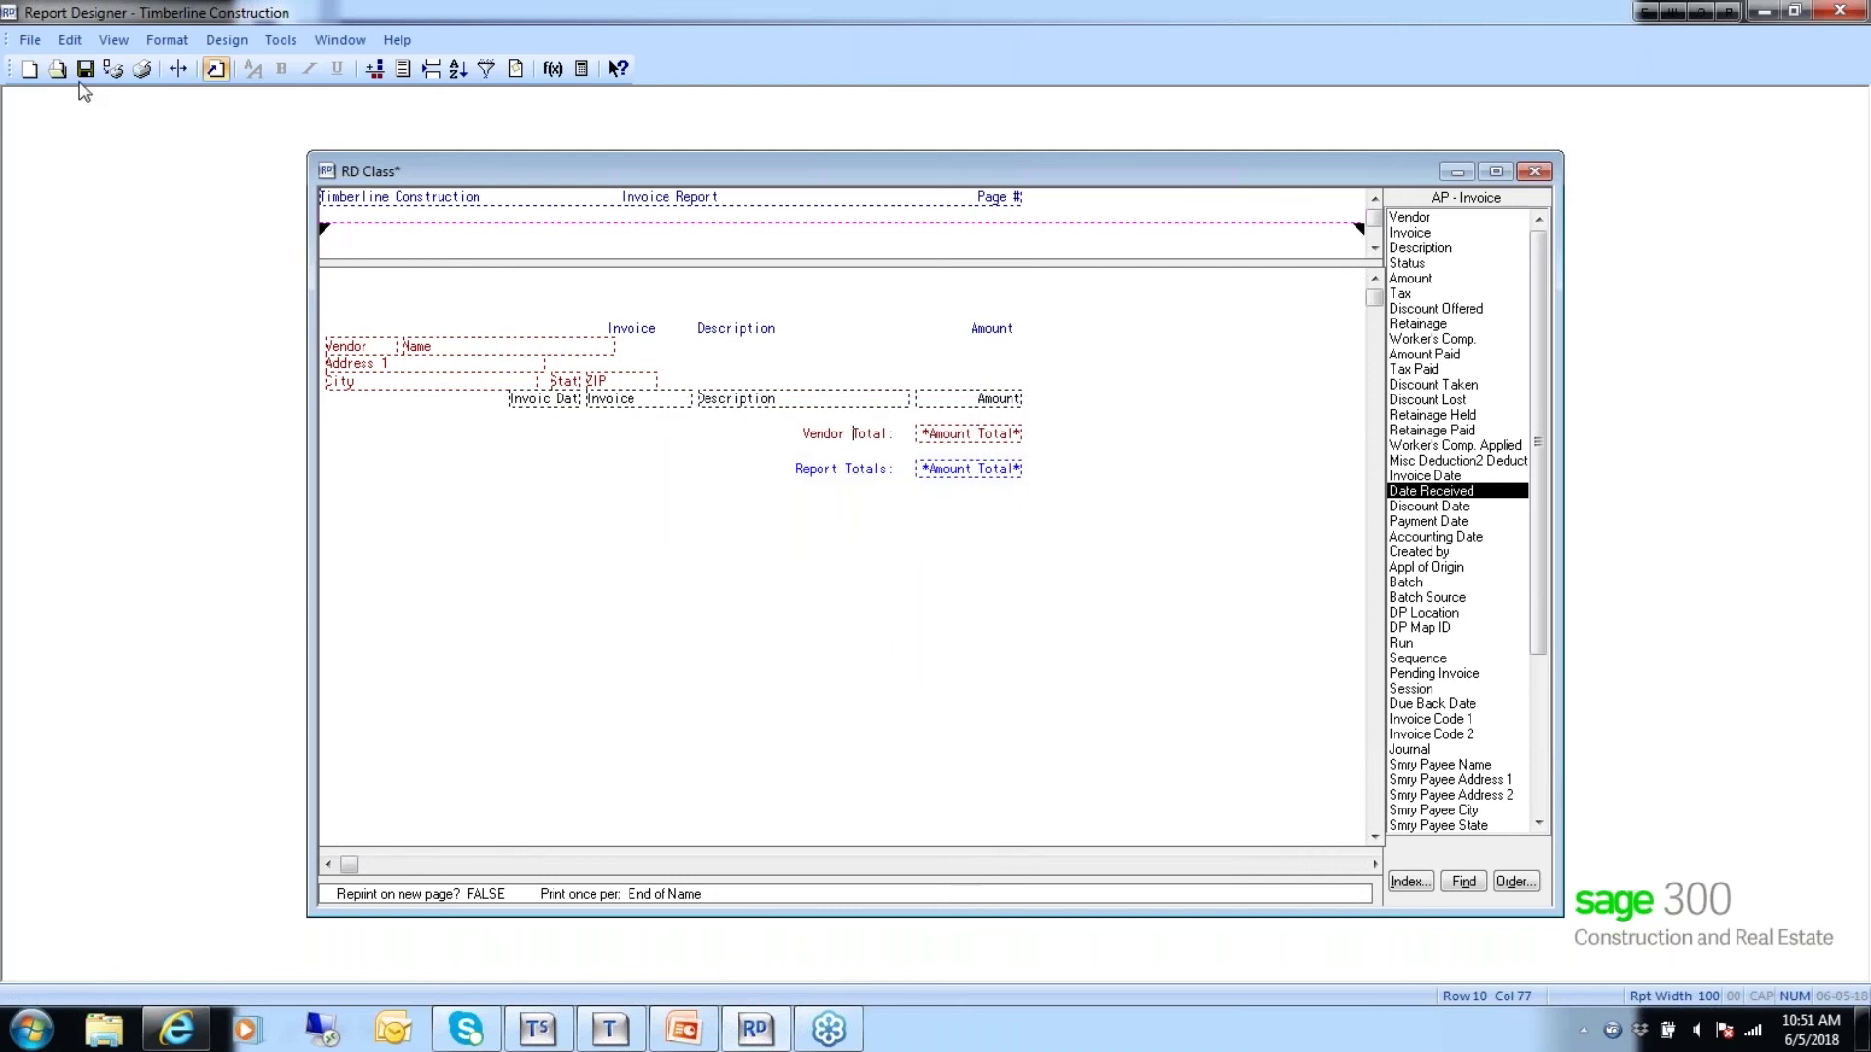
Preview the report using AP Master, examine the page breaks and numbering on the first three pages, and close the preview.
click(113, 68)
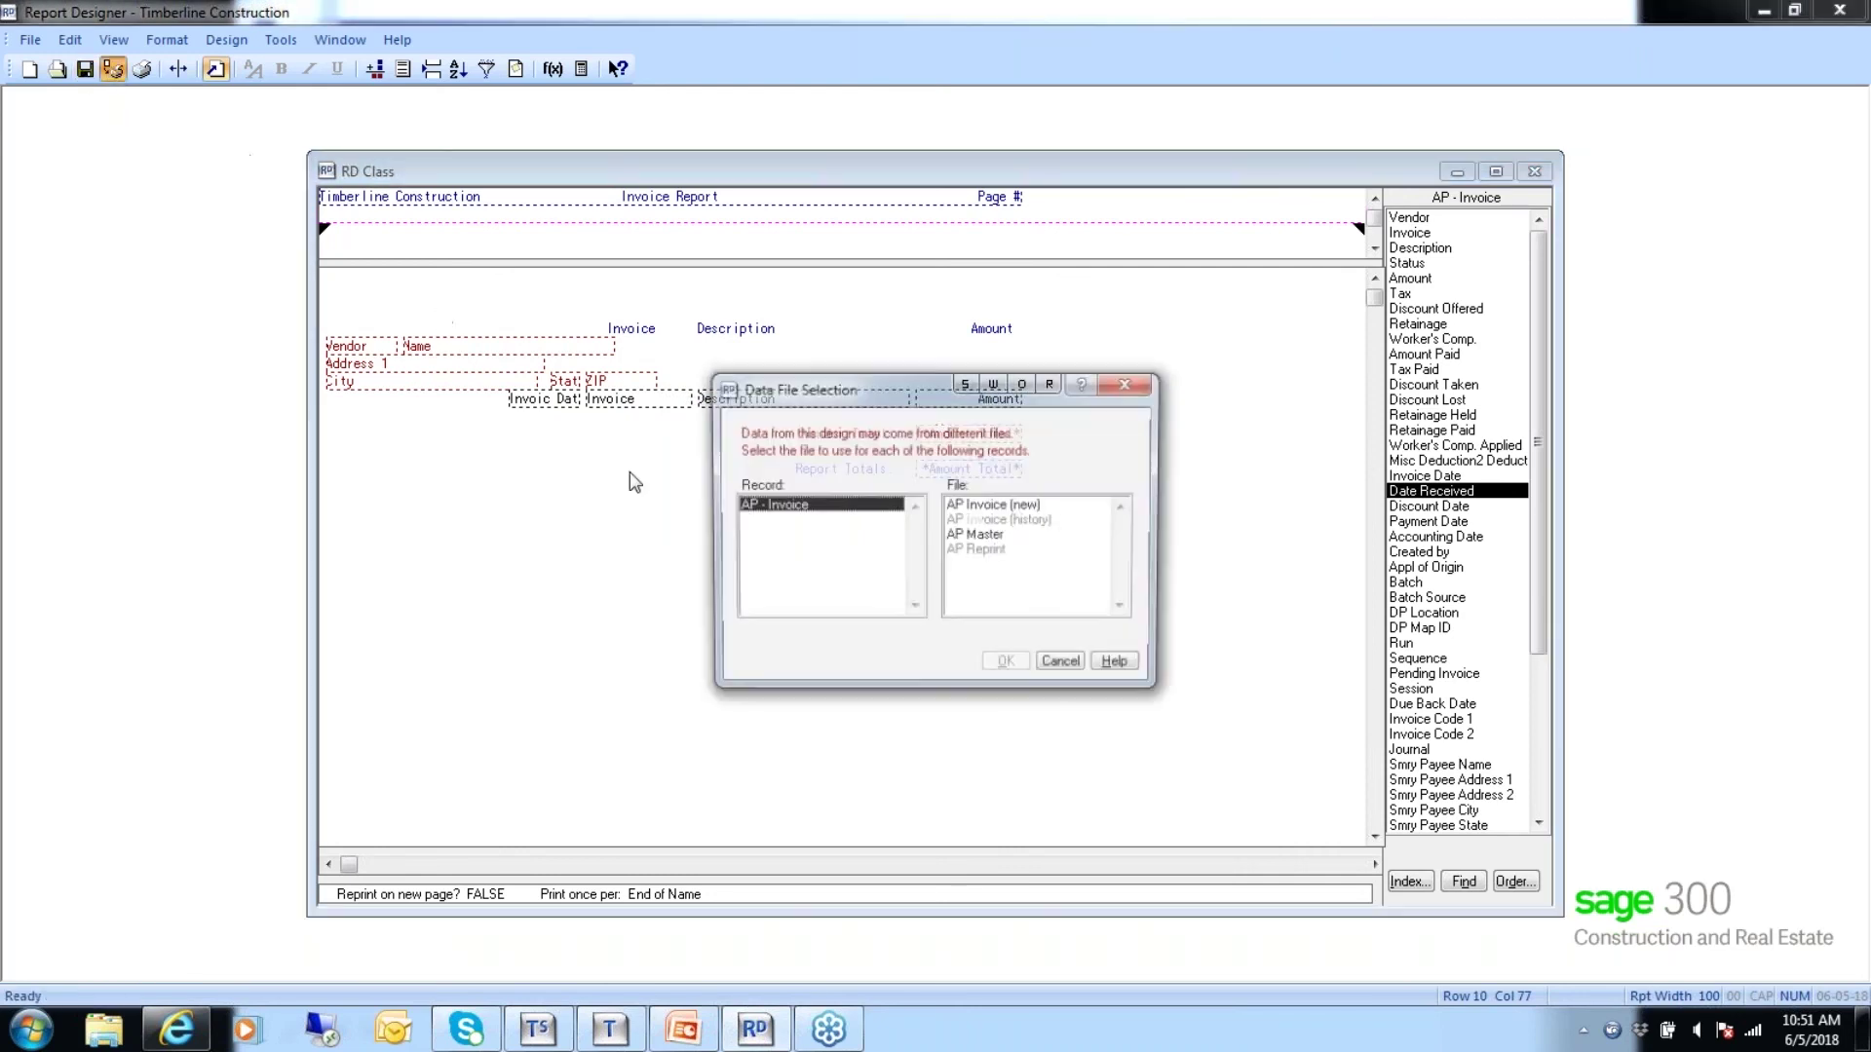
click(960, 536)
click(1005, 668)
click(1045, 636)
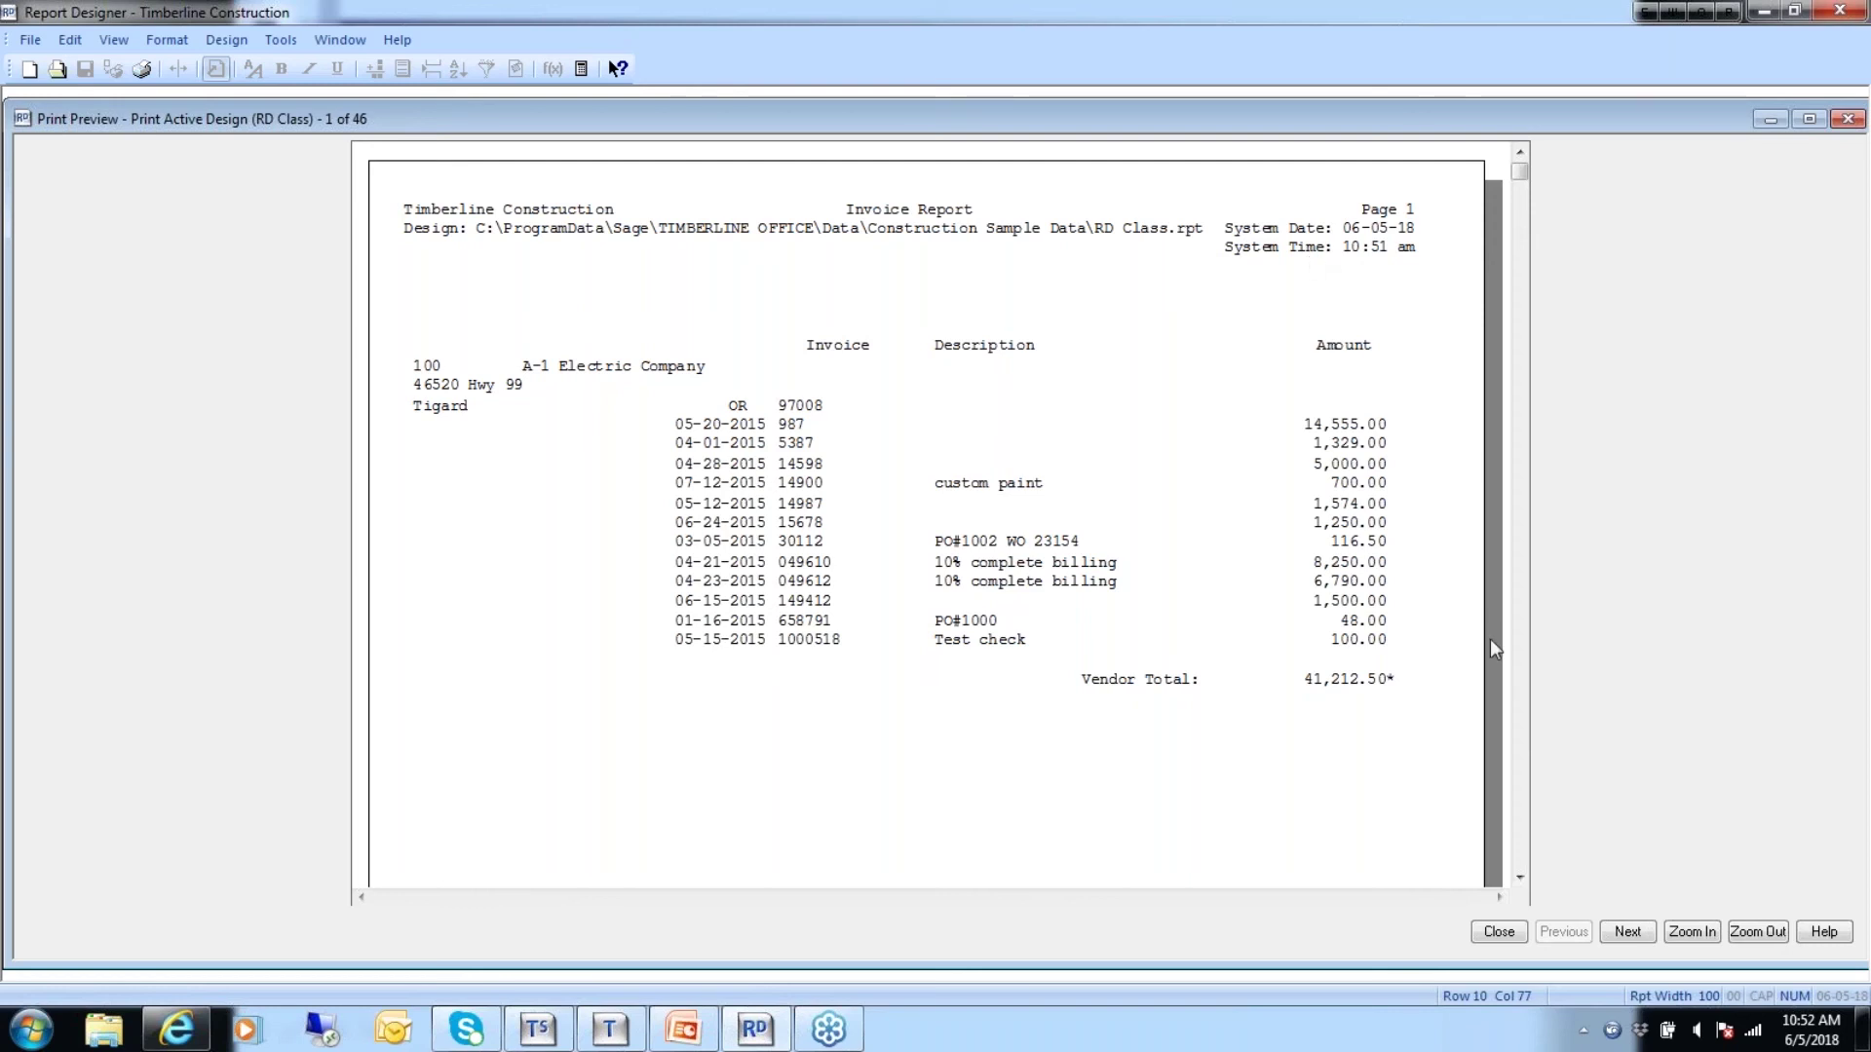
click(1627, 933)
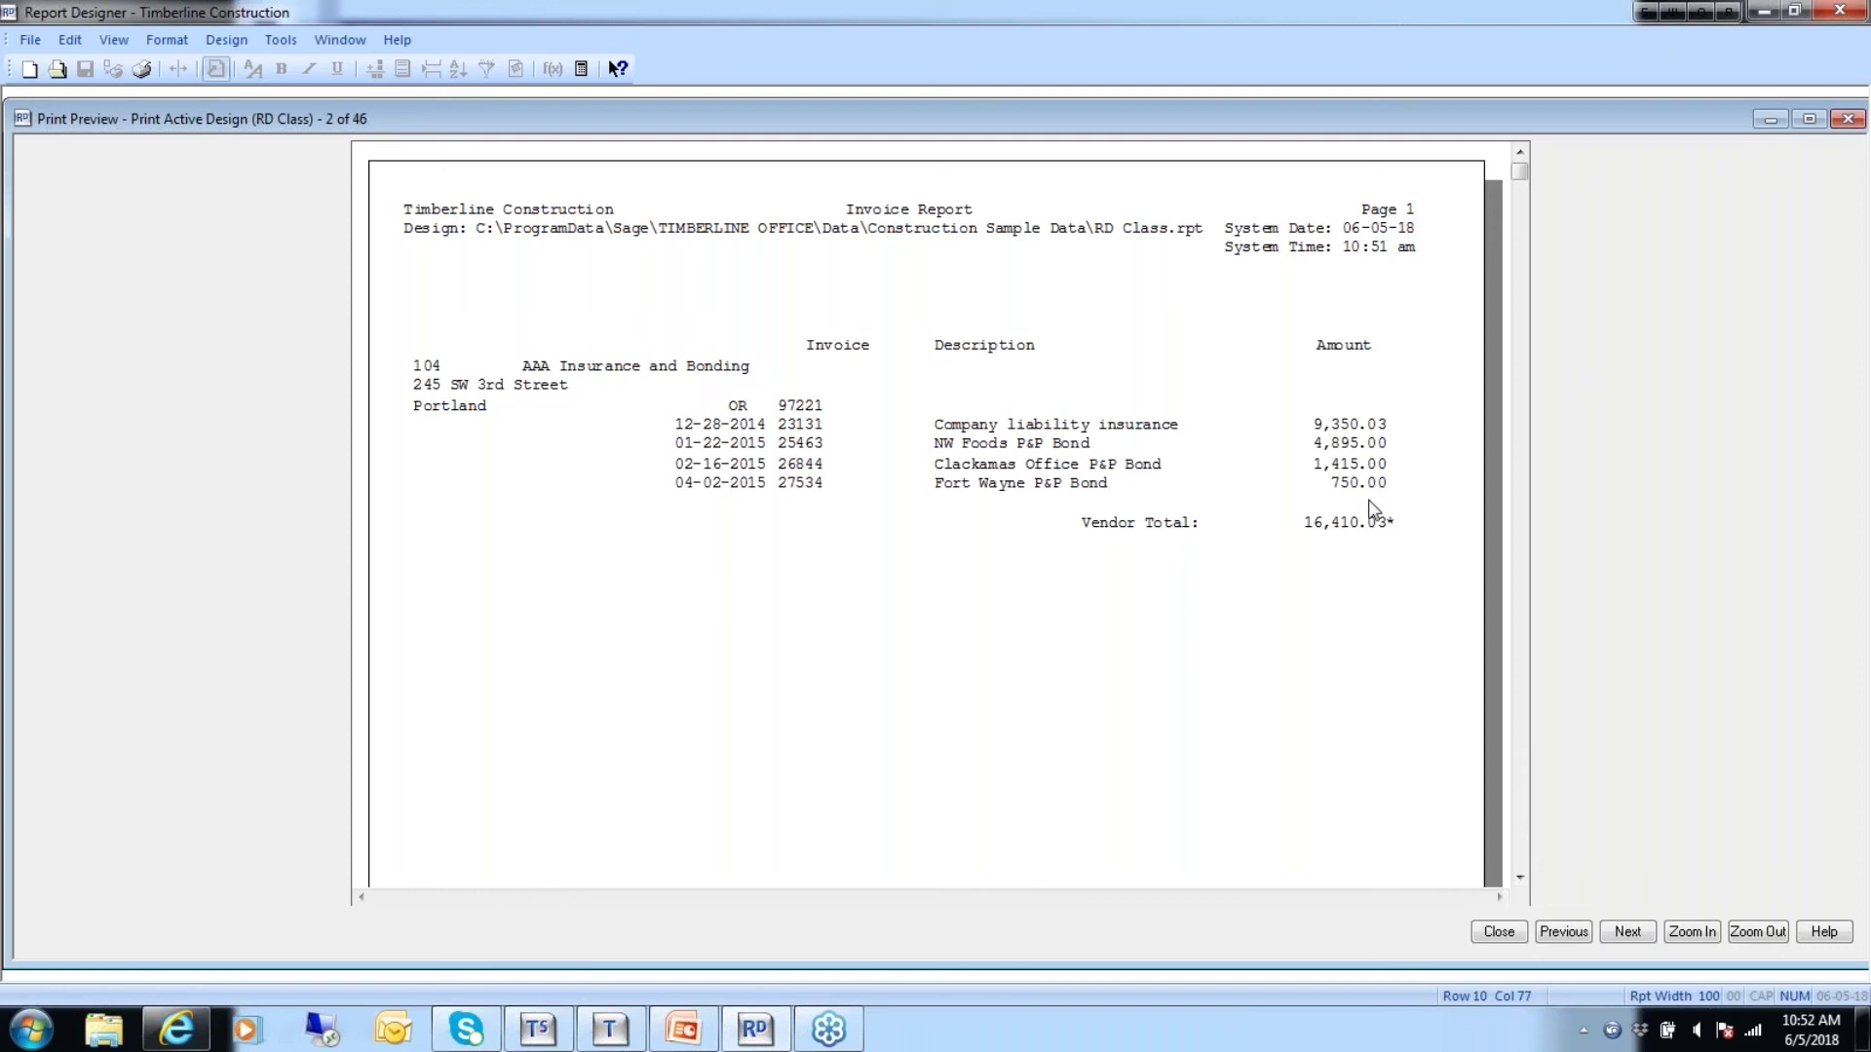
click(1635, 937)
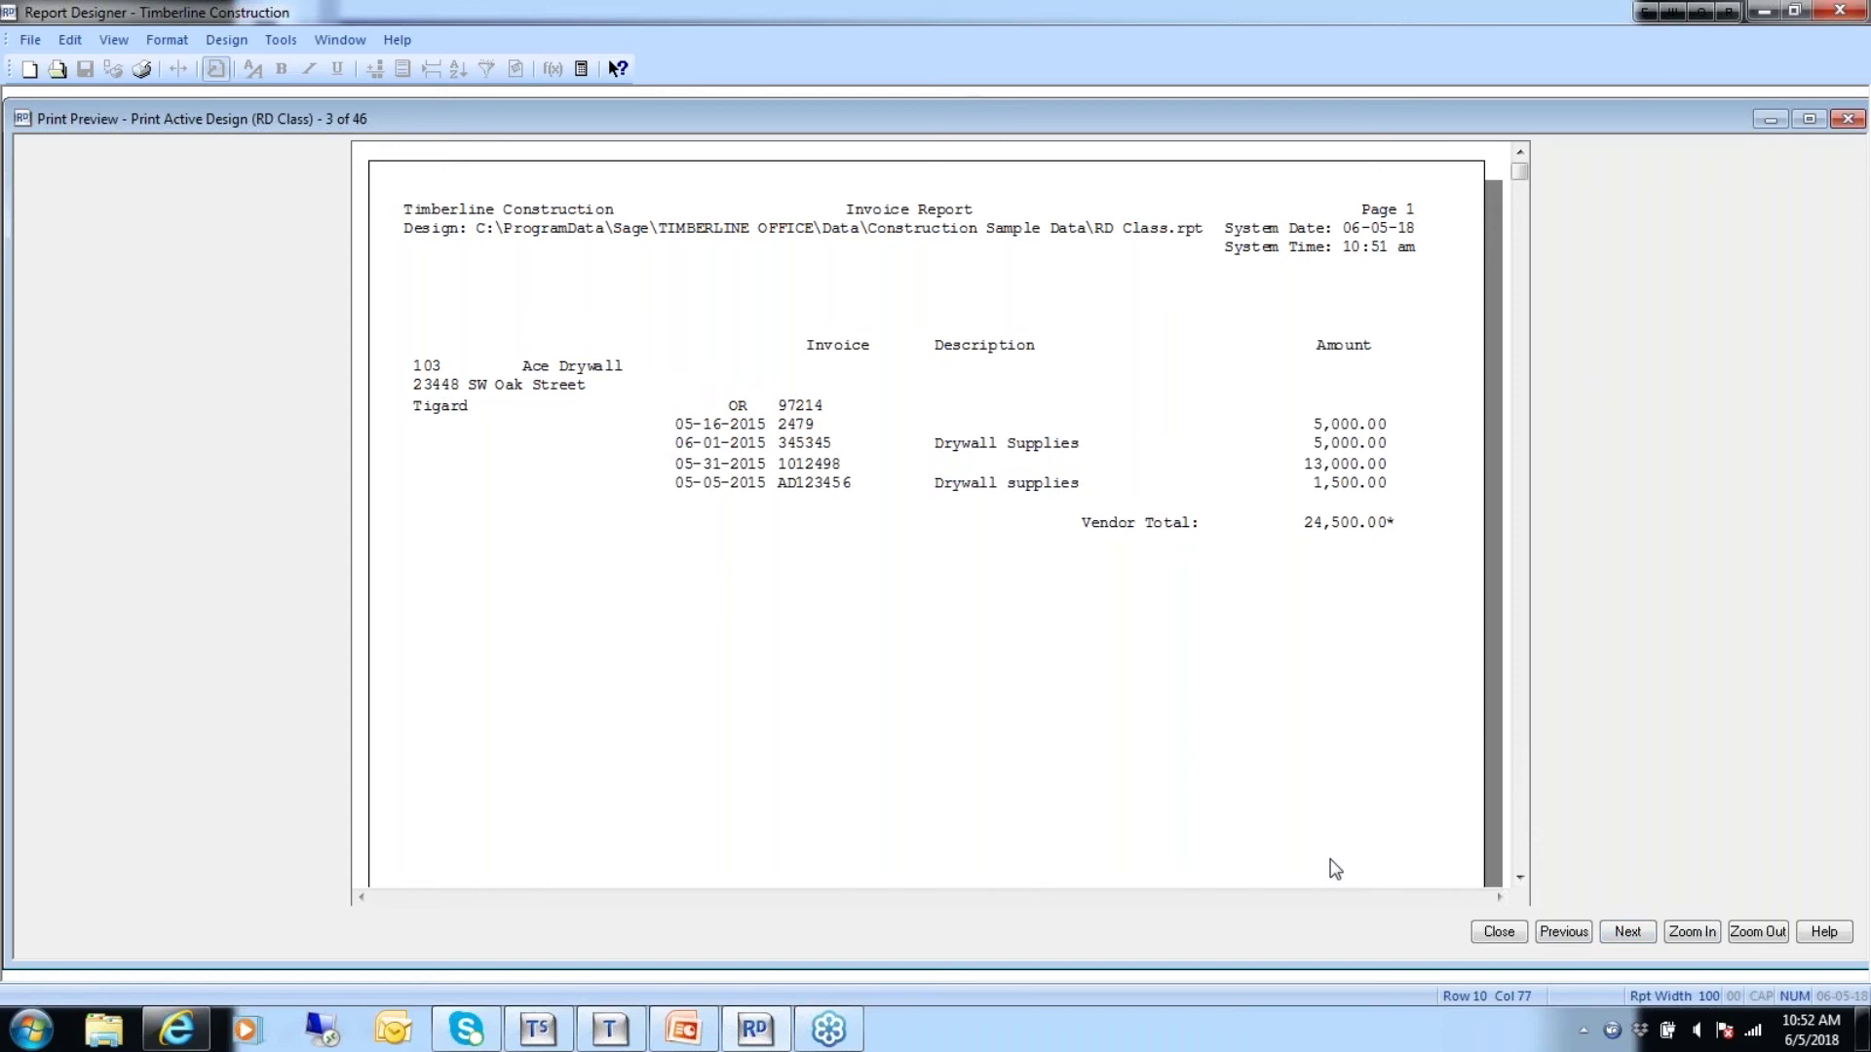
click(1499, 932)
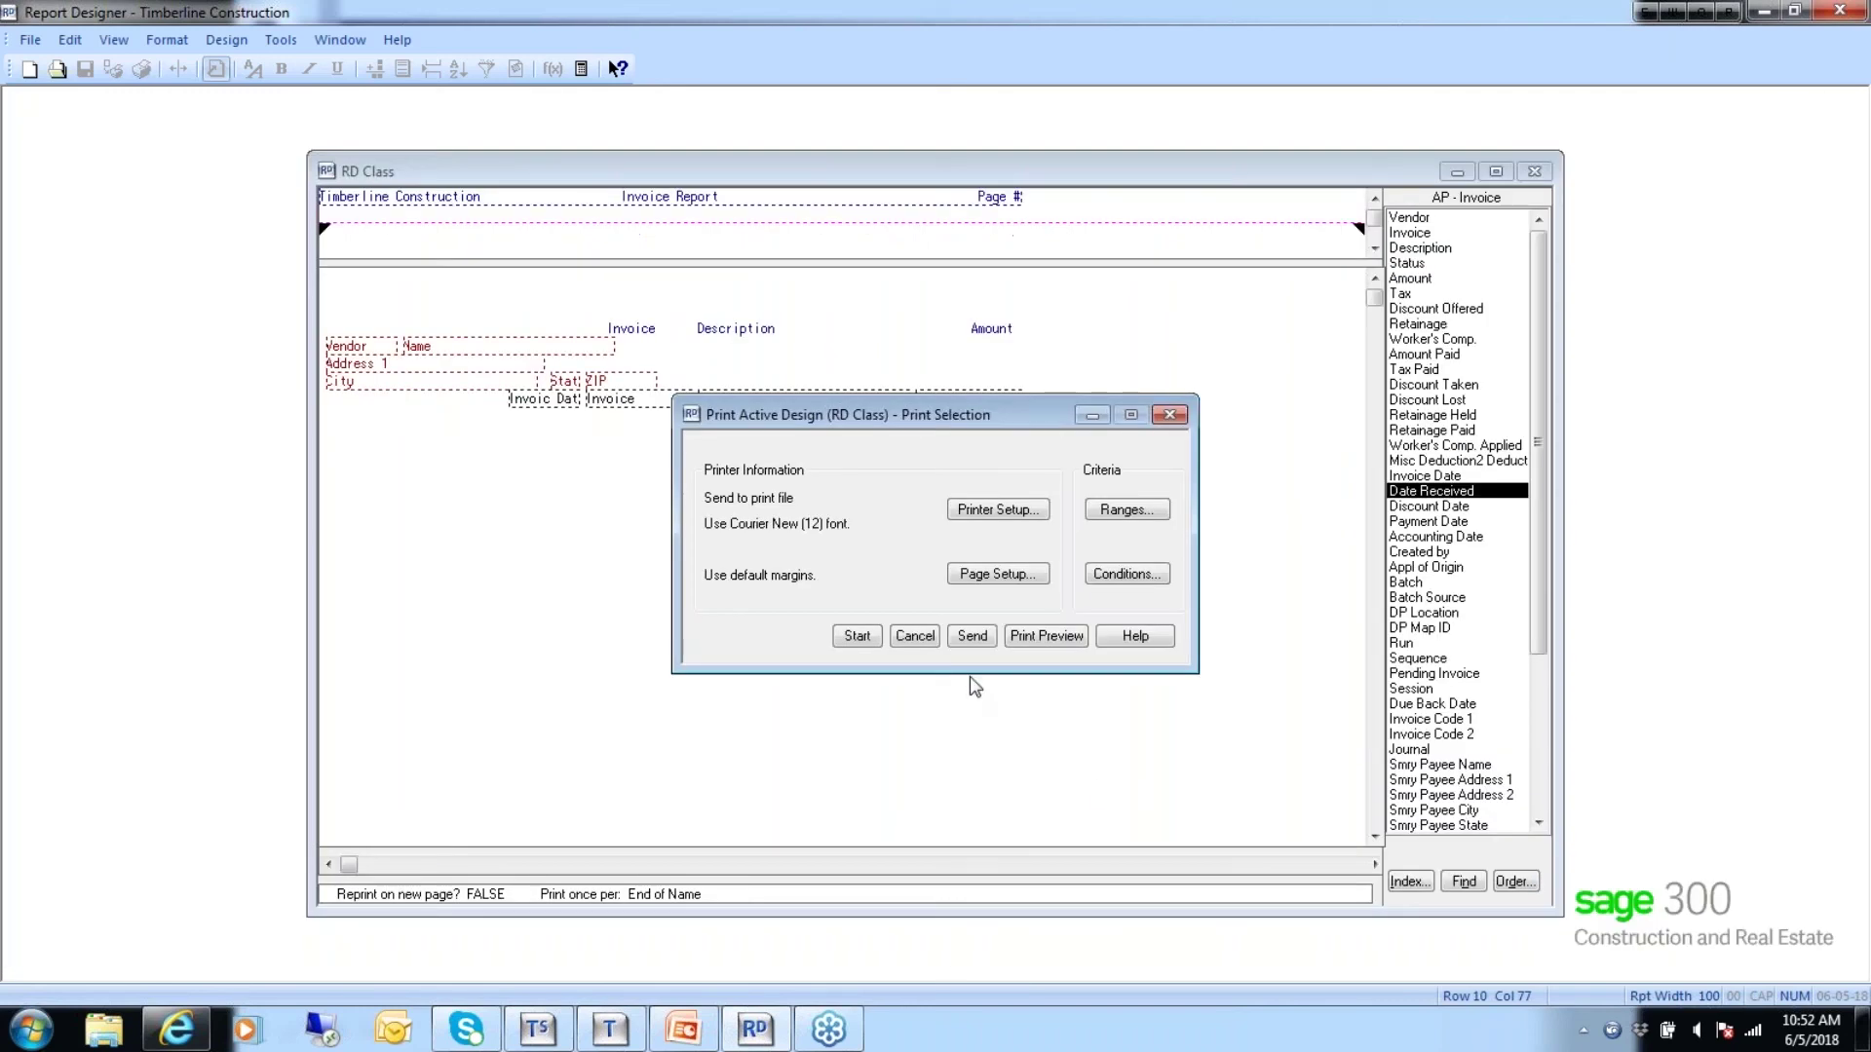
click(911, 635)
Set the group page breaks to no unconditional page break, with no conditional page break.
click(220, 41)
click(236, 118)
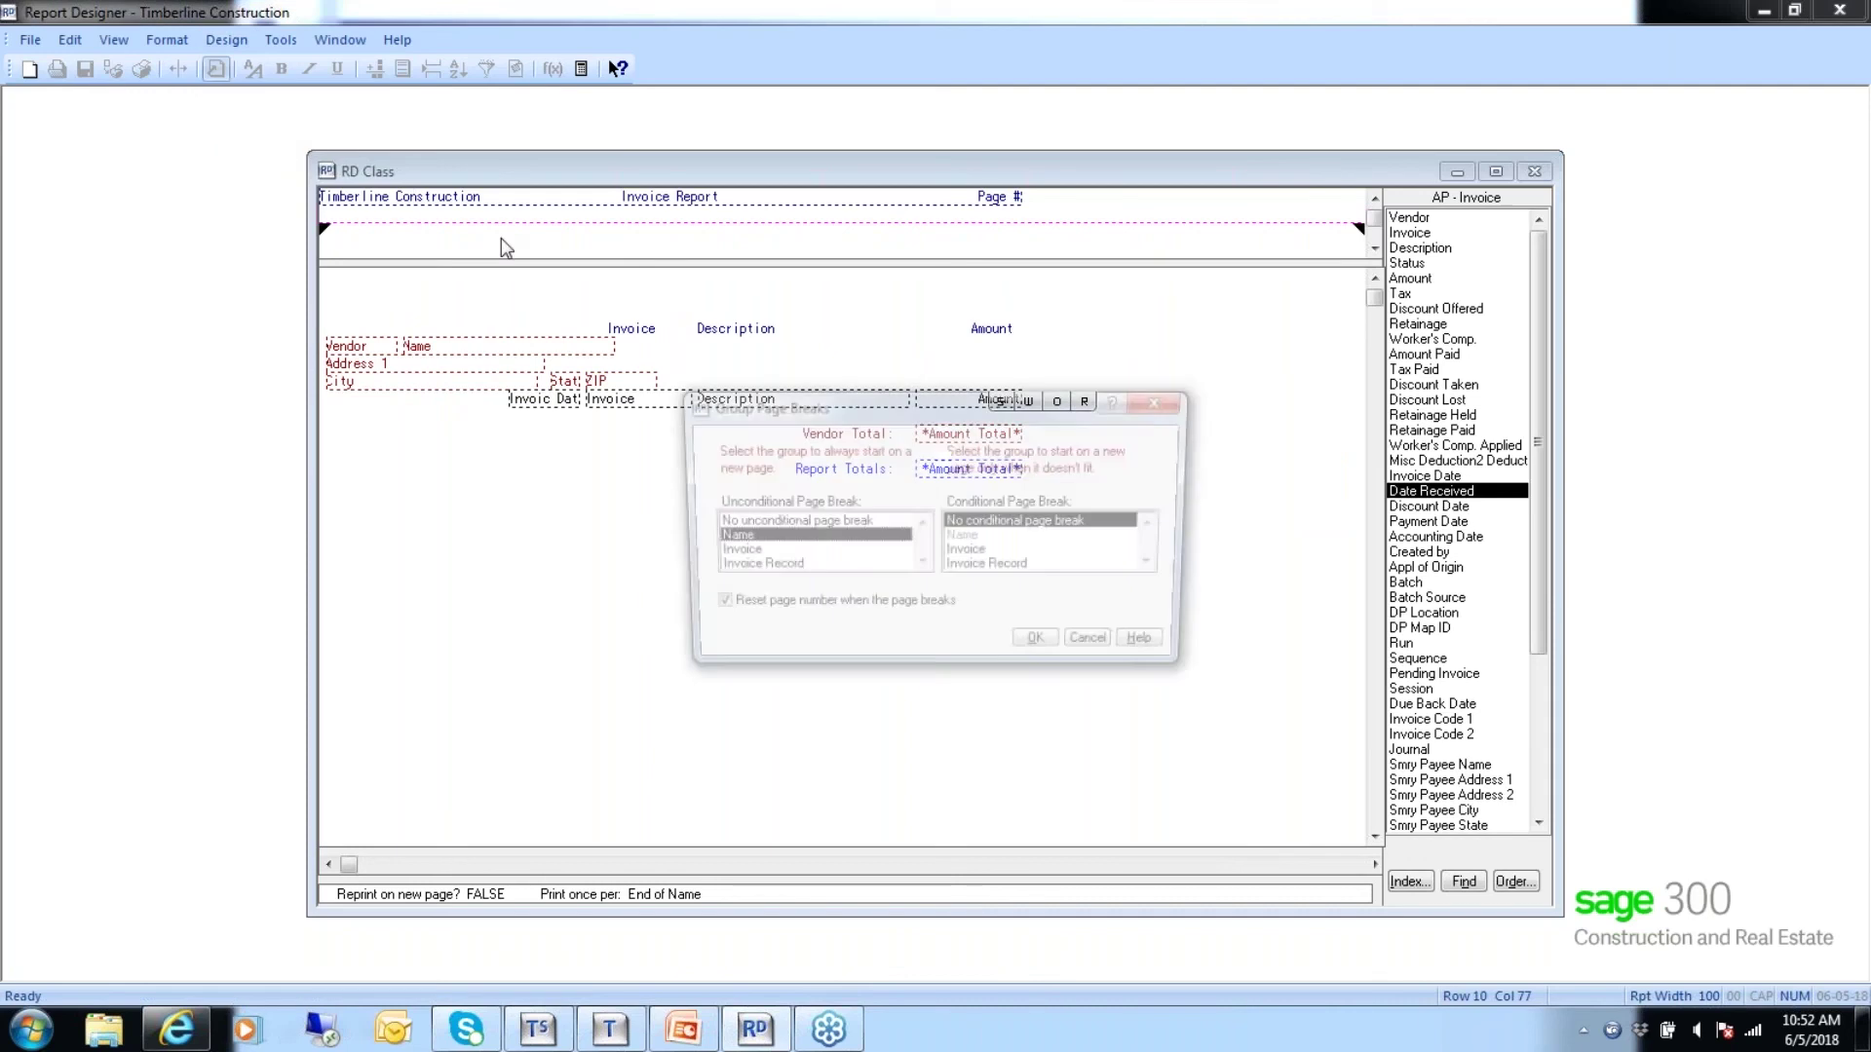
click(753, 524)
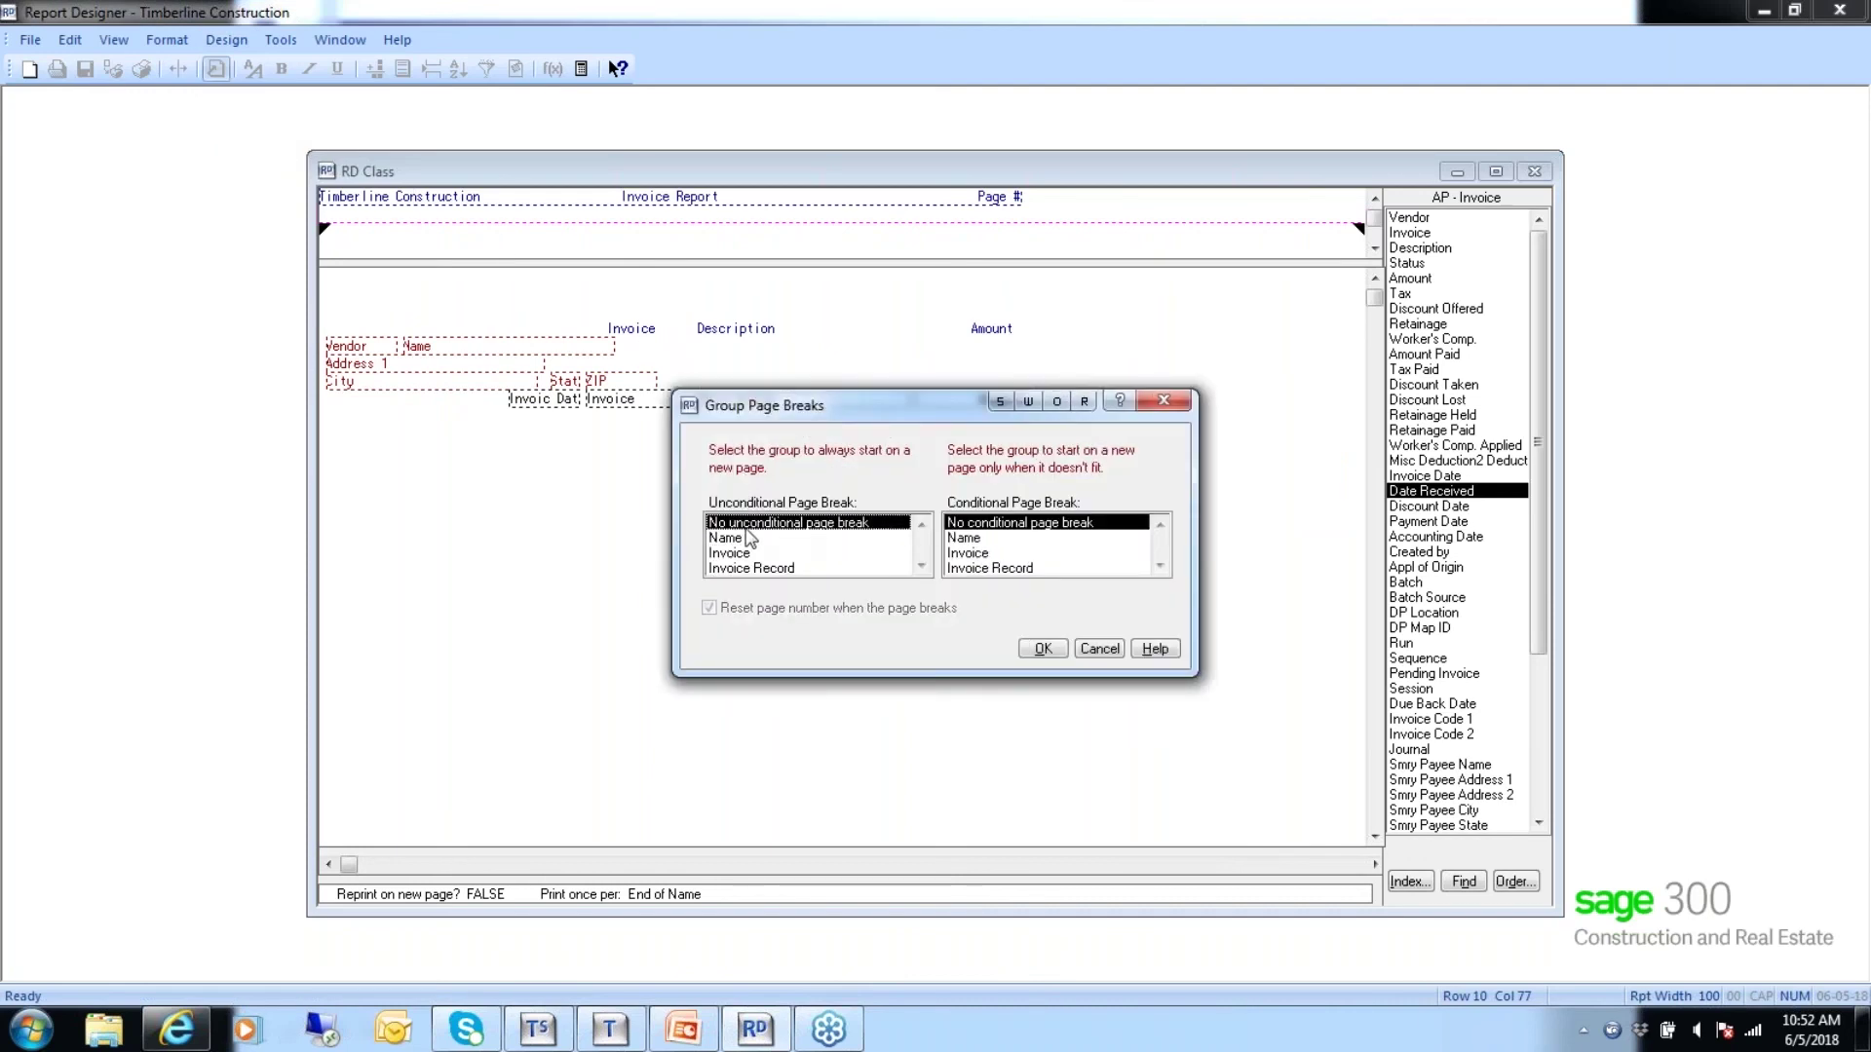
click(1040, 649)
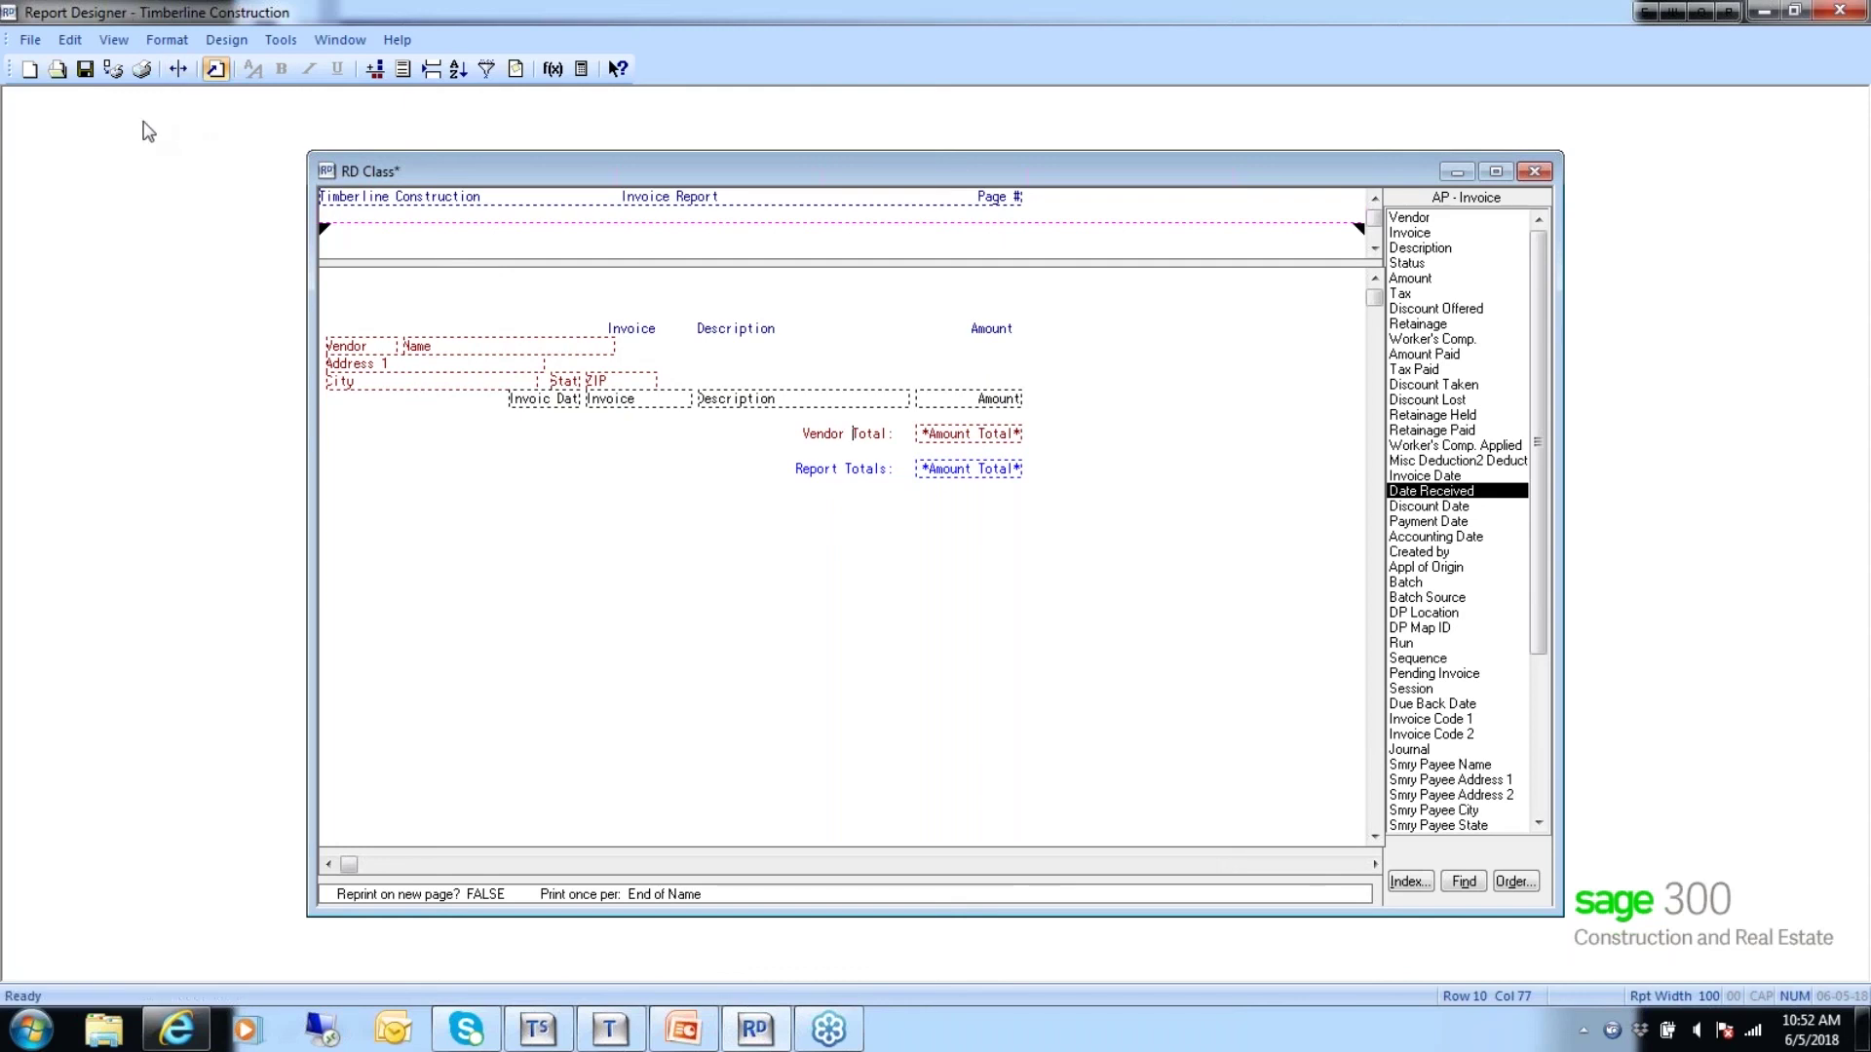
Add a report condition that prints only invoices whose Status is equal to Open.
click(159, 45)
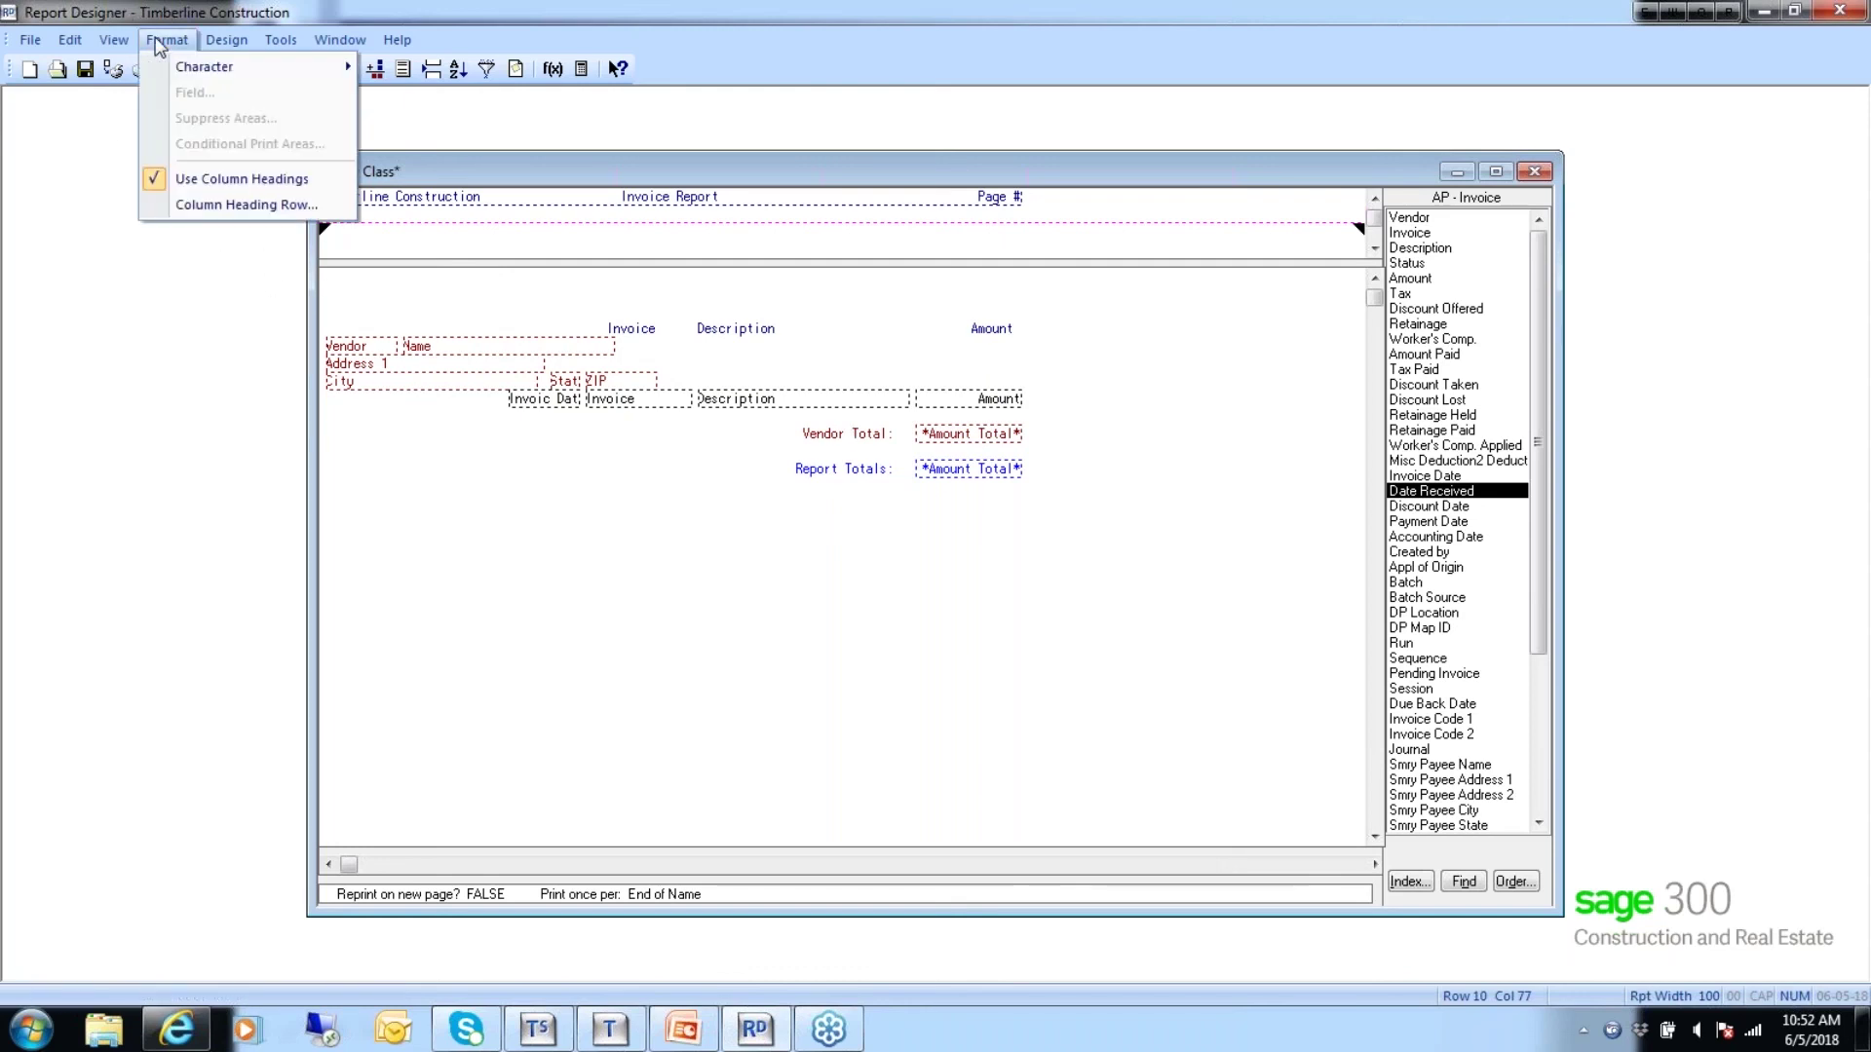
mouse_move(226, 40)
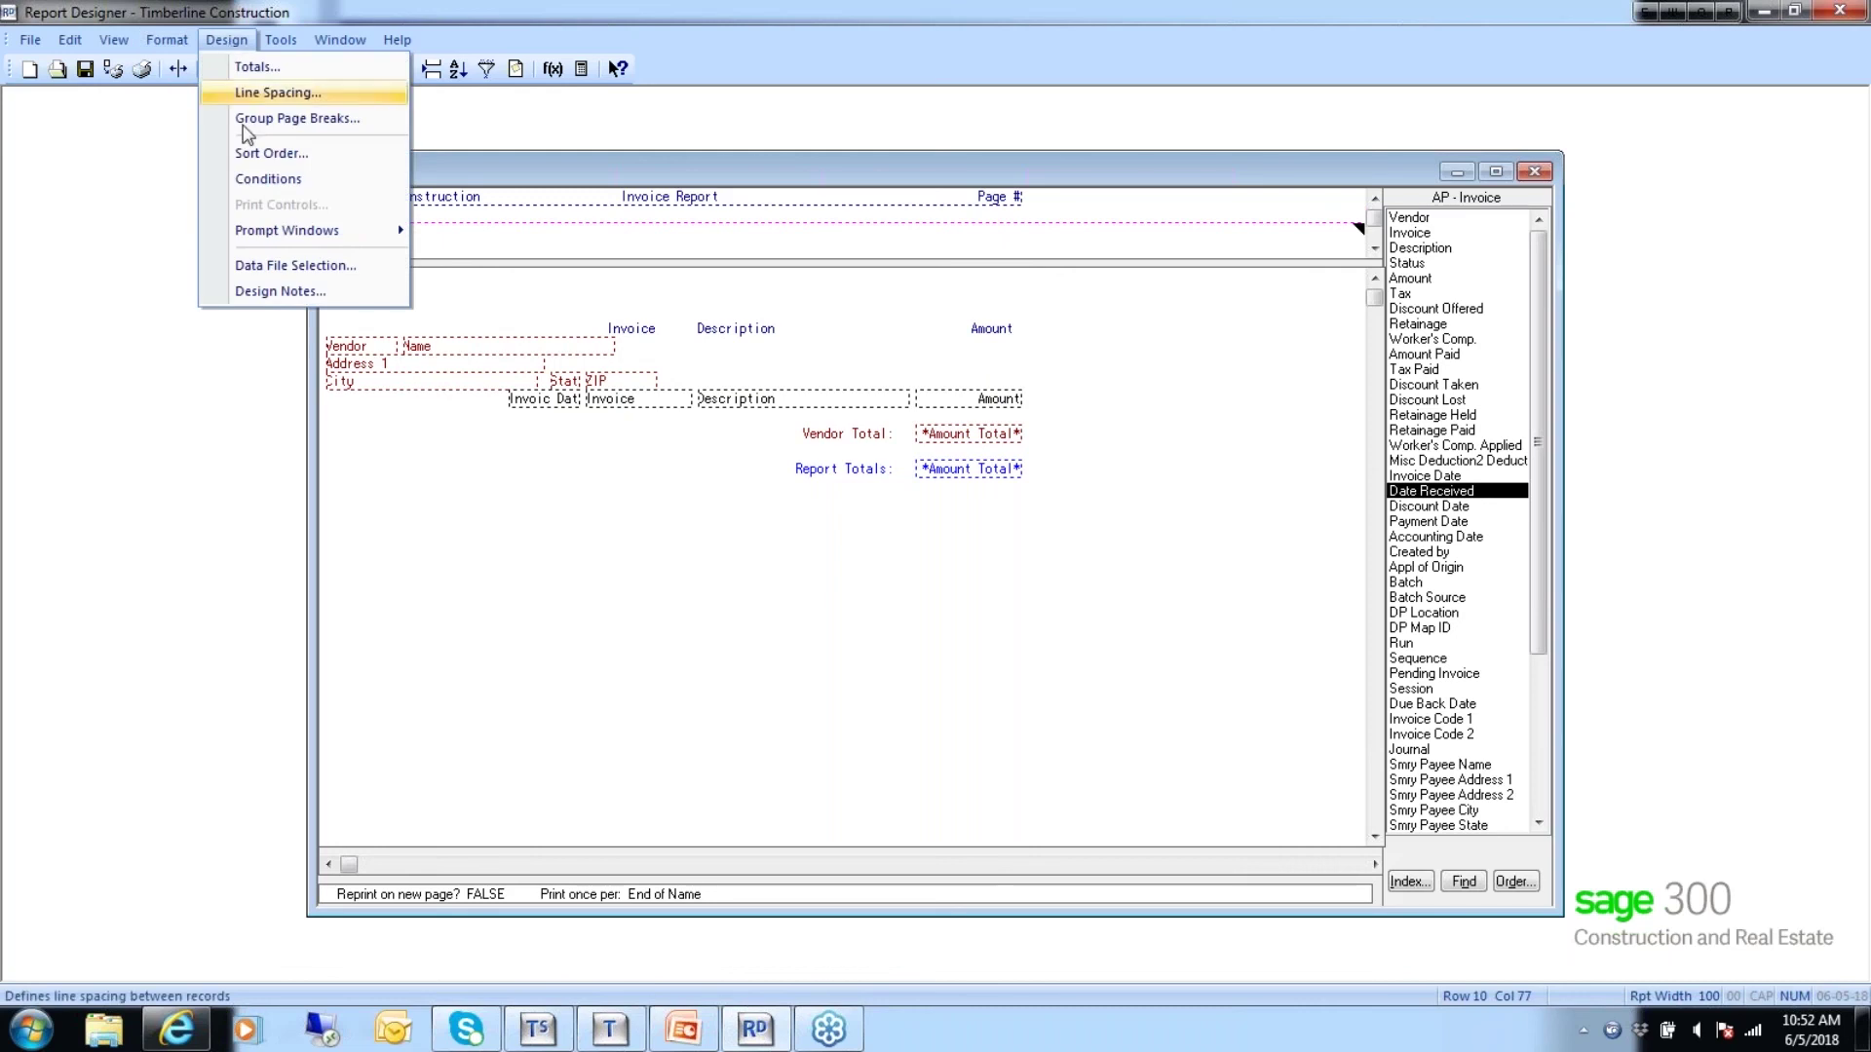
click(255, 182)
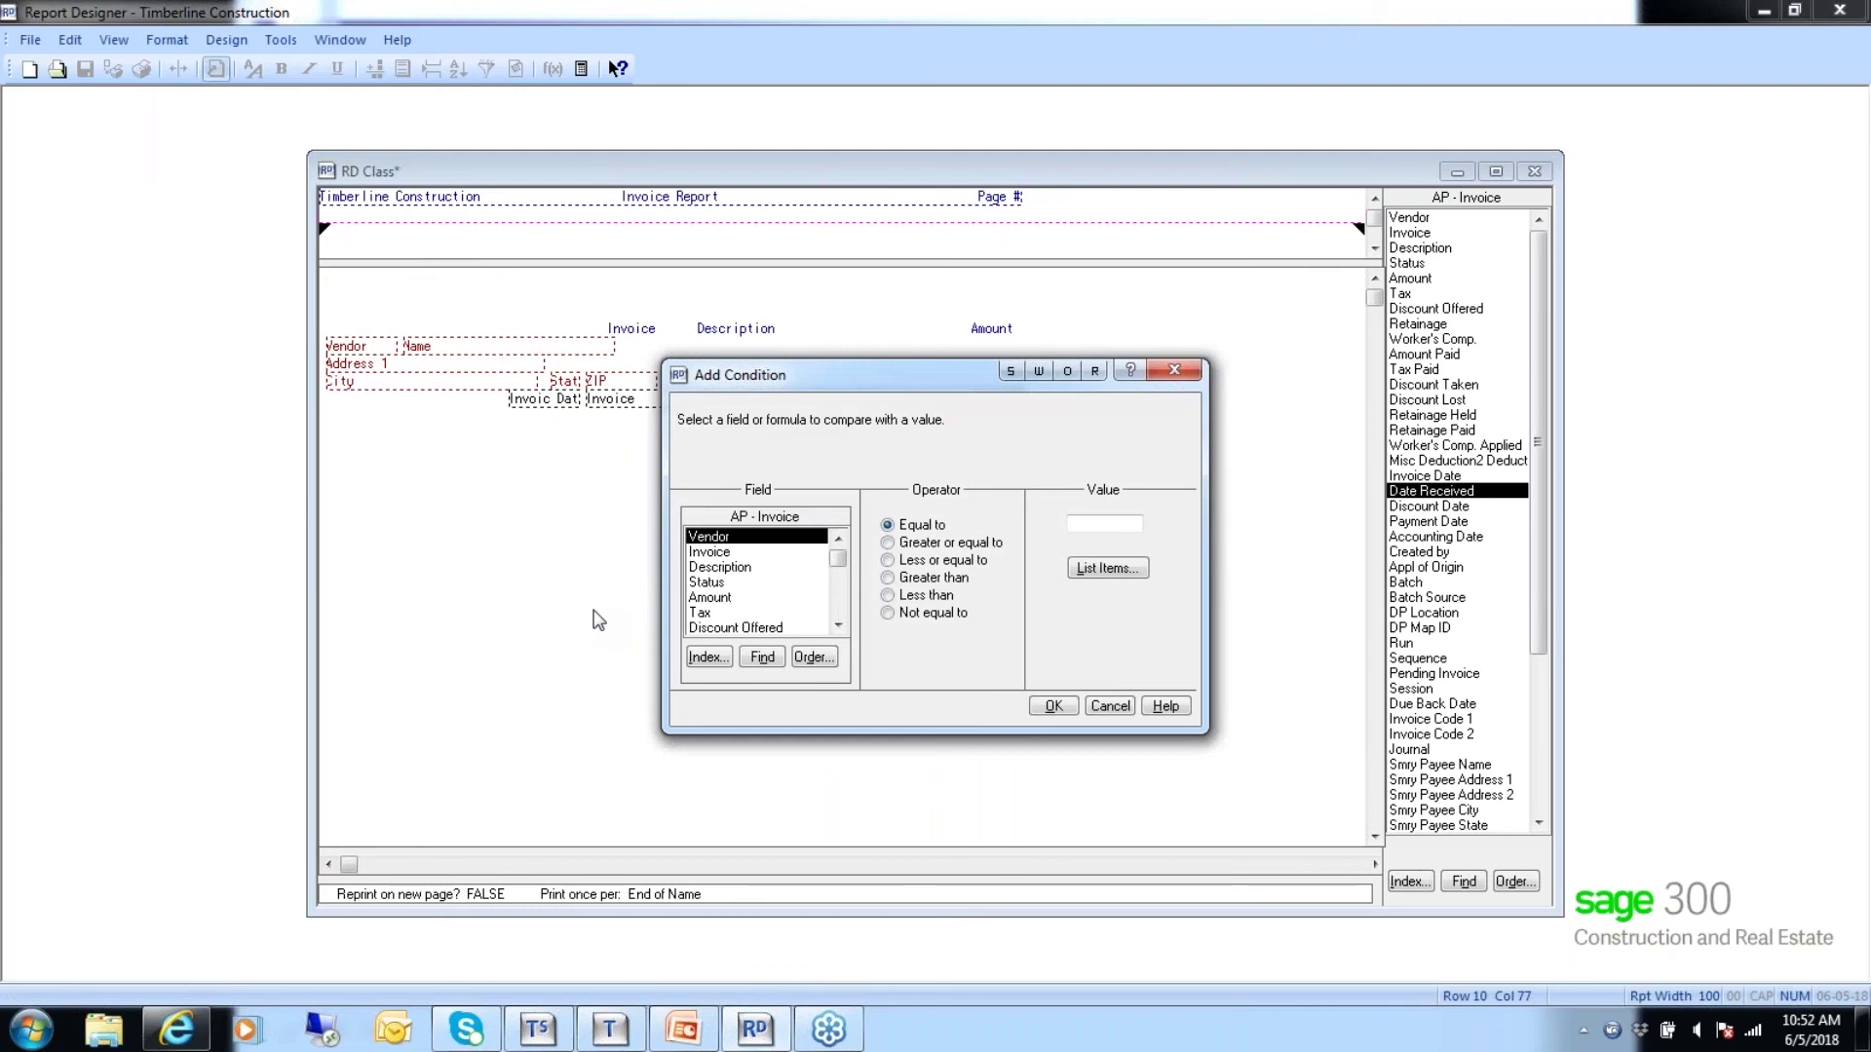
drag(910, 381, 810, 337)
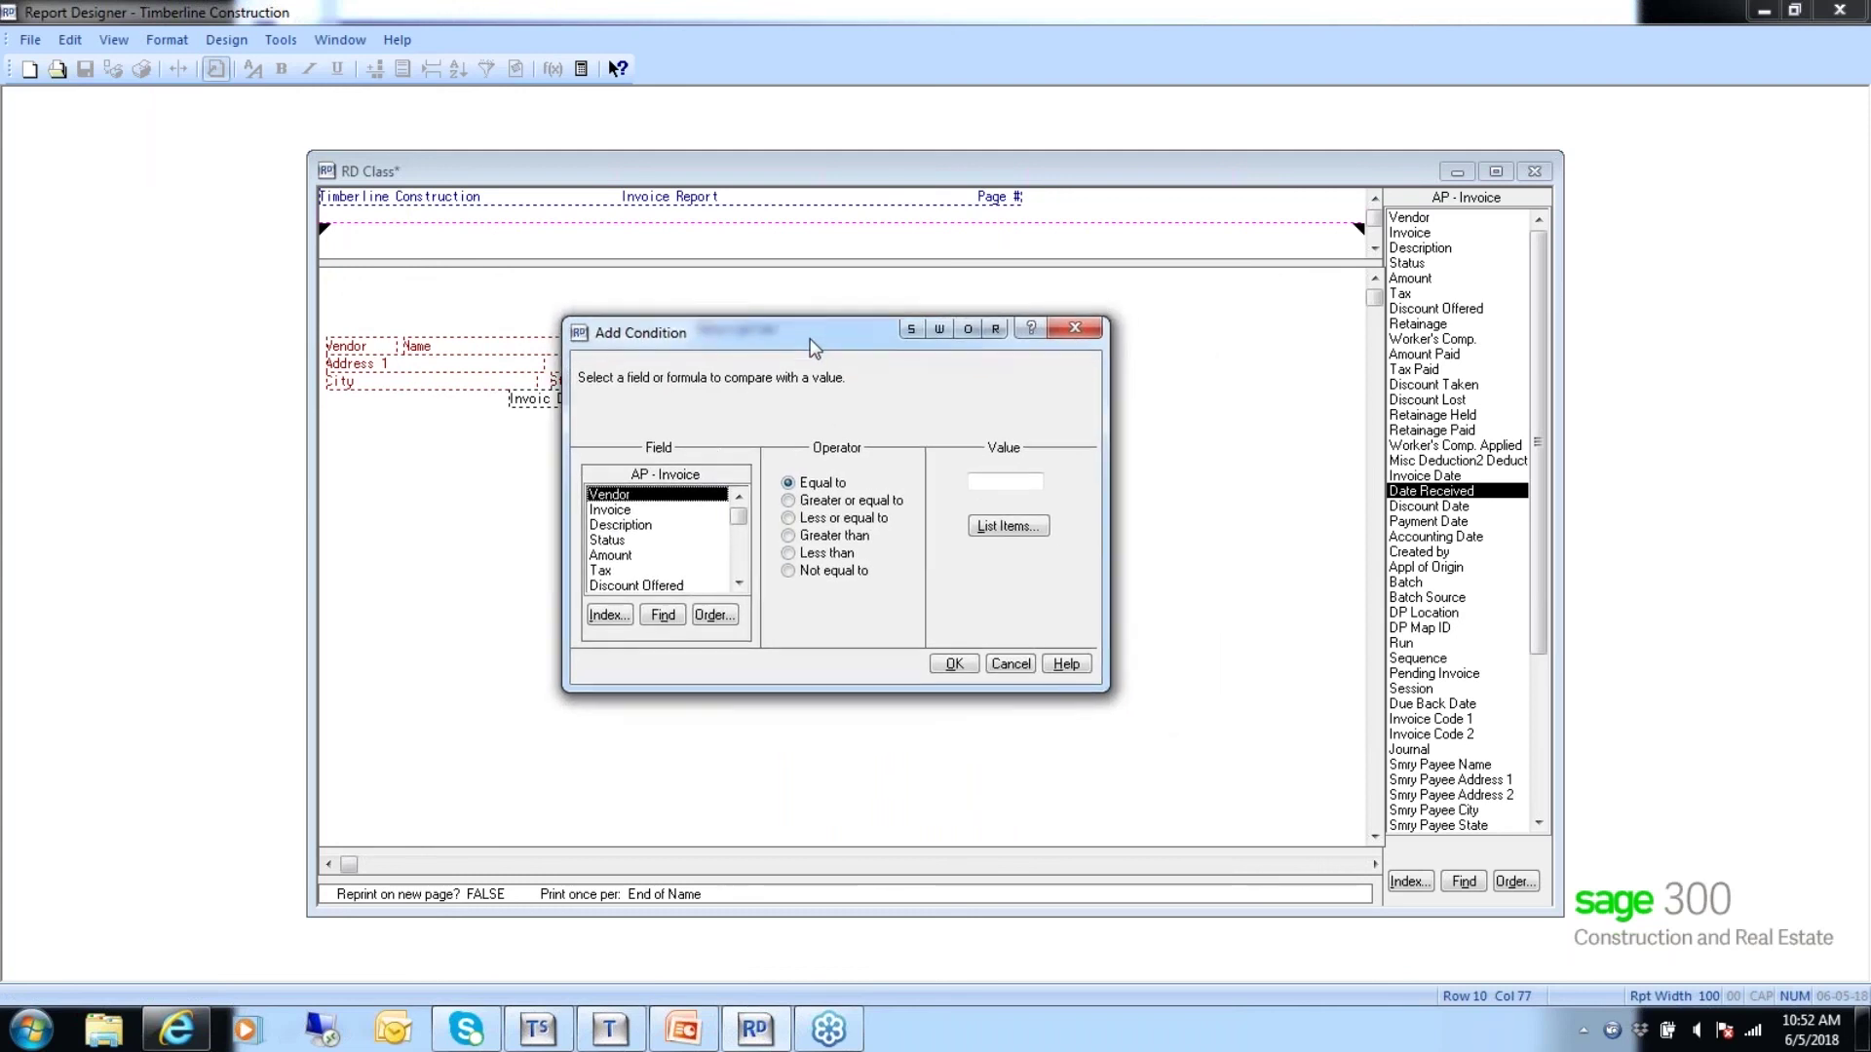
click(612, 541)
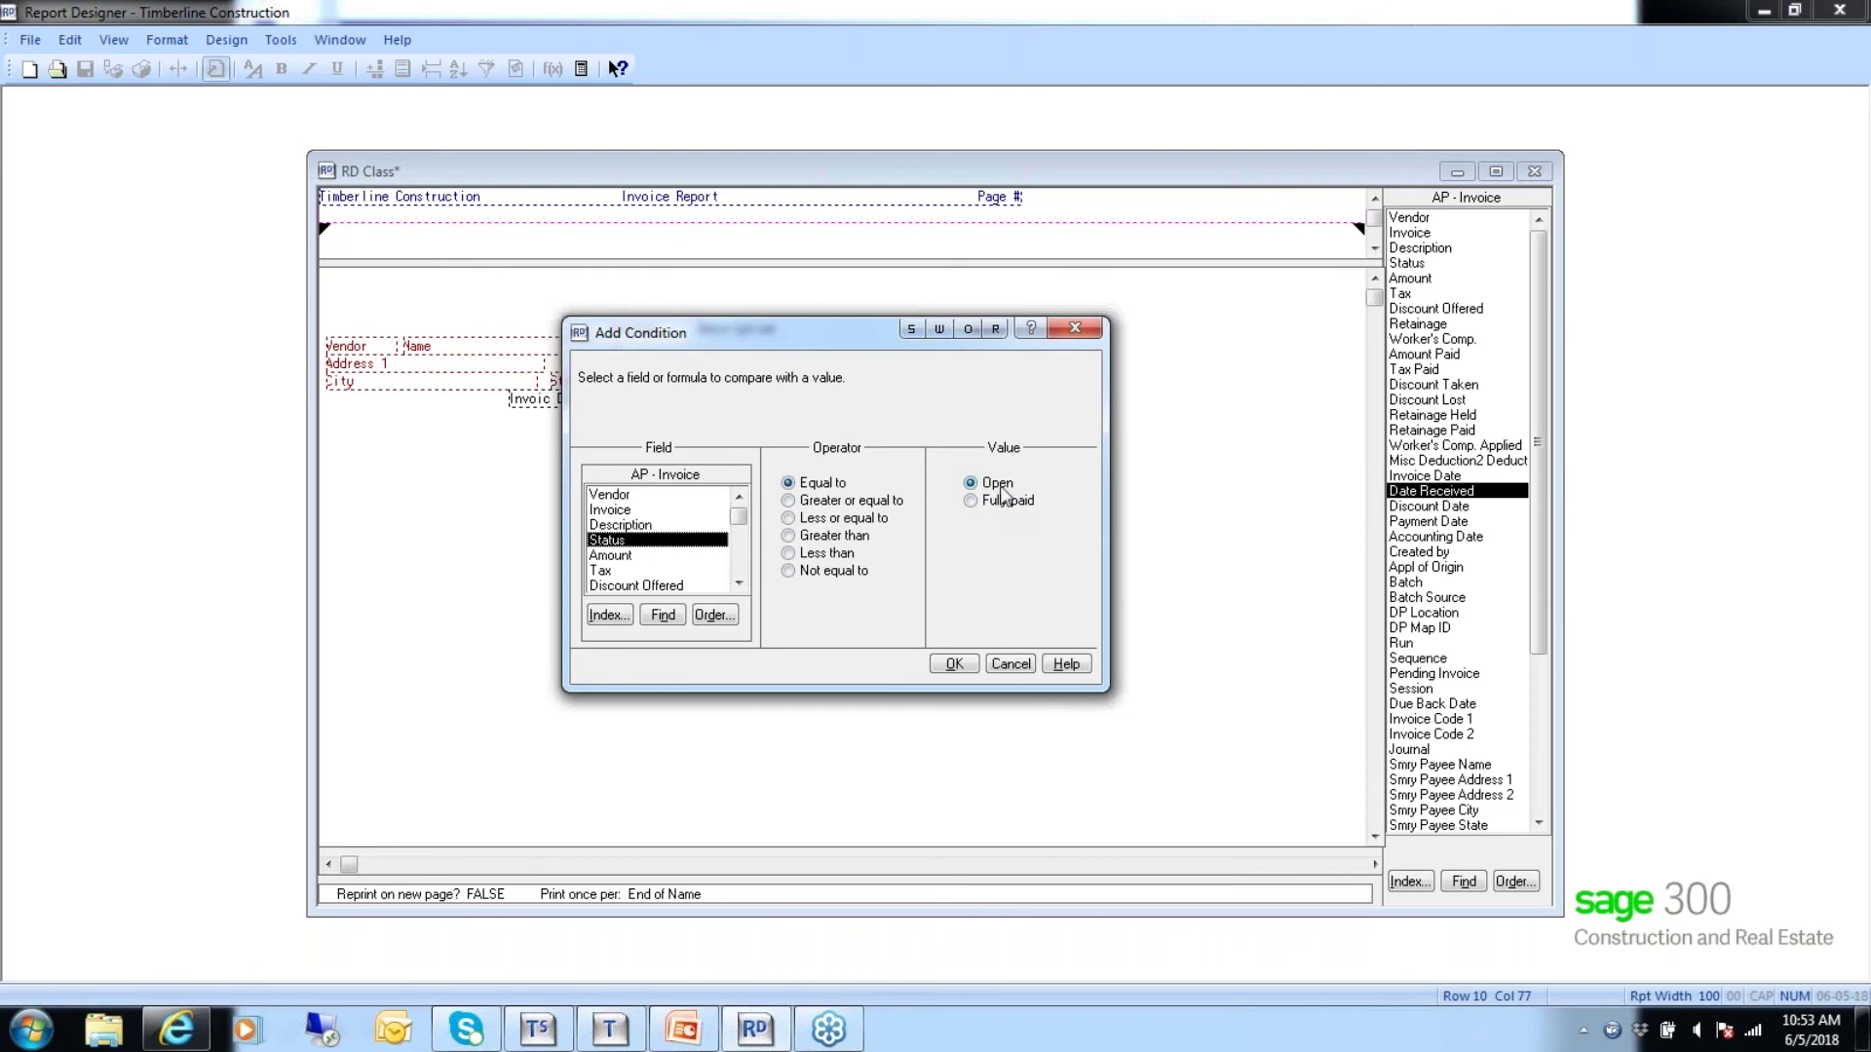
click(952, 664)
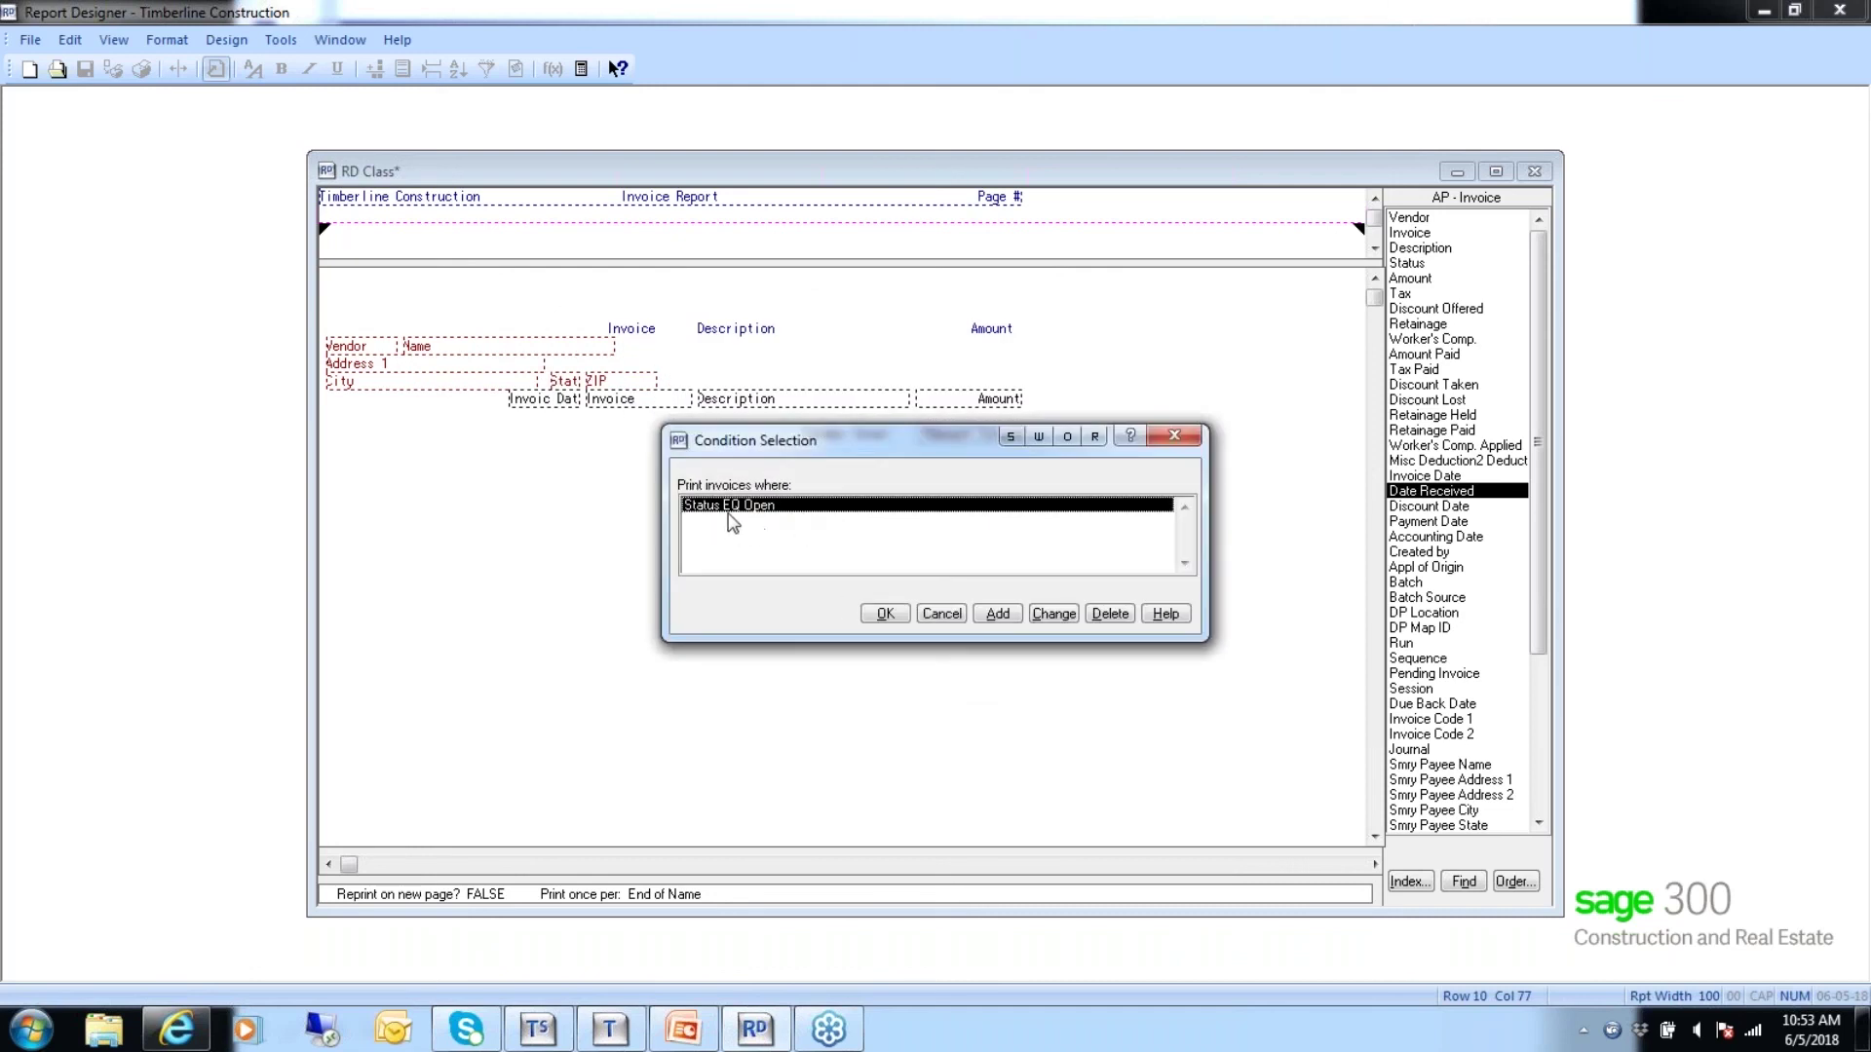
click(998, 615)
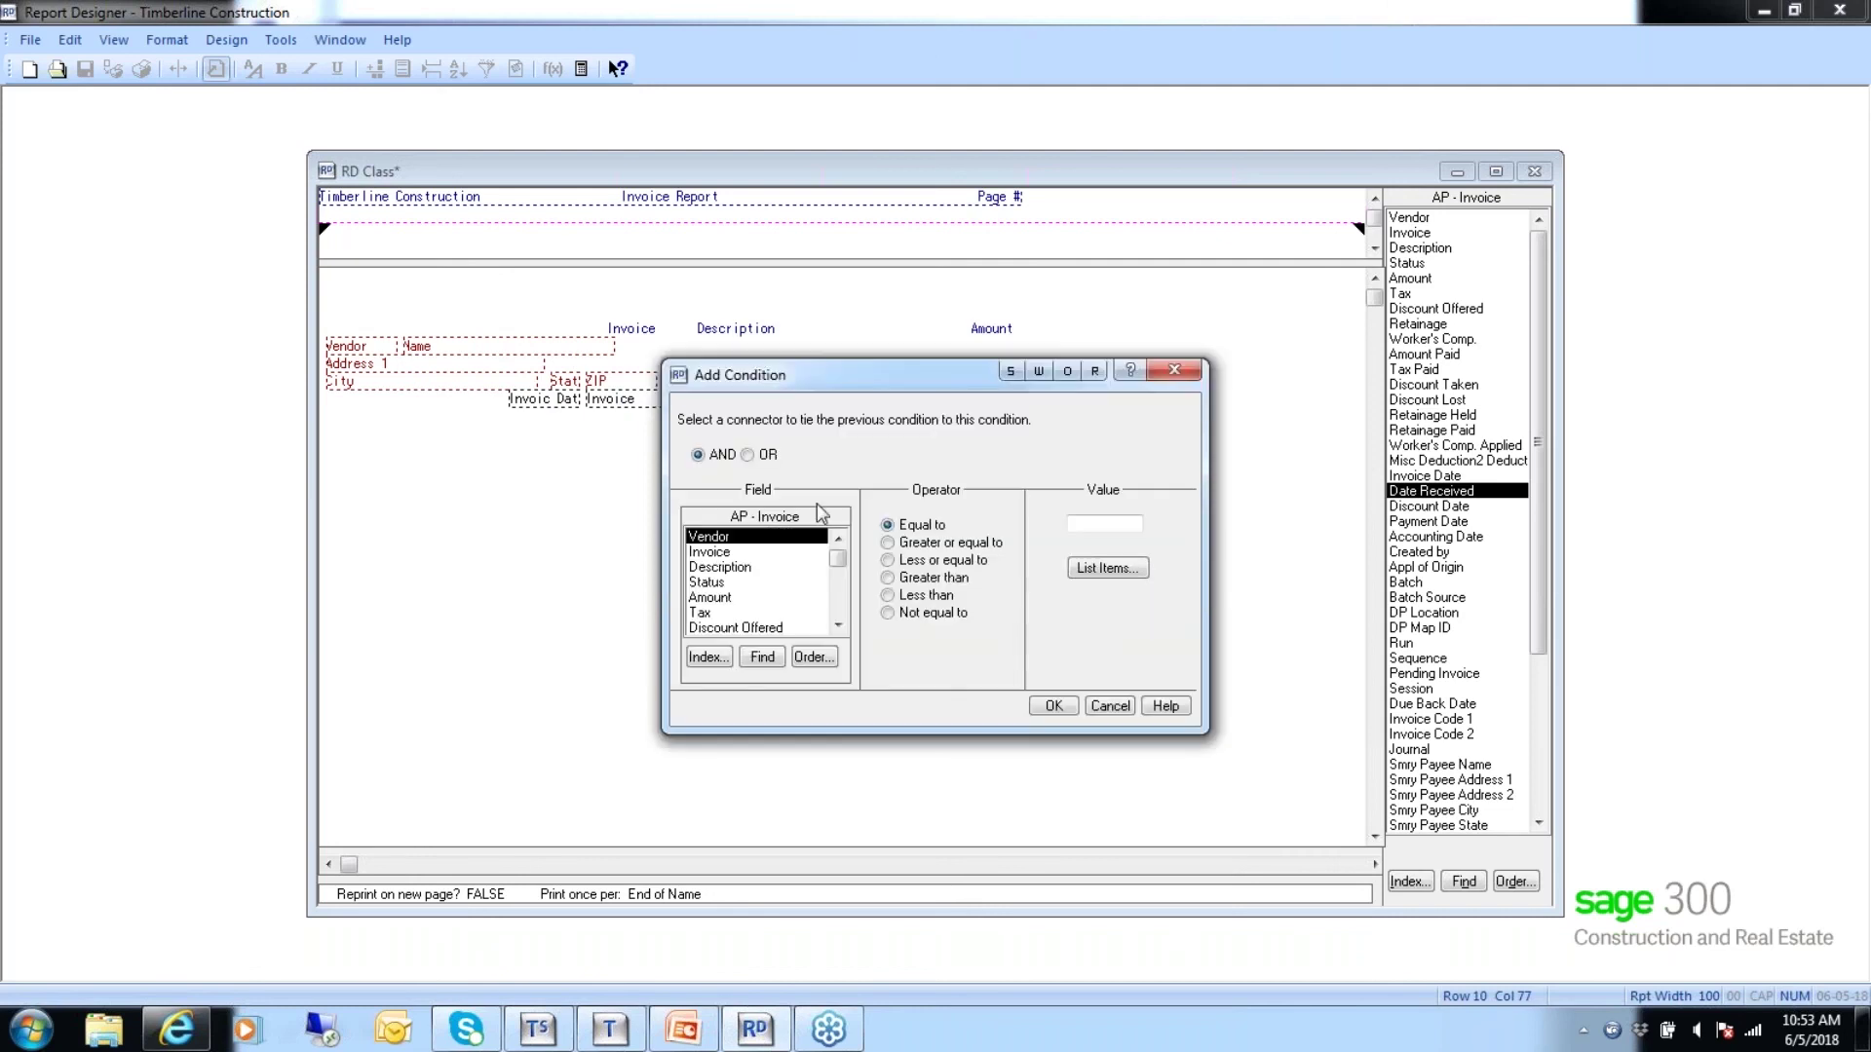
click(747, 454)
click(698, 455)
click(1106, 707)
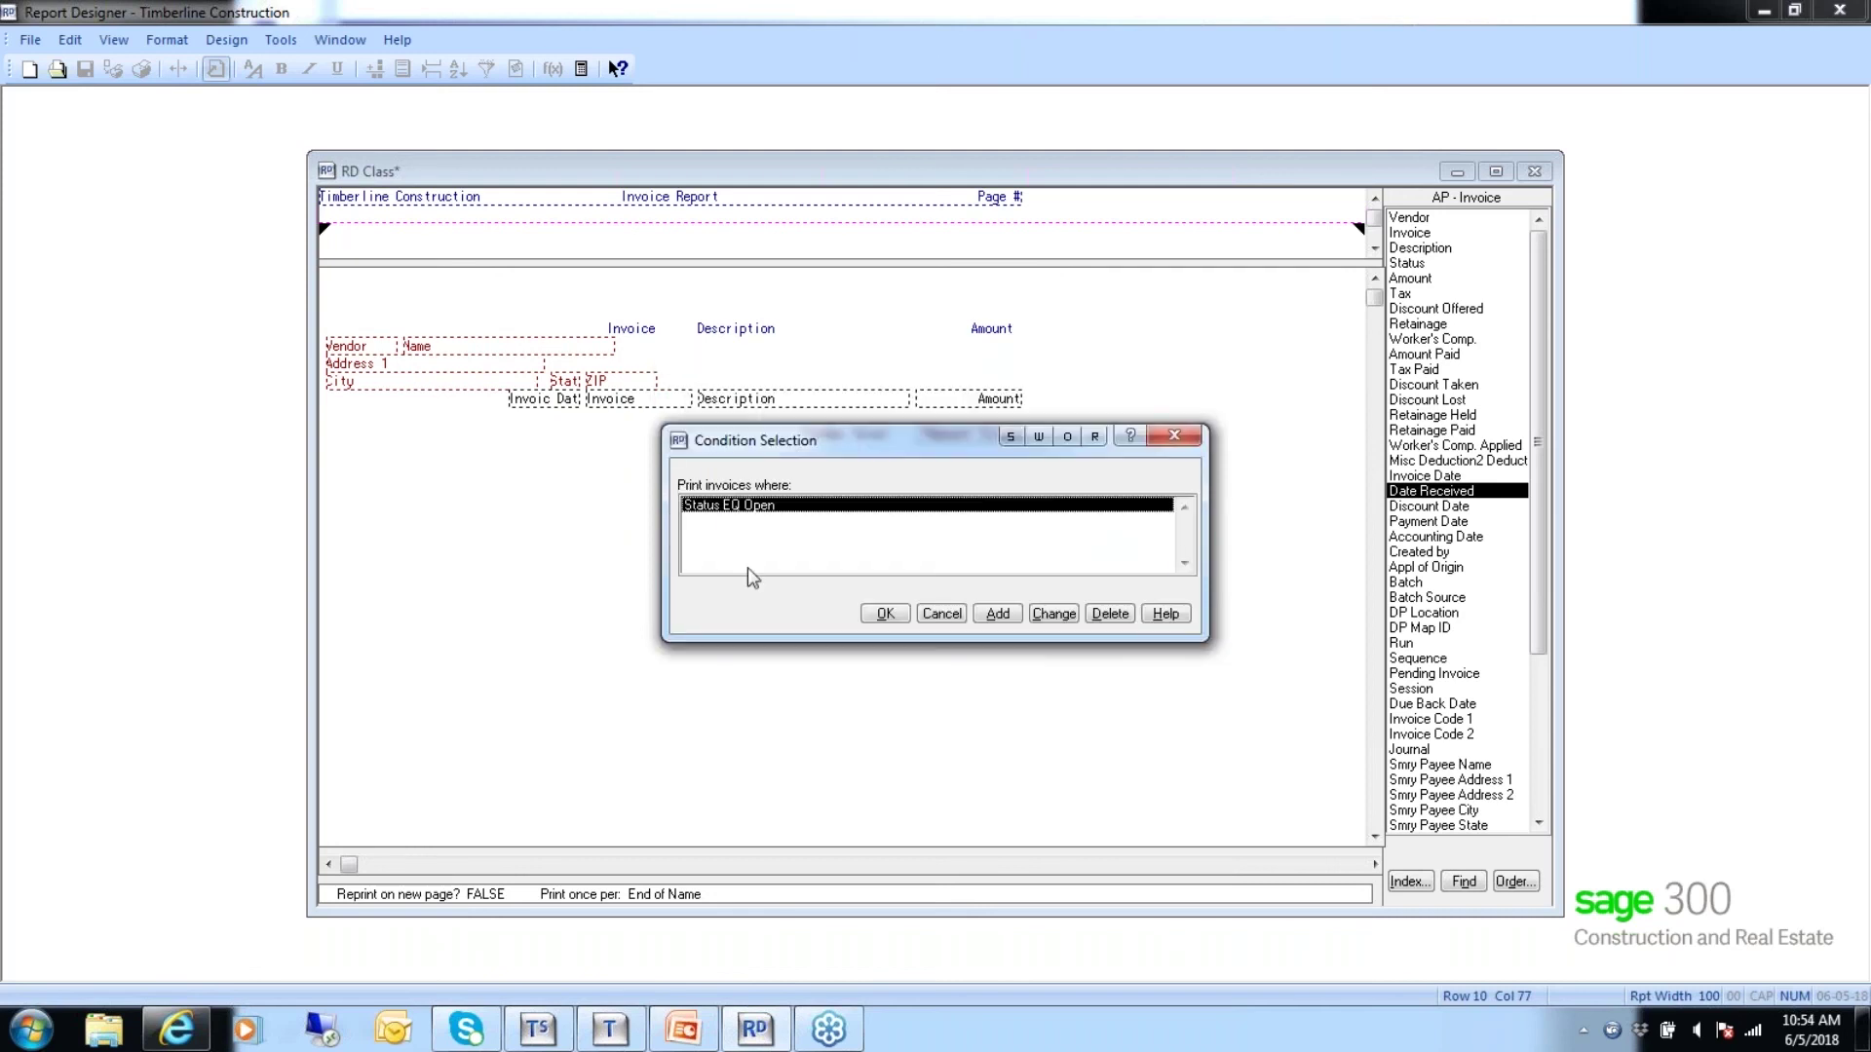
Accept the condition selection and save the report design.
click(886, 613)
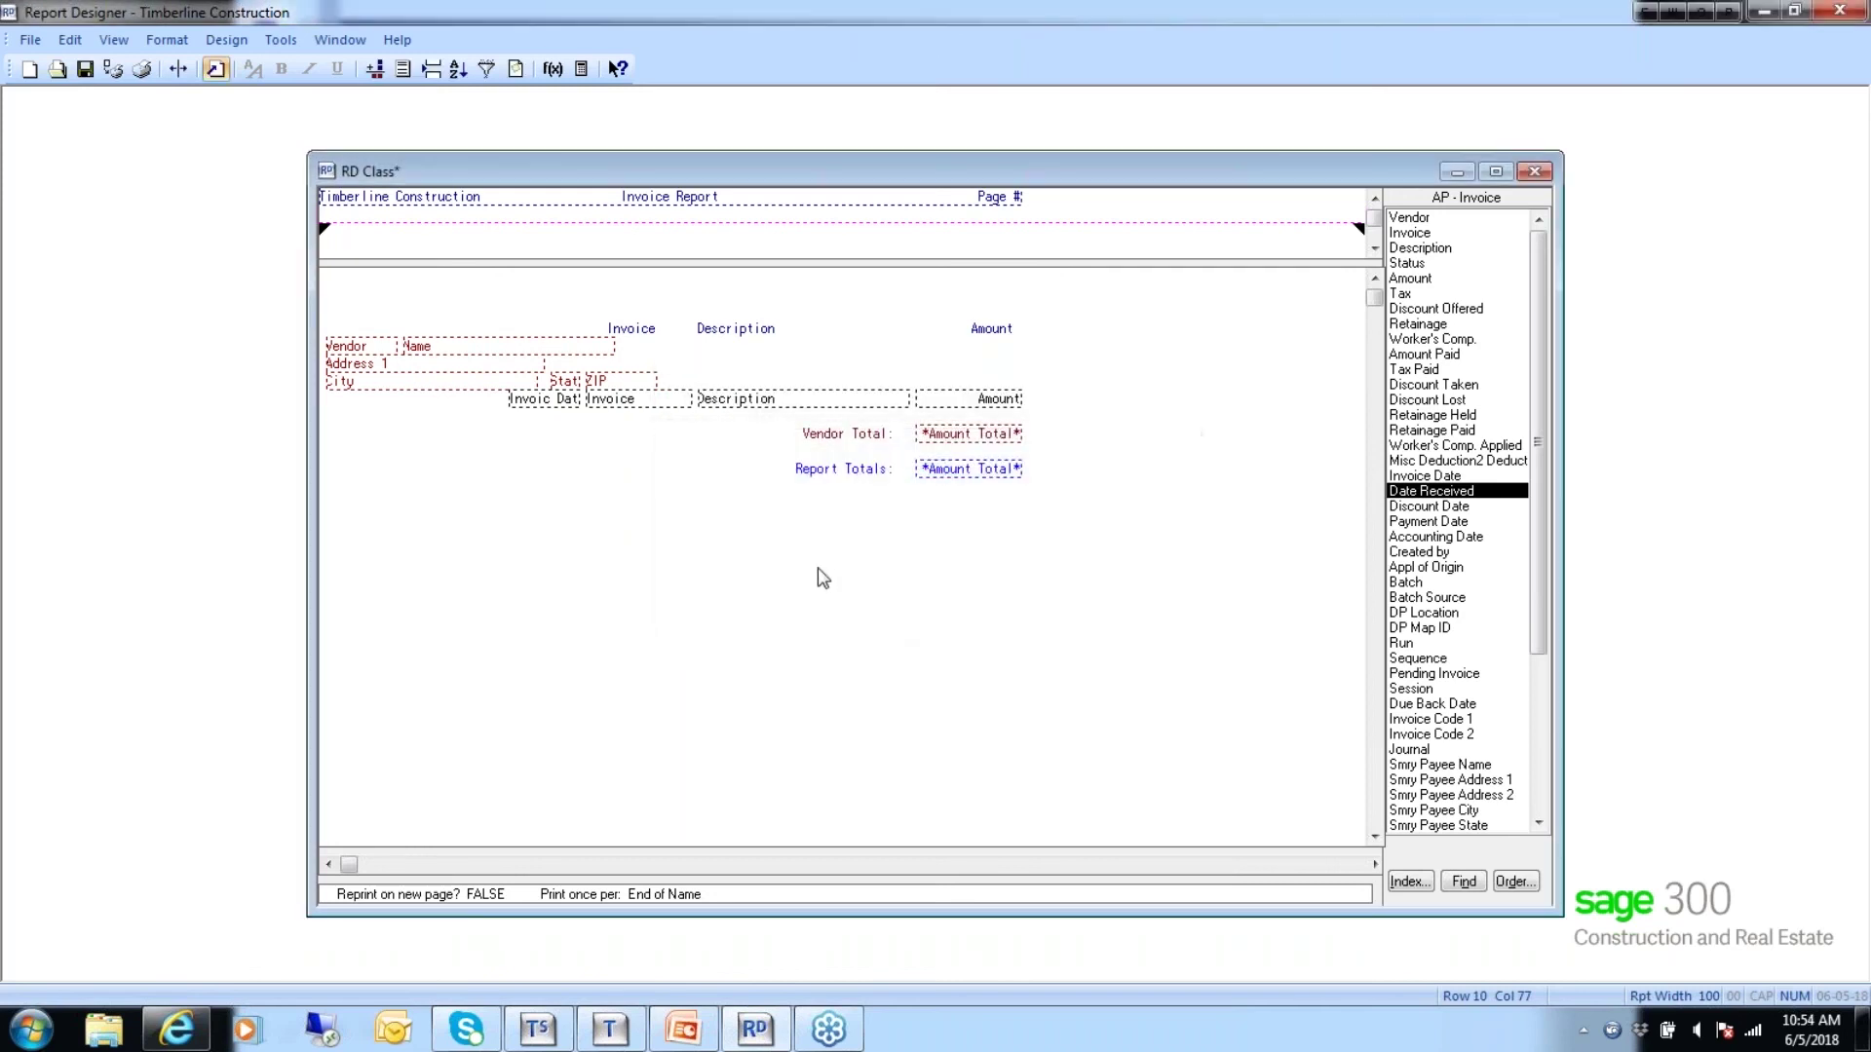
click(85, 69)
Preview the report using AP Master, check the report total on the last page and the page before it, and return to the design.
click(112, 69)
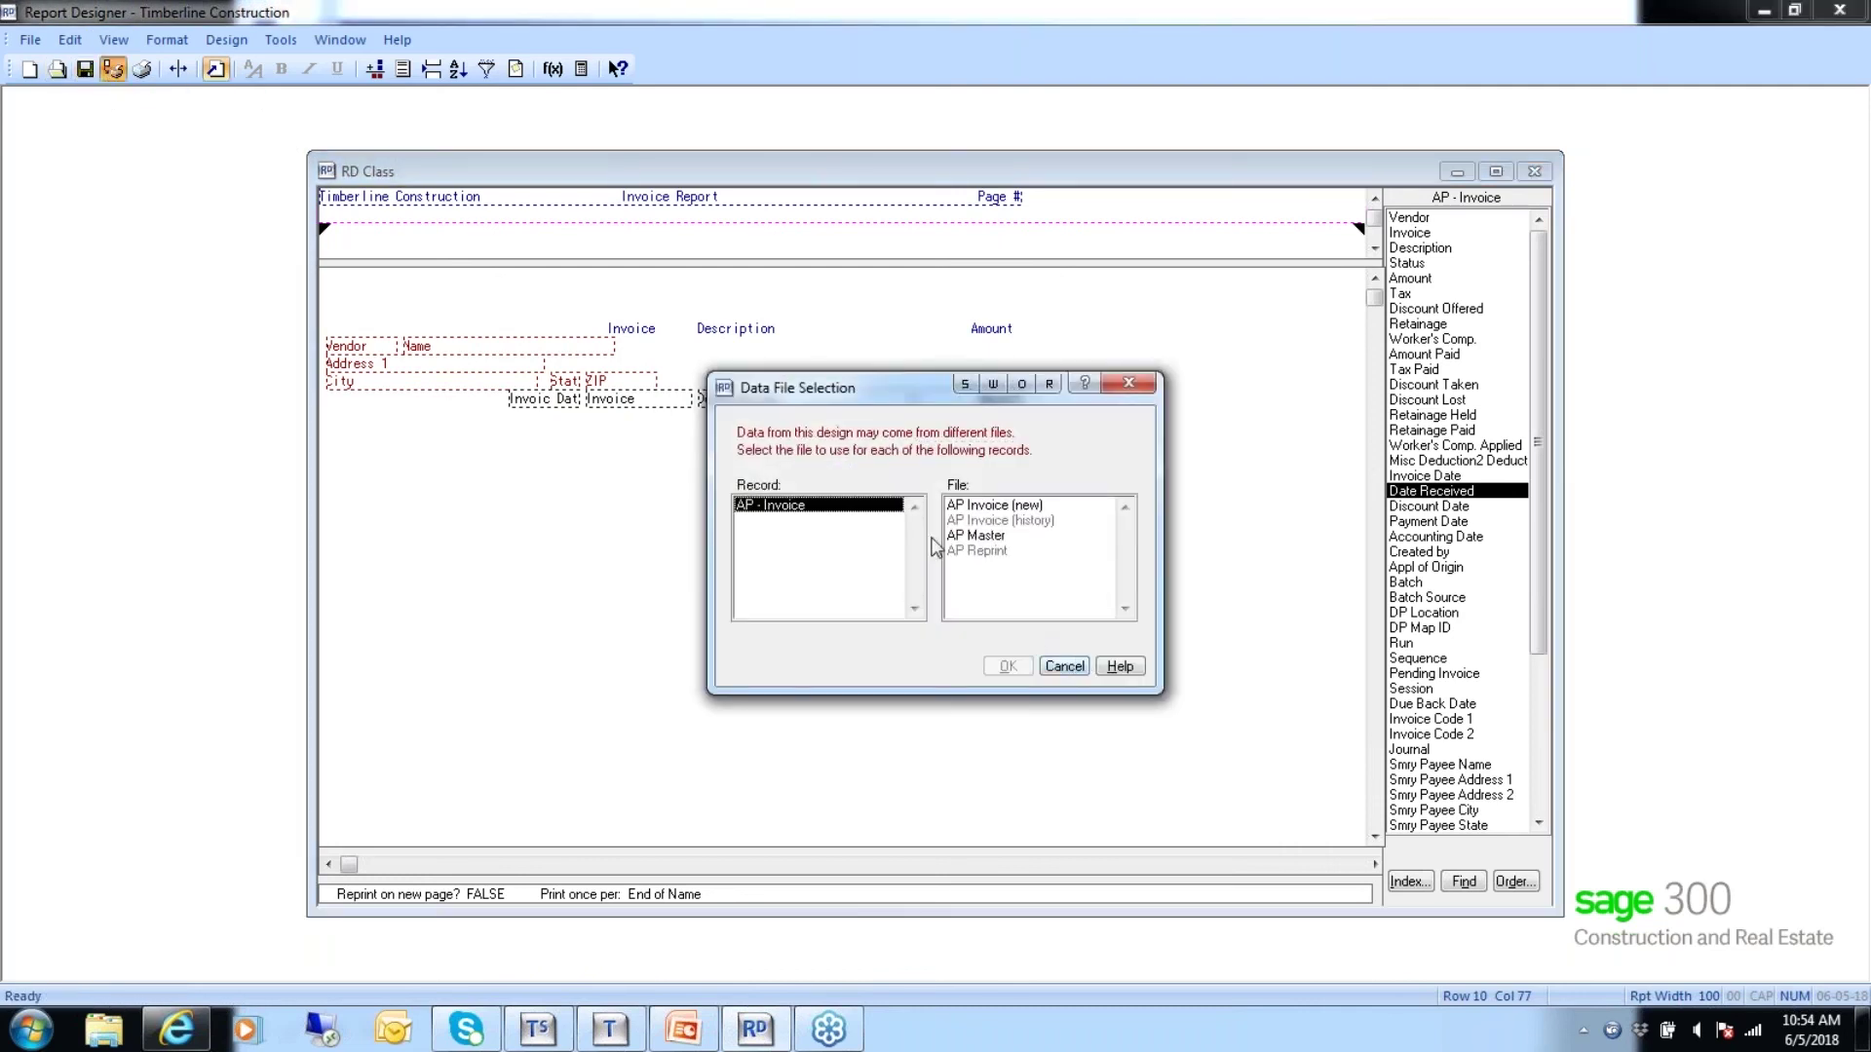
click(975, 536)
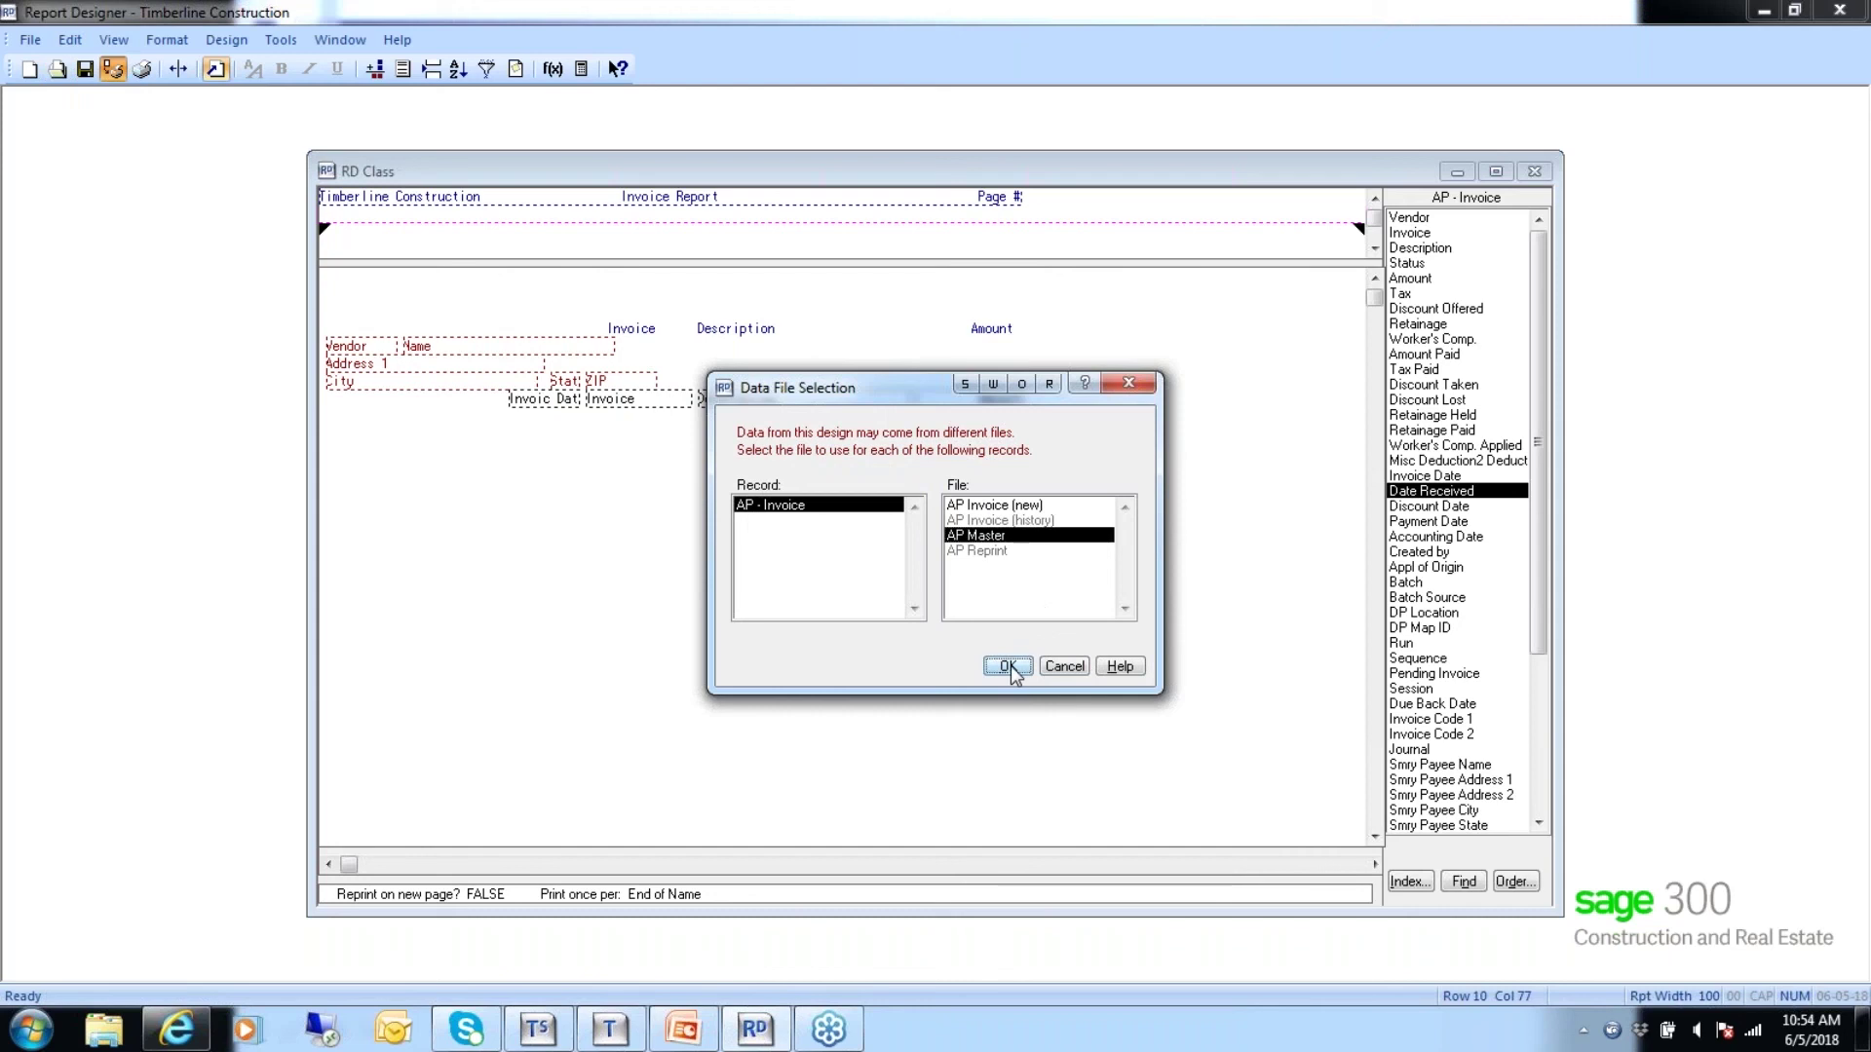
click(1007, 664)
click(1048, 635)
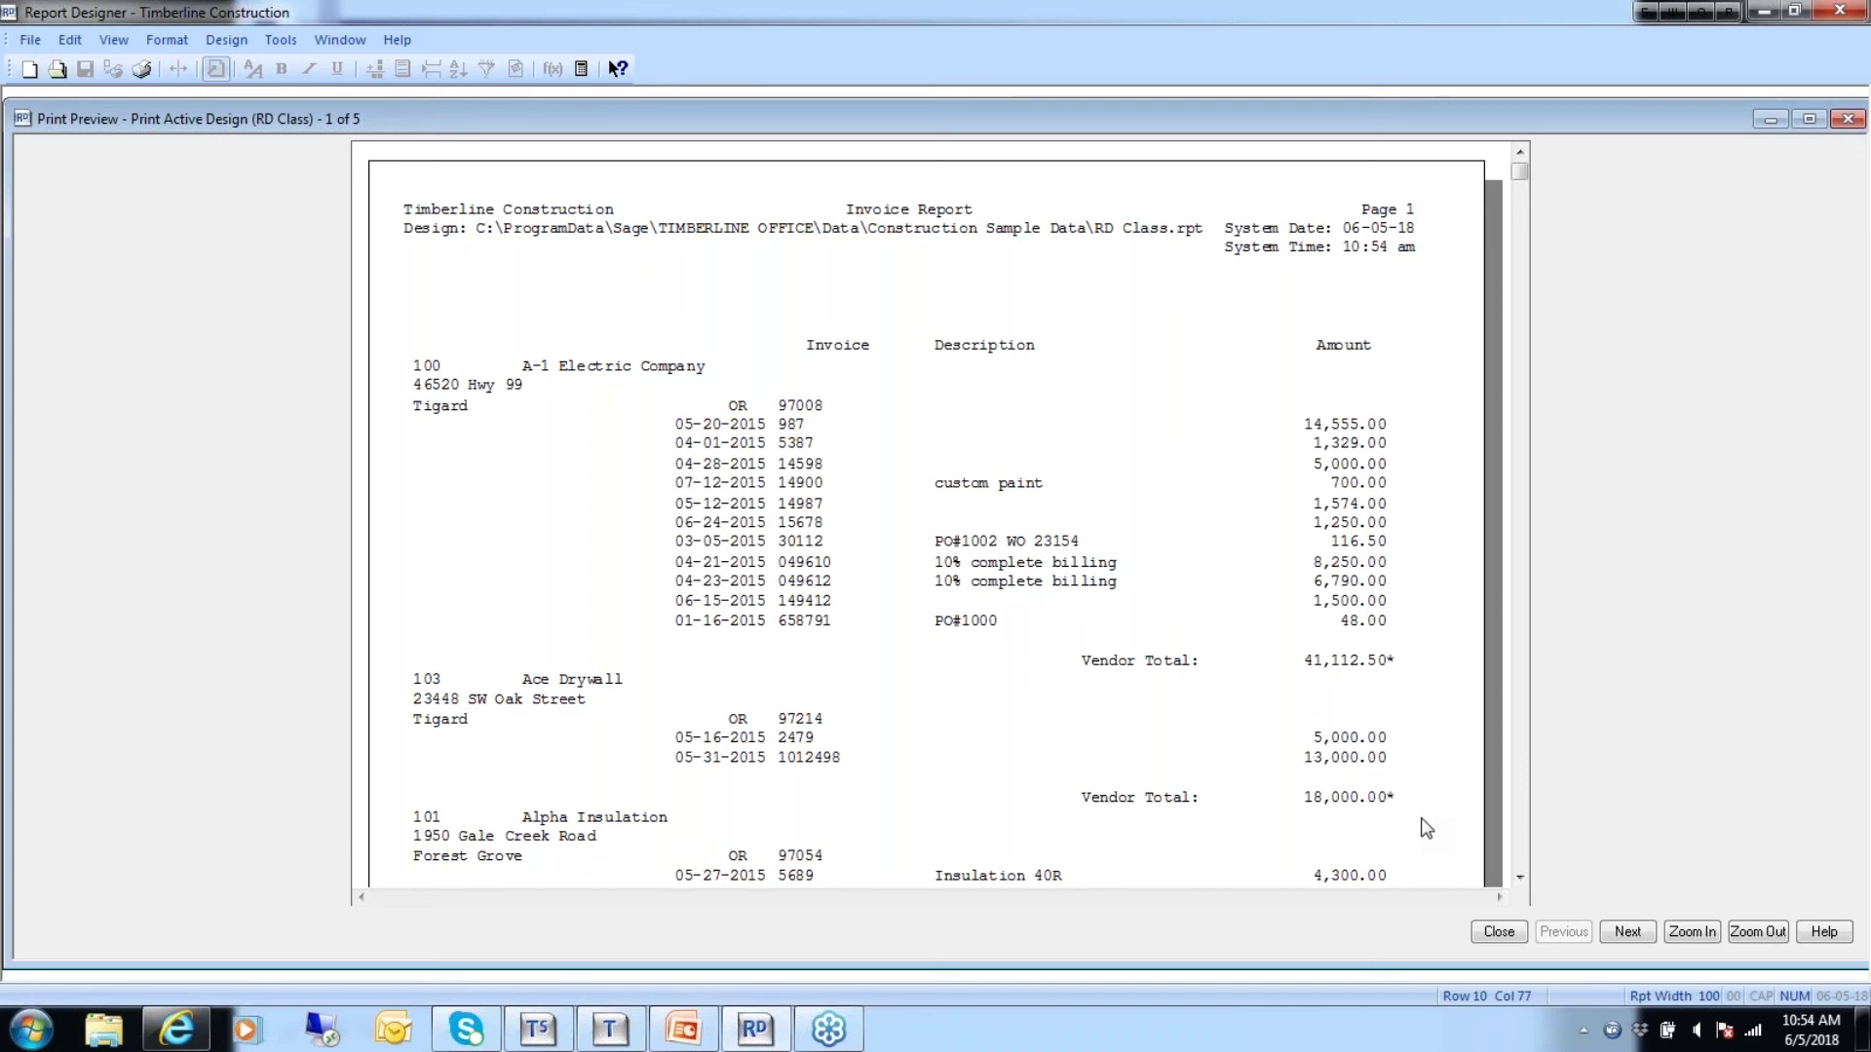
key(ctrl+End)
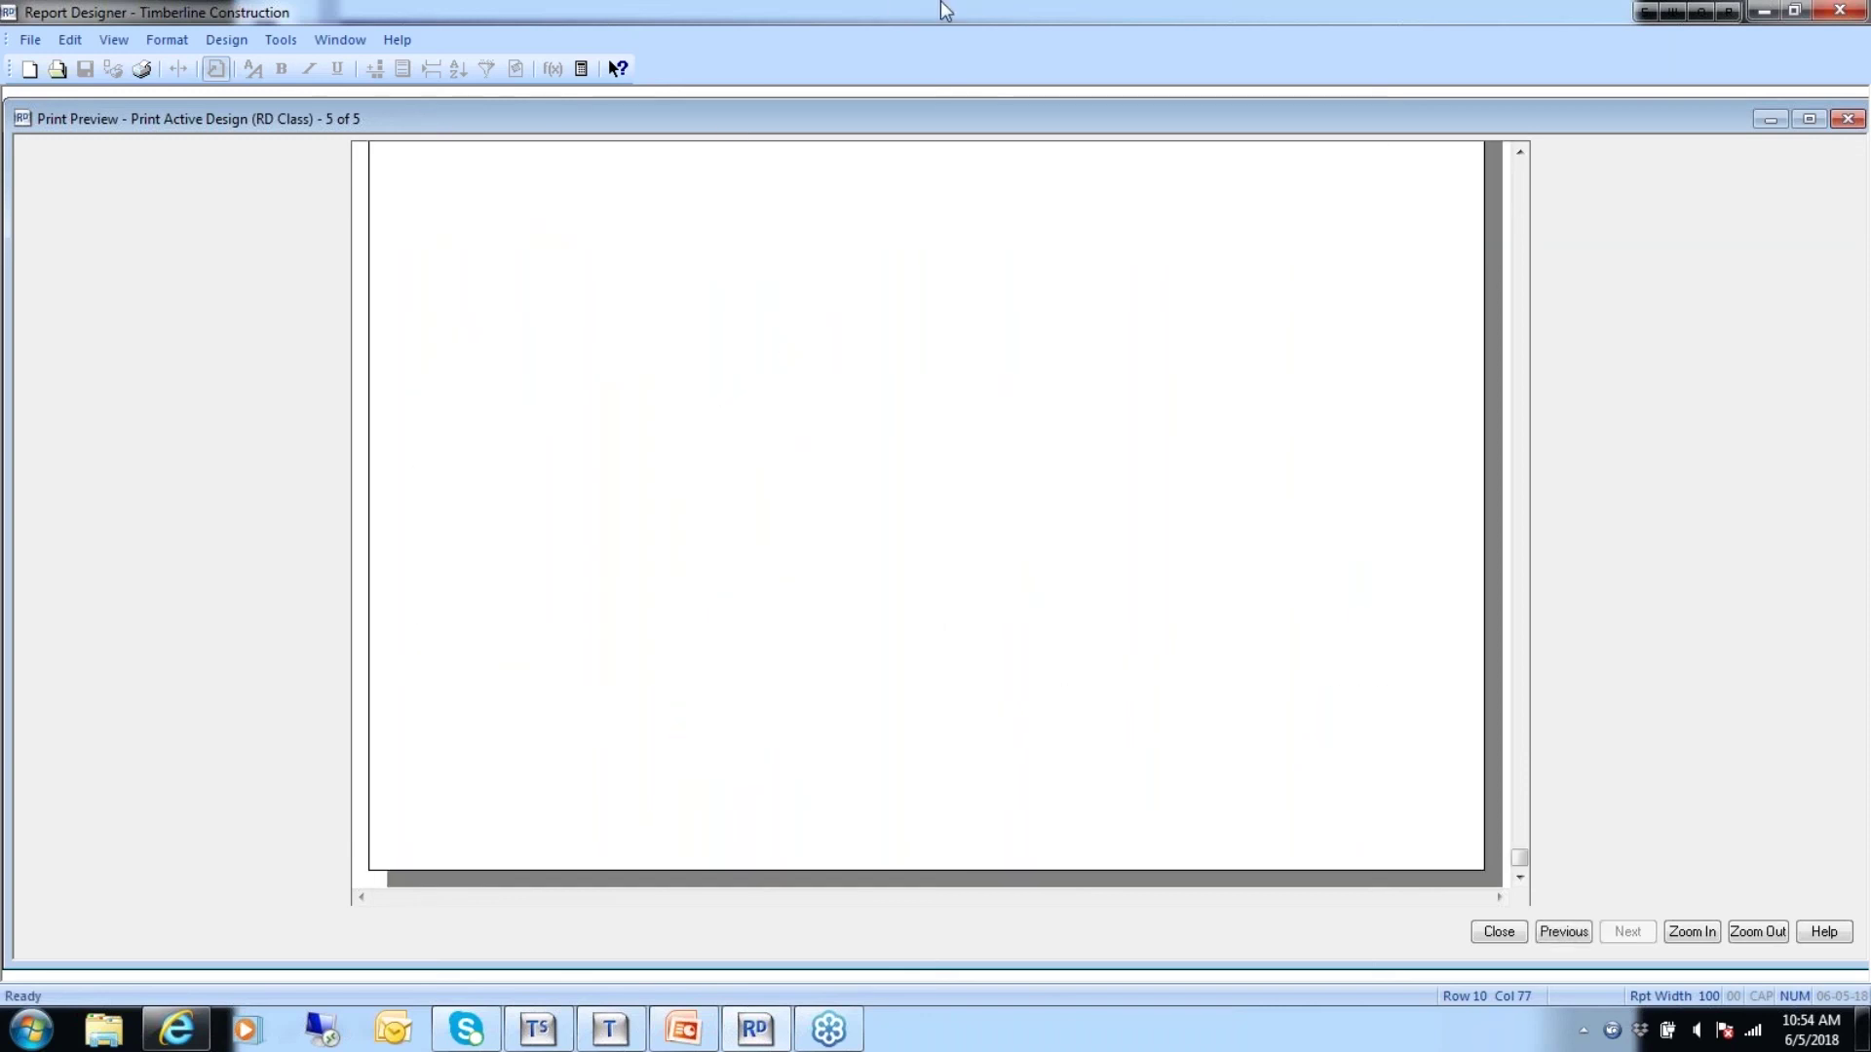
click(1519, 184)
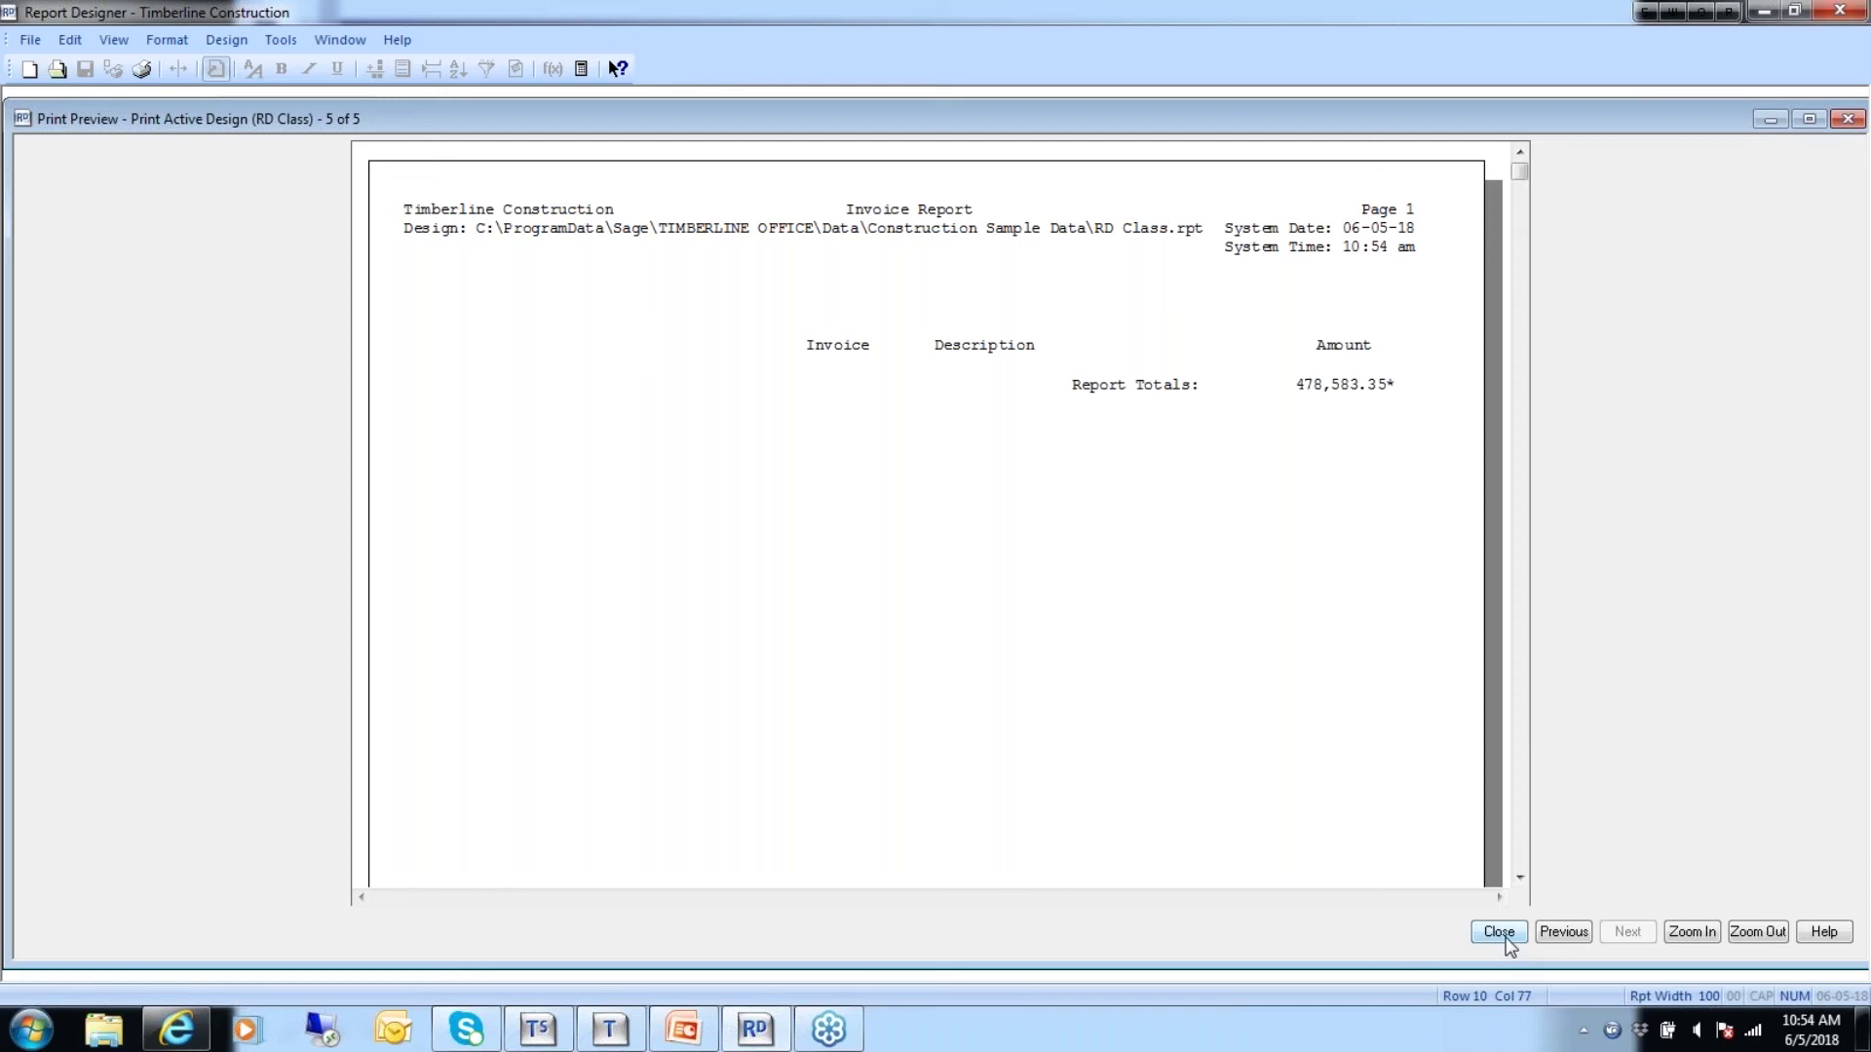
click(1520, 152)
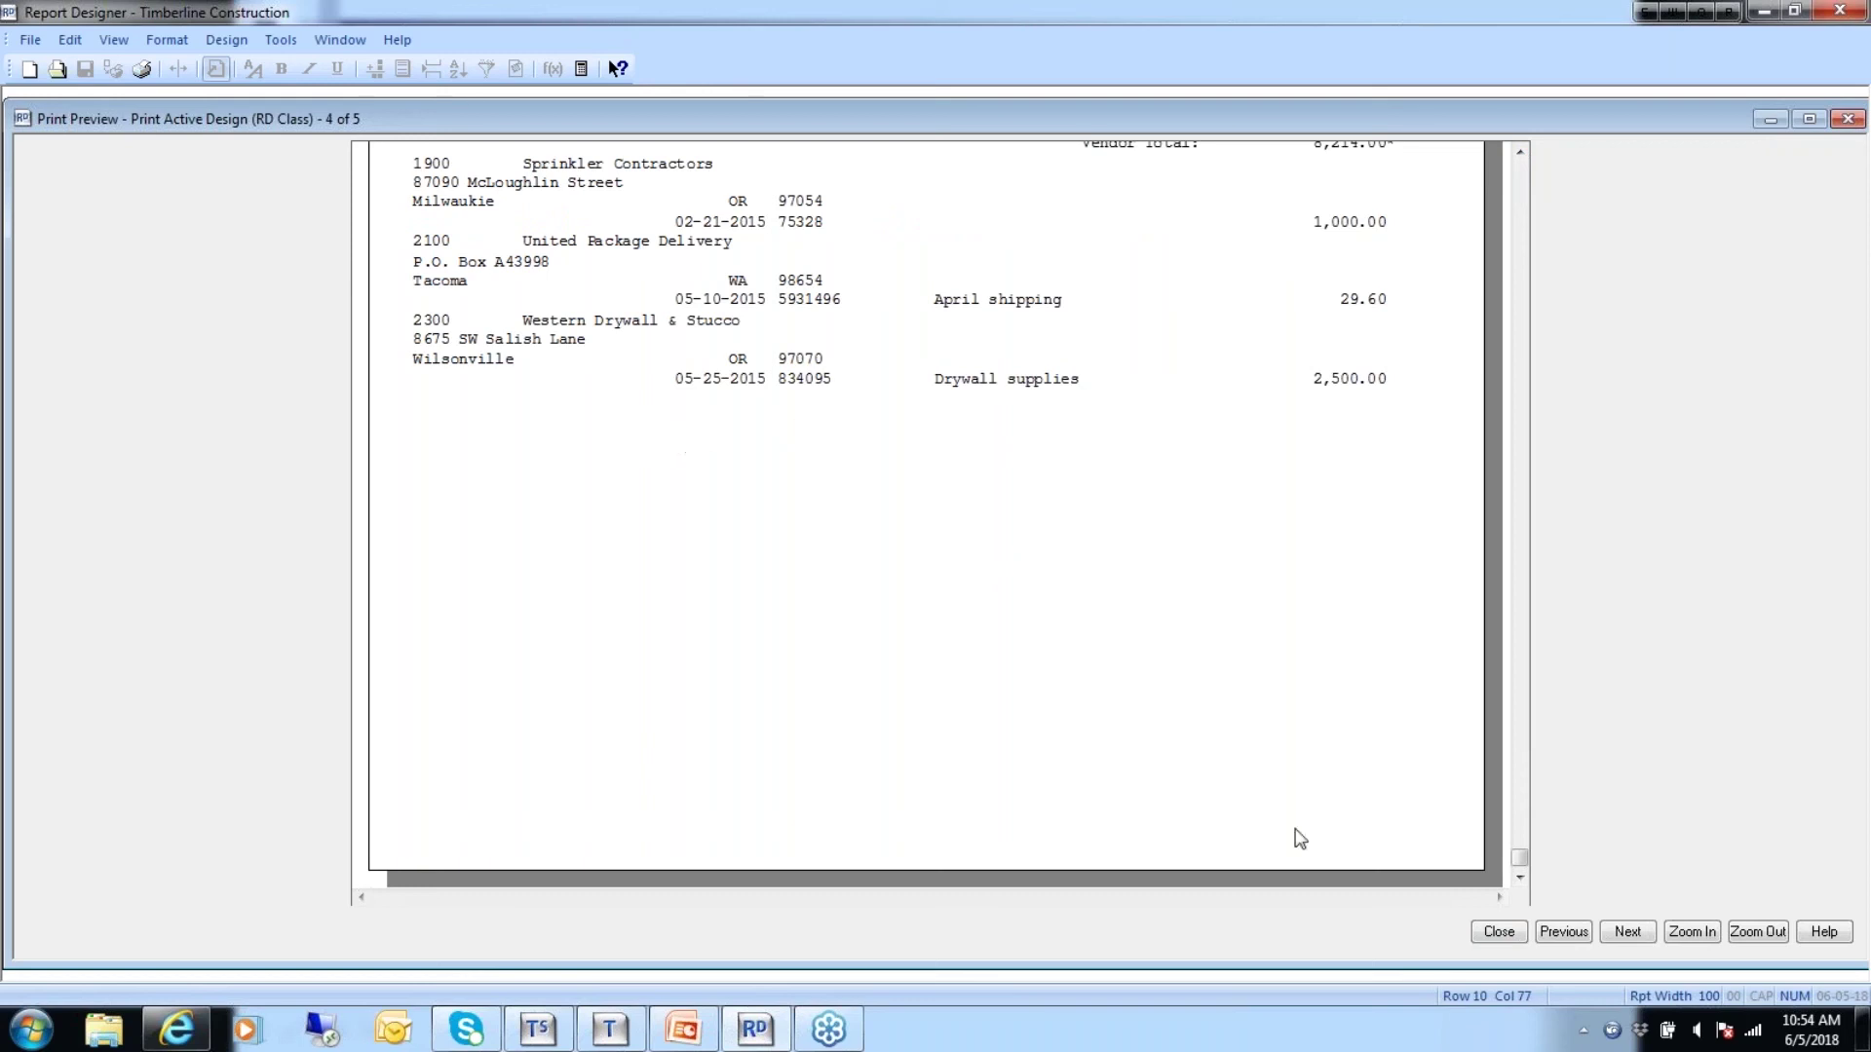
click(1499, 931)
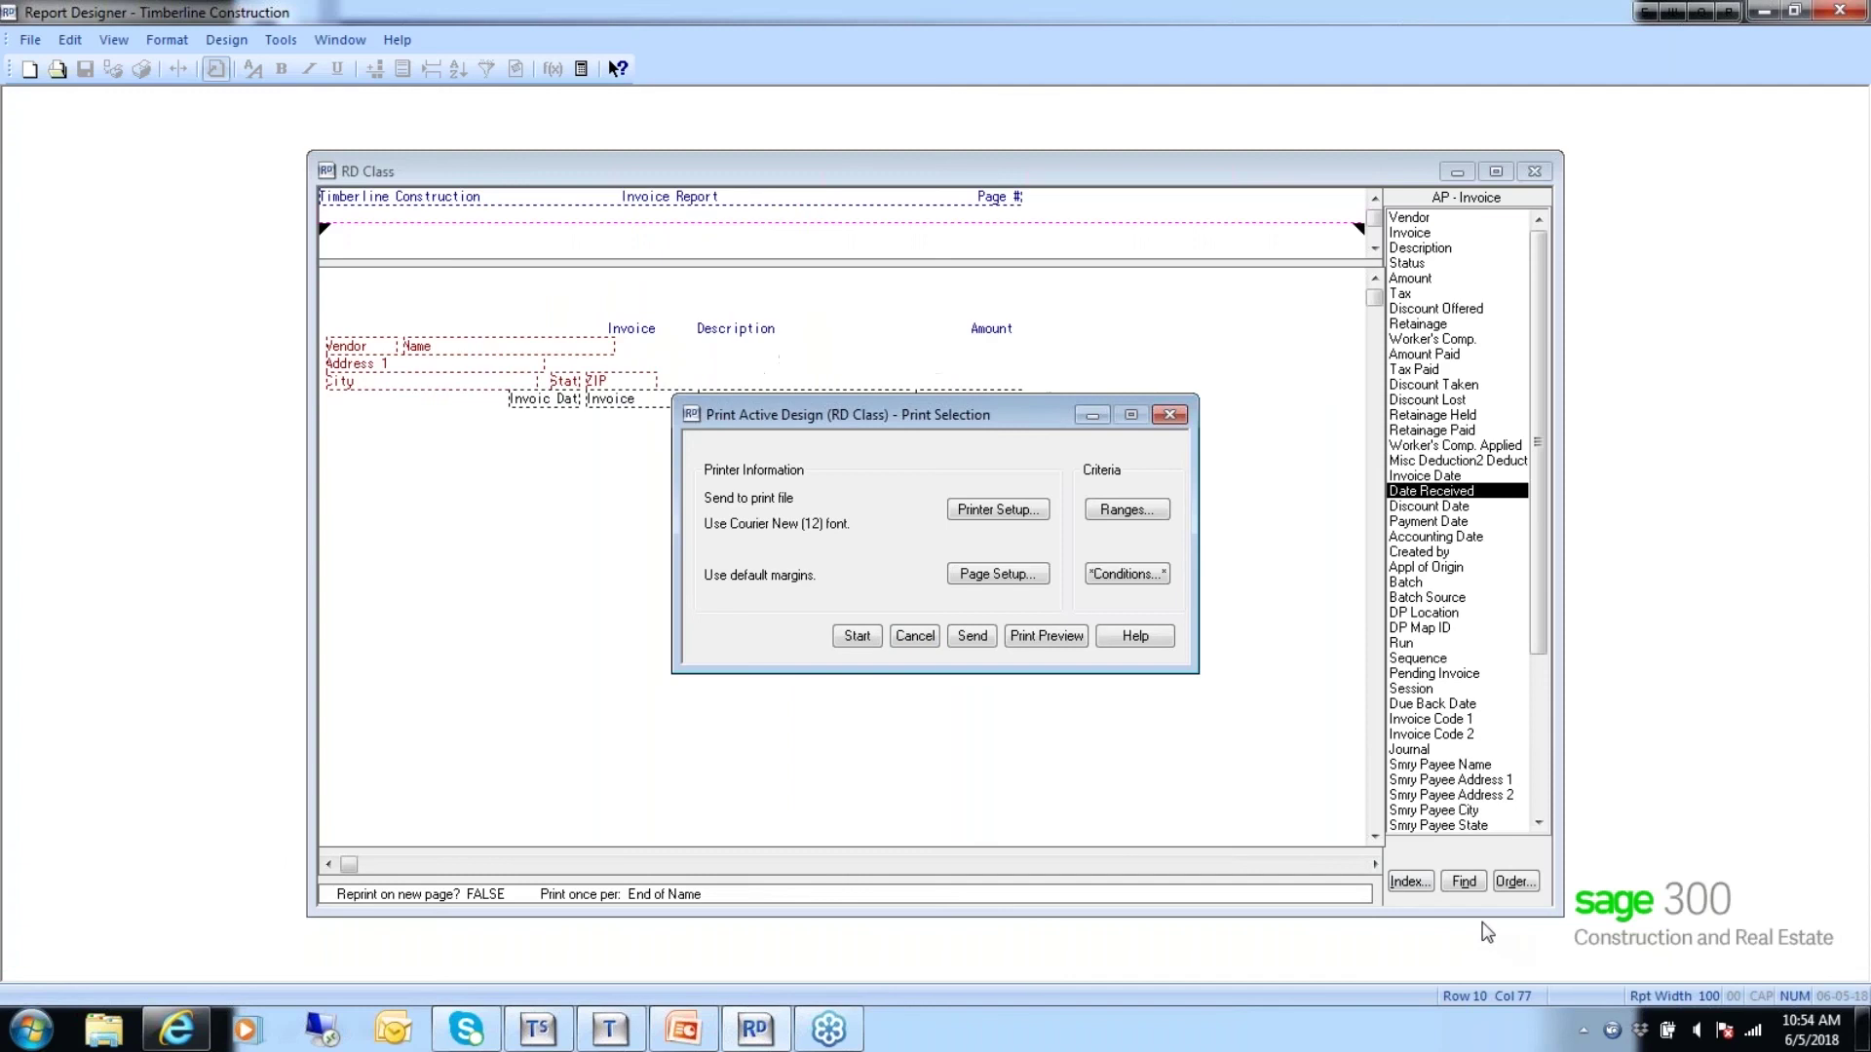
click(908, 640)
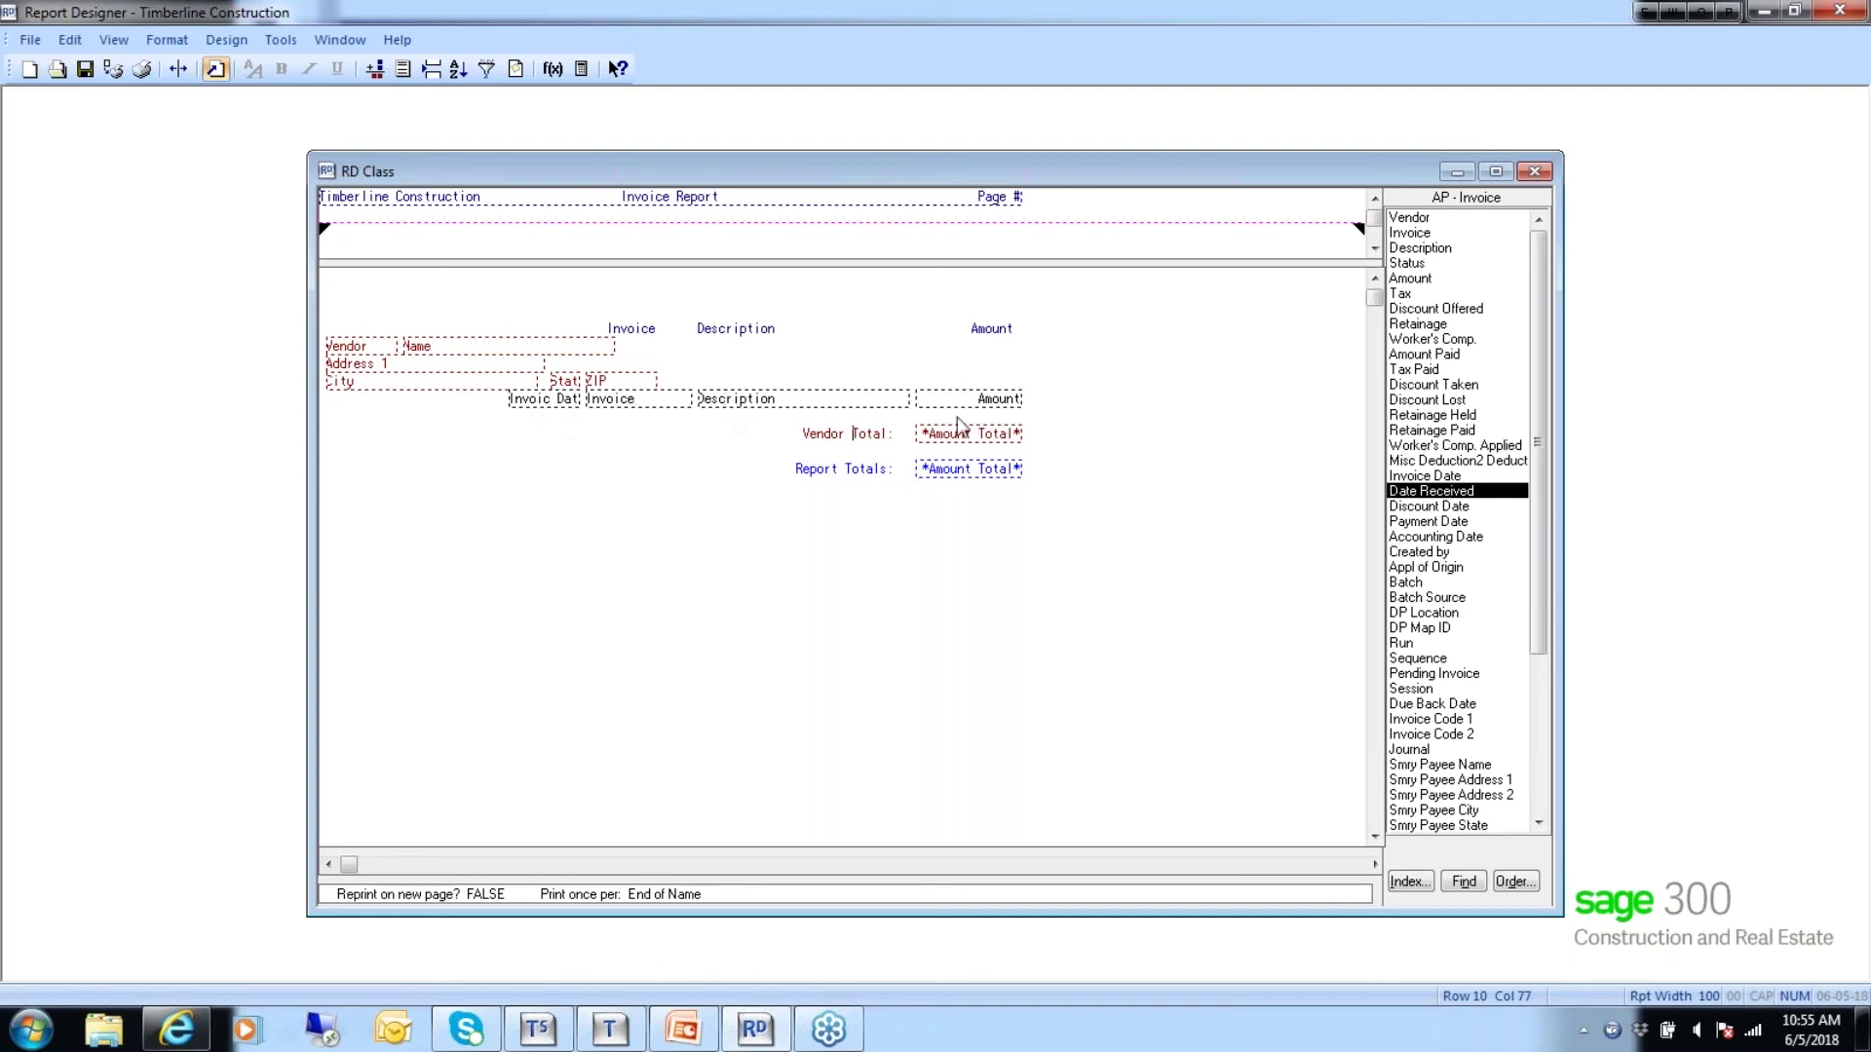
Add the Amount Paid field to the invoice row, directly after the Amount field.
click(1034, 400)
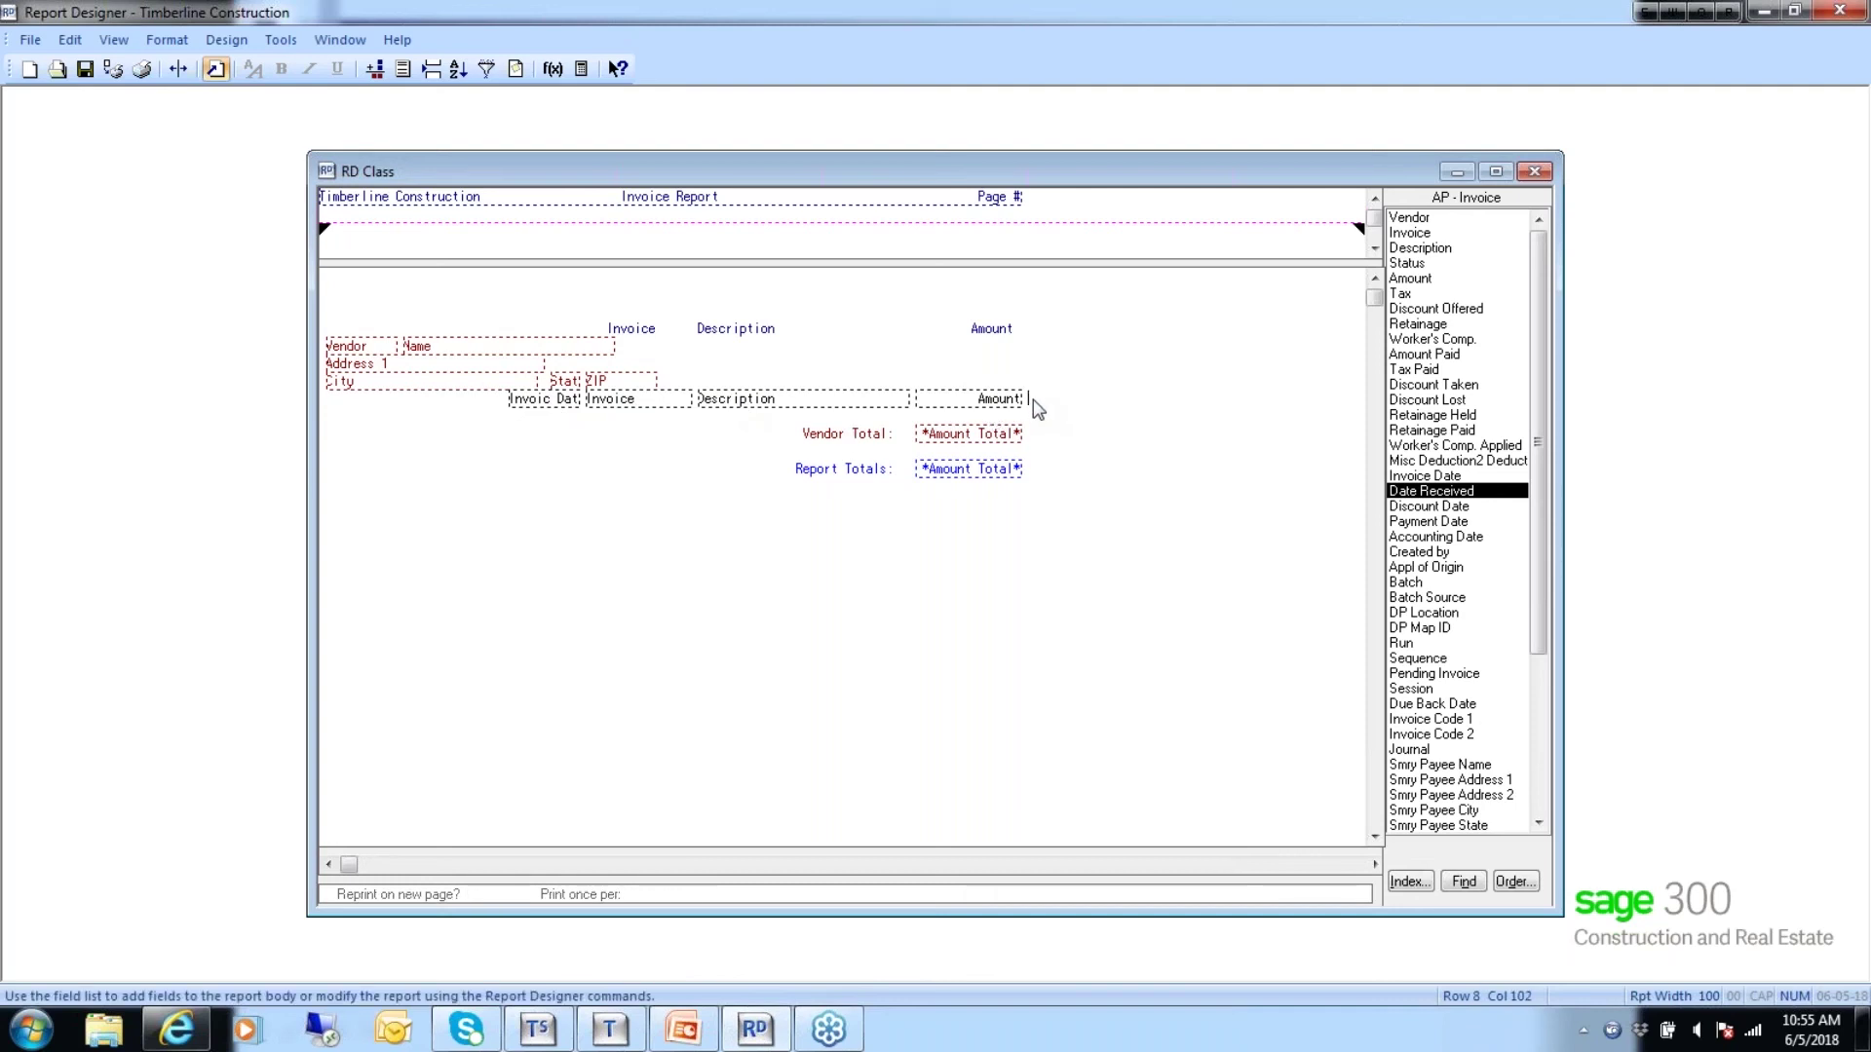
click(1424, 356)
double_click(1424, 358)
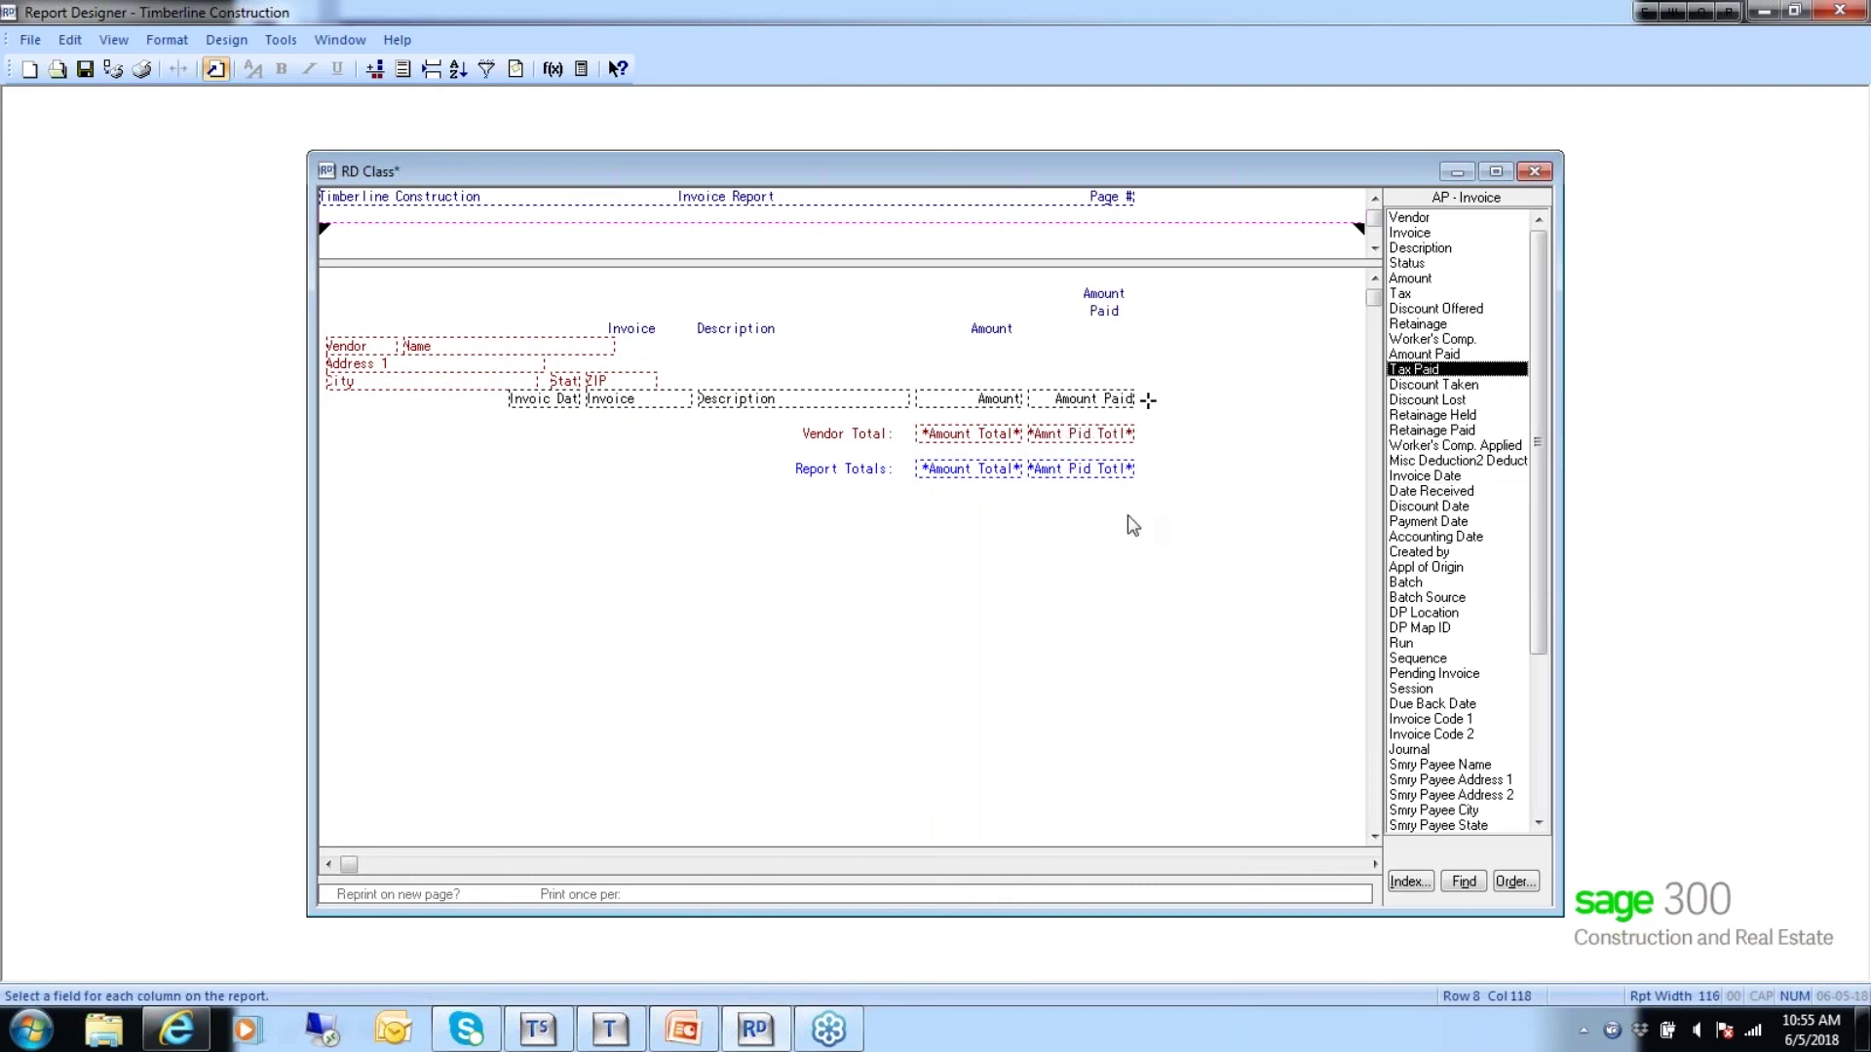
Move the two-line Amount Paid column heading down one row to line up with the other column headings.
click(1060, 281)
drag(1063, 286, 1137, 316)
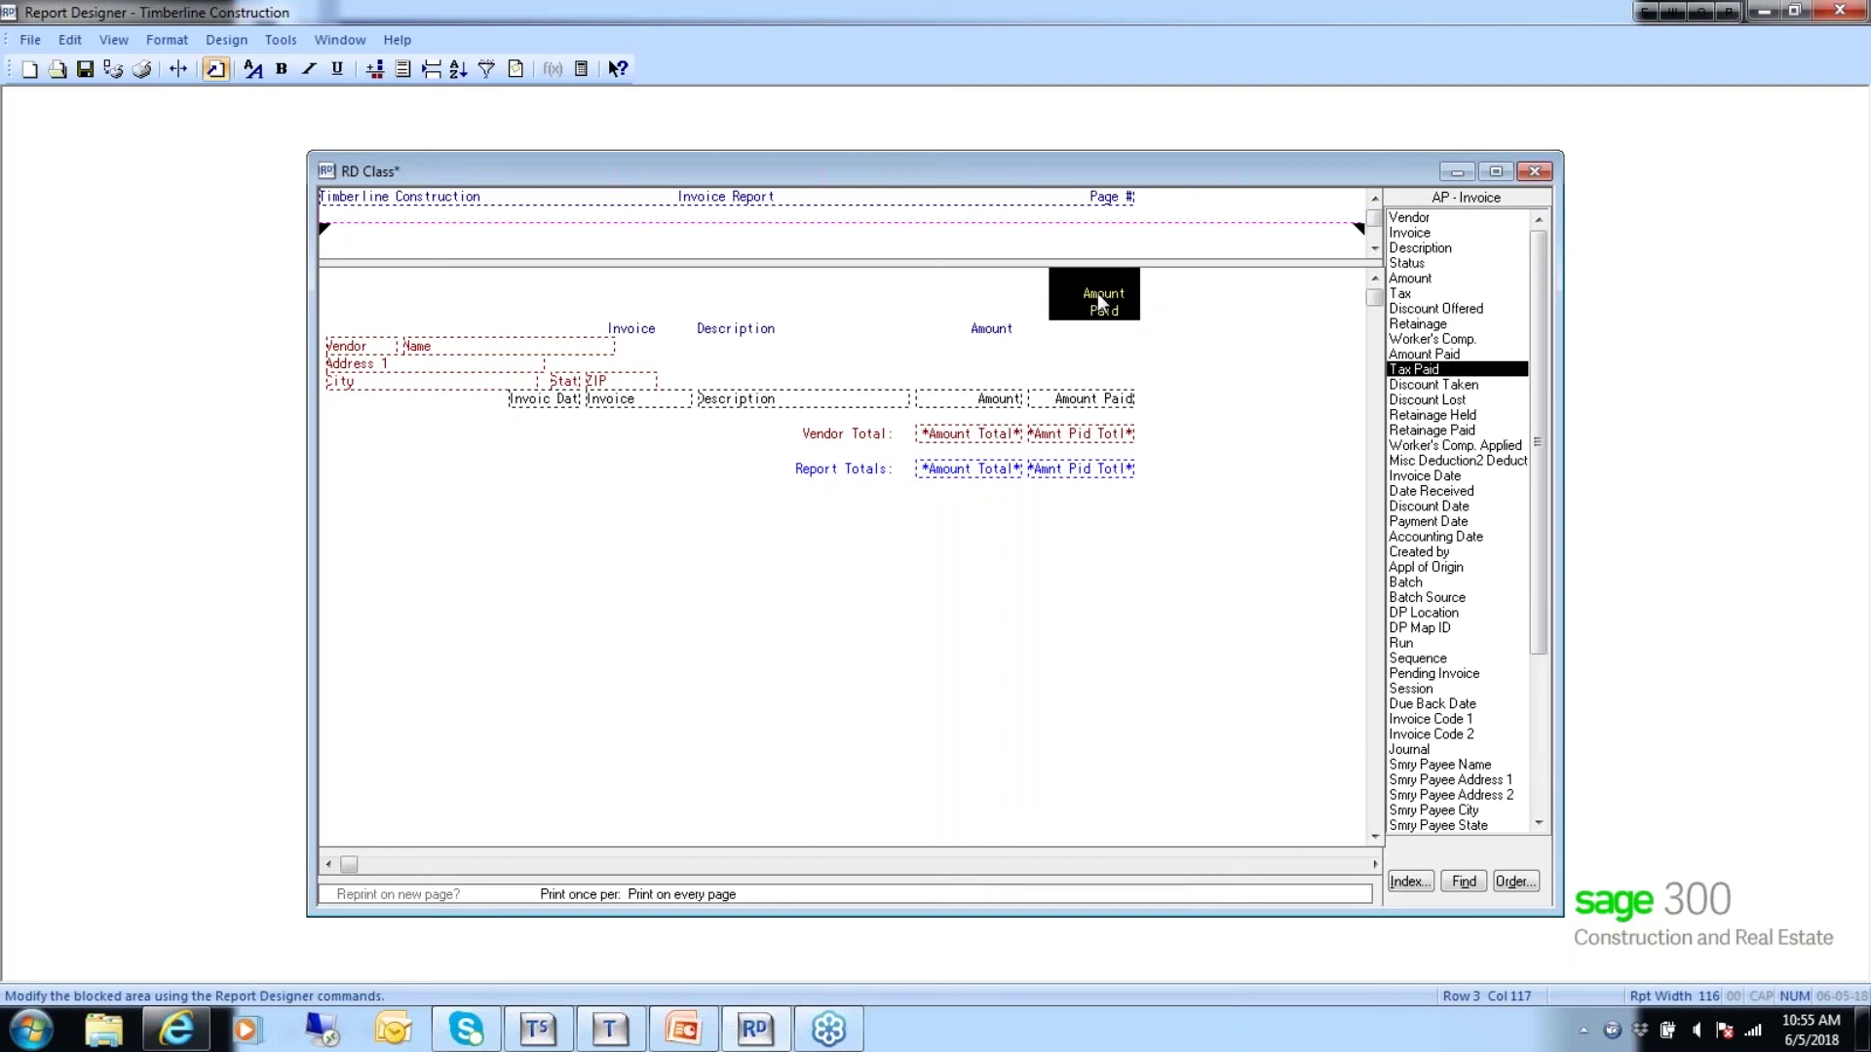
click(1098, 292)
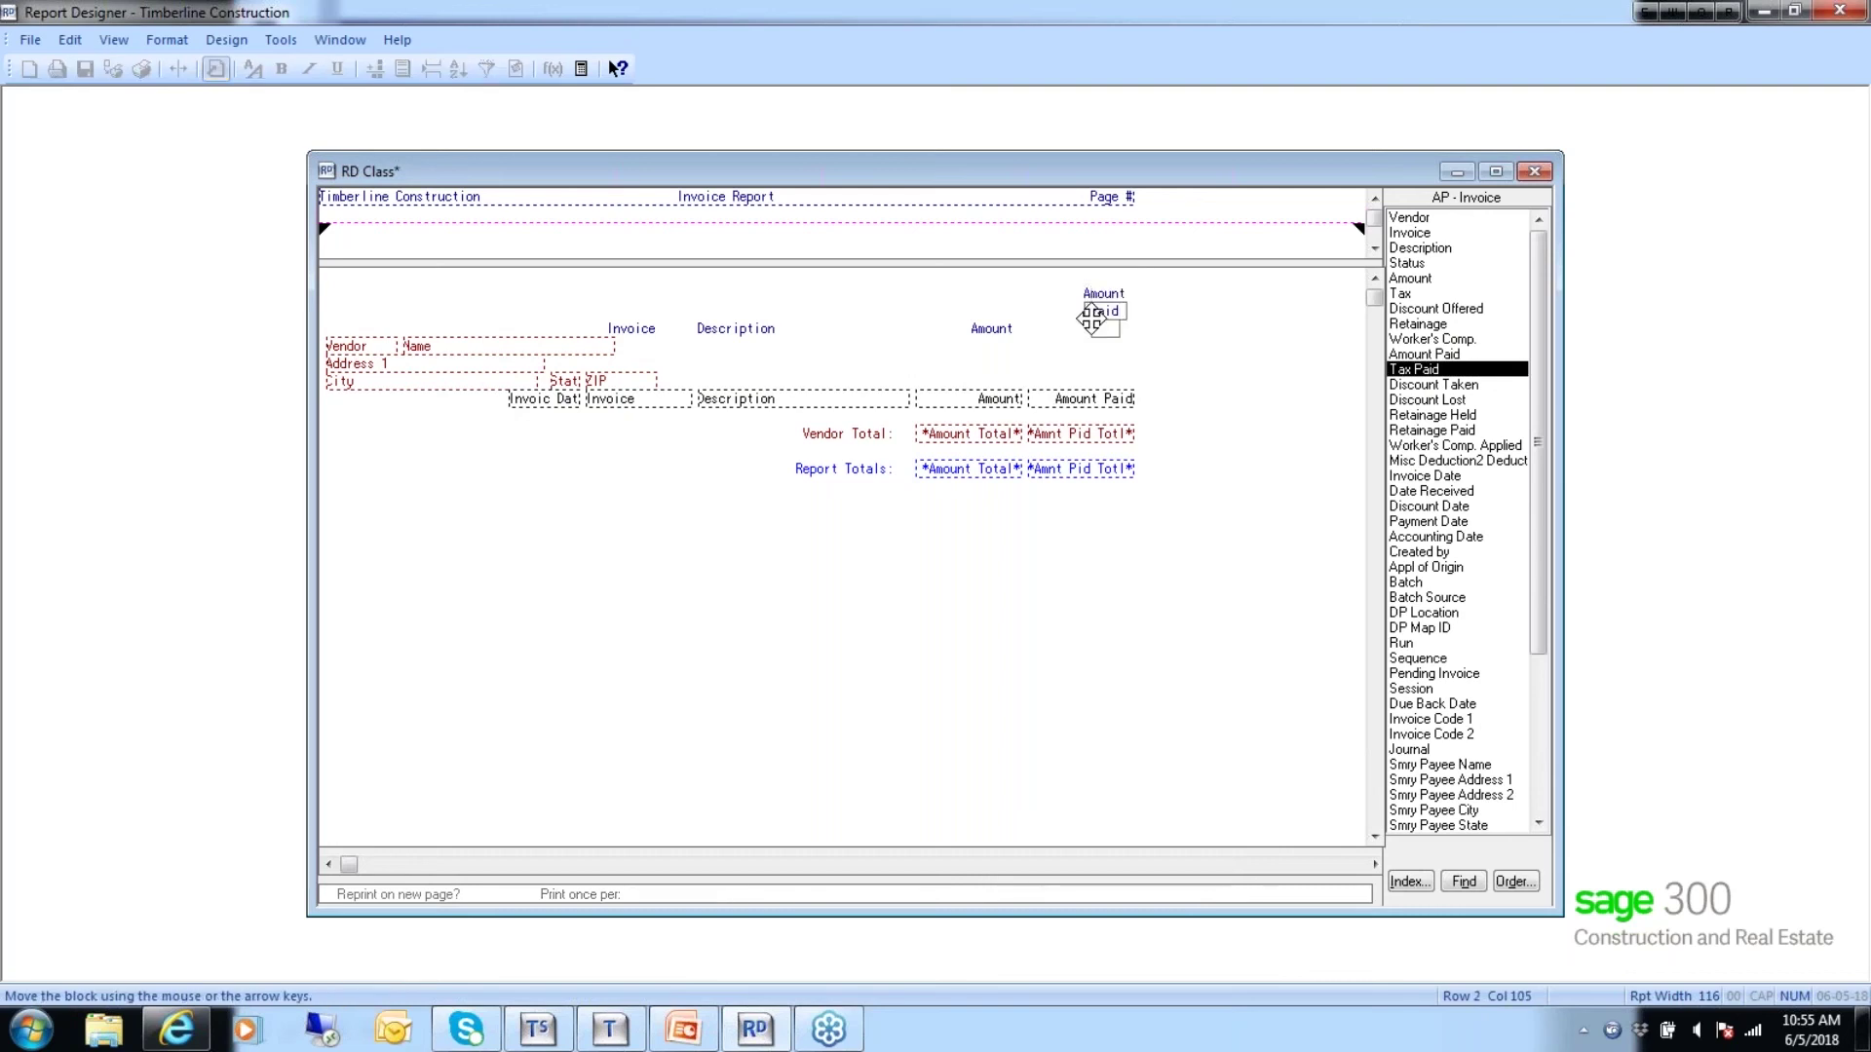
click(1092, 318)
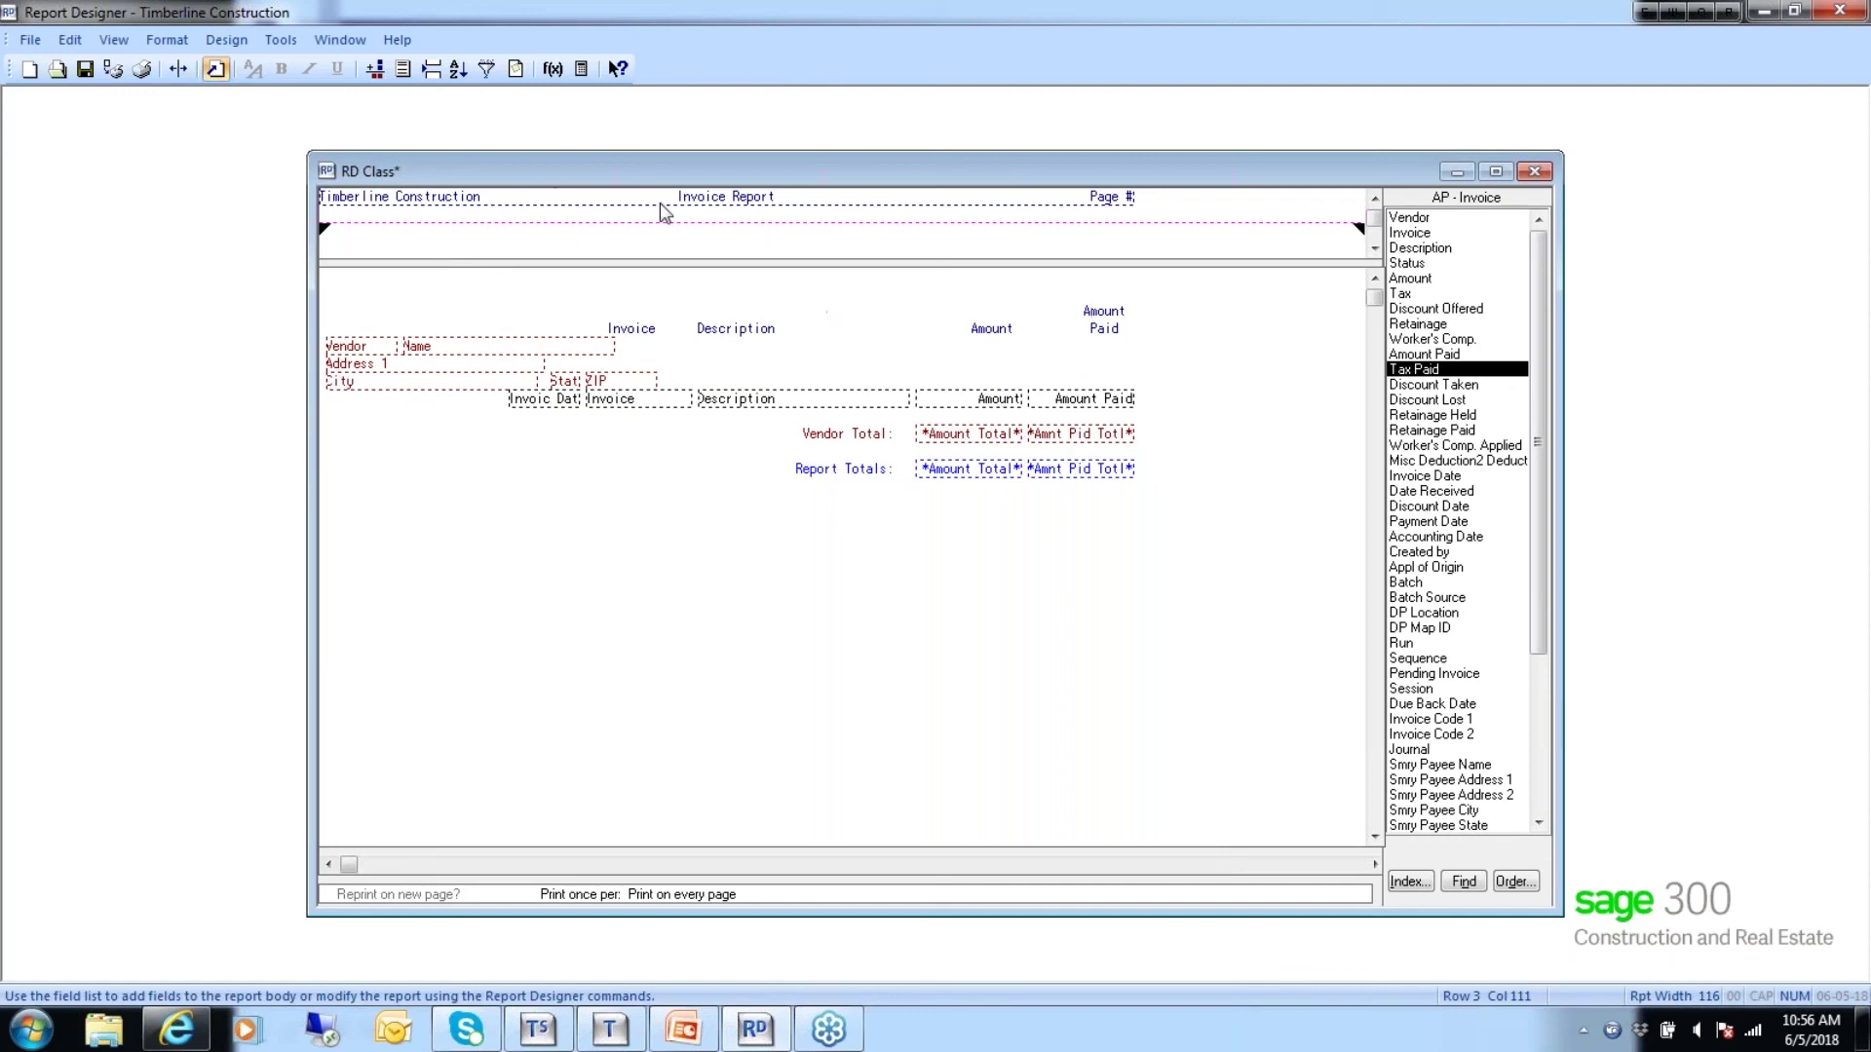
Add a second report condition joined with AND, requiring the AP - Vendor field Type to be equal to Subcontractor.
click(219, 44)
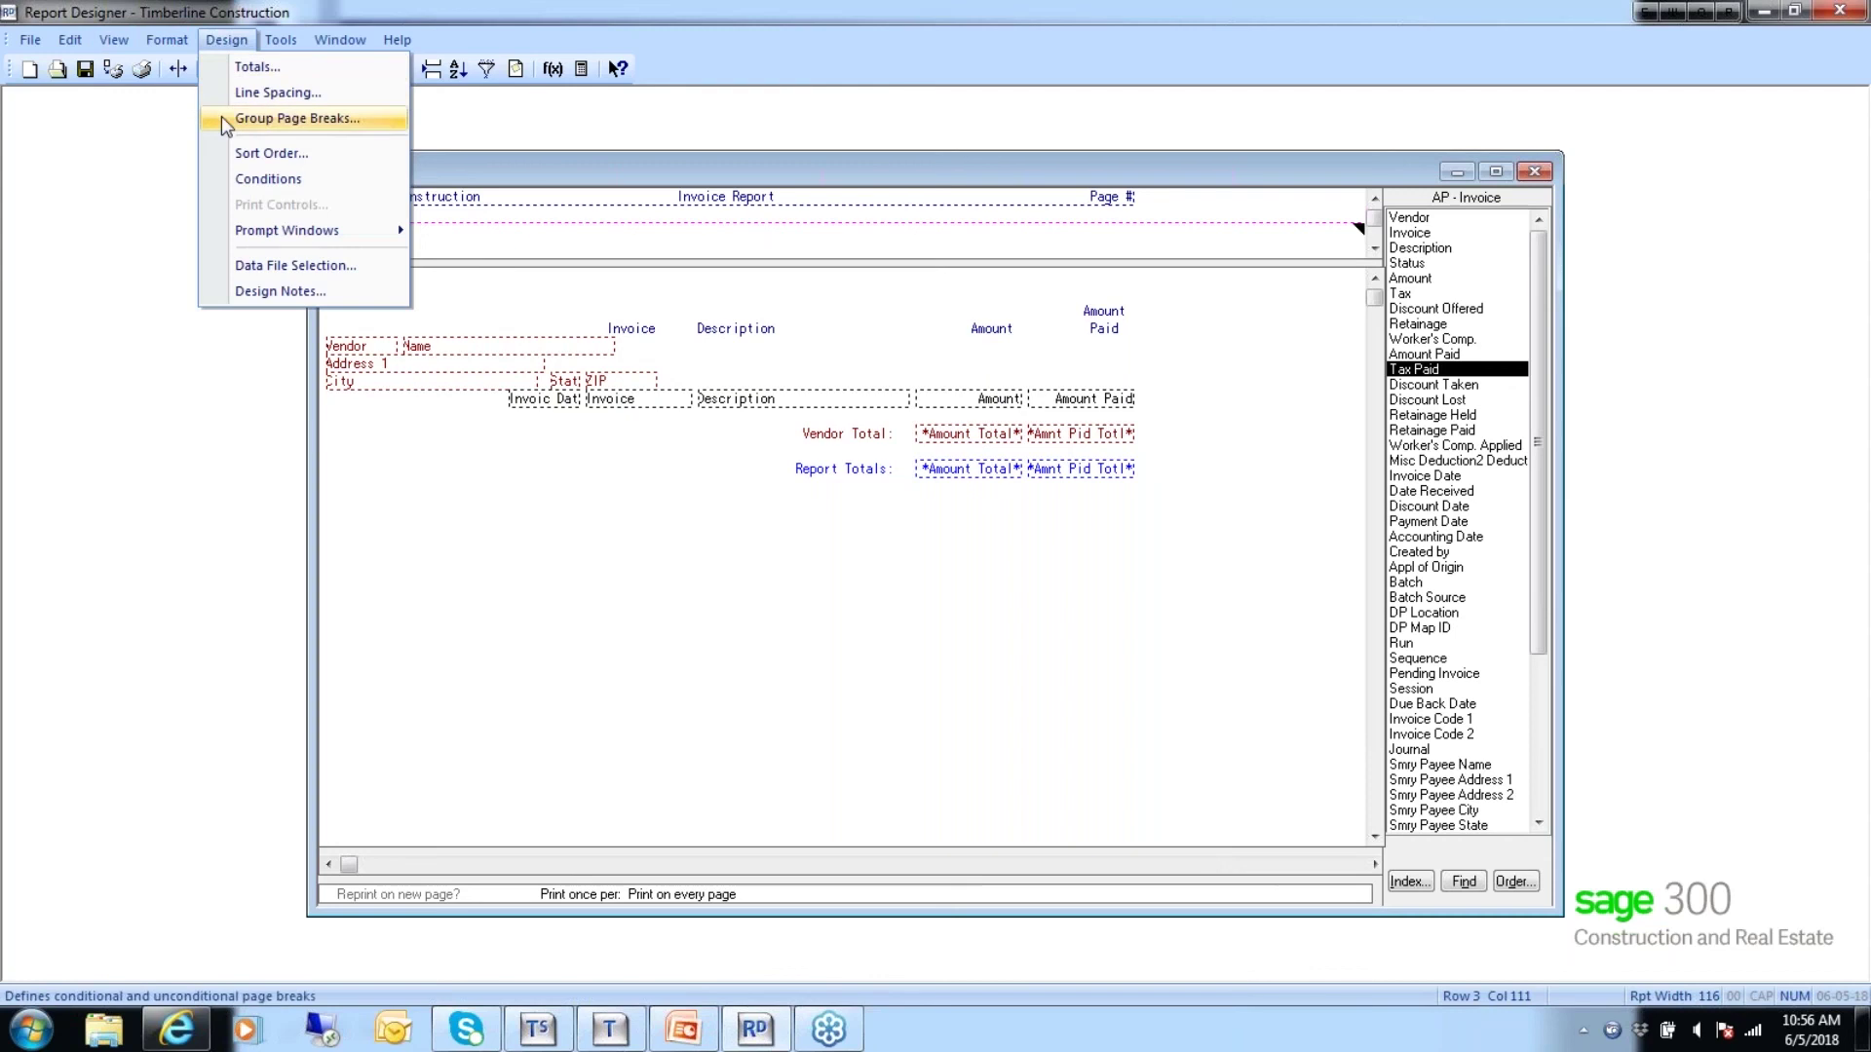
click(228, 179)
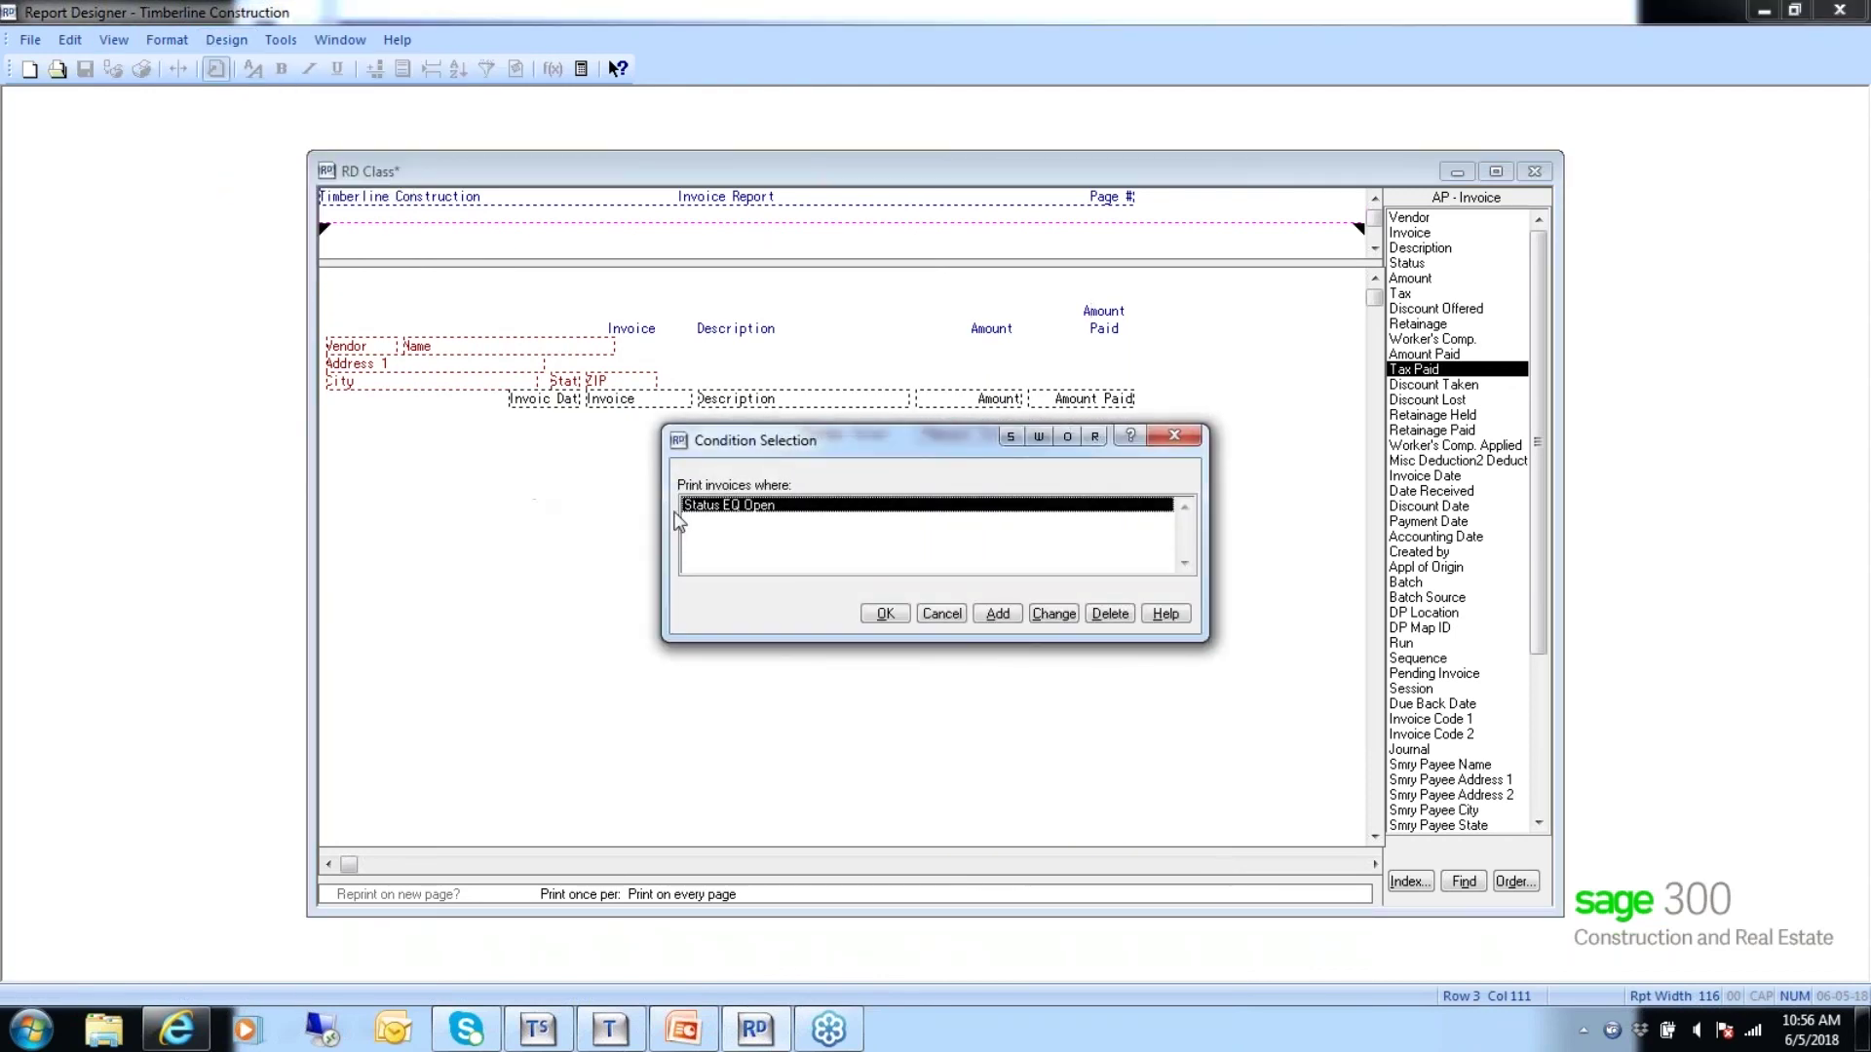
click(995, 614)
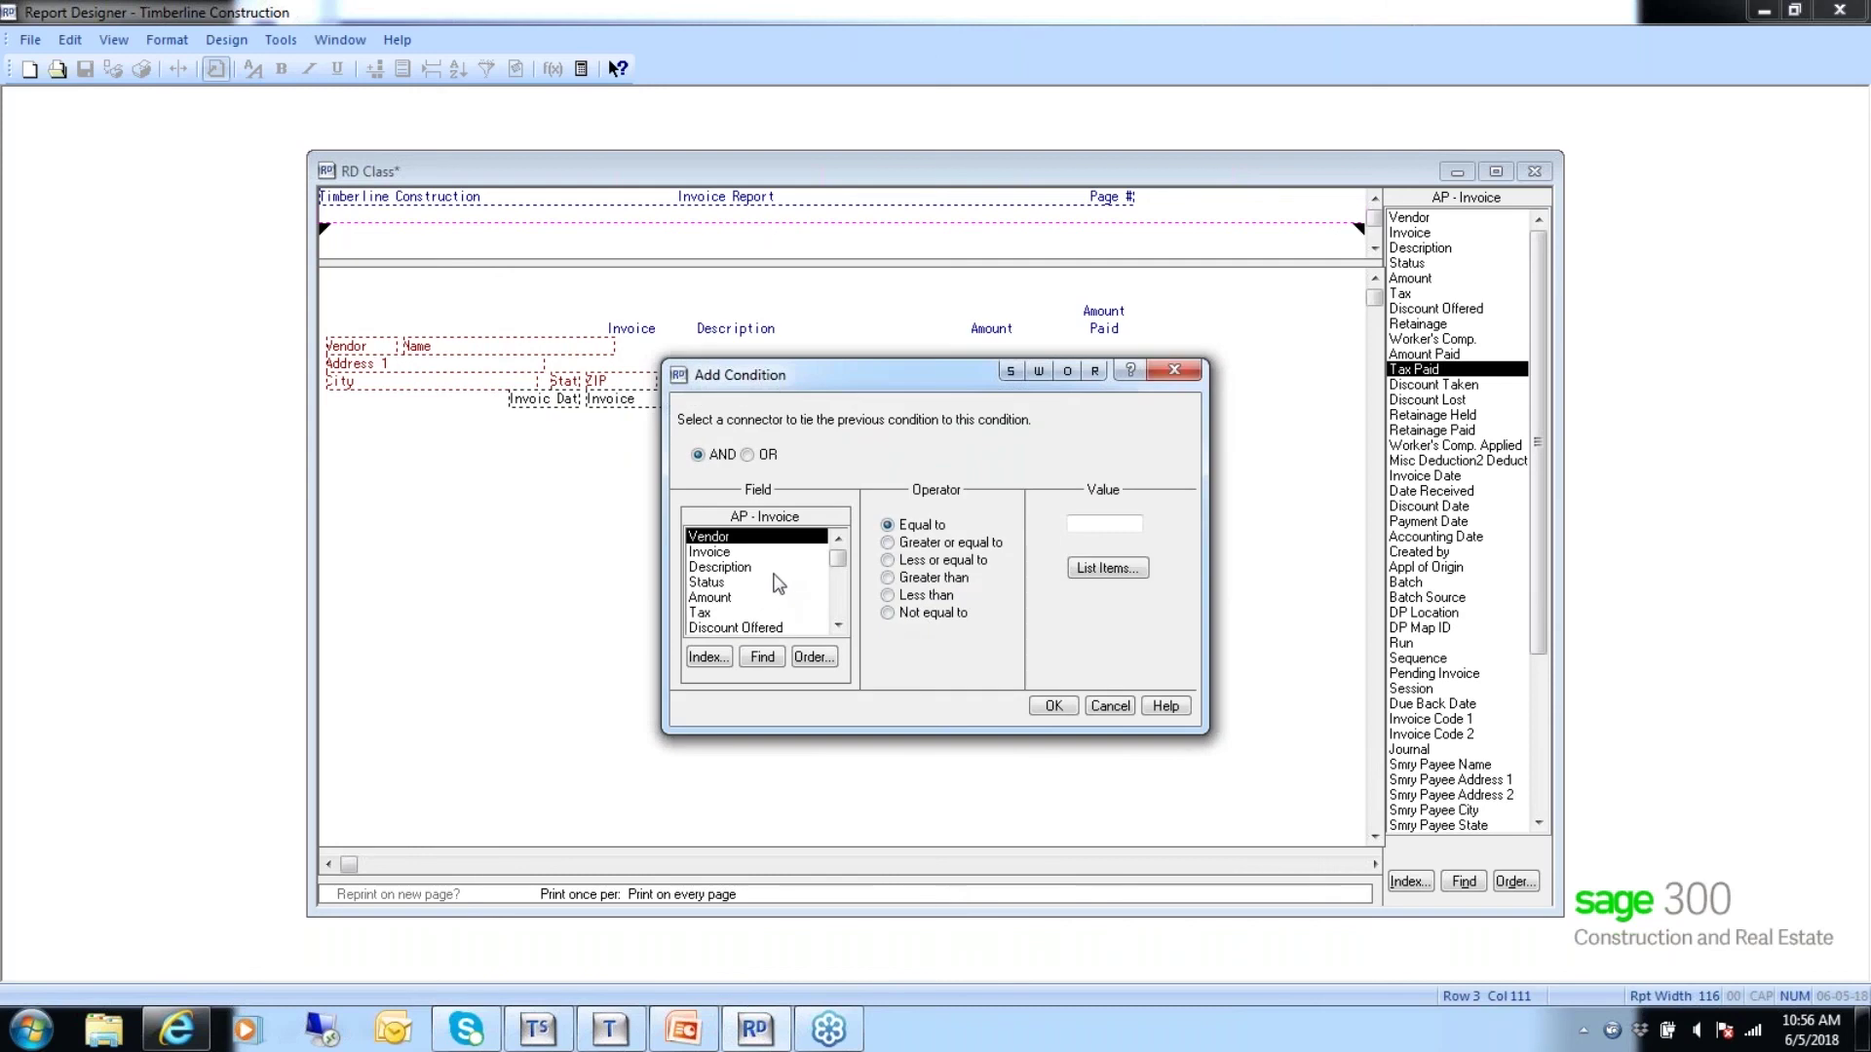
click(708, 659)
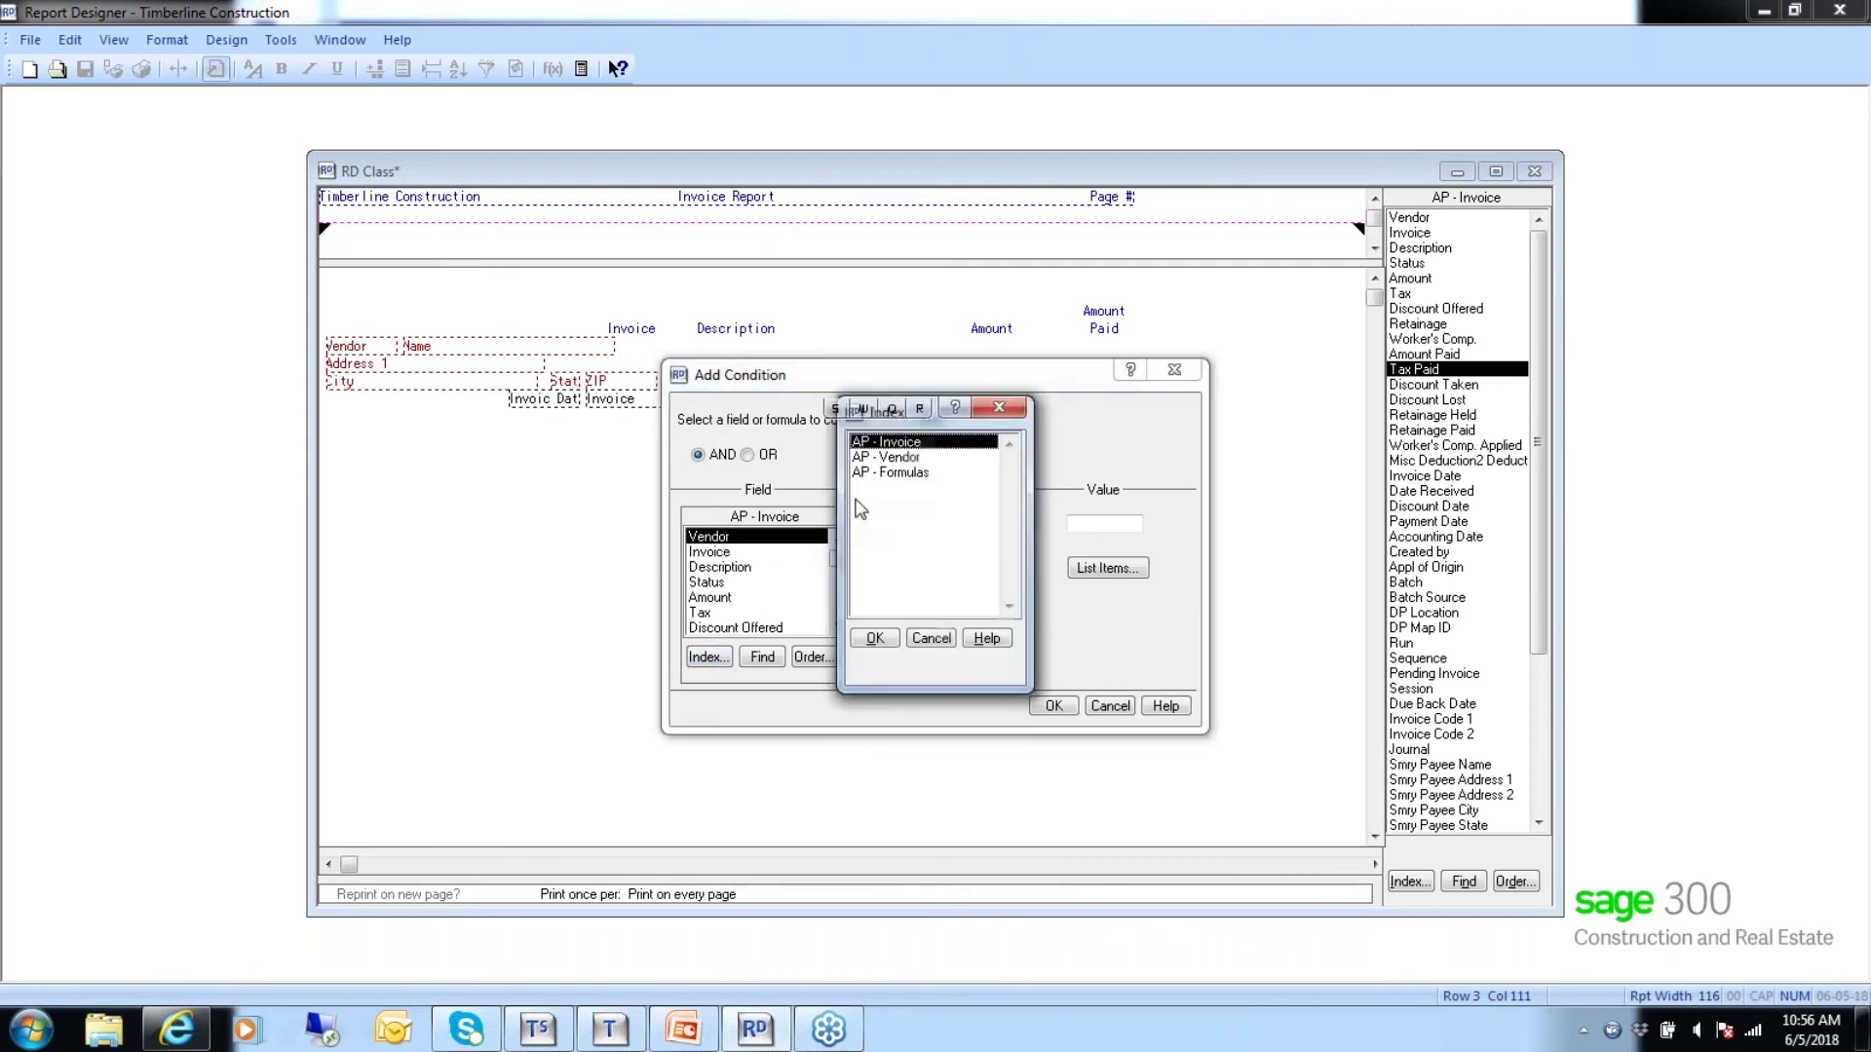
click(884, 457)
click(874, 638)
click(838, 626)
click(838, 625)
click(837, 625)
click(838, 626)
click(838, 625)
click(838, 626)
click(838, 626)
click(838, 625)
click(838, 625)
click(838, 626)
click(838, 626)
click(838, 625)
click(838, 625)
click(838, 625)
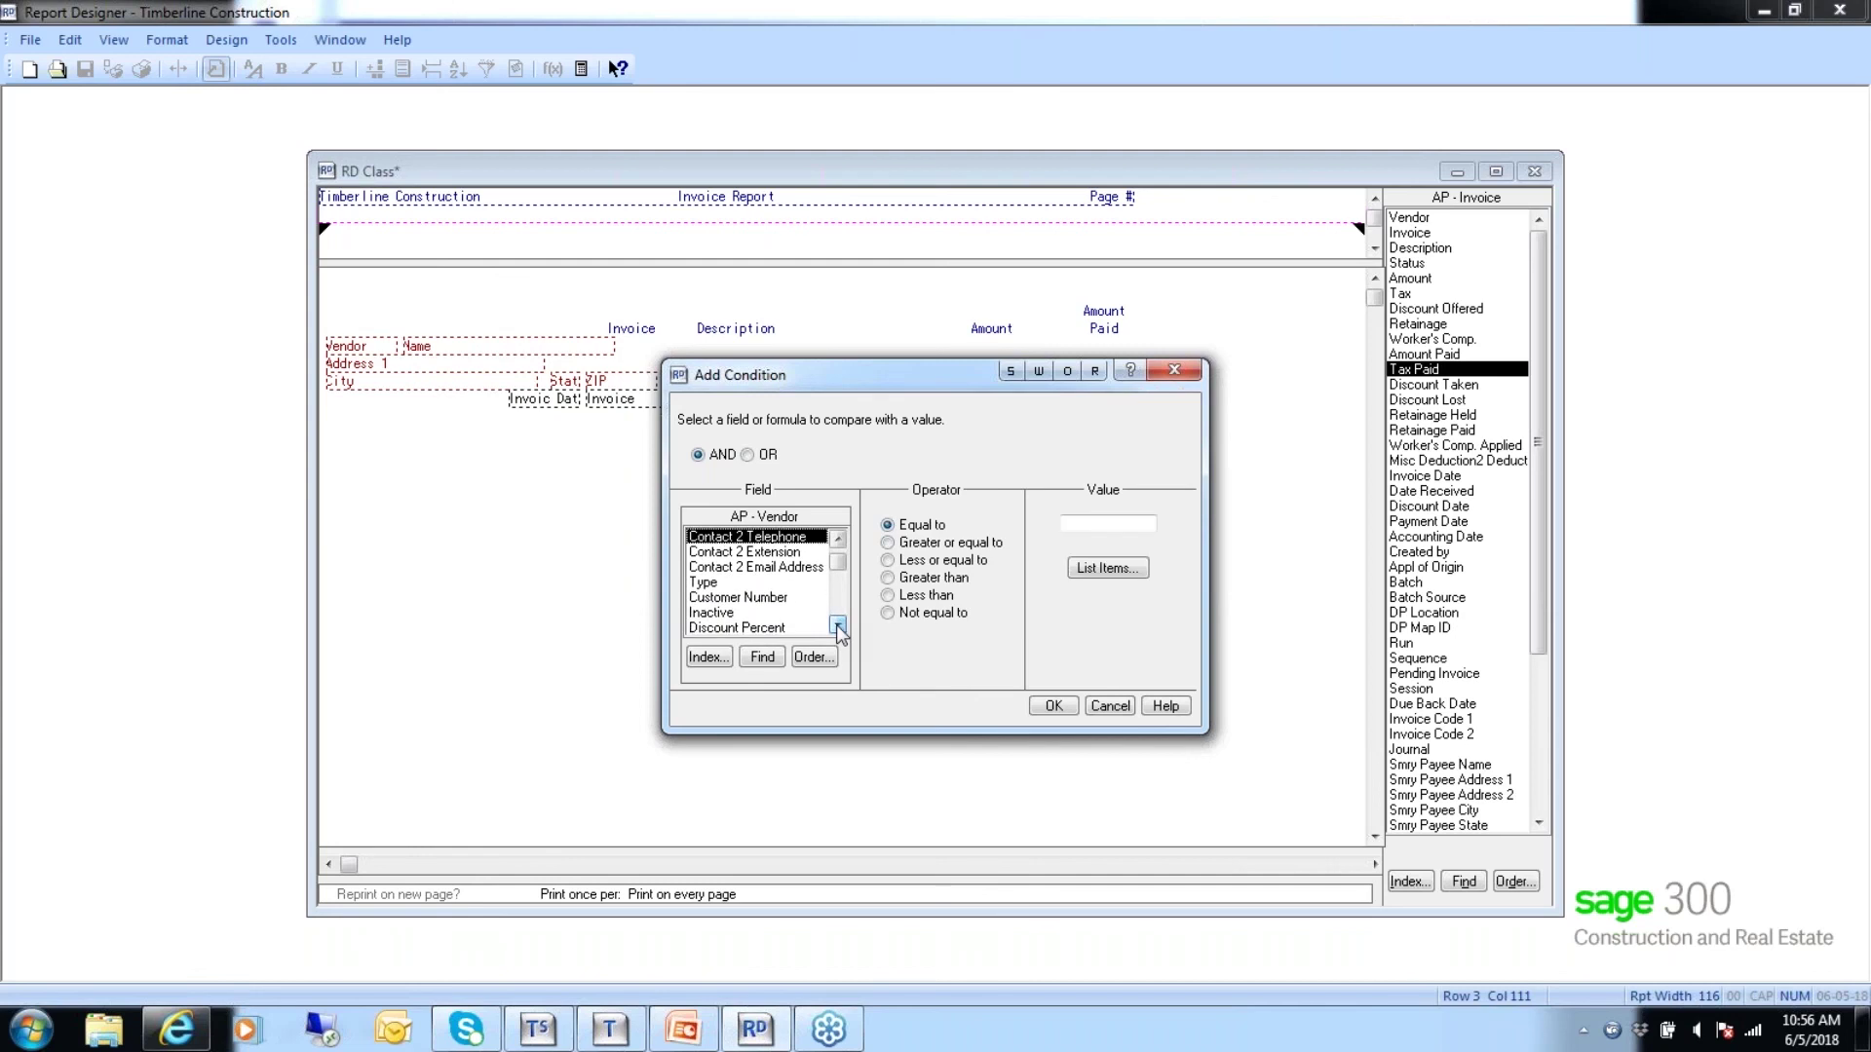
click(721, 582)
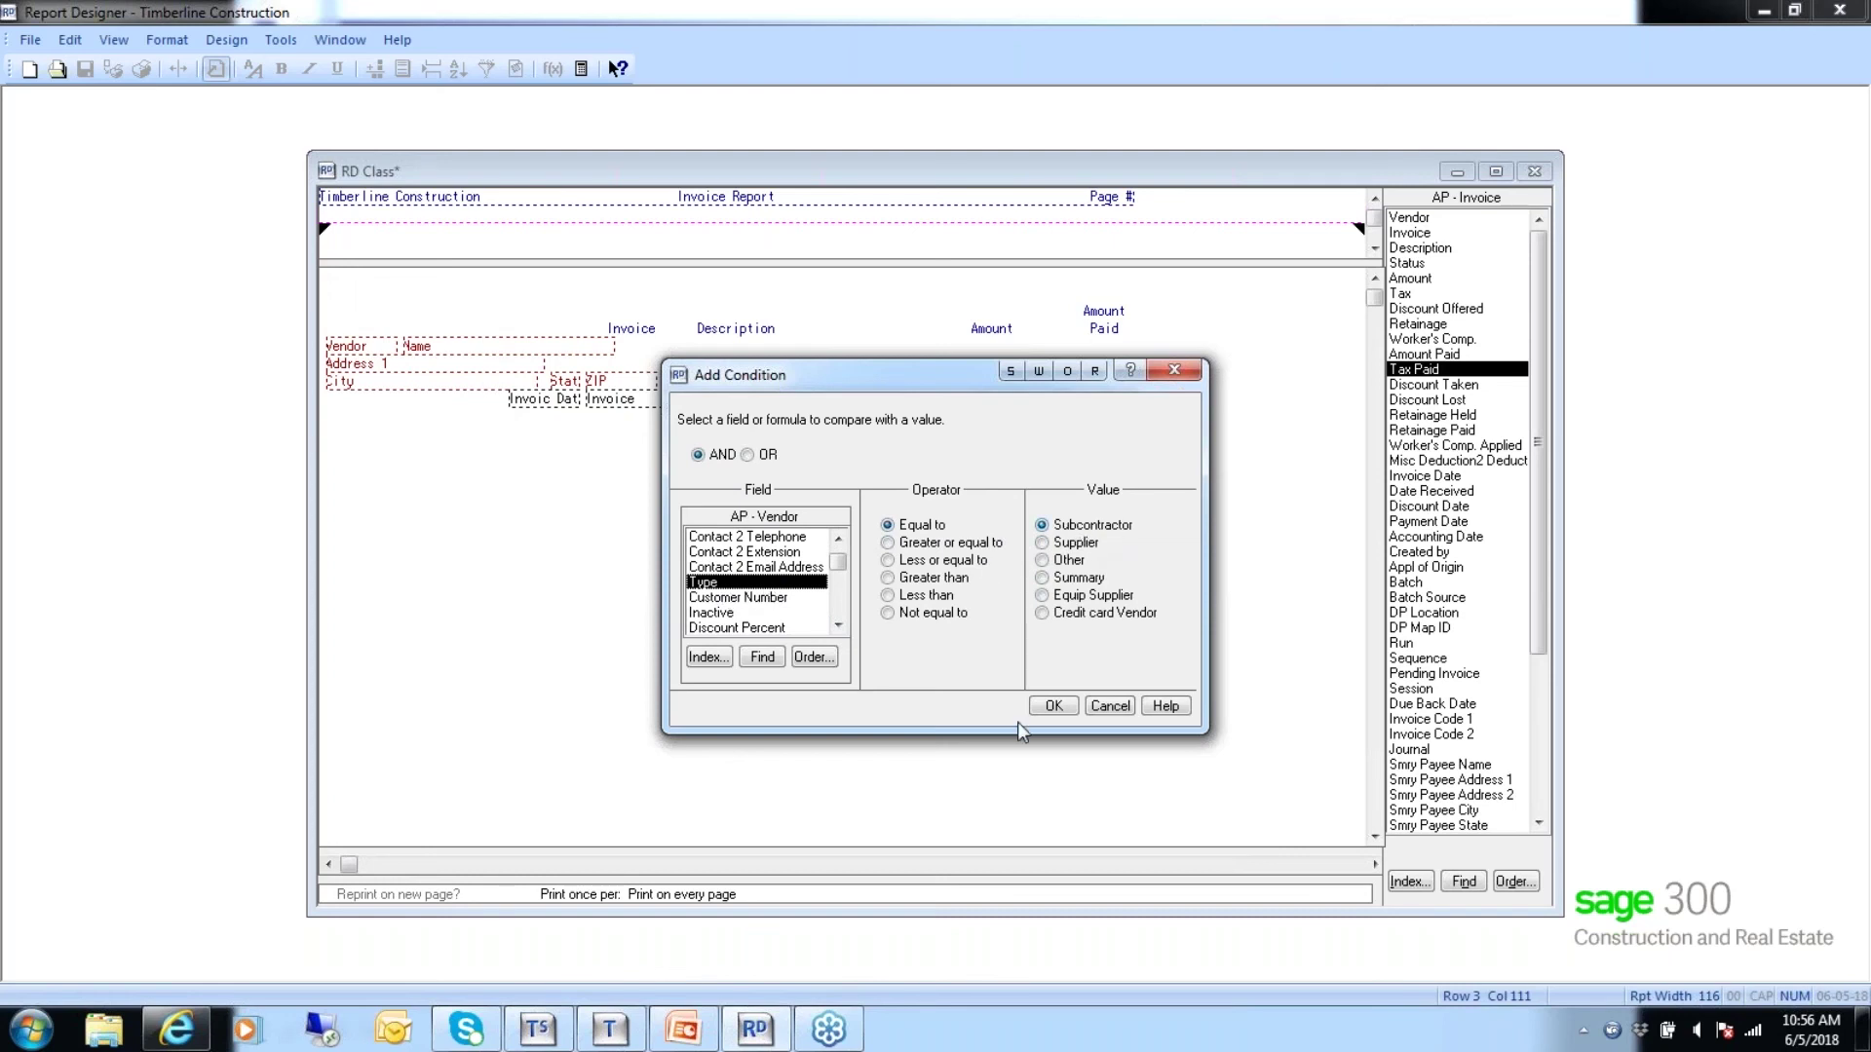
click(1052, 706)
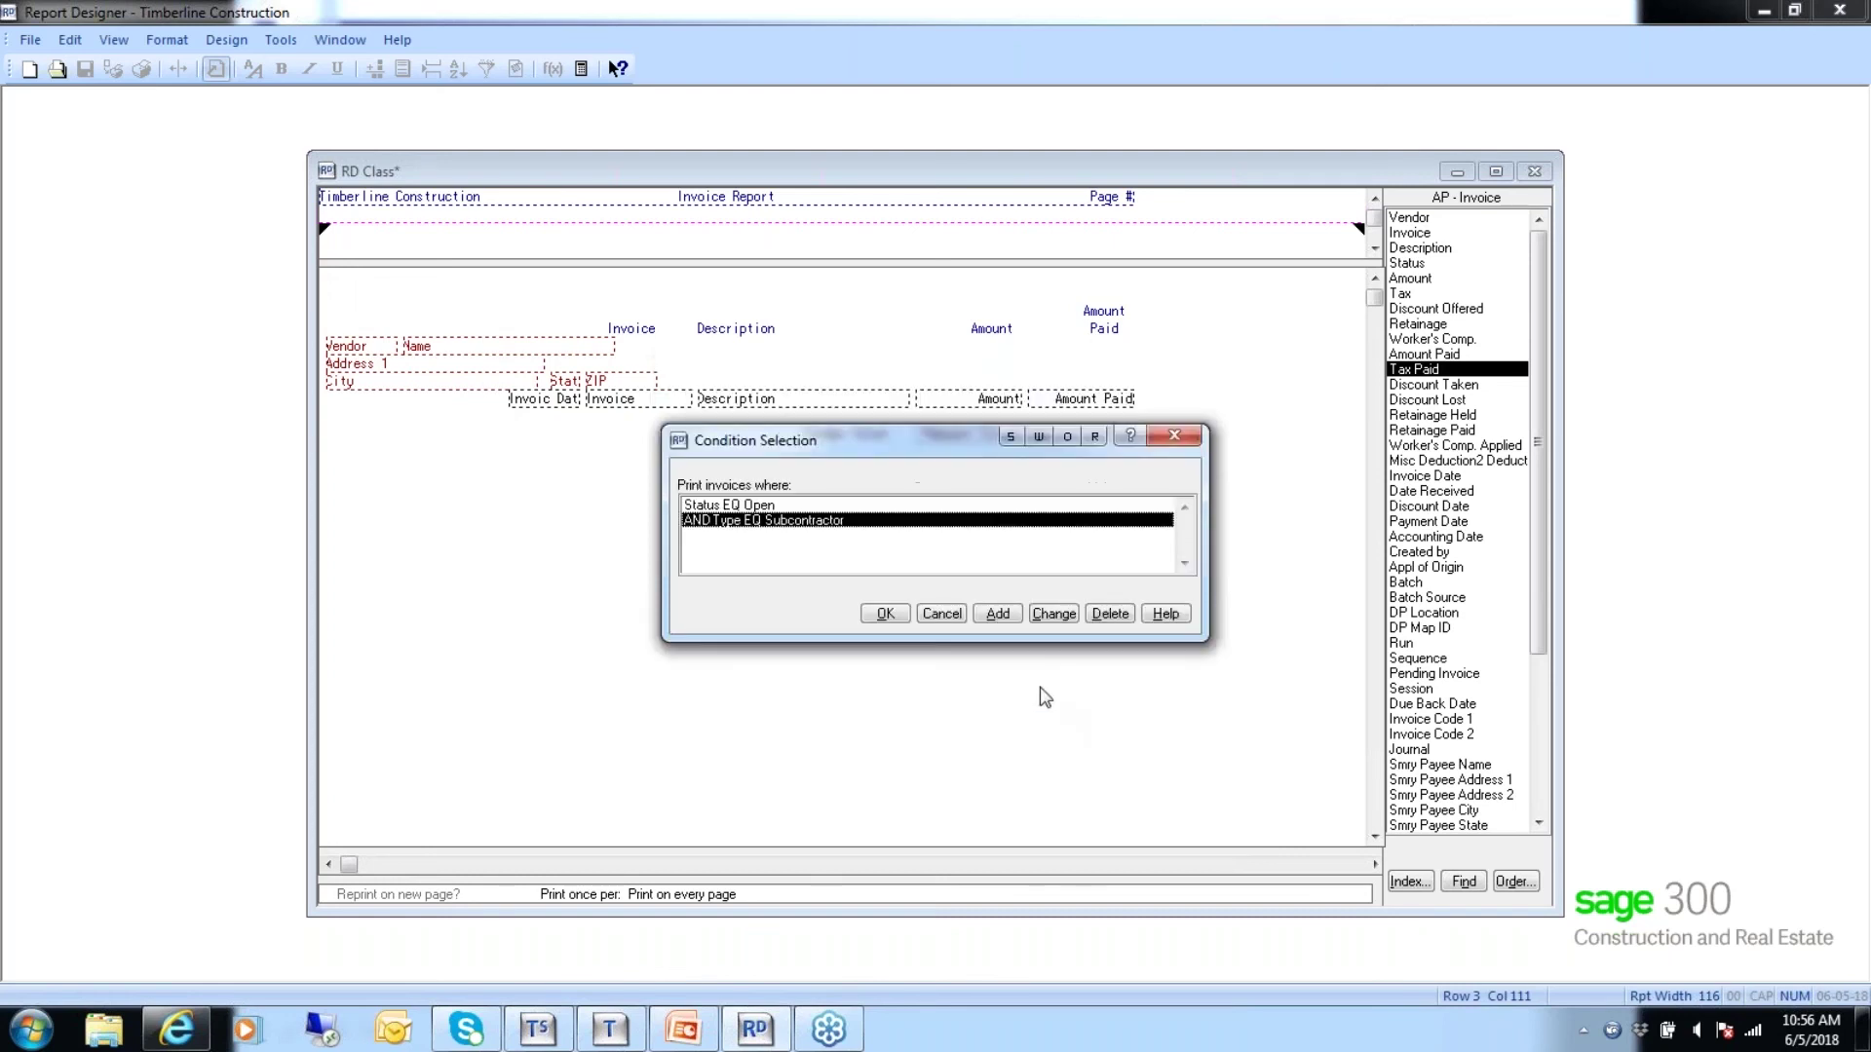
click(884, 616)
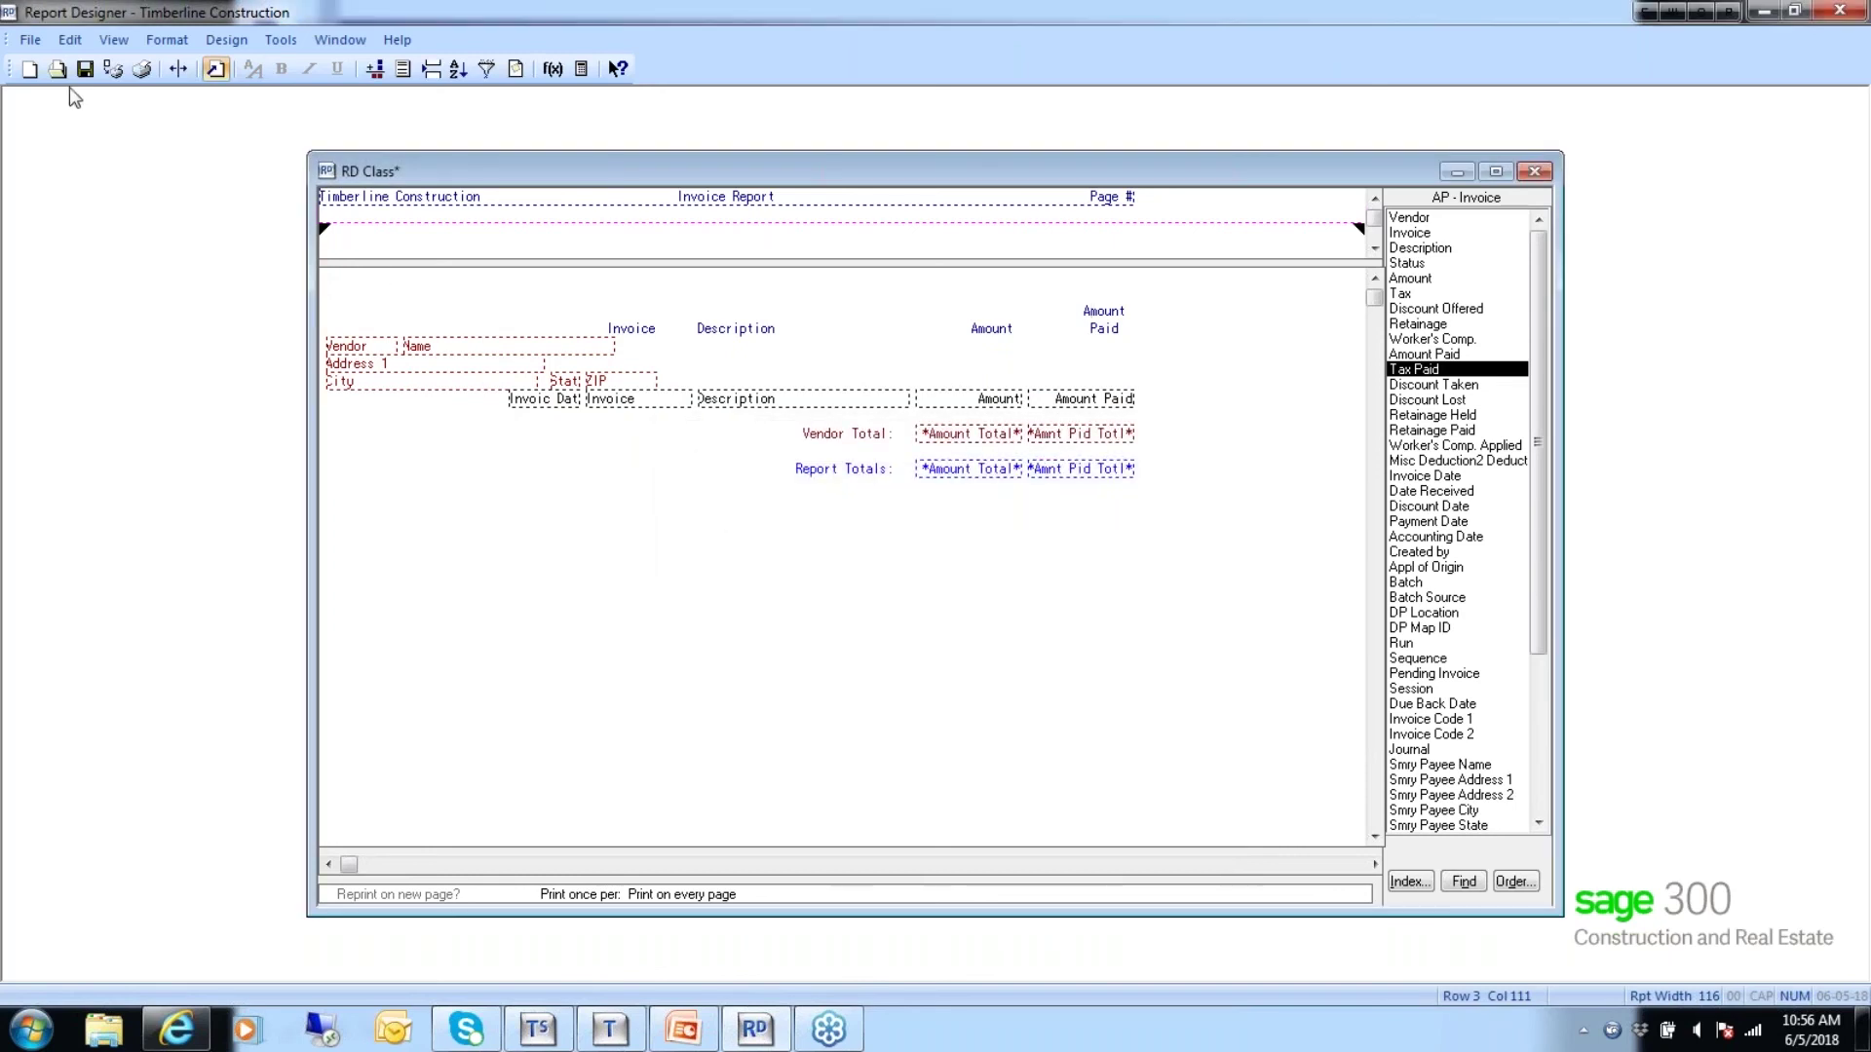
Save the report design and open a print preview of it using the AP Master file.
click(85, 68)
click(113, 70)
click(976, 535)
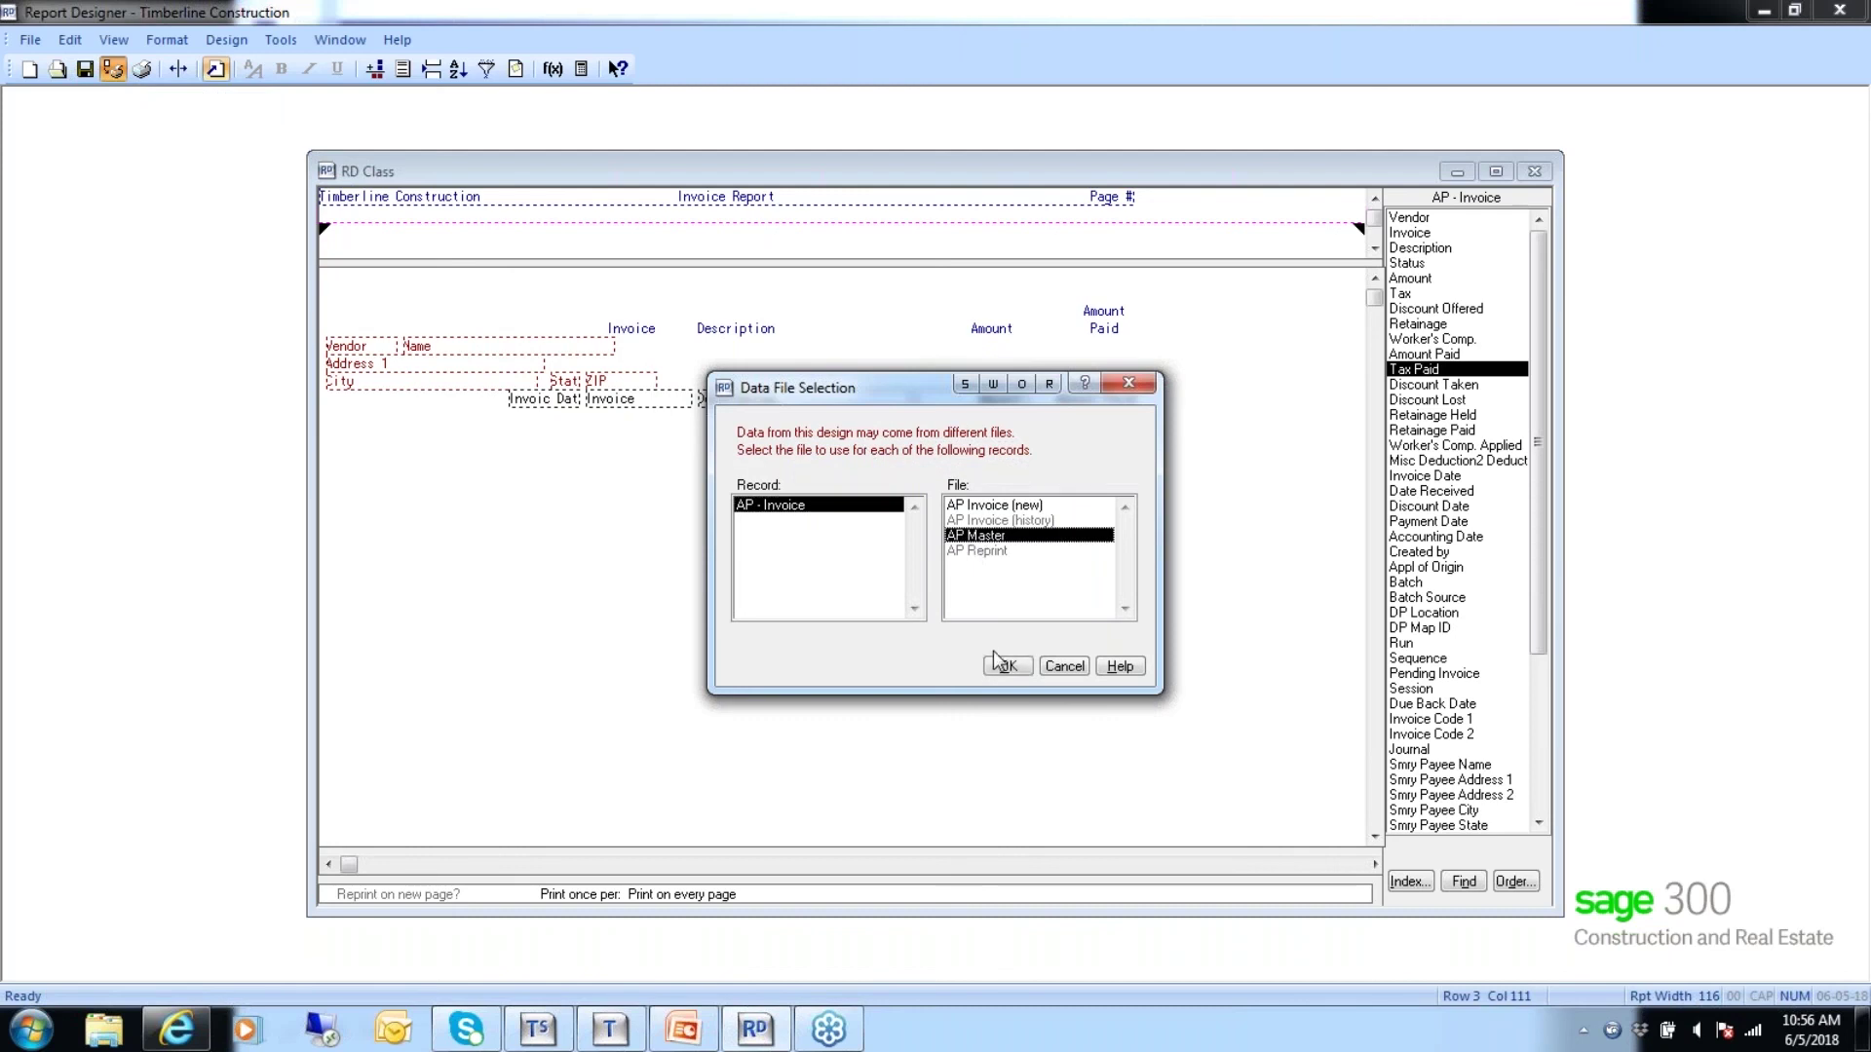
click(1004, 667)
click(1048, 636)
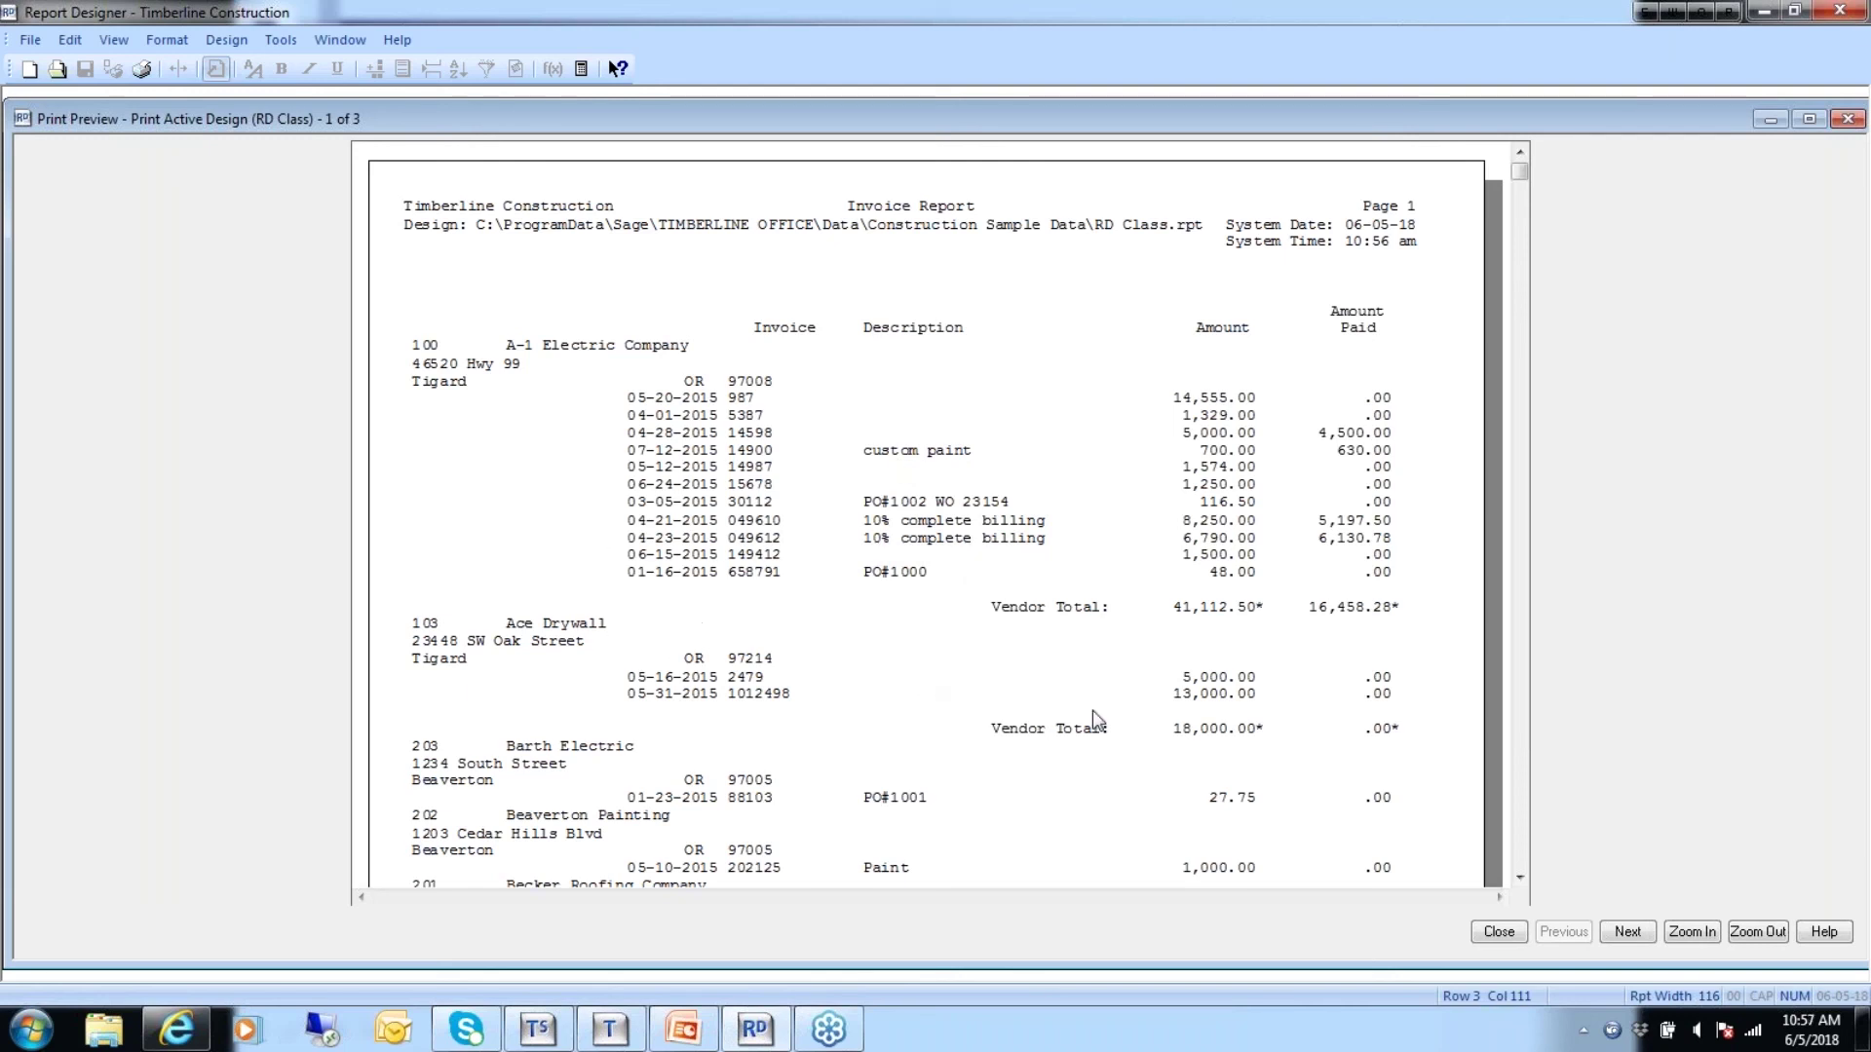
Examine the invoice lines and vendor totals on the first page of the print preview, and return to the report design.
click(1517, 881)
click(1518, 881)
click(1517, 880)
click(1517, 881)
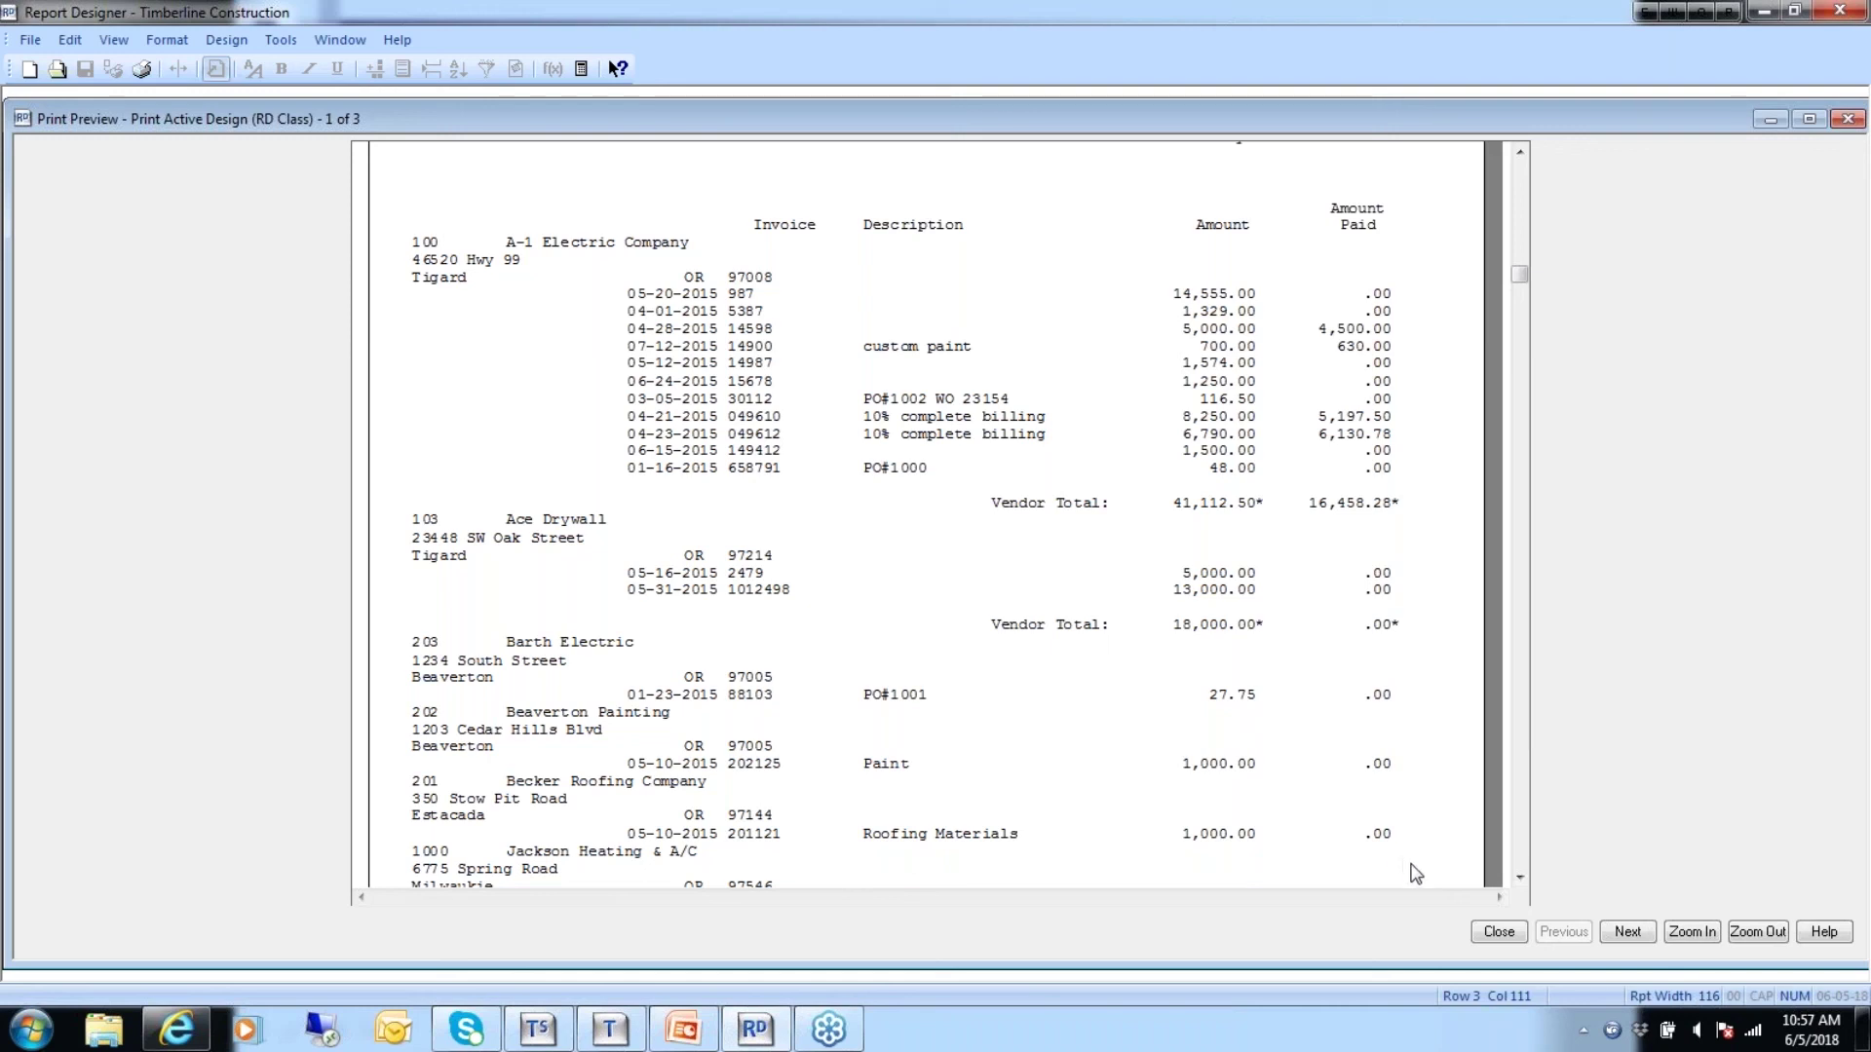
click(1519, 879)
click(1519, 879)
click(1518, 879)
click(1519, 879)
click(1520, 879)
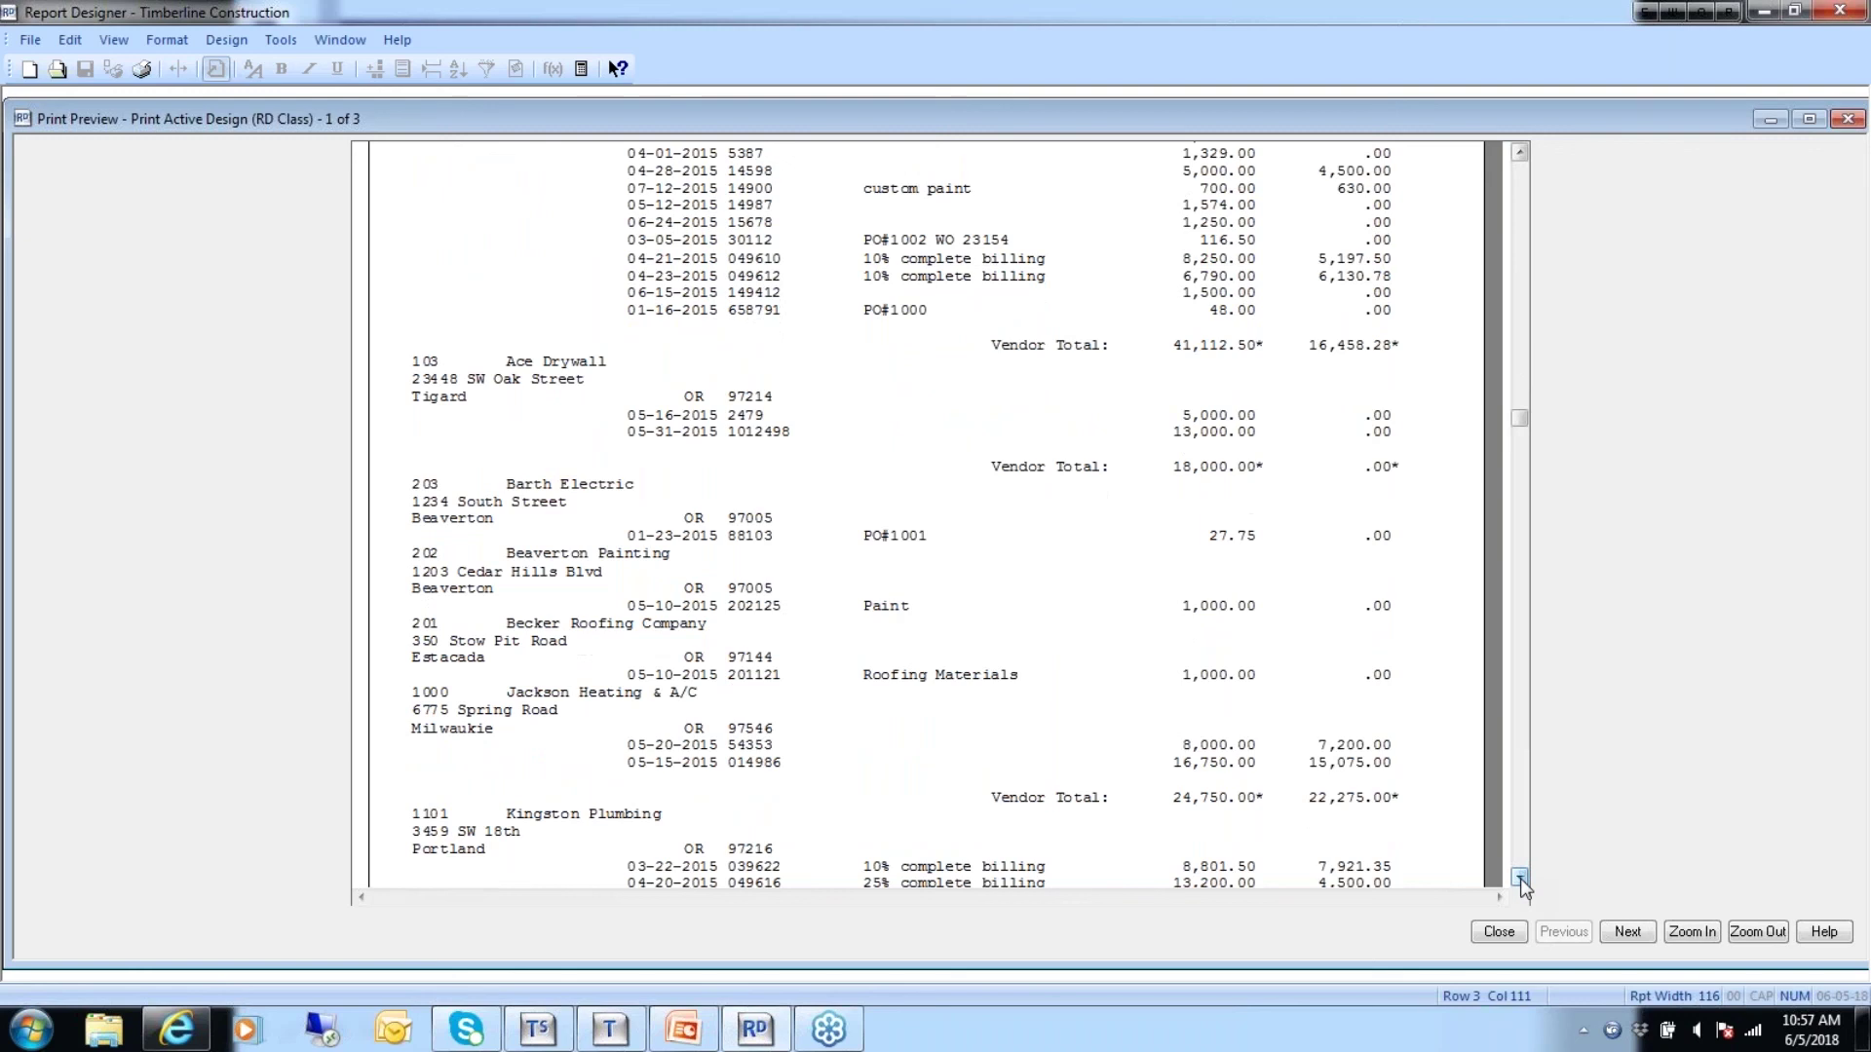
click(1520, 879)
click(1520, 879)
click(1520, 878)
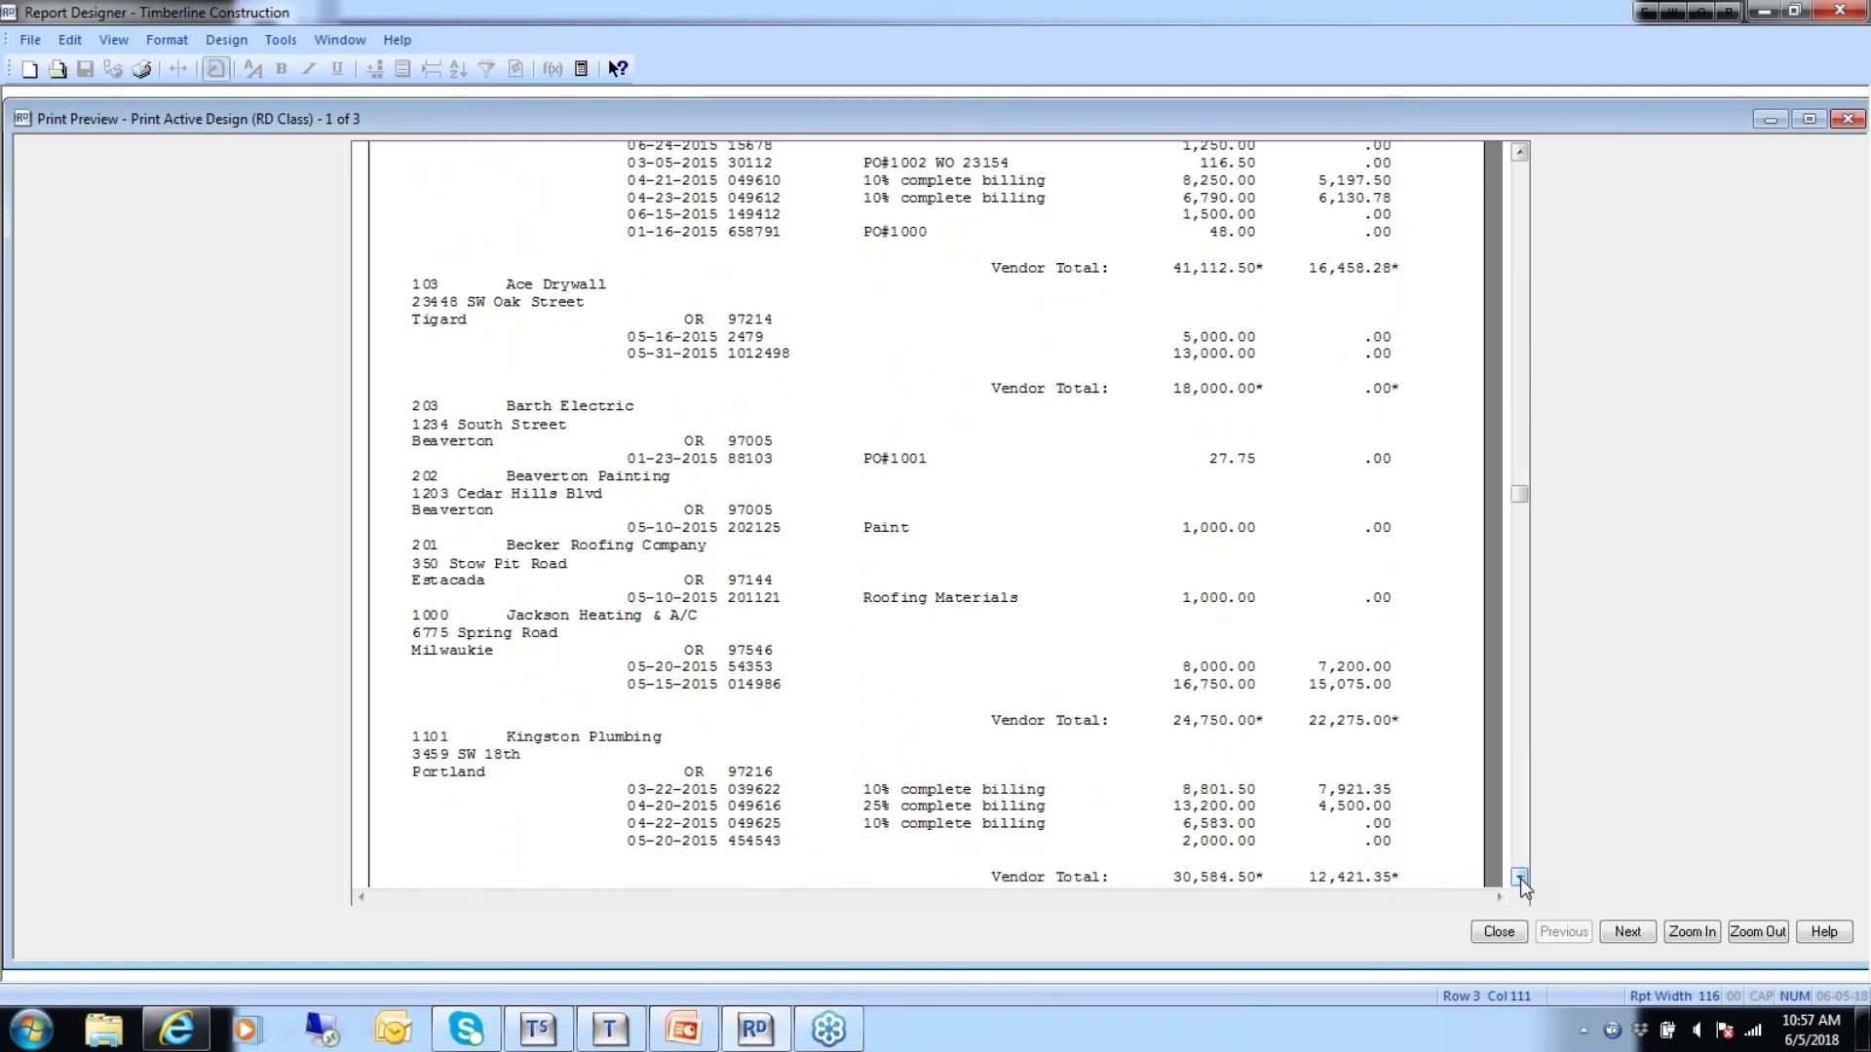
click(1498, 932)
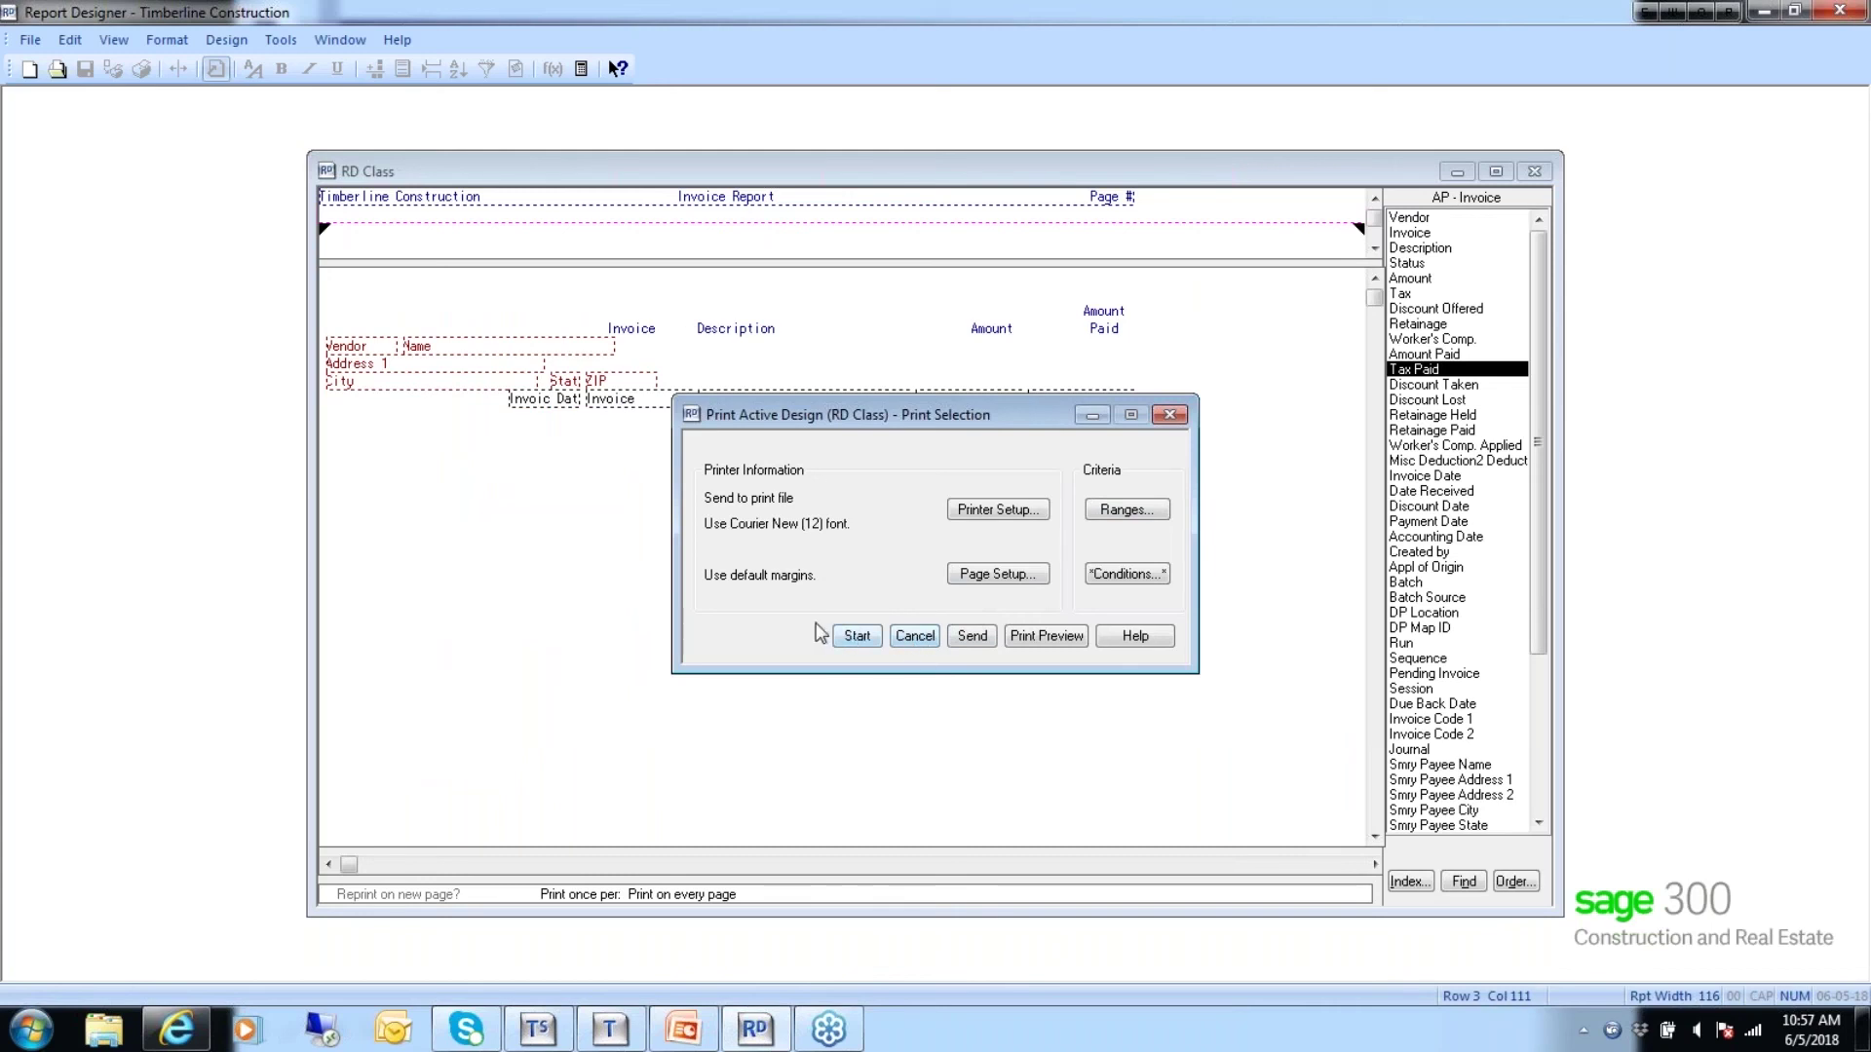
click(903, 638)
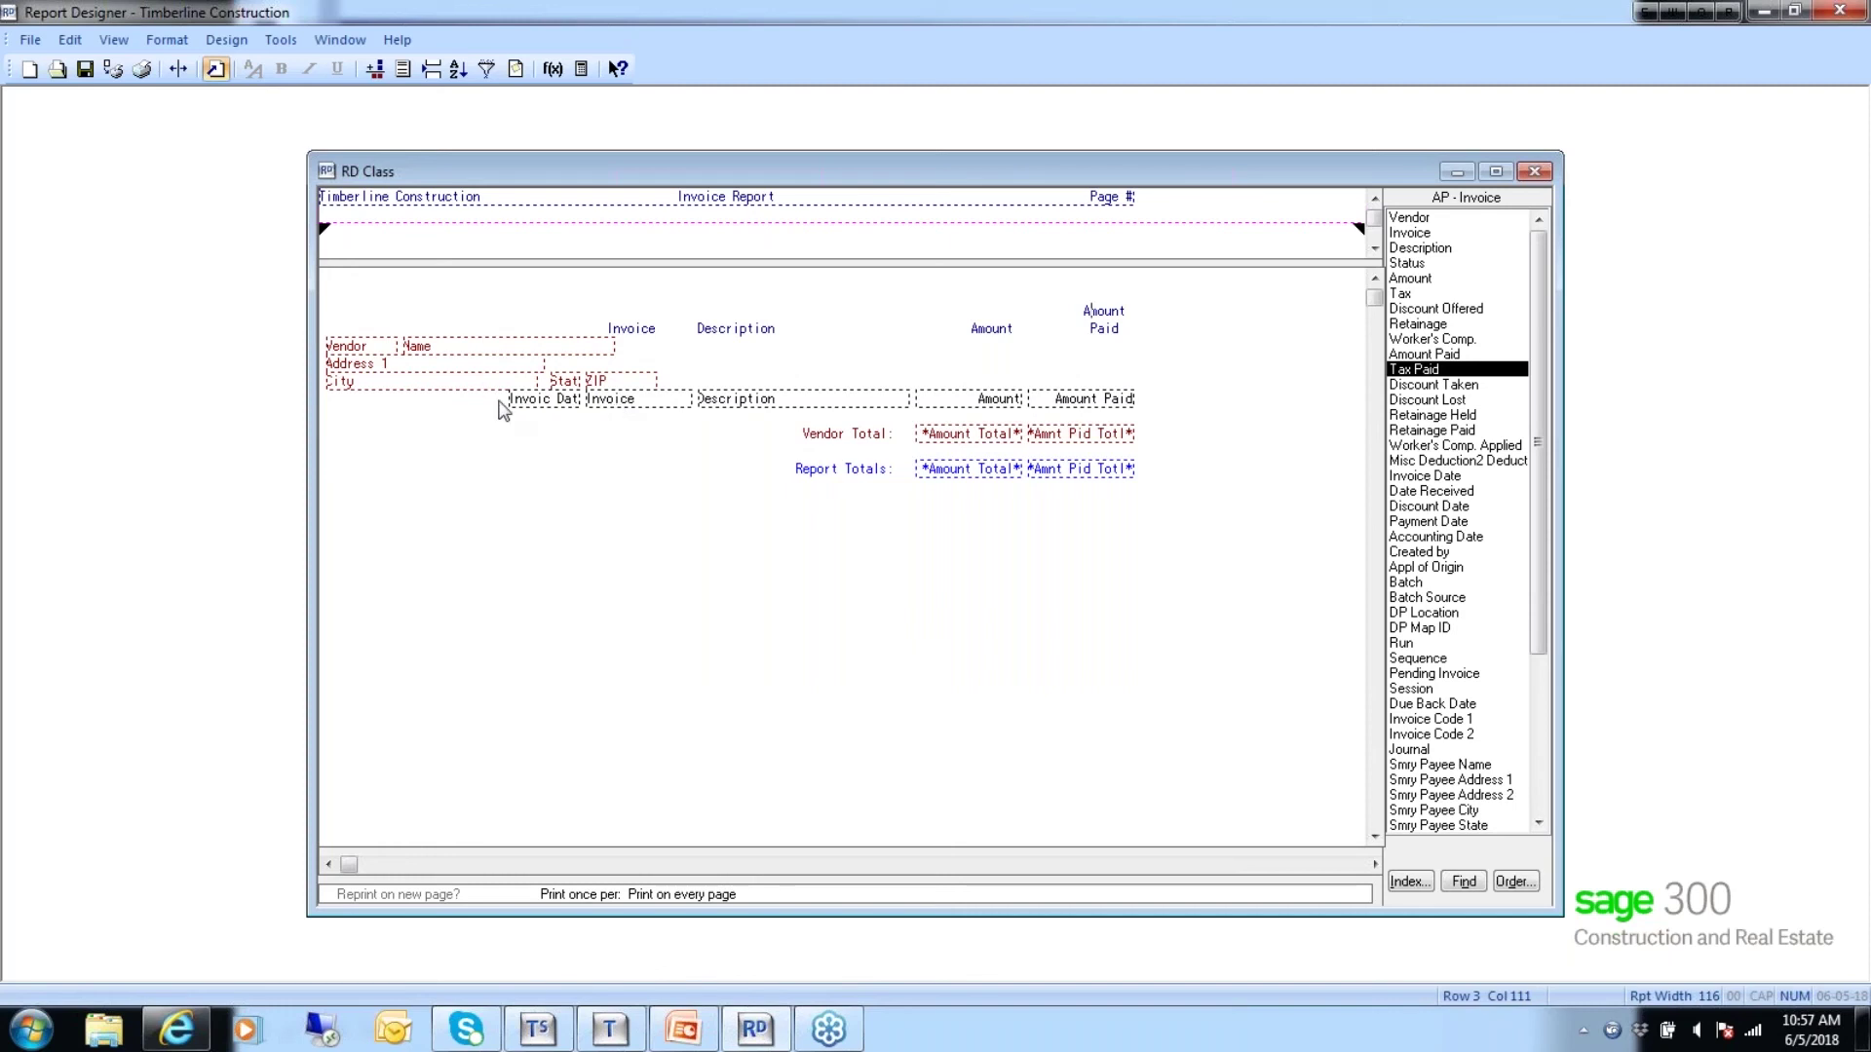
Make the Vendor and Name row and the Vendor Total row, including both of its total fields, bold.
drag(641, 354, 317, 347)
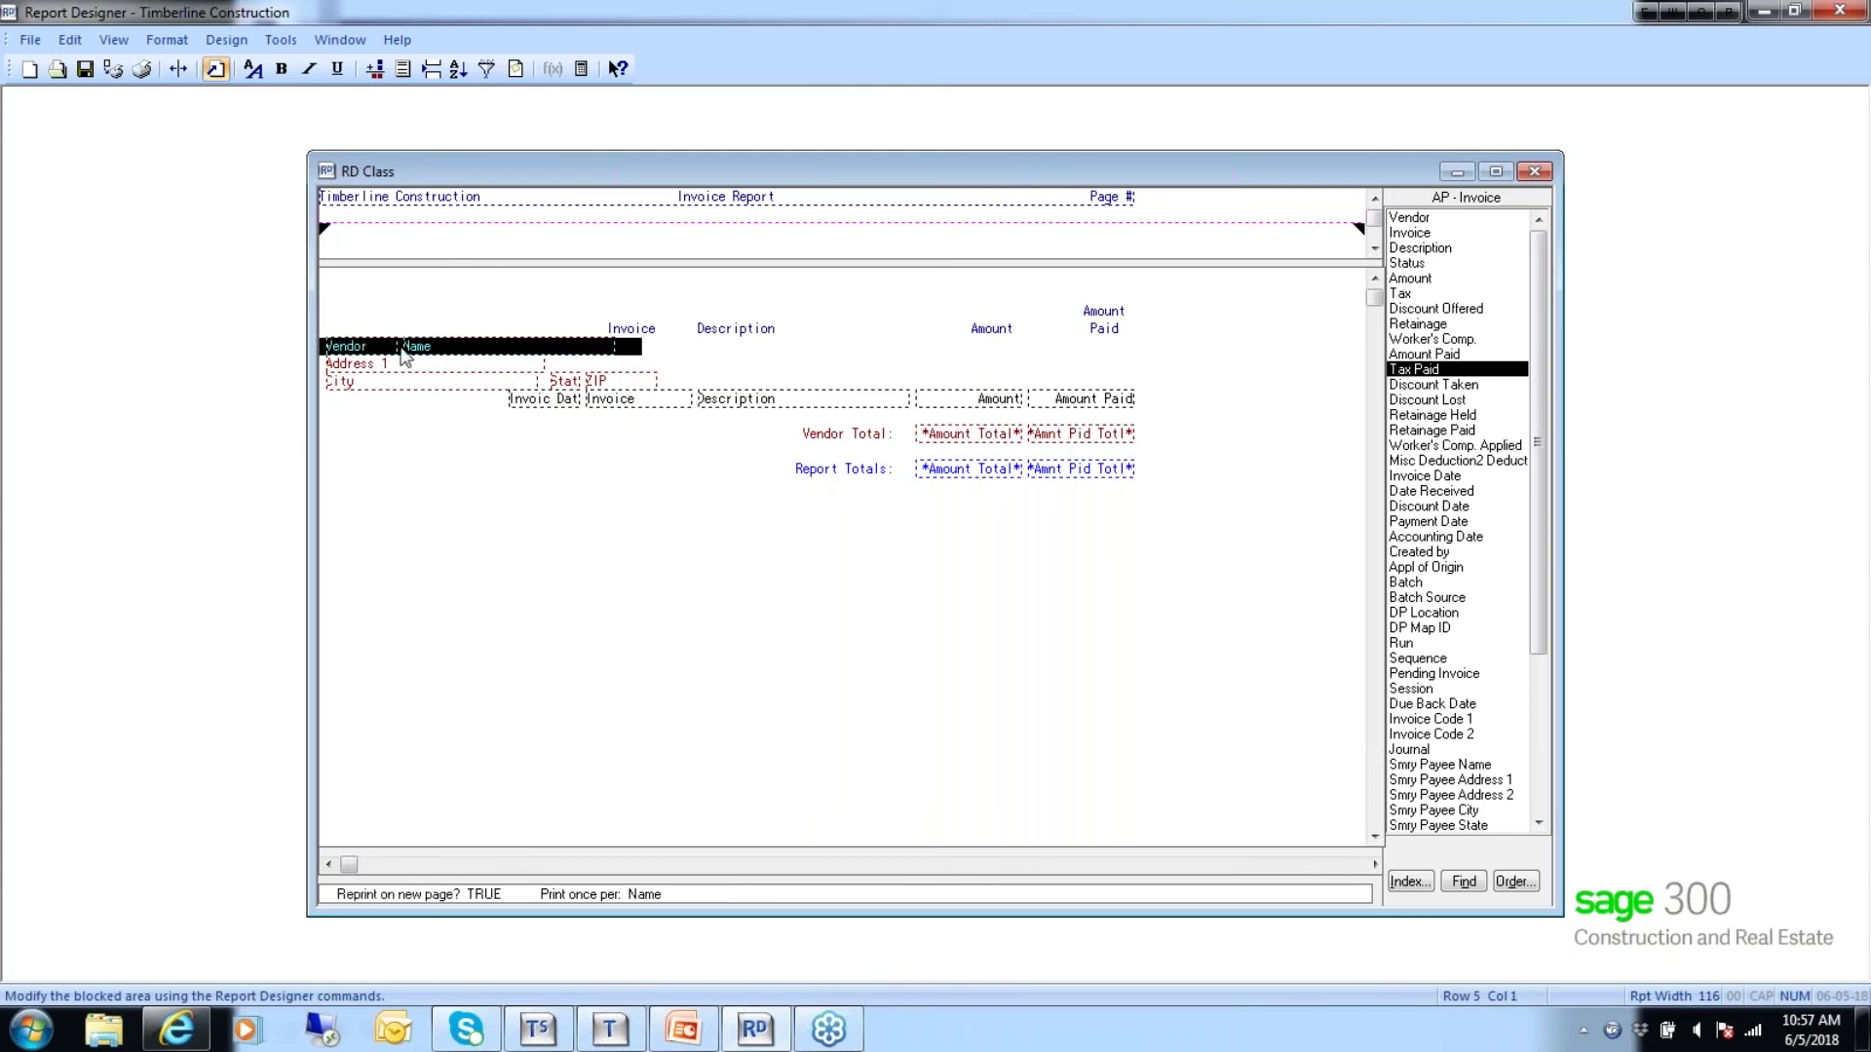
click(280, 68)
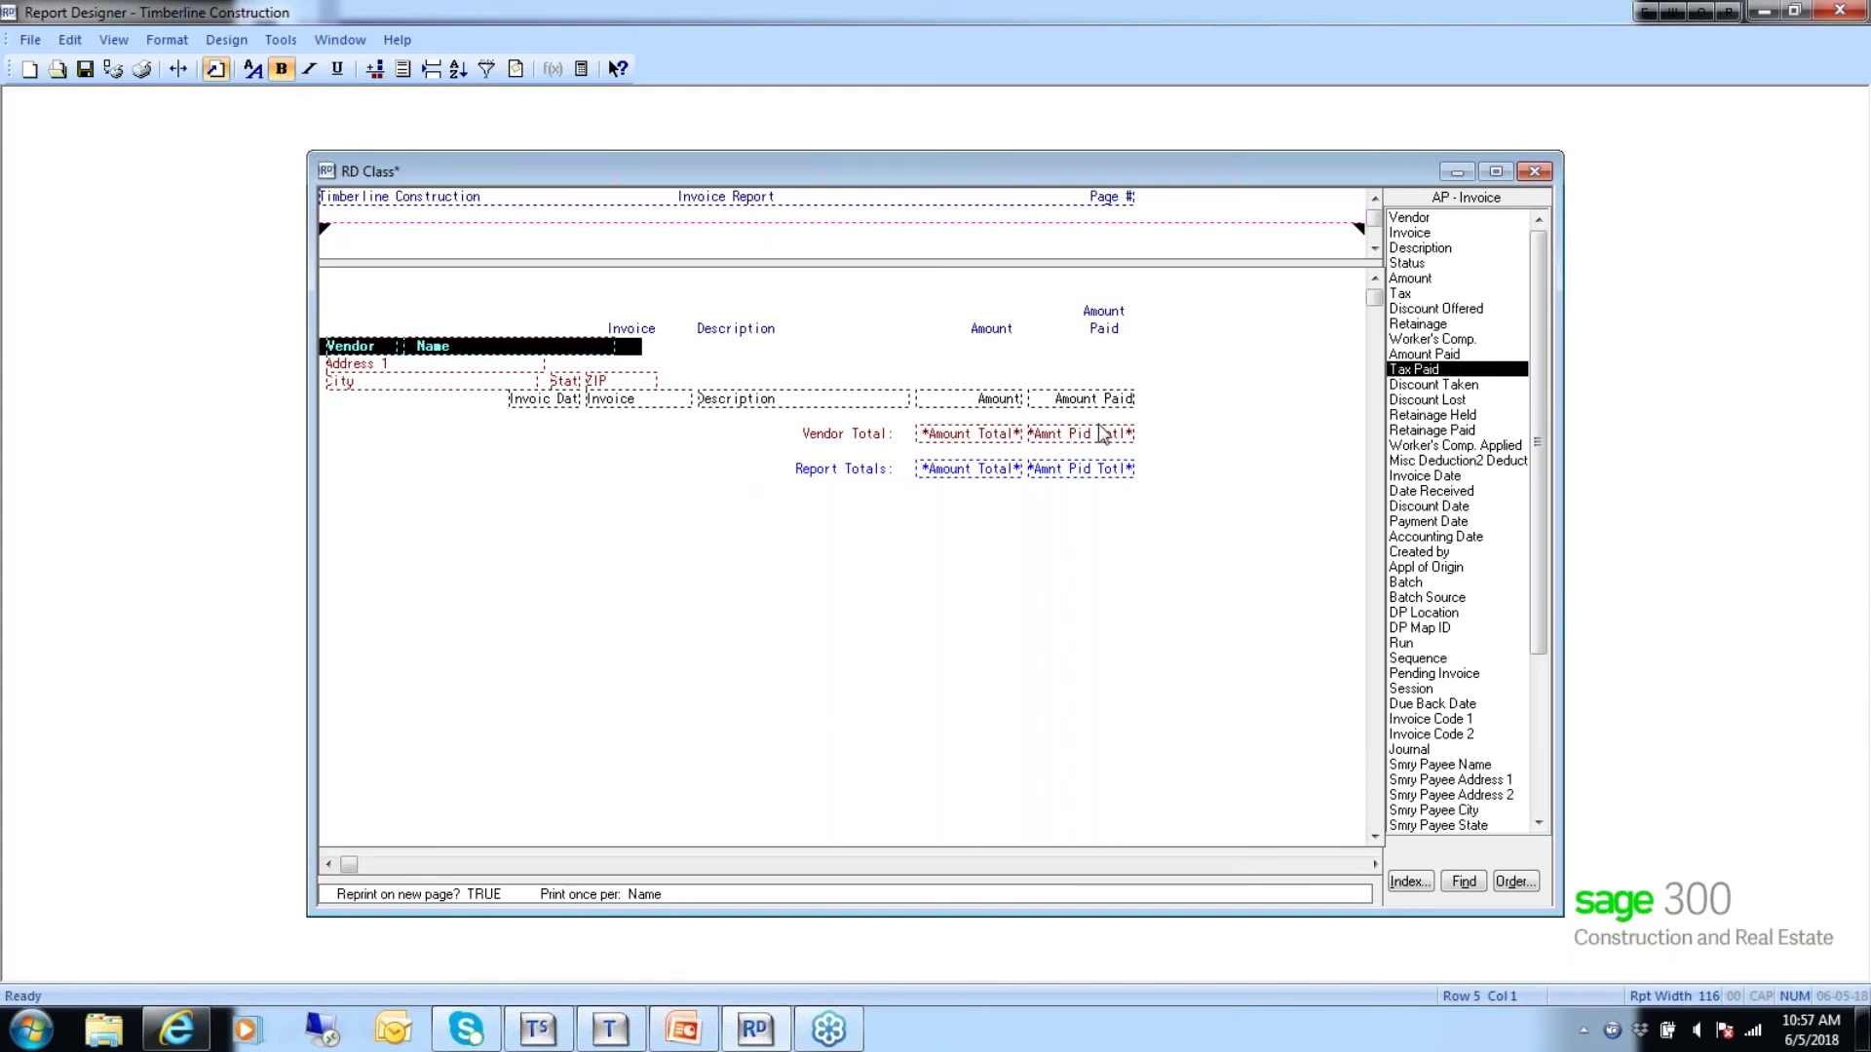
drag(1147, 438, 795, 450)
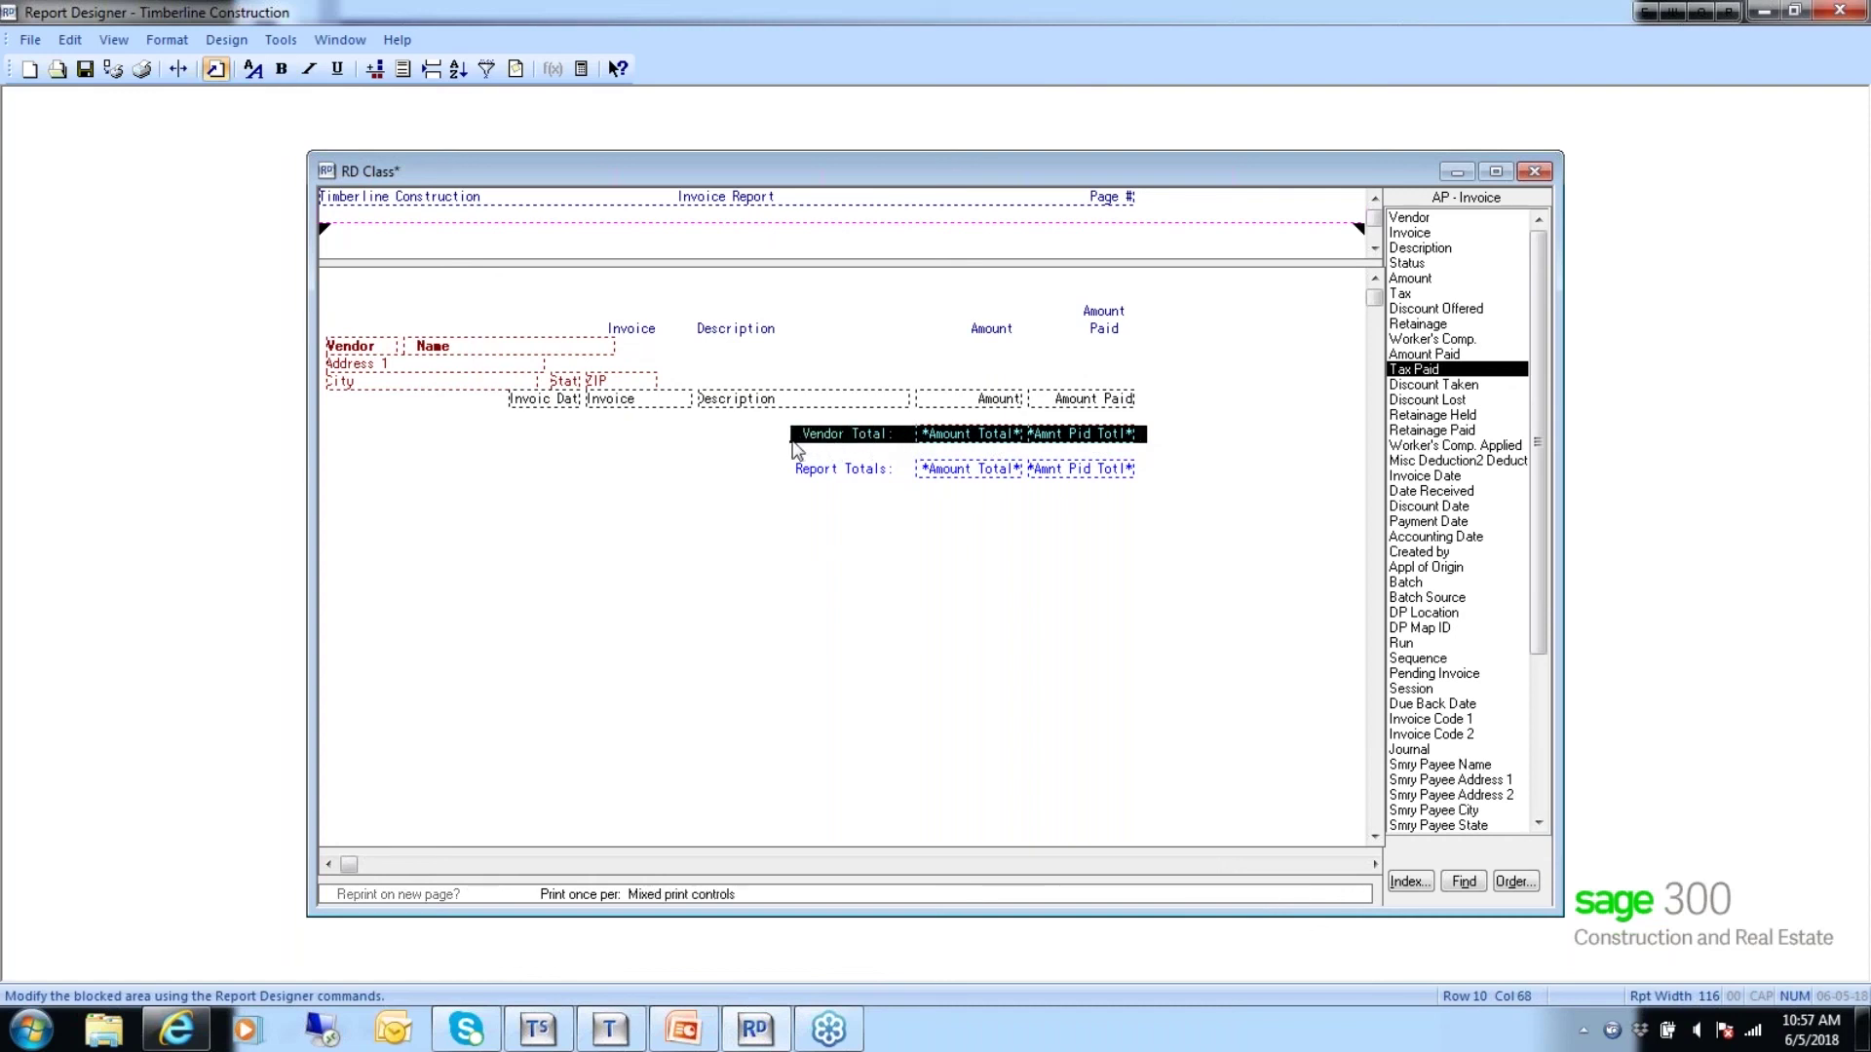
click(279, 70)
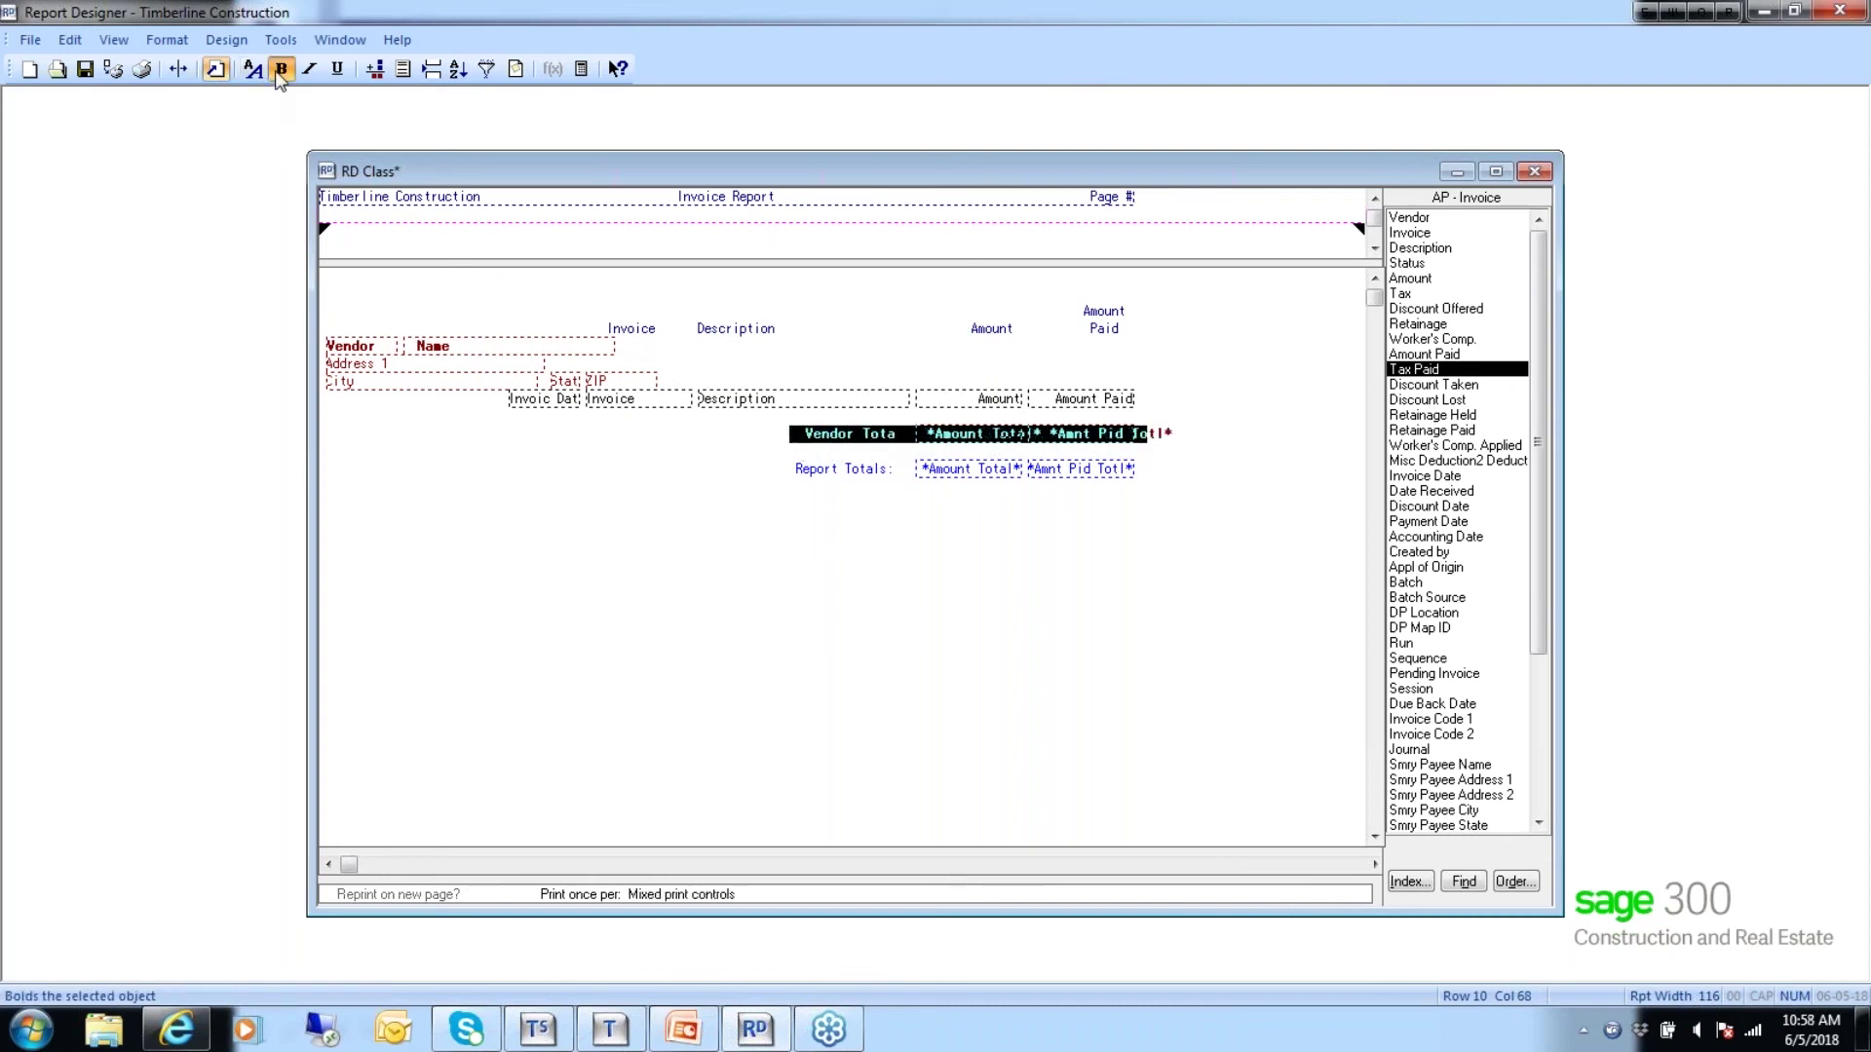
Add a dashed line directly above the vendor totals, spanning the Amount and Amount Paid columns.
click(917, 415)
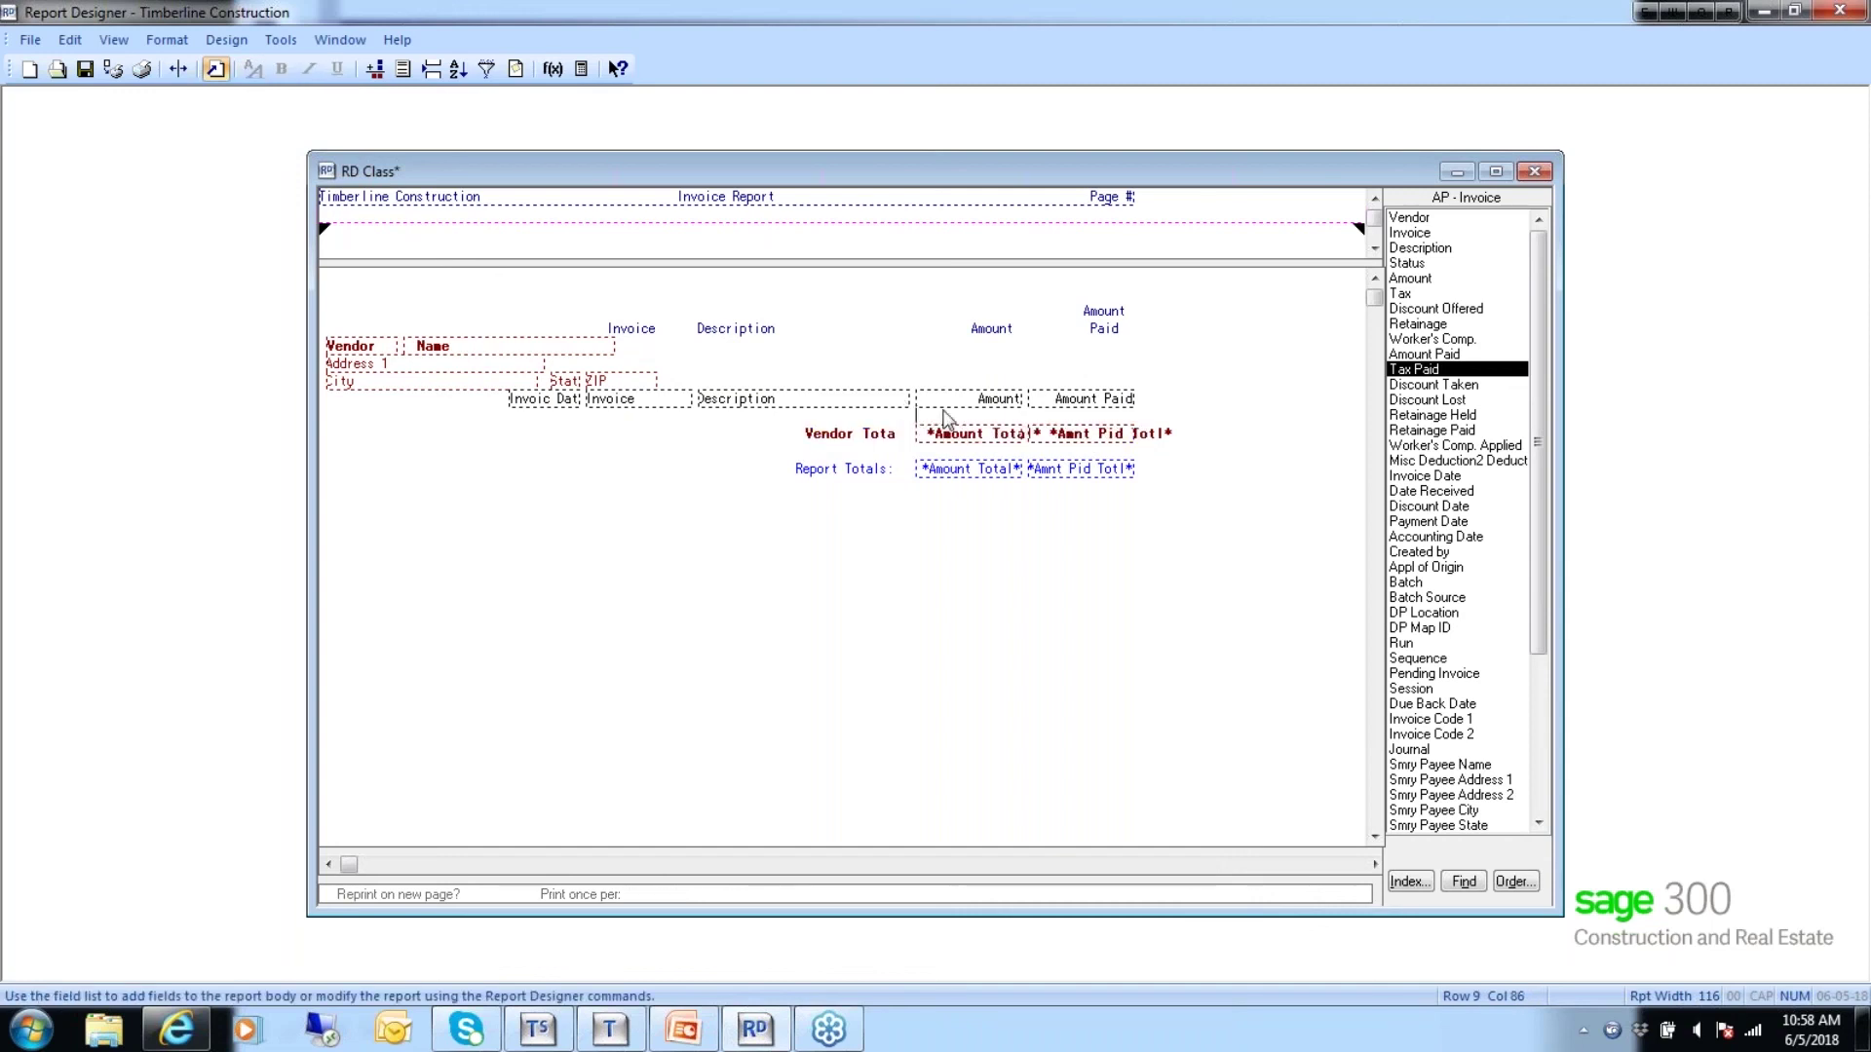
text(--------------------------------)
key(BackSpace)
Move all column headings up one row and add a dashed line beneath them across the report's full width.
drag(594, 284, 1152, 347)
drag(1091, 308, 1092, 291)
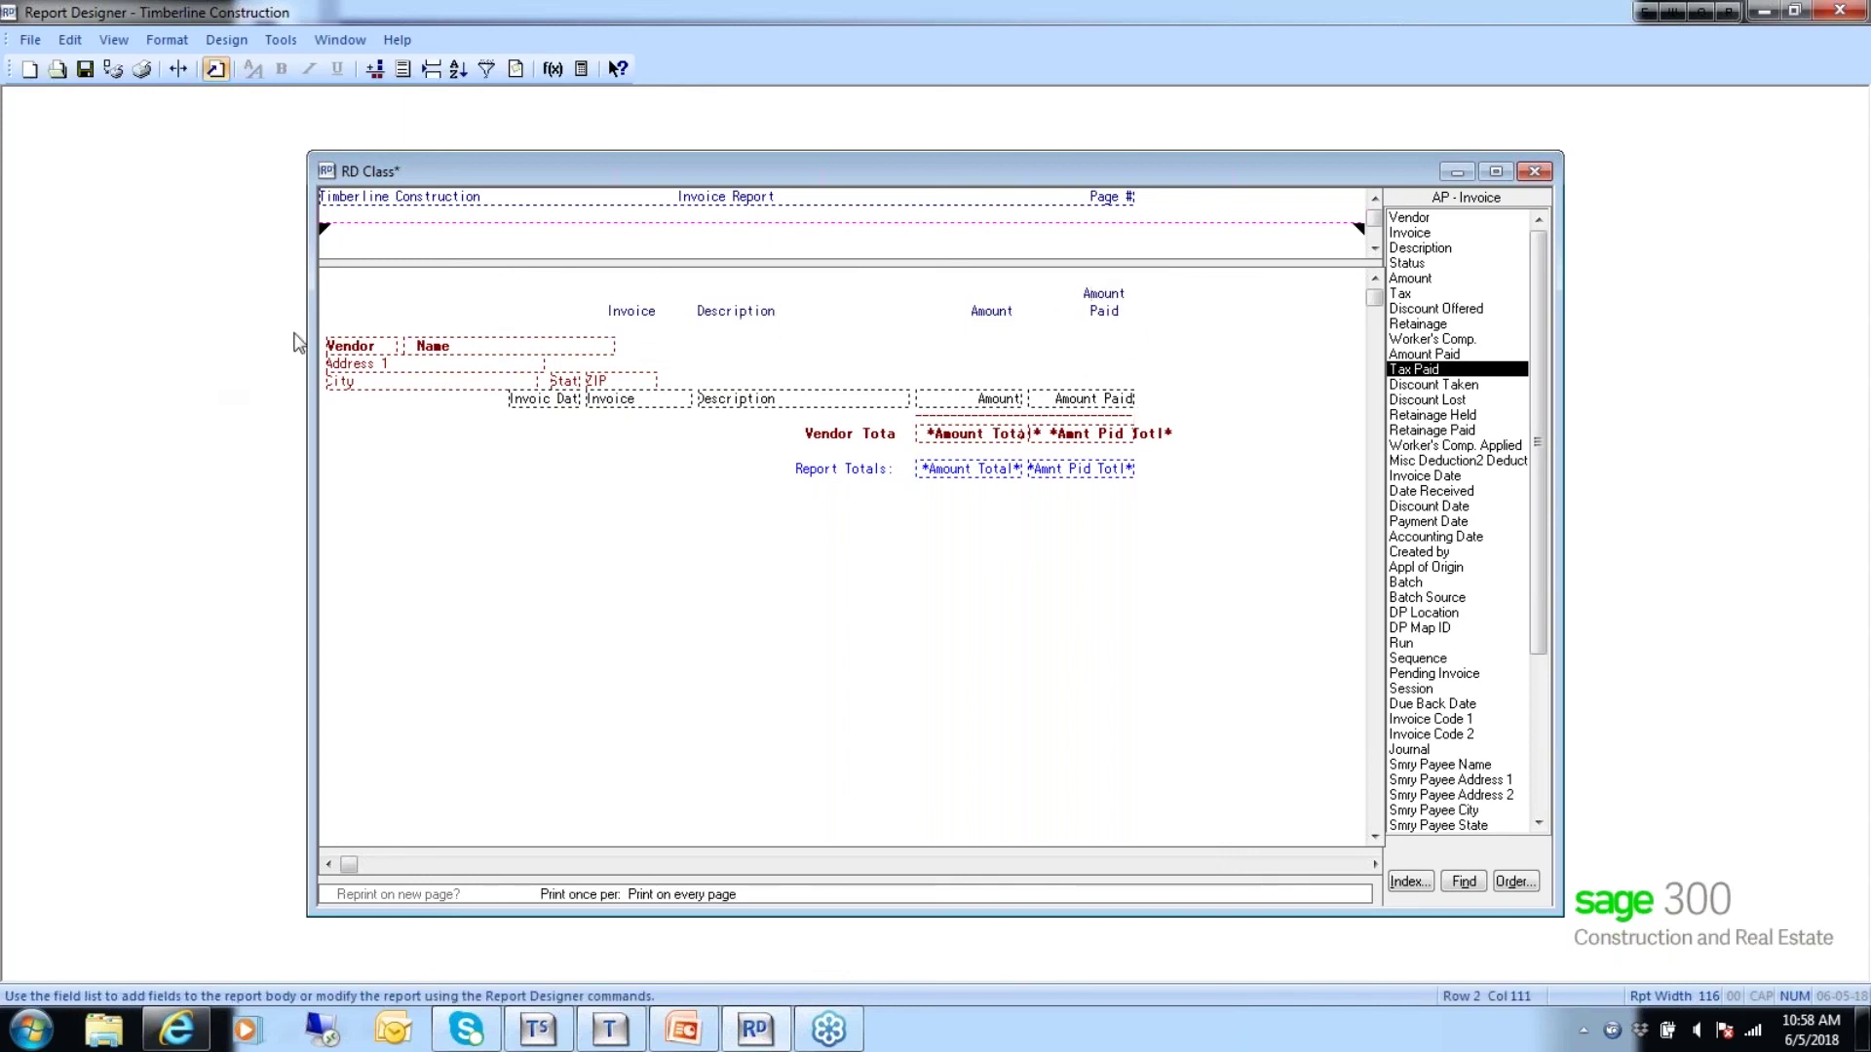
click(333, 331)
text(---------------------------------------------------------------------------------------------------------)
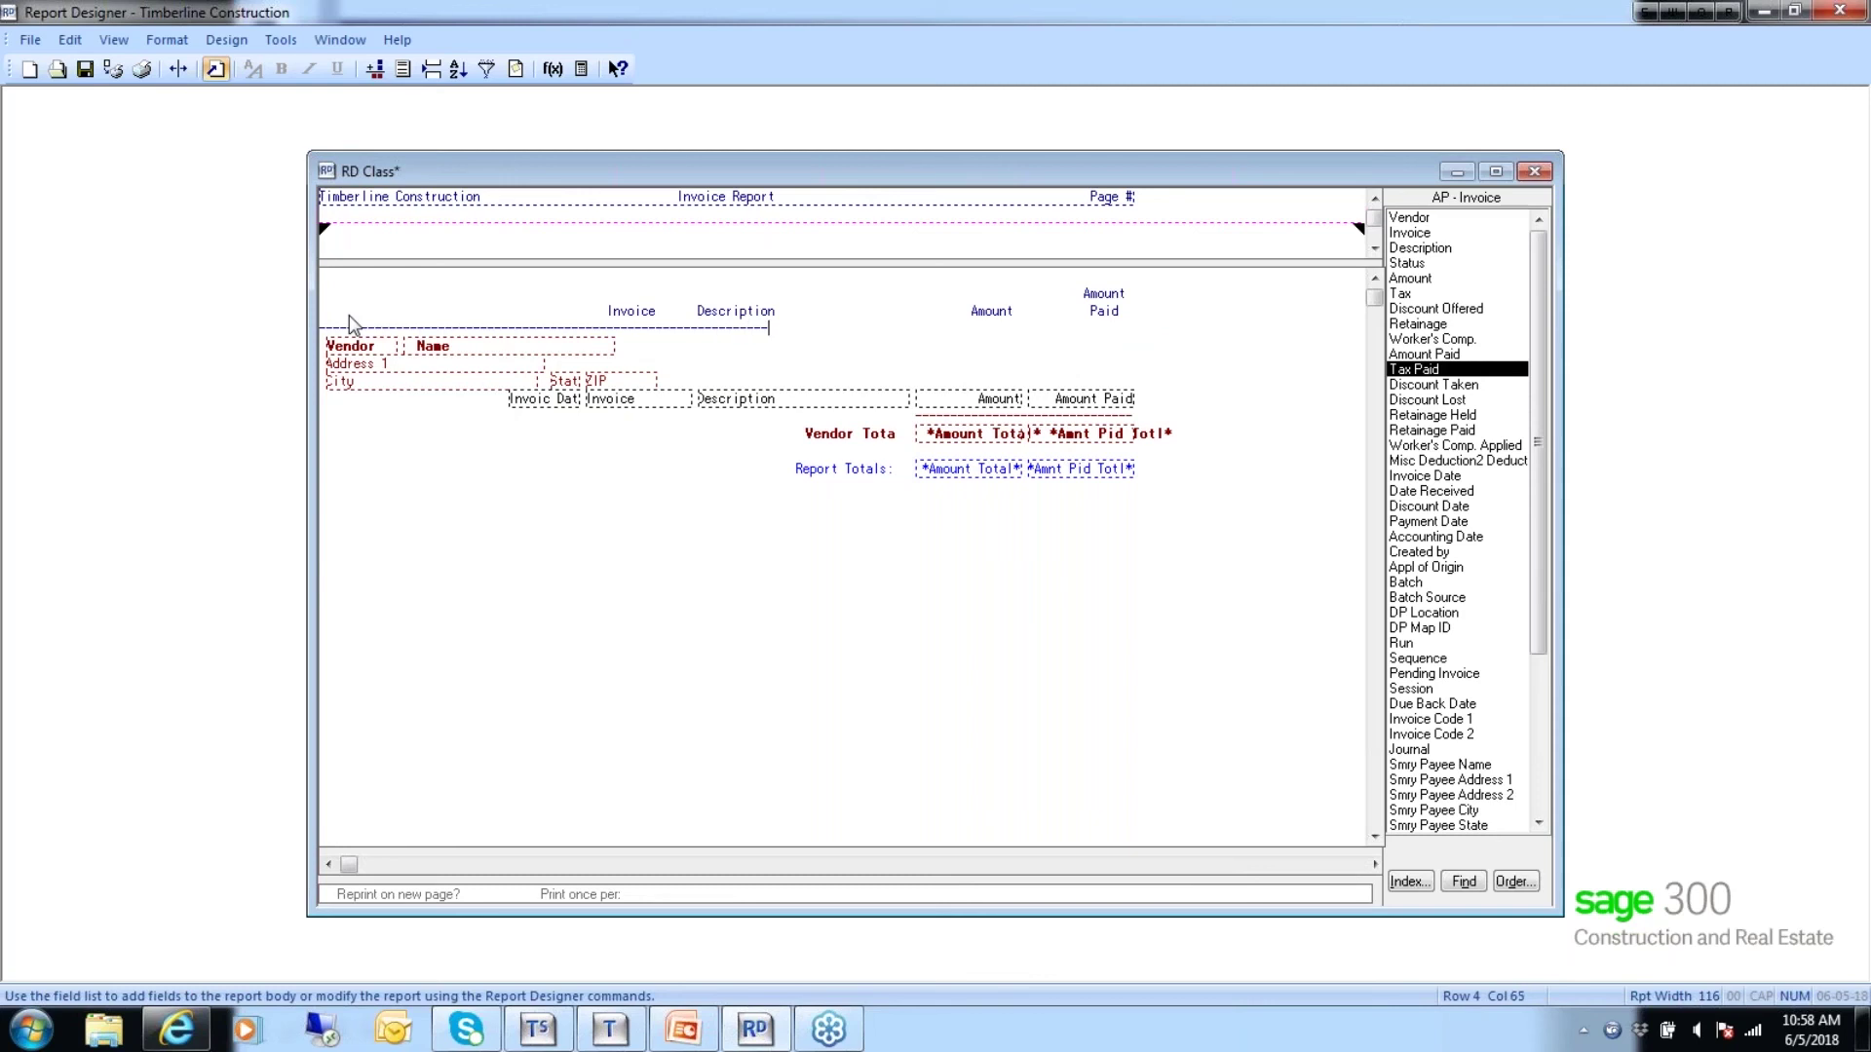
text(----------)
Save the report design, check it in a print preview using the AP Master file, and return to the design.
click(86, 68)
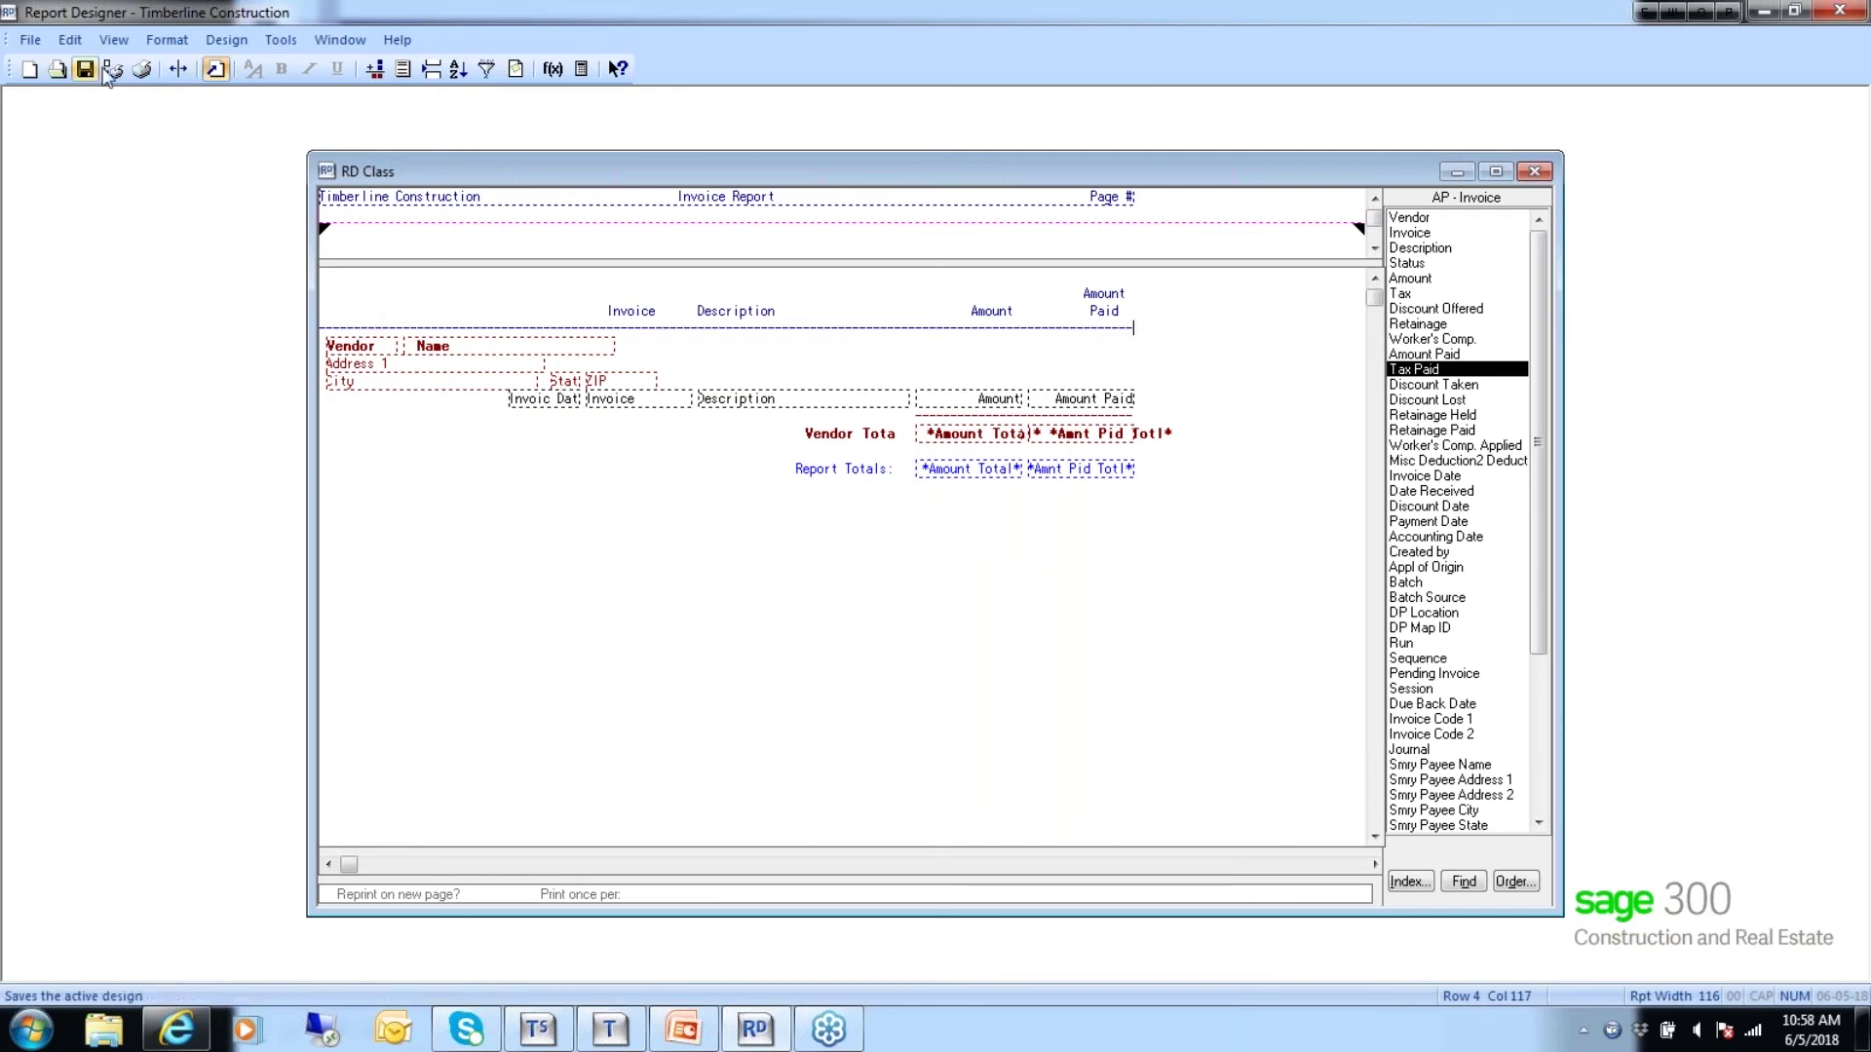
click(113, 69)
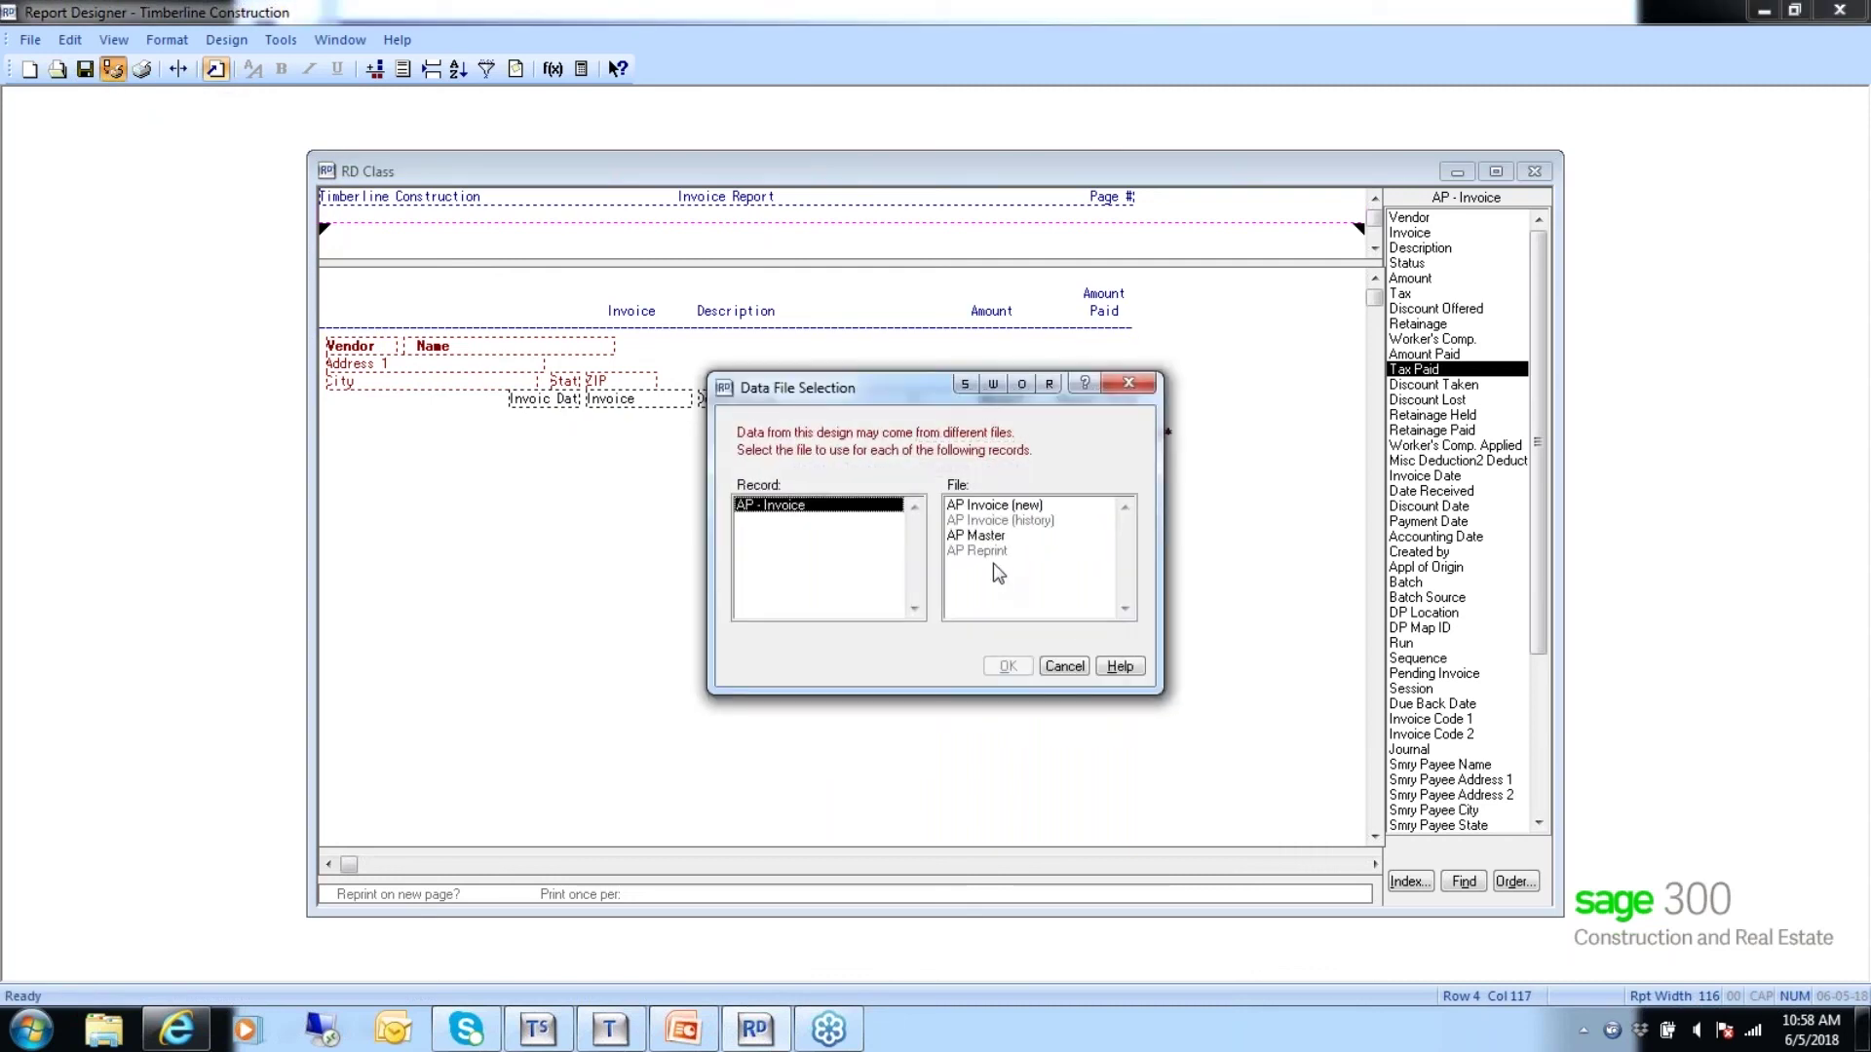
click(989, 537)
click(1008, 668)
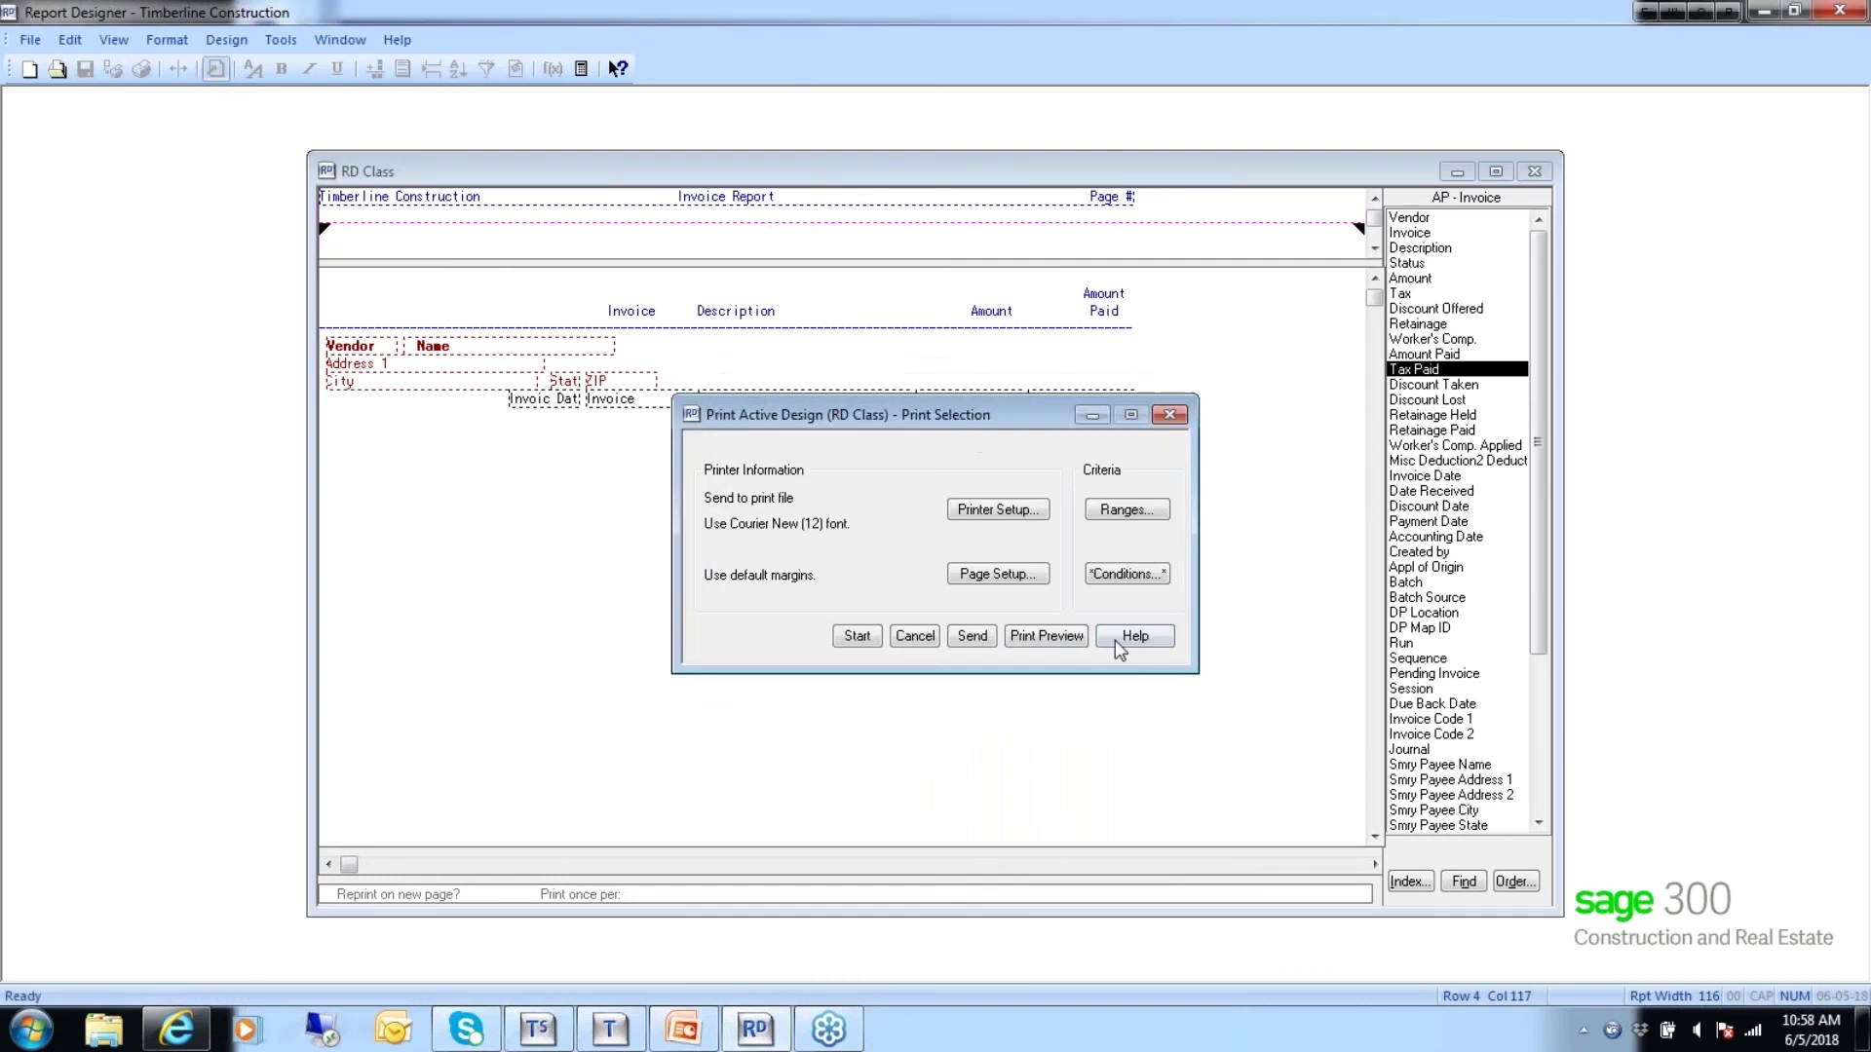
click(1044, 635)
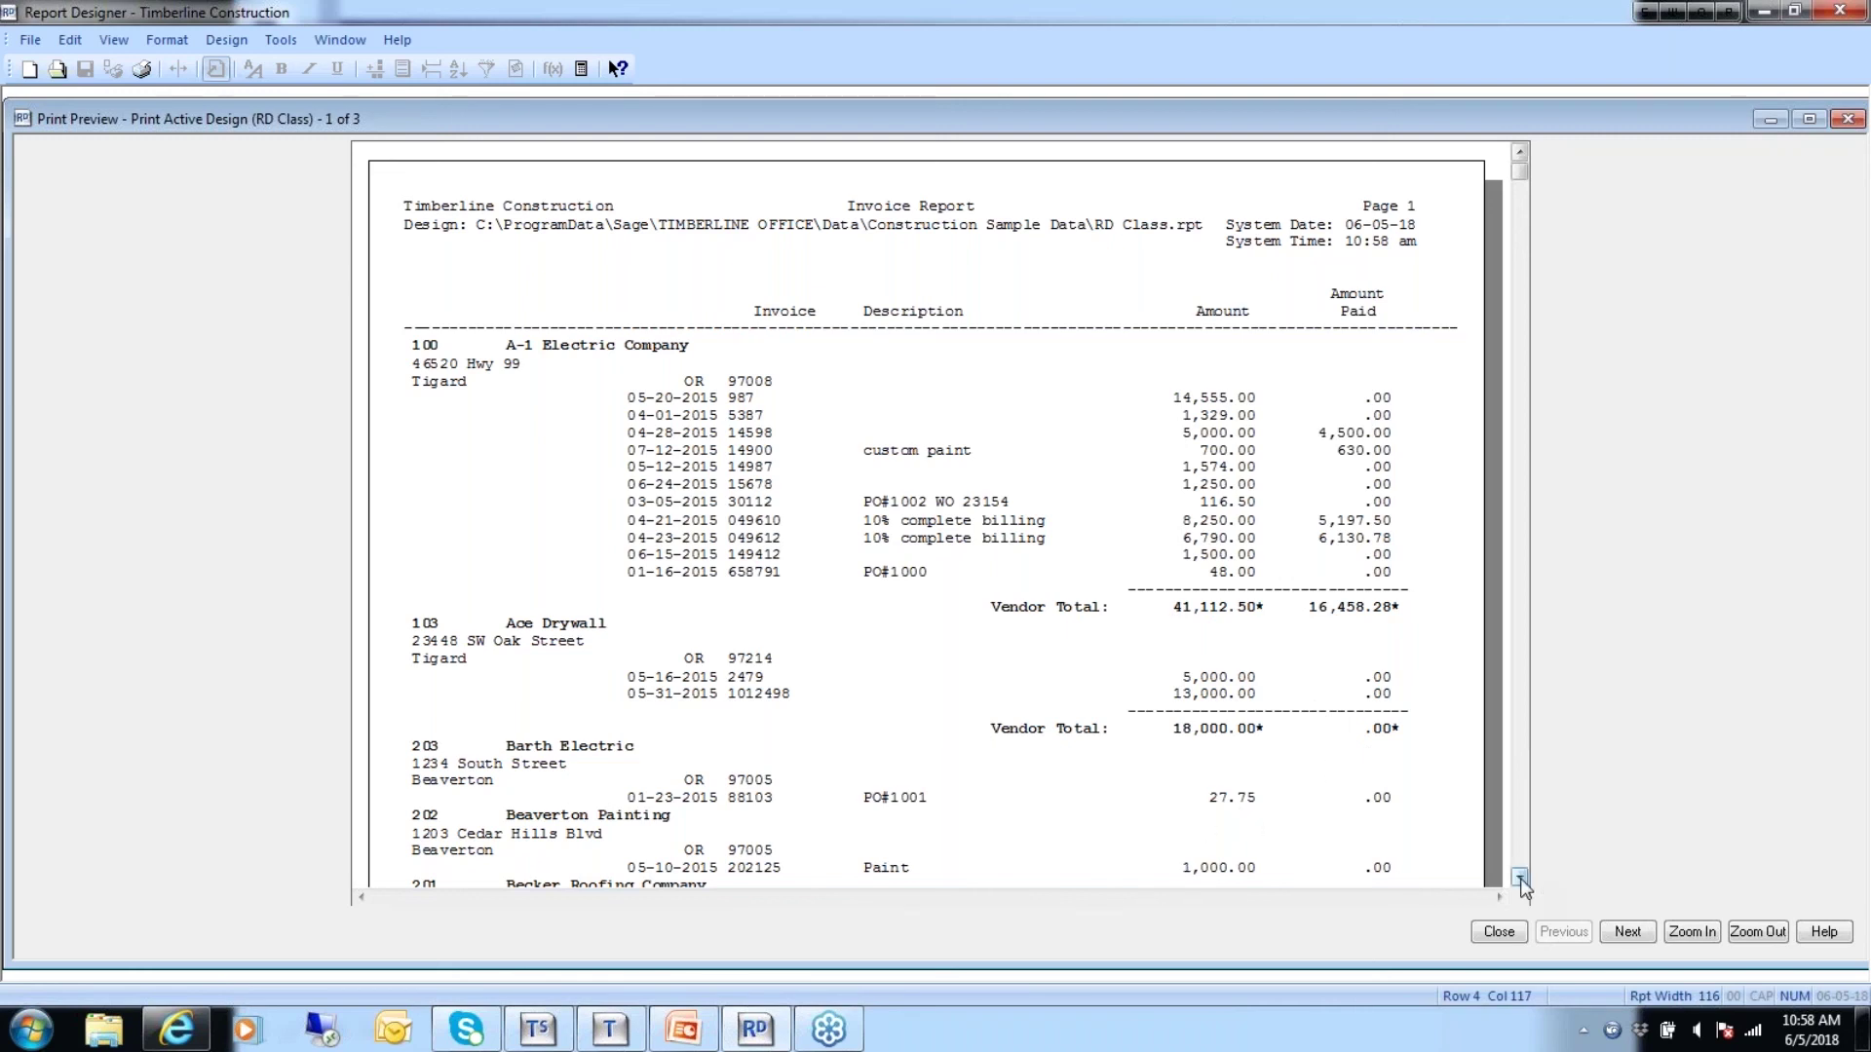
drag(1520, 879, 1520, 879)
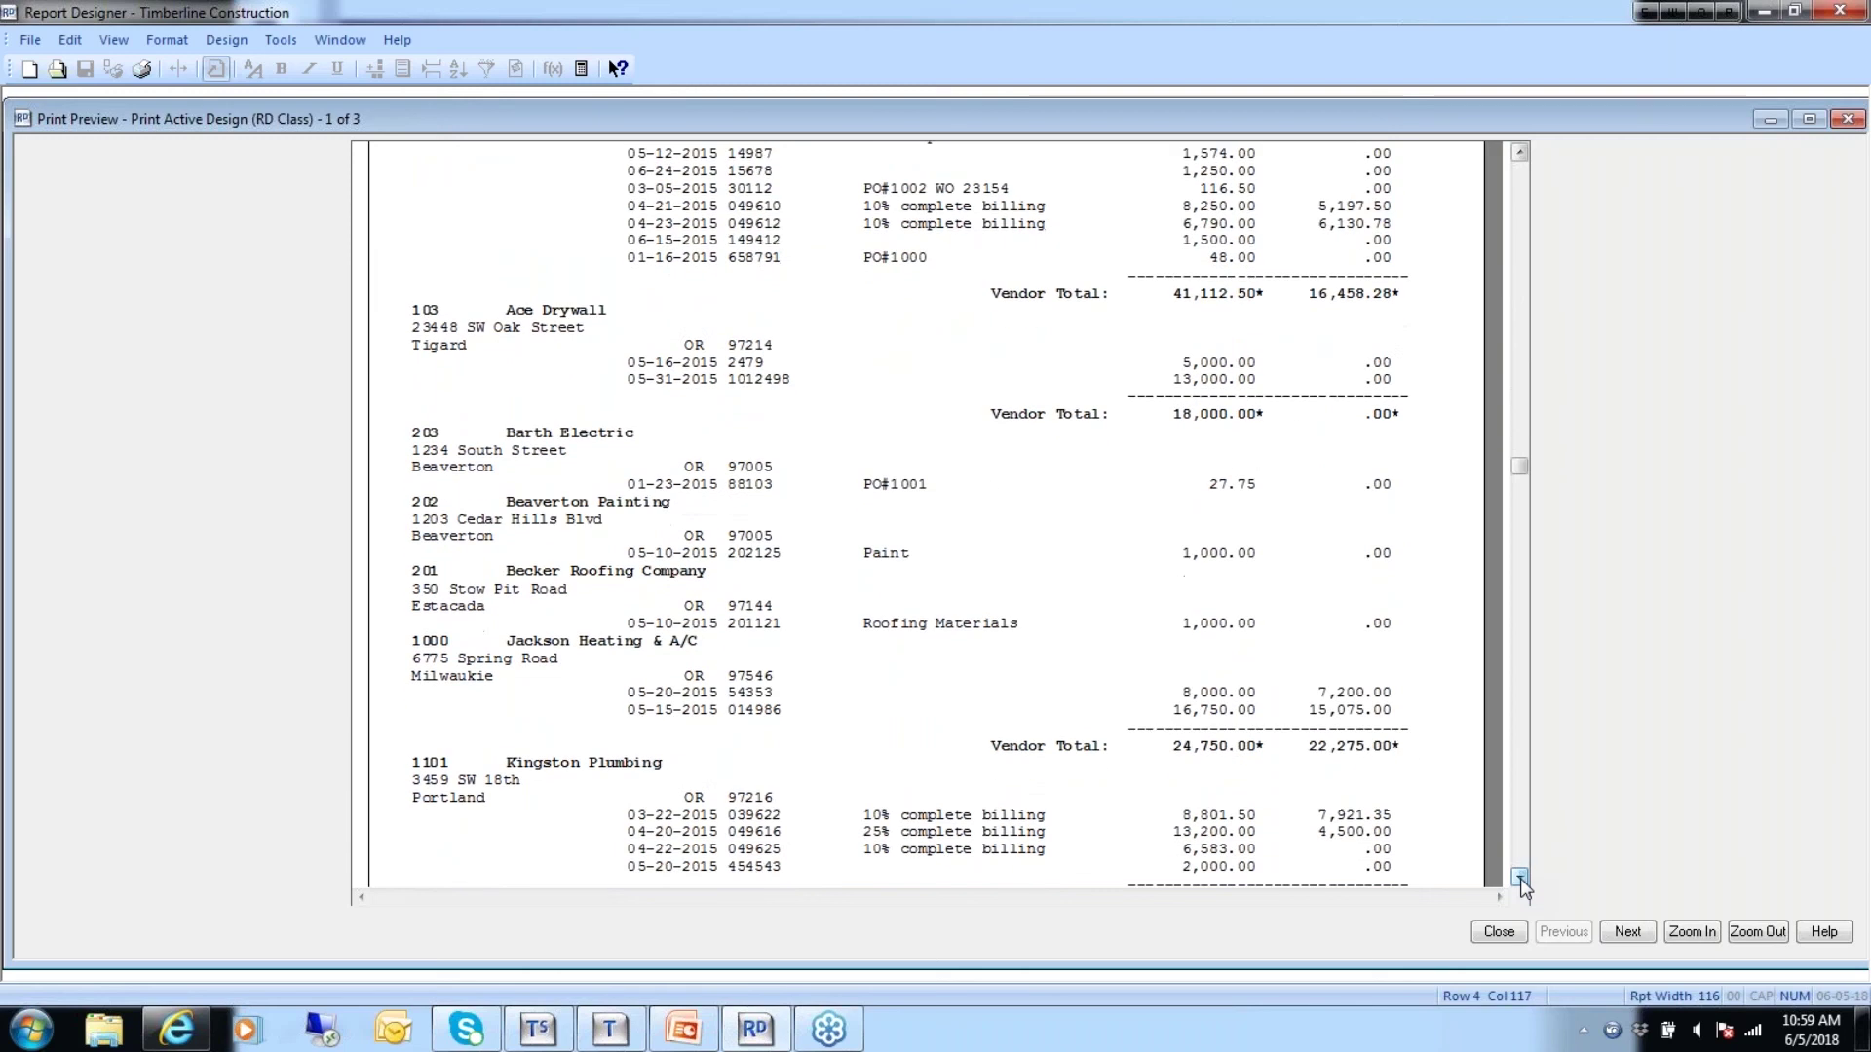
click(1497, 932)
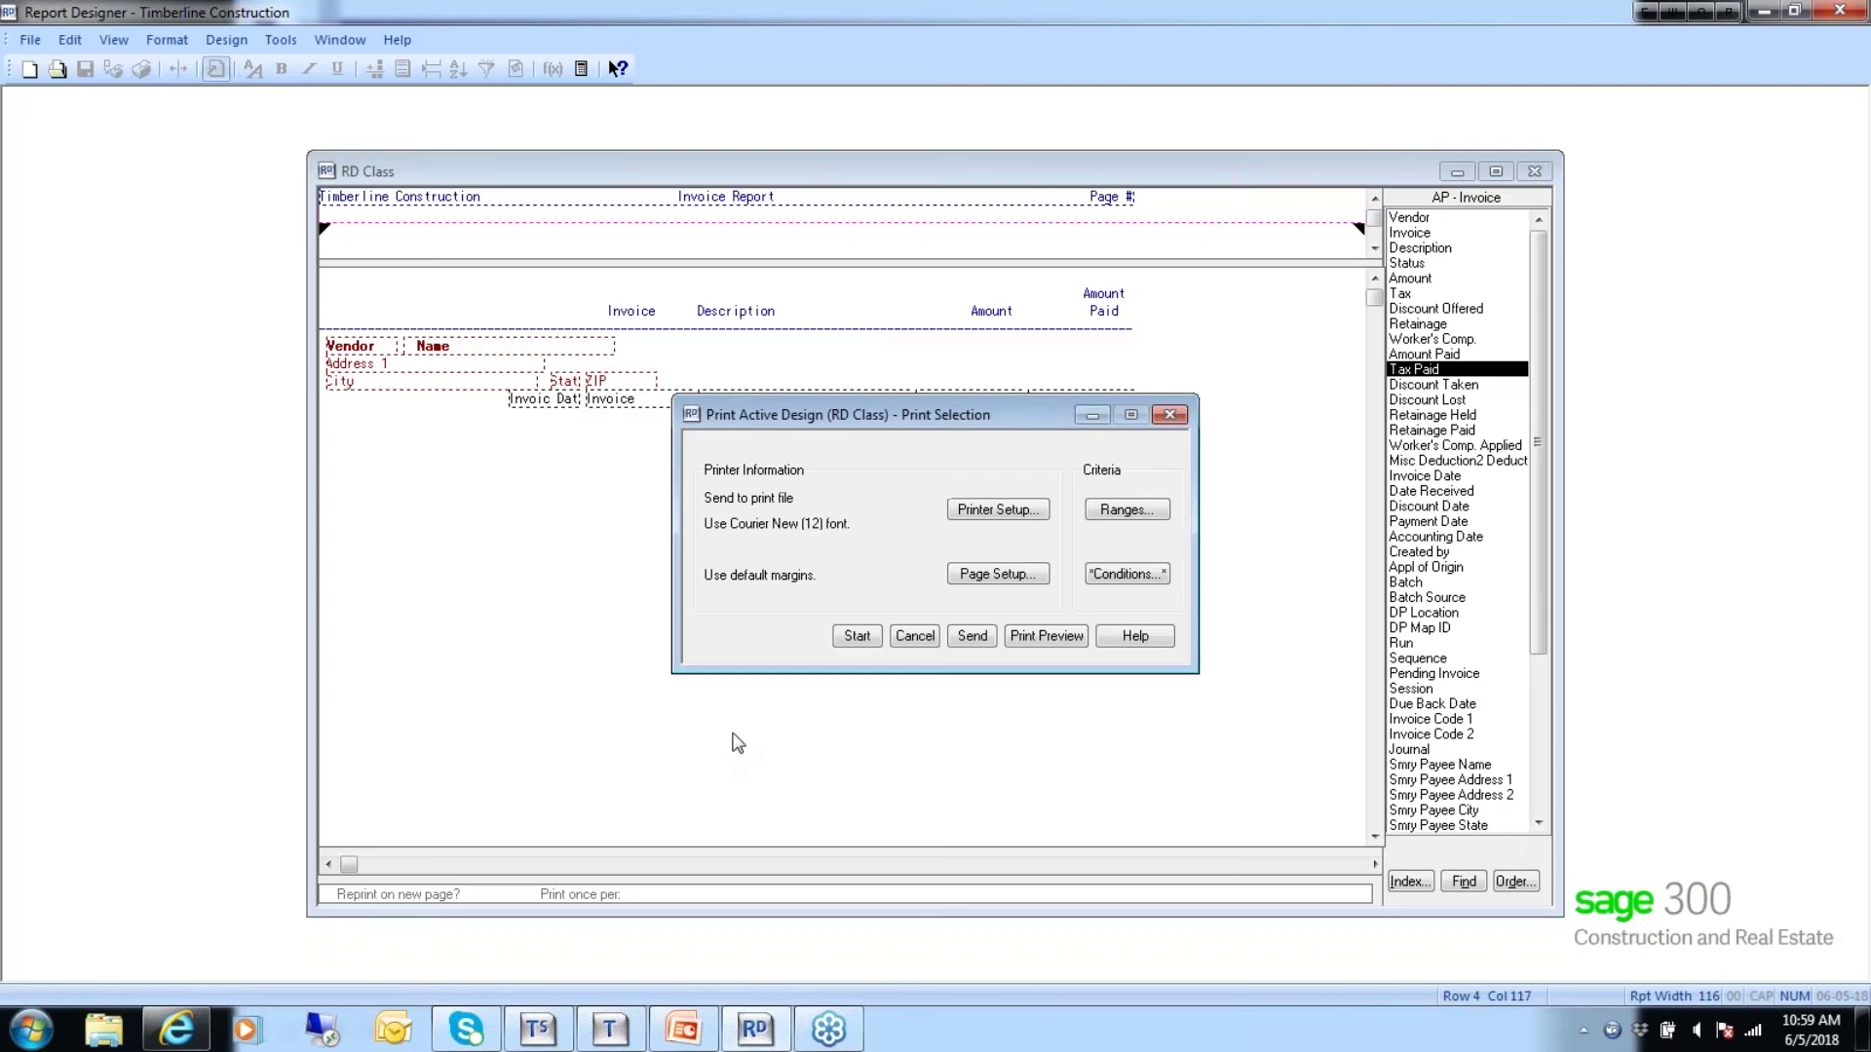
click(912, 635)
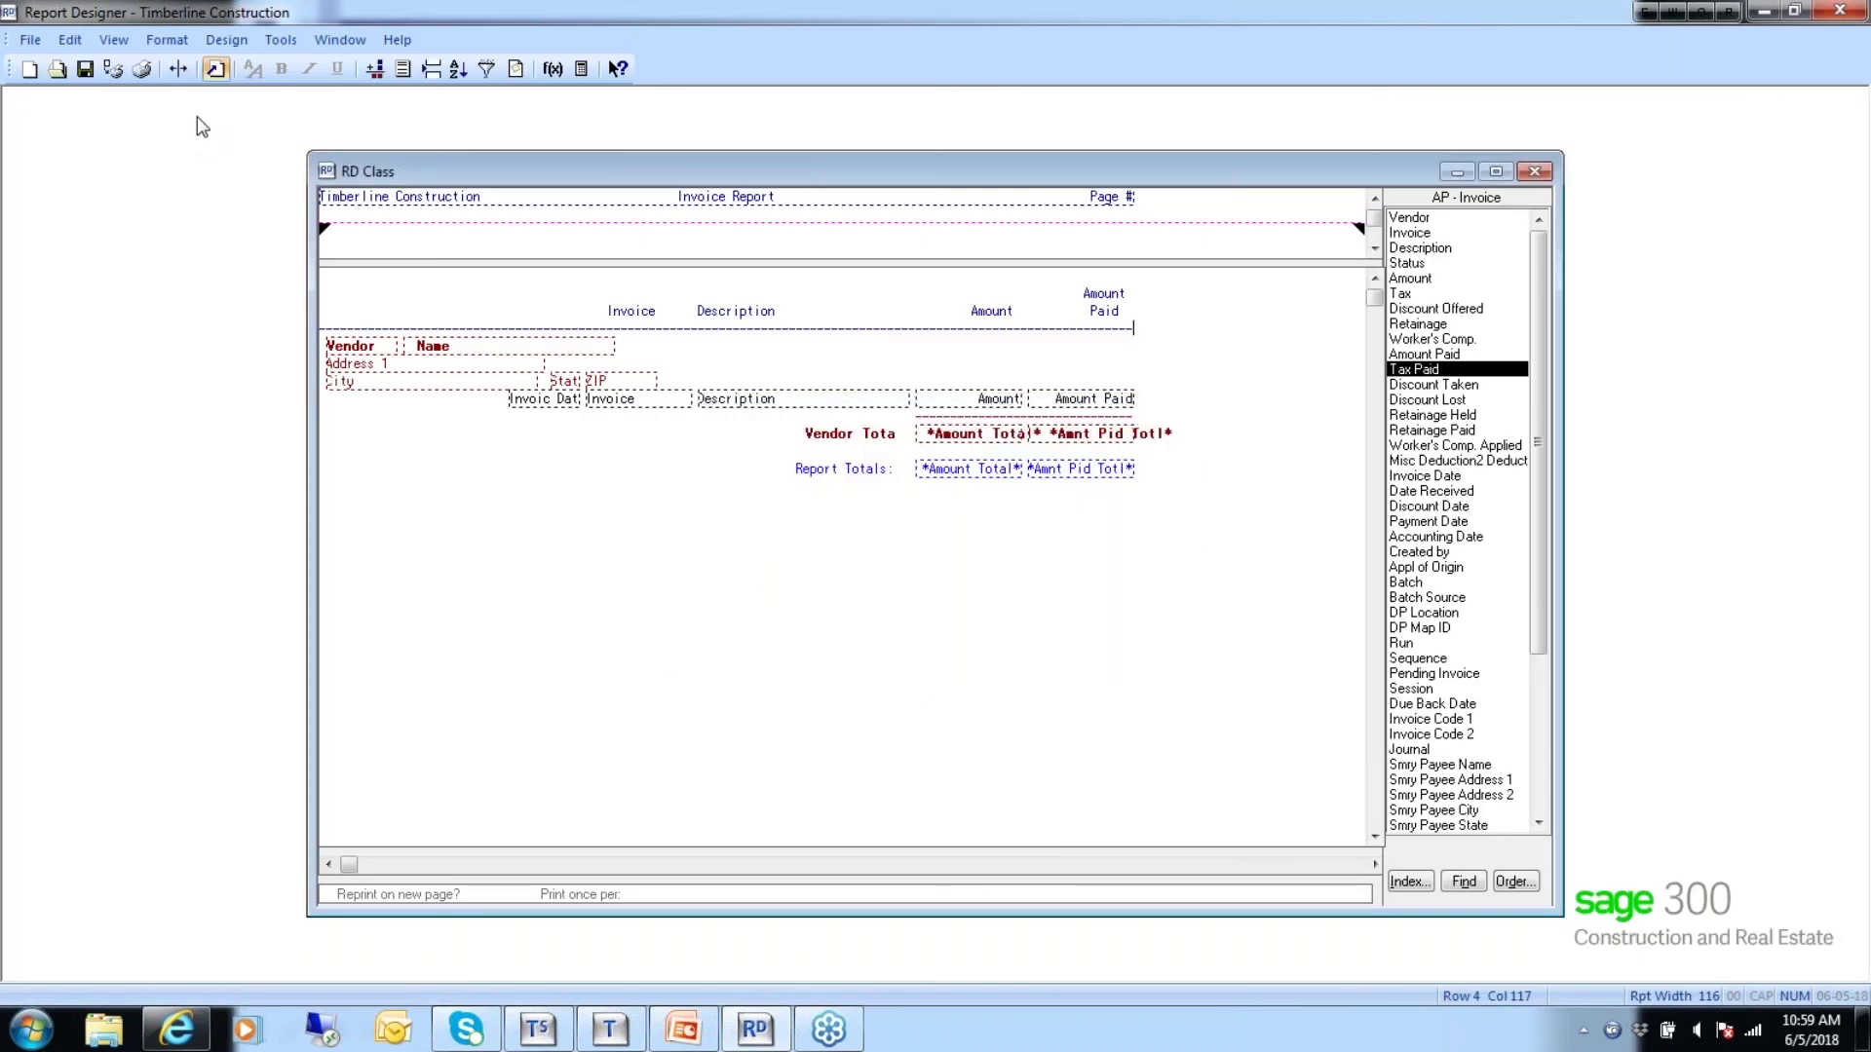
Examine the font, style, size and color options available for the Address 1 field, leaving its formatting as it is.
click(363, 373)
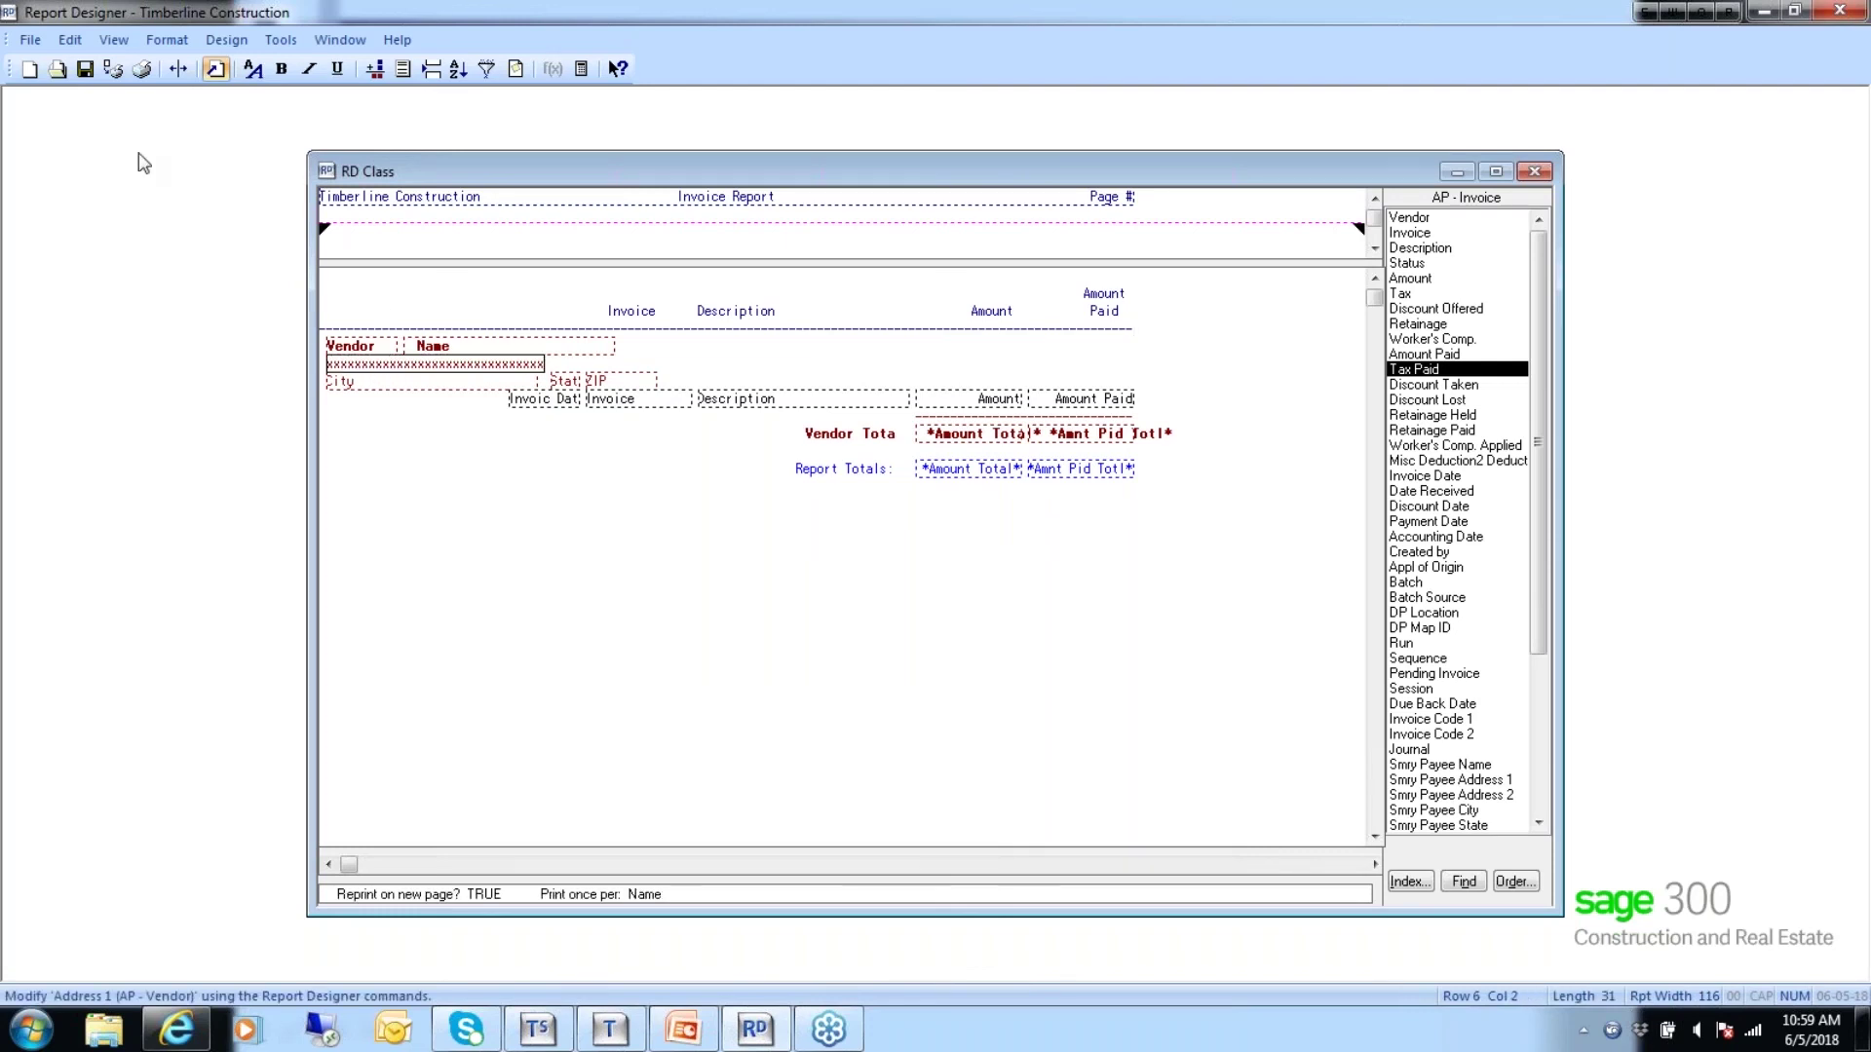
click(226, 43)
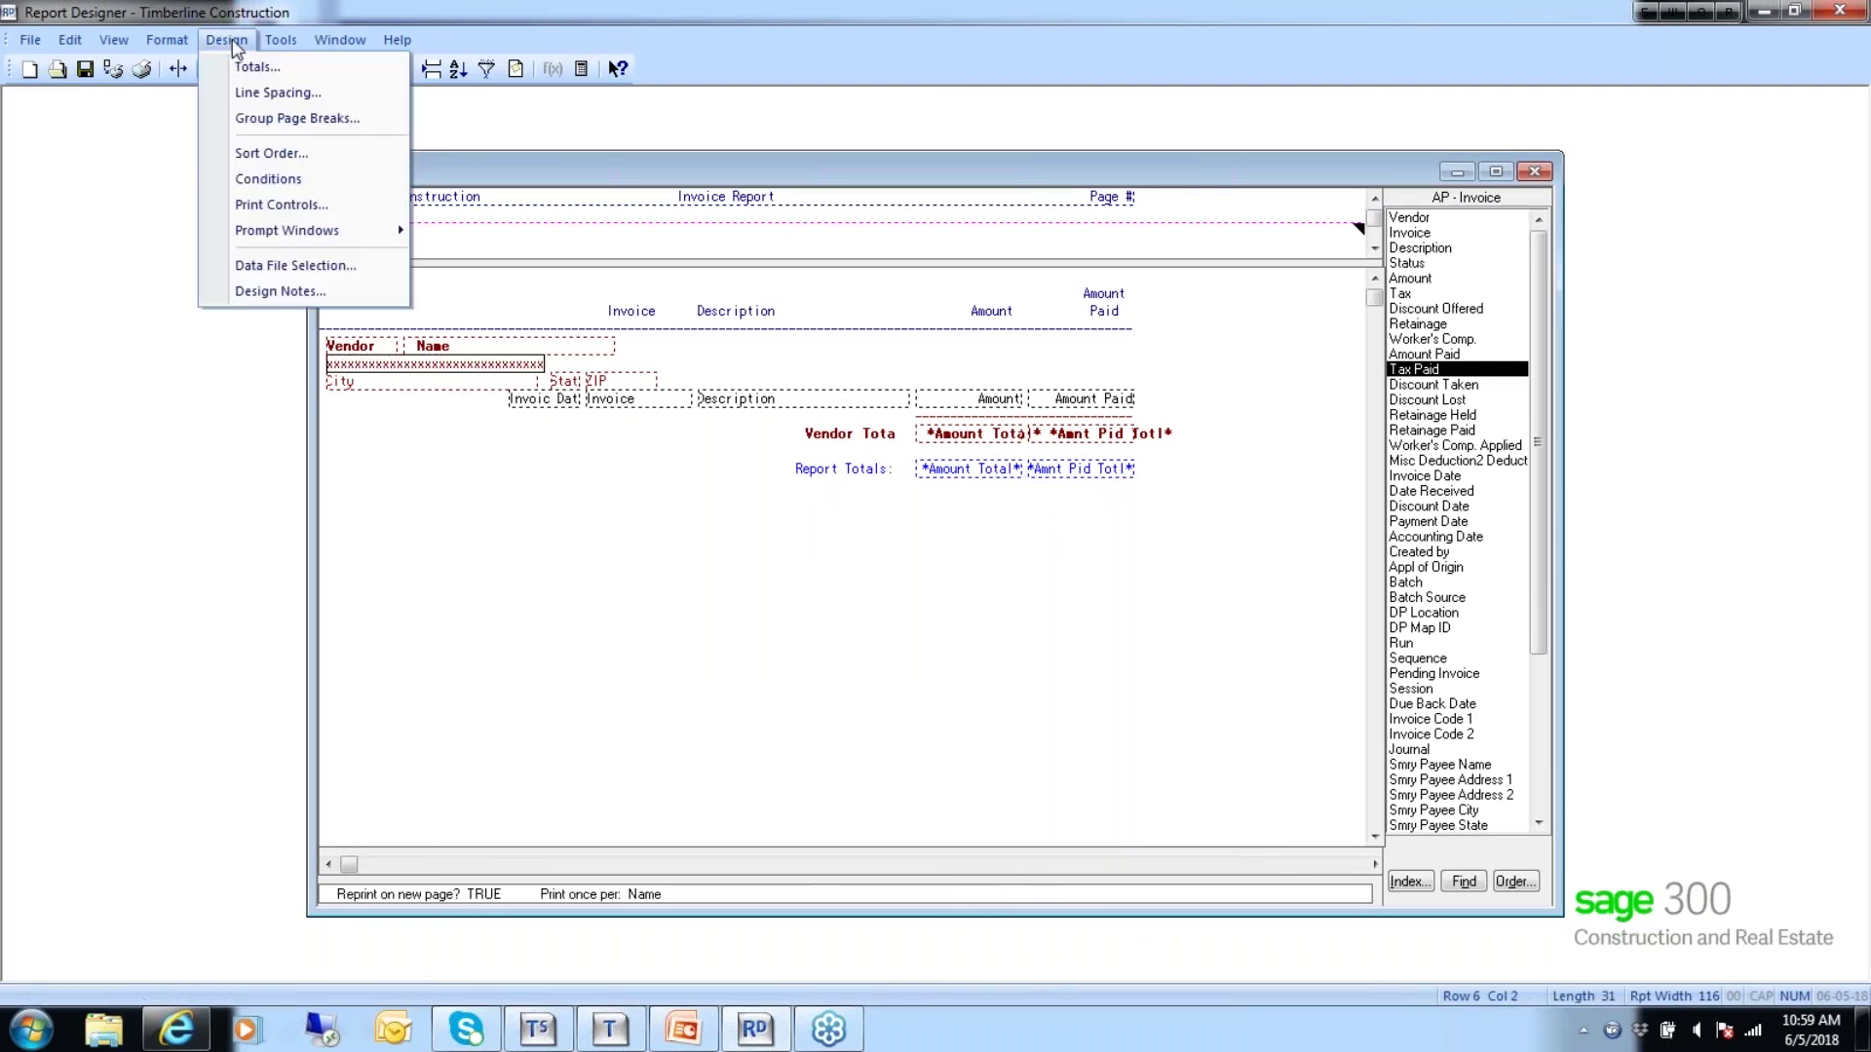
click(167, 41)
mouse_move(179, 74)
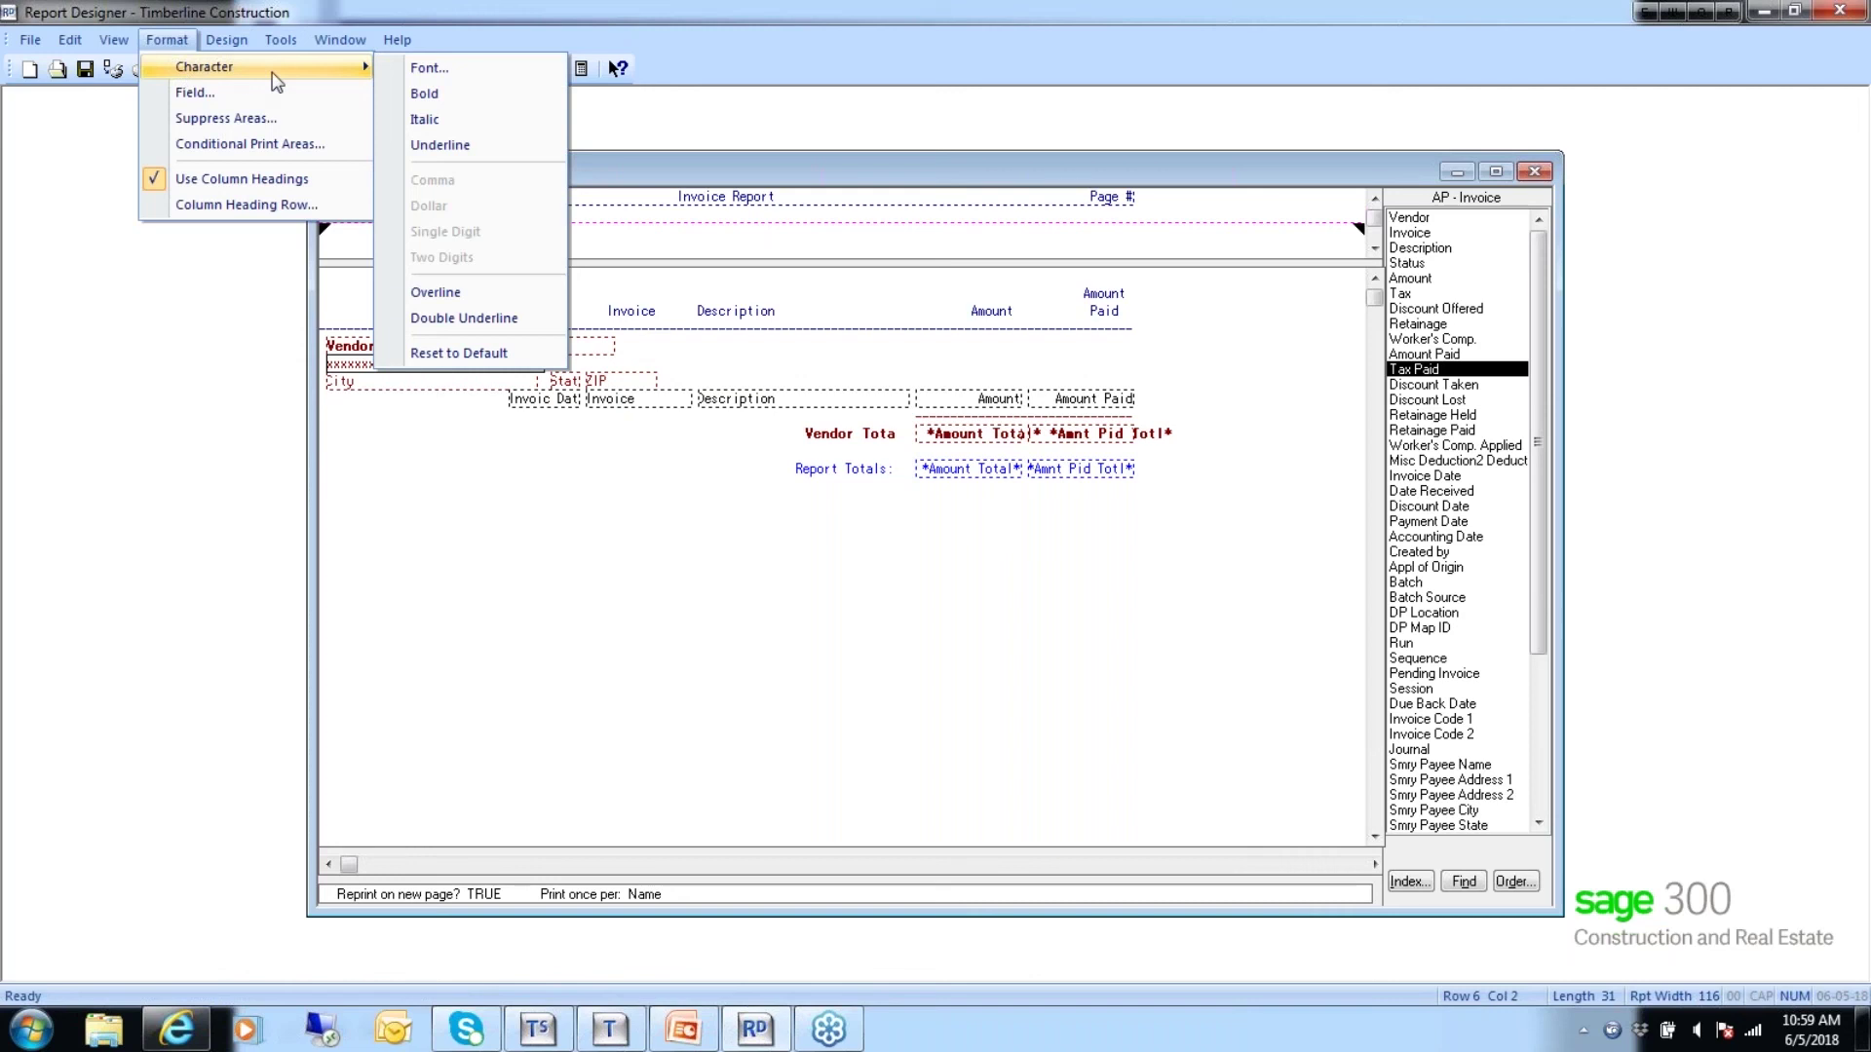
click(426, 68)
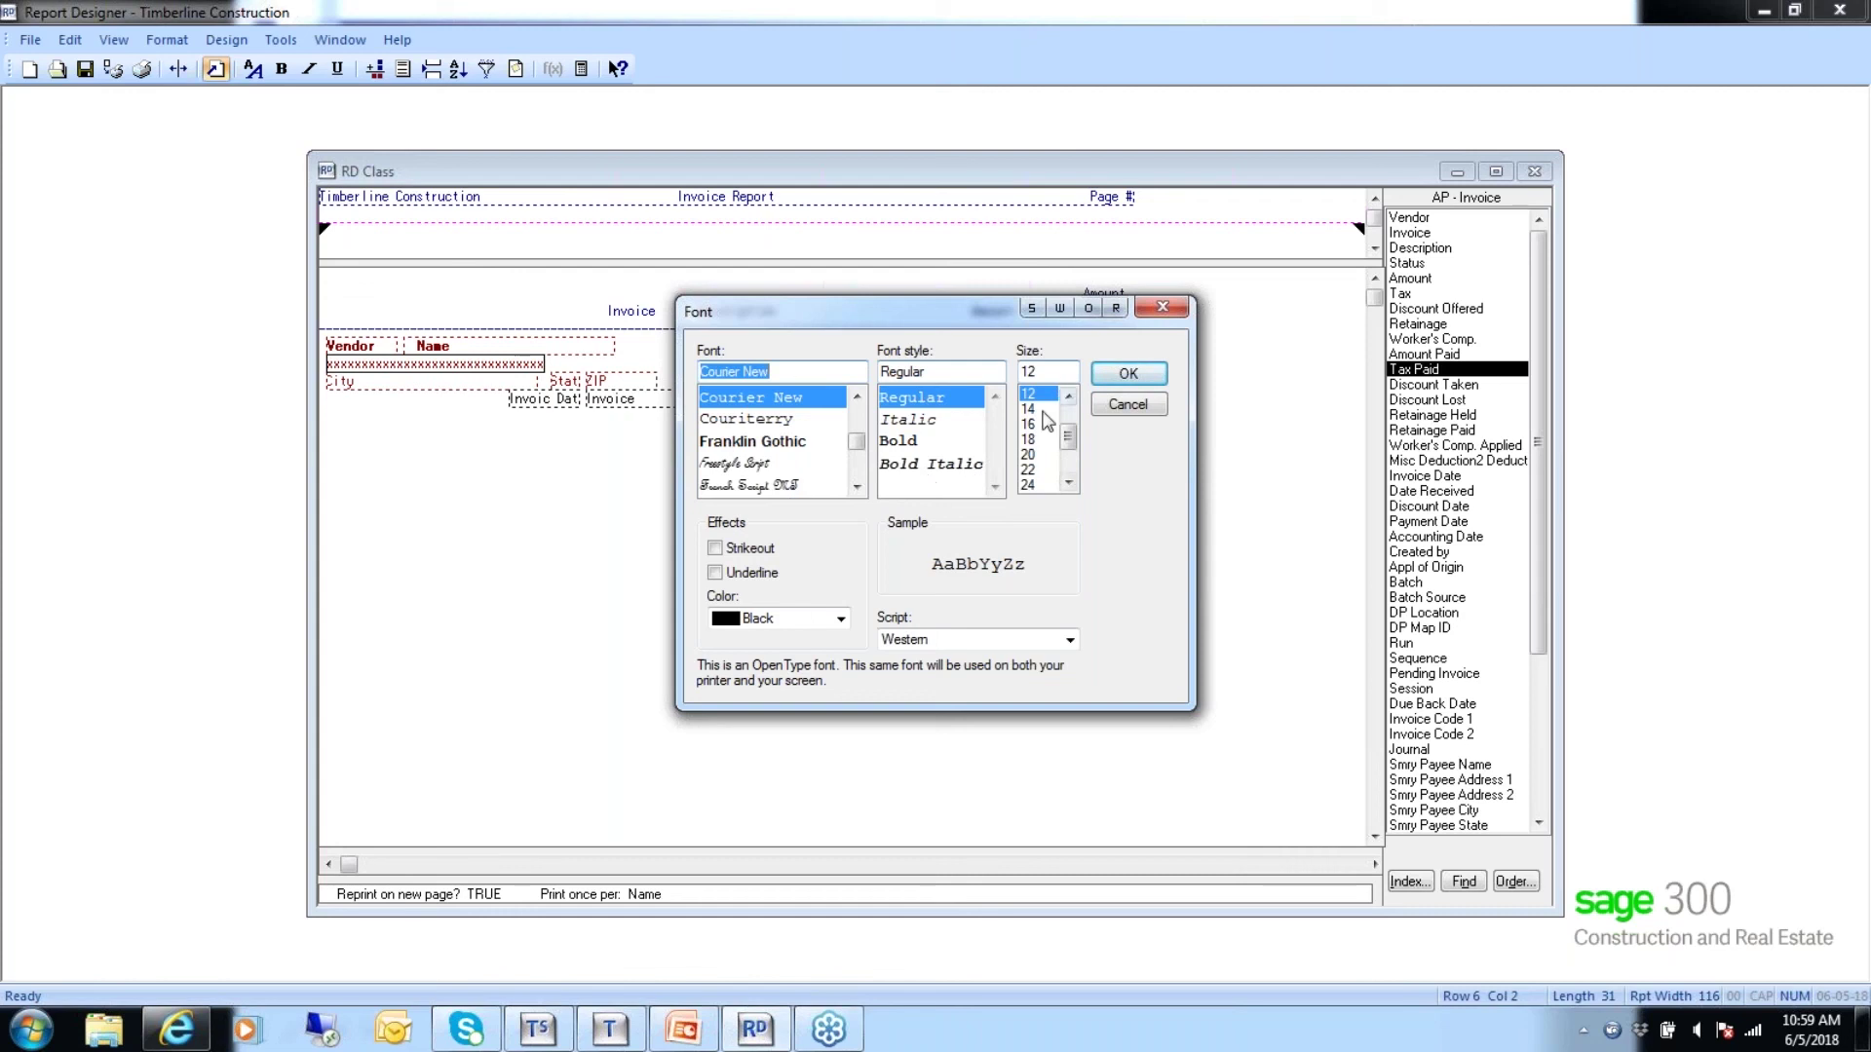
click(840, 619)
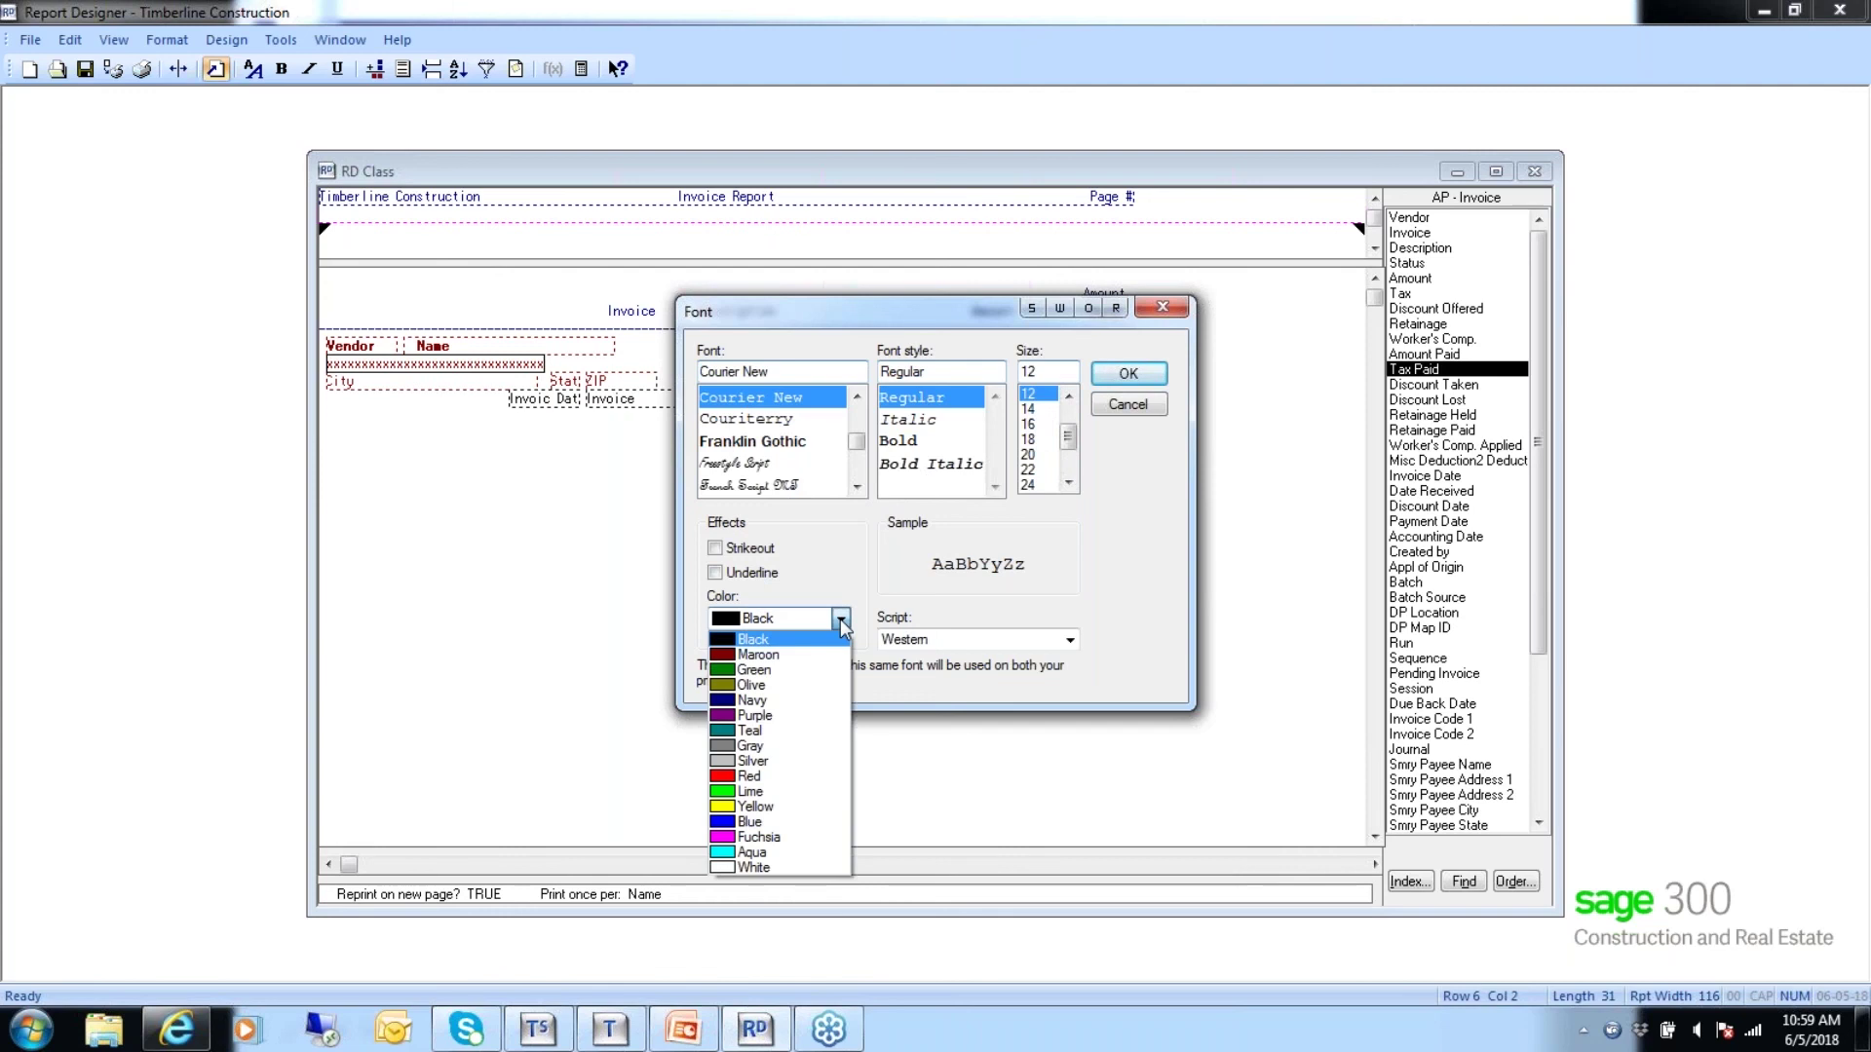
click(840, 618)
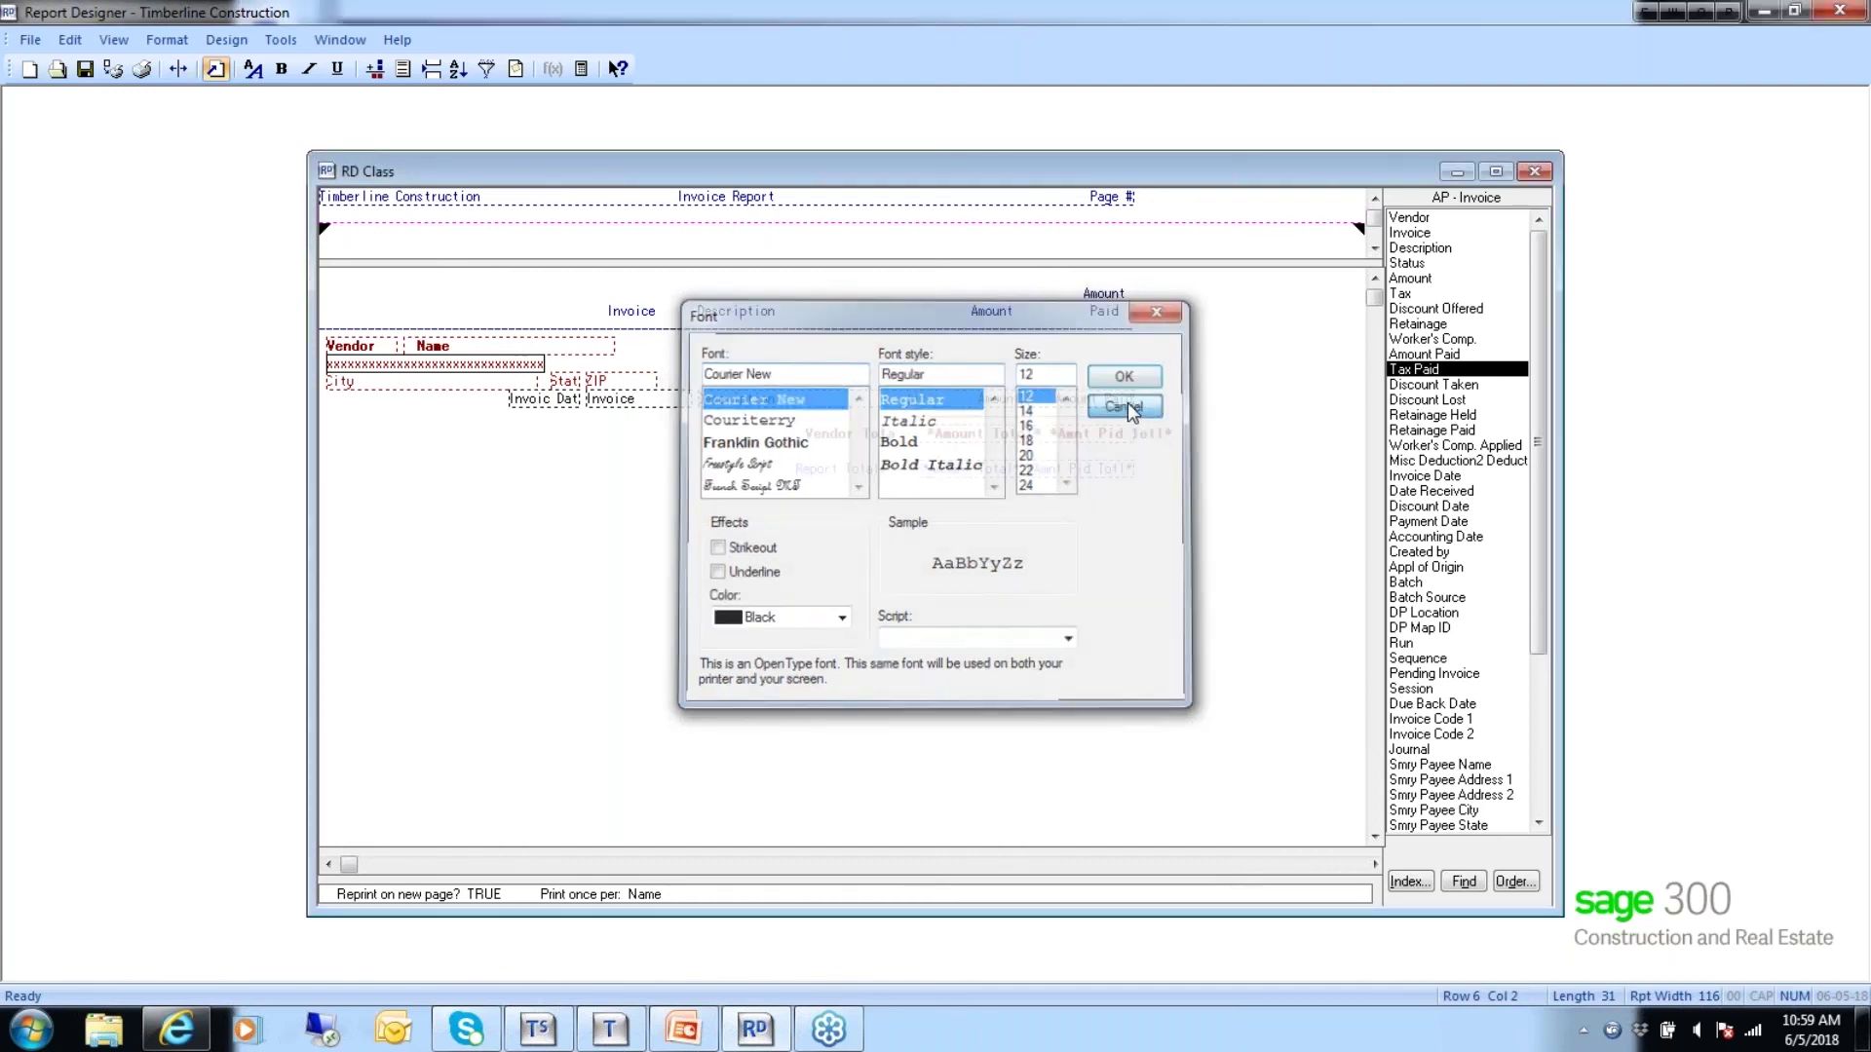
click(1128, 405)
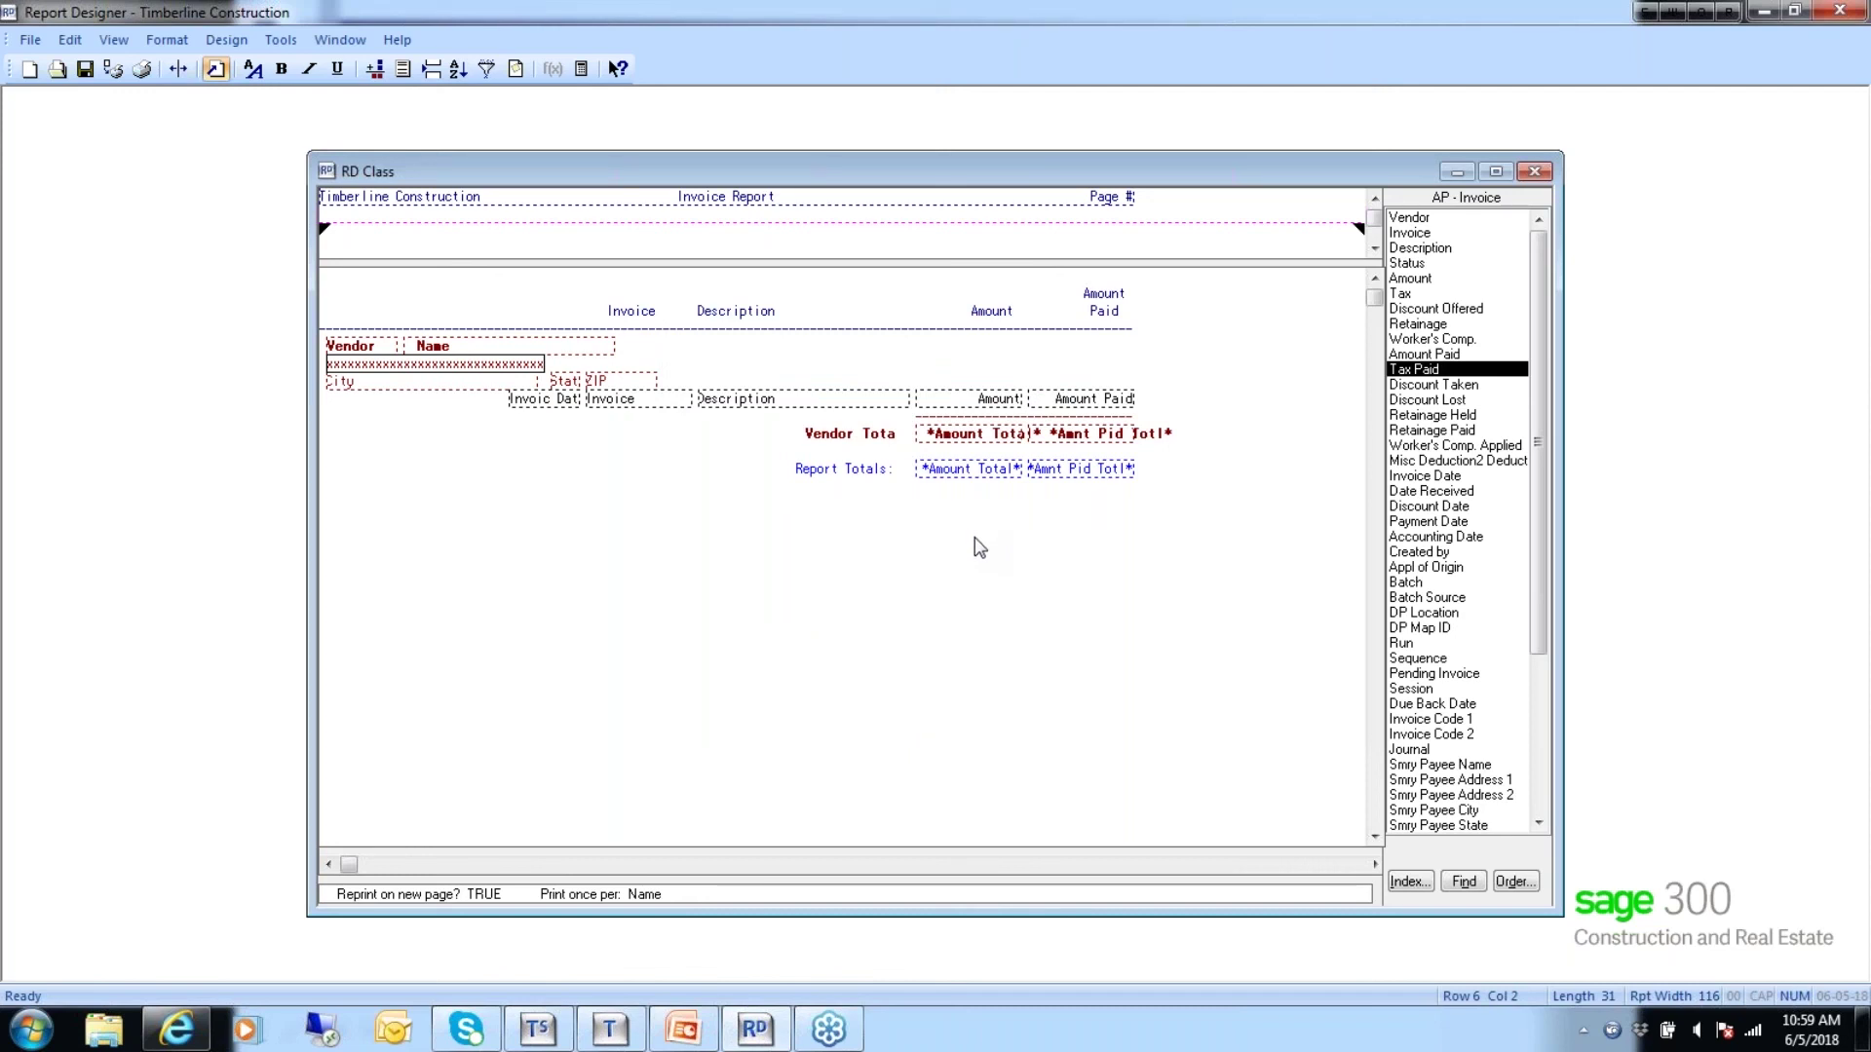
key(alt+Tab)
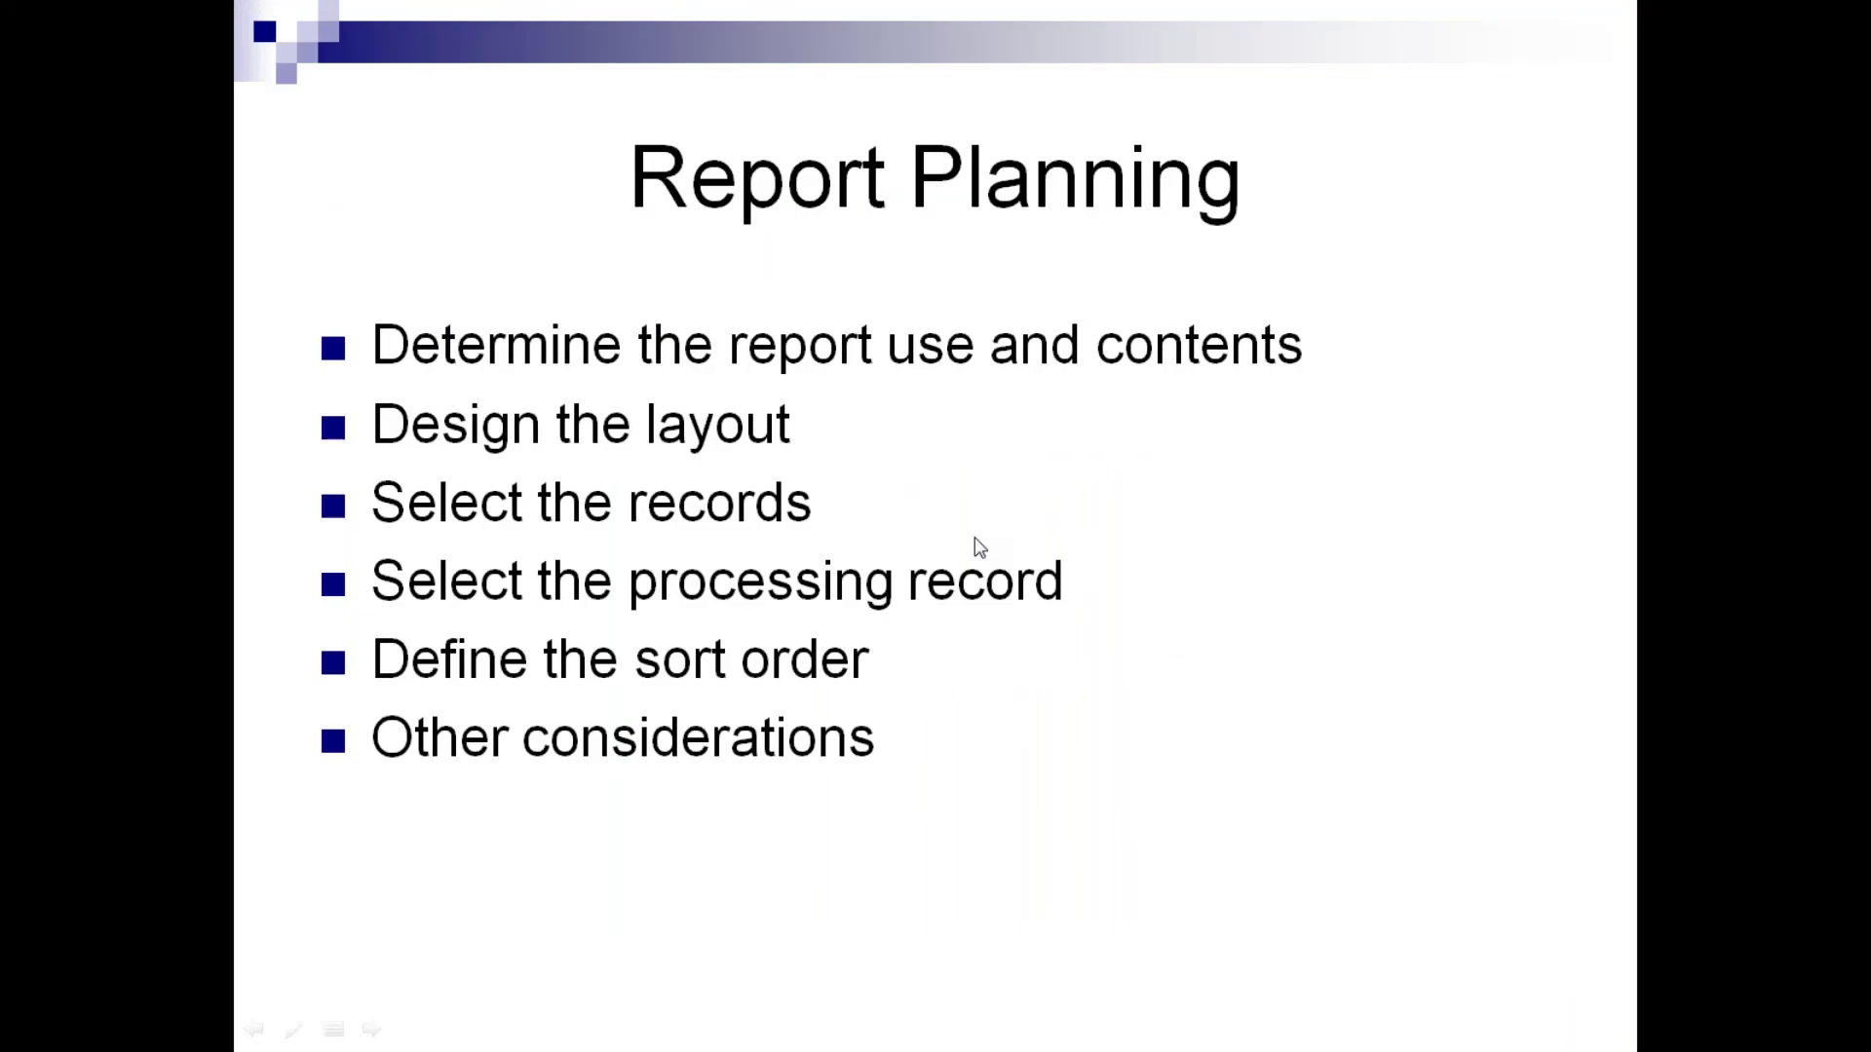
key(Right)
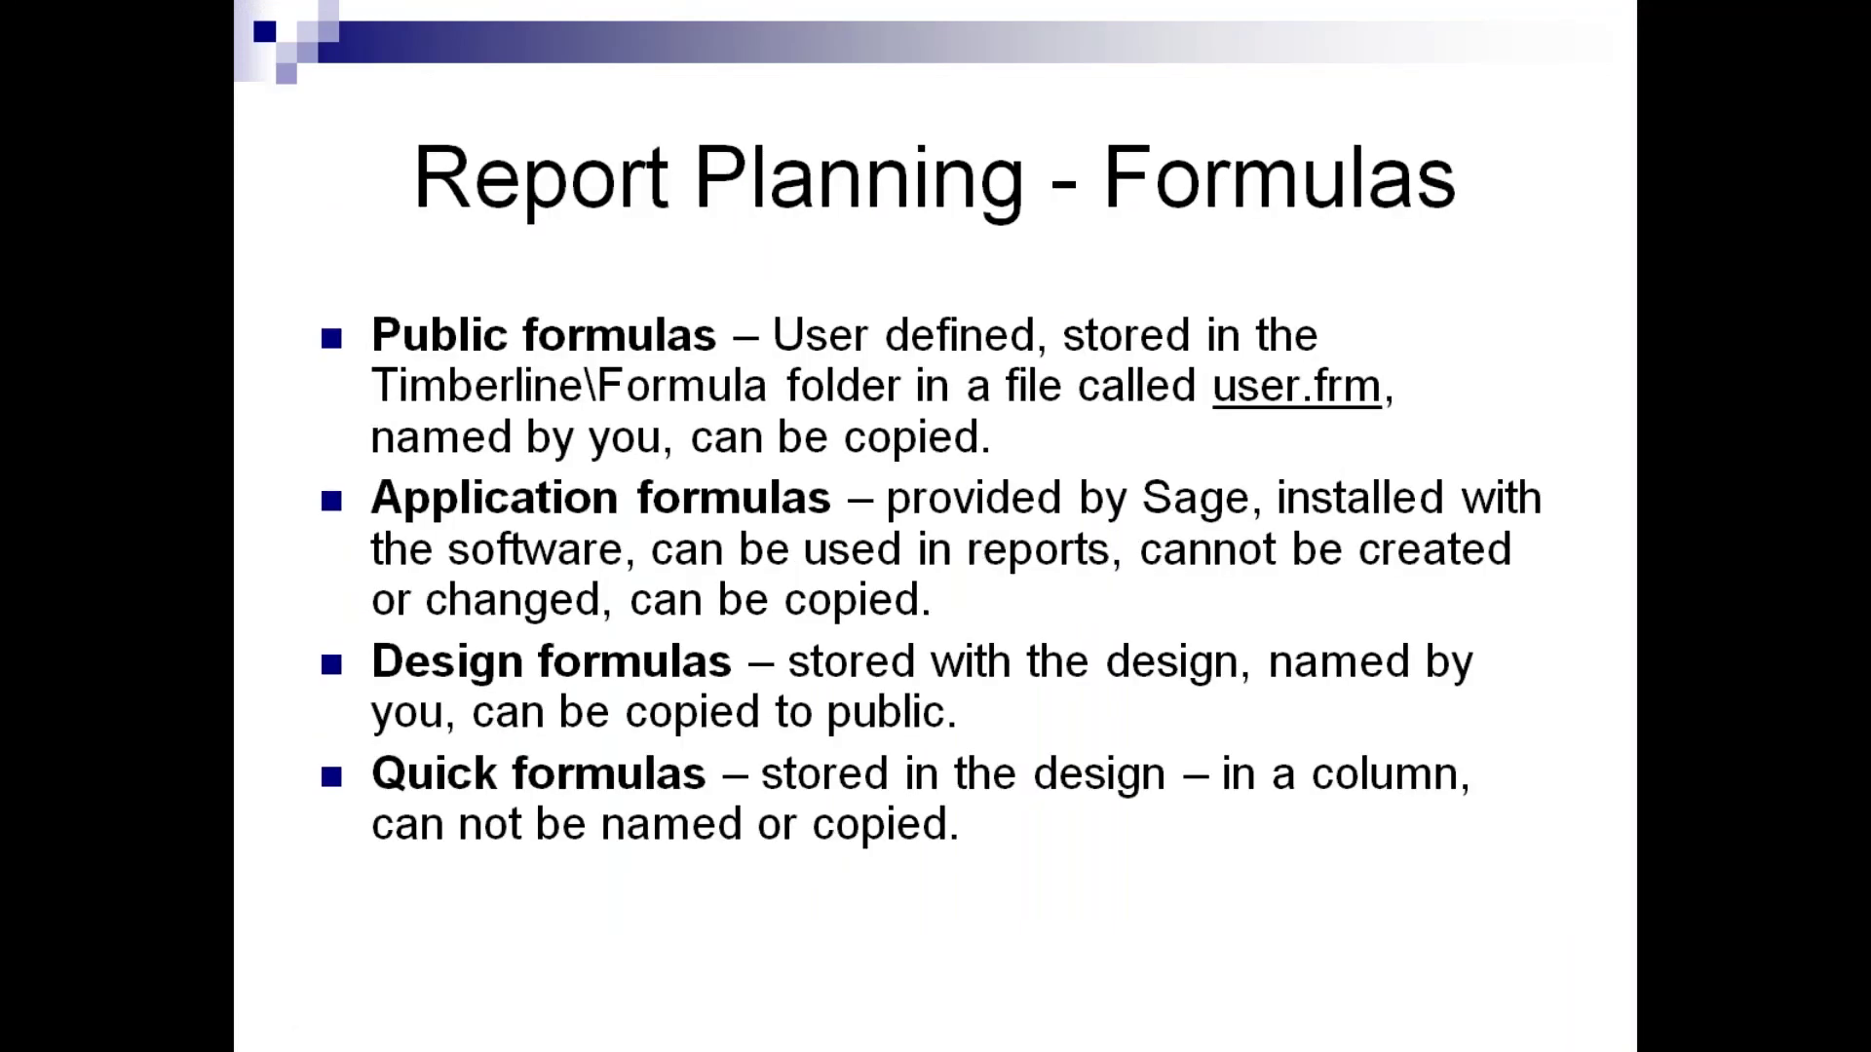